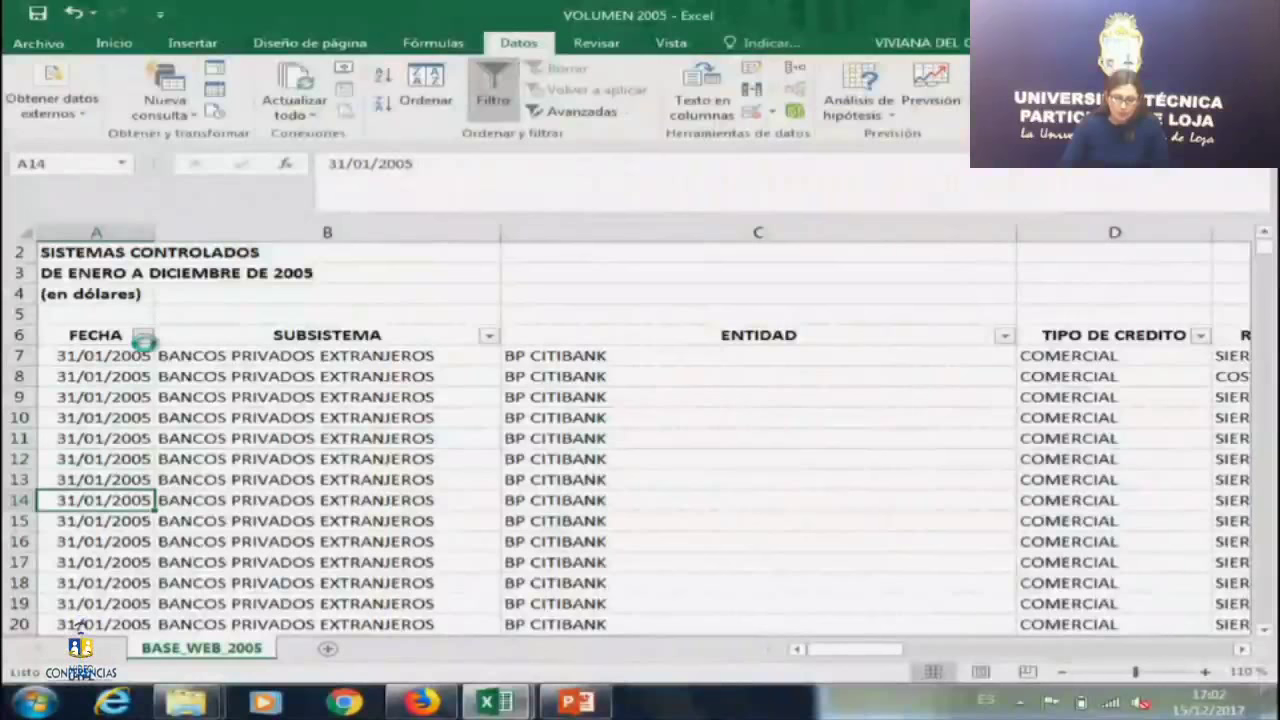
# Filter the FECHA column to show only the enero 2005 records.
pyautogui.click(143, 336)
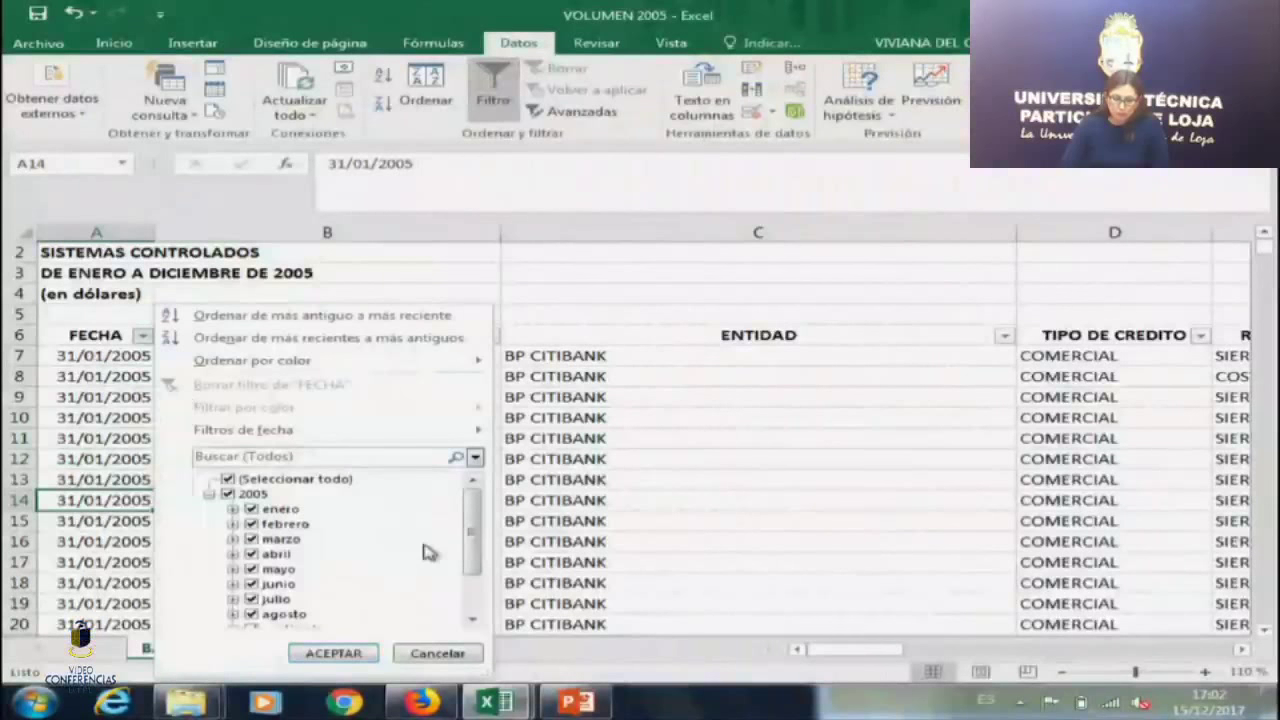
pyautogui.click(229, 481)
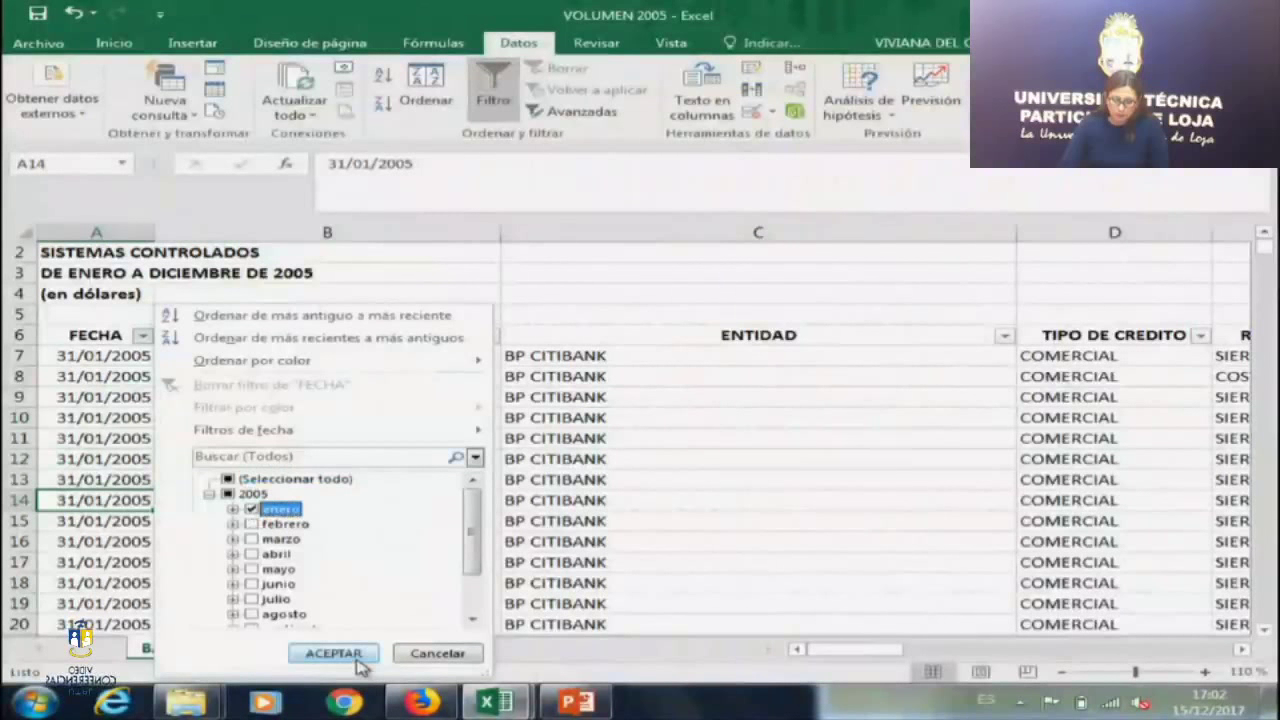
pyautogui.click(355, 655)
# Examine the filtered enero records across the columns from FECHA to REGION.
pyautogui.click(302, 368)
pyautogui.press('Right')
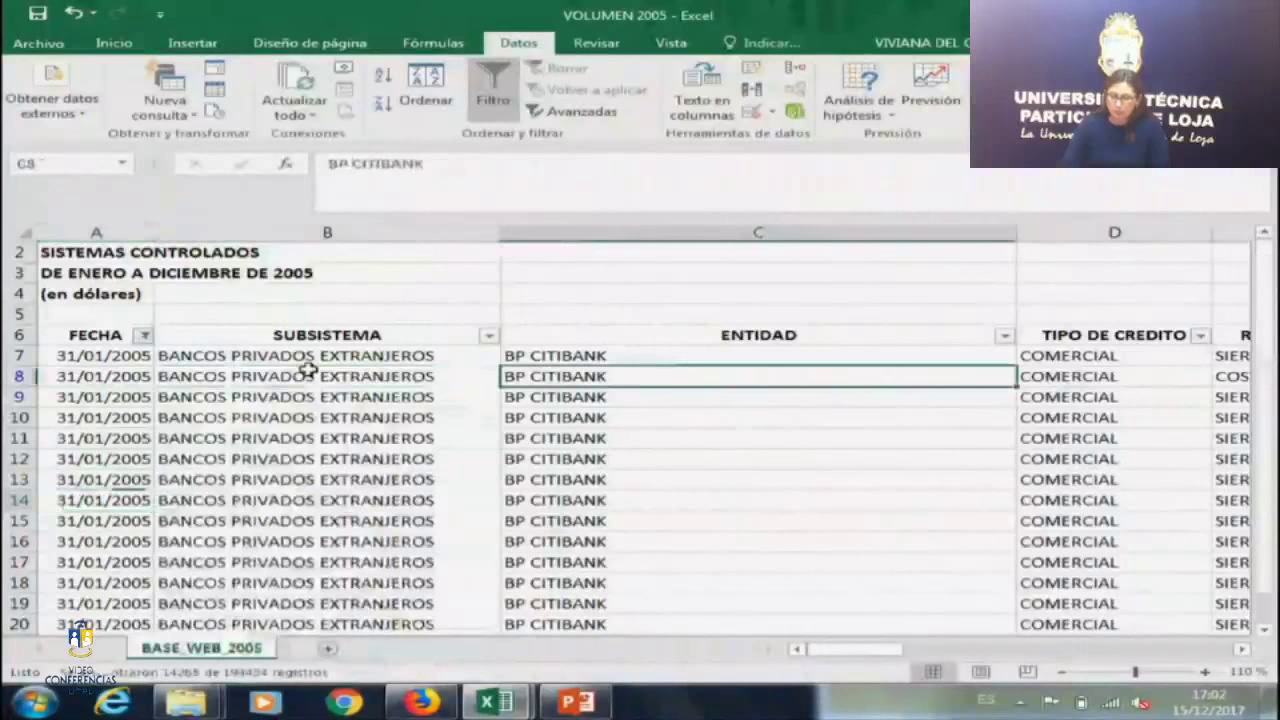
pyautogui.press('Left')
pyautogui.press('Left')
pyautogui.press('Right')
pyautogui.press('Right')
pyautogui.press('Right')
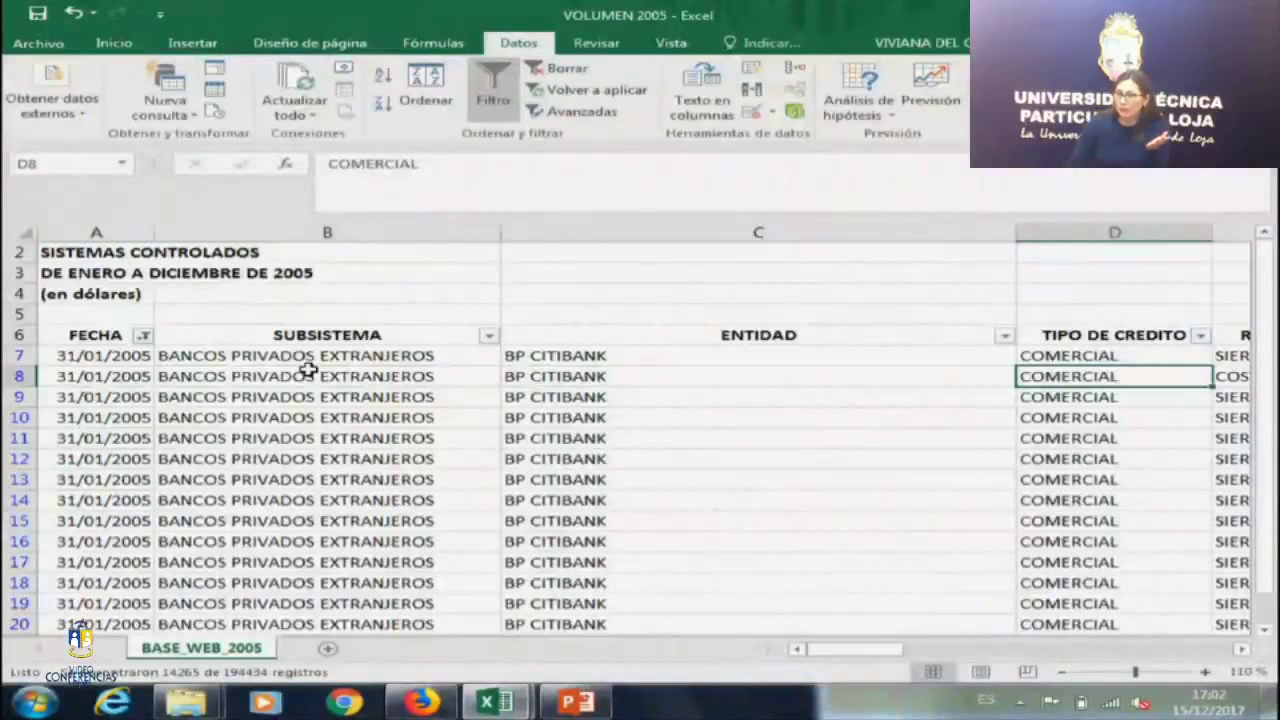
pyautogui.press('Right')
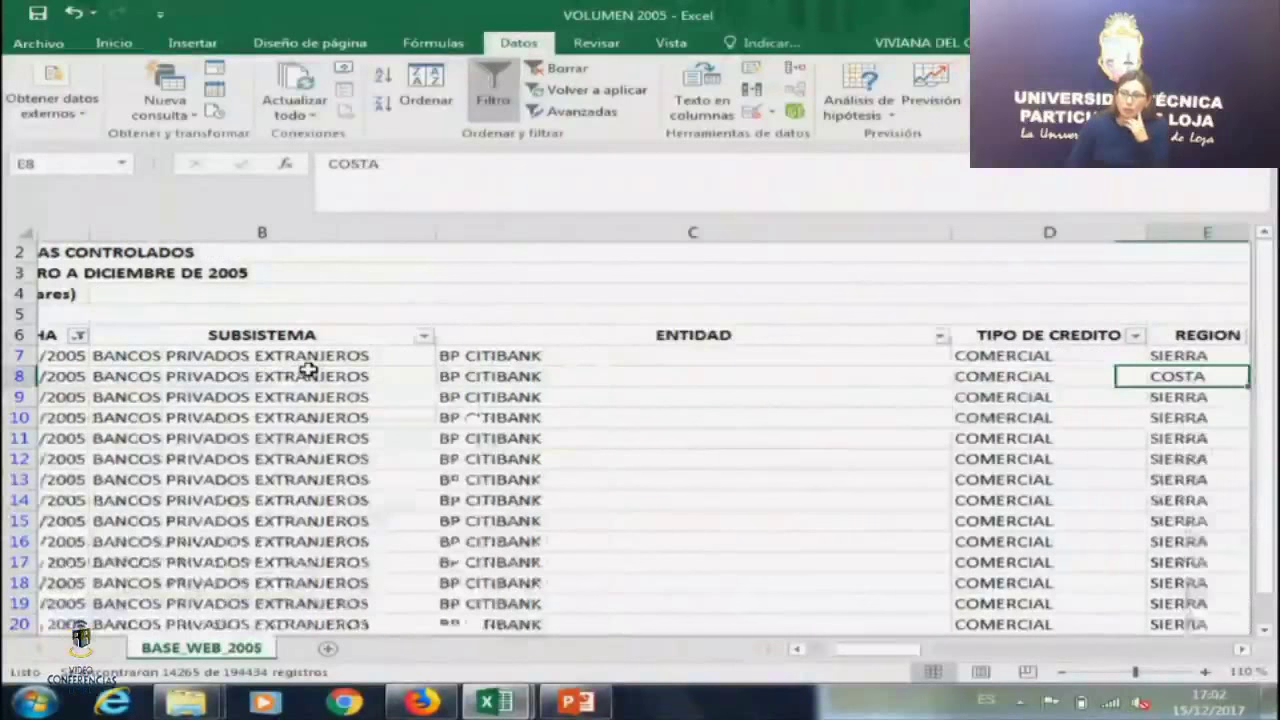
pyautogui.press('Home')
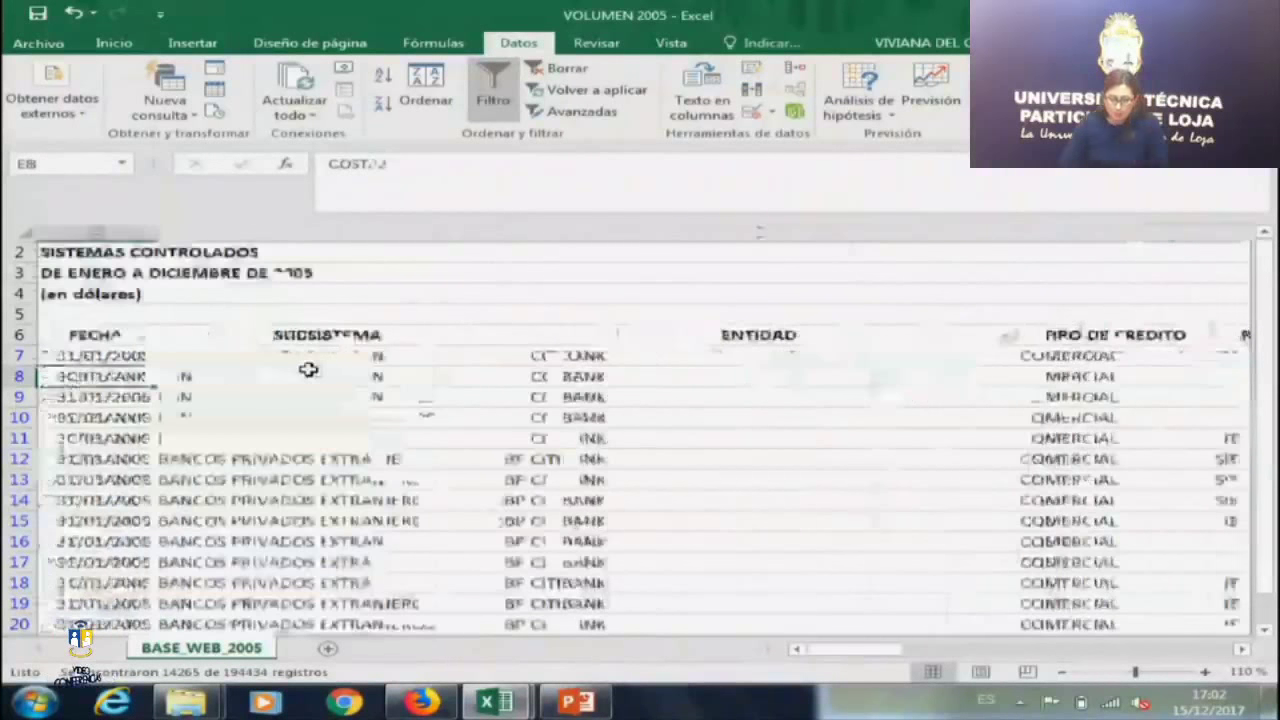
# Reselect all dates in the FECHA filter to show every month of 2005.
pyautogui.click(145, 335)
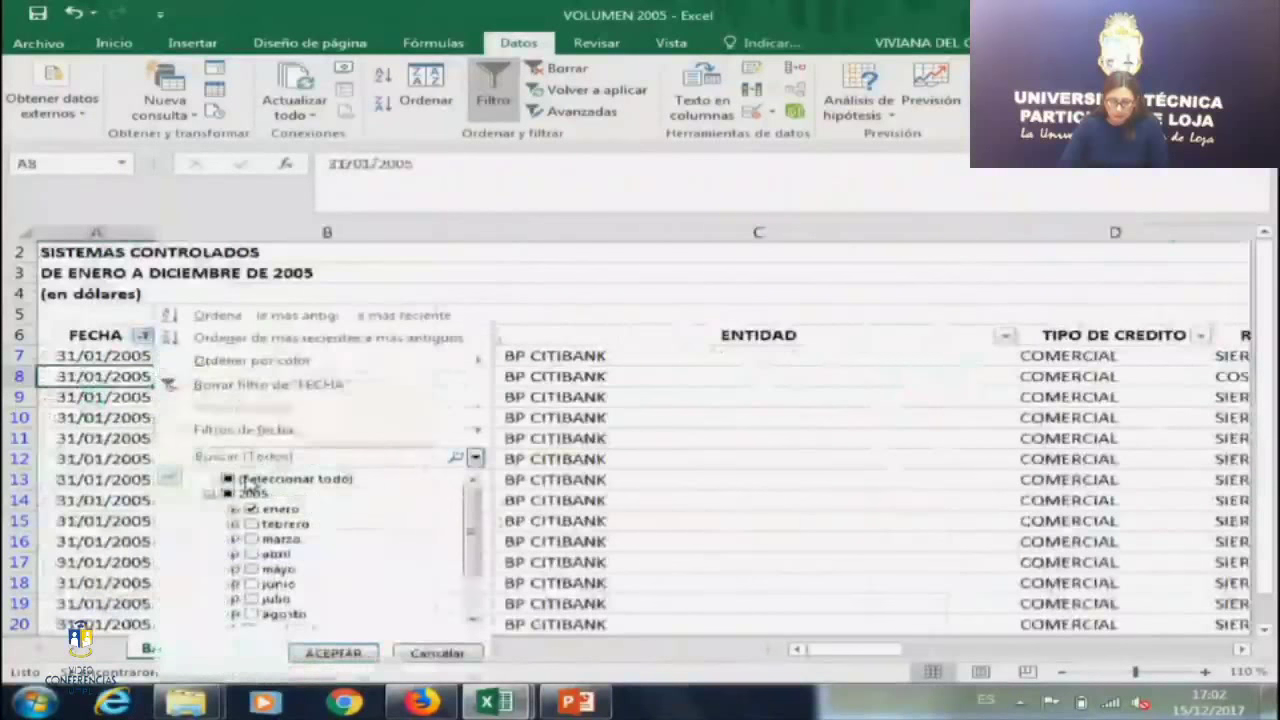
pyautogui.click(228, 480)
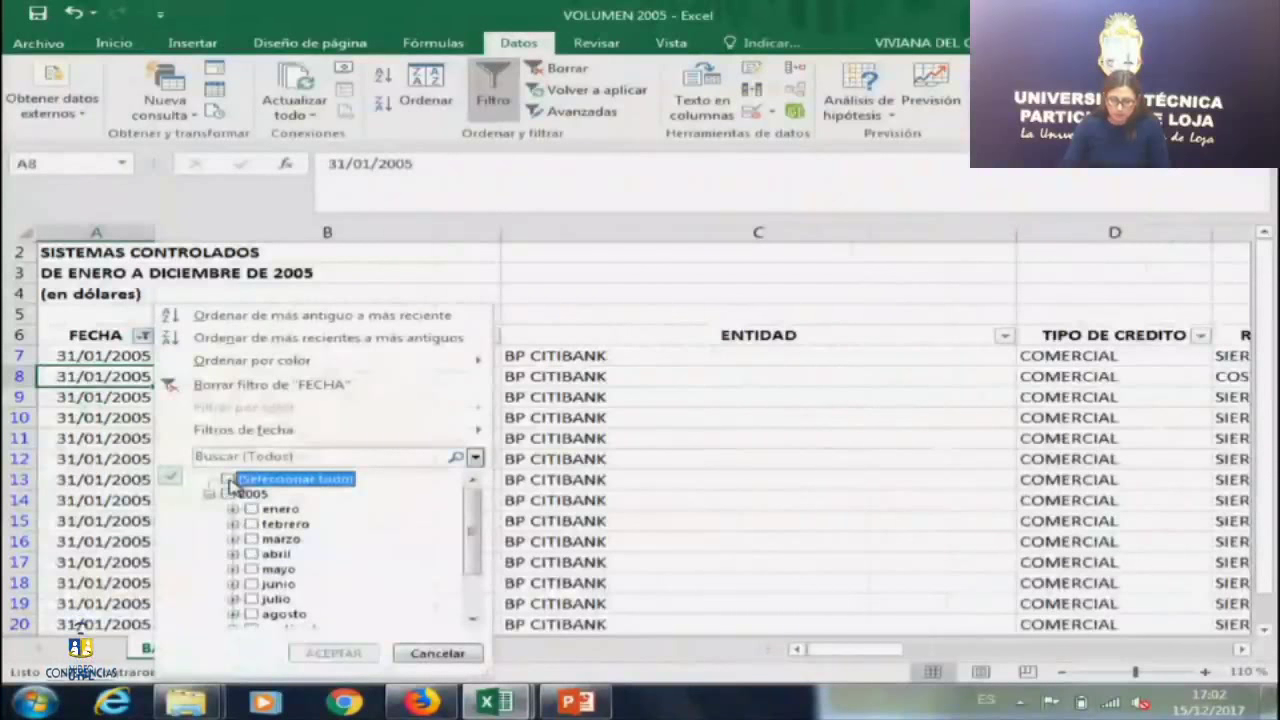
pyautogui.click(228, 480)
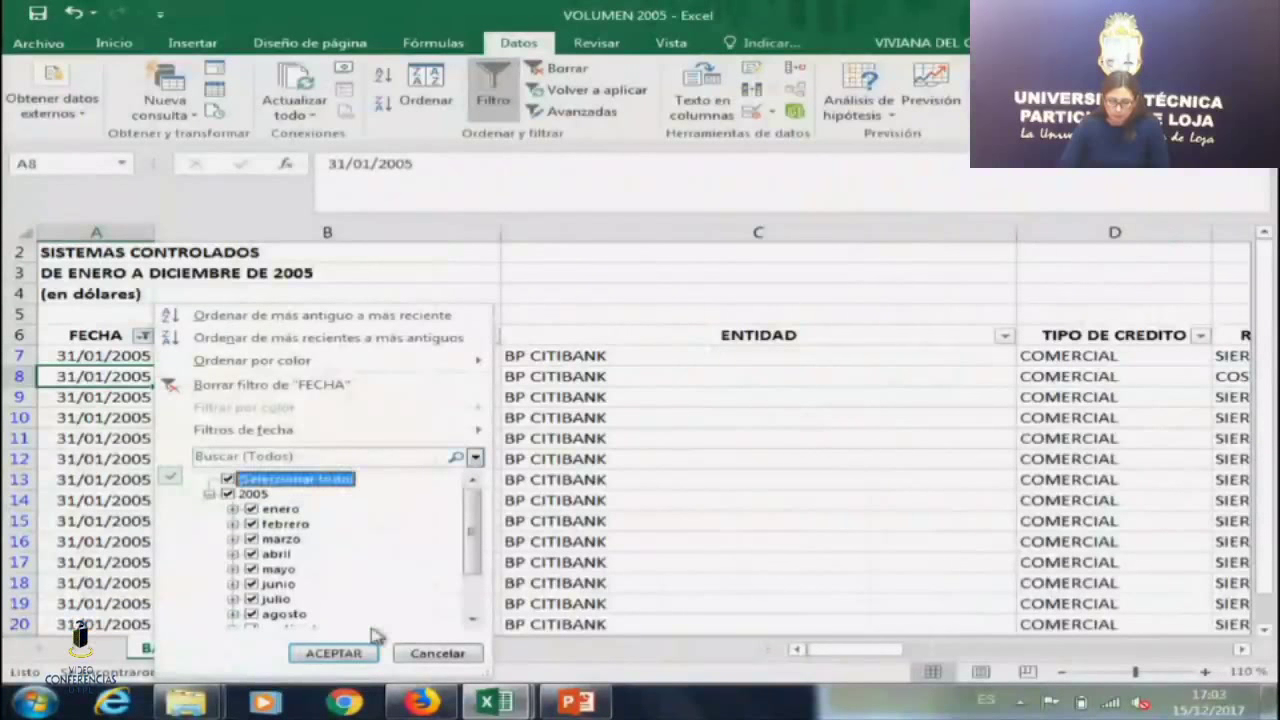
pyautogui.click(334, 652)
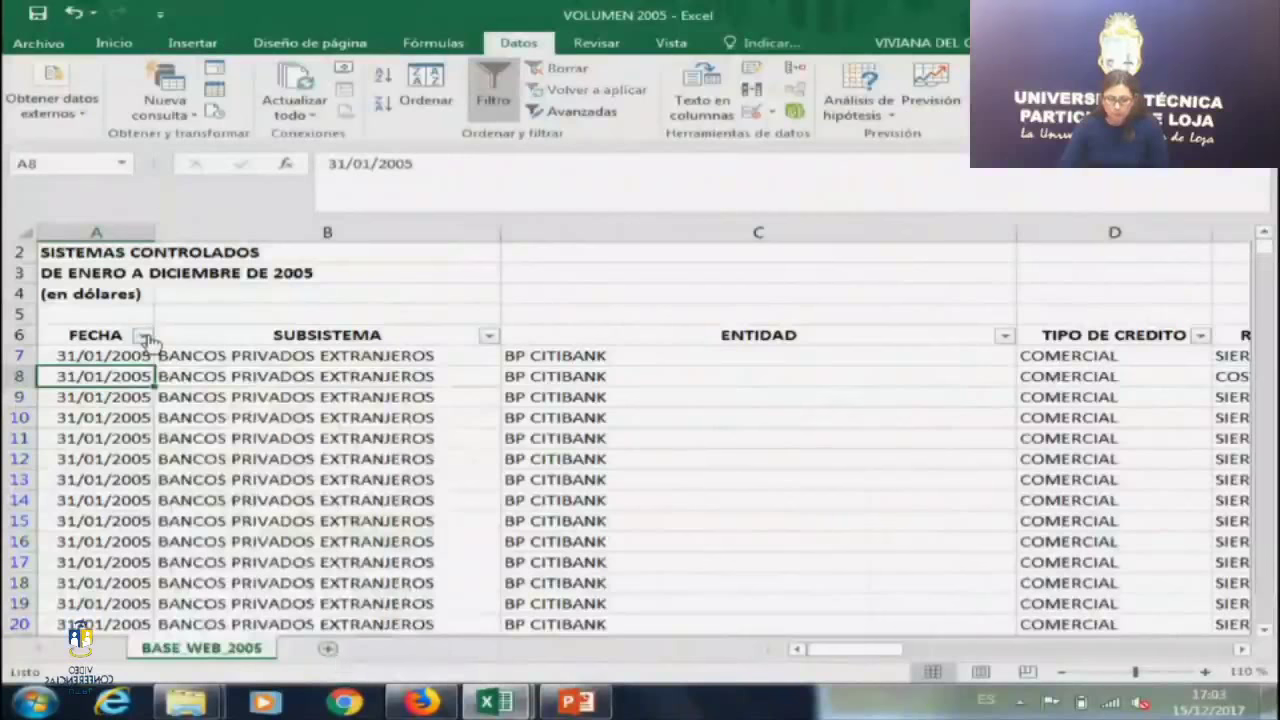
pyautogui.click(263, 336)
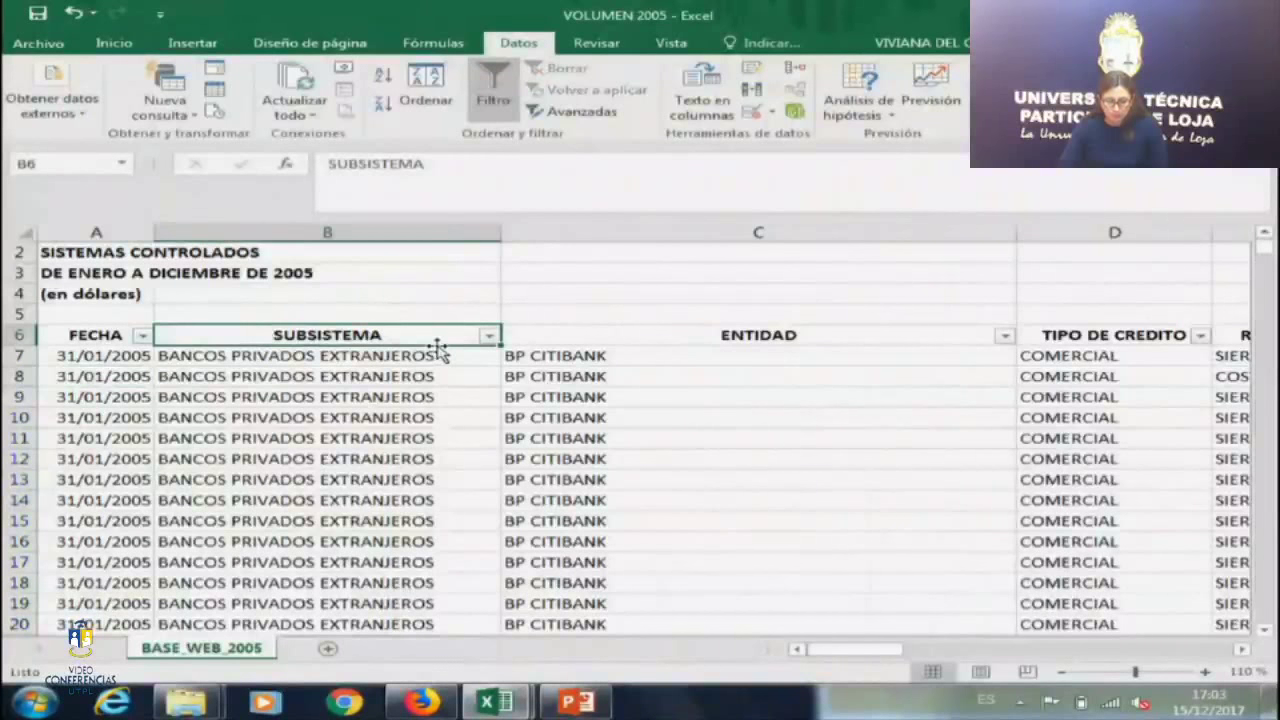
pyautogui.click(489, 338)
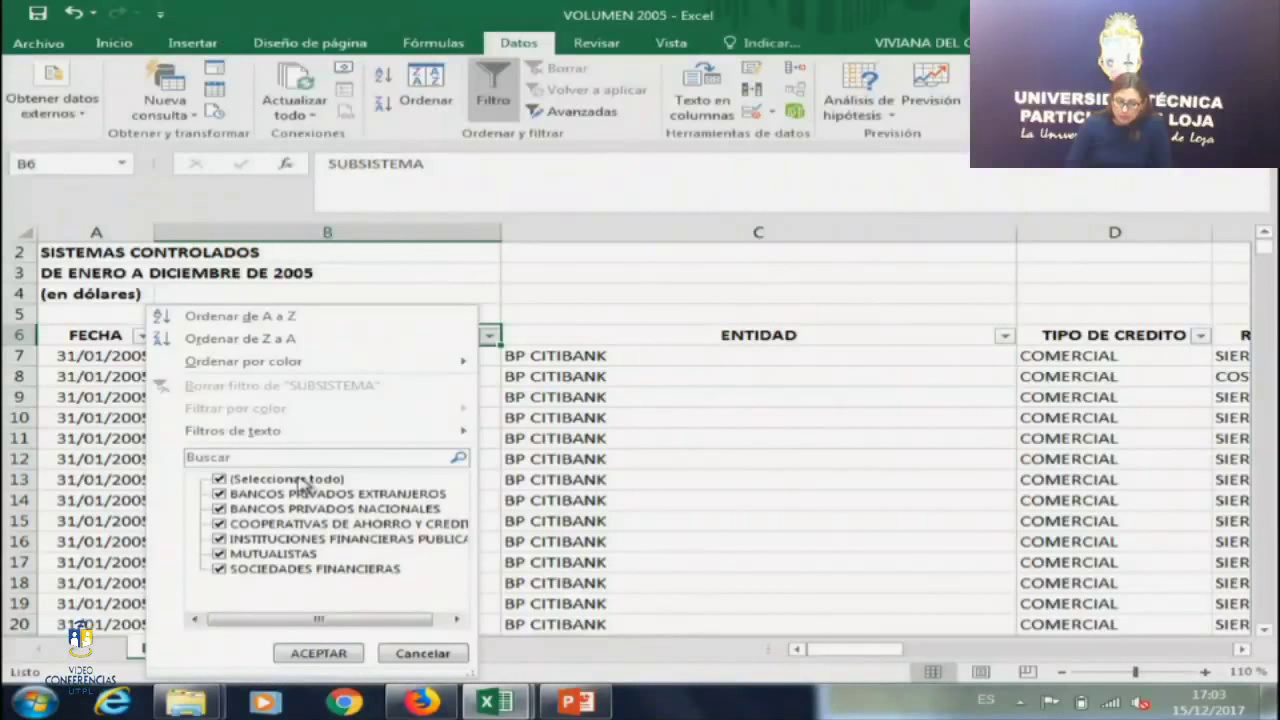
pyautogui.click(305, 481)
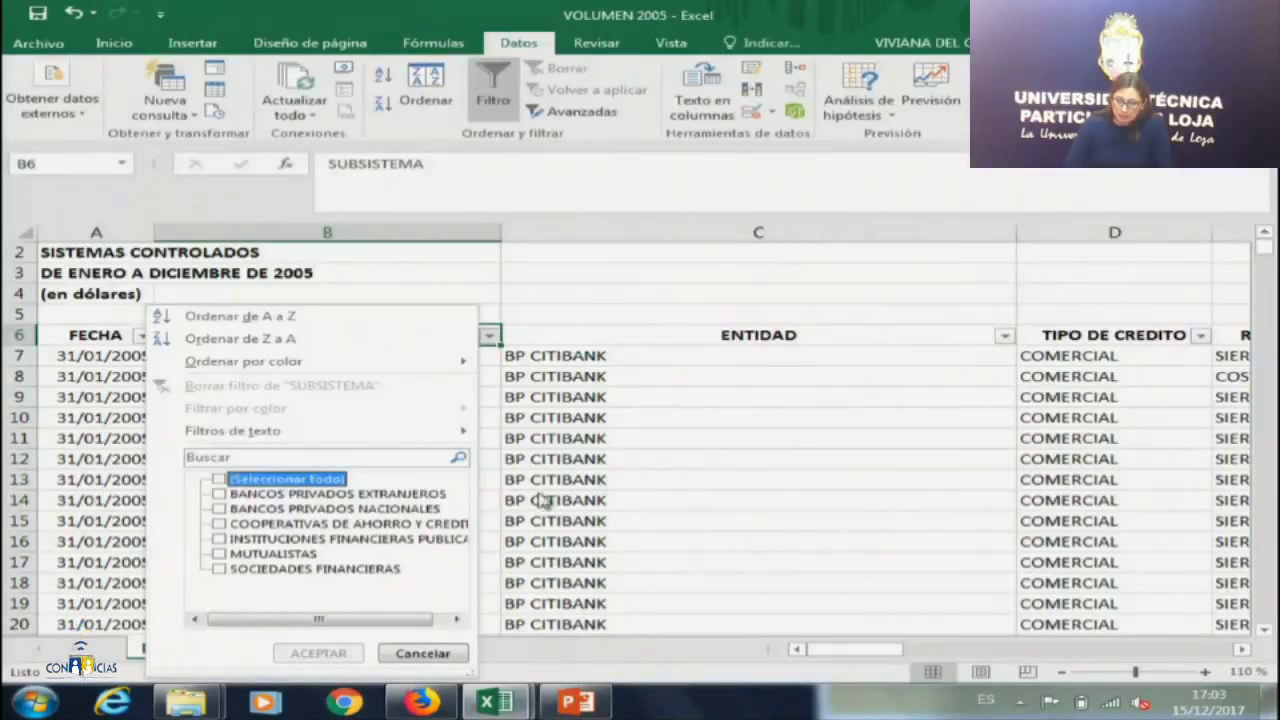
pyautogui.press('Escape')
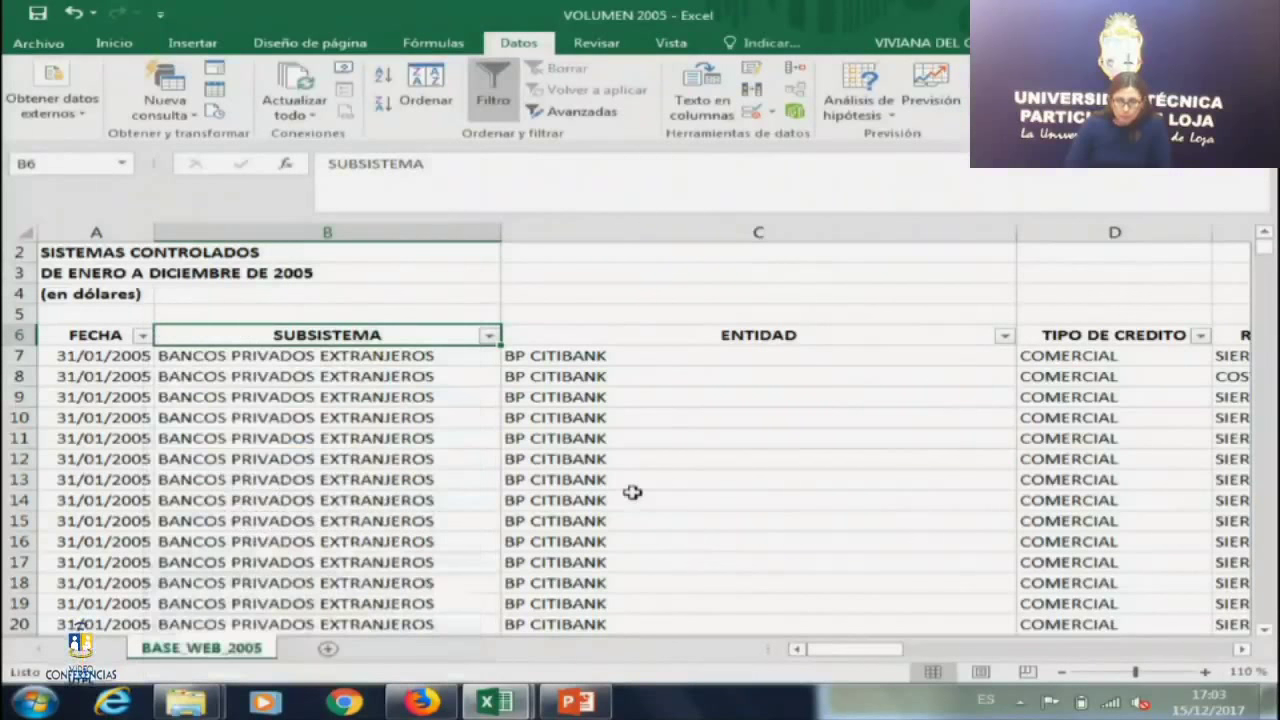
# Review the table's column headers from SUBSISTEMA through NUMERO DE OPERACIONES and return to the FECHA header.
pyautogui.press('Right')
pyautogui.press('Right')
pyautogui.press('Right')
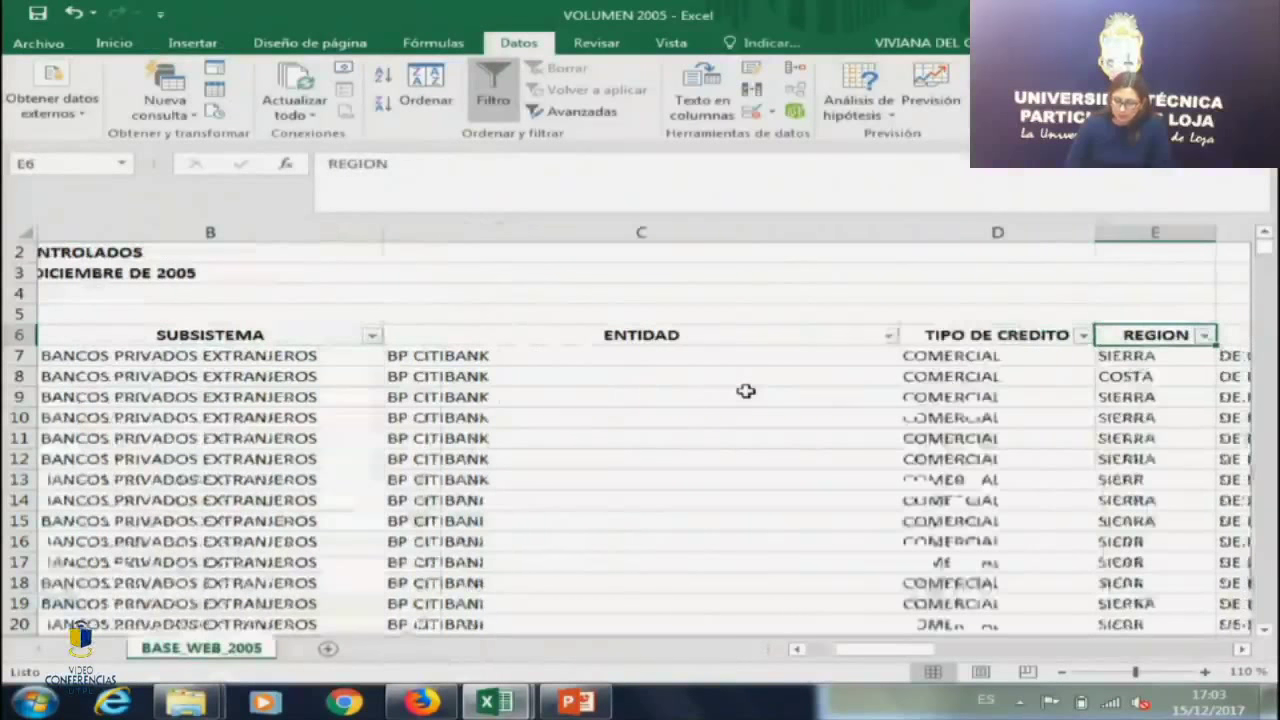
pyautogui.press('Right')
pyautogui.press('Right')
pyautogui.press('Right')
pyautogui.press('Right')
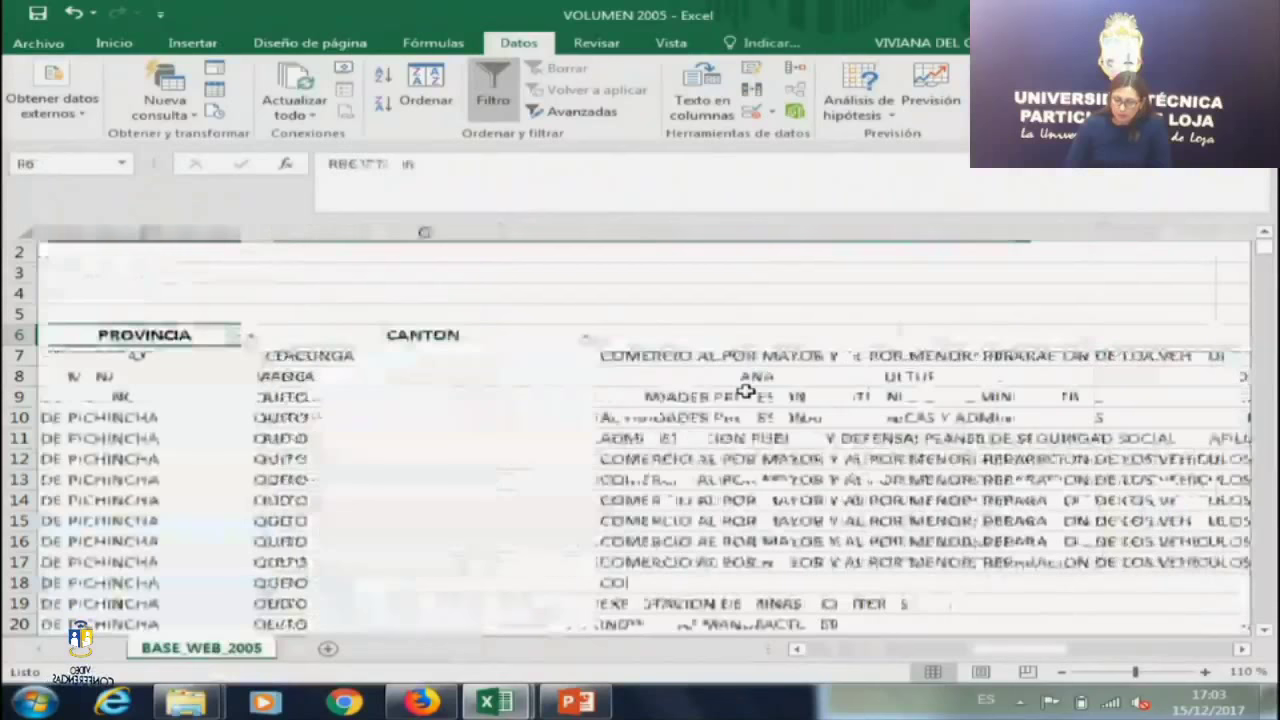
pyautogui.press('Left')
pyautogui.press('Left')
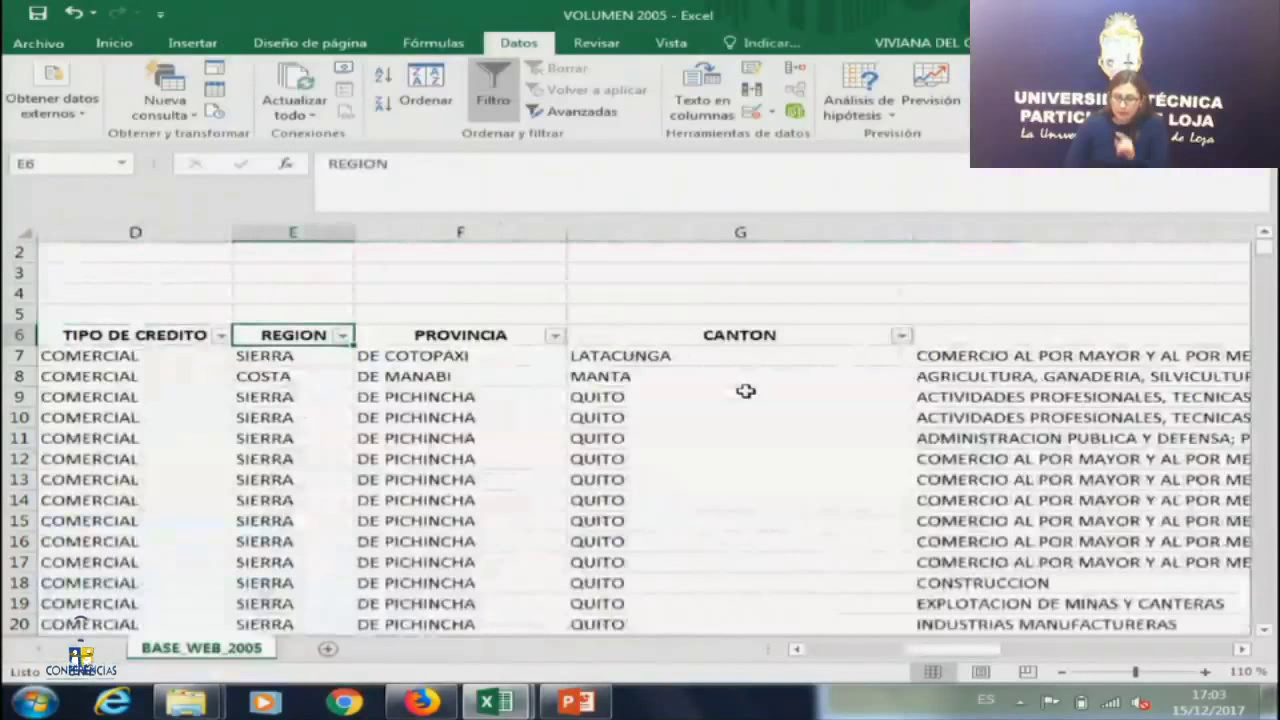
pyautogui.press('Right')
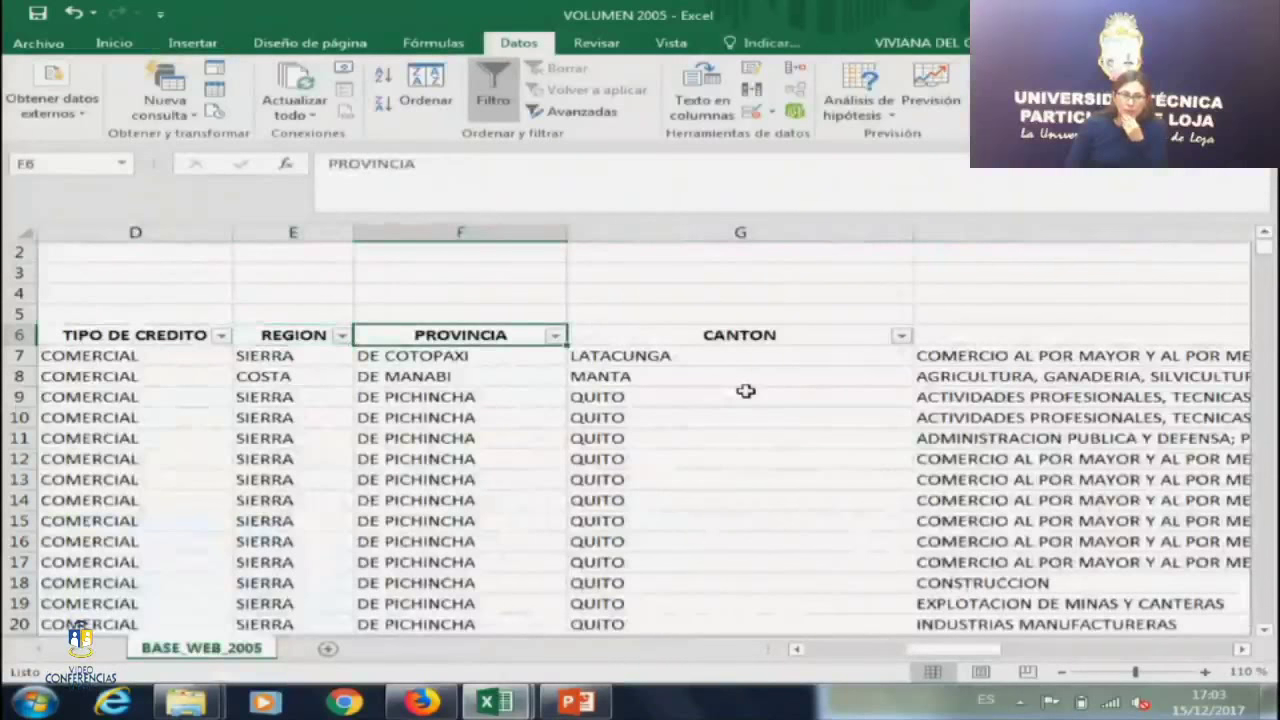
pyautogui.press('Right')
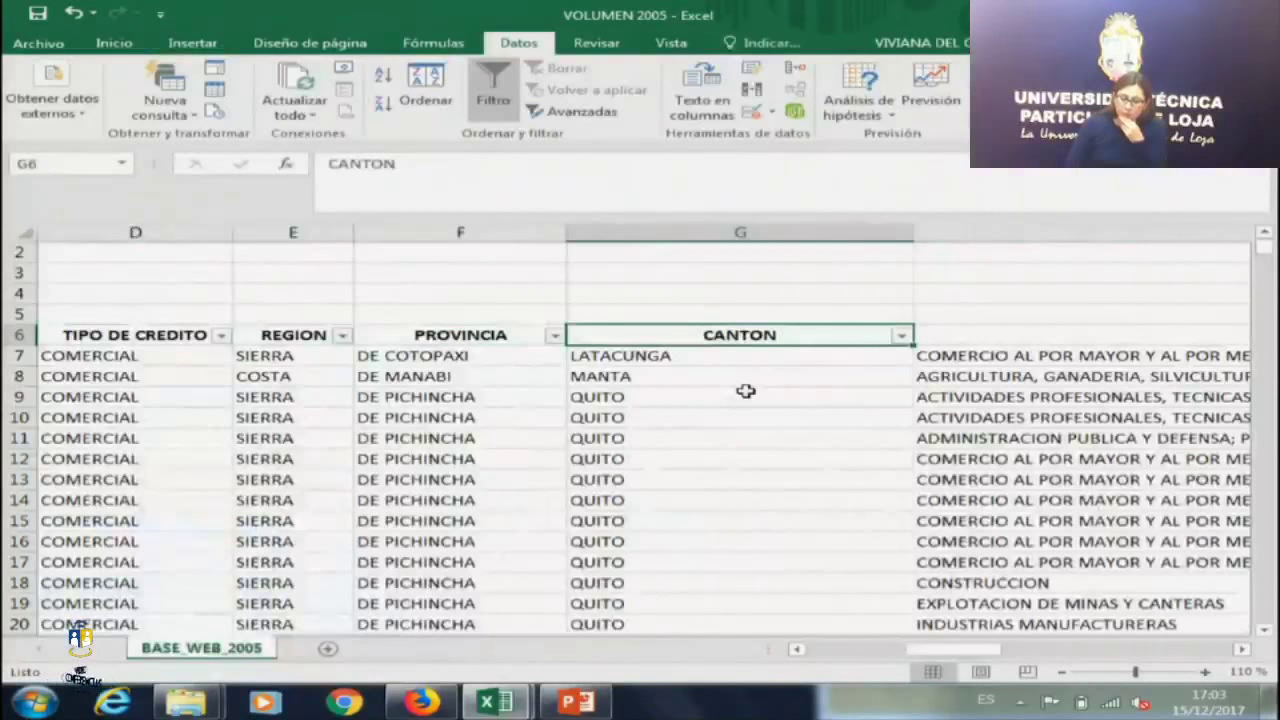
pyautogui.press('Right')
pyautogui.press('Right')
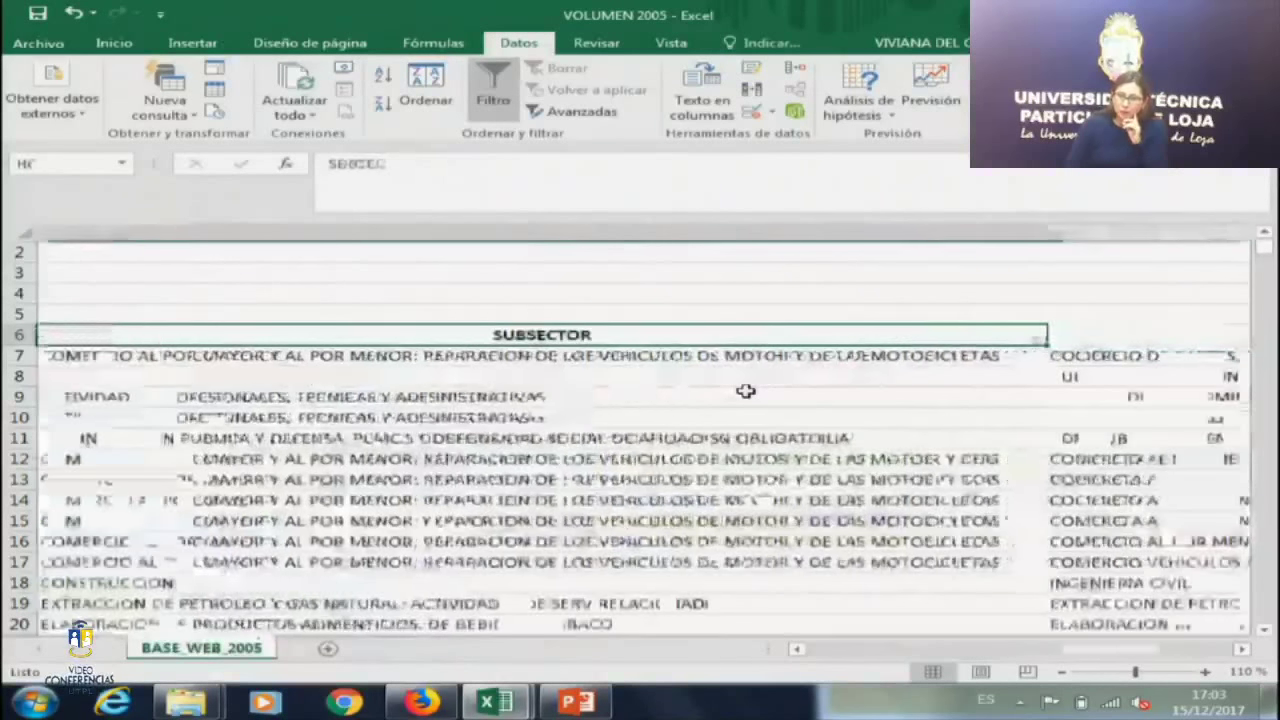
pyautogui.press('Right')
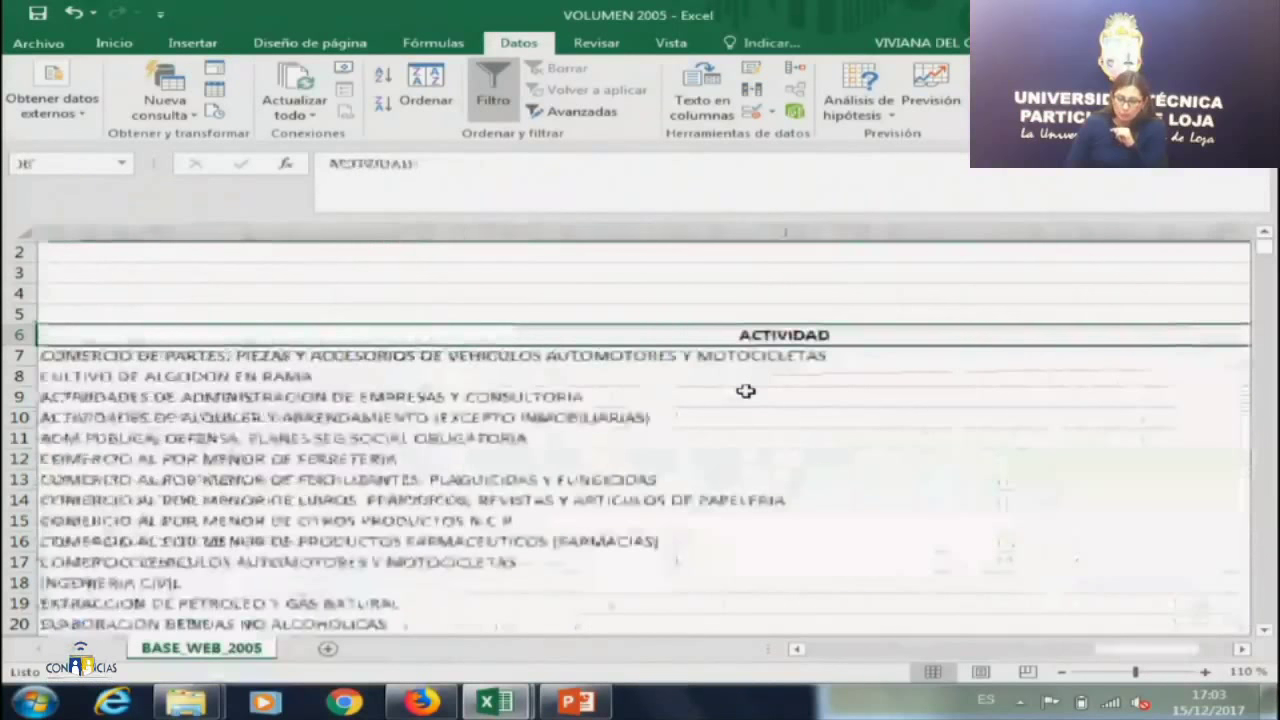
pyautogui.press('Right')
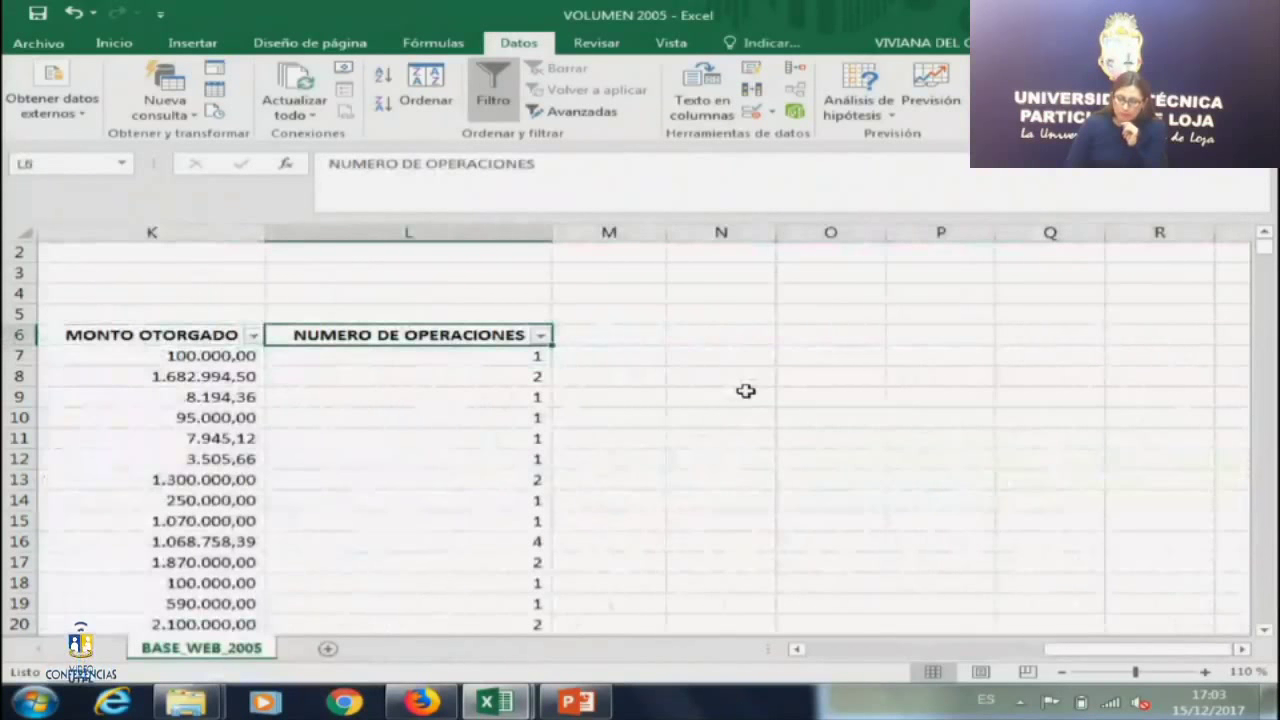
pyautogui.press('Left')
pyautogui.press('Left')
pyautogui.press('Left')
pyautogui.press('Left')
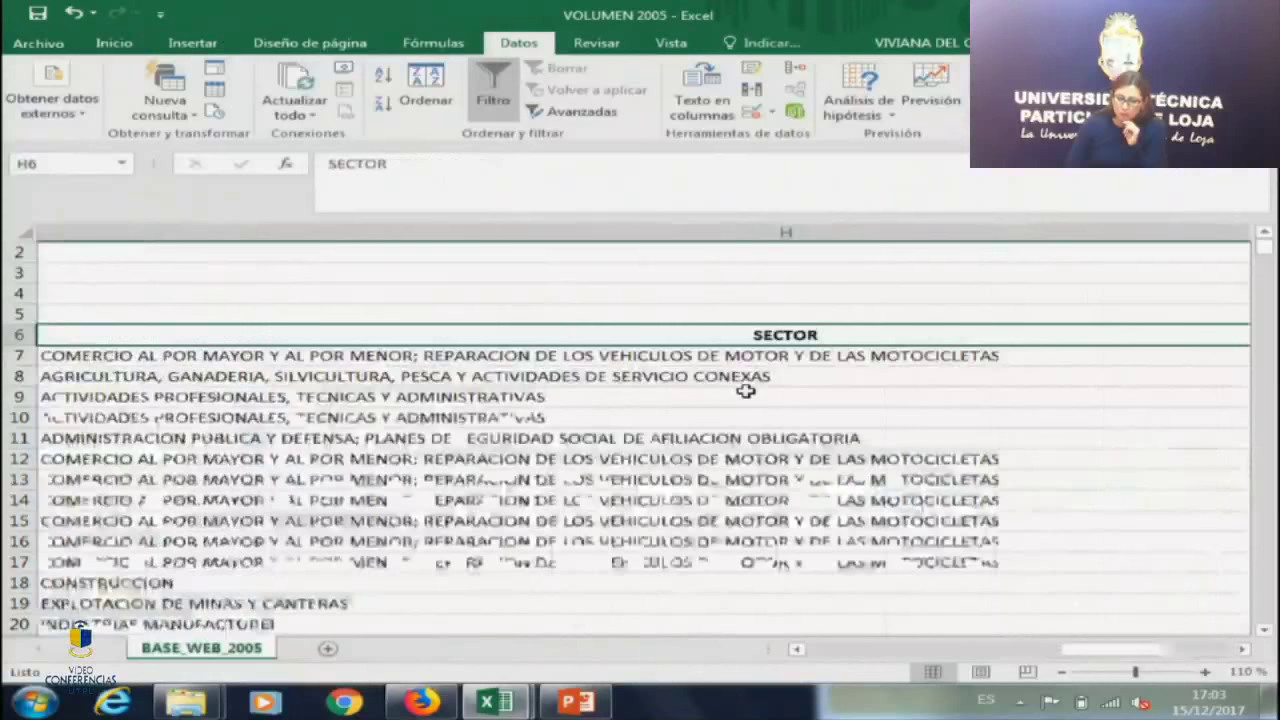
pyautogui.press('Home')
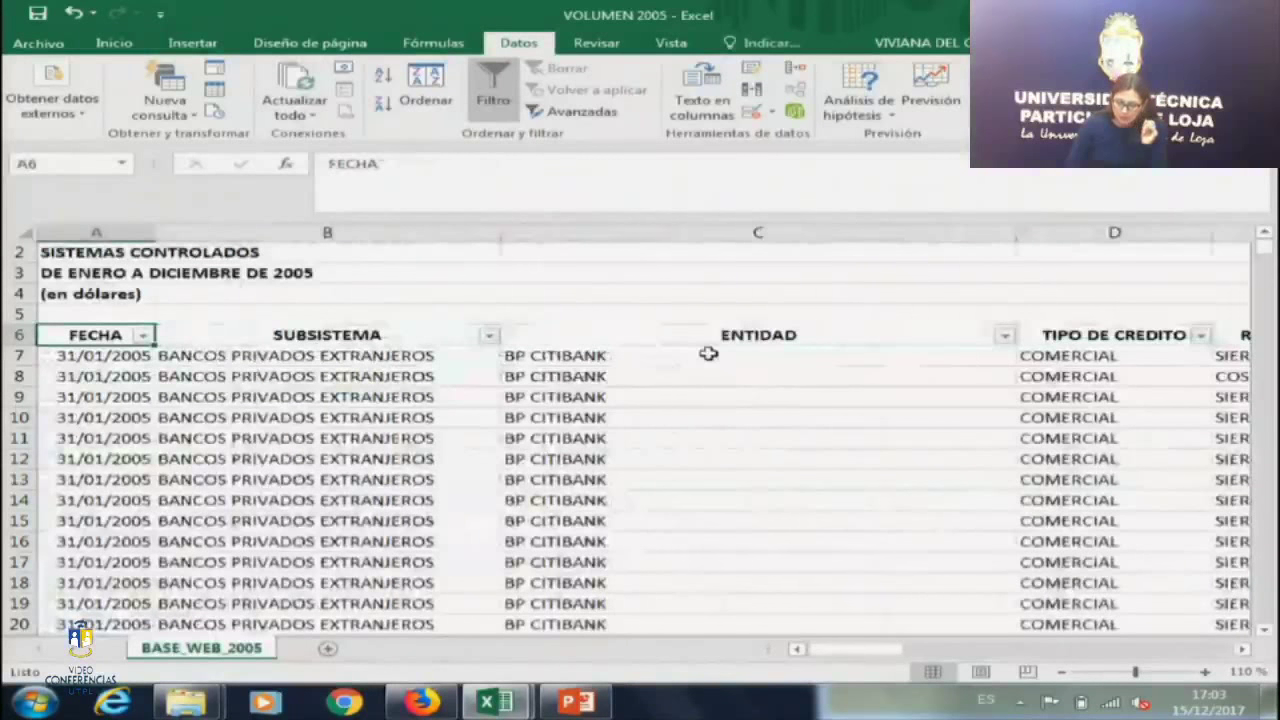
# Filter the SUBSISTEMA column to show only BANCOS PRIVADOS NACIONALES.
pyautogui.click(489, 335)
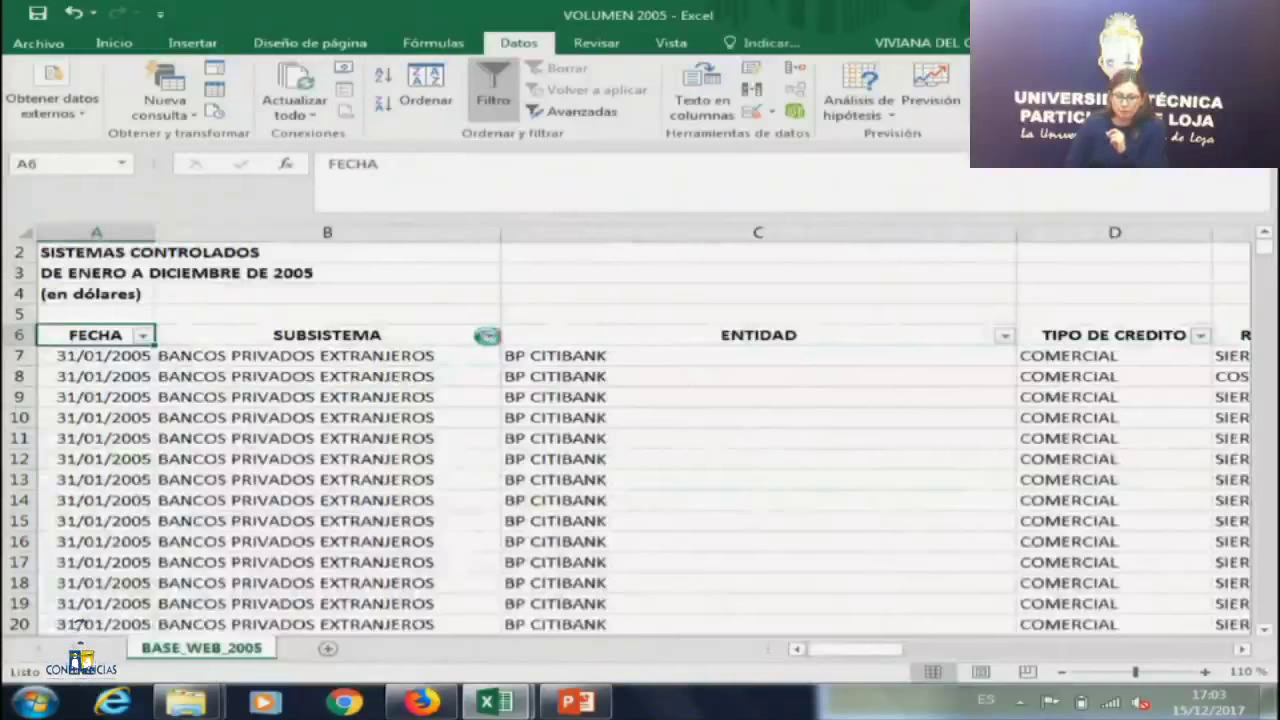
pyautogui.click(220, 480)
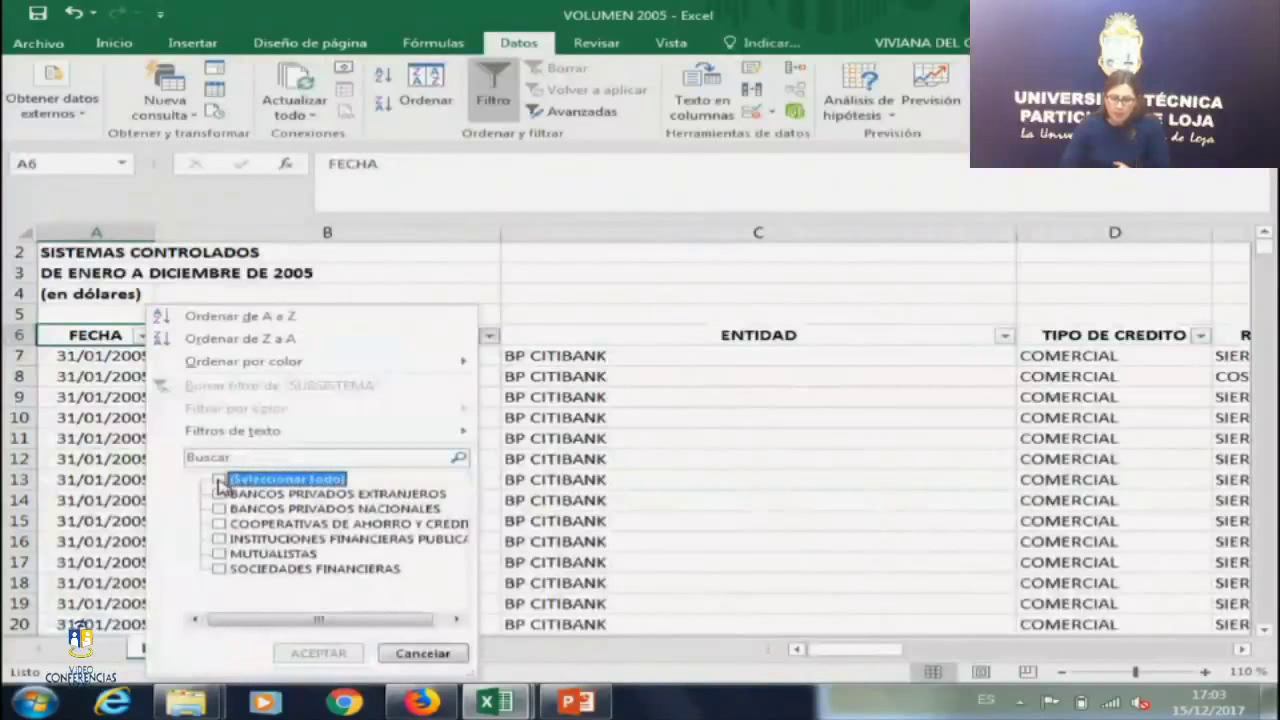
pyautogui.click(220, 509)
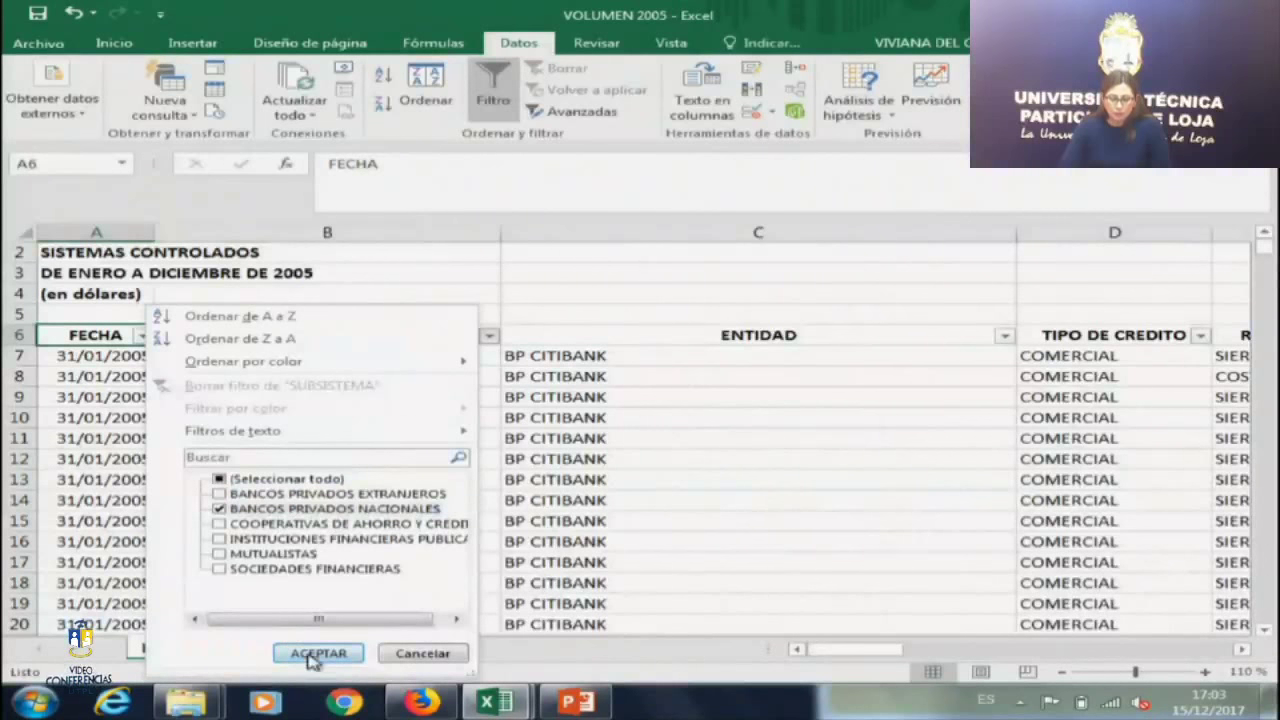
pyautogui.click(313, 655)
pyautogui.click(643, 440)
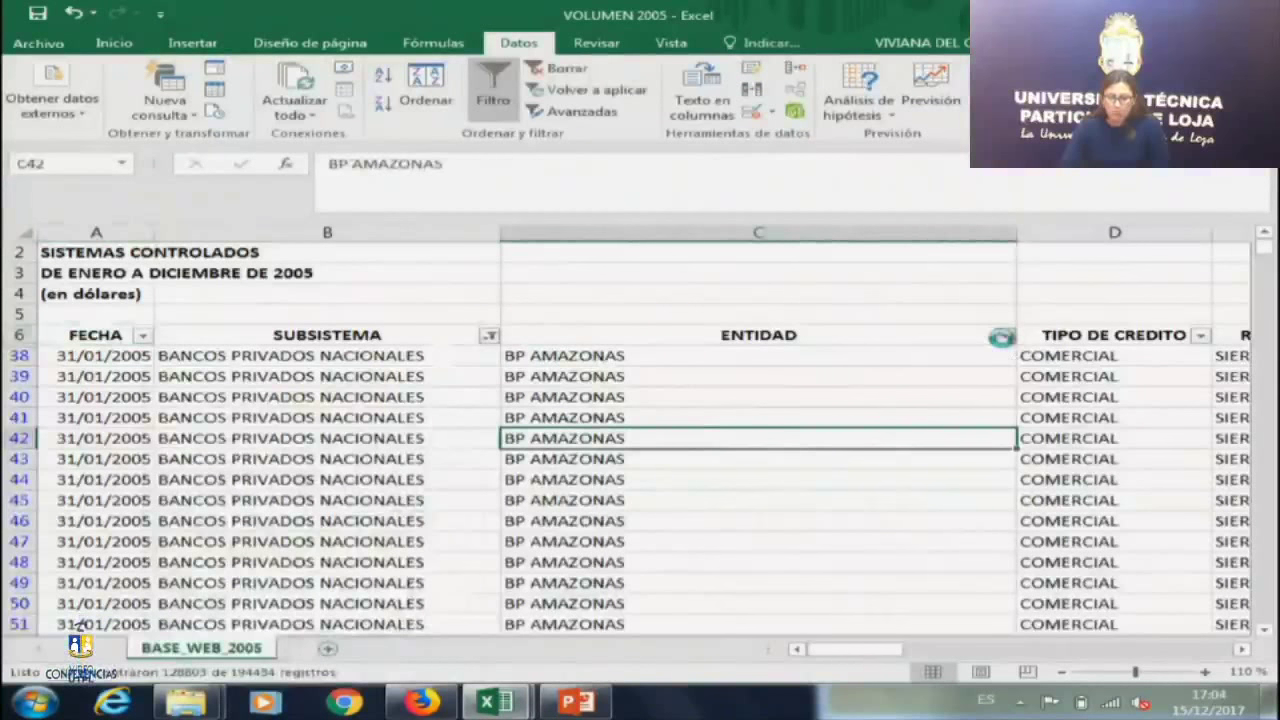
# Filter the ENTIDAD column to show only BP PICHINCHA.
pyautogui.click(1004, 336)
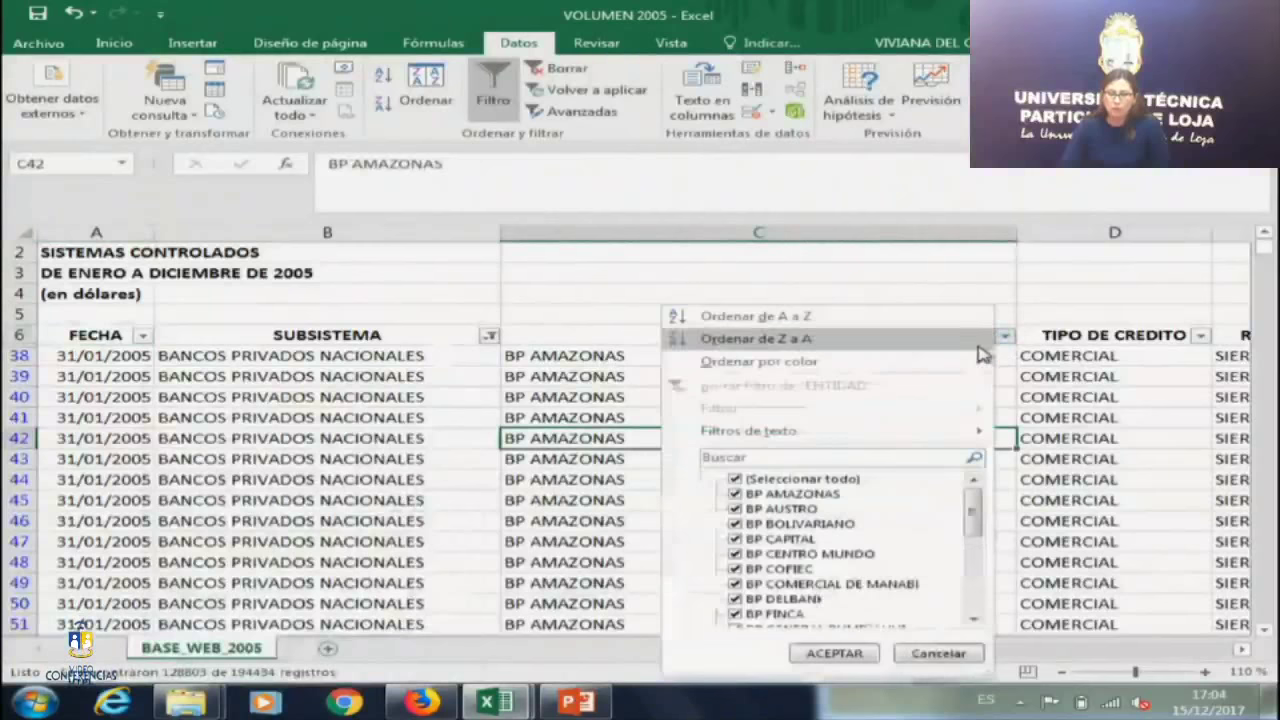
pyautogui.click(736, 480)
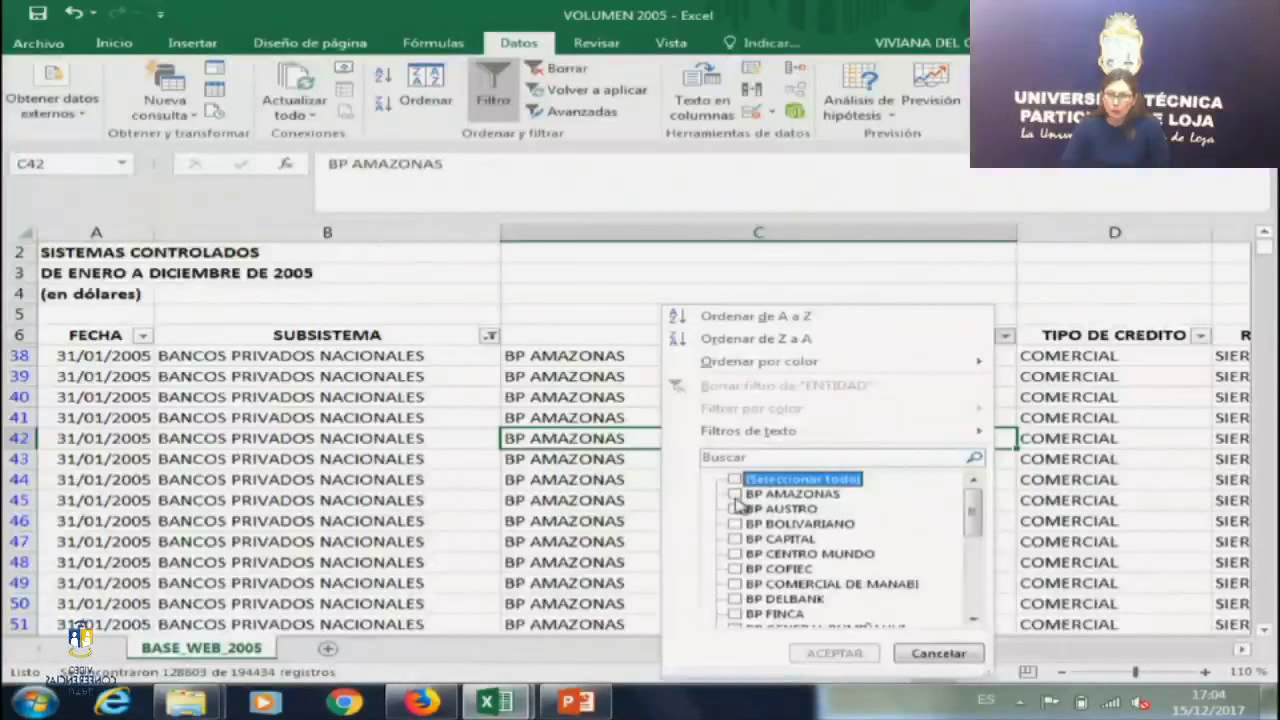
pyautogui.moveTo(974, 520); pyautogui.dragTo(973, 585)
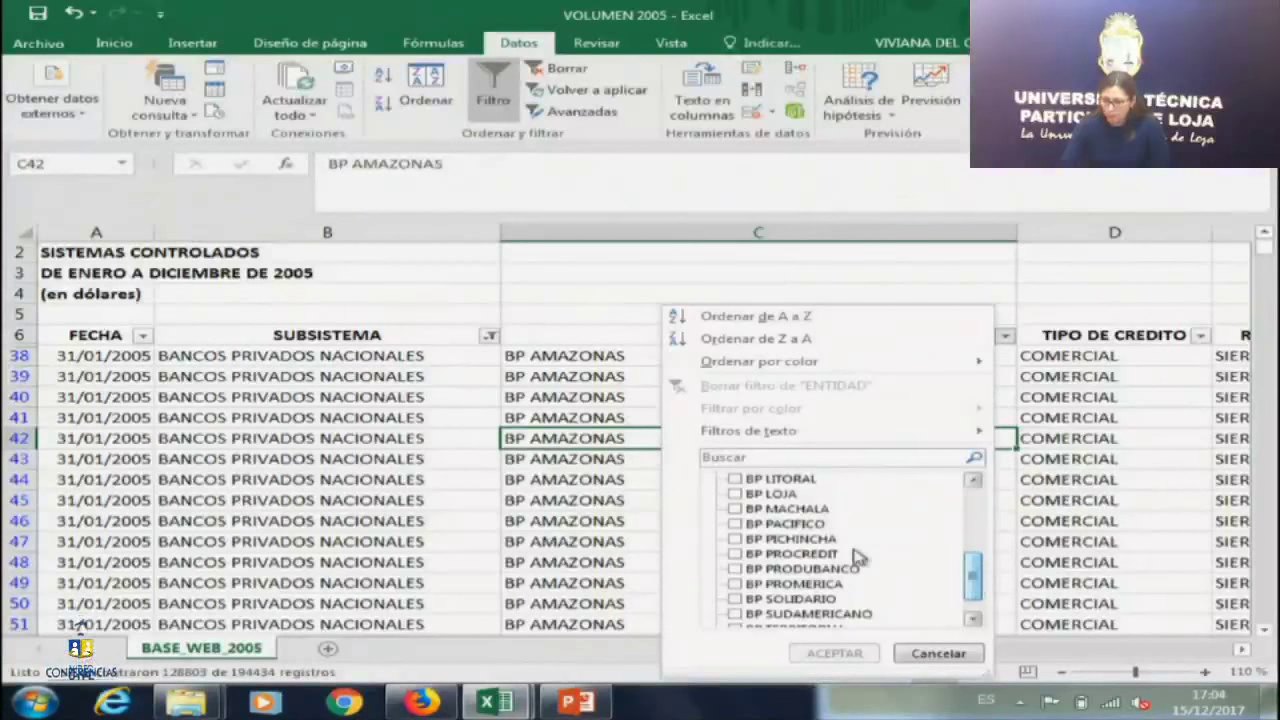
pyautogui.click(803, 540)
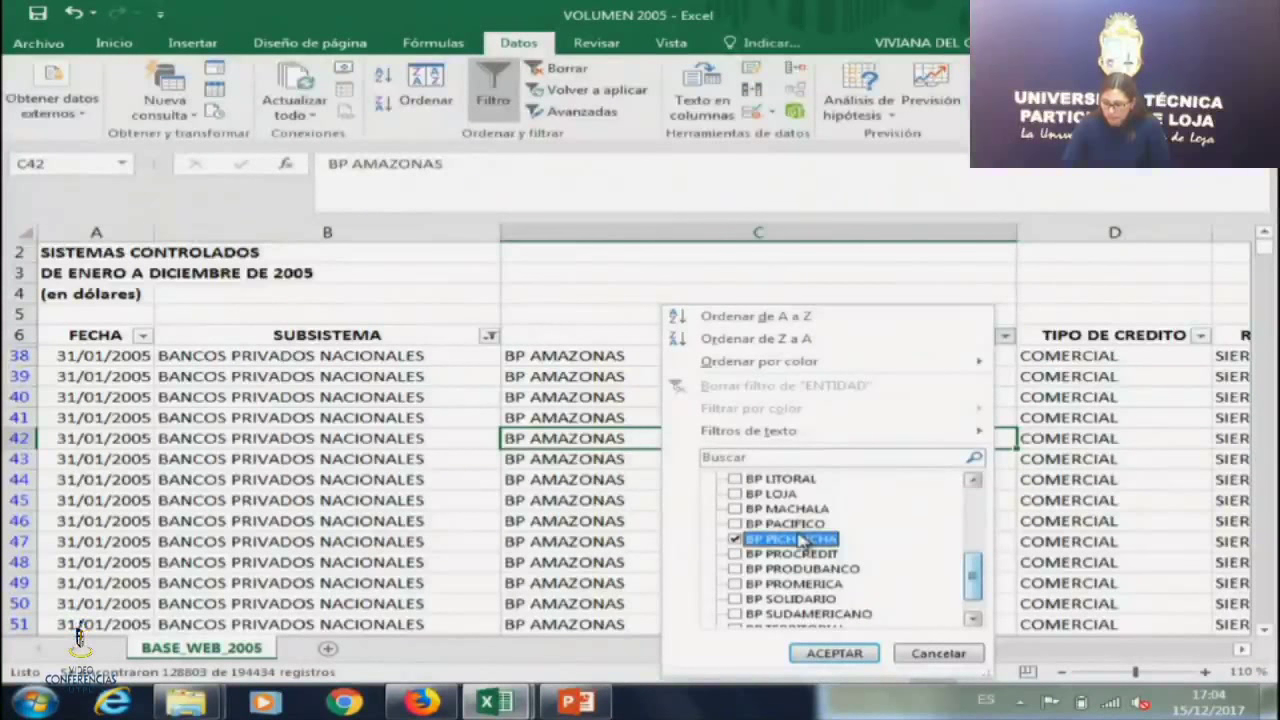
pyautogui.click(836, 655)
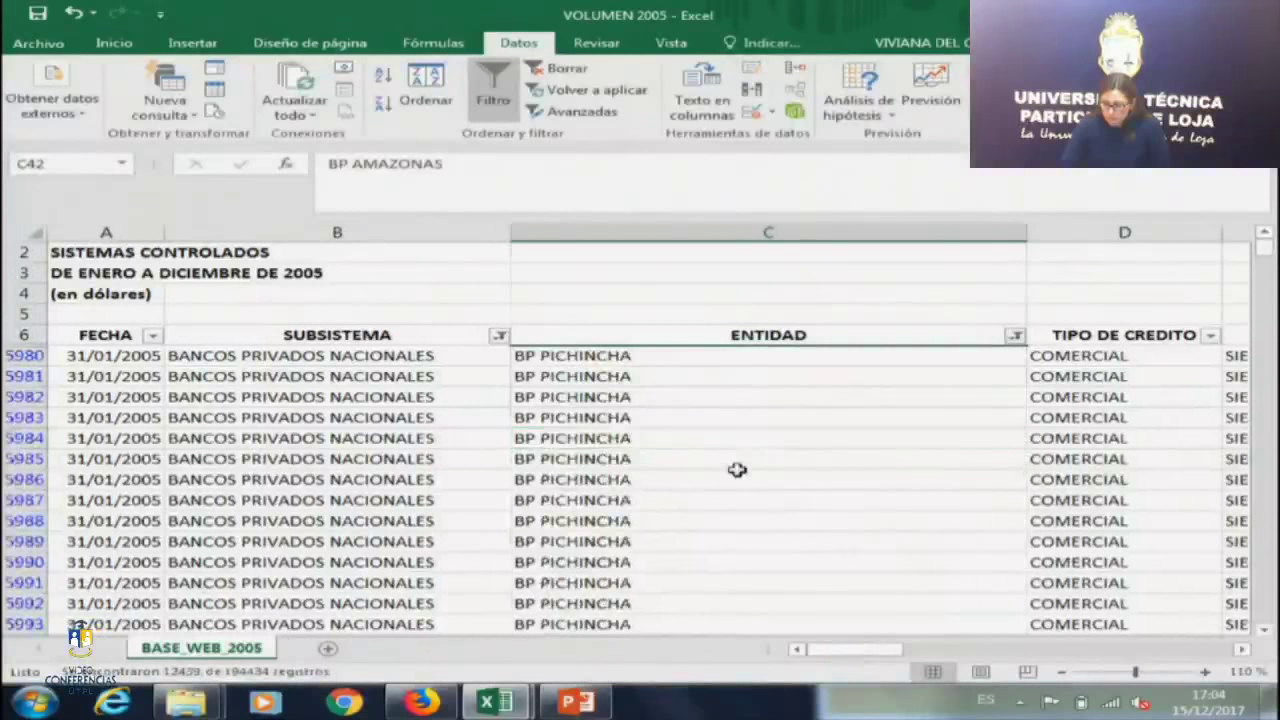
# Examine the credit type, region, province and canton of the filtered BP PICHINCHA records.
pyautogui.press('Right')
pyautogui.press('Right')
pyautogui.press('Down')
pyautogui.press('Down')
pyautogui.press('Down')
pyautogui.hscroll(3, 780, 420)
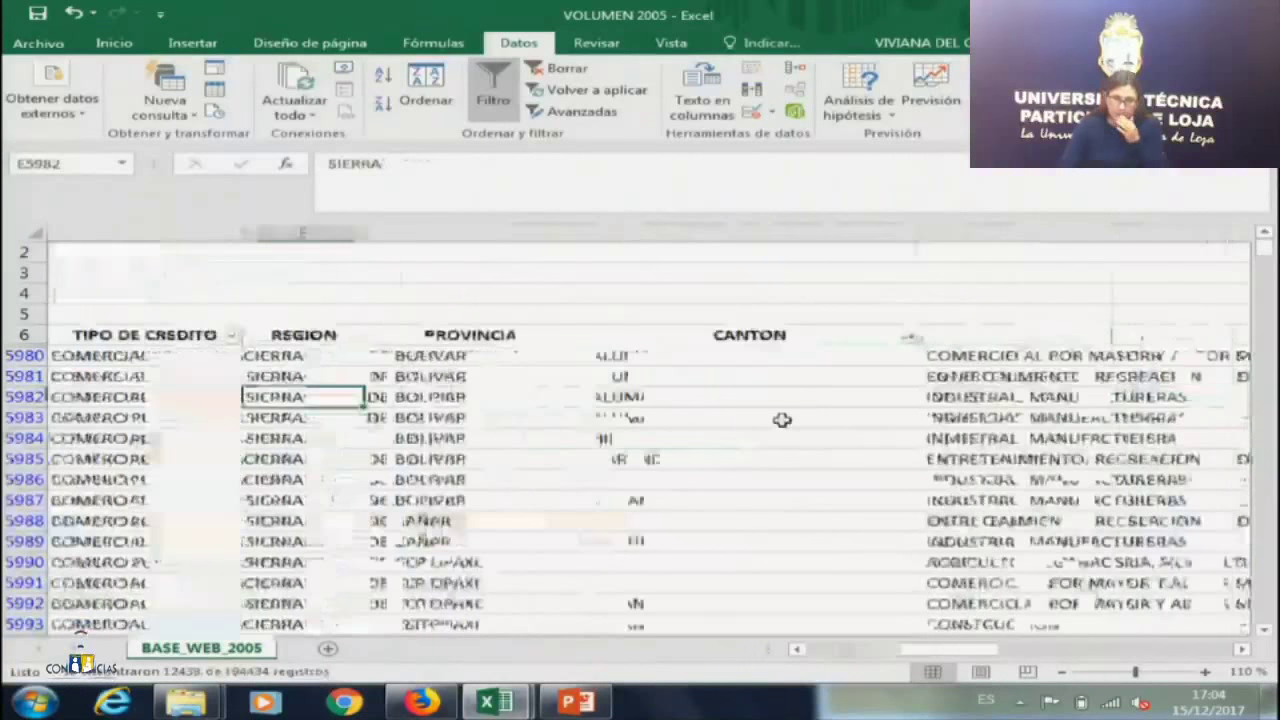
pyautogui.press('Home')
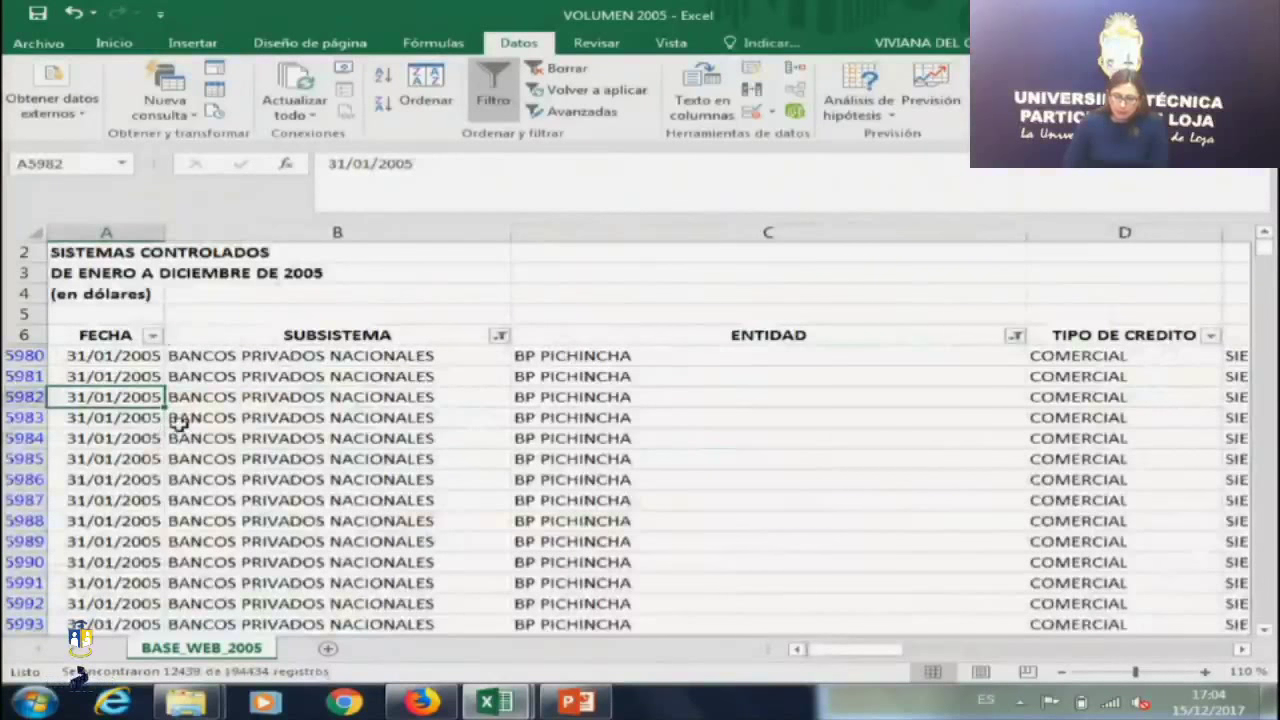
# Filter the TIPO DE CREDITO column to show only COMERCIAL.
pyautogui.click(768, 412)
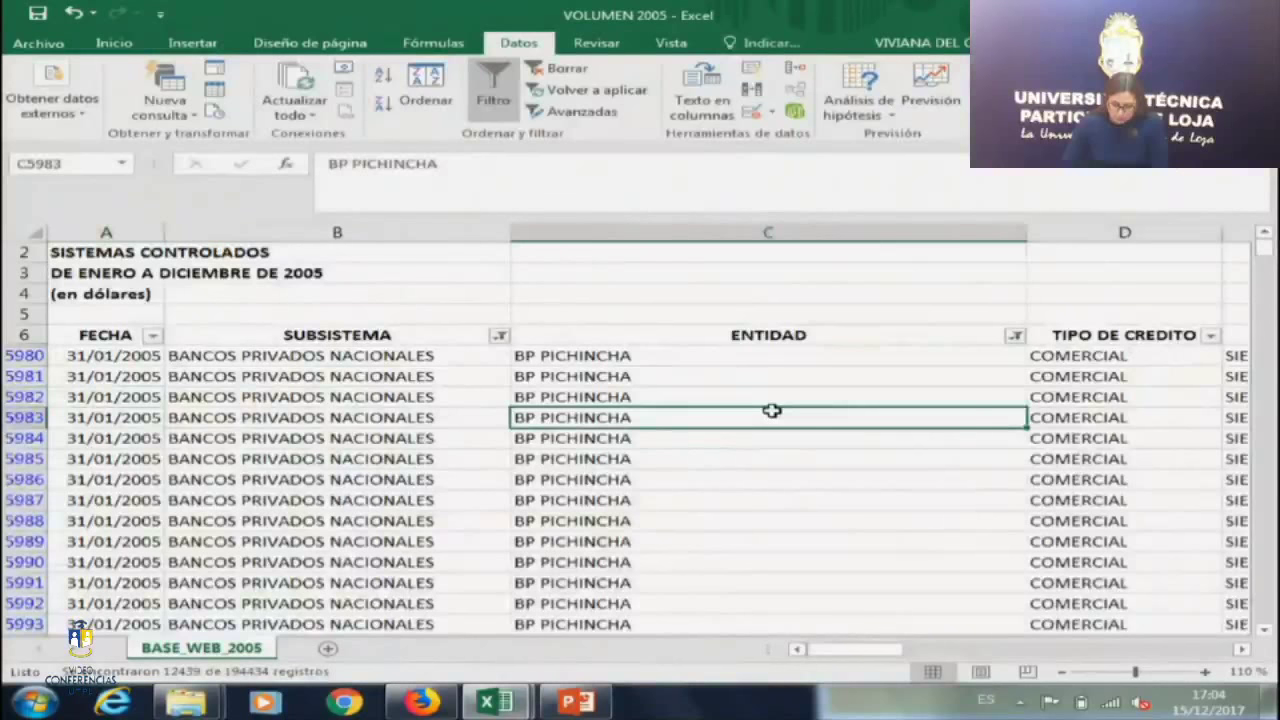
pyautogui.press('Right')
pyautogui.press('Right')
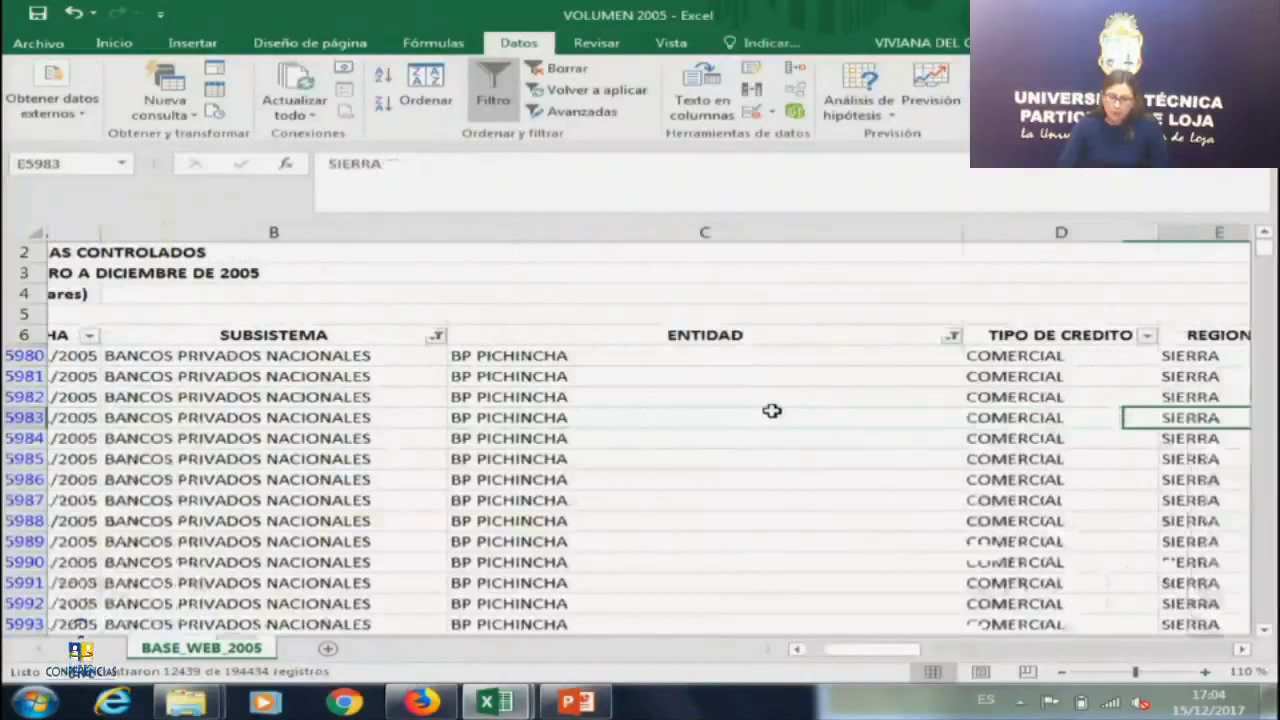
pyautogui.press('Right')
pyautogui.click(428, 397)
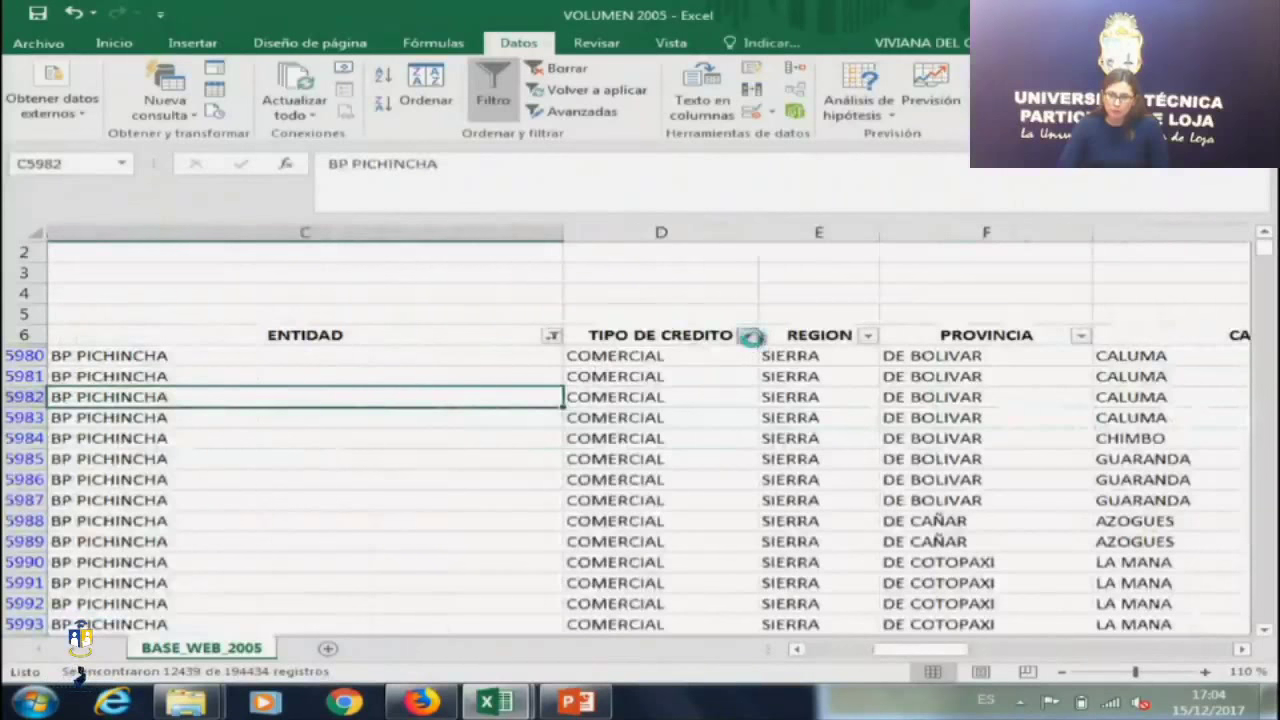
pyautogui.click(748, 335)
pyautogui.click(477, 480)
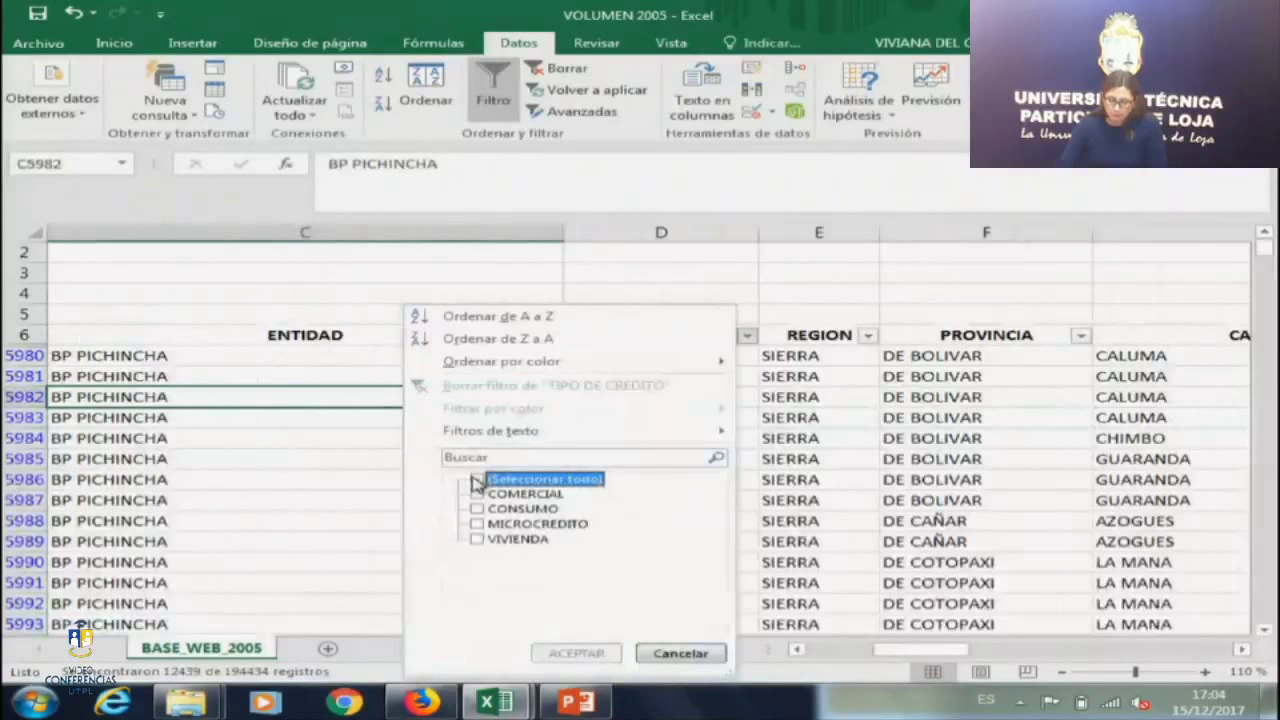
pyautogui.click(477, 494)
pyautogui.click(478, 524)
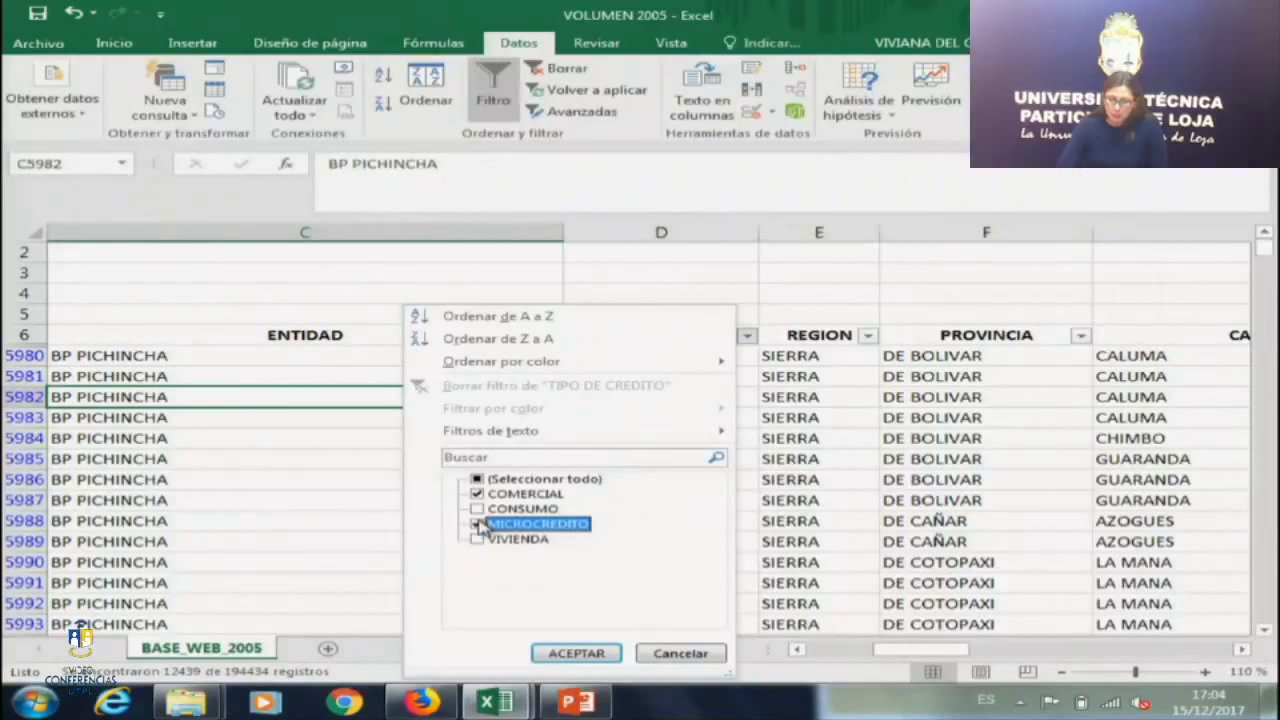
pyautogui.click(478, 524)
pyautogui.click(569, 654)
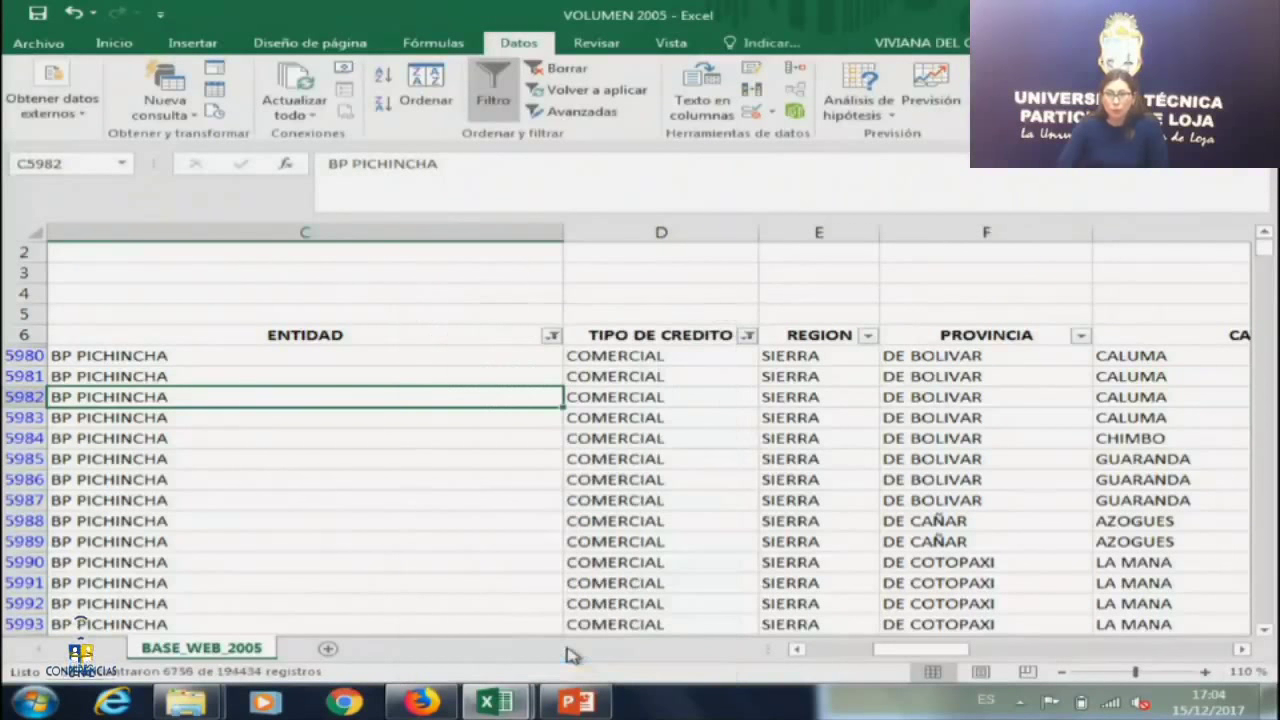
# Check the REGION filter's options and examine the commercial records' columns through NUMERO DE OPERACIONES.
pyautogui.click(867, 337)
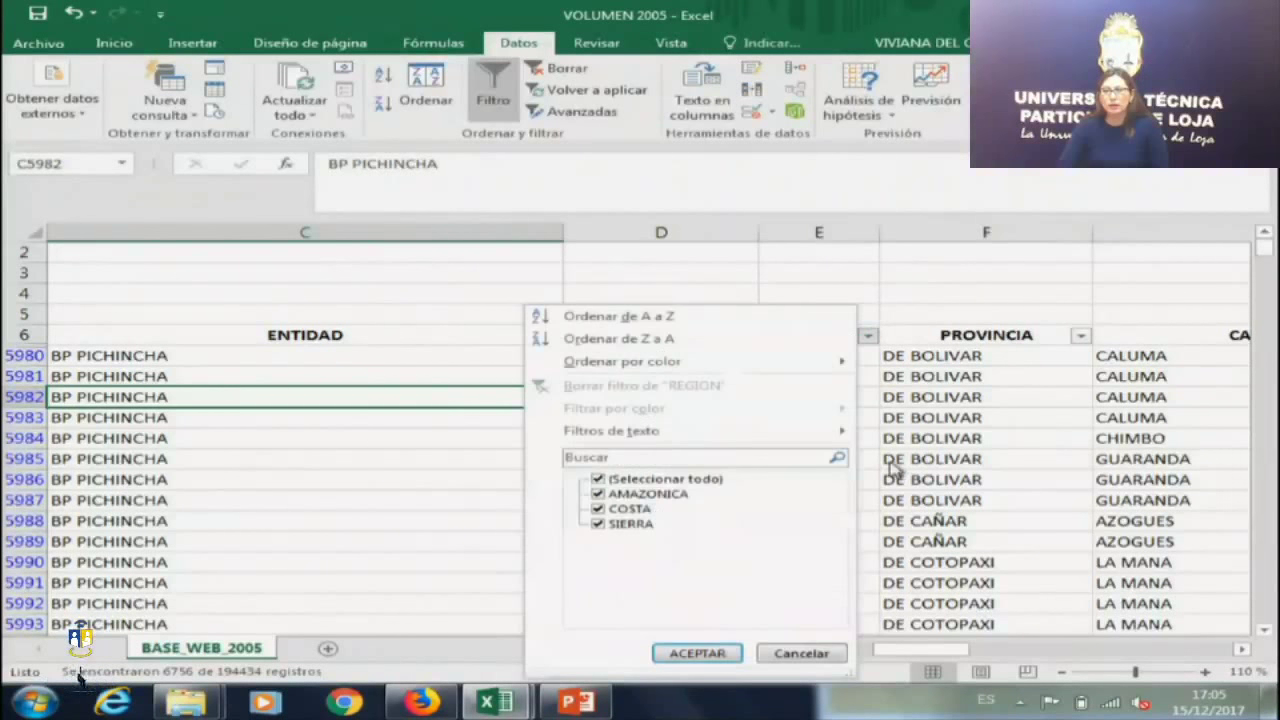
pyautogui.press('Escape')
pyautogui.press('Right')
pyautogui.press('Right')
pyautogui.press('Right')
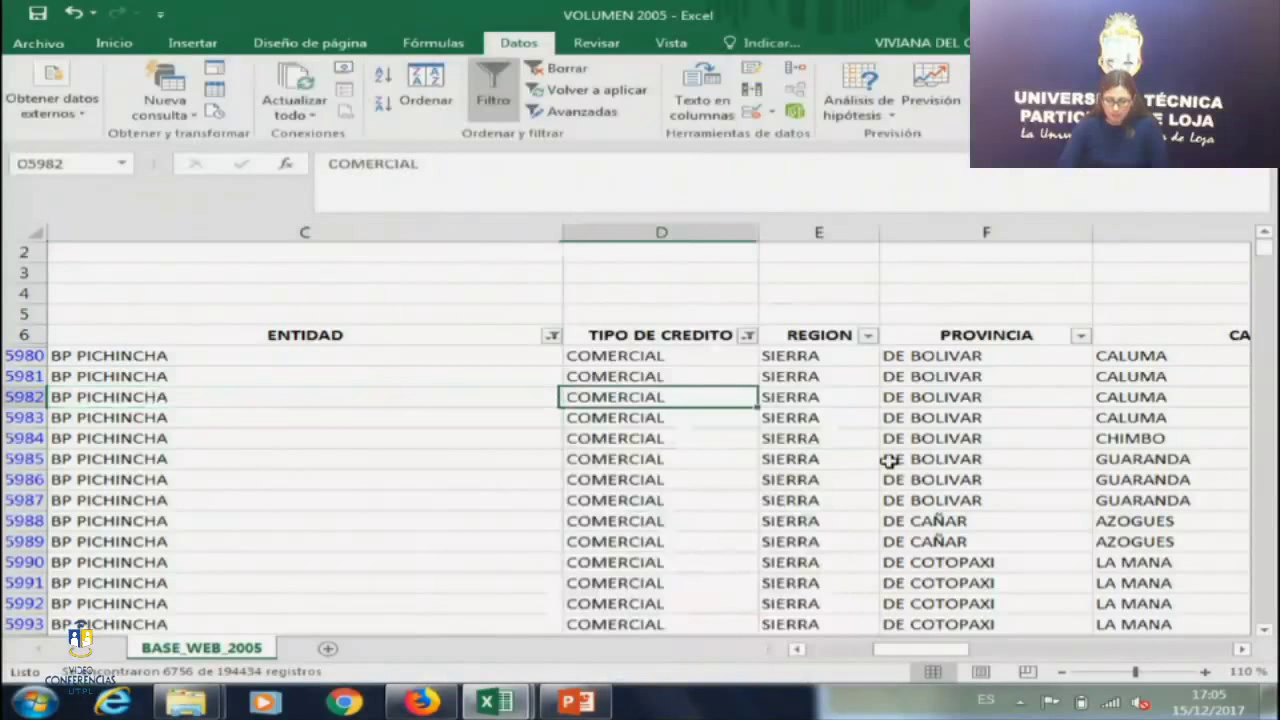
pyautogui.press('Right')
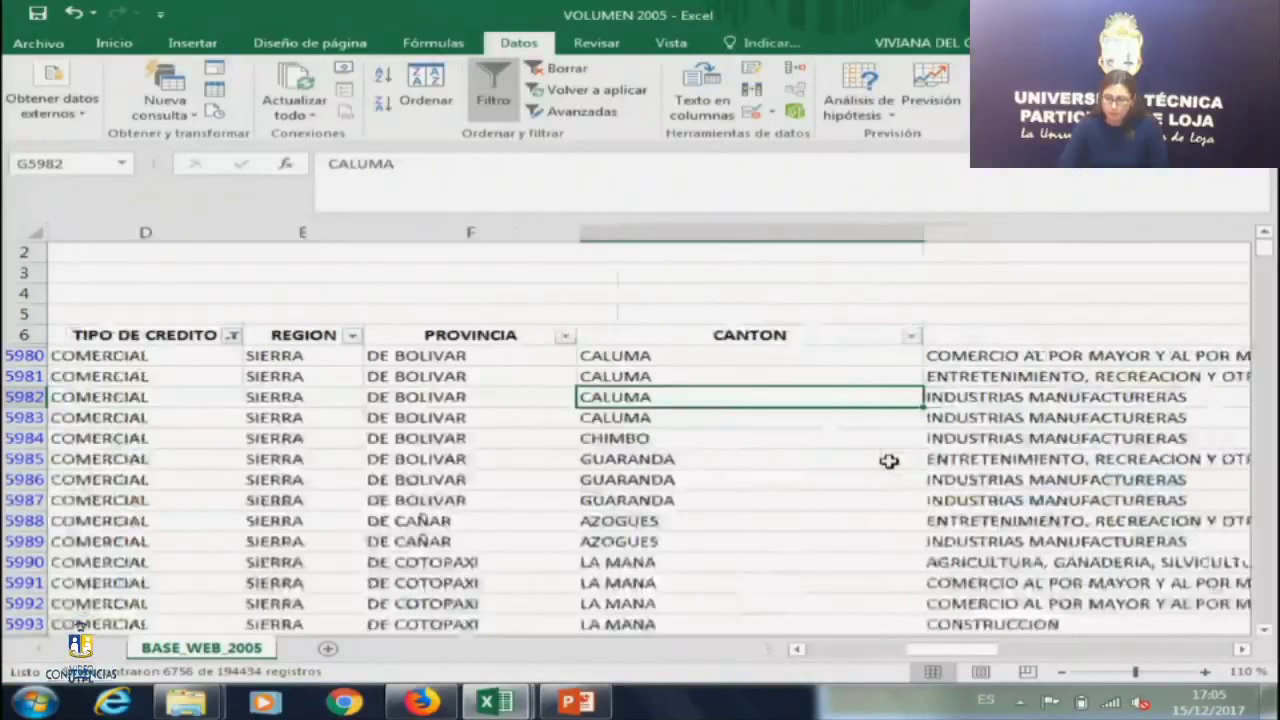
pyautogui.press('Right')
pyautogui.press('Right')
pyautogui.press('Right')
pyautogui.press('Right')
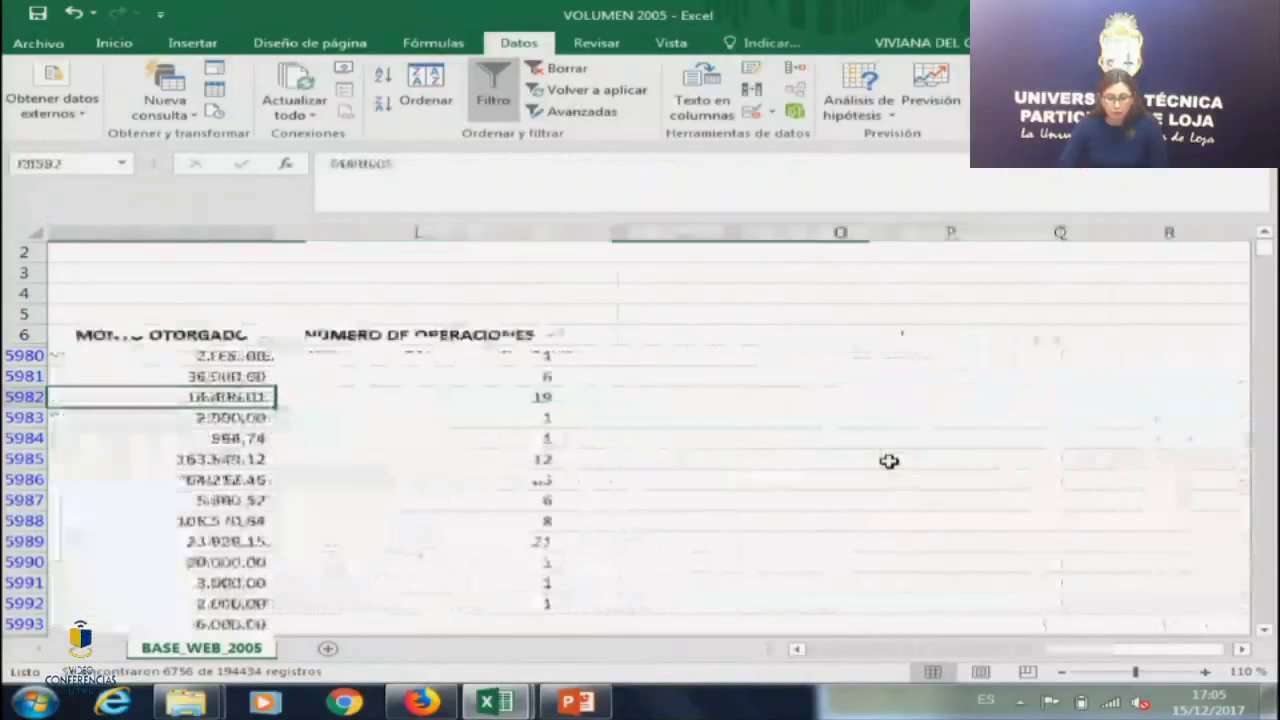
pyautogui.click(480, 434)
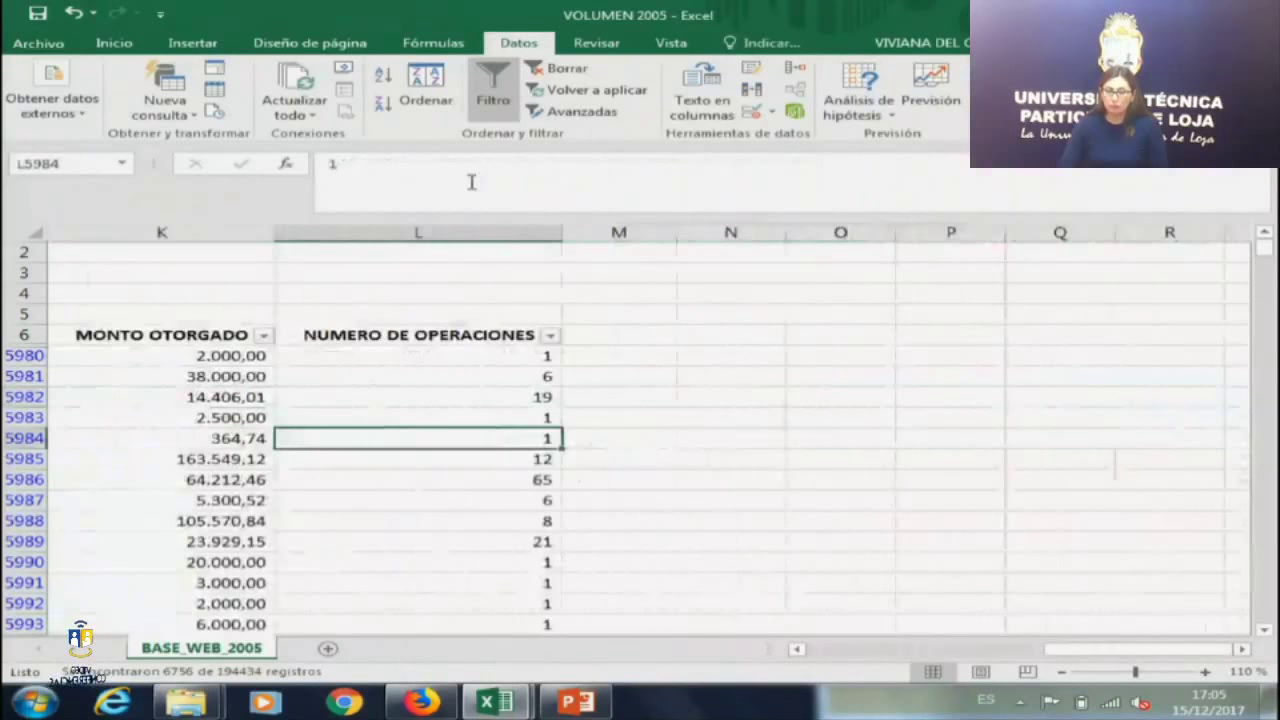
pyautogui.rightClick(450, 229)
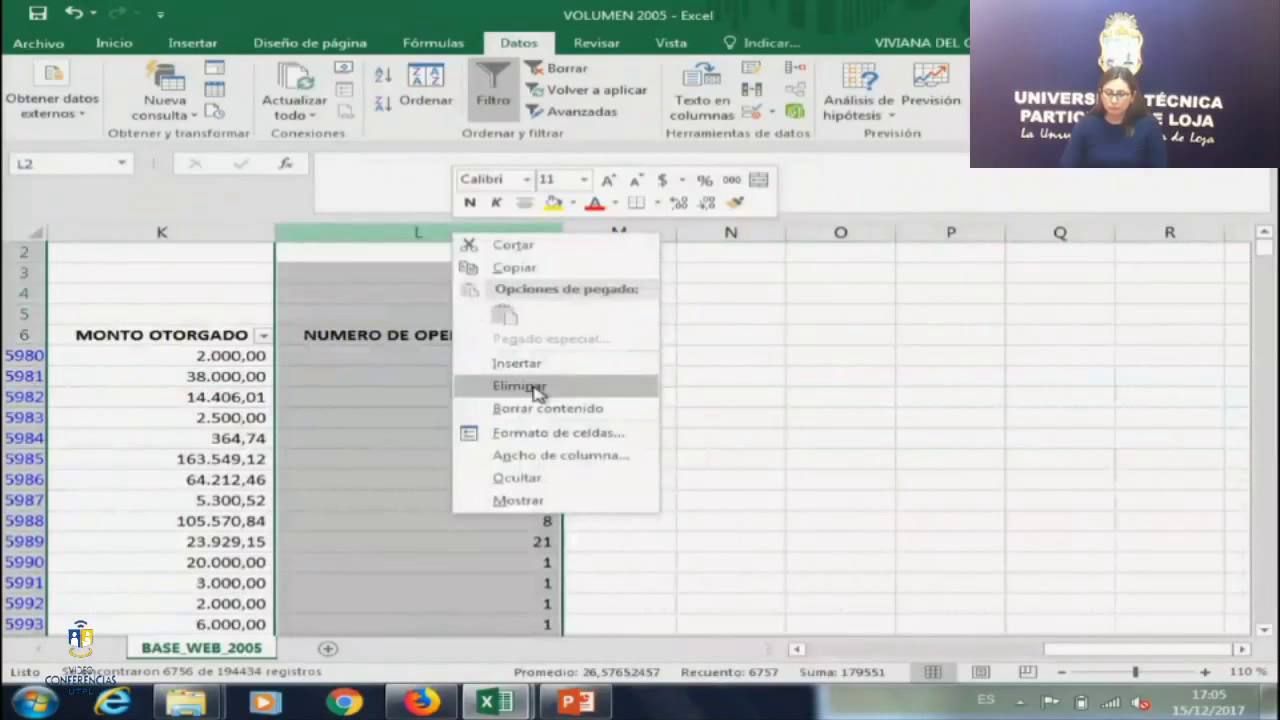
pyautogui.press('Escape')
# Return to the FECHA column and review the months of 2005 offered in its filter, leaving it unfiltered.
pyautogui.press('Left')
pyautogui.press('Left')
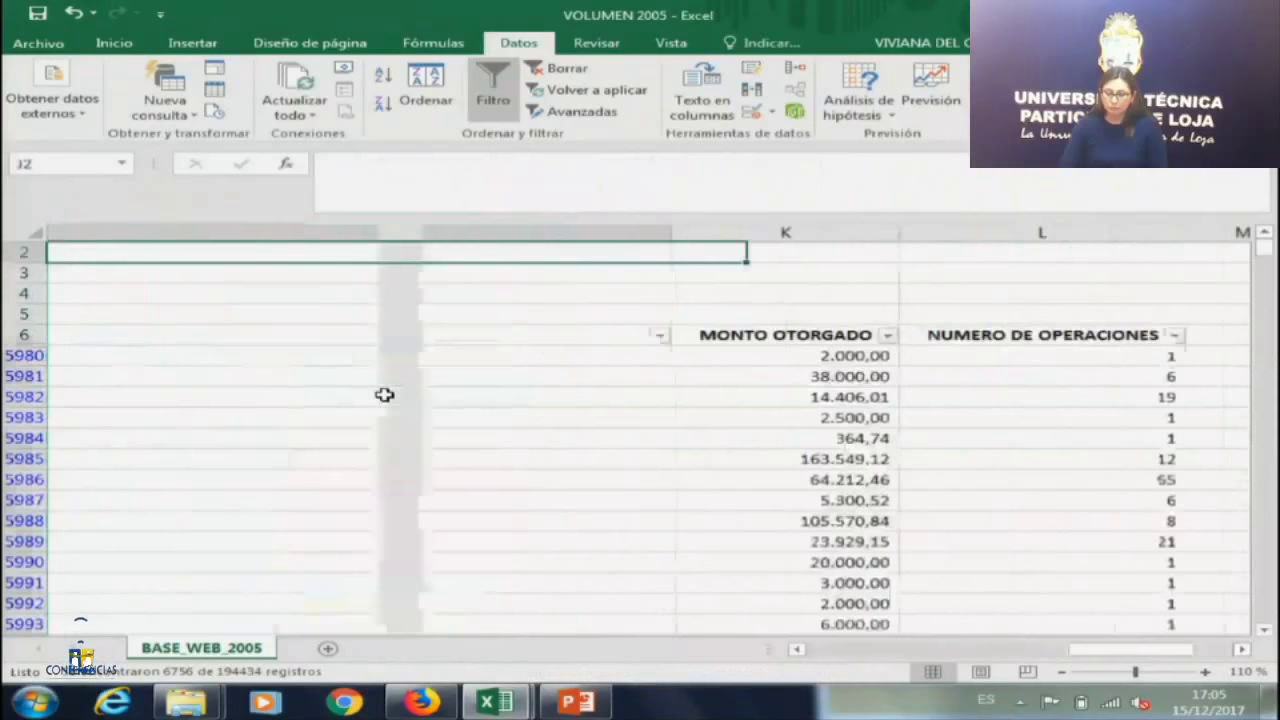
pyautogui.press('Home')
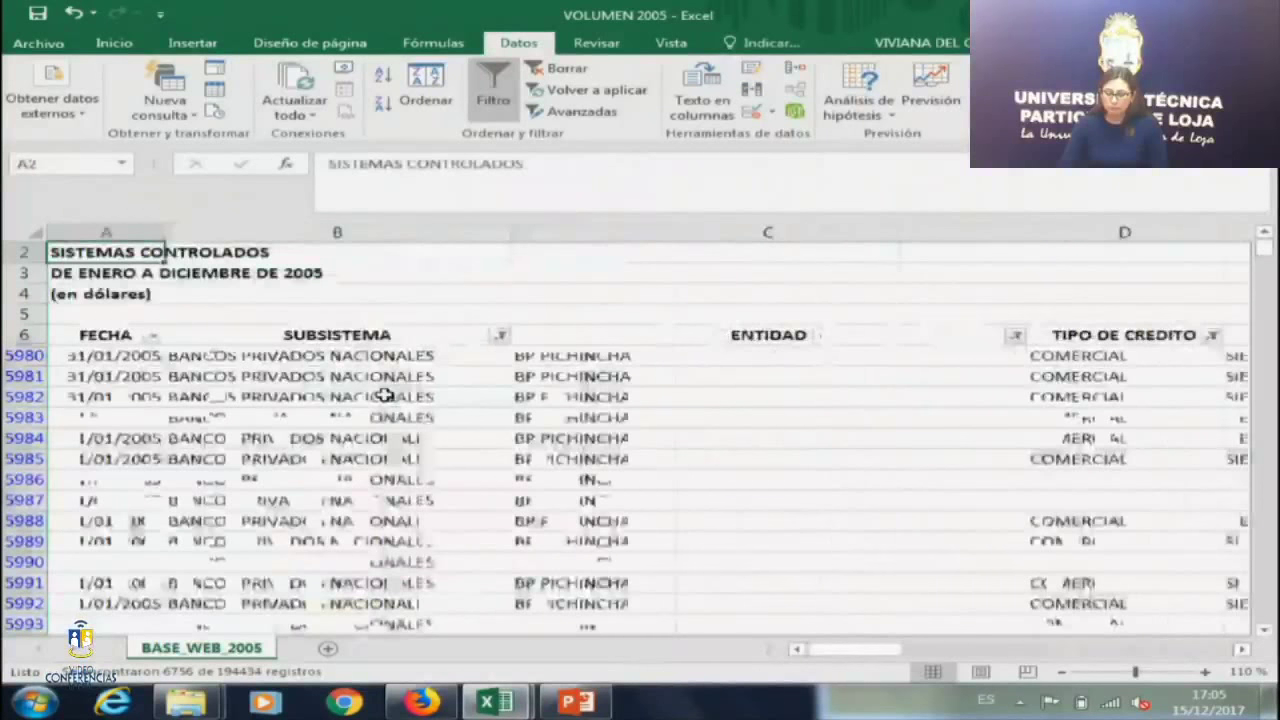
pyautogui.press('Down')
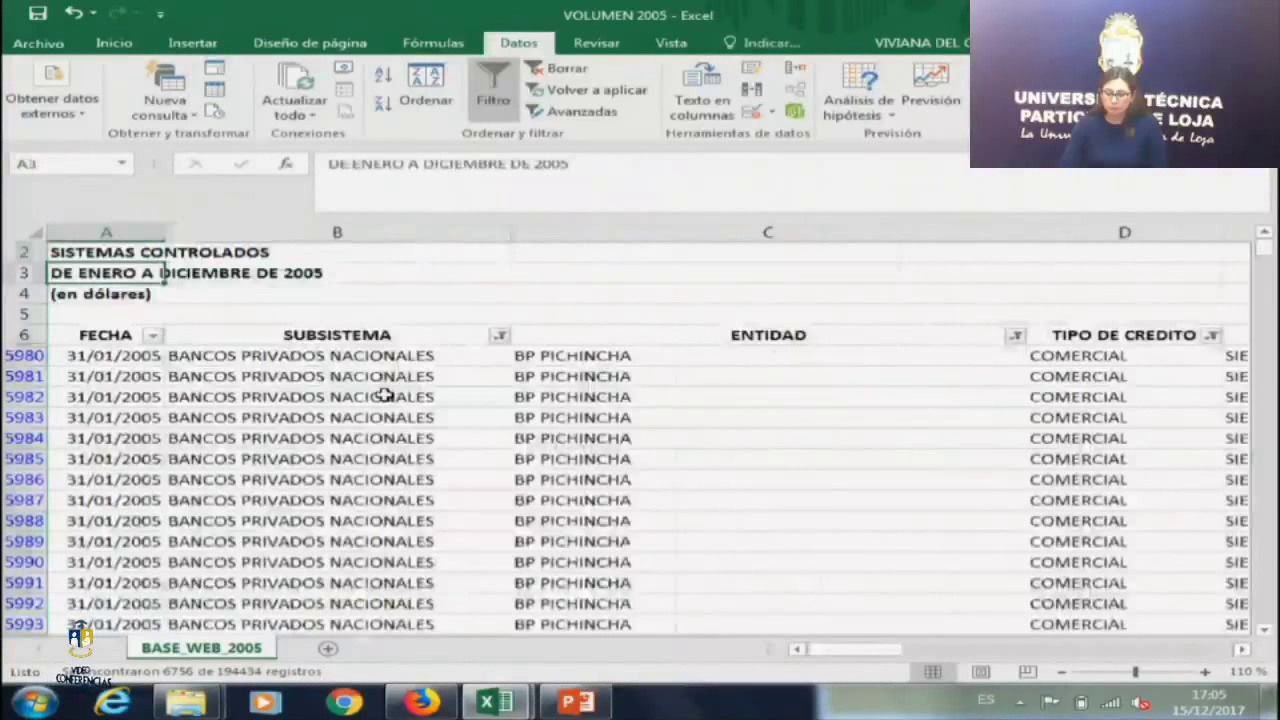
pyautogui.click(152, 335)
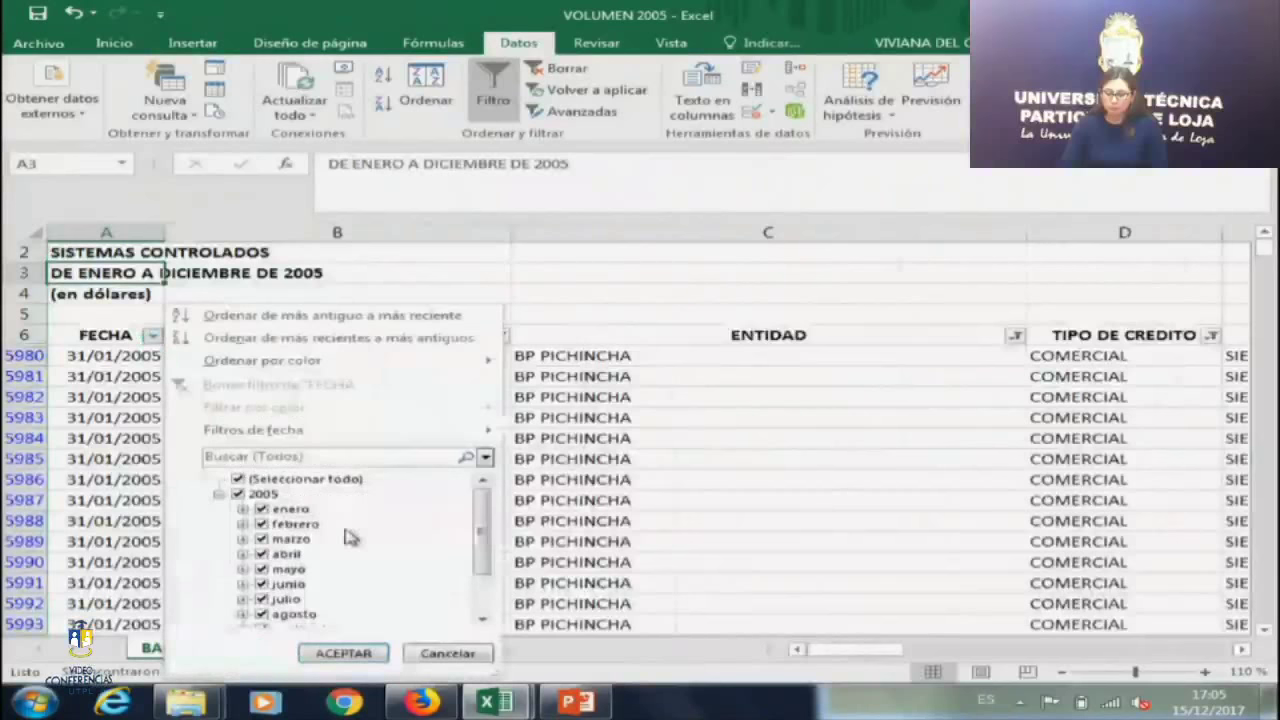
pyautogui.scroll(-2, 486, 535)
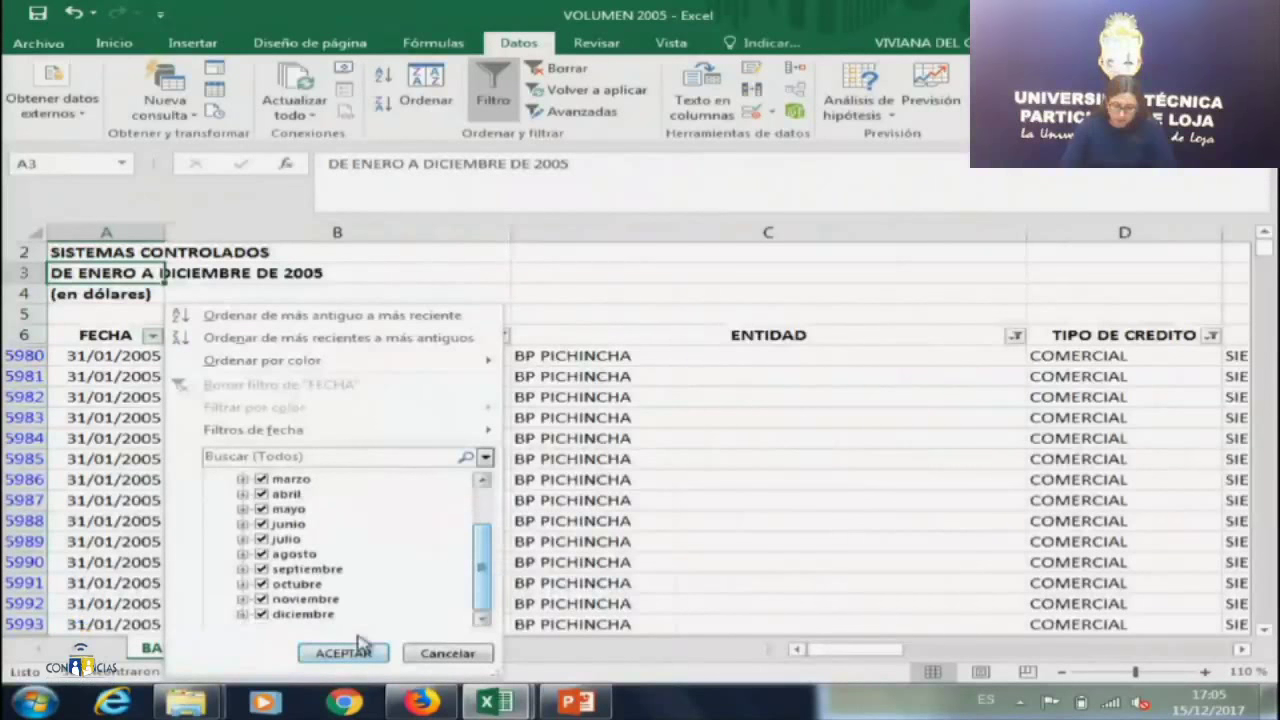
pyautogui.click(623, 490)
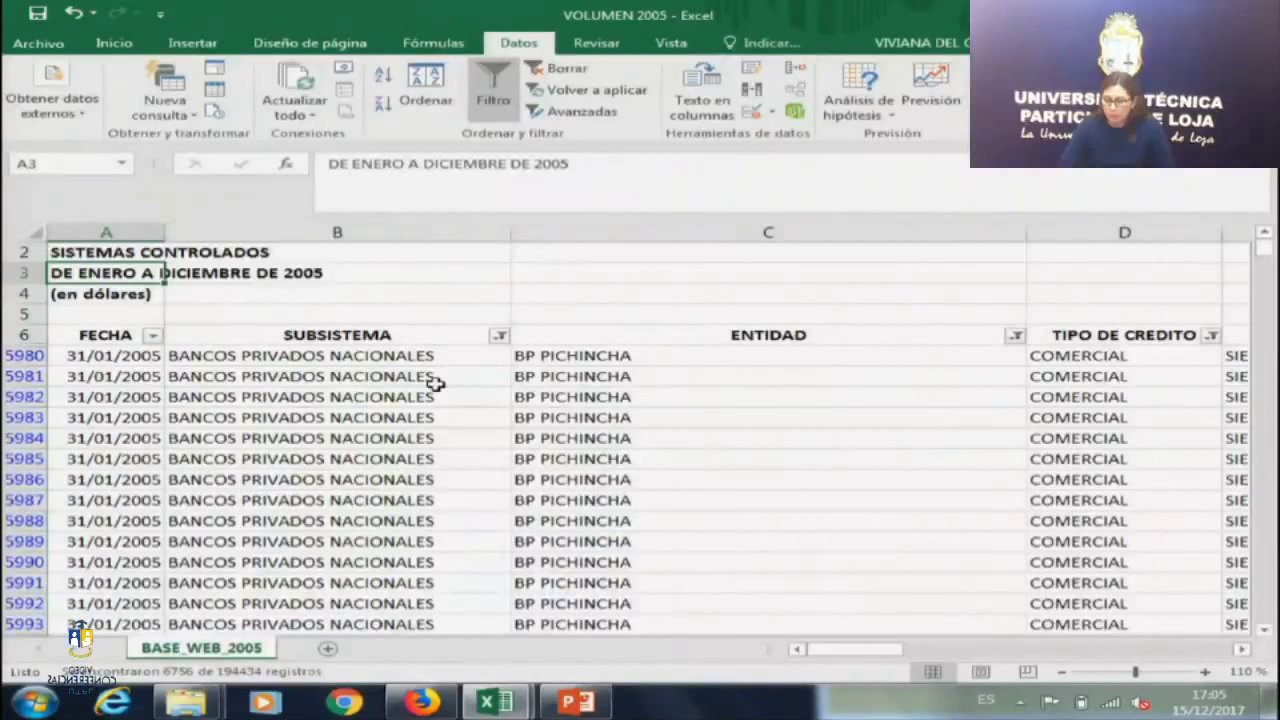
pyautogui.click(484, 458)
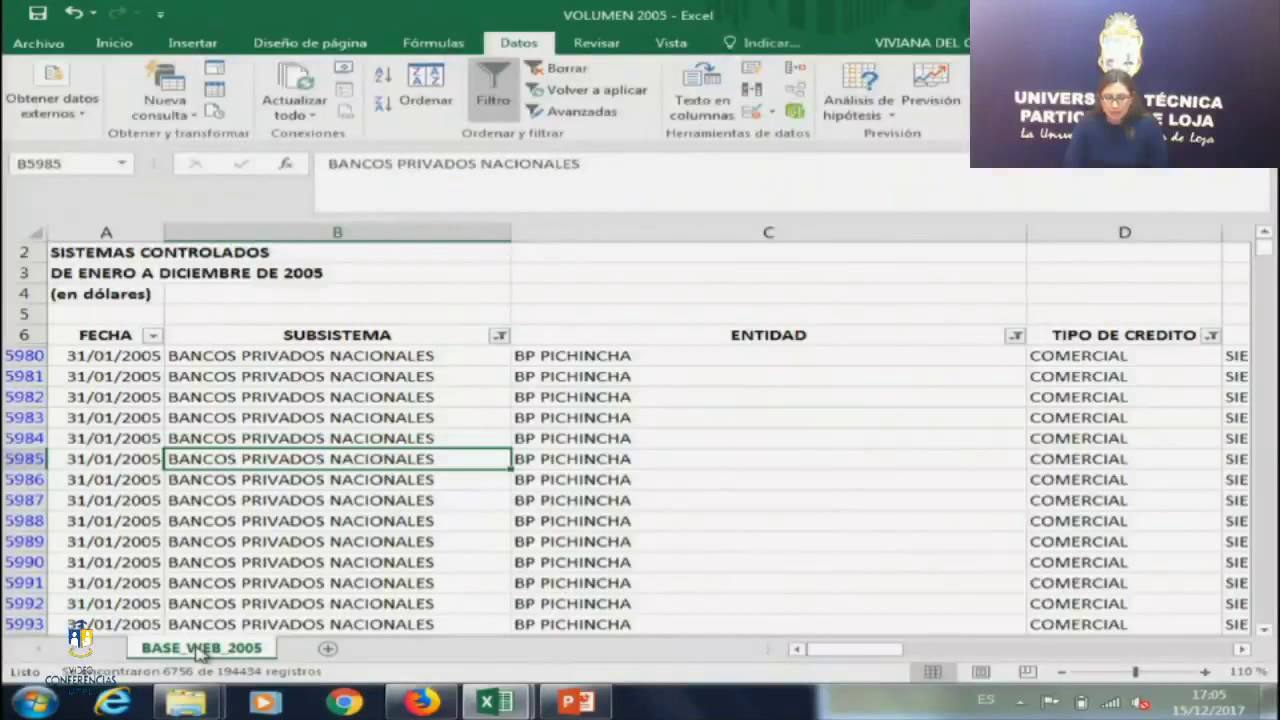
pyautogui.click(112, 397)
pyautogui.click(330, 397)
pyautogui.click(734, 371)
pyautogui.press('Right')
pyautogui.click(855, 437)
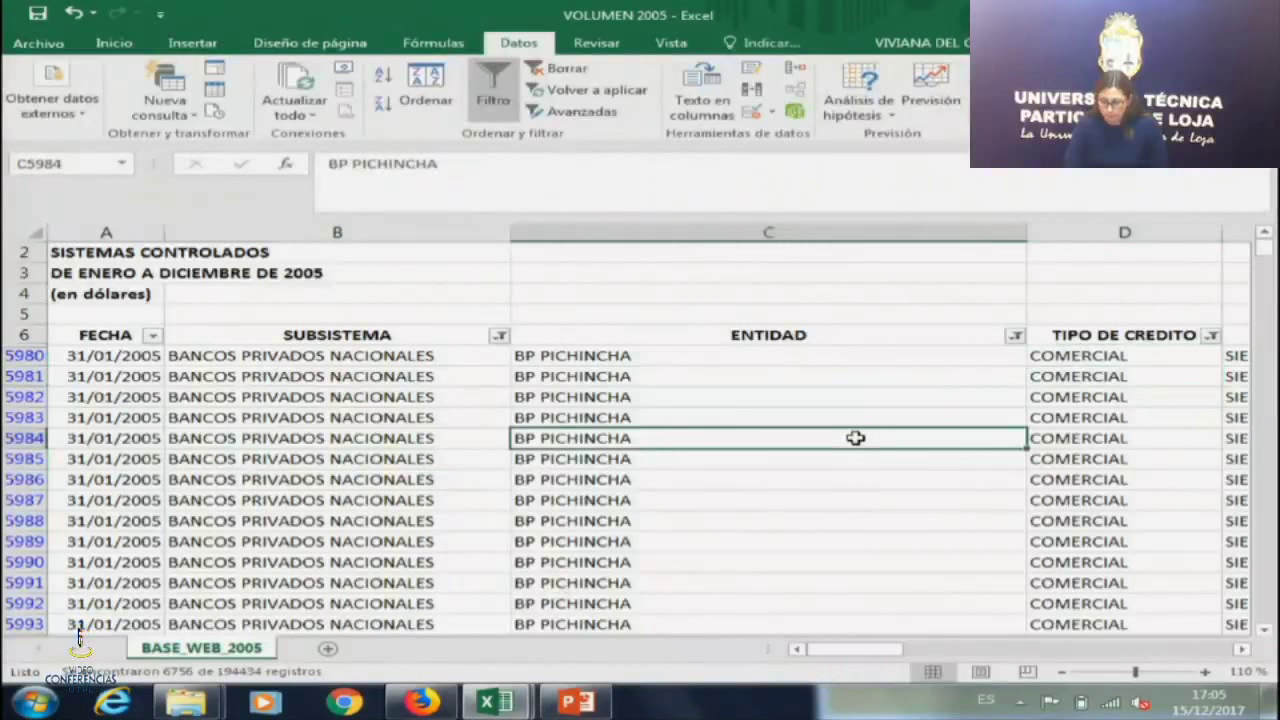
# Copy the whole filtered BASE_WEB_2005 sheet and paste it as values into a new sheet.
pyautogui.click(34, 236)
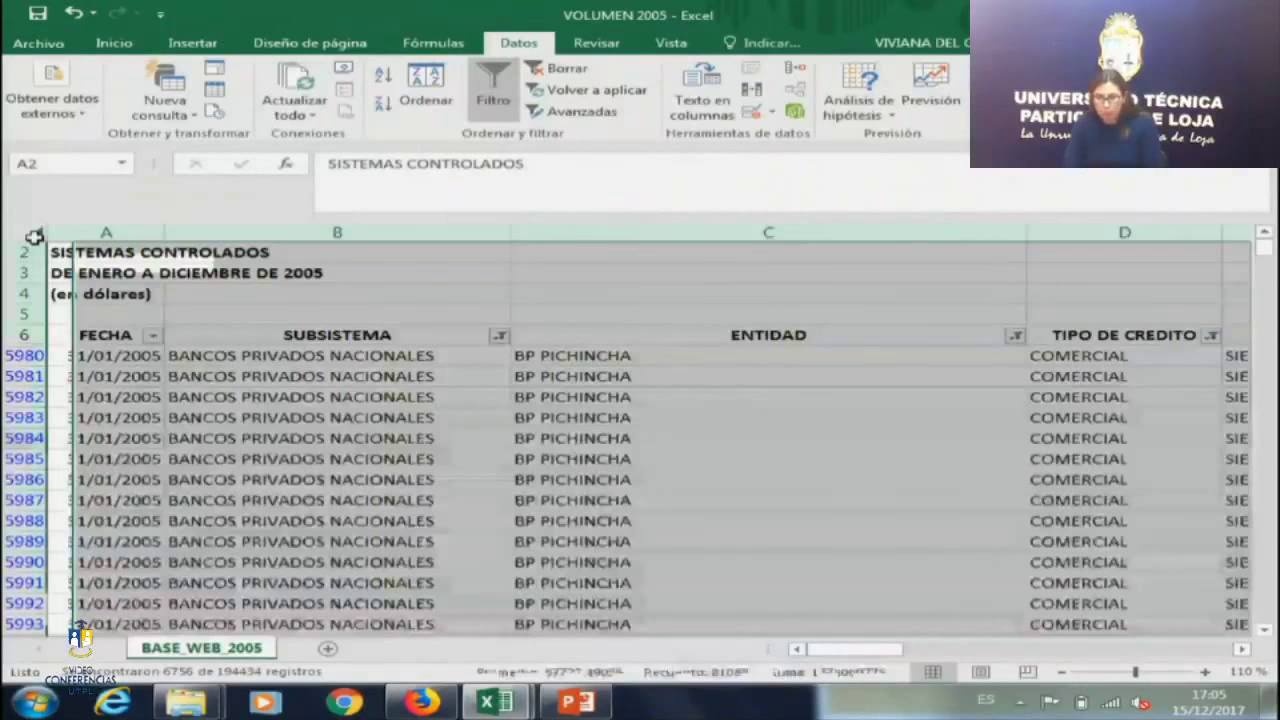
pyautogui.hotkey('ctrl', 'c')
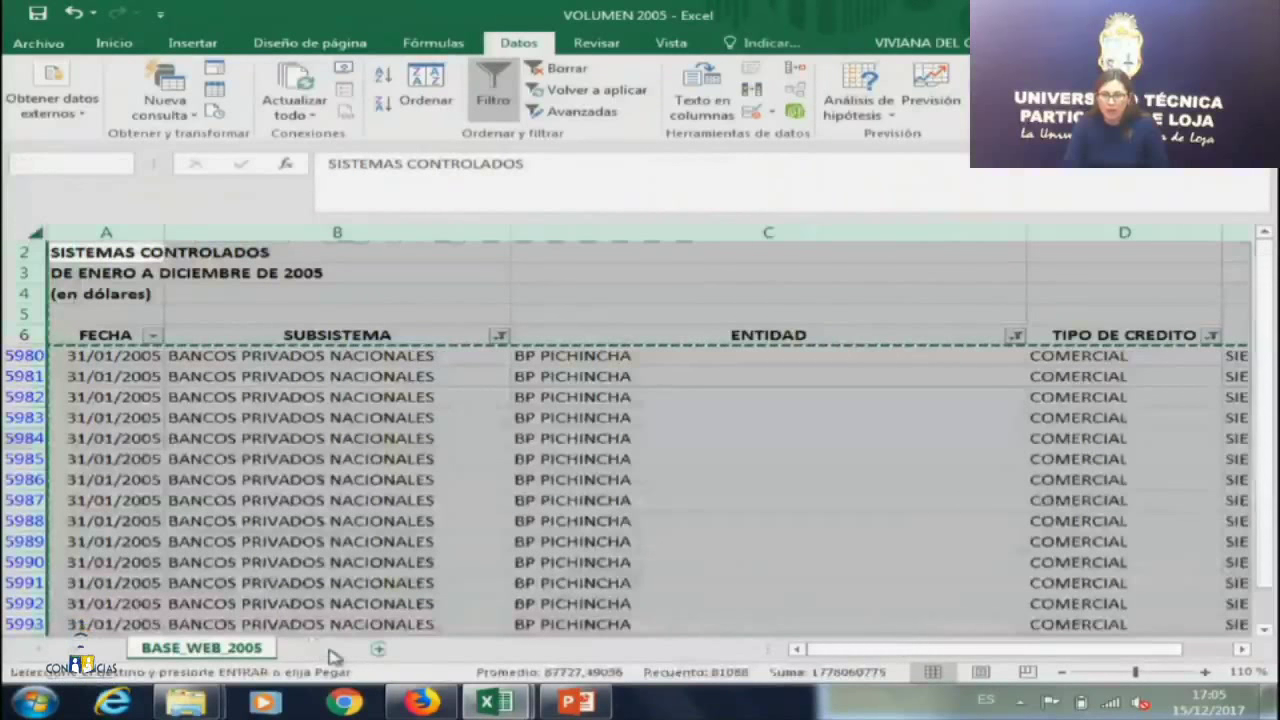
pyautogui.click(378, 649)
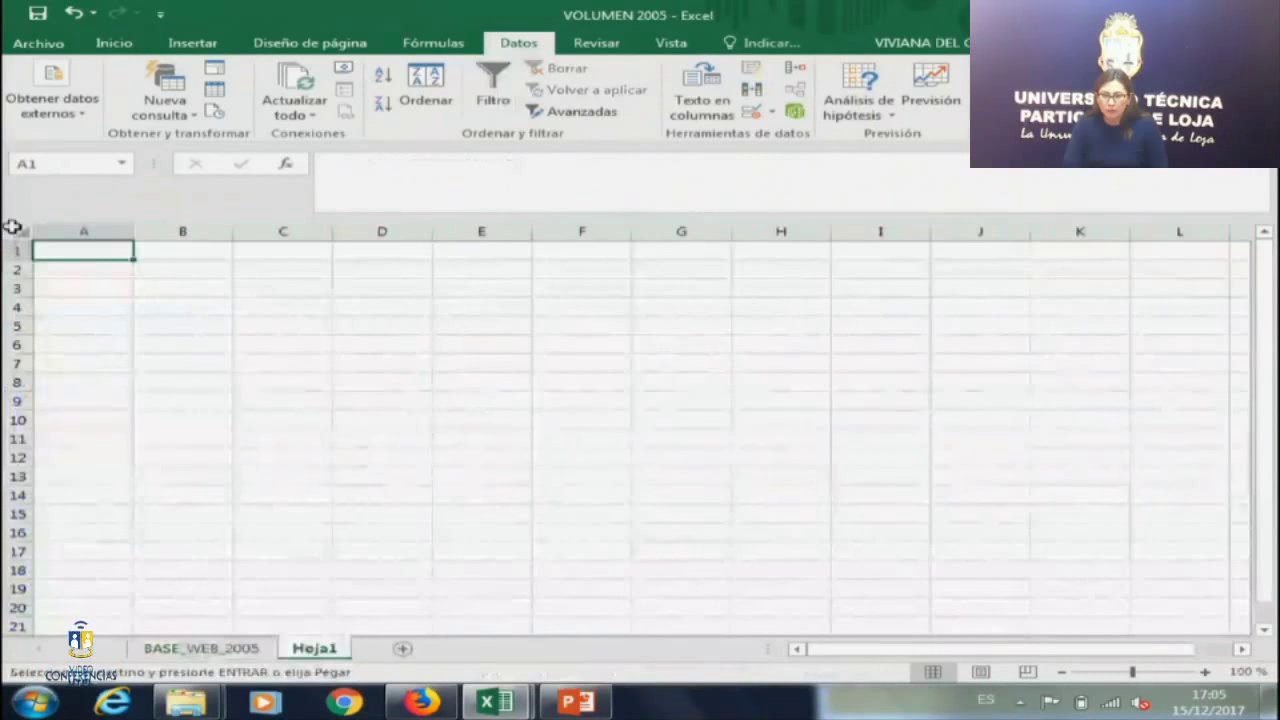
pyautogui.click(14, 229)
pyautogui.rightClick(14, 229)
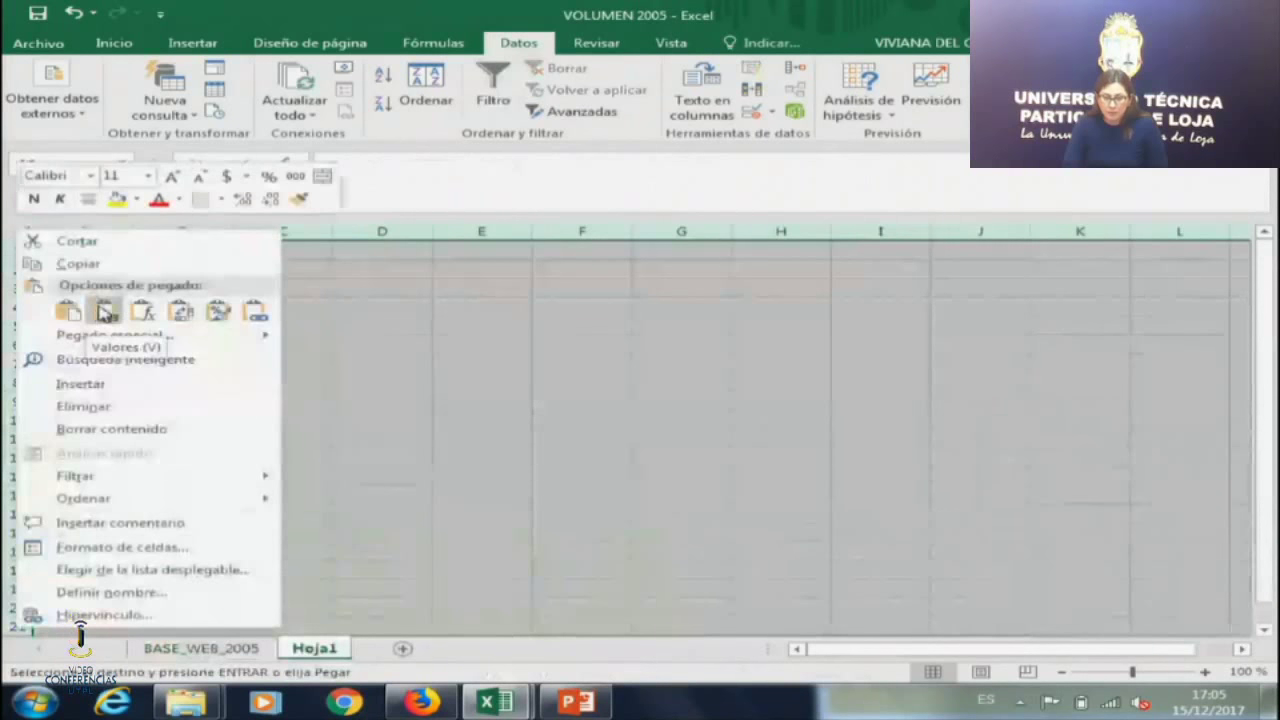
pyautogui.click(106, 313)
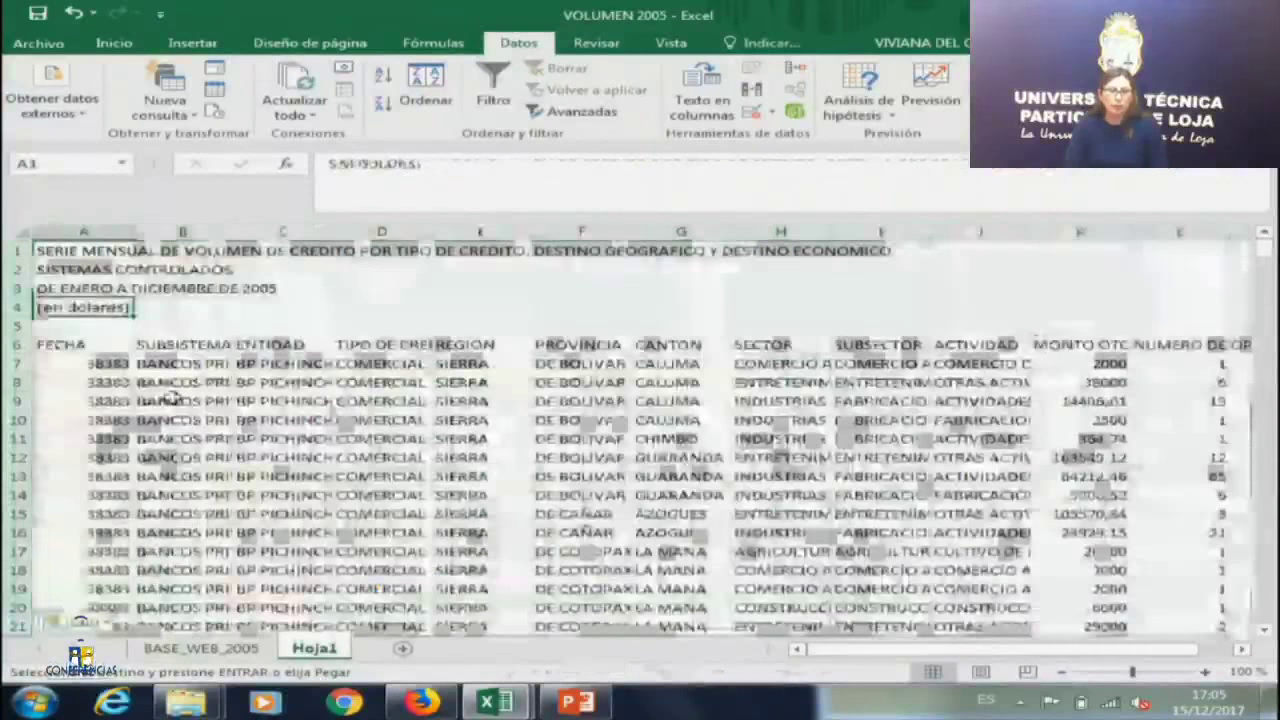
# Examine the pasted data on Hoja1 across all its columns and return to FECHA.
pyautogui.click(243, 400)
pyautogui.press('Right')
pyautogui.press('Right')
pyautogui.press('Right')
pyautogui.press('Right')
pyautogui.press('Right')
pyautogui.press('Right')
pyautogui.press('Right')
pyautogui.press('Right')
pyautogui.press('Right')
pyautogui.press('Right')
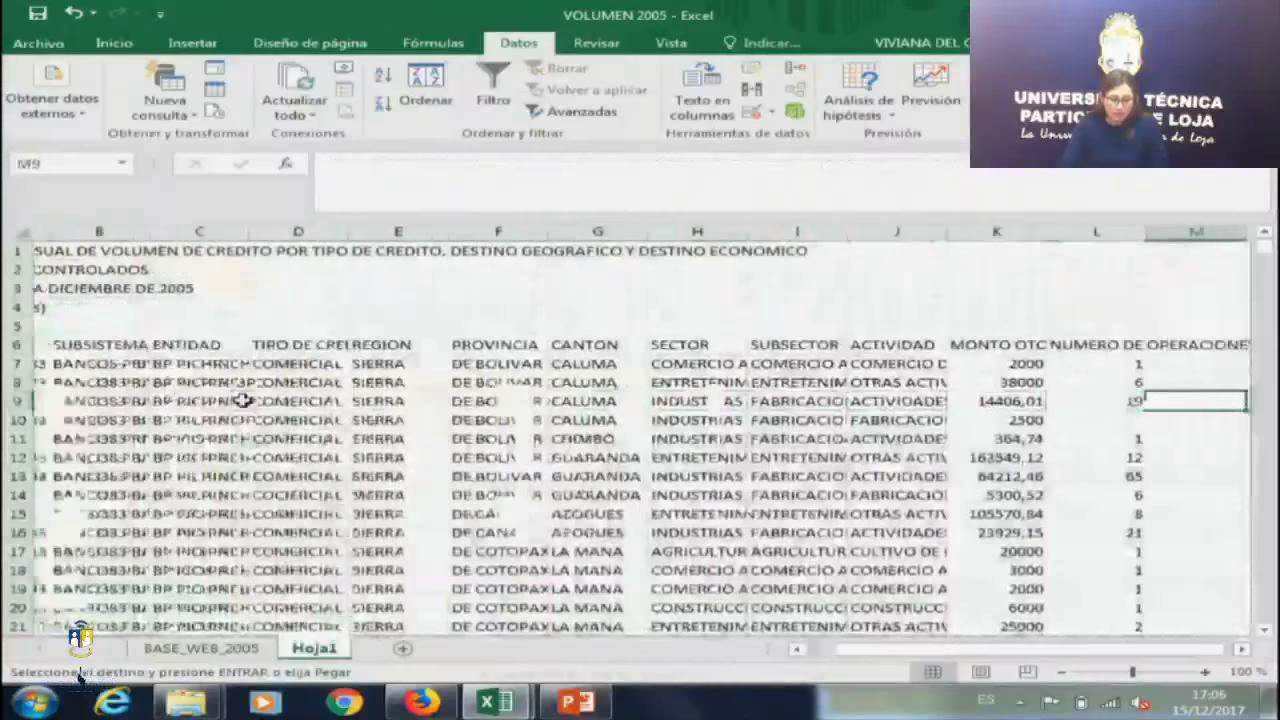
pyautogui.press('Right')
pyautogui.press('Right')
pyautogui.press('Home')
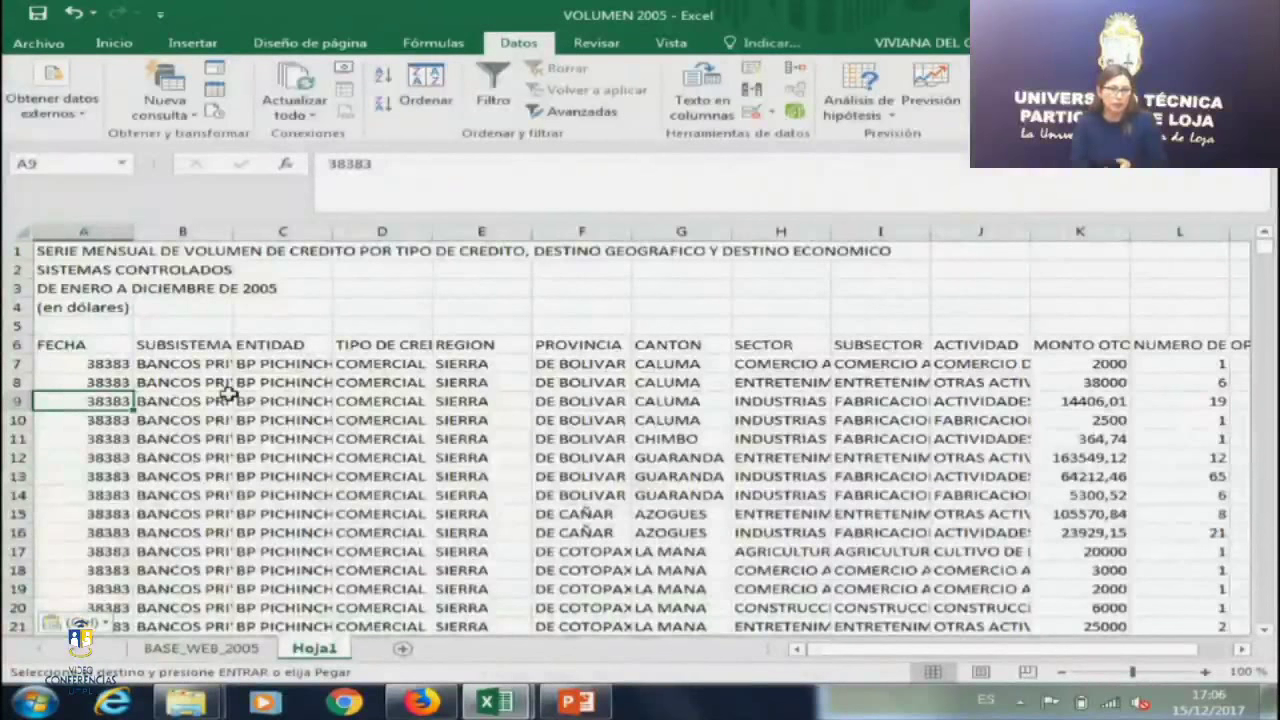
# Delete the four title rows above the pasted table on Hoja1.
pyautogui.moveTo(17, 250); pyautogui.dragTo(17, 312)
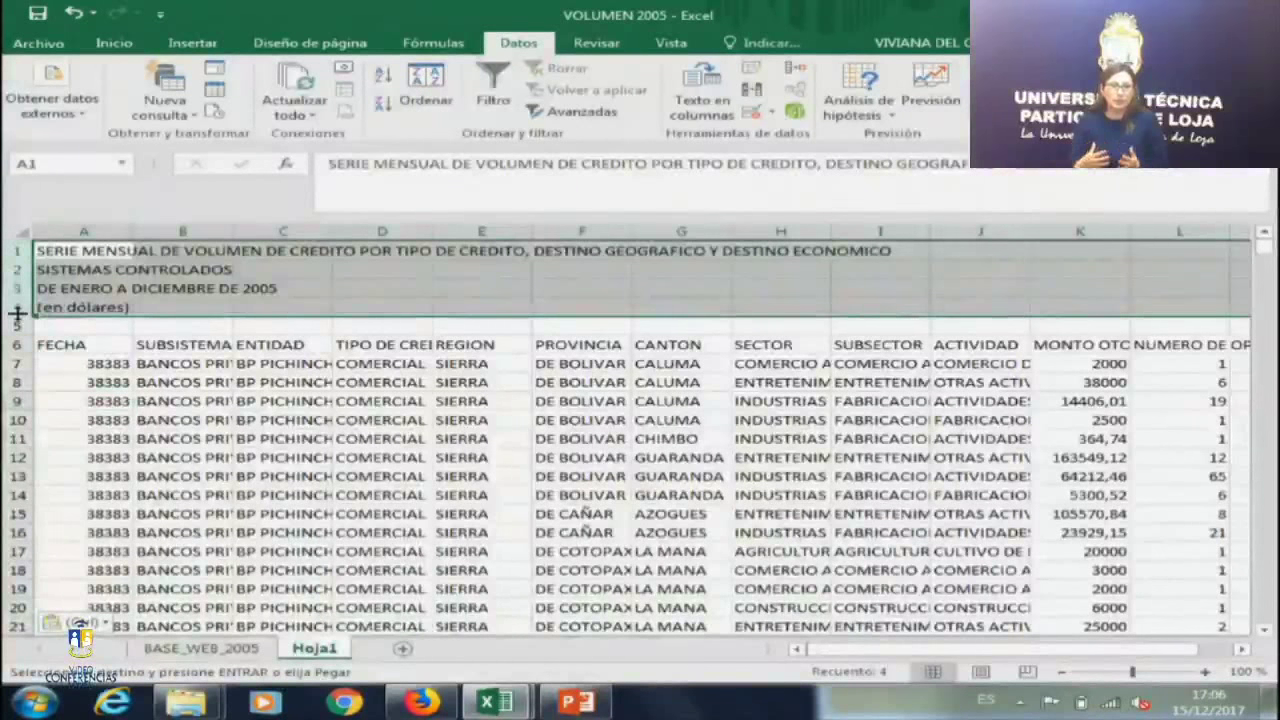
pyautogui.rightClick(17, 312)
pyautogui.press('Escape')
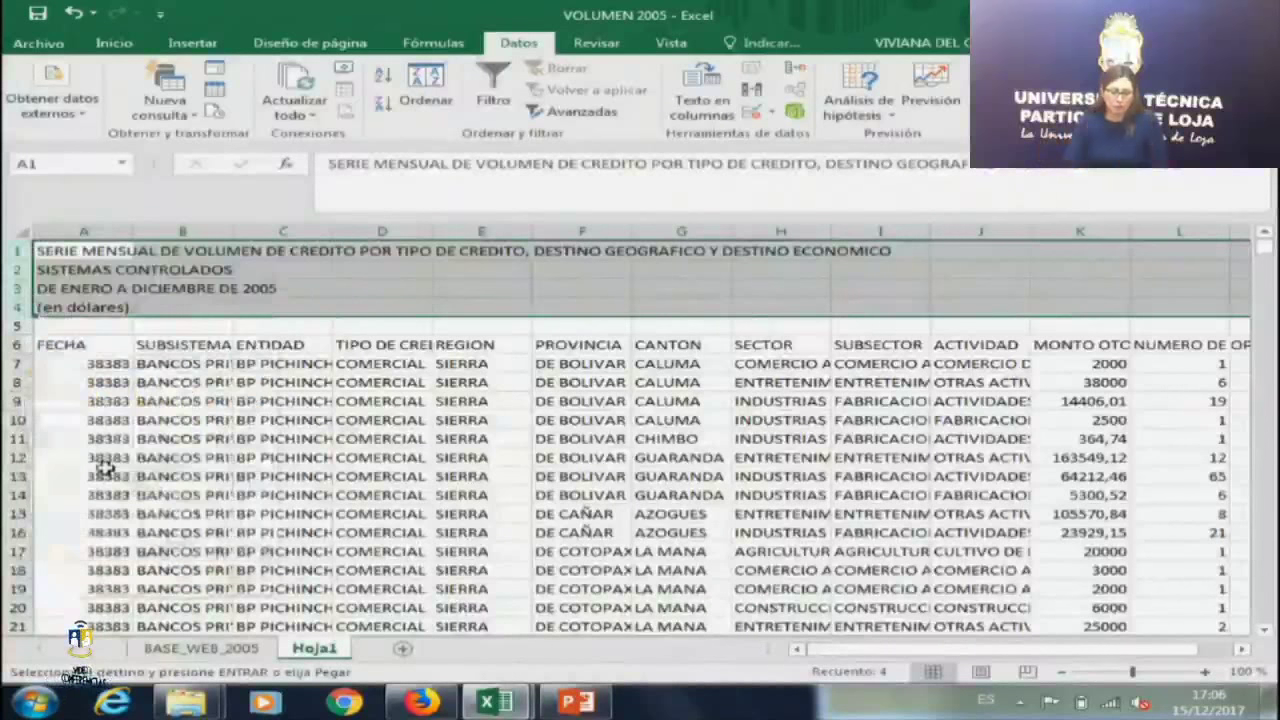
pyautogui.hotkey('ctrl', '-')
# Replace the FECHA values with 2005 in the first two records and fill 2005 down the entire column.
pyautogui.click(107, 288)
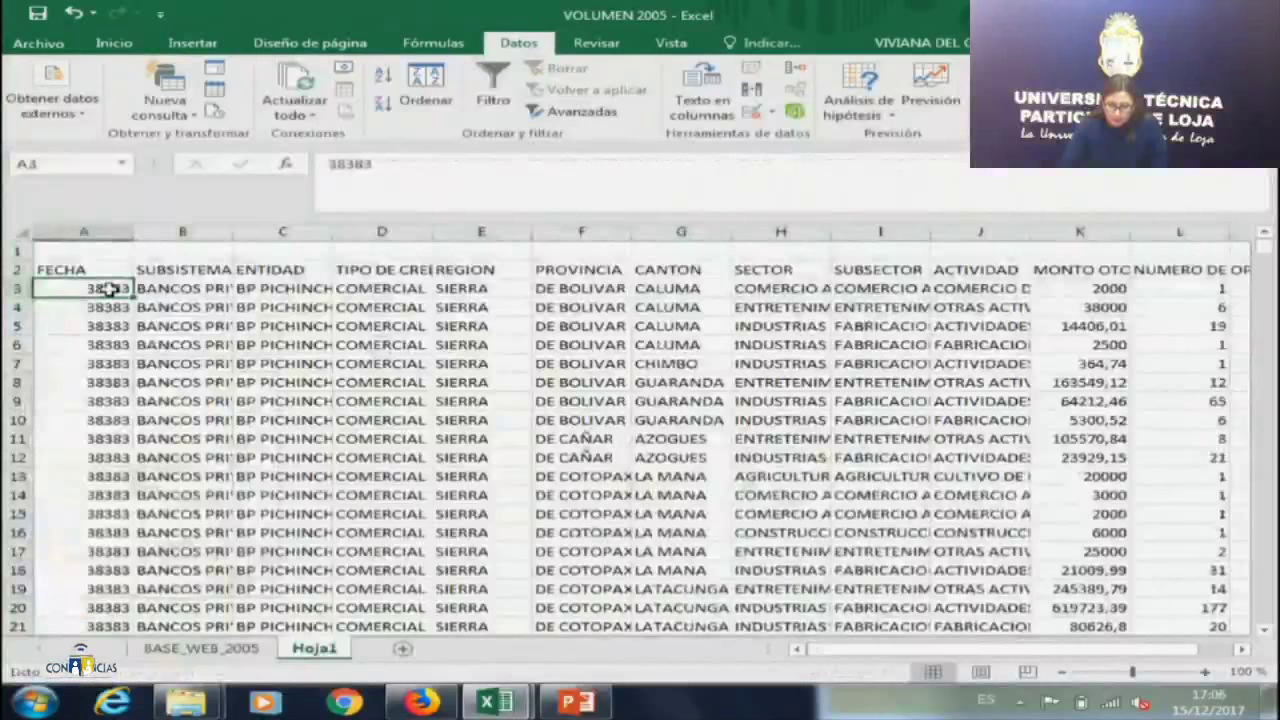
pyautogui.write('2005')
pyautogui.press('Return')
pyautogui.write('2005')
pyautogui.press('Return')
pyautogui.moveTo(107, 288); pyautogui.dragTo(128, 312)
pyautogui.doubleClick(131, 315)
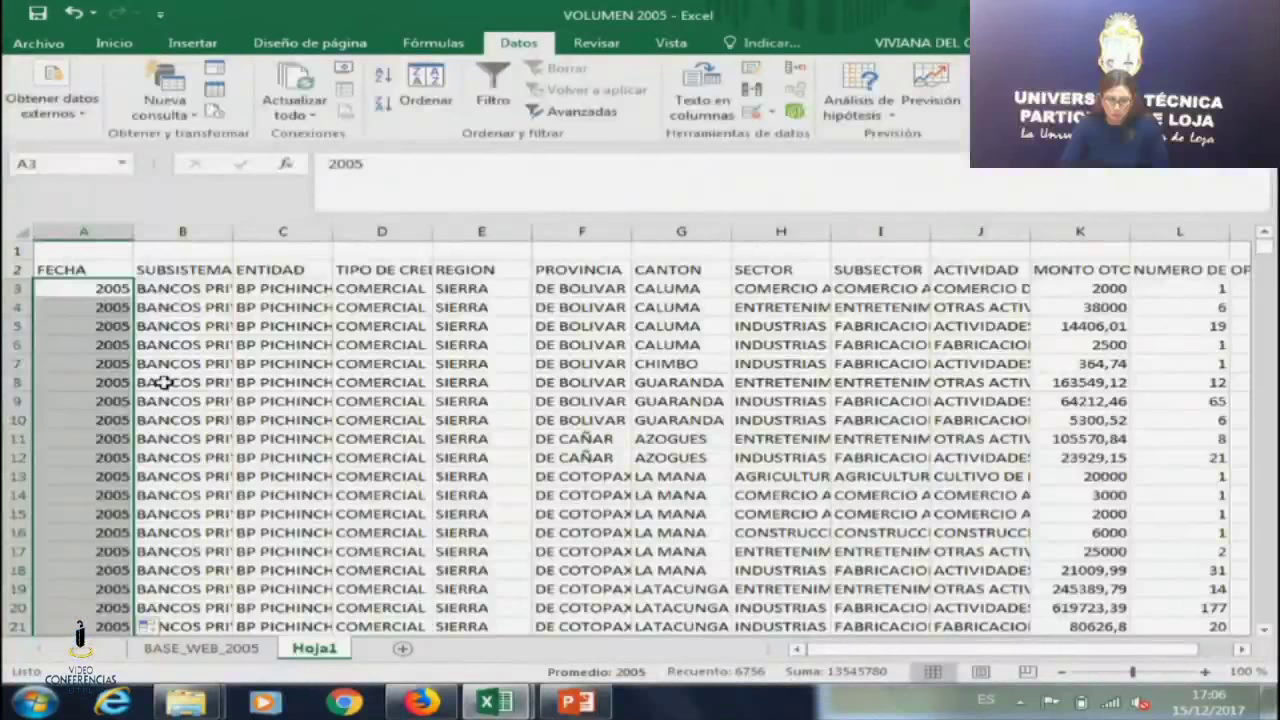
# Examine the first records across the columns to MONTO OTORGADO and NUMERO DE OPERACIONES.
pyautogui.press('Right')
pyautogui.press('Right')
pyautogui.press('Right')
pyautogui.press('Right')
pyautogui.press('Right')
pyautogui.press('Right')
pyautogui.press('Right')
pyautogui.press('Right')
pyautogui.press('Right')
pyautogui.press('Right')
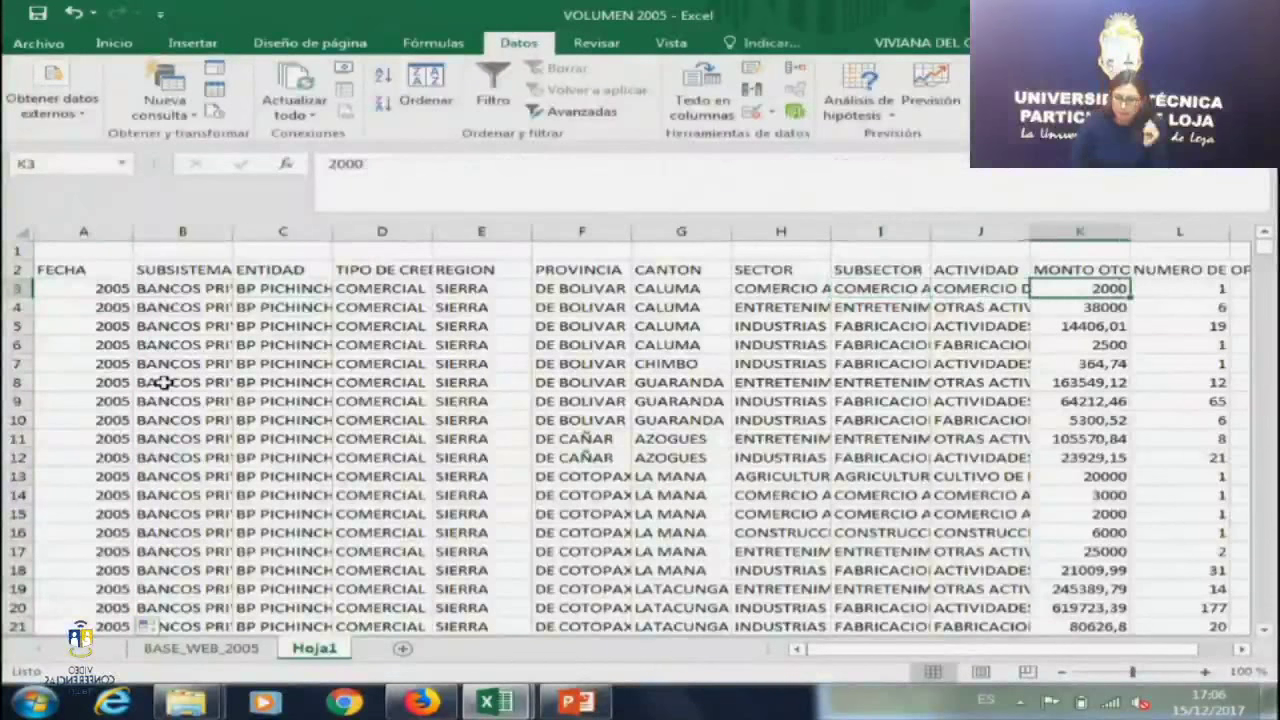
pyautogui.press('Right')
pyautogui.press('Down')
pyautogui.press('Down')
pyautogui.press('Down')
pyautogui.press('Down')
pyautogui.press('Down')
pyautogui.press('Down')
pyautogui.press('Down')
pyautogui.press('Down')
pyautogui.press('Down')
pyautogui.press('Down')
pyautogui.press('Up')
pyautogui.press('Up')
pyautogui.press('Up')
pyautogui.press('Up')
pyautogui.press('Up')
pyautogui.press('Up')
pyautogui.press('Up')
pyautogui.press('Up')
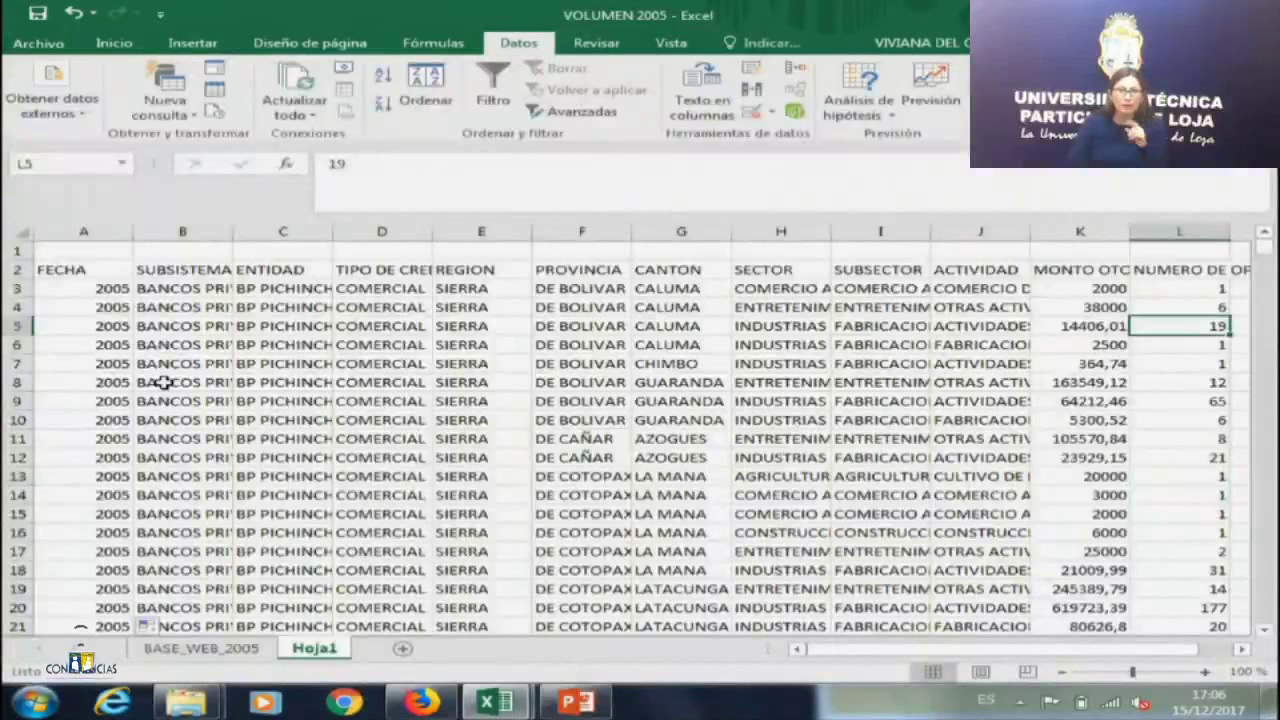
pyautogui.press('Left')
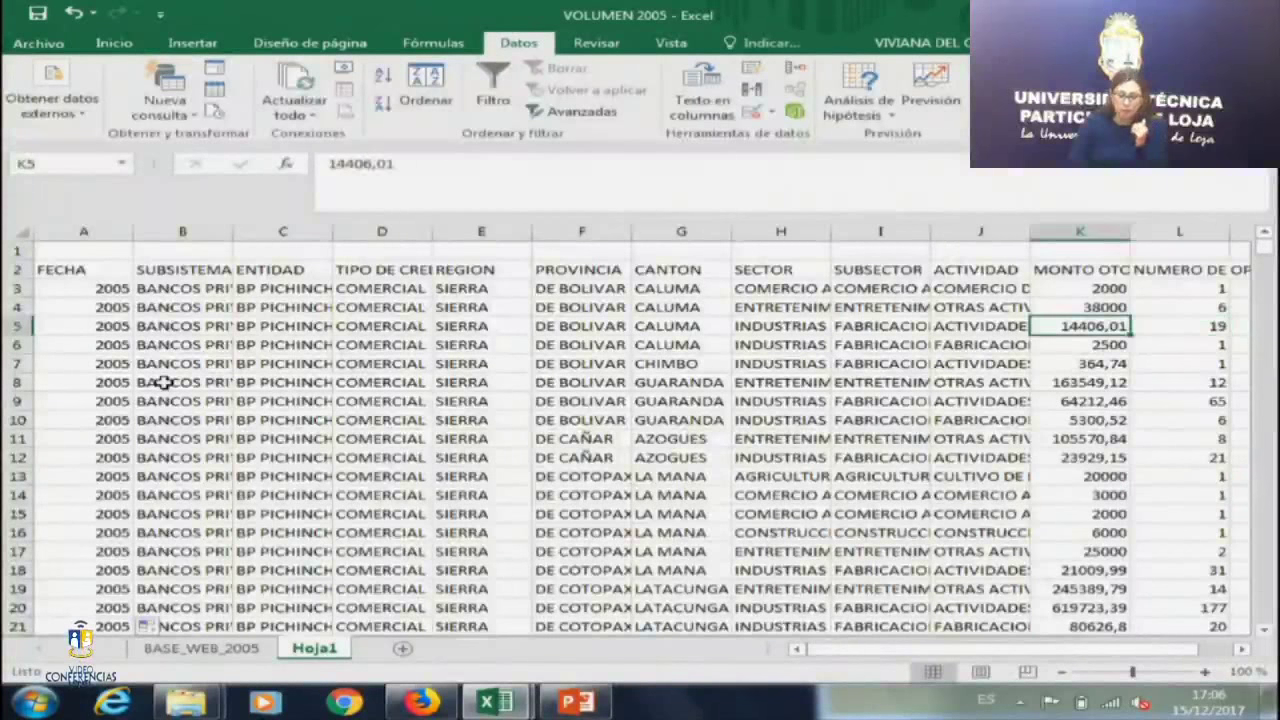
# Look down the FECHA column to check the filled year in the first records.
pyautogui.hotkey('ctrl', 'Left')
pyautogui.press('Down')
pyautogui.press('Down')
pyautogui.press('Down')
pyautogui.press('Down')
pyautogui.press('Down')
pyautogui.press('Down')
pyautogui.press('Down')
pyautogui.press('Down')
pyautogui.press('Down')
pyautogui.press('Down')
pyautogui.press('Down')
pyautogui.press('Down')
pyautogui.press('Down')
pyautogui.press('Down')
pyautogui.press('Down')
pyautogui.press('Down')
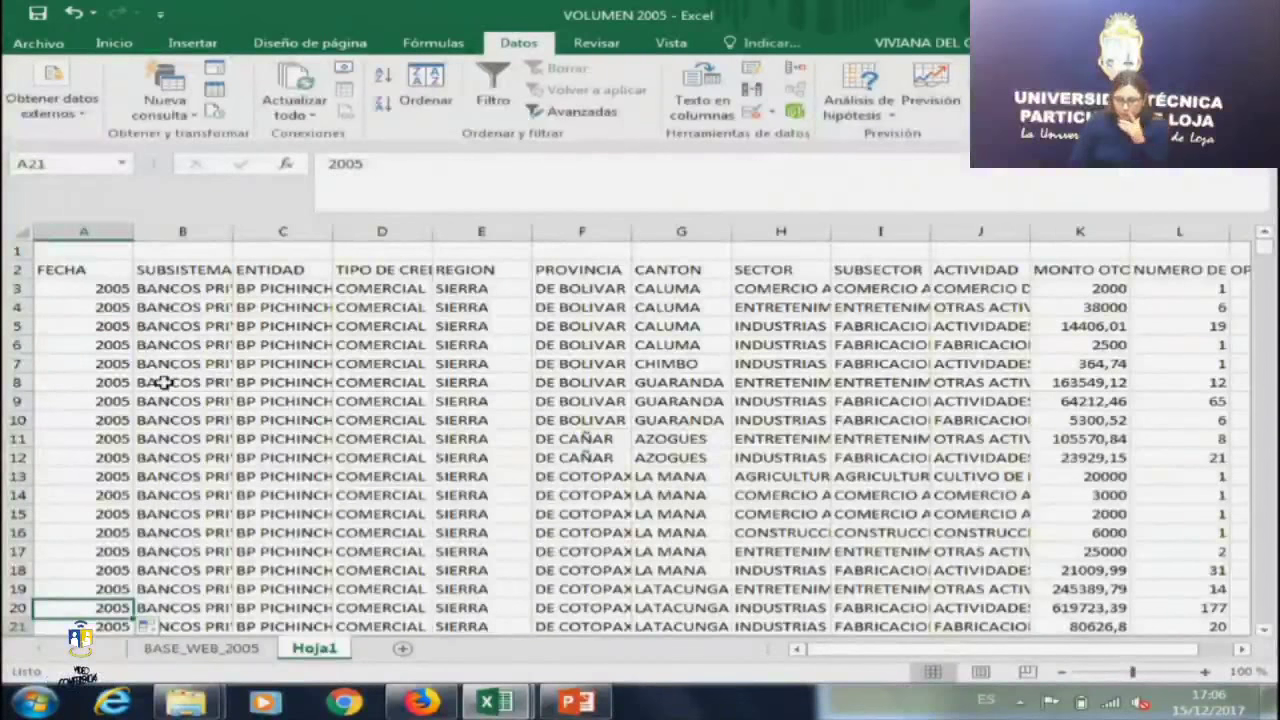
# Continue checking the FECHA values further down the column, as far as row 28.
pyautogui.press('Down')
pyautogui.press('Down')
pyautogui.press('Down')
pyautogui.press('Down')
pyautogui.press('Down')
pyautogui.press('Down')
pyautogui.press('Down')
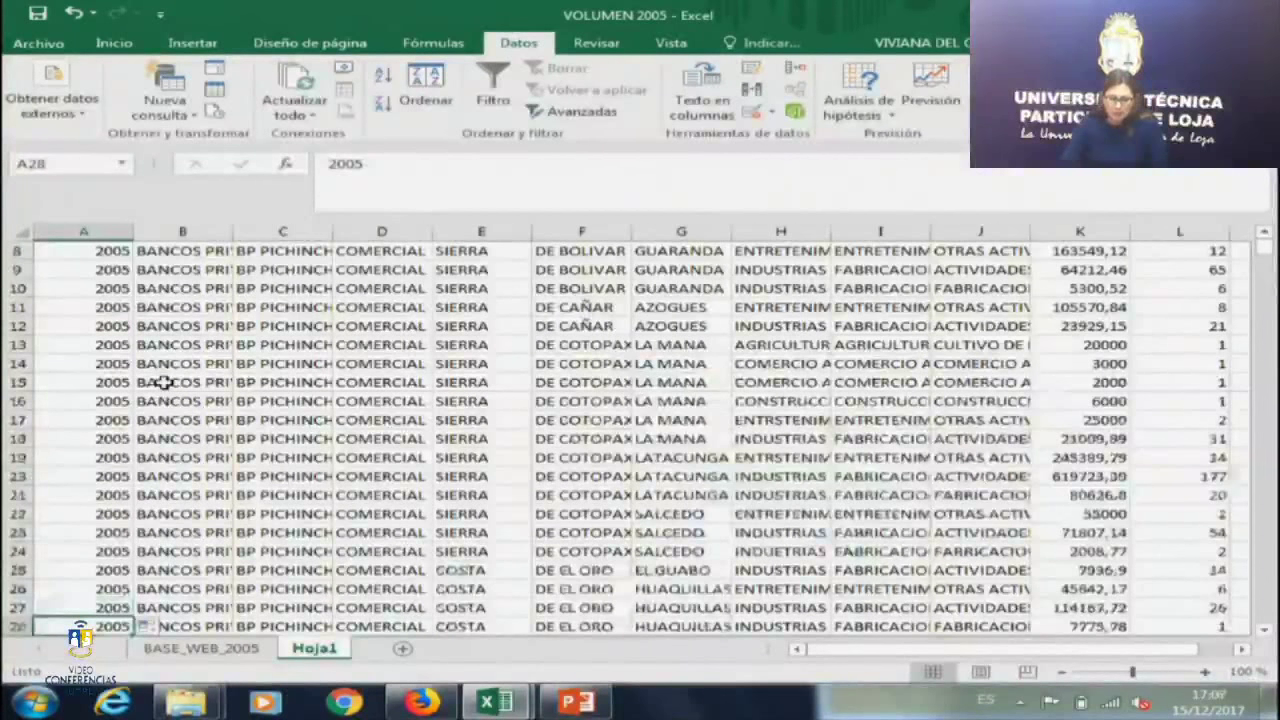
# Delete the SUBSISTEMA column from Hoja1.
pyautogui.hotkey('ctrl', 'Home')
pyautogui.rightClick(218, 234)
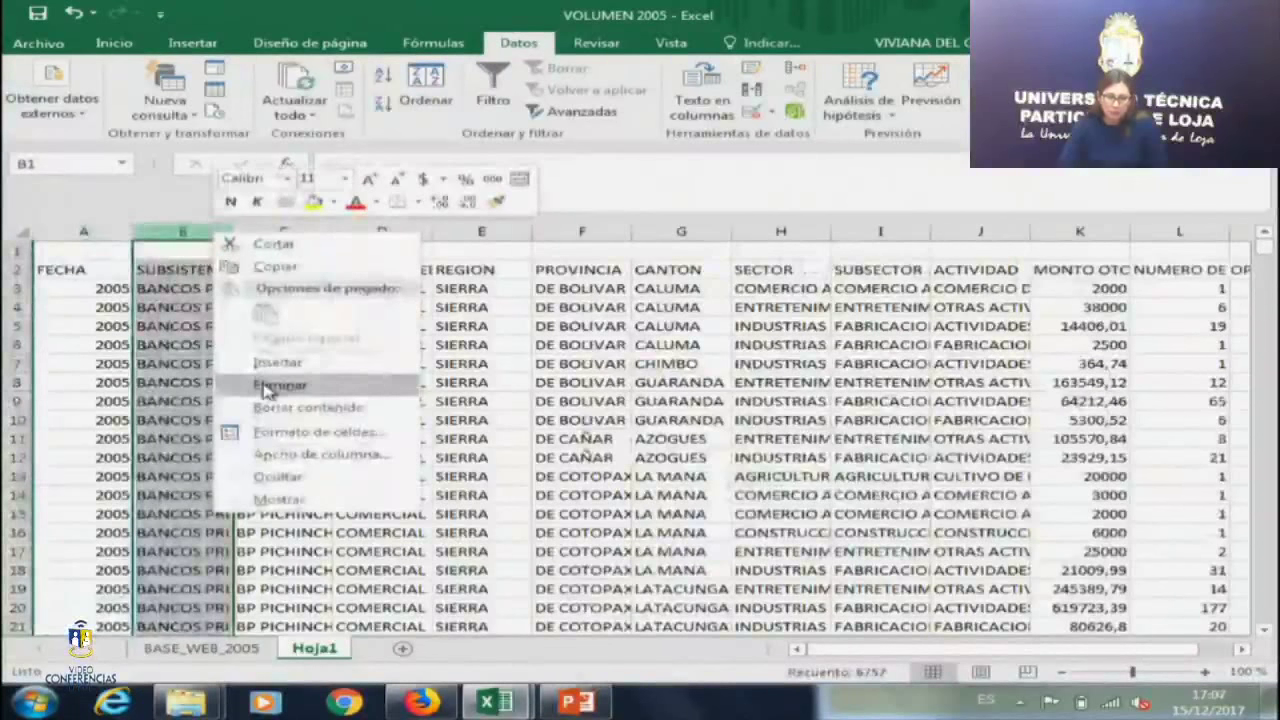
pyautogui.click(266, 388)
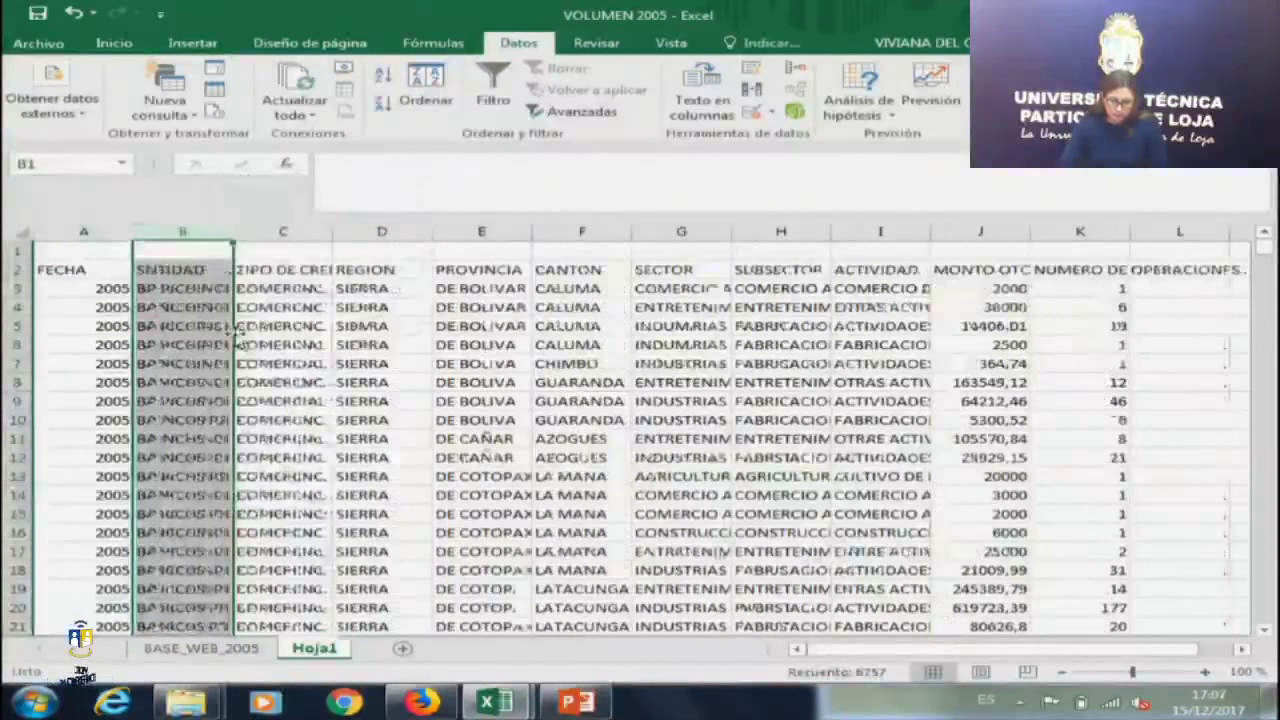
# Apply a filter to the header row on Hoja1, from FECHA through MONTO OTORGADO.
pyautogui.click(190, 269)
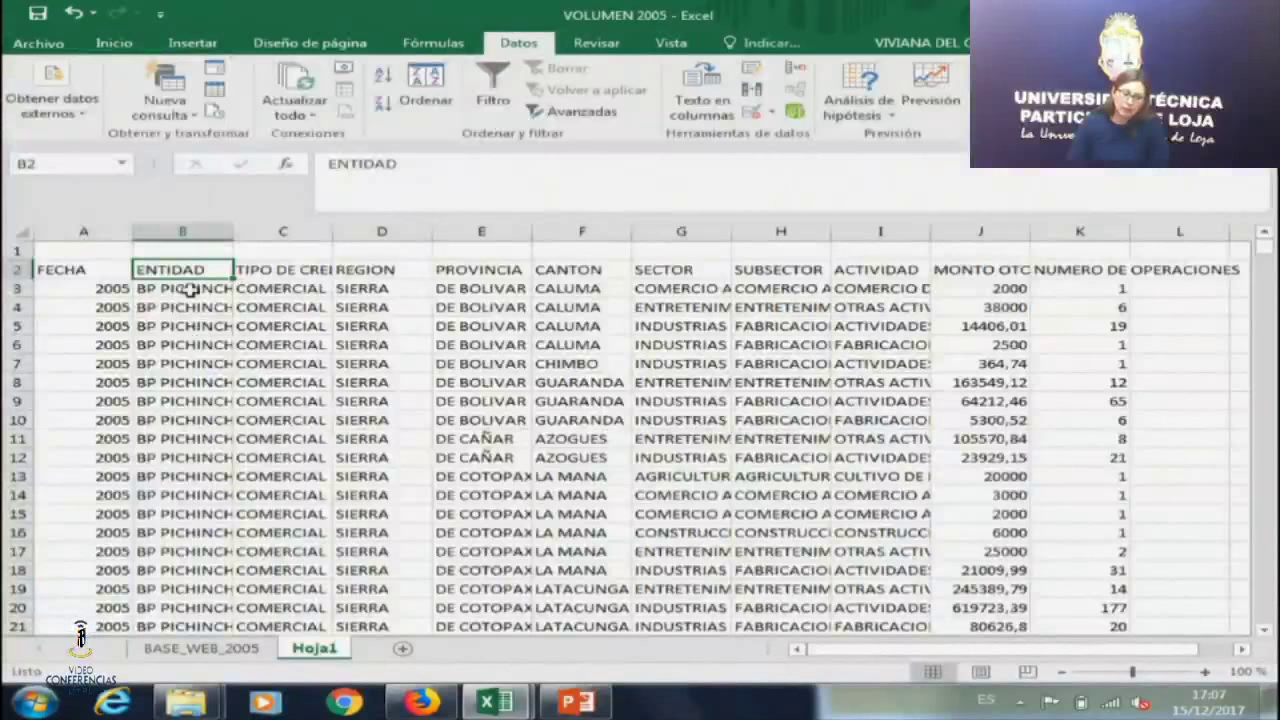
pyautogui.click(180, 322)
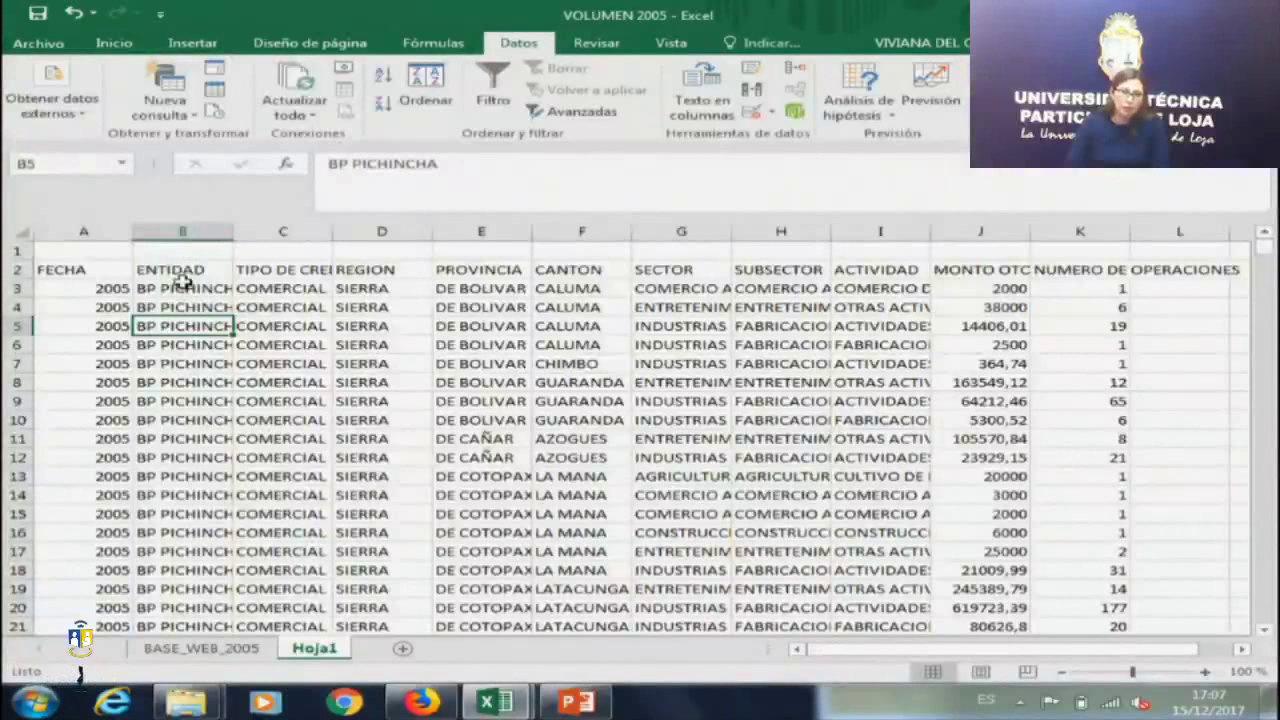
pyautogui.click(200, 270)
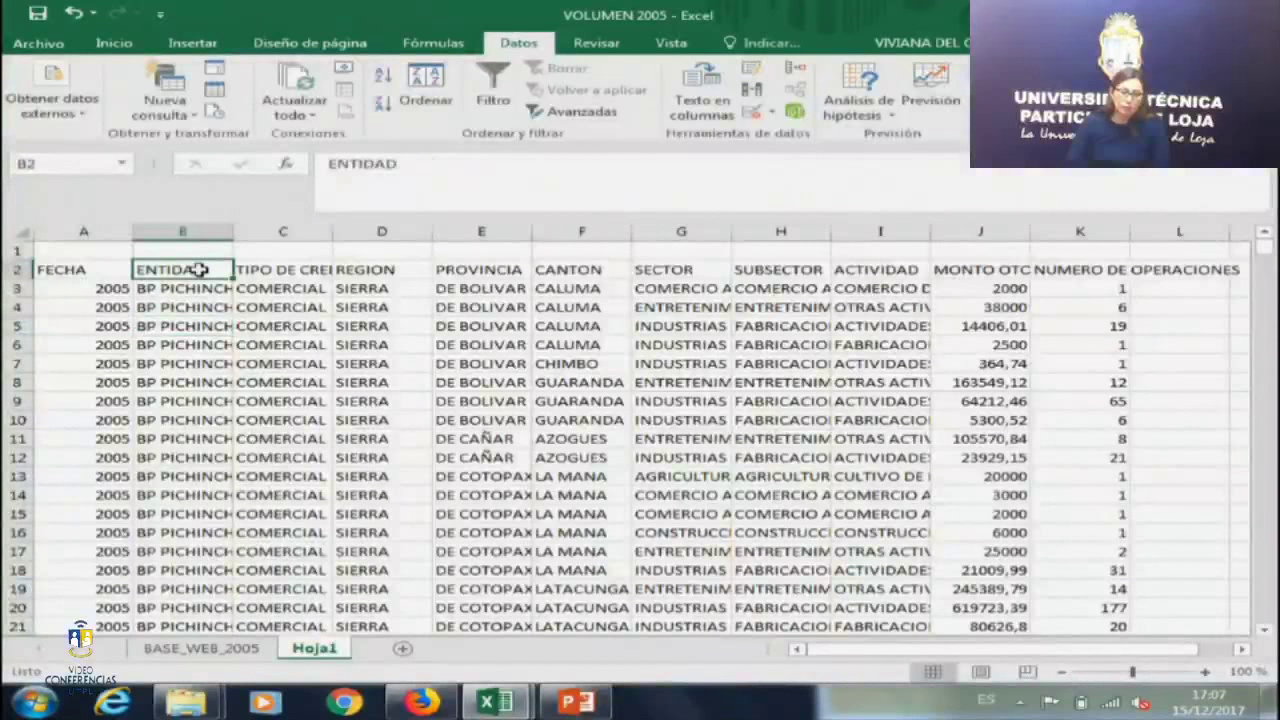
pyautogui.moveTo(100, 270); pyautogui.dragTo(1015, 272)
pyautogui.click(490, 105)
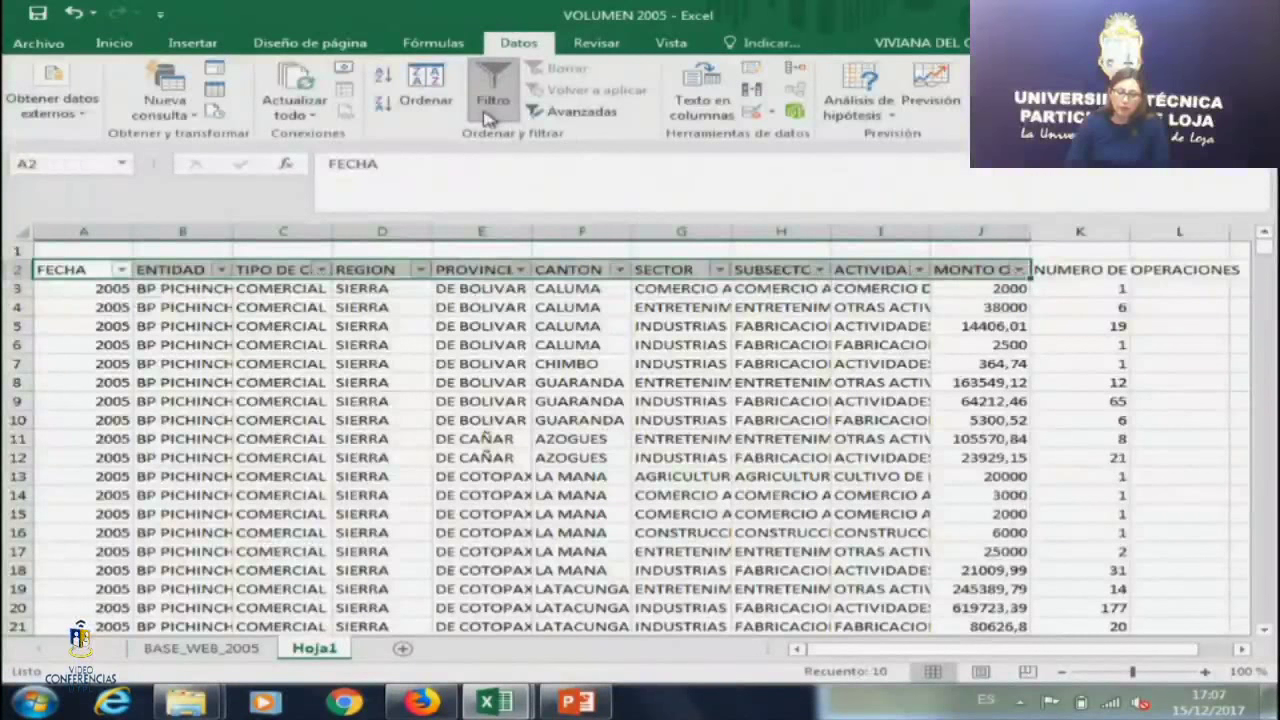
pyautogui.click(325, 419)
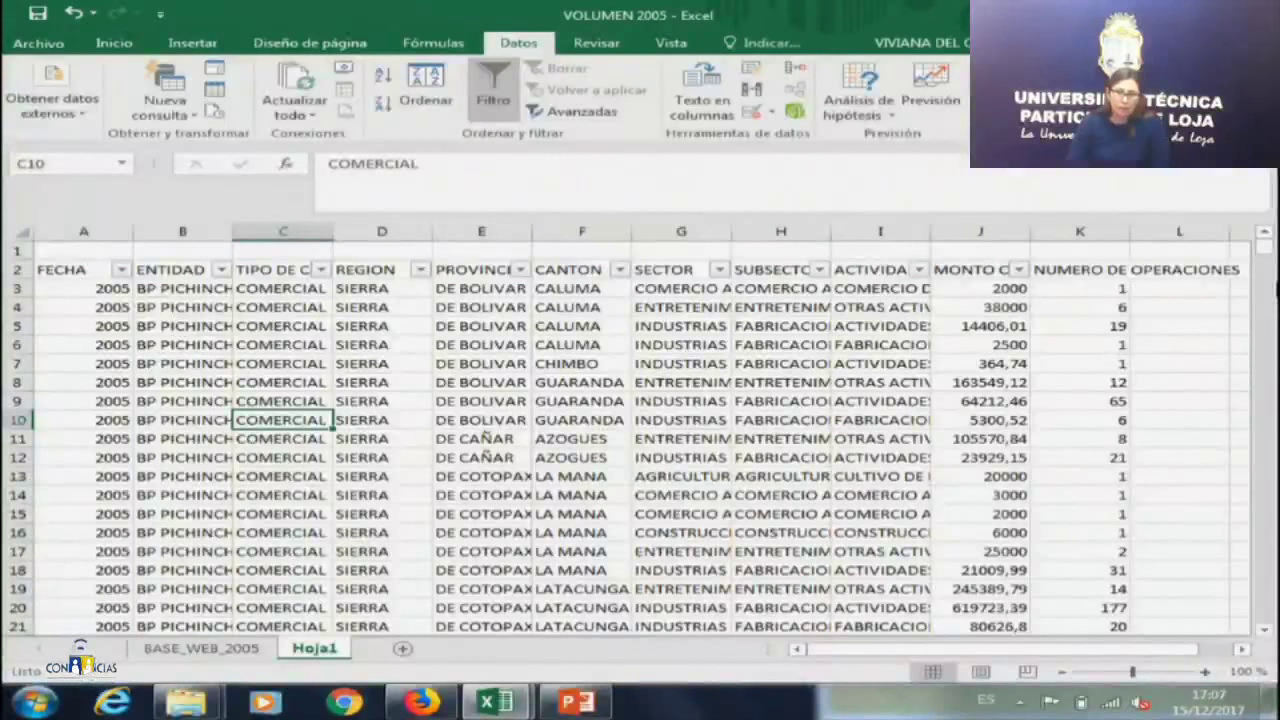
# Delete the NUMERO DE OPERACIONES column from the table.
pyautogui.click(1080, 232)
pyautogui.rightClick(1076, 232)
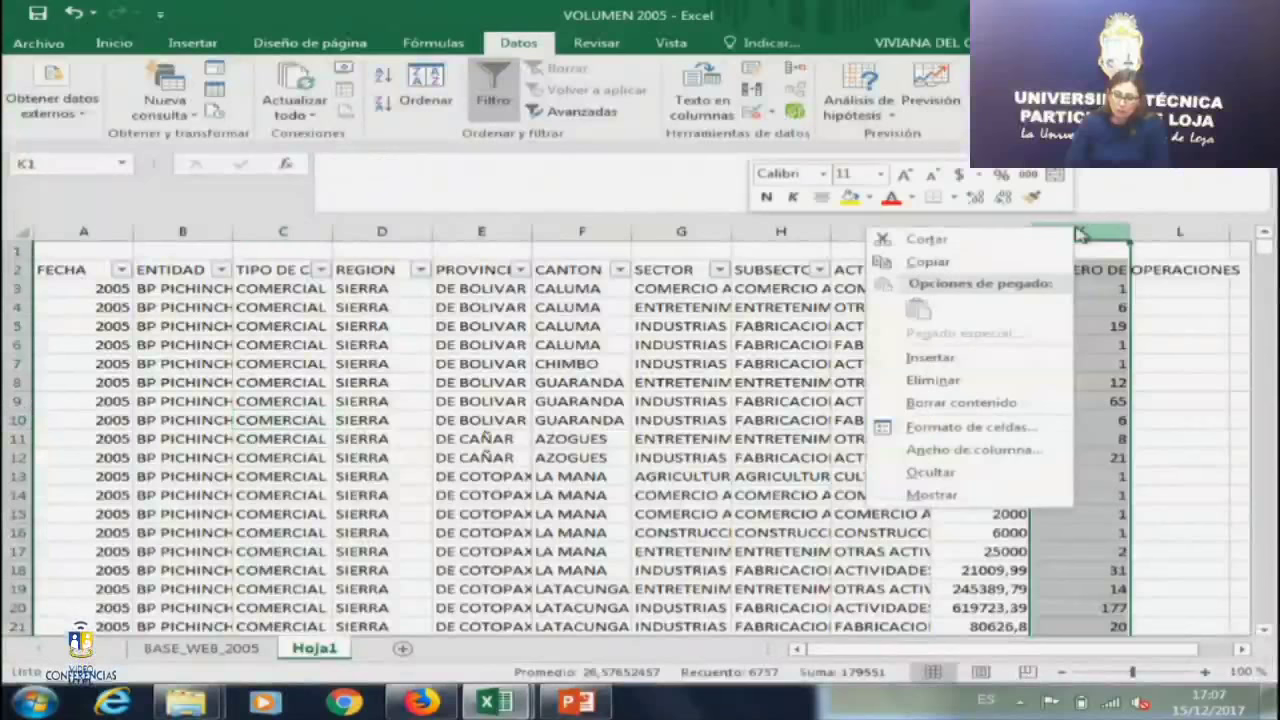
pyautogui.click(932, 380)
pyautogui.click(763, 360)
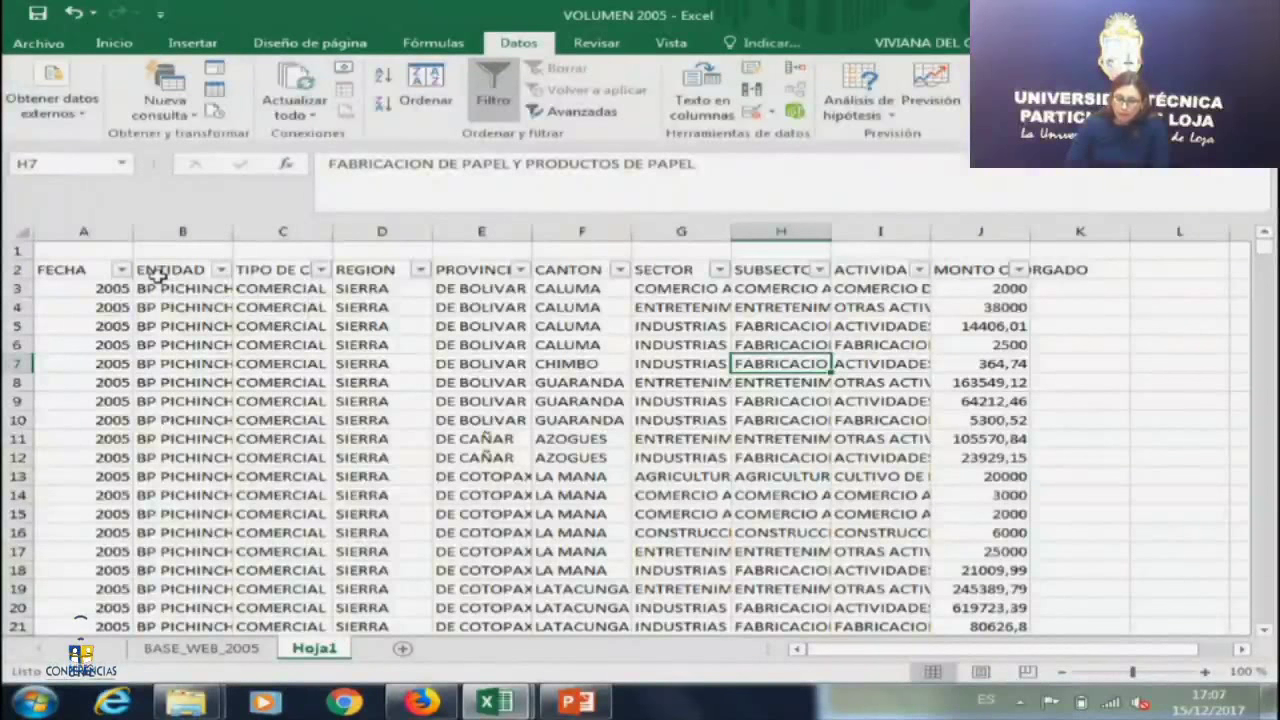
# Check the values offered by the FECHA and ENTIDAD filters on Hoja1, leaving both filters unchanged.
pyautogui.click(118, 289)
pyautogui.click(121, 270)
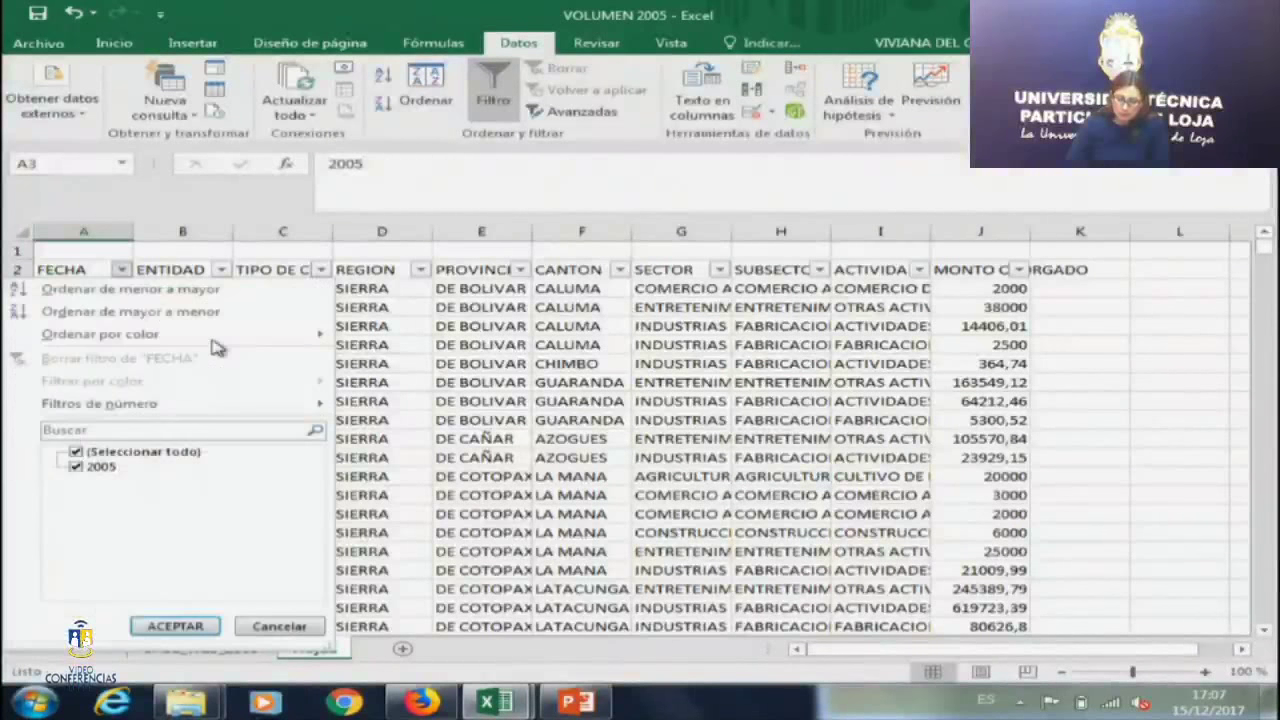
pyautogui.click(221, 270)
pyautogui.click(221, 270)
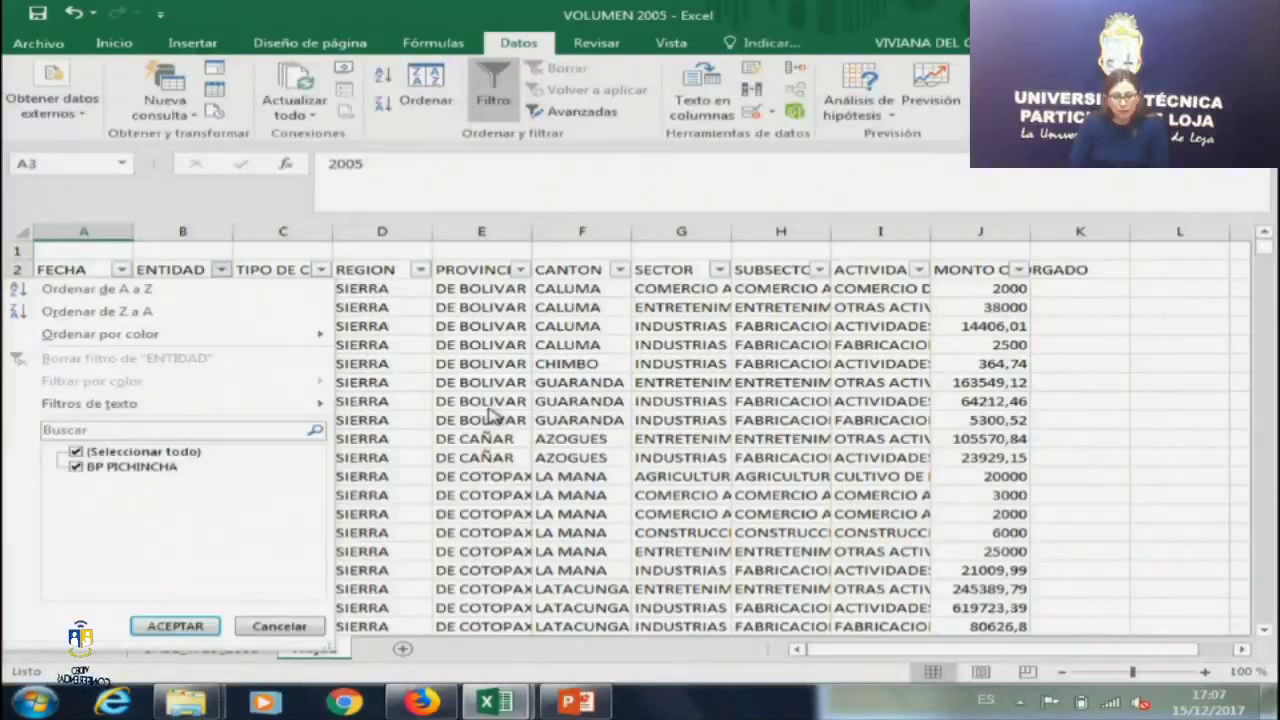
pyautogui.press('Escape')
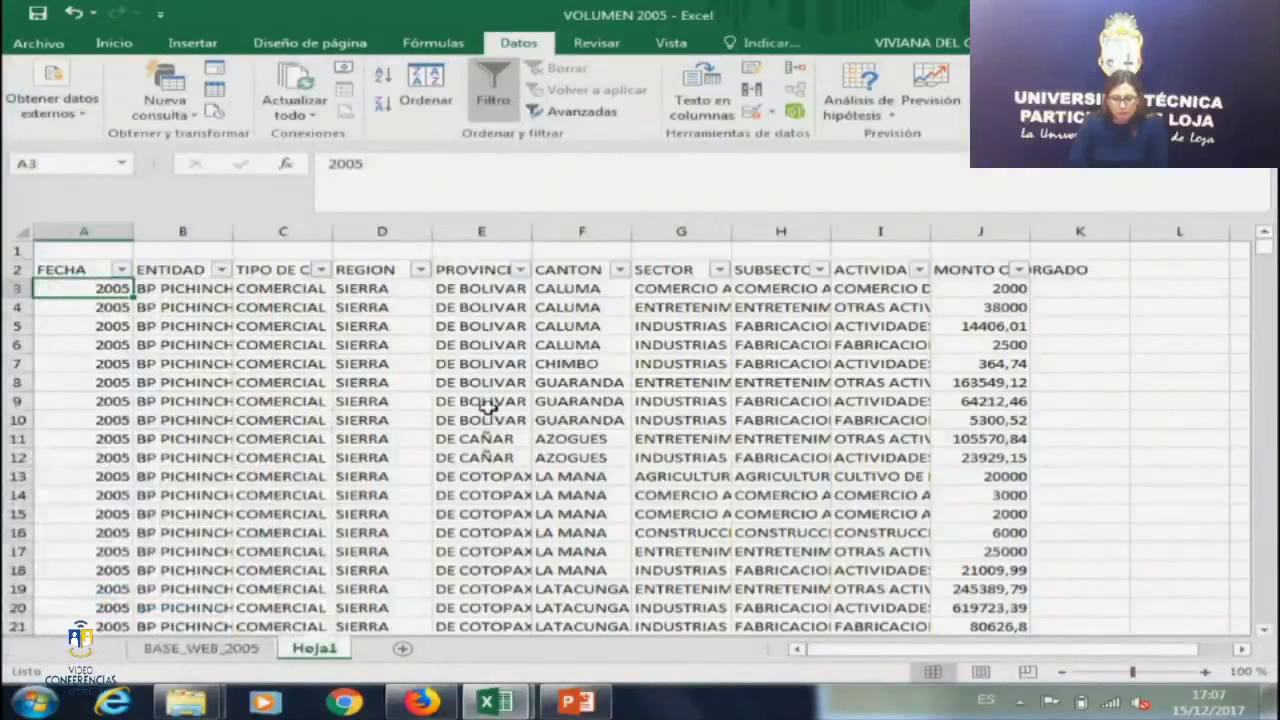
# View the ENTIDAD filter list on the BASE_WEB_2005 sheet to compare it with the one on Hoja1.
pyautogui.hotkey('ctrl', 'pageup')
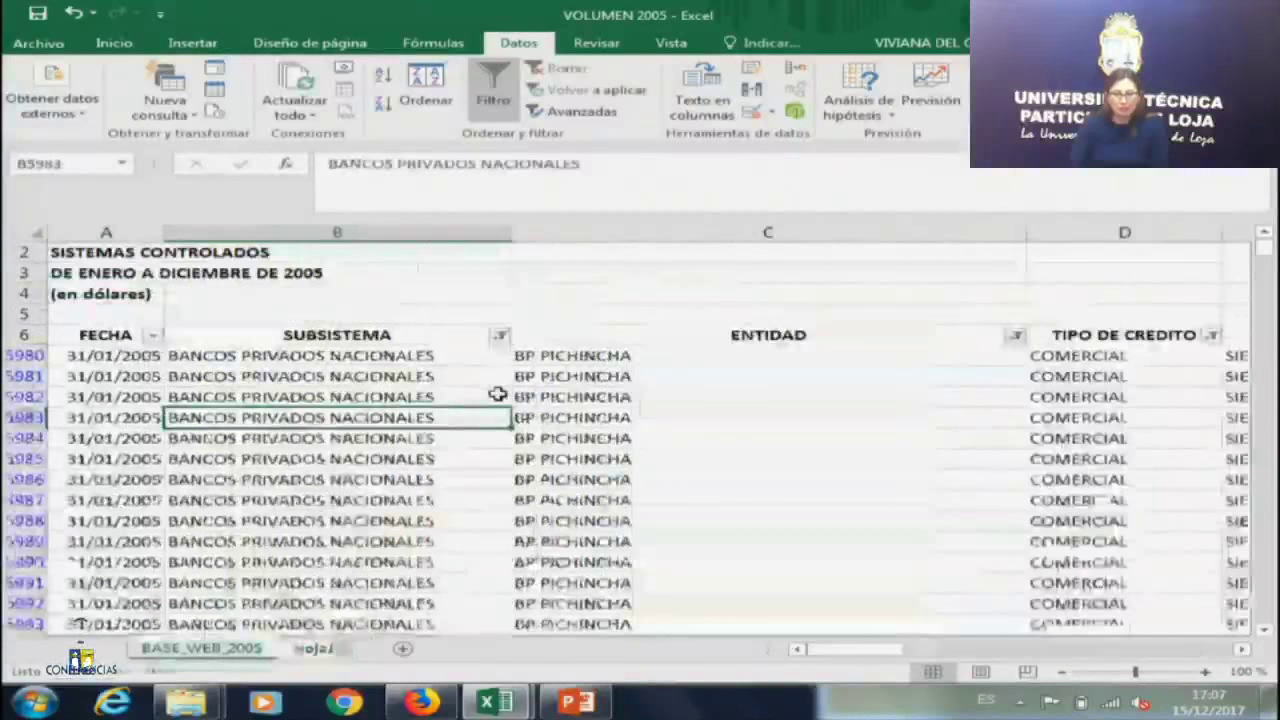
pyautogui.click(420, 352)
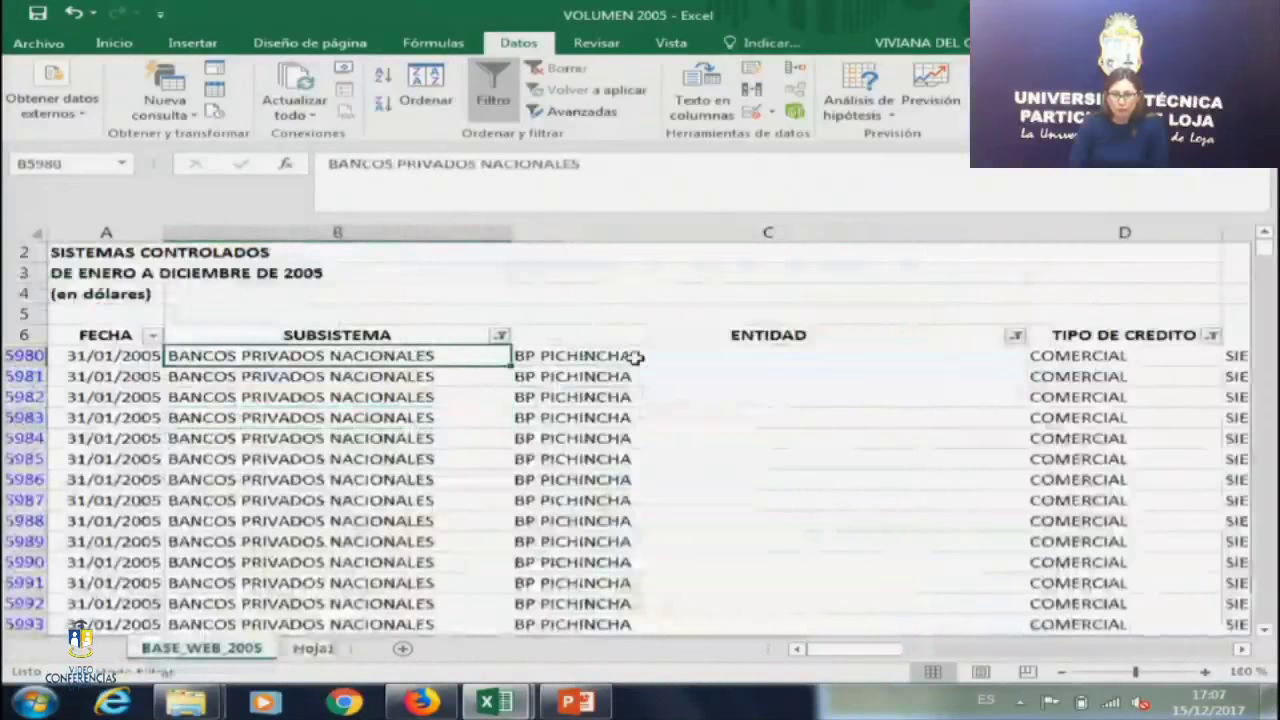
pyautogui.click(670, 357)
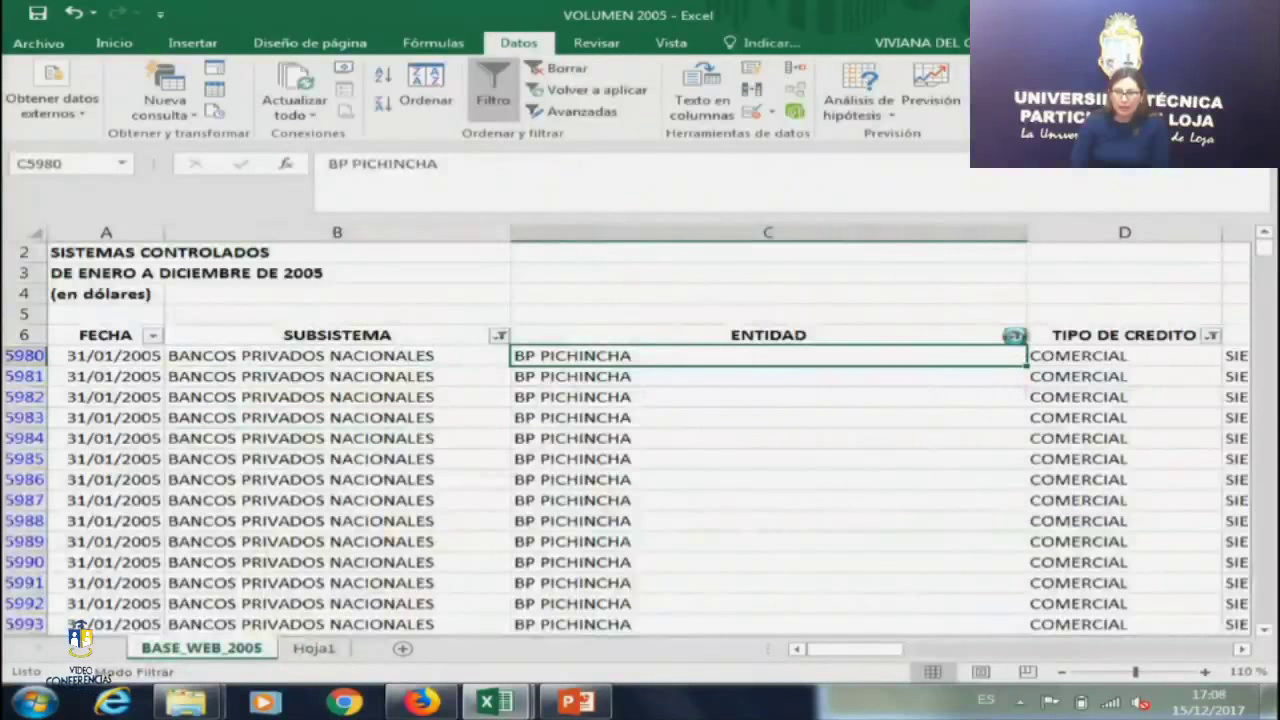
pyautogui.click(1015, 336)
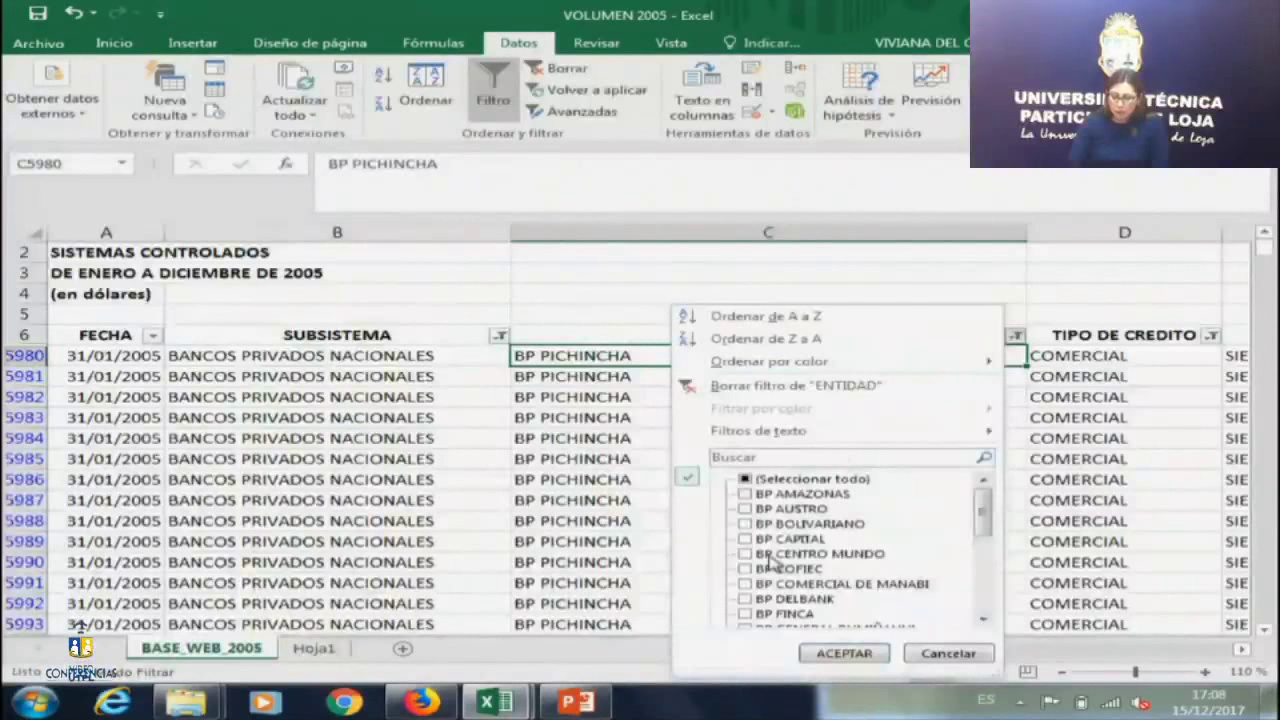
pyautogui.click(423, 450)
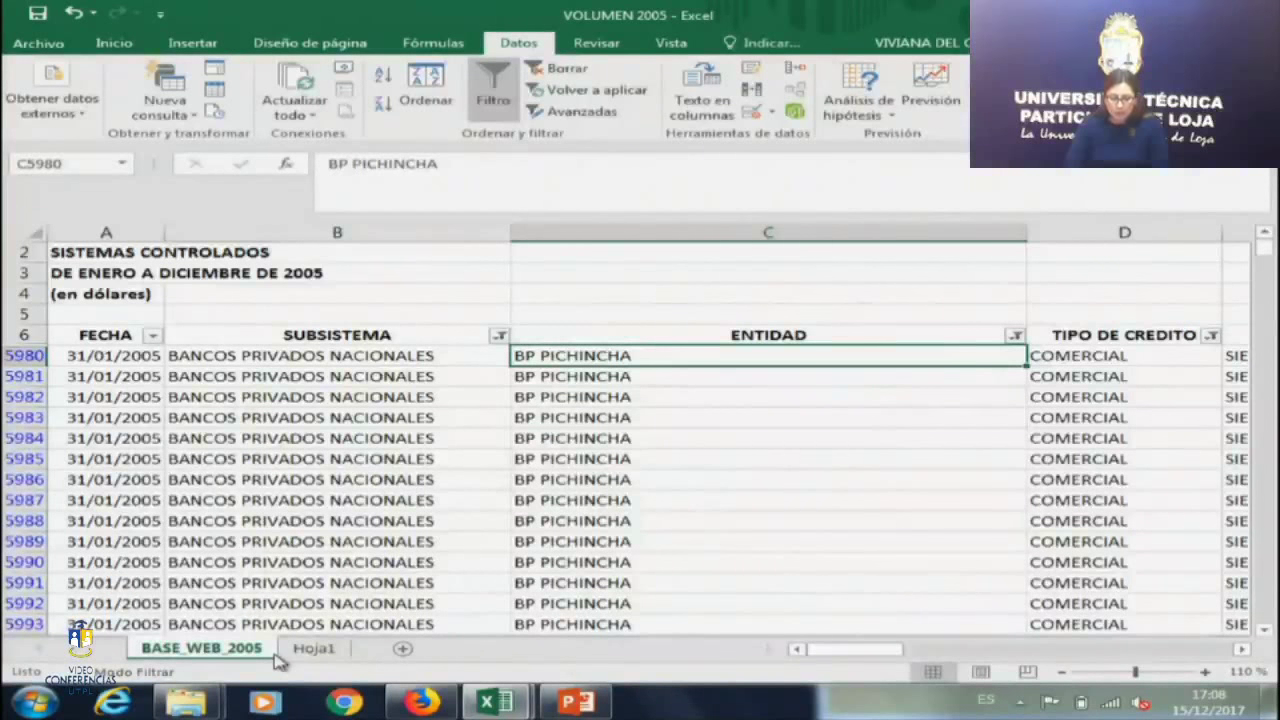
# Check the ENTIDAD and TIPO DE CREDITO filter values on Hoja1 and look back at the BASE_WEB_2005 data.
pyautogui.click(312, 649)
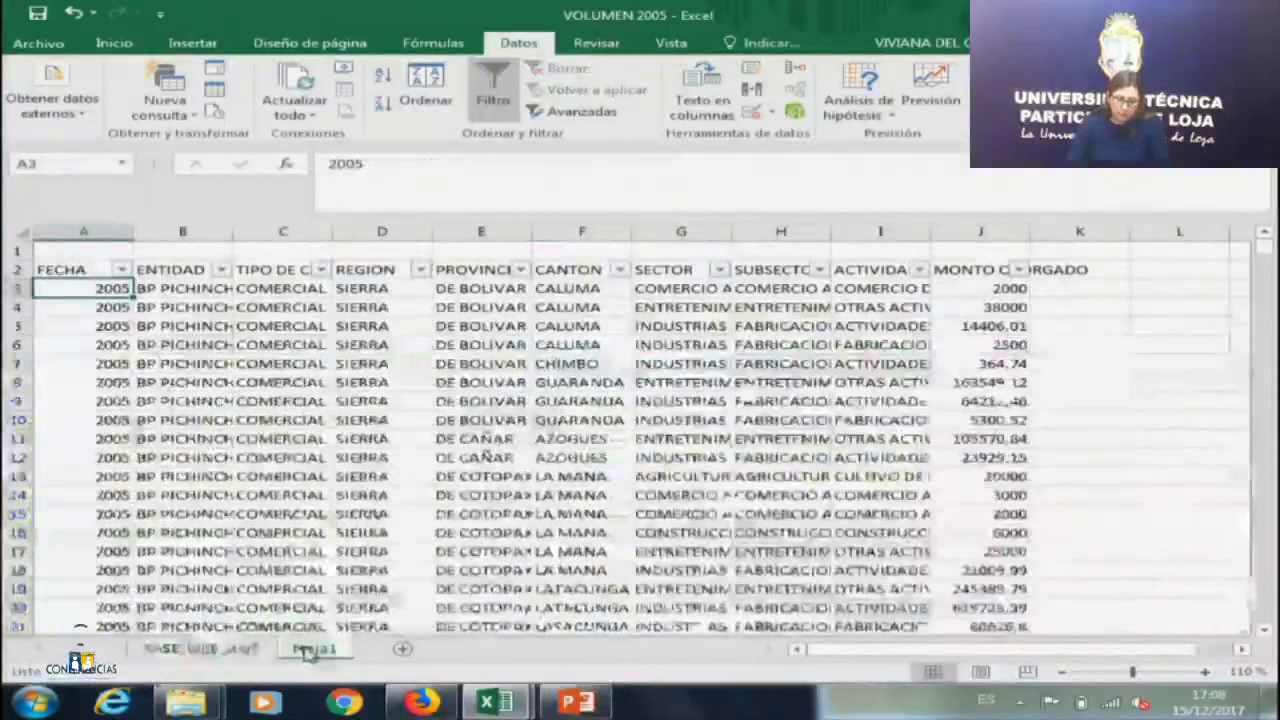
pyautogui.click(220, 269)
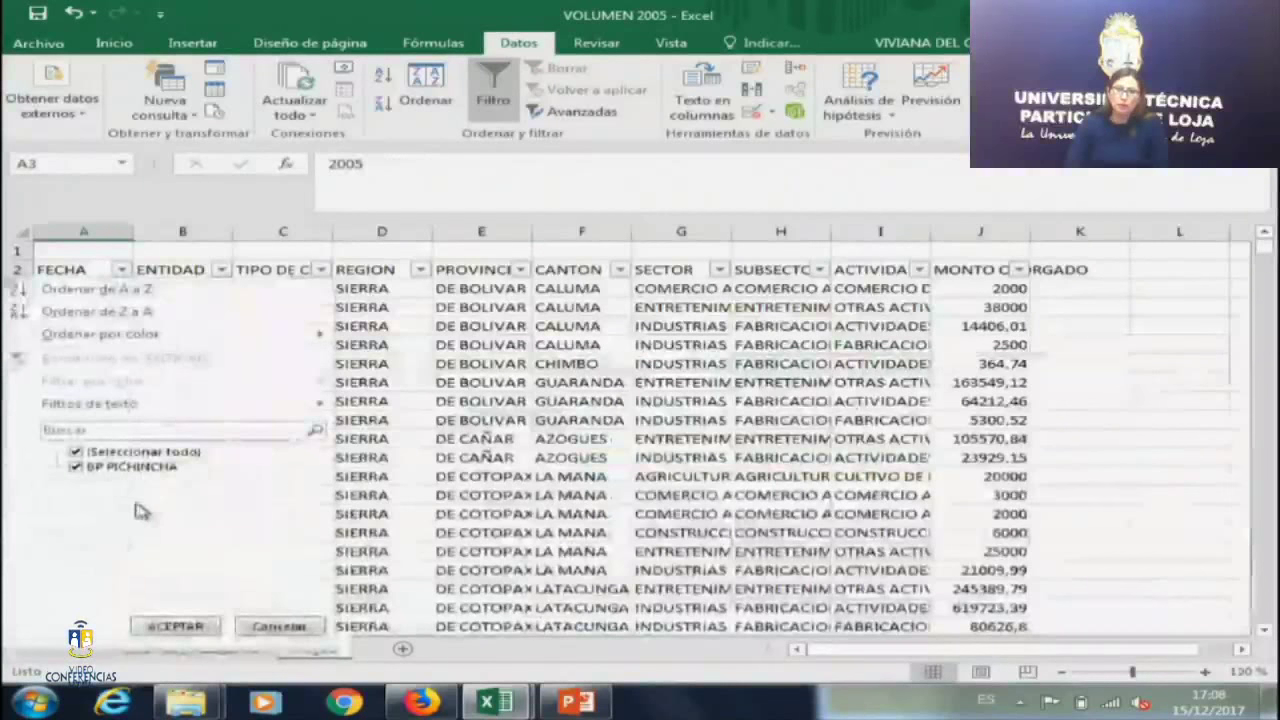
pyautogui.click(612, 397)
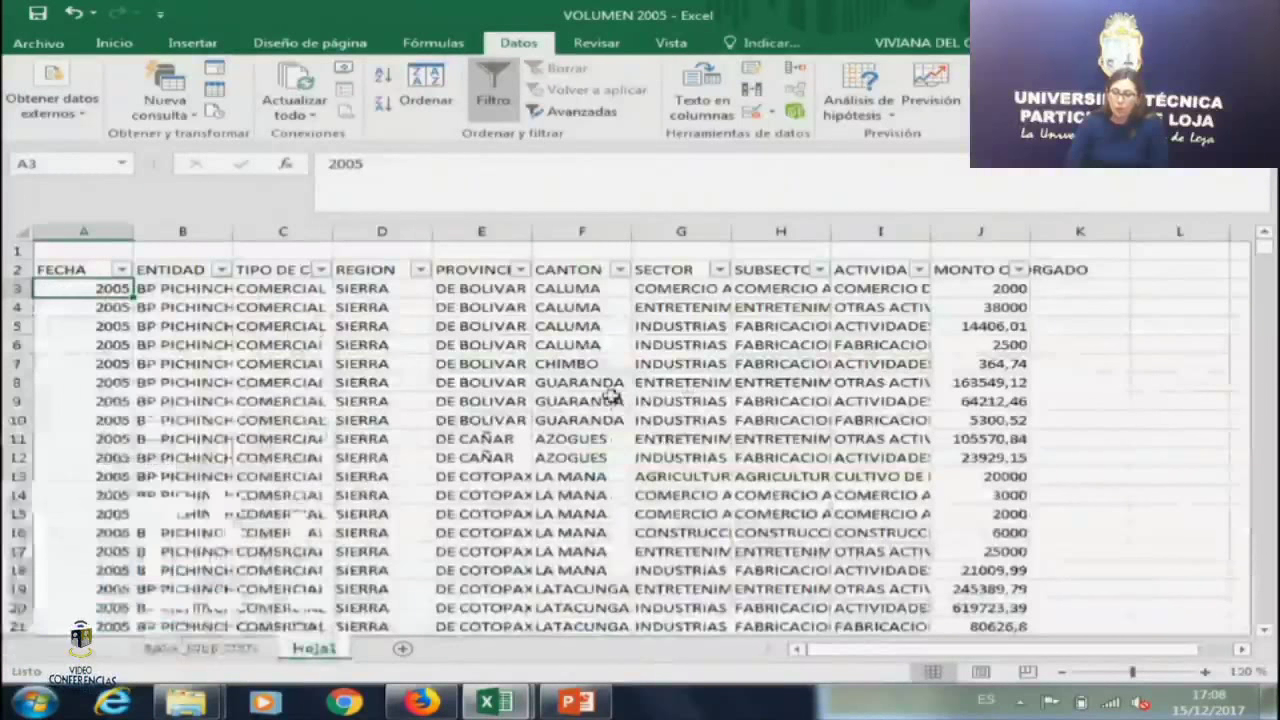
pyautogui.click(285, 287)
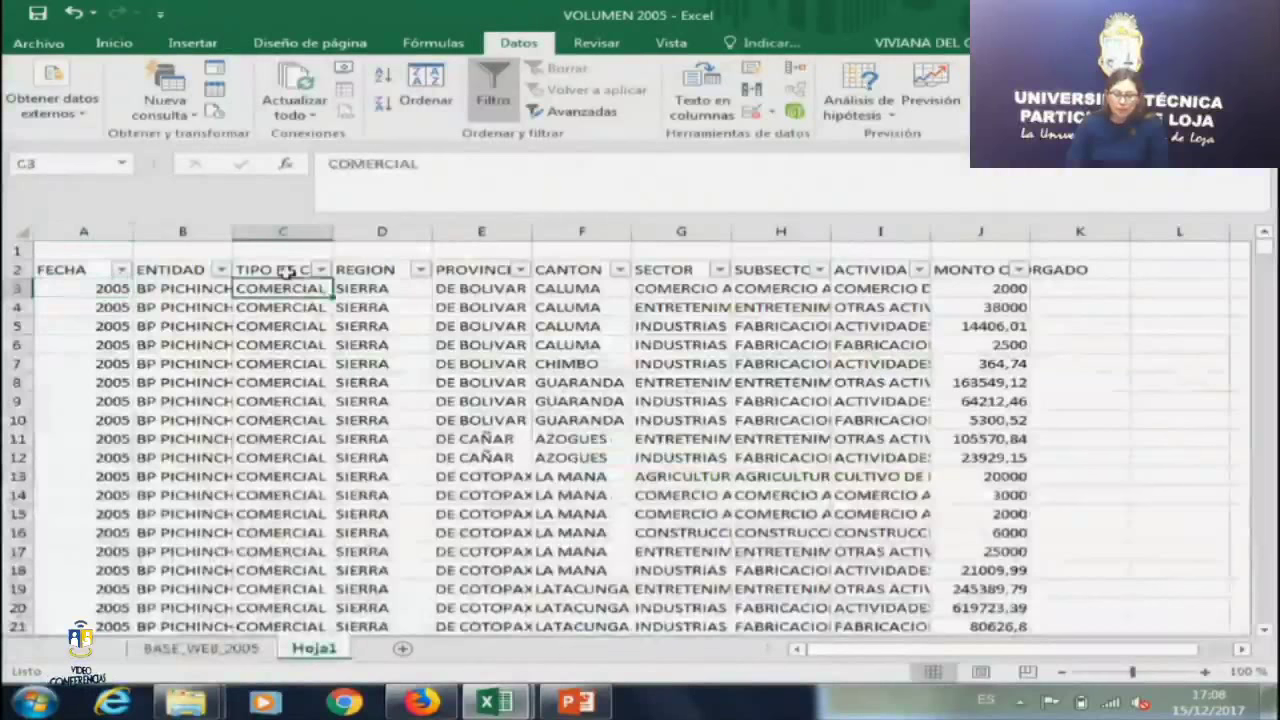
pyautogui.click(282, 270)
pyautogui.click(321, 269)
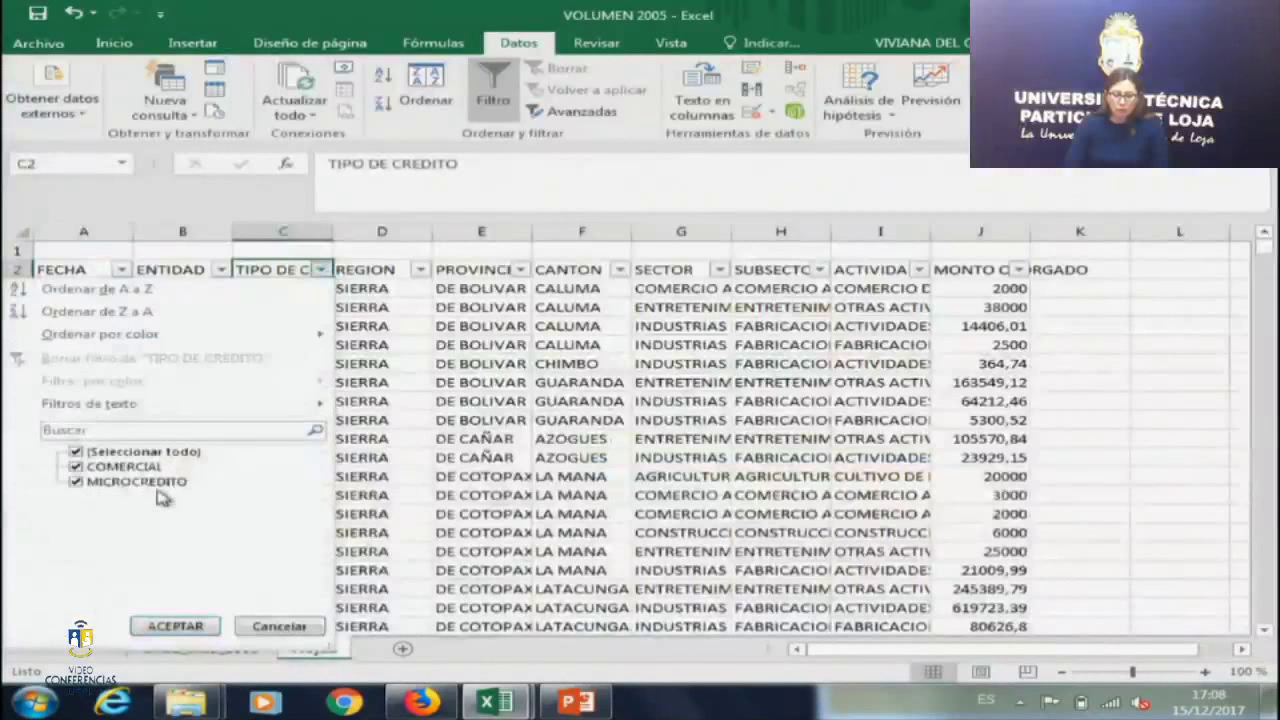
pyautogui.click(510, 384)
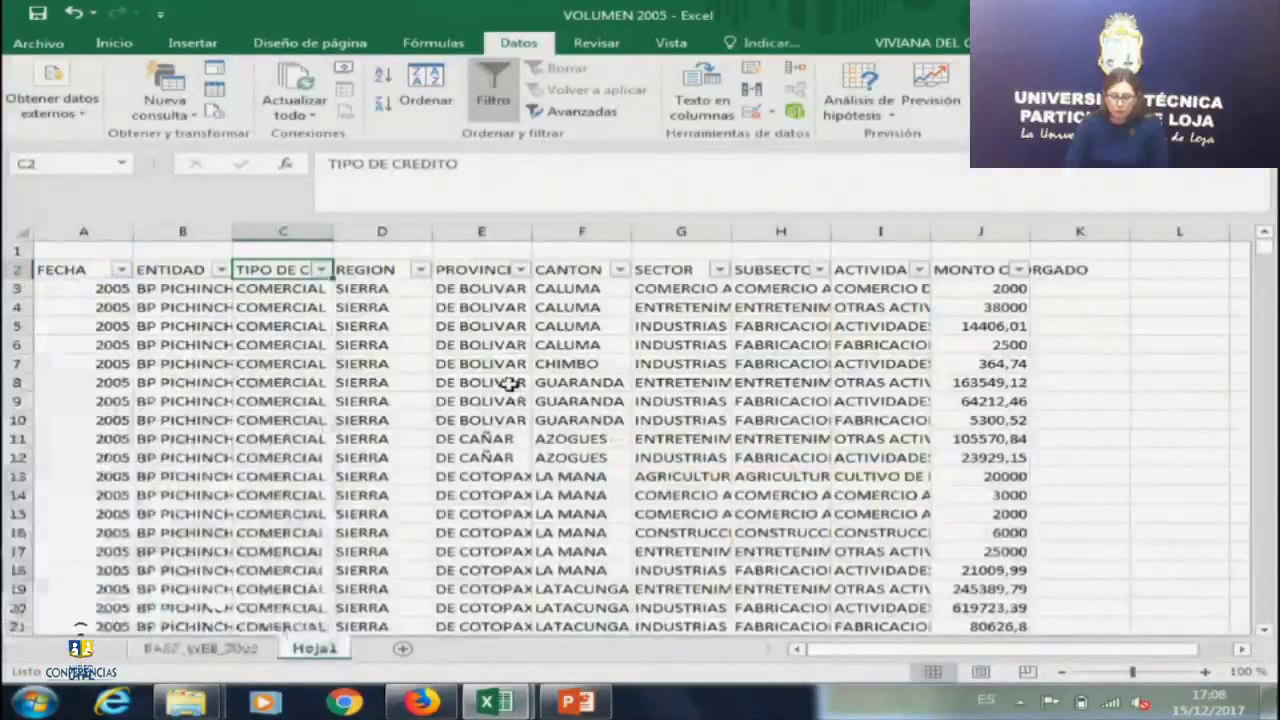
pyautogui.hotkey('ctrl', 'pageup')
pyautogui.click(908, 395)
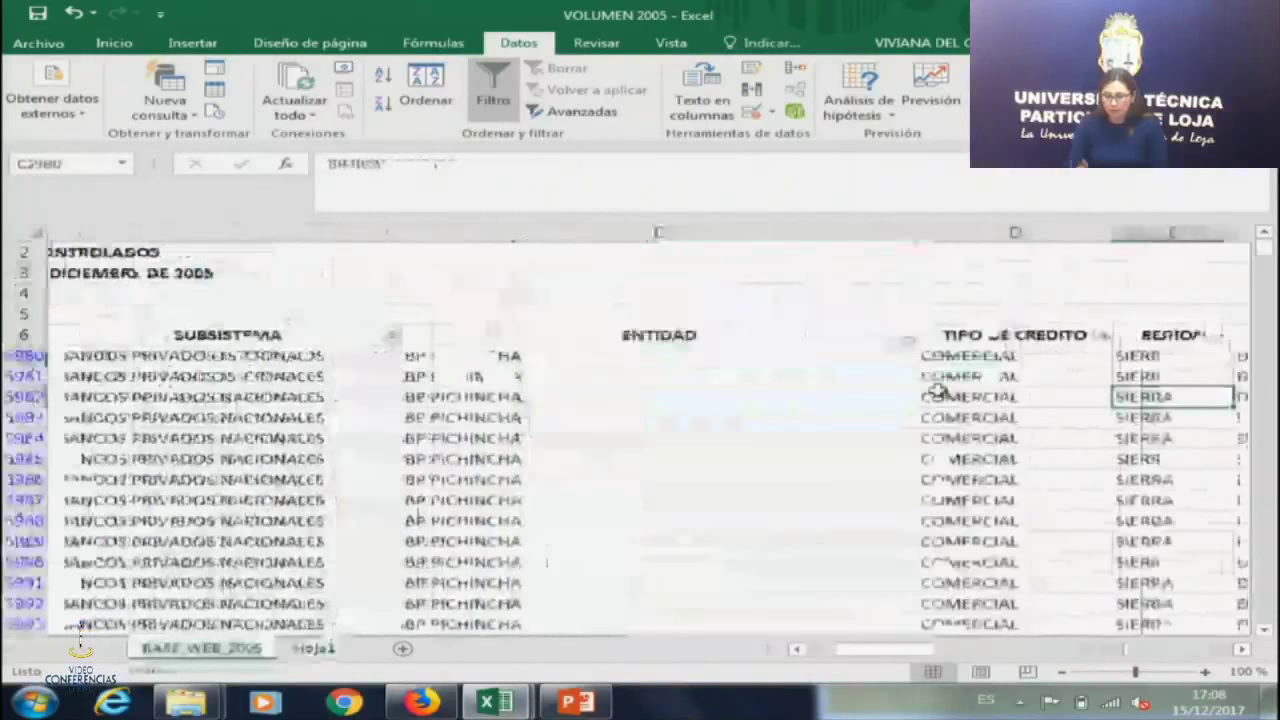
# Rename the Hoja1 sheet as HOTA DE TRABAJO.
pyautogui.click(318, 648)
pyautogui.rightClick(318, 648)
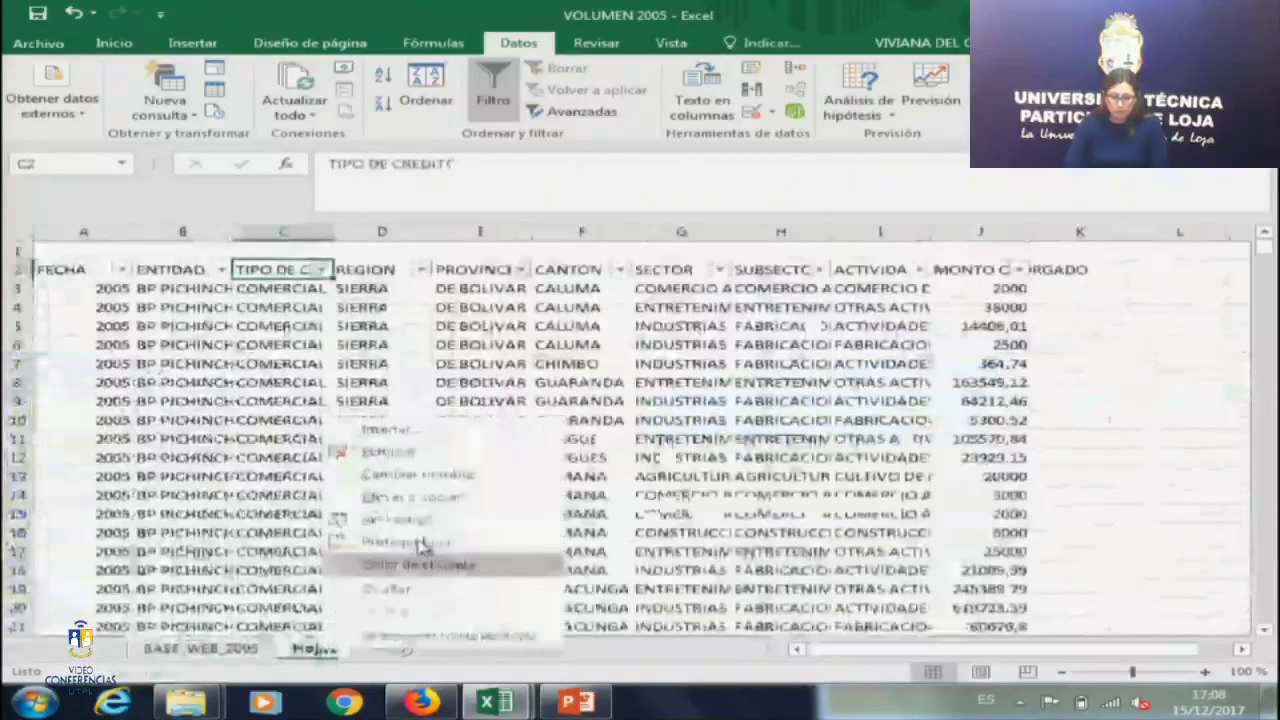
pyautogui.click(458, 476)
pyautogui.write('HOJA DE TRABAJO')
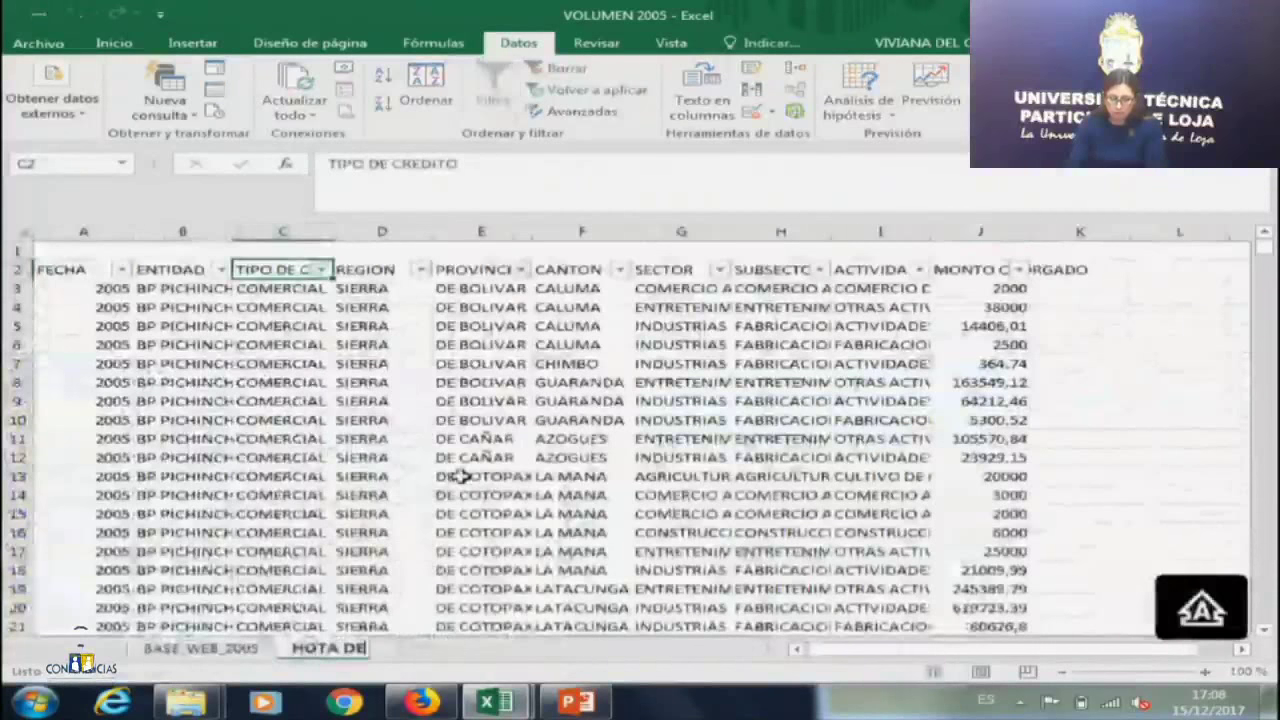
pyautogui.click(458, 476)
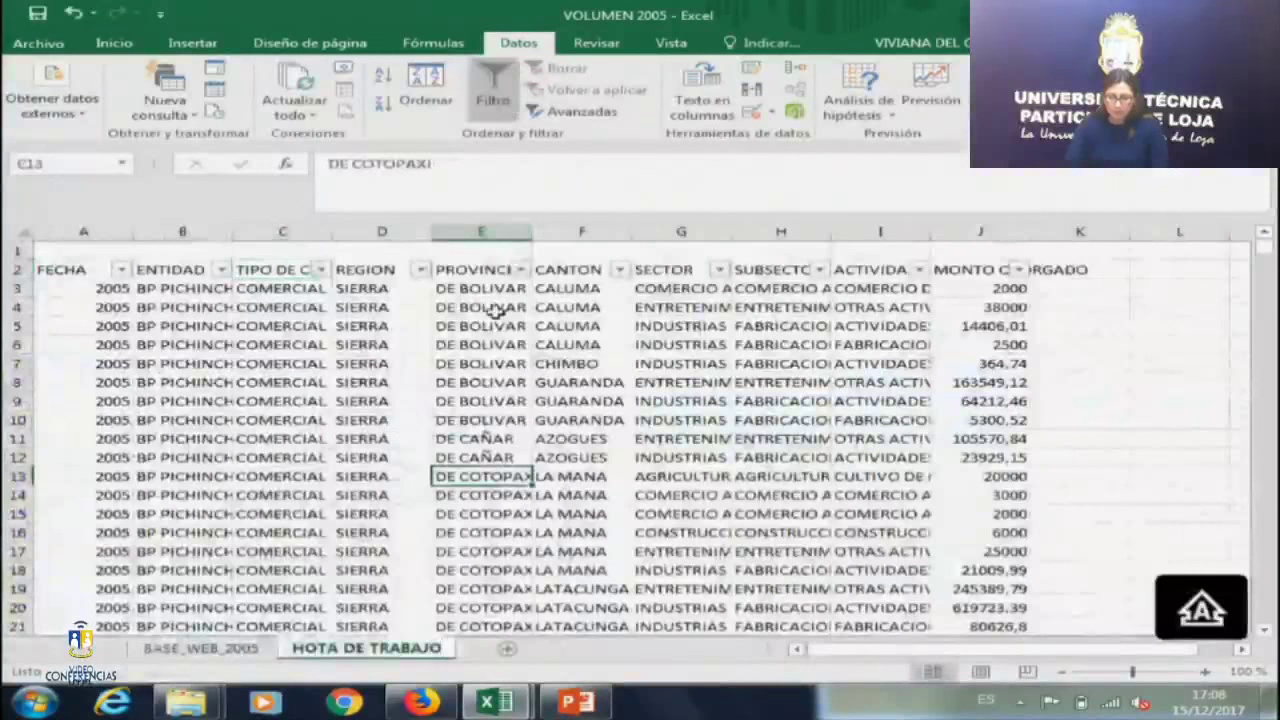
# Look through the REGION, PROVINCIA and CANTON filter values on the working sheet without applying any filter.
pyautogui.click(395, 305)
pyautogui.click(421, 270)
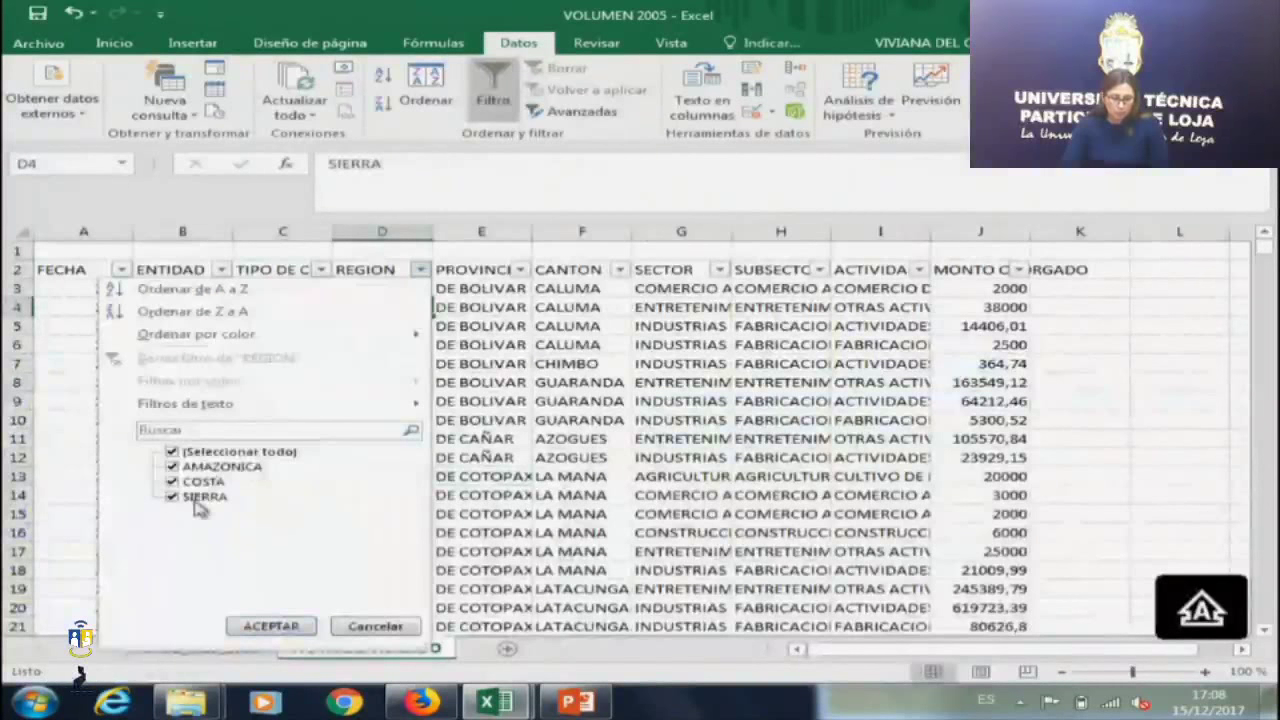
pyautogui.press('Escape')
pyautogui.click(521, 270)
pyautogui.moveTo(512, 496); pyautogui.dragTo(515, 560)
pyautogui.press('Escape')
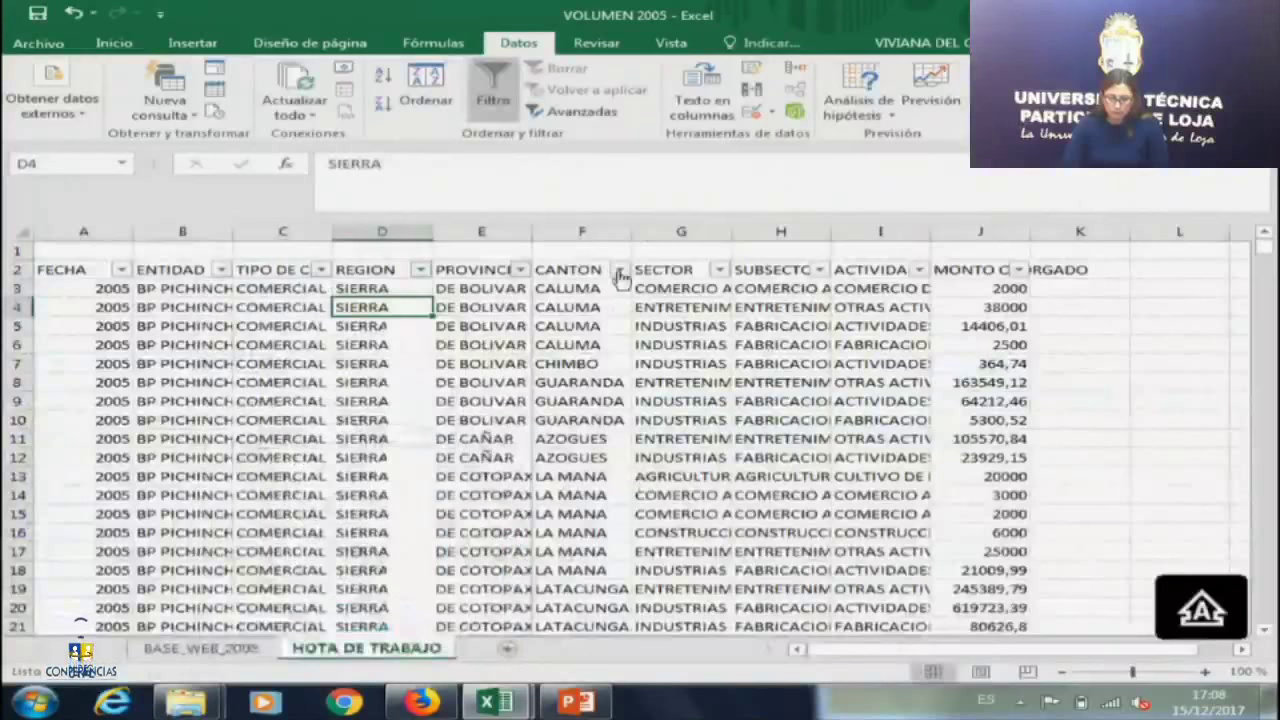
pyautogui.click(620, 270)
pyautogui.press('Escape')
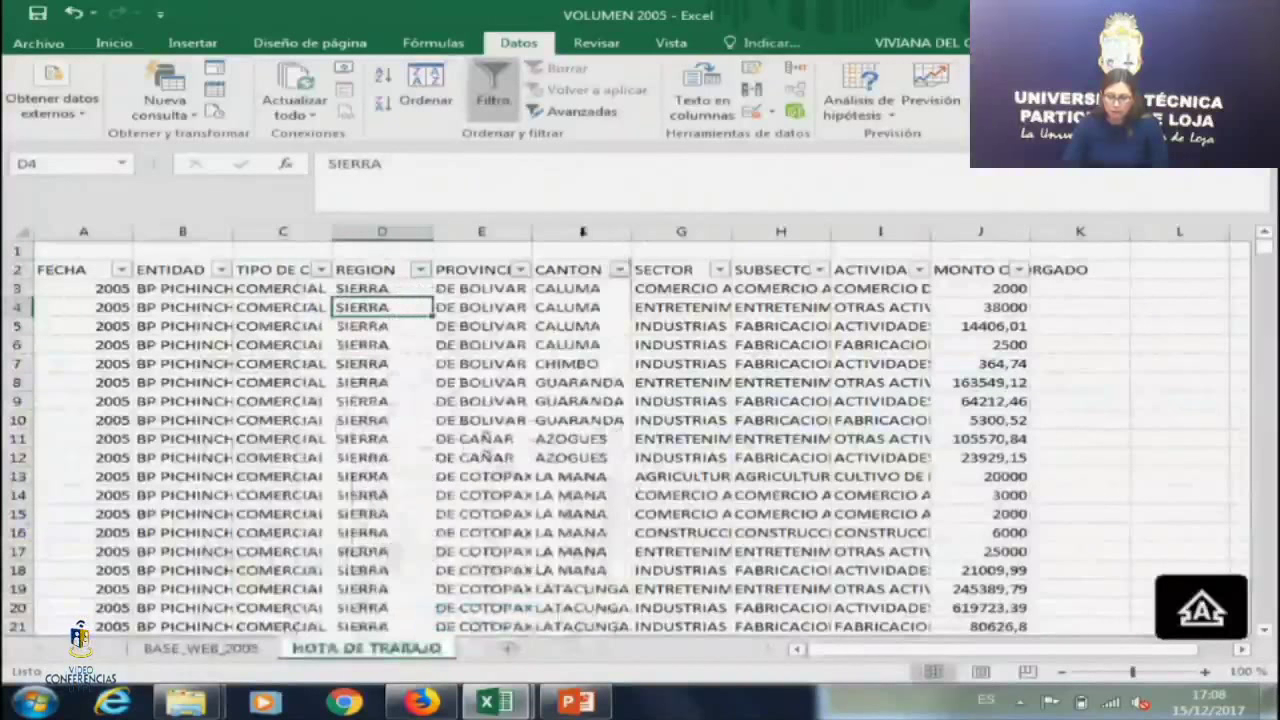
# Delete the CANTON column from the working sheet.
pyautogui.rightClick(583, 231)
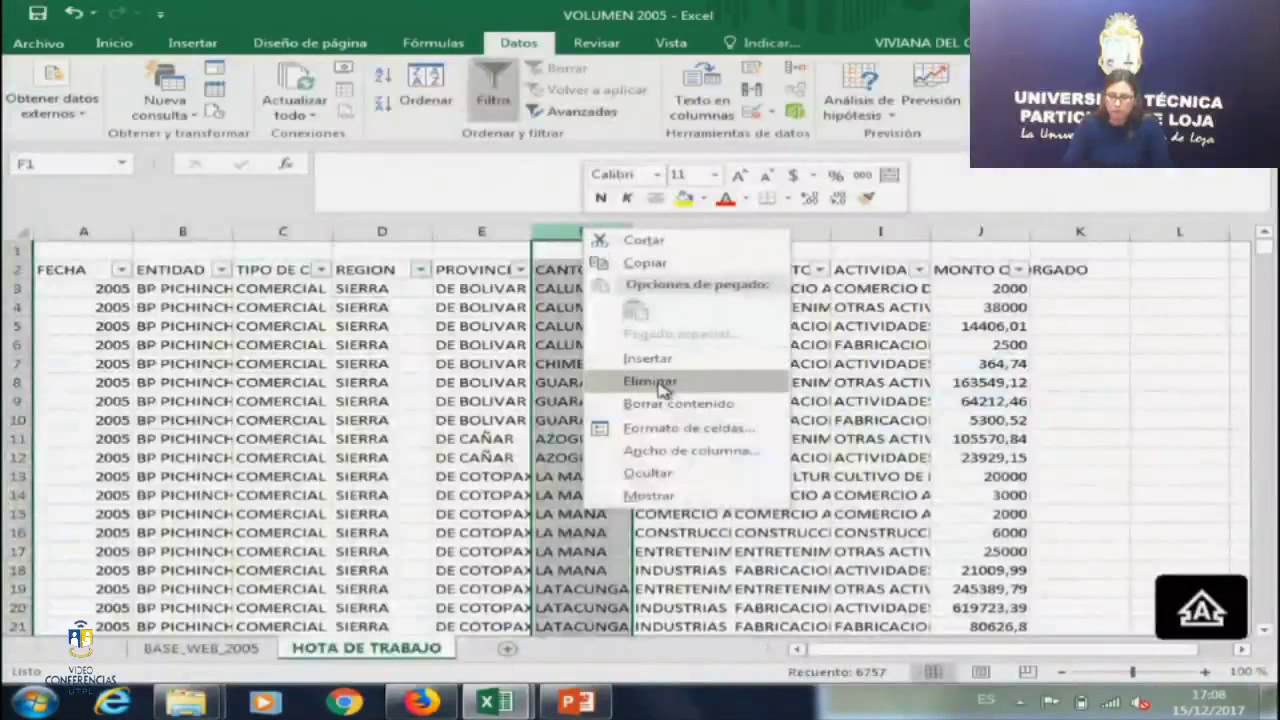
pyautogui.click(650, 381)
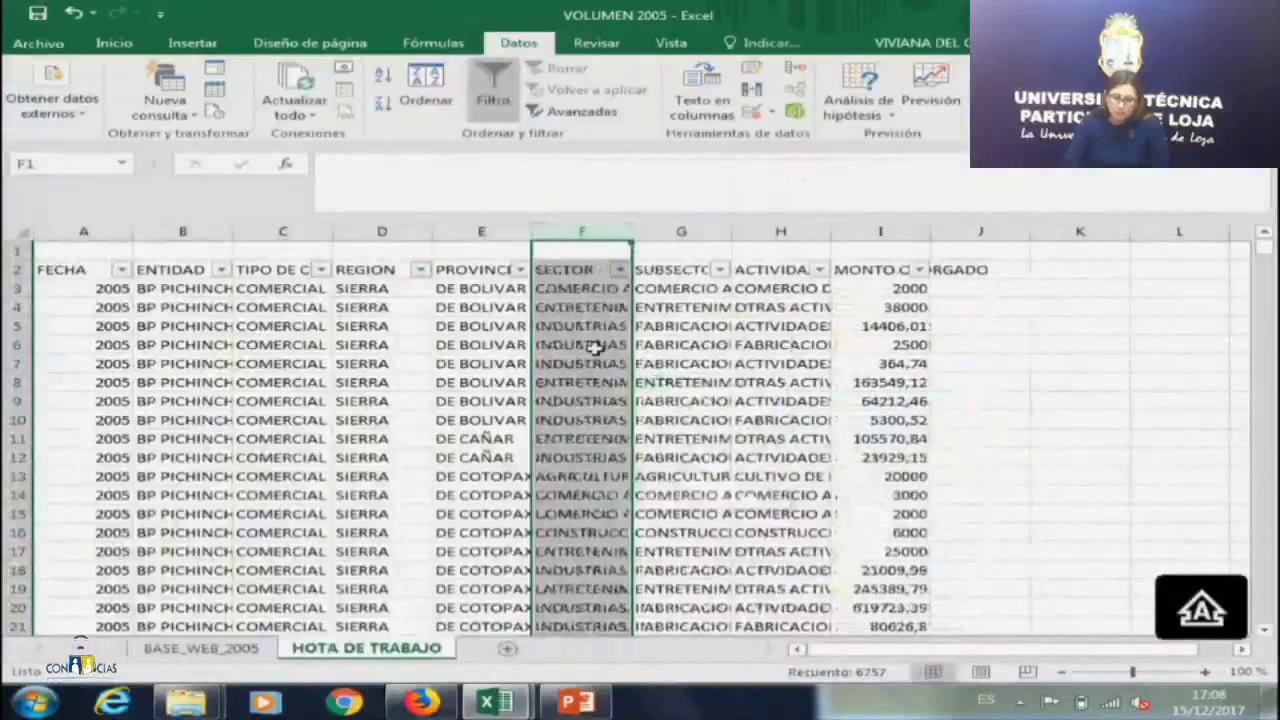
pyautogui.click(594, 346)
# Look at the first SECTOR, SUBSECTOR and ACTIVIDAD entries and the widened ACTIVIDAD filter list without applying a filter.
pyautogui.click(588, 288)
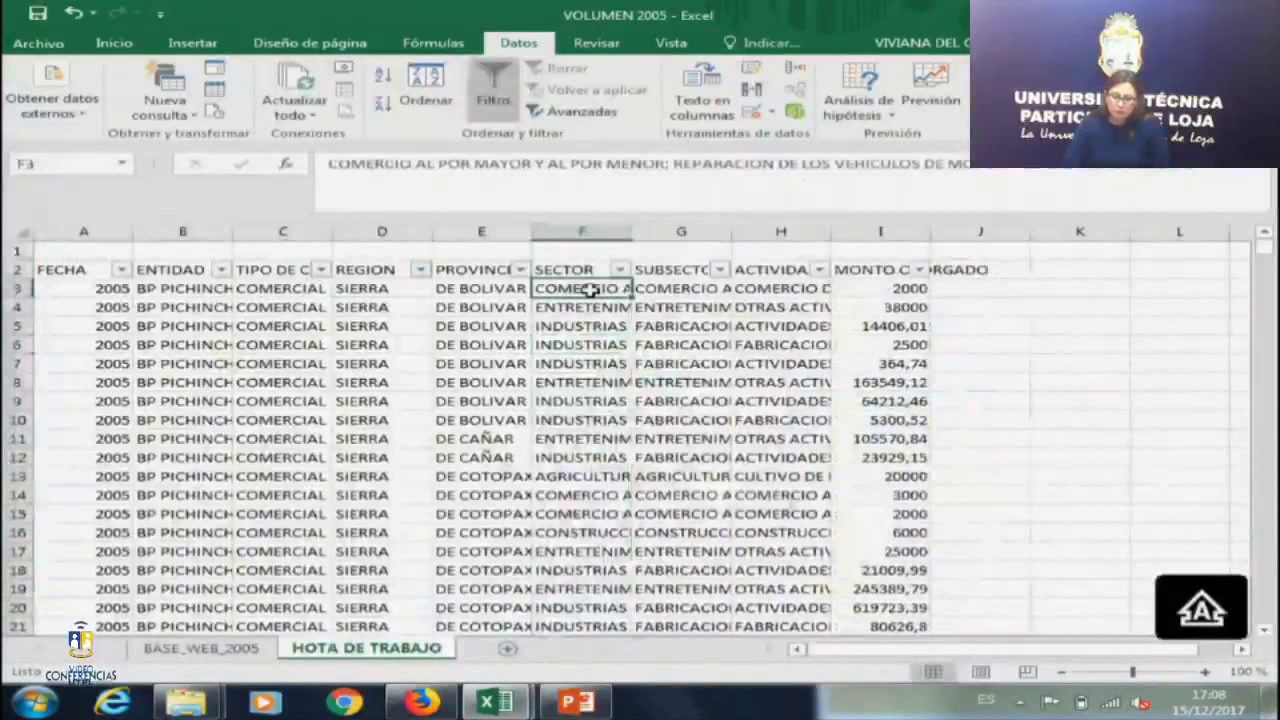
pyautogui.click(658, 289)
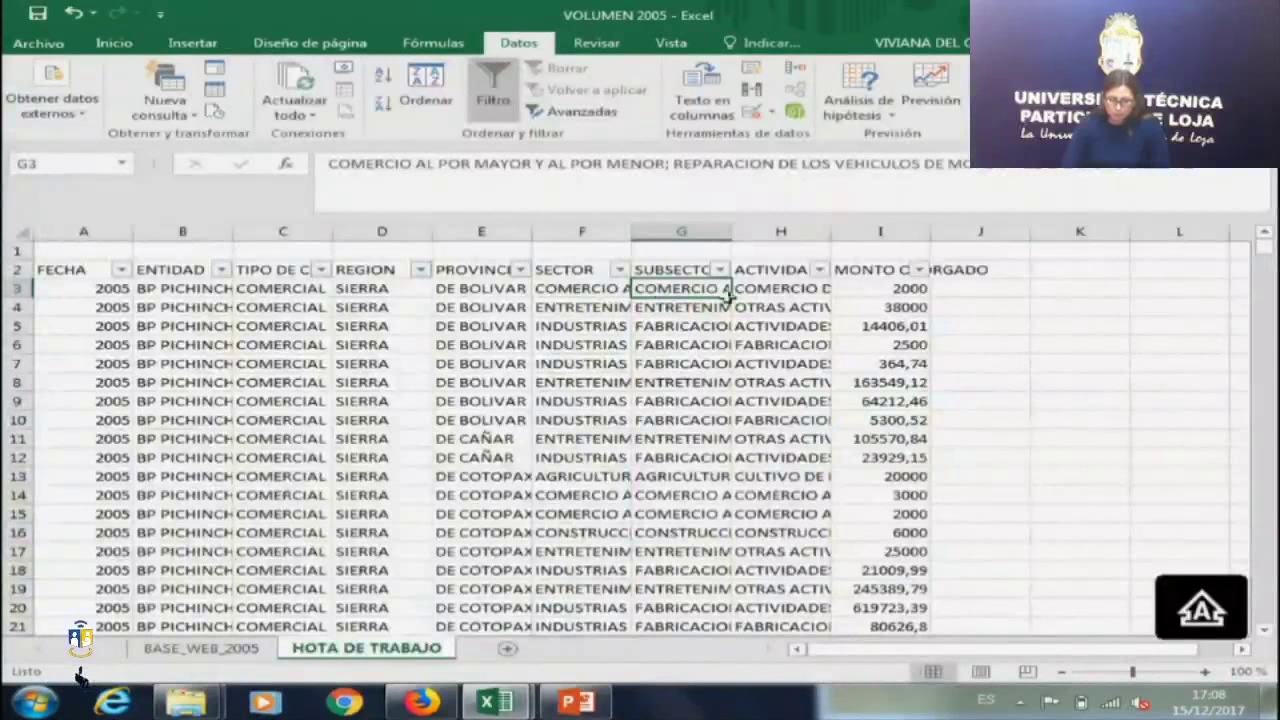
pyautogui.click(793, 291)
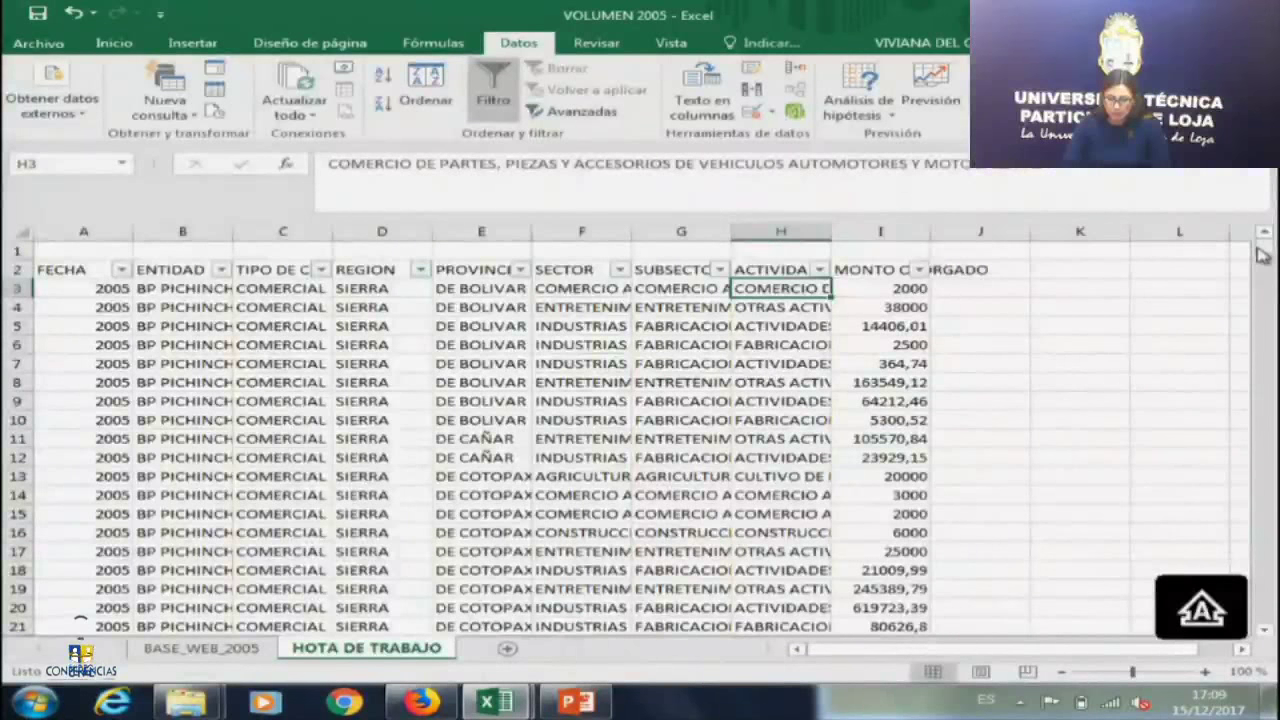
pyautogui.moveTo(1265, 258); pyautogui.dragTo(1265, 245)
pyautogui.click(819, 270)
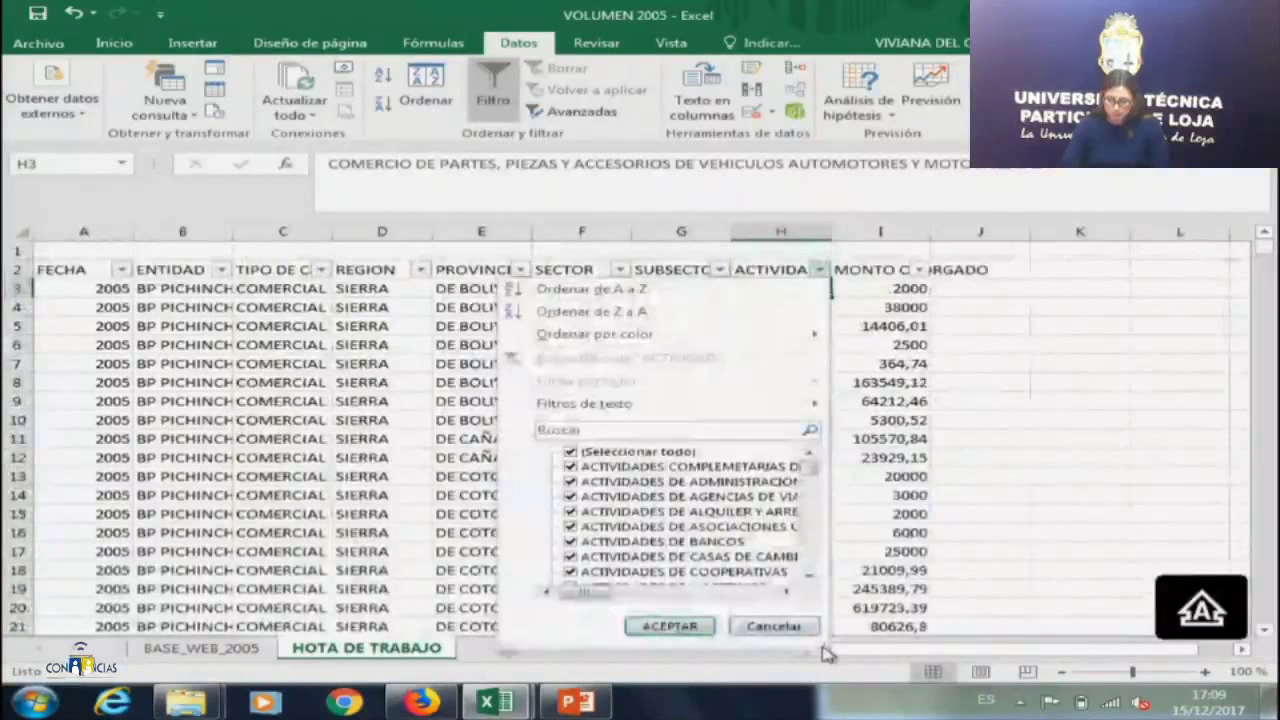
pyautogui.moveTo(826, 652); pyautogui.dragTo(1000, 652)
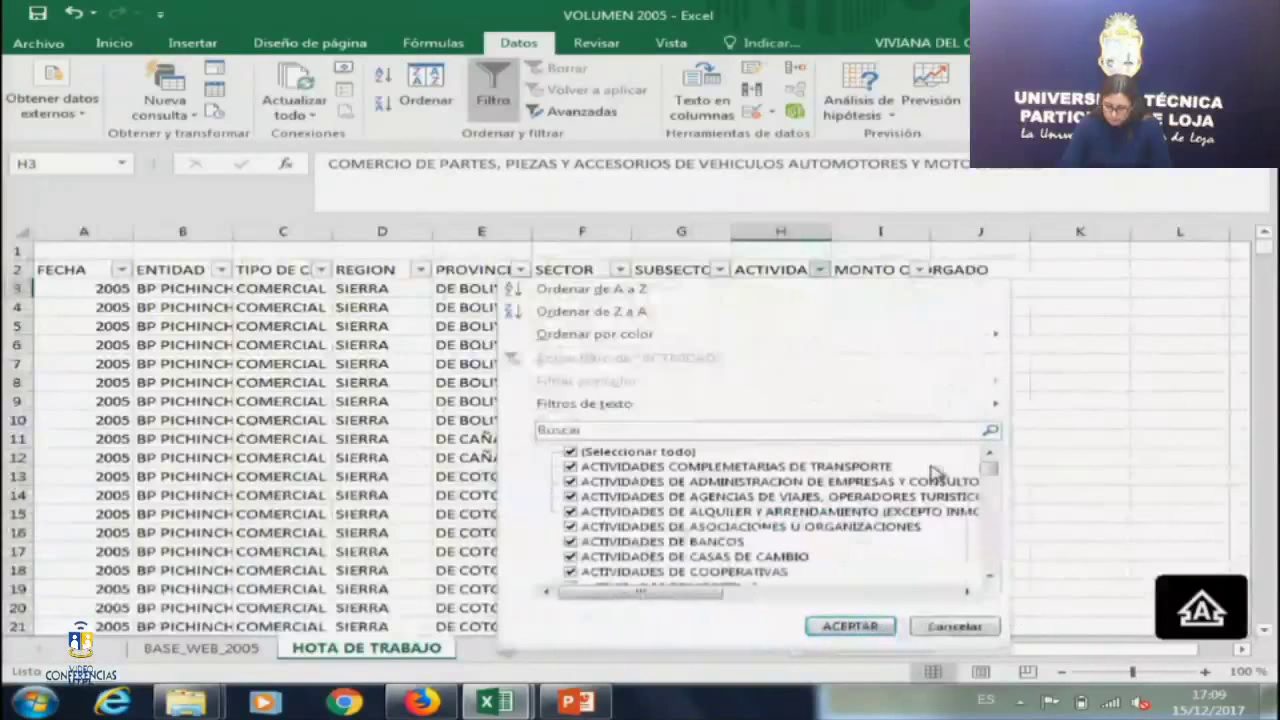
pyautogui.click(1125, 300)
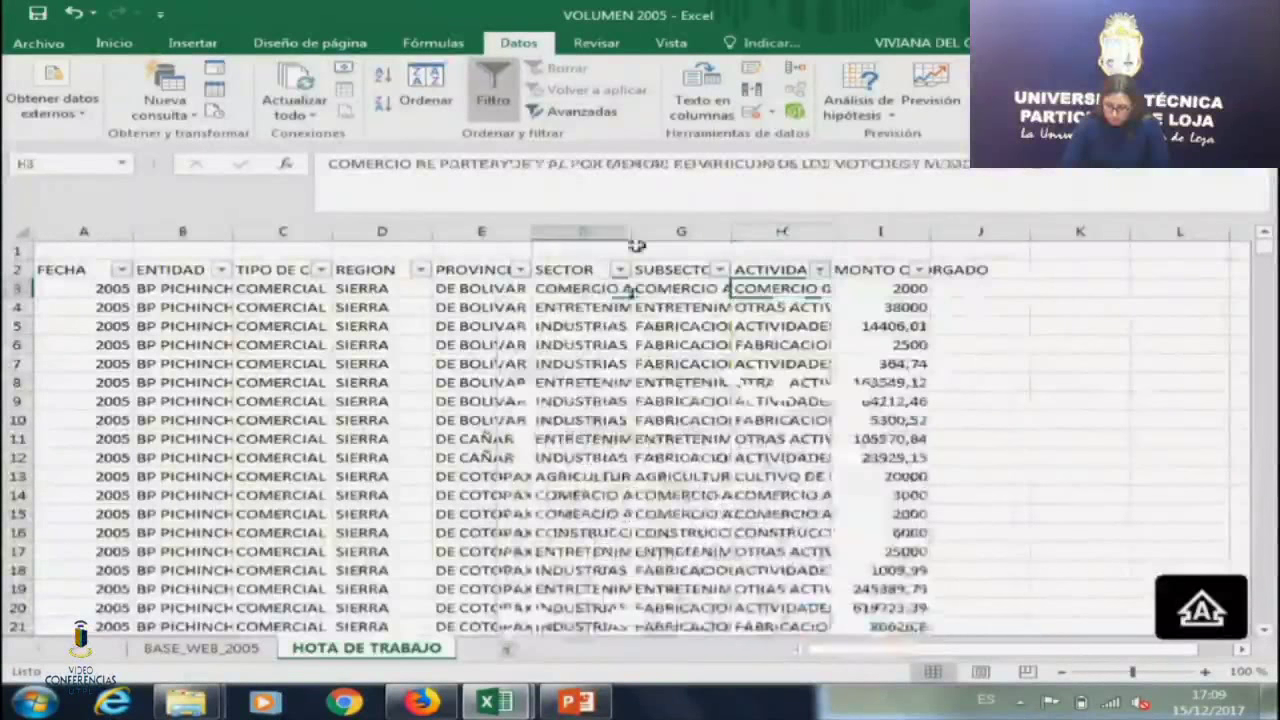
# Look through the SECTOR and SUBSECTOR filter values in widened lists without applying any filter.
pyautogui.click(620, 269)
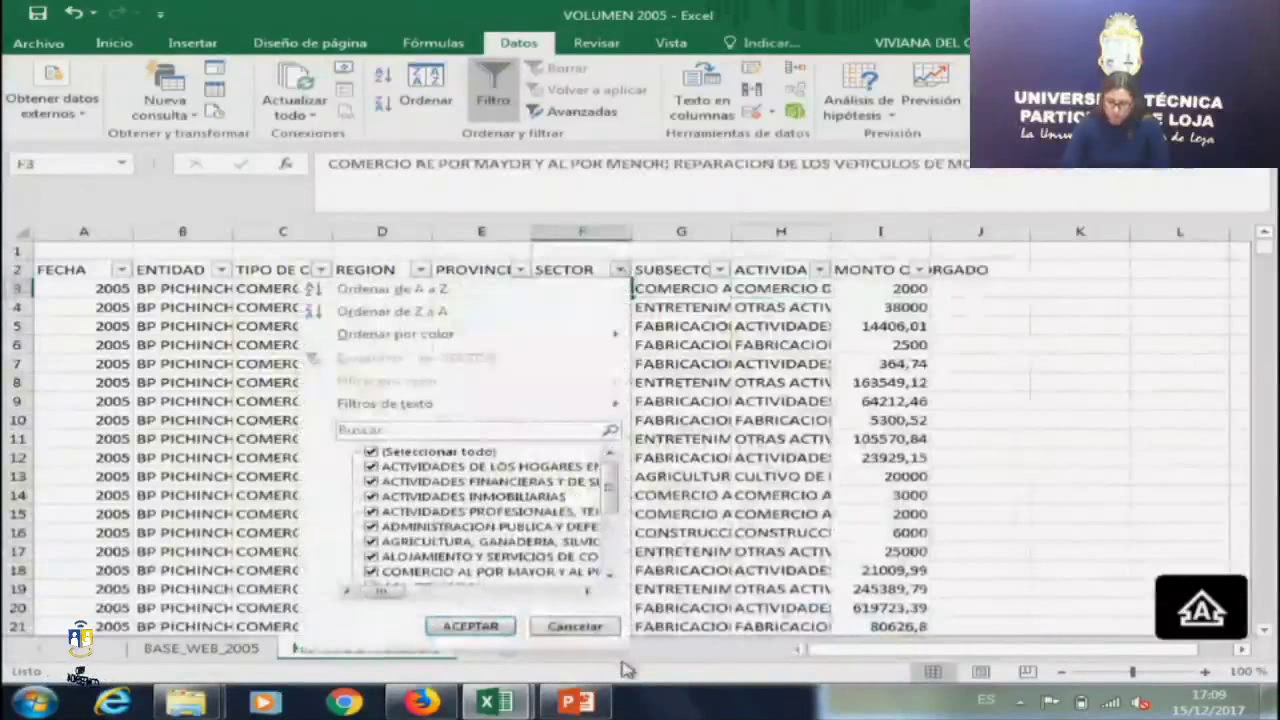
pyautogui.moveTo(622, 642); pyautogui.dragTo(1008, 622)
pyautogui.moveTo(1118, 620); pyautogui.dragTo(968, 640)
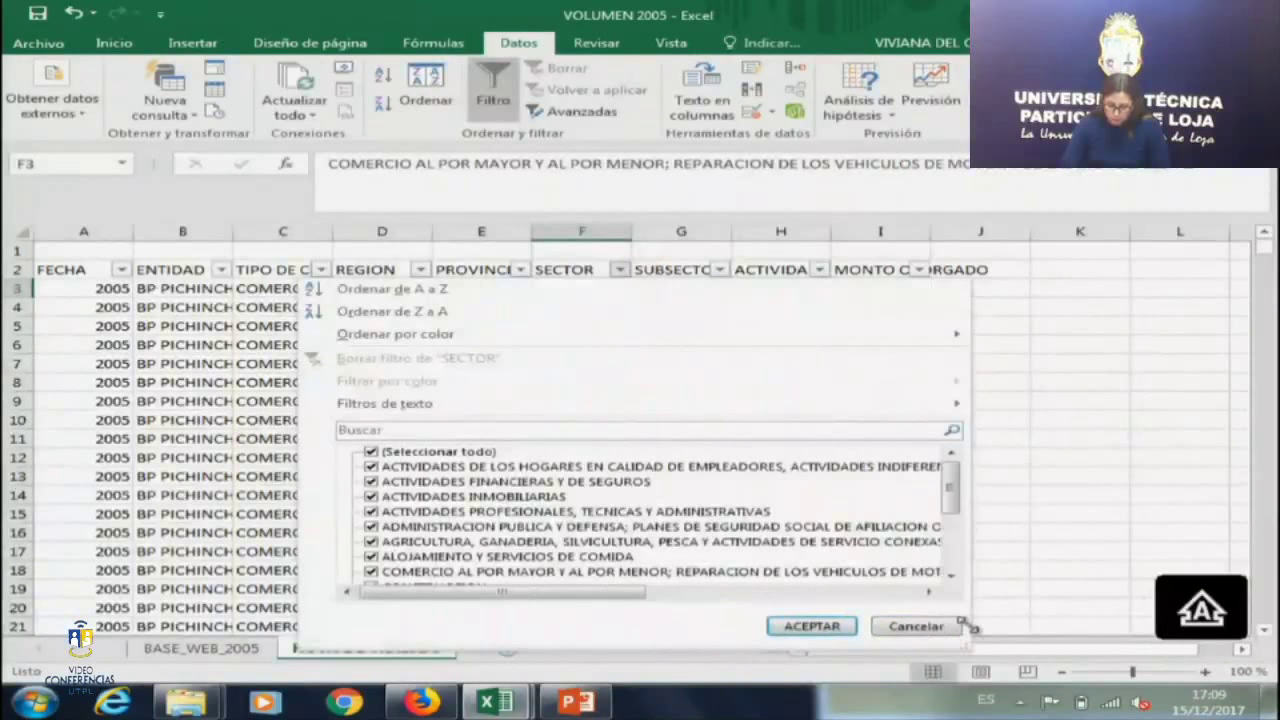
pyautogui.click(971, 451)
pyautogui.moveTo(716, 590); pyautogui.dragTo(1025, 590)
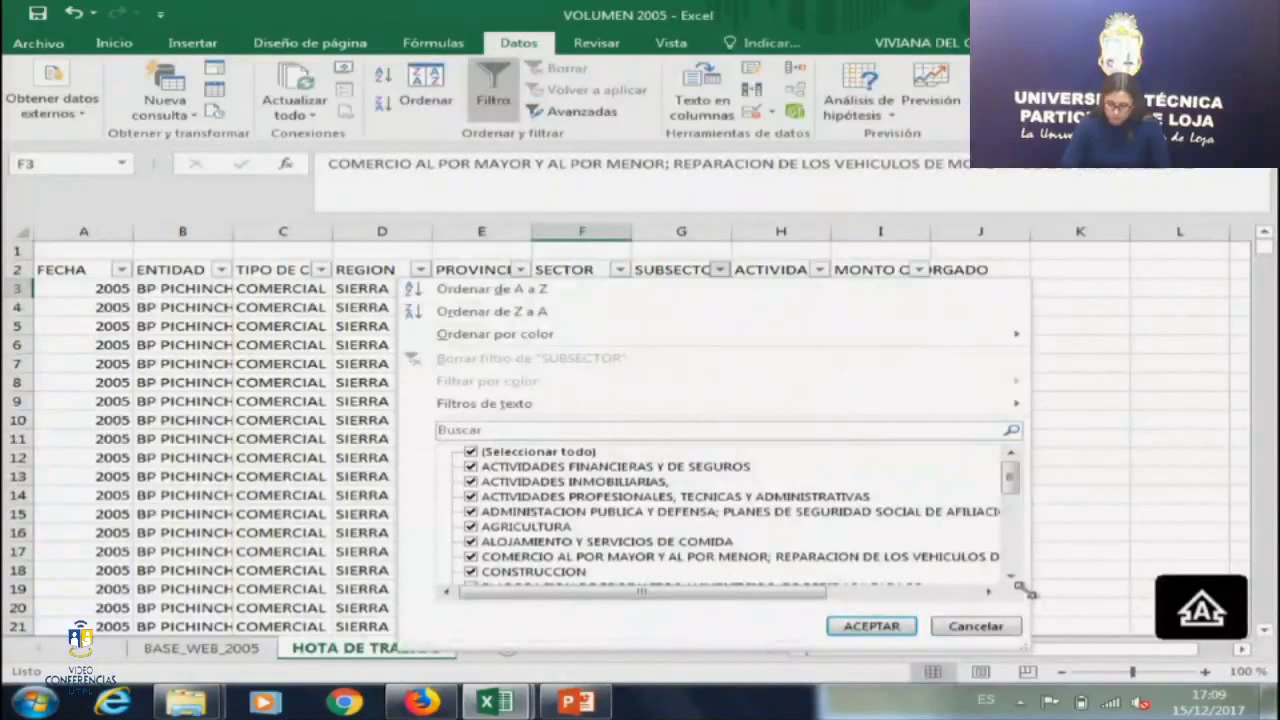
pyautogui.moveTo(1025, 590); pyautogui.dragTo(1014, 587)
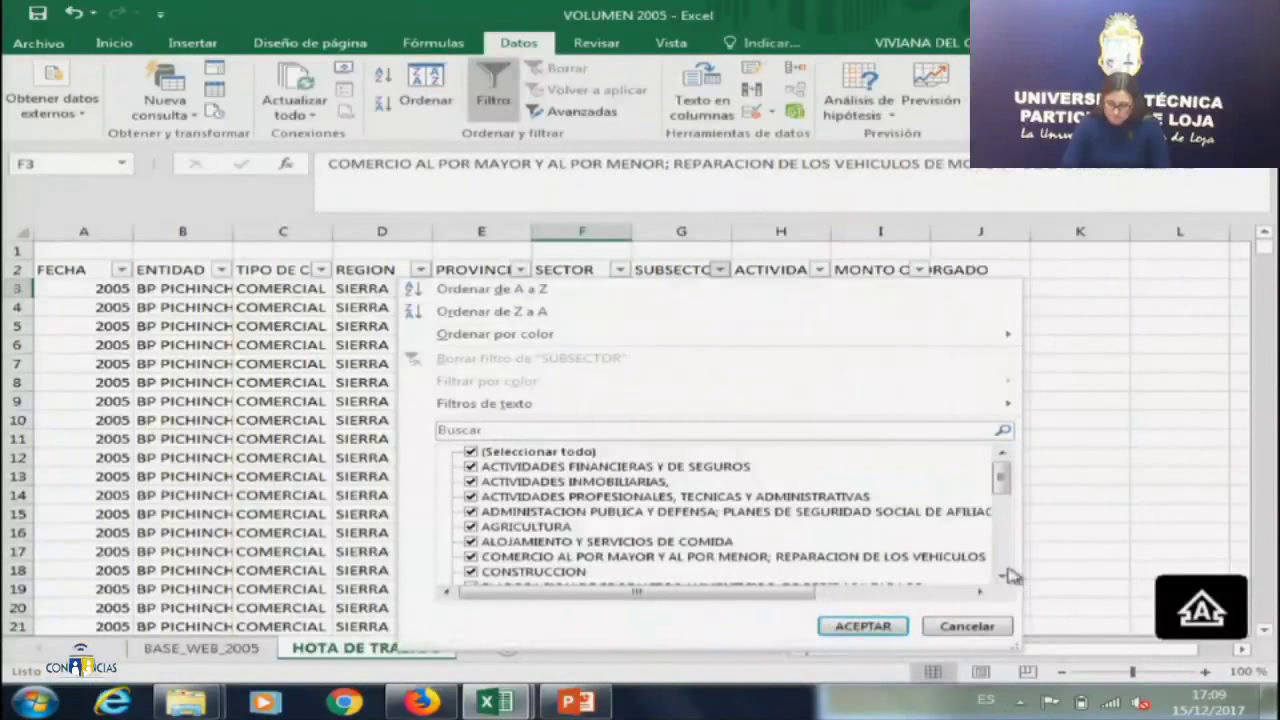
pyautogui.click(1080, 316)
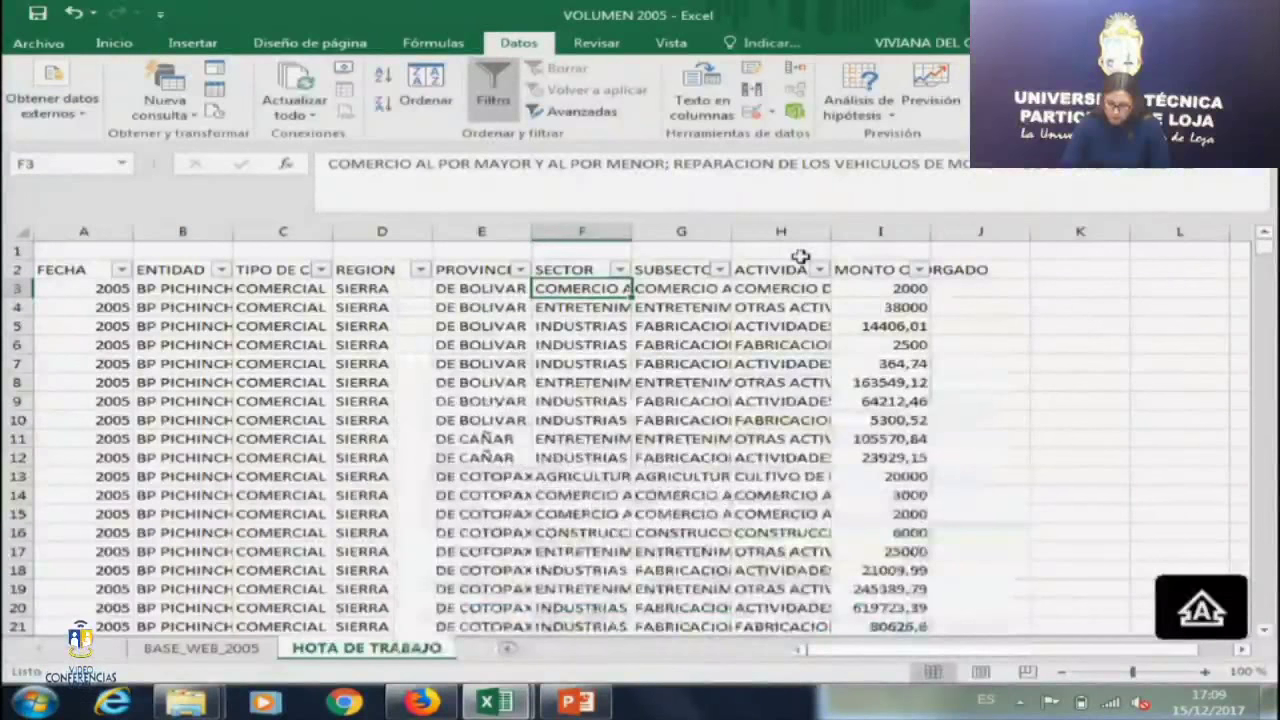
# Browse the full list of ACTIVIDAD filter values, then read the first entries in the SECTOR column.
pyautogui.click(819, 269)
pyautogui.moveTo(828, 650); pyautogui.dragTo(1070, 578)
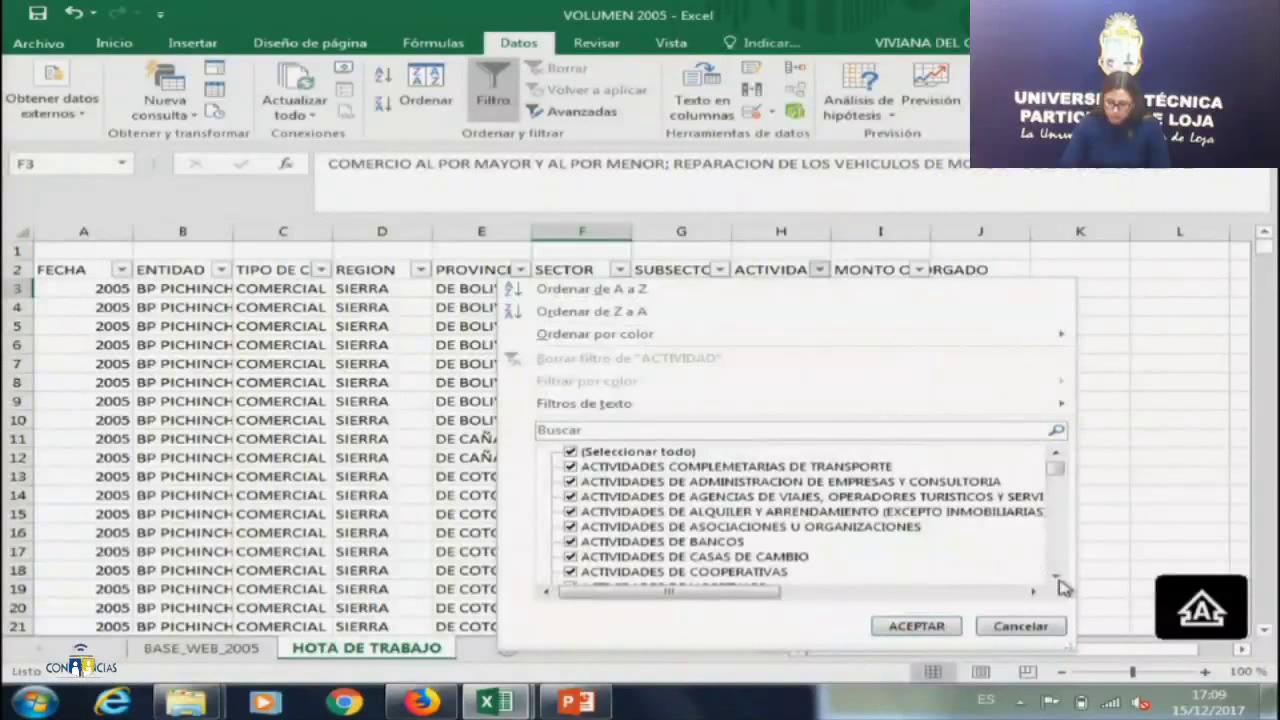
pyautogui.moveTo(1059, 580); pyautogui.dragTo(1059, 580)
pyautogui.moveTo(1052, 481); pyautogui.dragTo(1060, 425)
pyautogui.click(1122, 283)
pyautogui.click(587, 322)
pyautogui.click(581, 307)
pyautogui.click(575, 289)
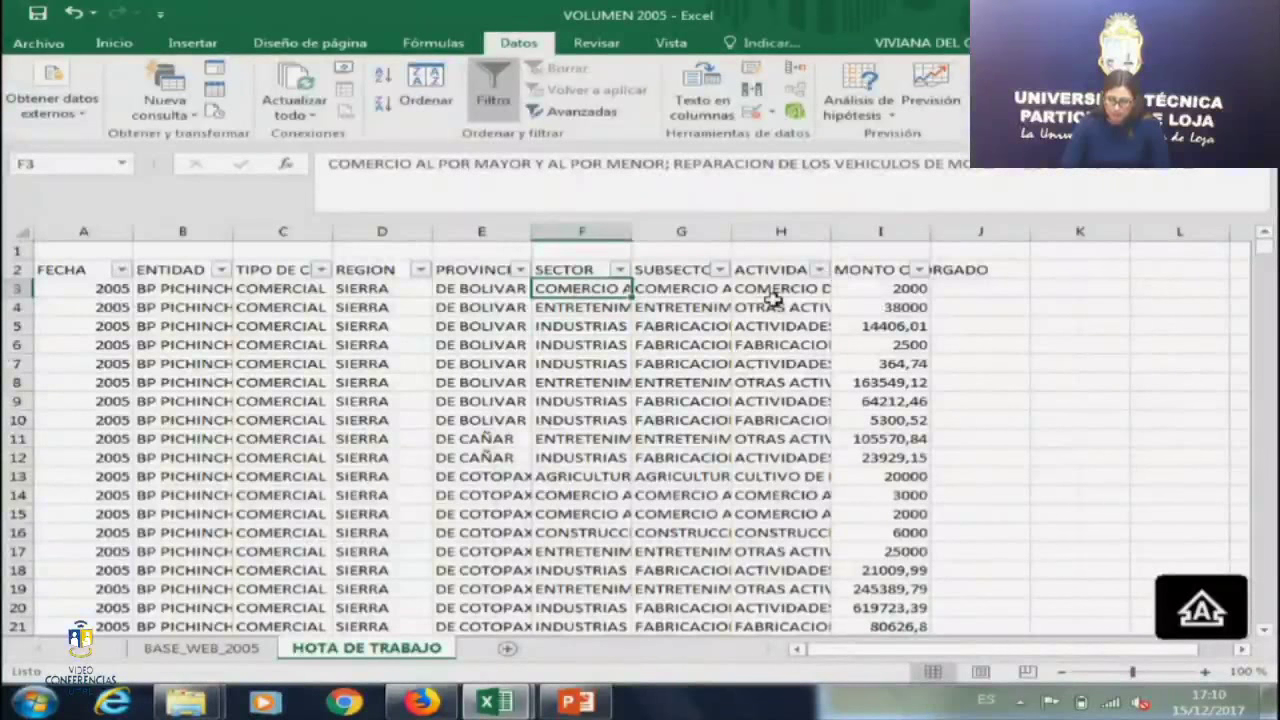
pyautogui.press('Down')
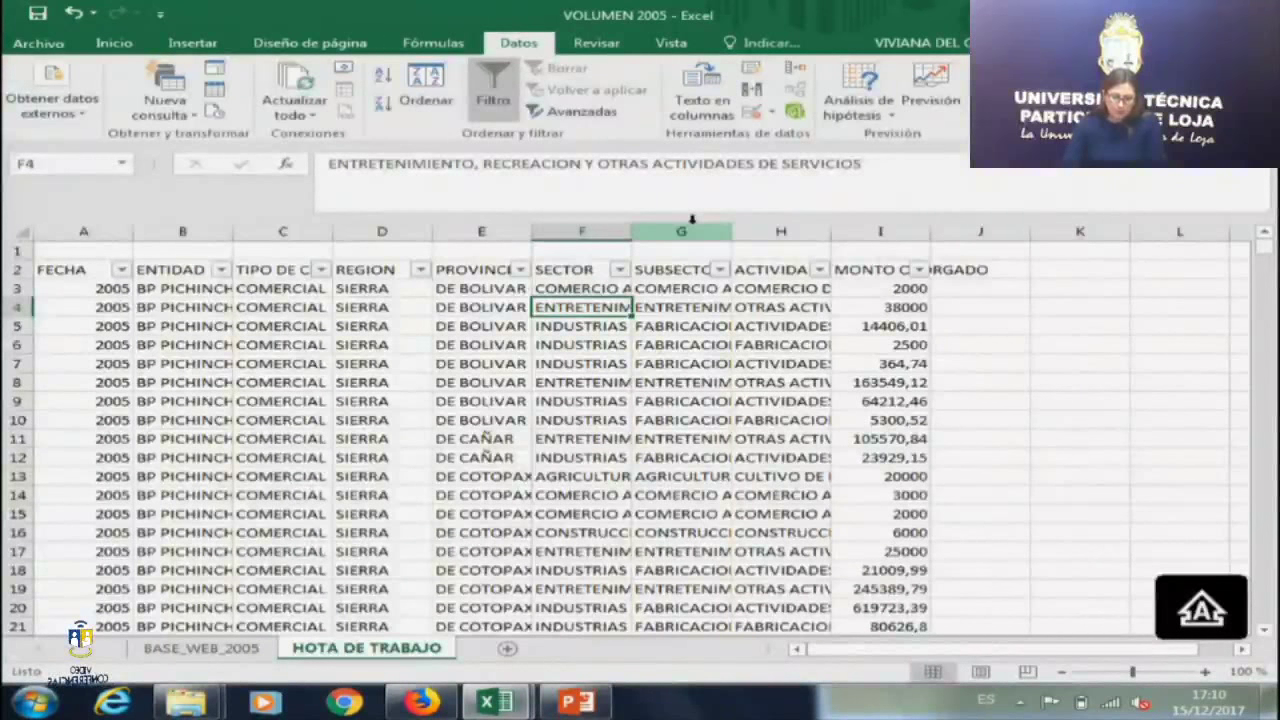
# Delete the SUBSECTOR and ACTIVIDAD columns from the working sheet.
pyautogui.moveTo(691, 218); pyautogui.dragTo(737, 229)
pyautogui.hotkey('ctrl', '-')
pyautogui.click(693, 360)
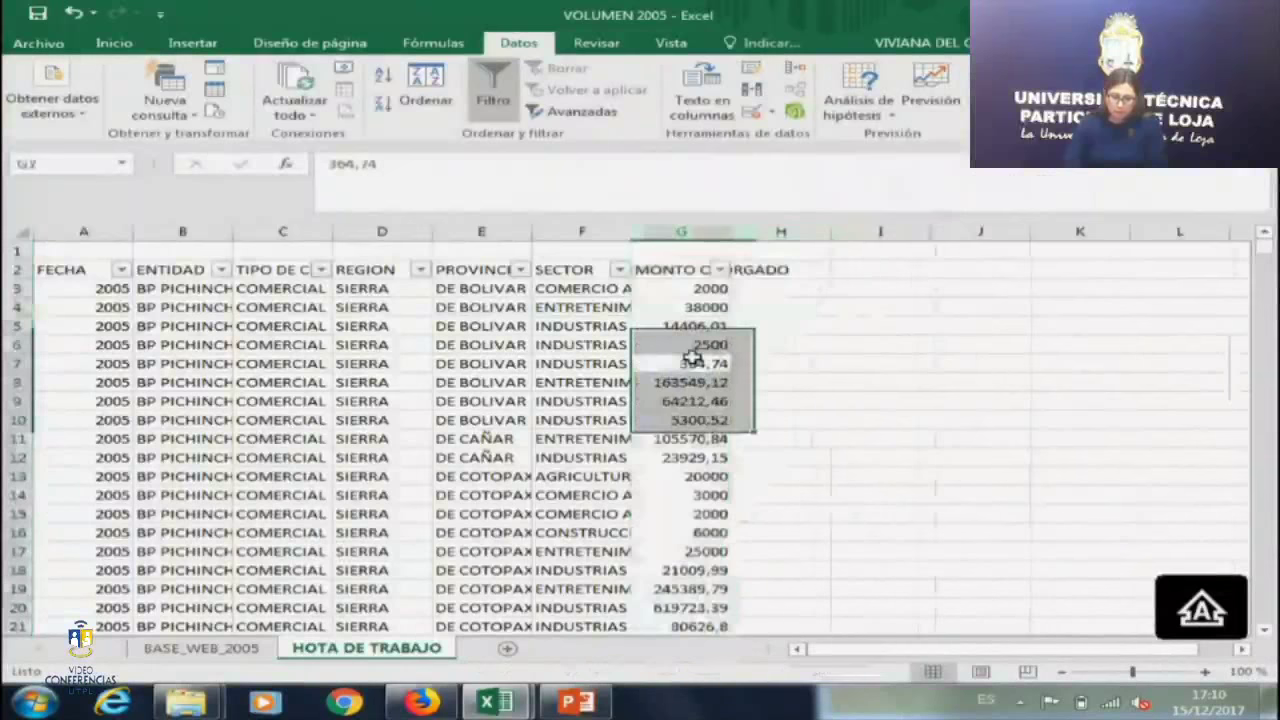
pyautogui.click(693, 360)
# Review the remaining columns of the working sheet one by one, from FECHA through ENTIDAD, TIPO DE CREDITO, REGION and PROVINCIA to SECTOR.
pyautogui.press('Left')
pyautogui.press('Left')
pyautogui.press('Left')
pyautogui.press('Left')
pyautogui.press('Left')
pyautogui.press('Left')
pyautogui.press('Up')
pyautogui.press('Up')
pyautogui.press('Down')
pyautogui.press('Down')
pyautogui.press('Down')
pyautogui.press('Down')
pyautogui.press('Down')
pyautogui.press('Down')
pyautogui.press('Down')
pyautogui.press('Down')
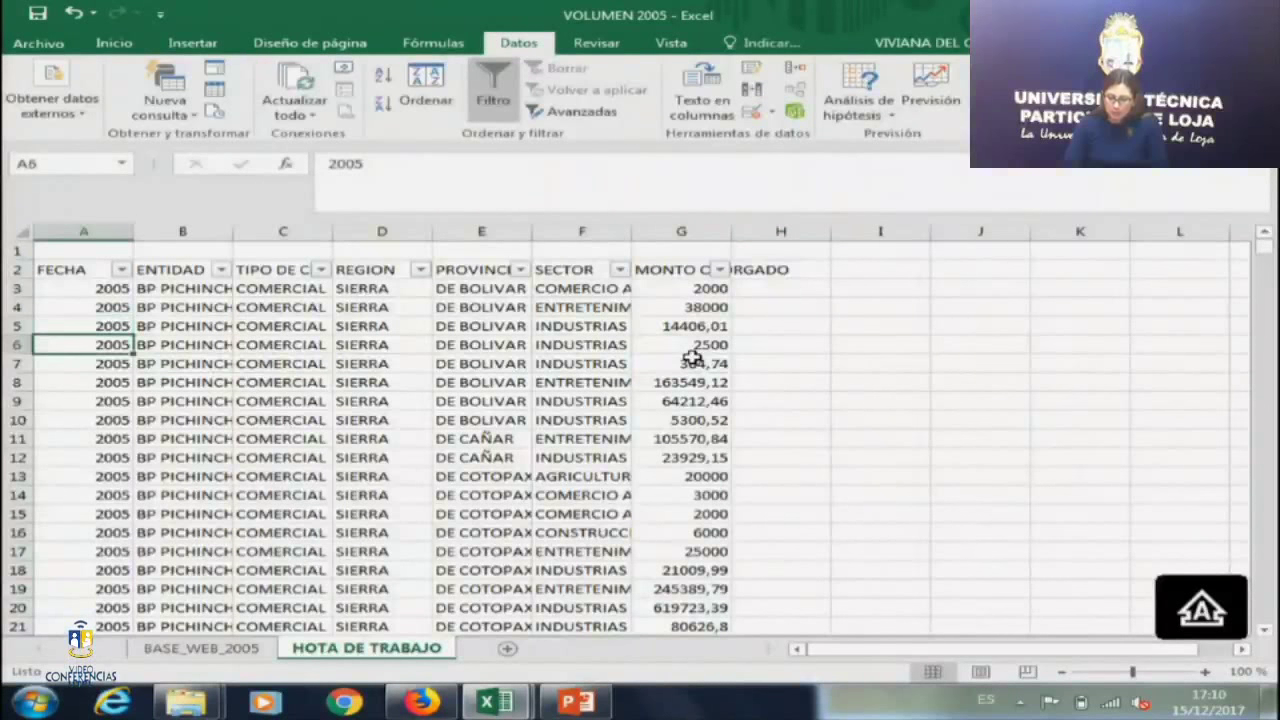
pyautogui.hotkey('ctrl', 'Up')
pyautogui.press('Right')
pyautogui.press('Down')
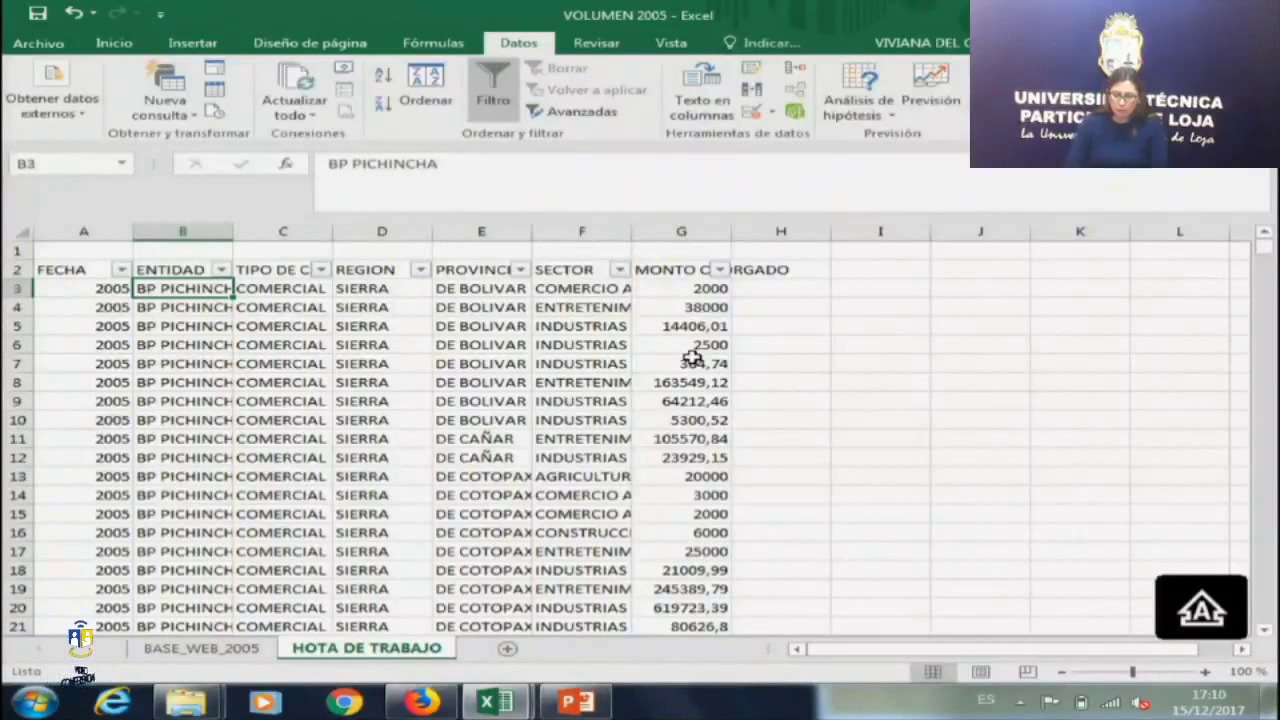
pyautogui.press('Right')
pyautogui.press('Up')
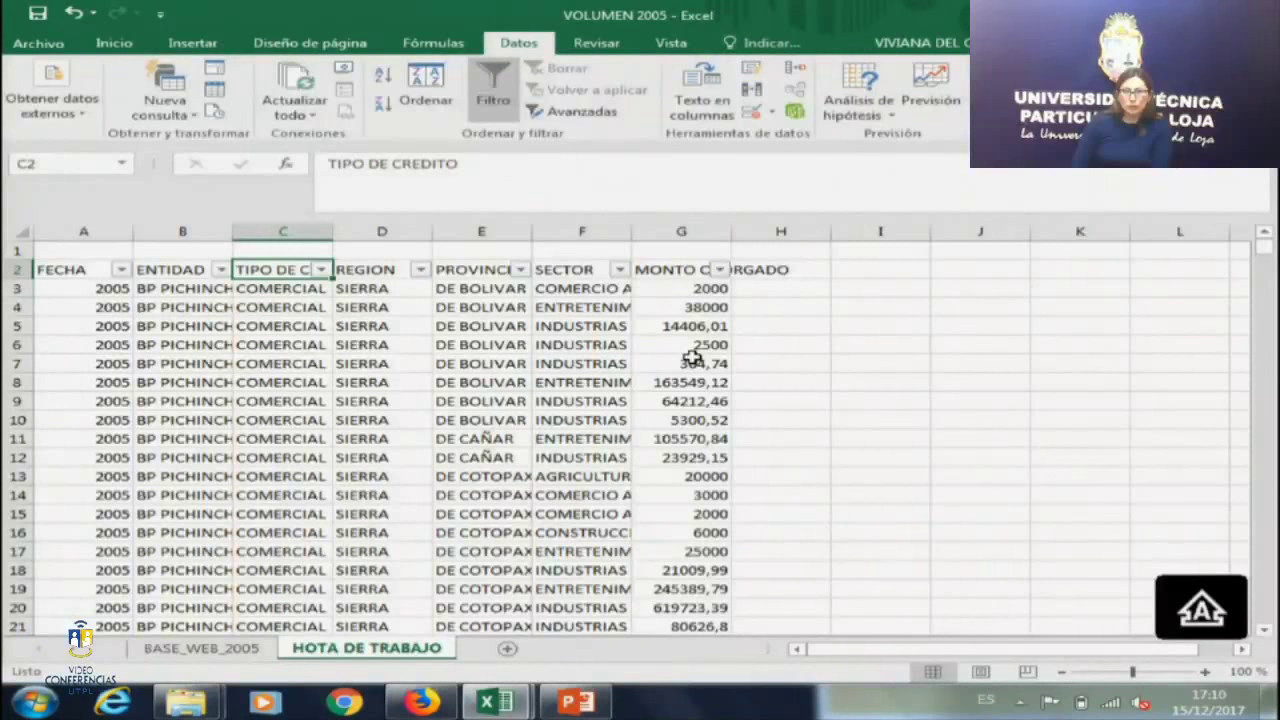
pyautogui.press('Right')
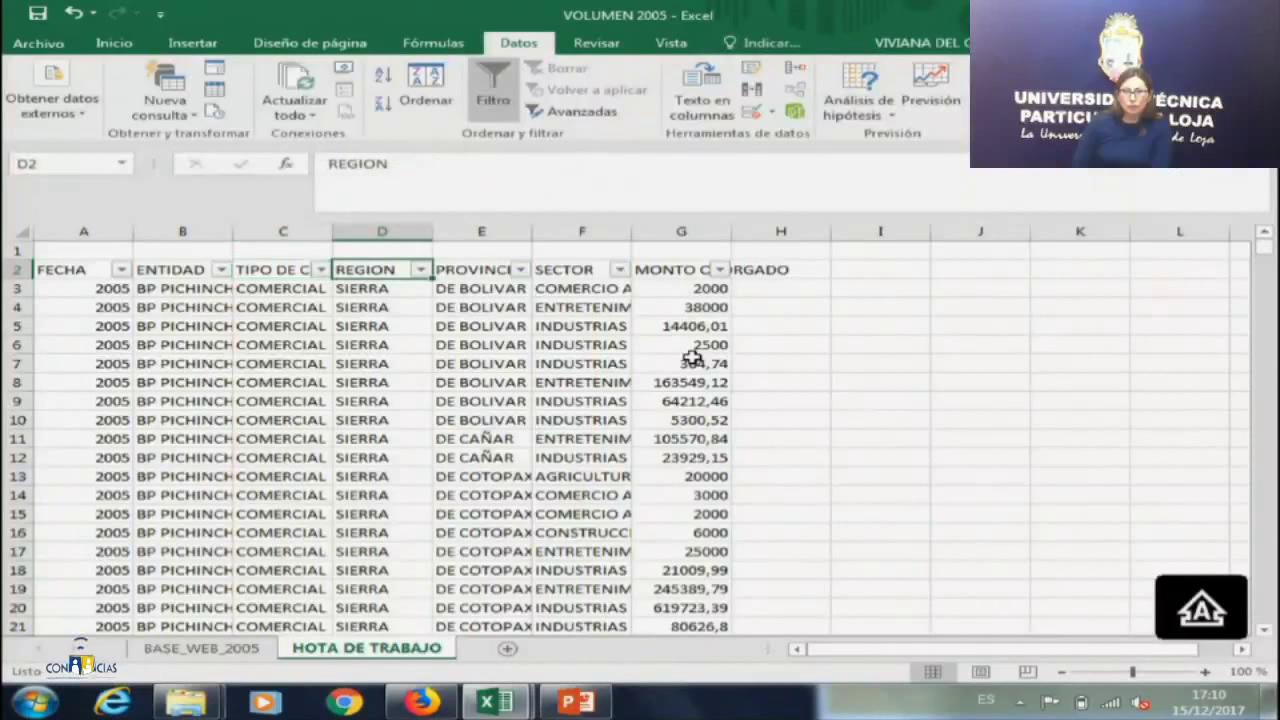
pyautogui.press('Right')
pyautogui.press('Right')
pyautogui.press('Right')
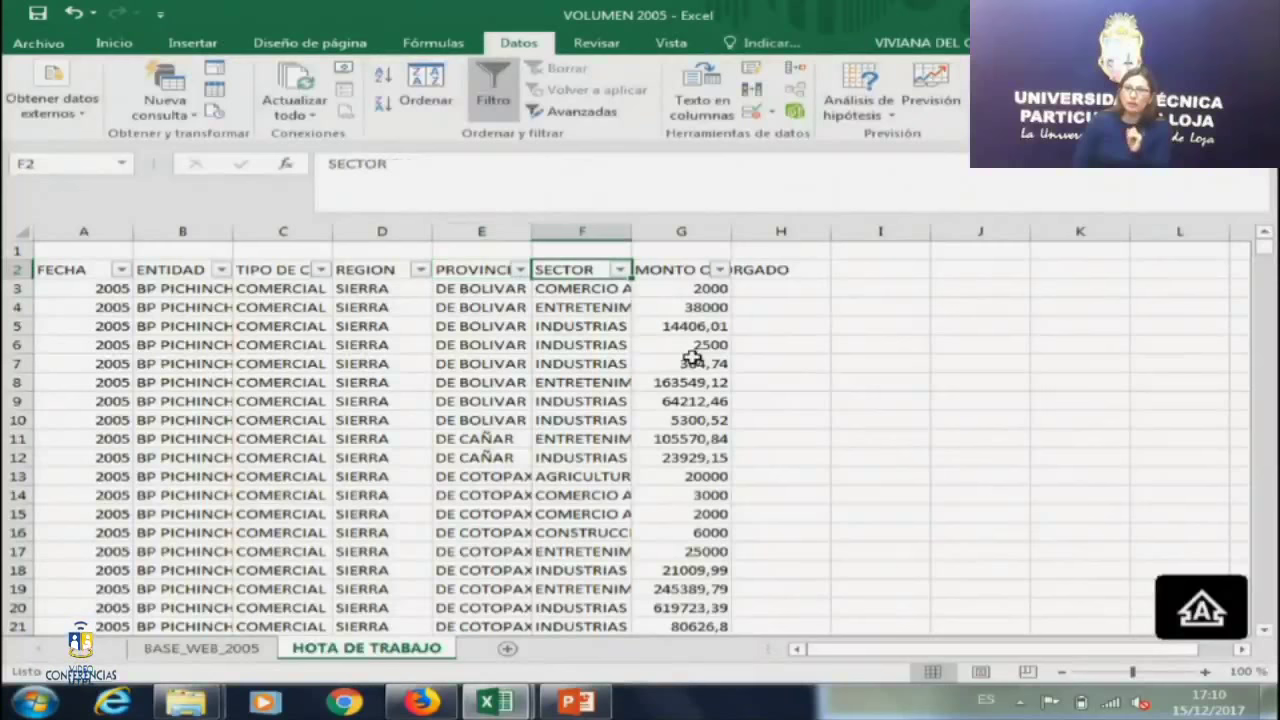
# Remove the filter from the header row of the working sheet.
pyautogui.click(108, 269)
pyautogui.moveTo(108, 269); pyautogui.dragTo(640, 269)
pyautogui.hotkey('ctrl', 'shift', 'l')
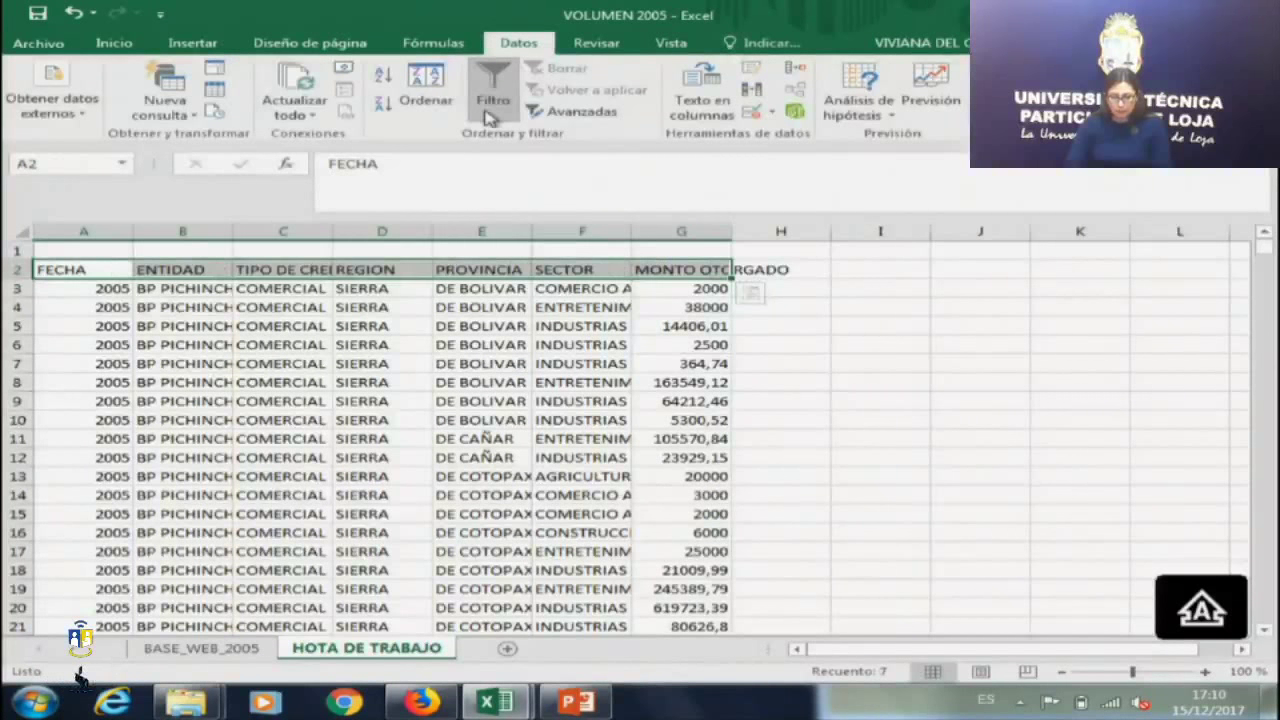
pyautogui.click(818, 391)
# Make the header cells from FECHA to MONTO OTORGADO in row 2 bold.
pyautogui.click(660, 269)
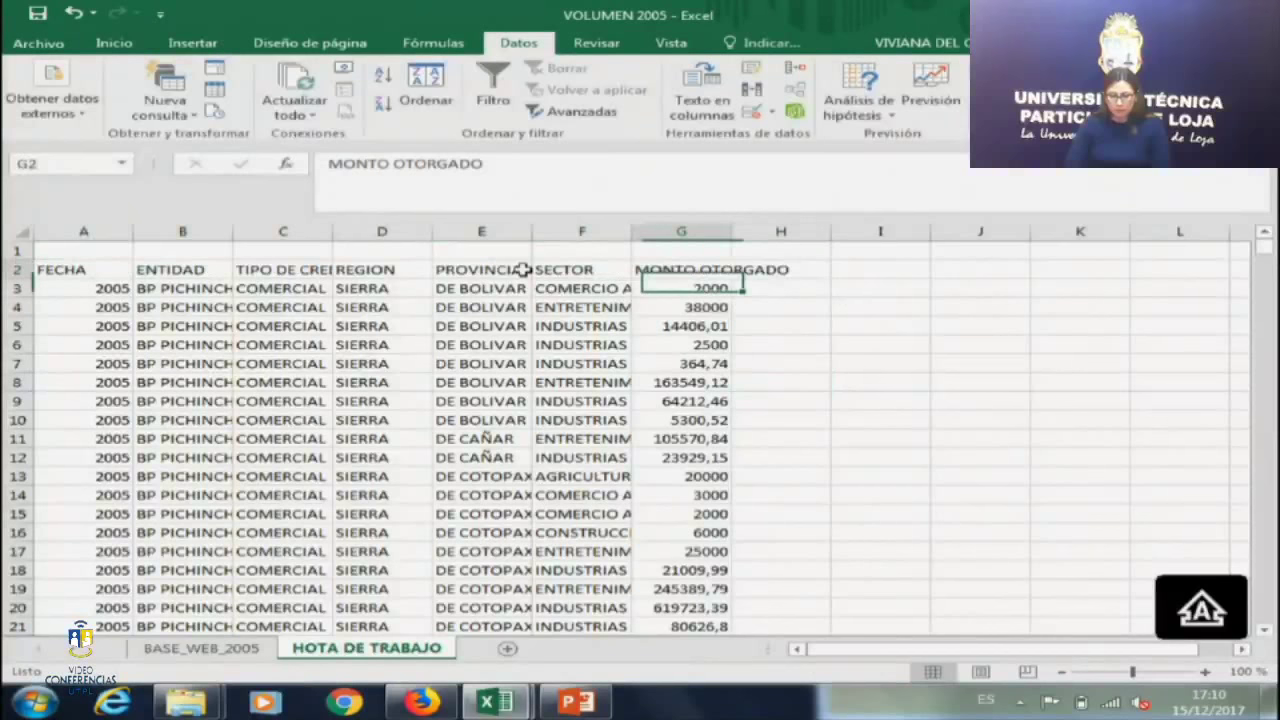
pyautogui.moveTo(660, 269); pyautogui.dragTo(100, 269)
pyautogui.click(113, 43)
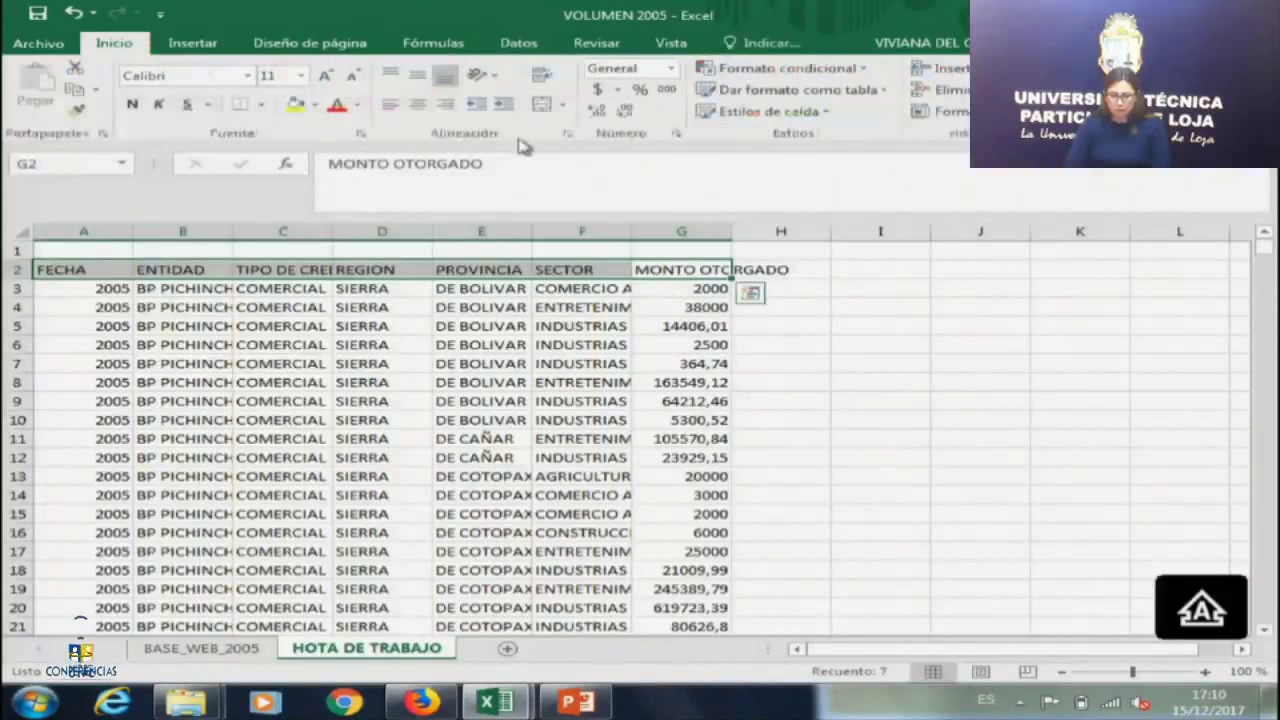
pyautogui.click(131, 104)
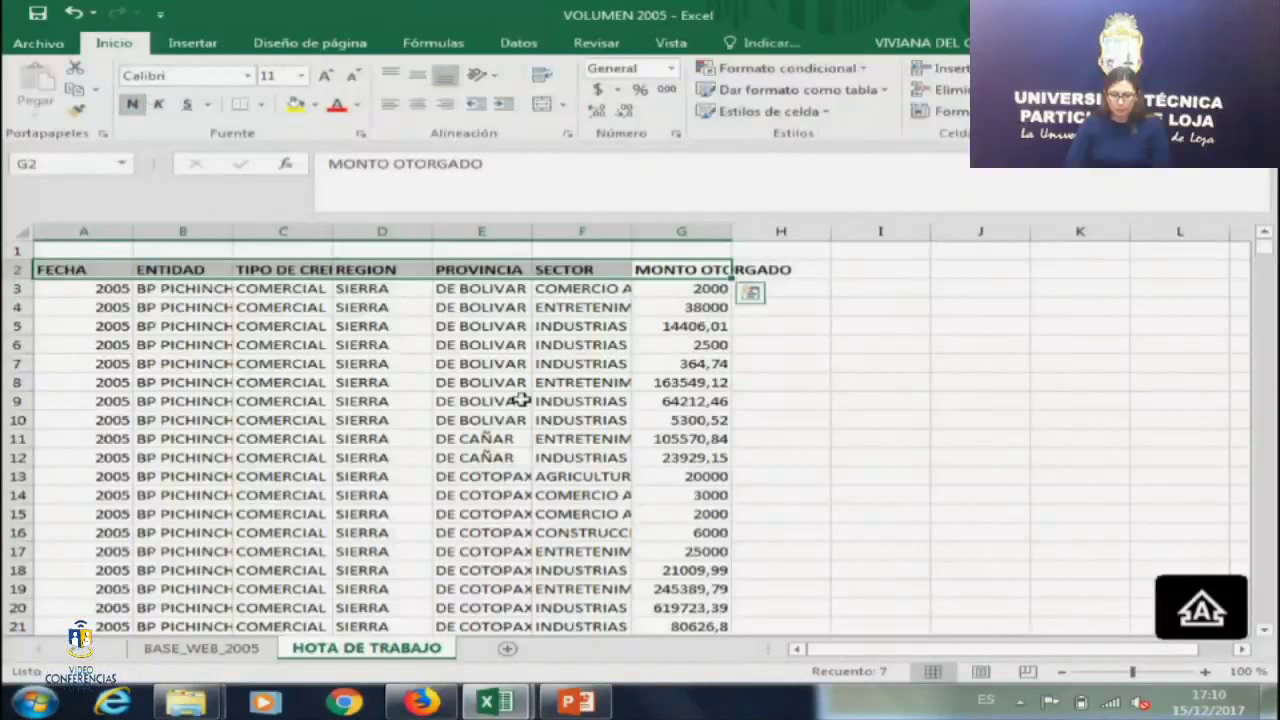
pyautogui.click(500, 401)
# Start a pivot table located at the empty cell J3 of the HOTA DE TRABAJO sheet.
pyautogui.click(306, 276)
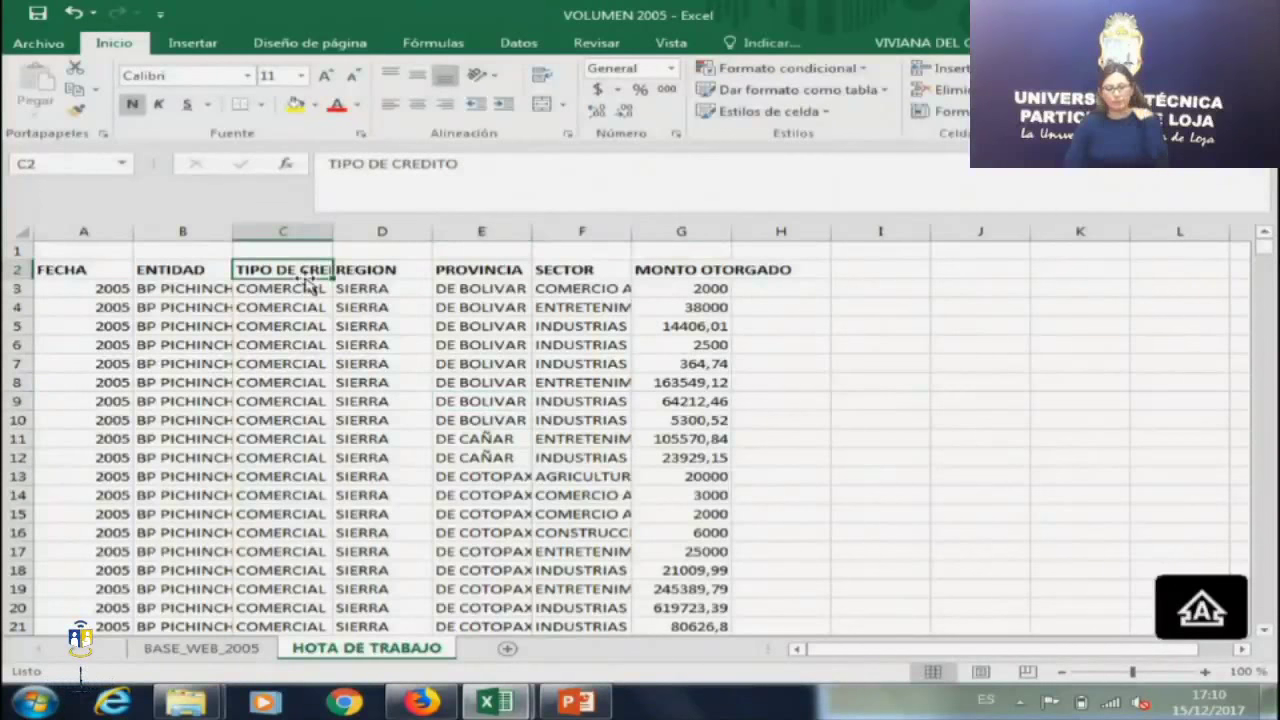
pyautogui.press('Right')
pyautogui.press('Right')
pyautogui.press('Right')
pyautogui.press('Right')
pyautogui.press('Right')
pyautogui.press('Right')
pyautogui.press('Right')
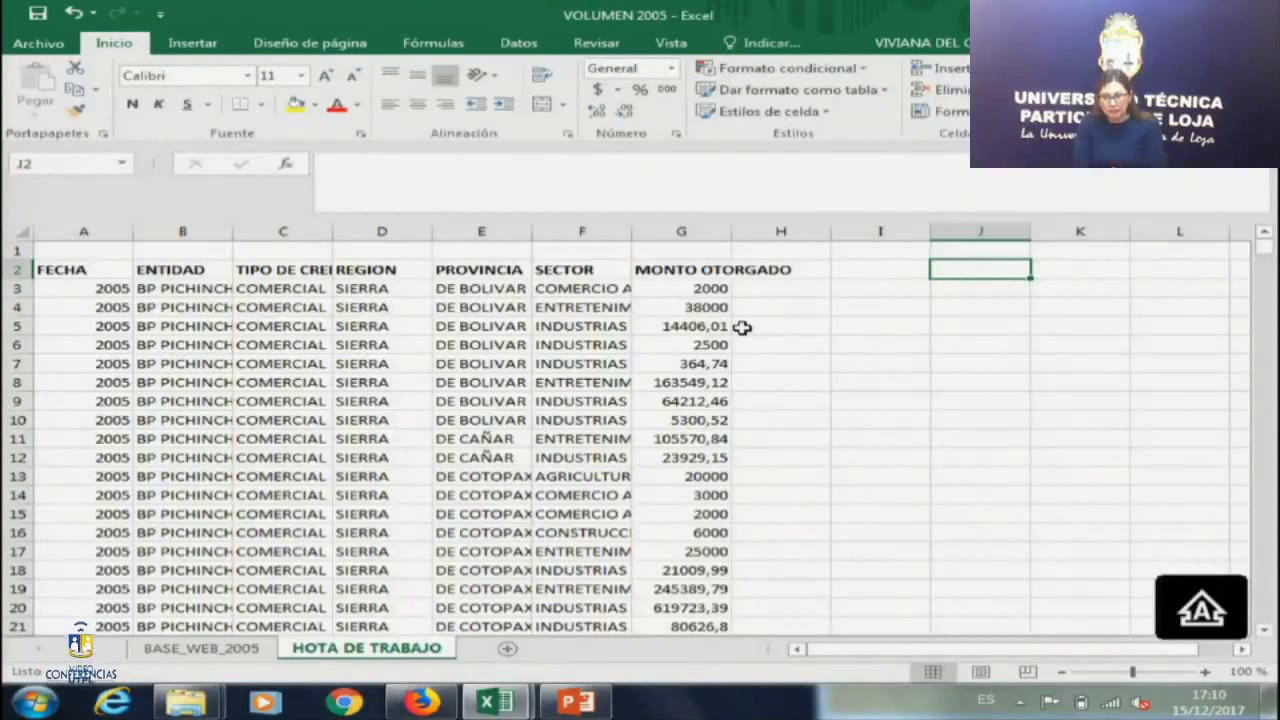
pyautogui.click(972, 288)
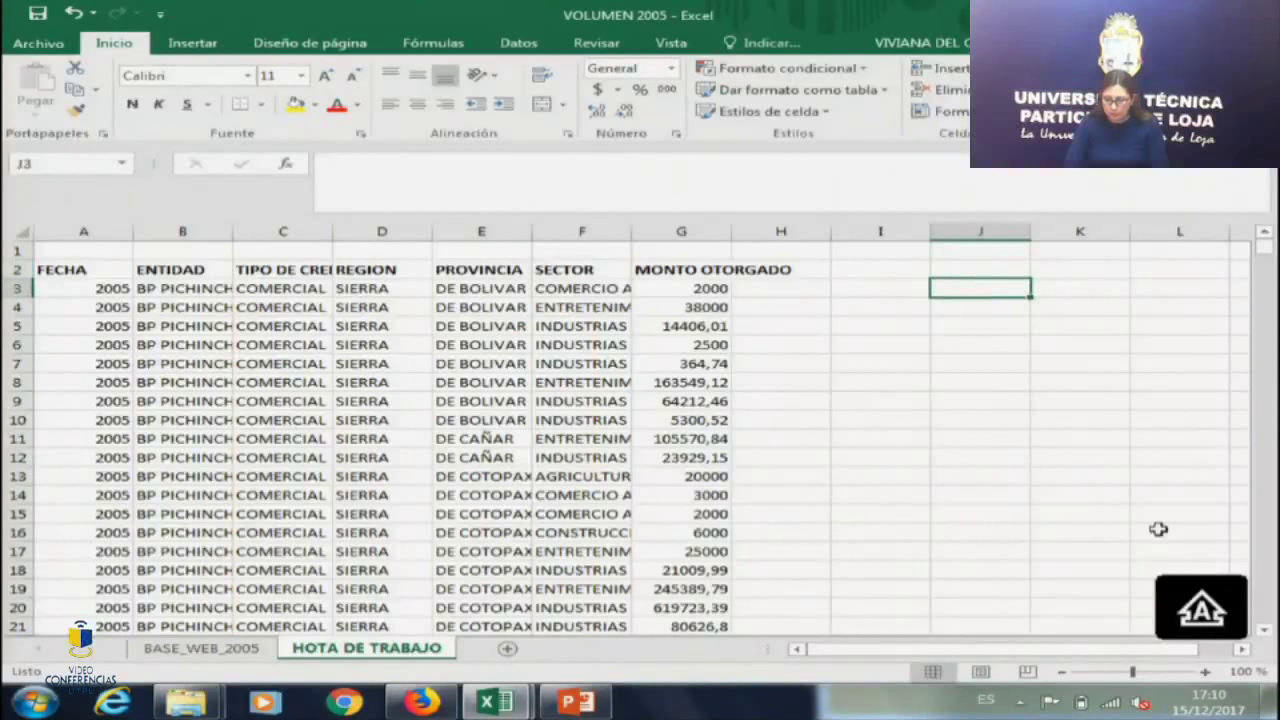
pyautogui.moveTo(998, 650); pyautogui.dragTo(1033, 655)
pyautogui.click(178, 45)
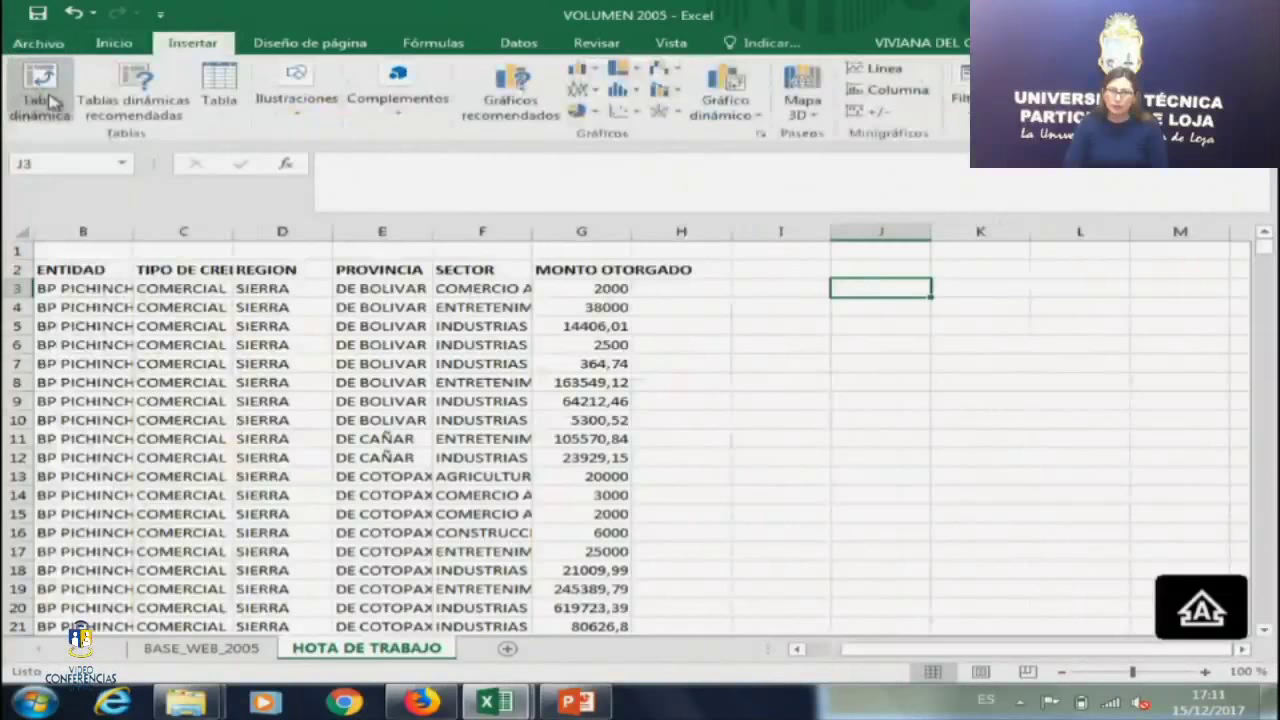
pyautogui.click(52, 103)
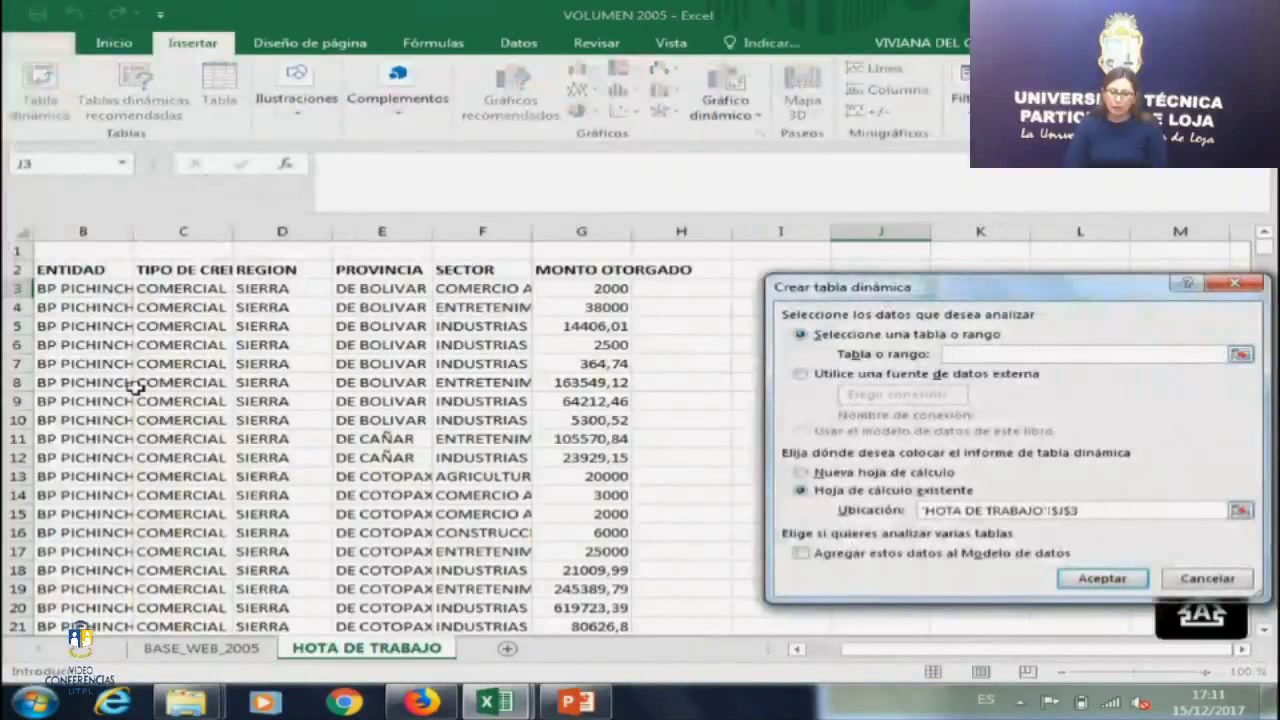
# Set the pivot table's source range to A2:G6758 of HOTA DE TRABAJO and create it on the existing sheet.
pyautogui.click(62, 272)
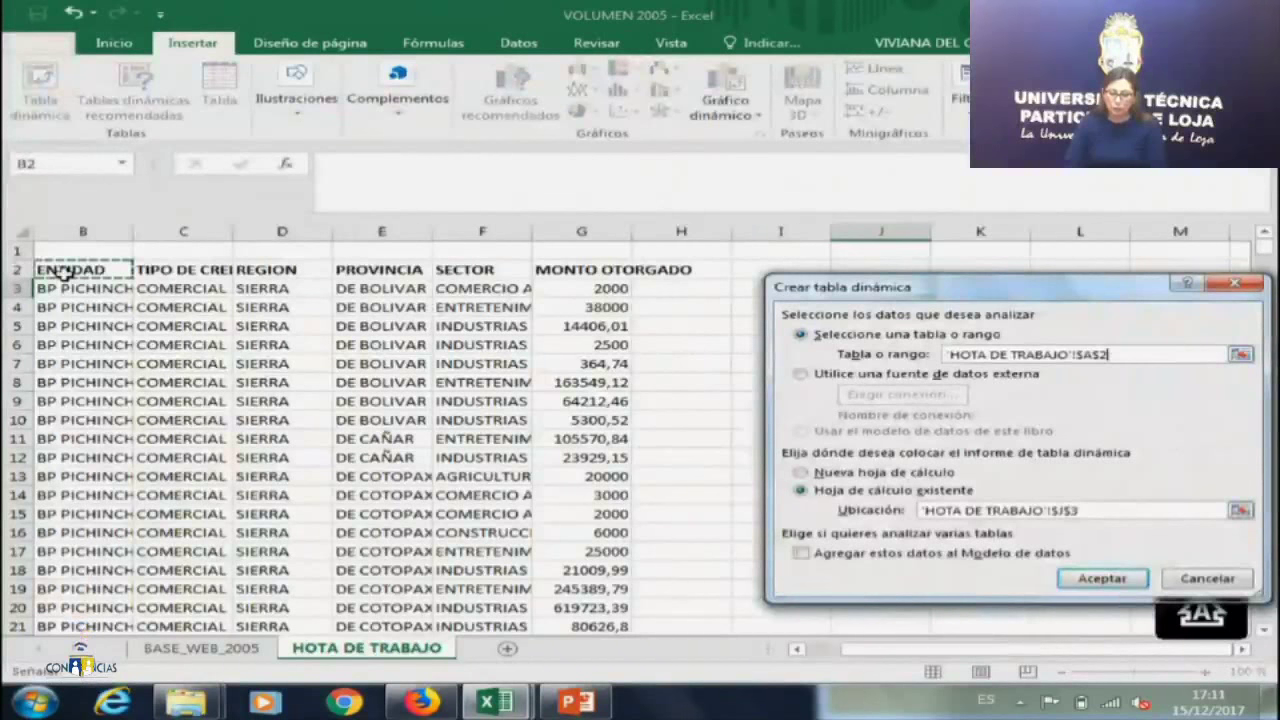
pyautogui.press('Left')
pyautogui.hotkey('ctrl', 'shift', 'Right')
pyautogui.hotkey('shift', 'Down')
pyautogui.hotkey('shift', 'Down')
pyautogui.hotkey('ctrl', 'shift', 'Down')
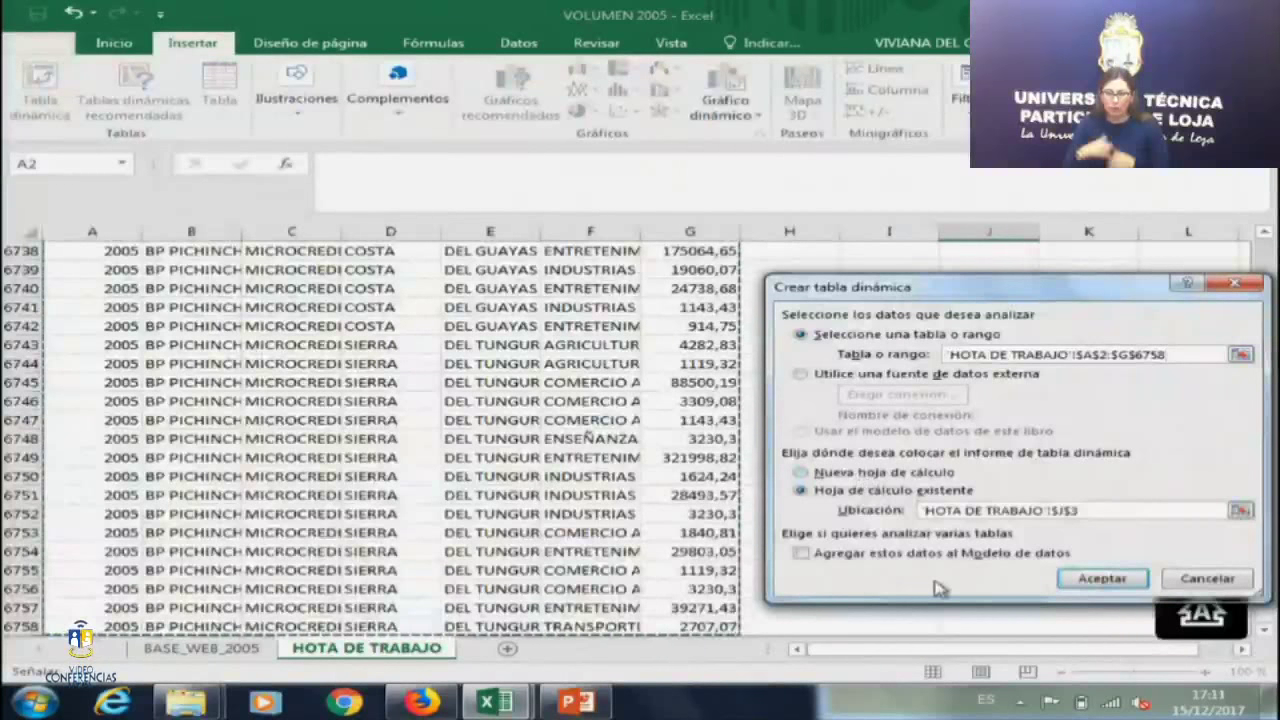
pyautogui.click(1103, 580)
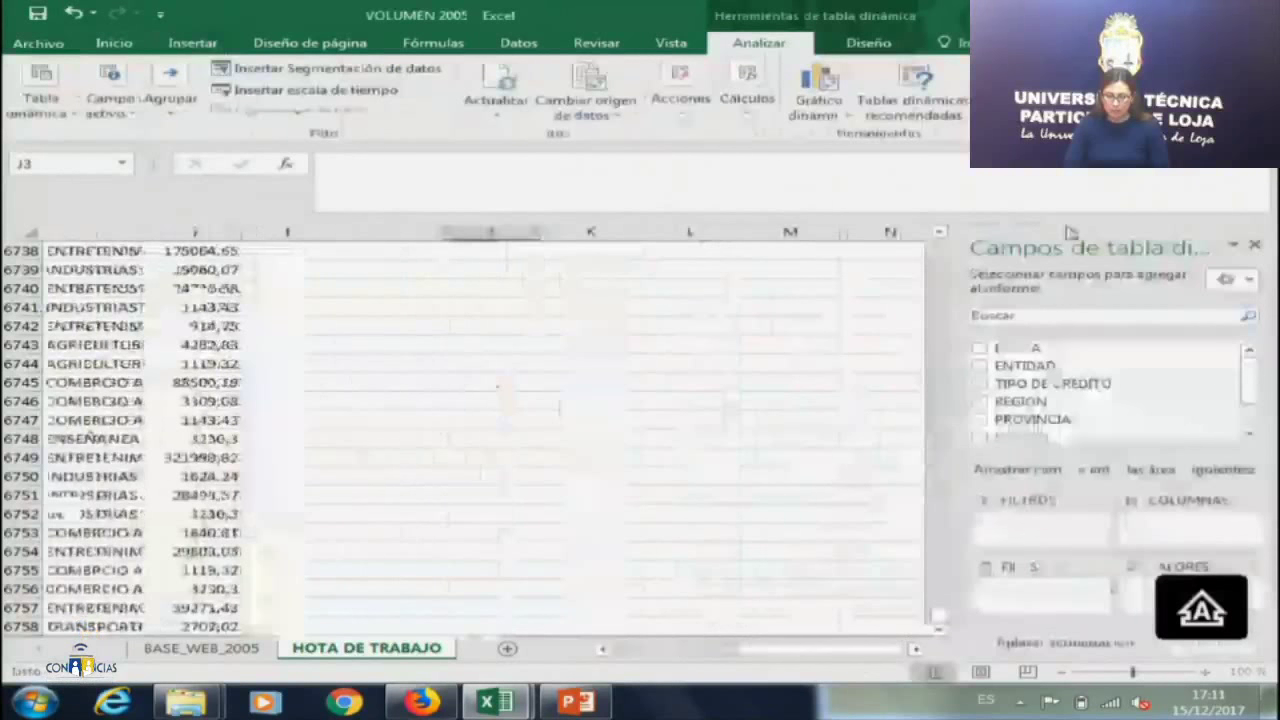
# Place TIPO DE CREDITO in the pivot table's columns and PROVINCIA in its rows.
pyautogui.moveTo(941, 617); pyautogui.dragTo(951, 266)
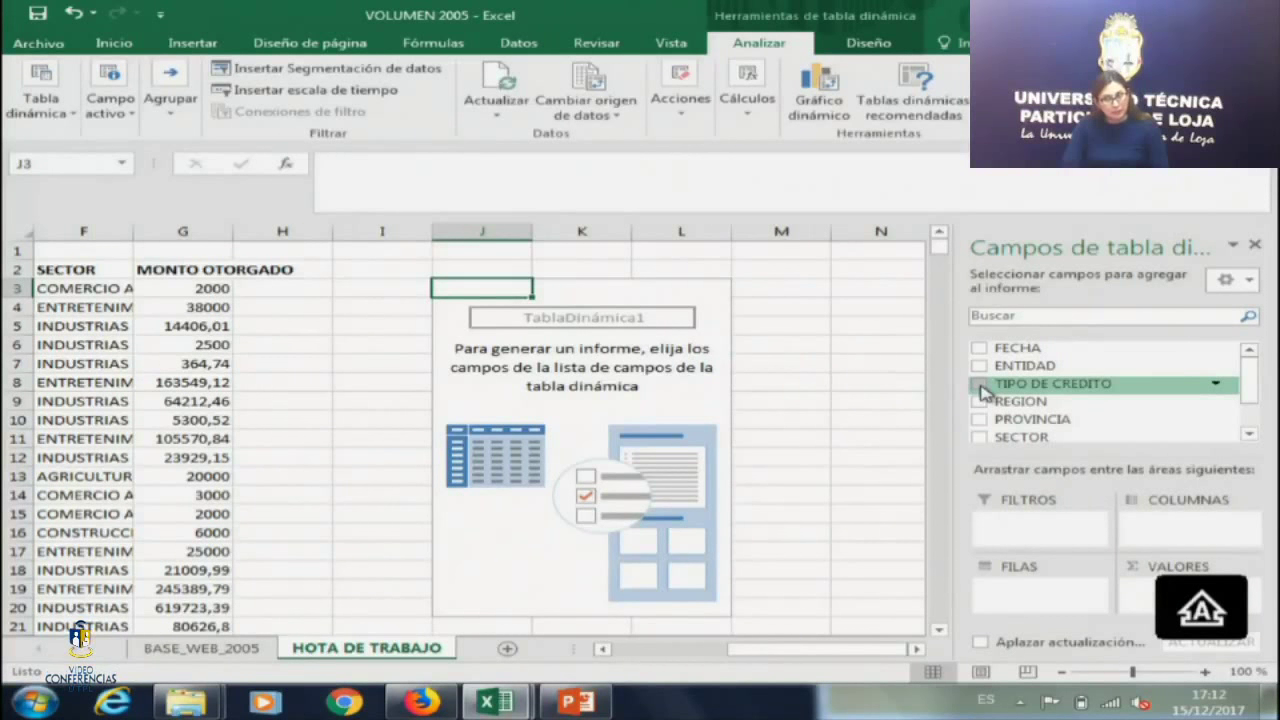
pyautogui.moveTo(983, 392); pyautogui.dragTo(1188, 527)
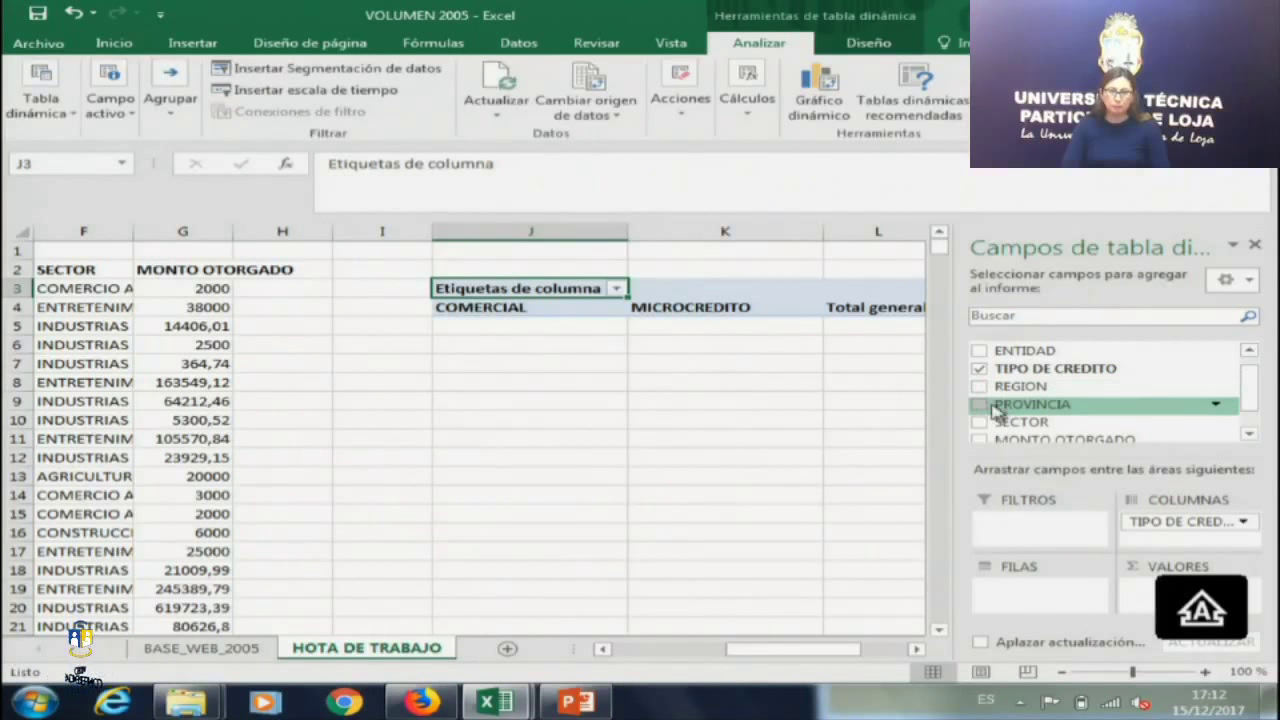
pyautogui.moveTo(983, 407); pyautogui.dragTo(1040, 590)
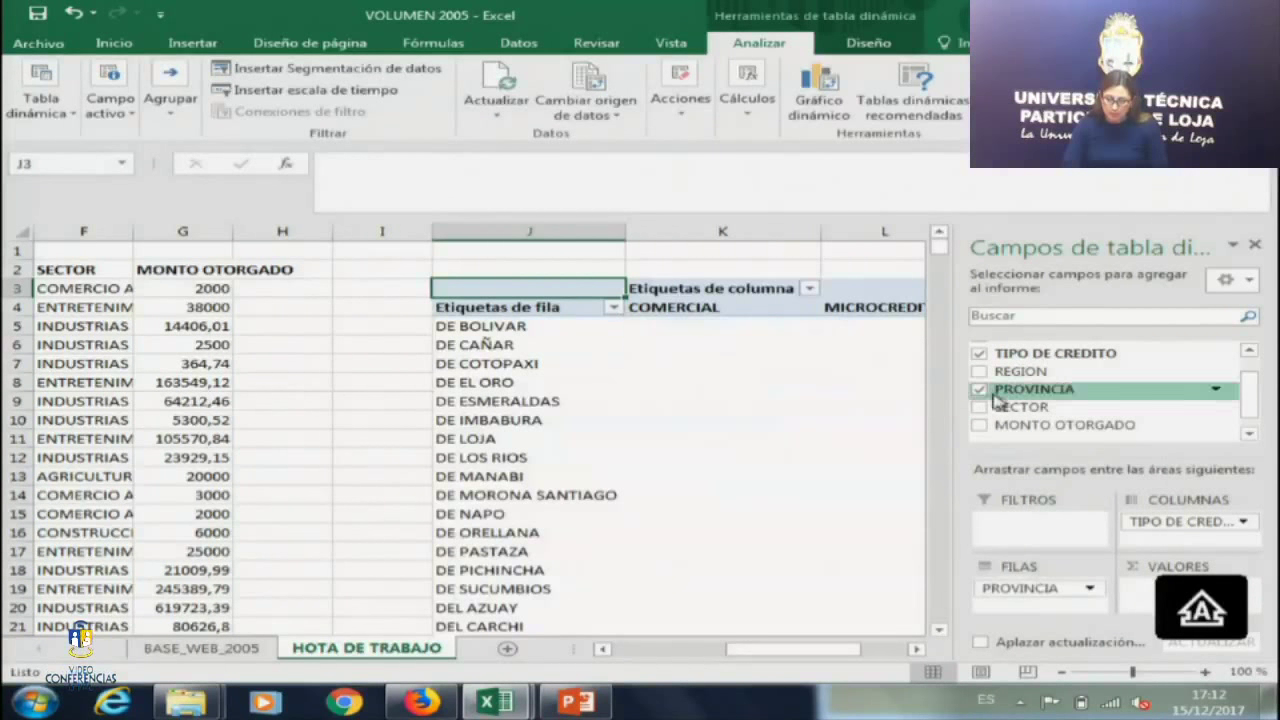
# Add MONTO OTORGADO to the pivot table's values as a sum.
pyautogui.moveTo(1017, 433); pyautogui.dragTo(1190, 590)
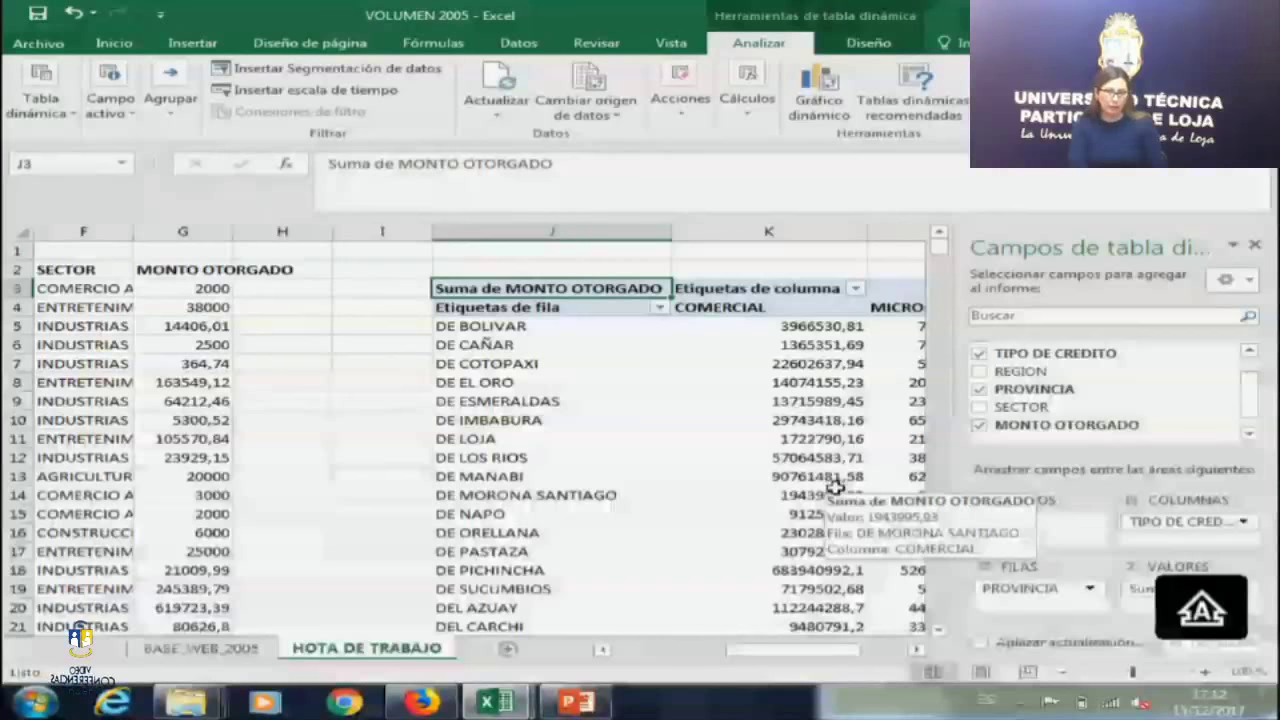
# Examine the amounts granted per province in the COMERCIAL, MICROCREDITO and Total general columns of the pivot table.
pyautogui.press('Down')
pyautogui.press('Down')
pyautogui.press('Right')
pyautogui.press('Right')
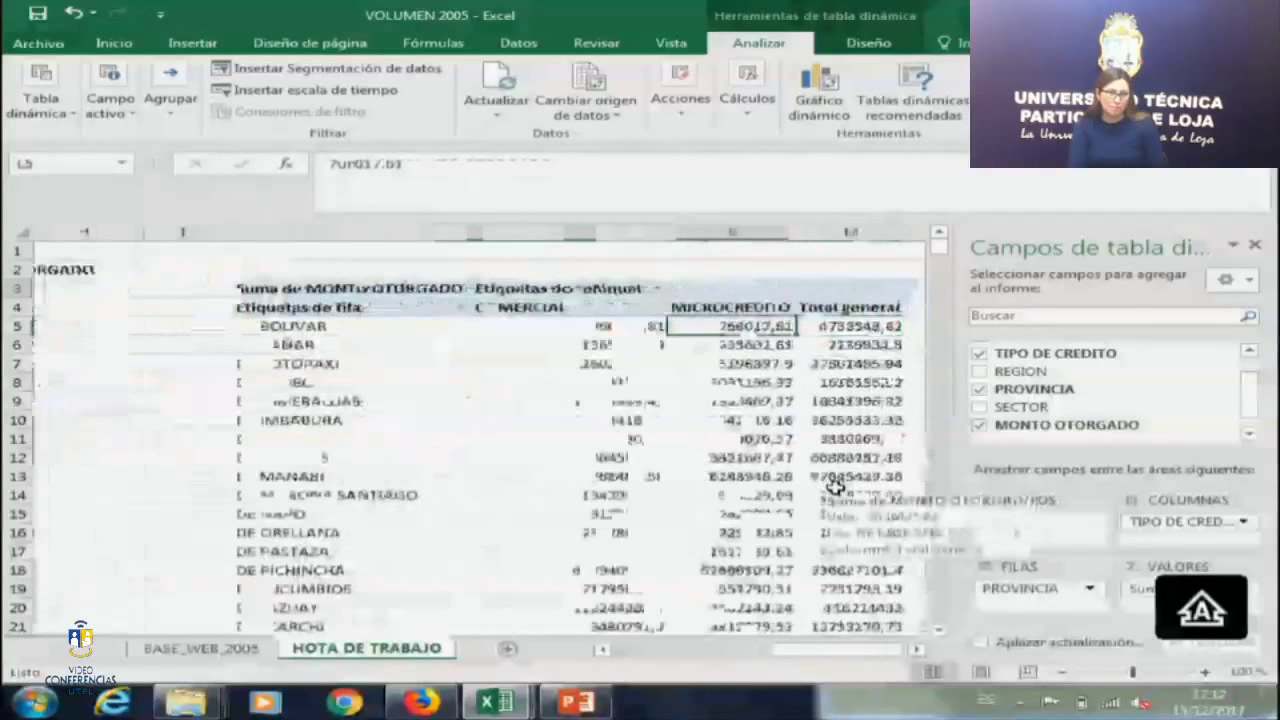
pyautogui.press('Left')
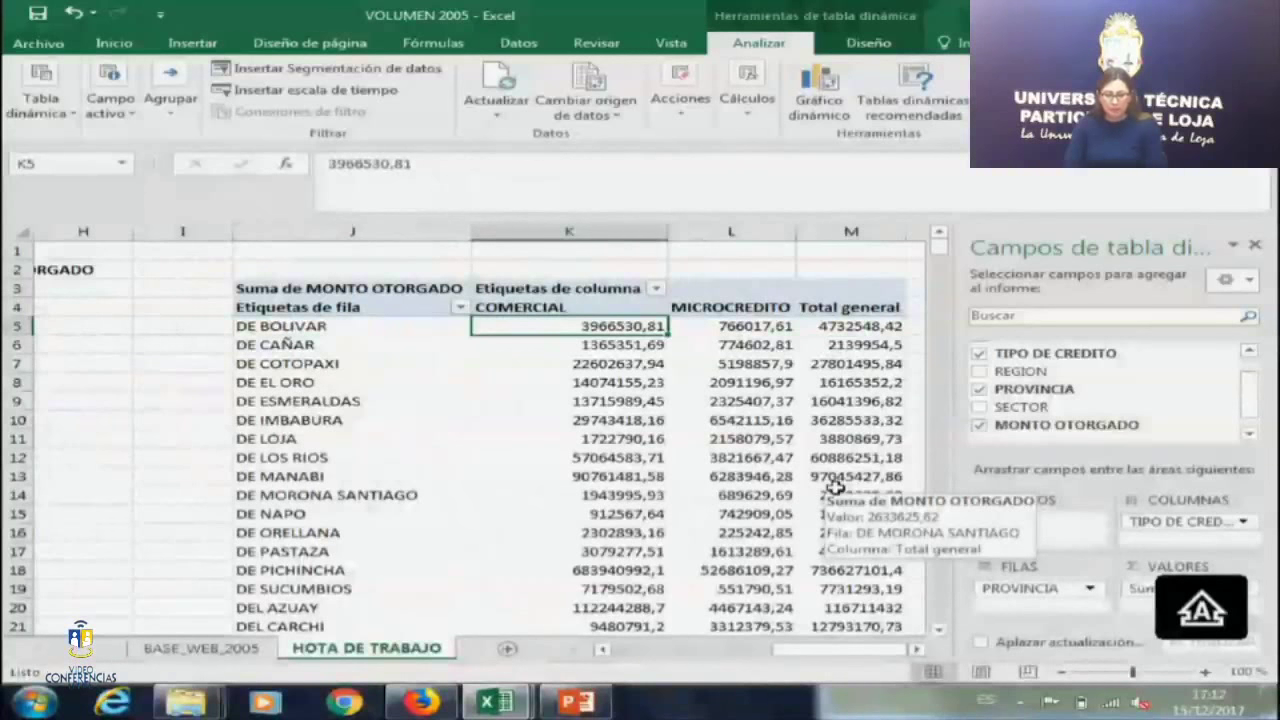
pyautogui.press('Down')
pyautogui.press('Down')
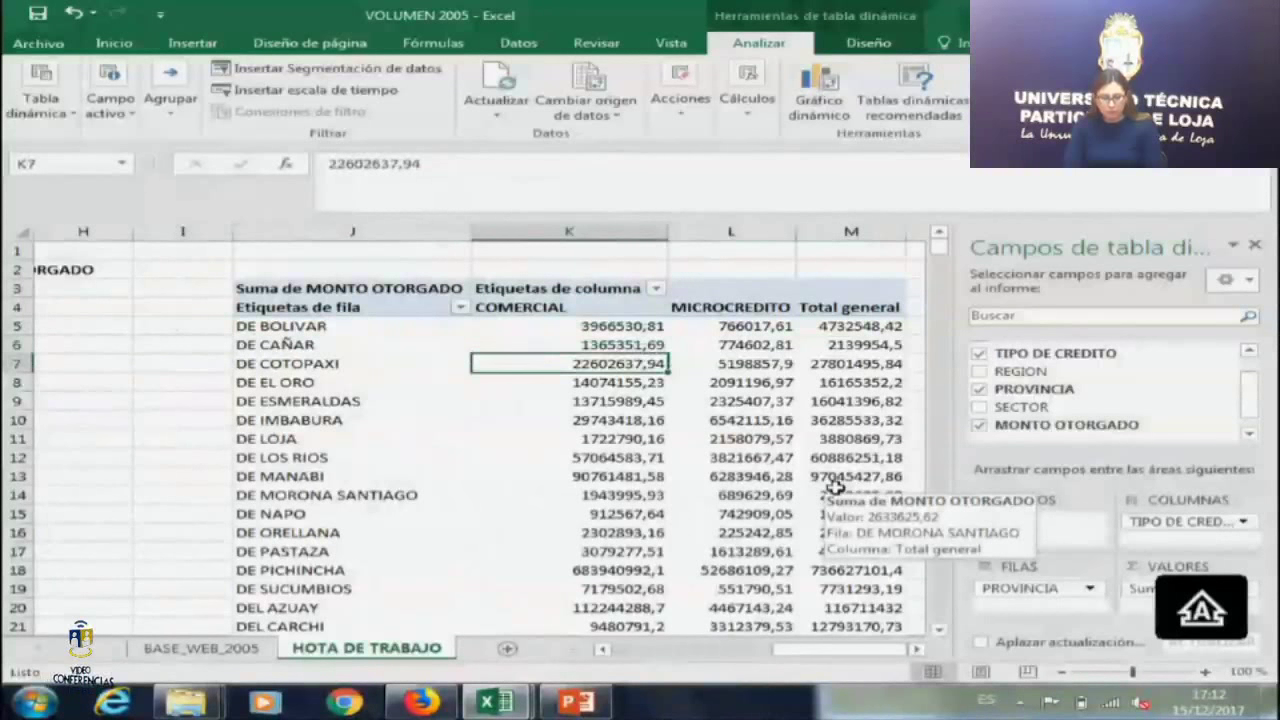
pyautogui.press('Down')
pyautogui.press('Down')
pyautogui.press('Right')
pyautogui.press('Up')
pyautogui.press('Up')
pyautogui.press('Up')
pyautogui.press('Up')
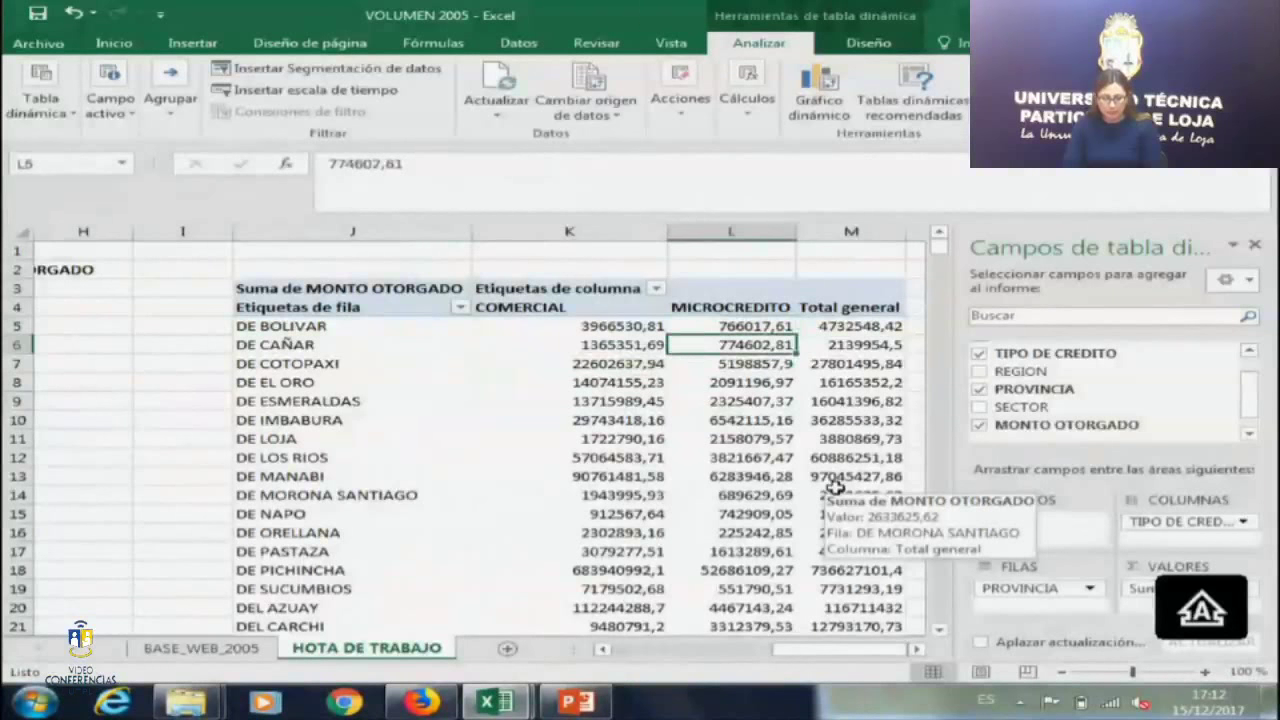
pyautogui.press('Right')
pyautogui.press('Up')
pyautogui.press('Down')
pyautogui.press('Left')
pyautogui.press('Right')
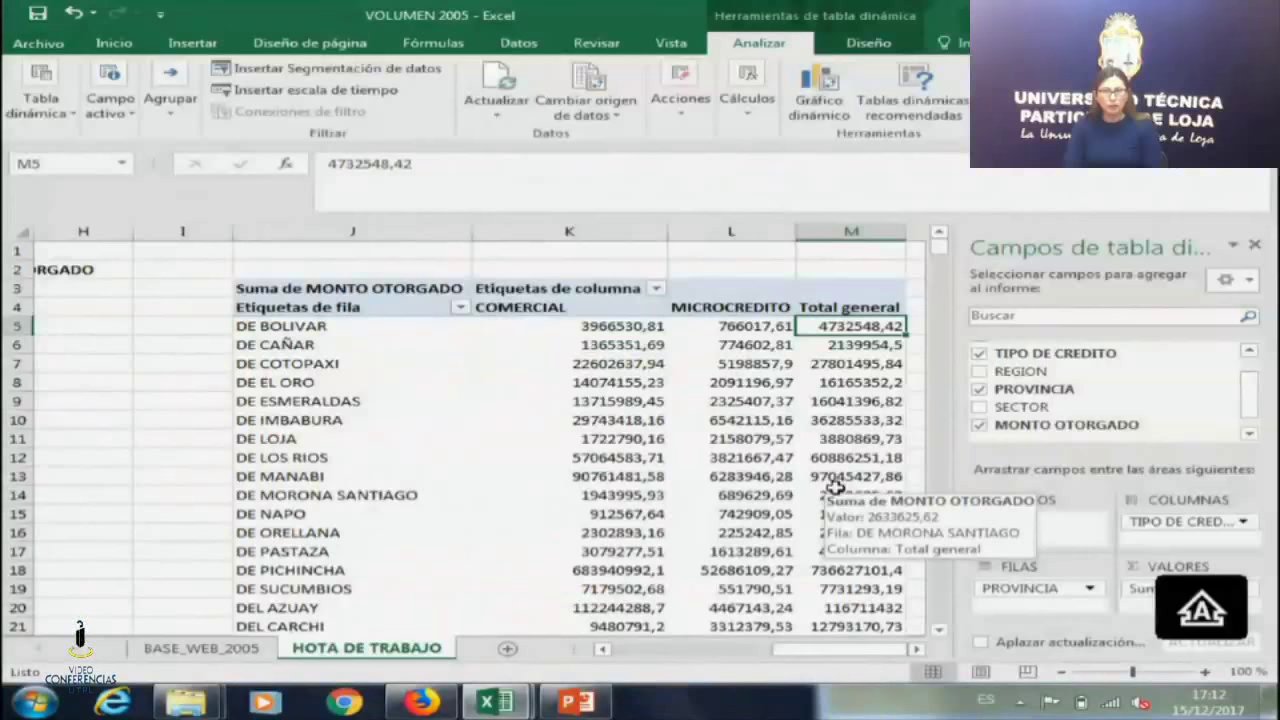
pyautogui.click(820, 478)
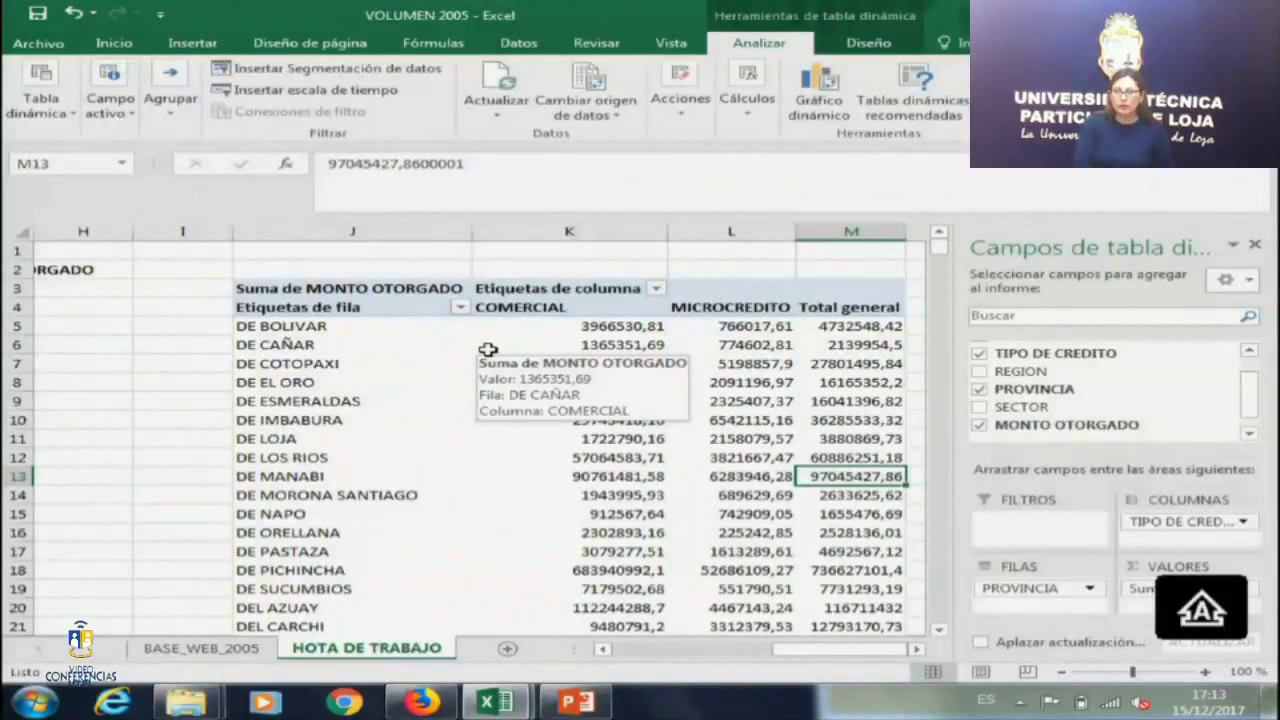
# Replace PROVINCIA with REGION in the pivot table's rows and check the amounts for the AMAZONICA region.
pyautogui.click(979, 390)
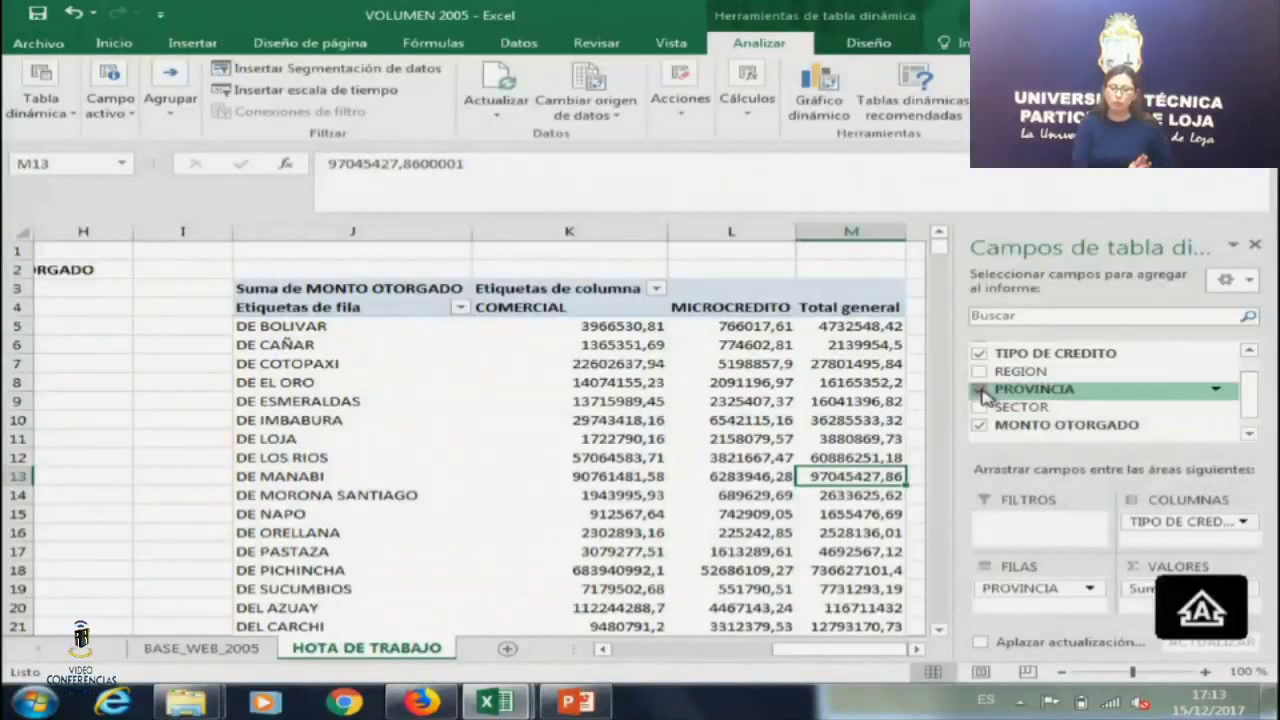
pyautogui.moveTo(986, 371); pyautogui.dragTo(1013, 586)
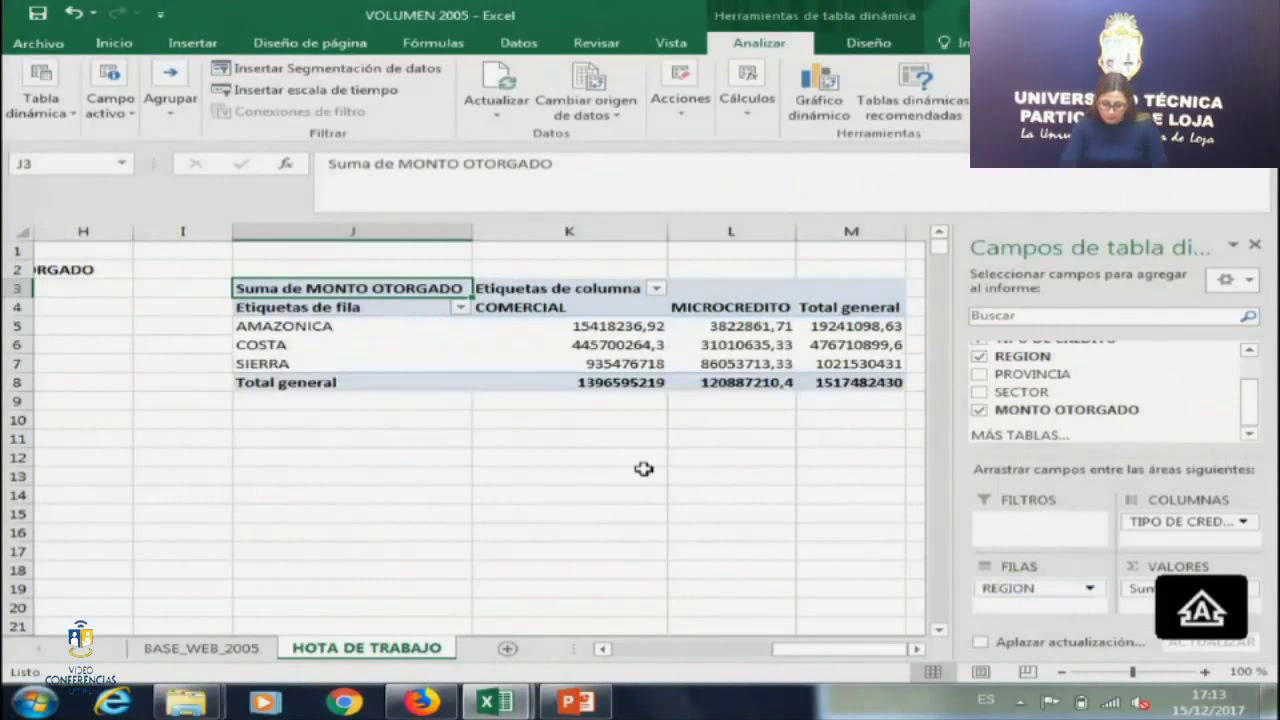
pyautogui.click(575, 329)
pyautogui.press('Right')
pyautogui.press('Right')
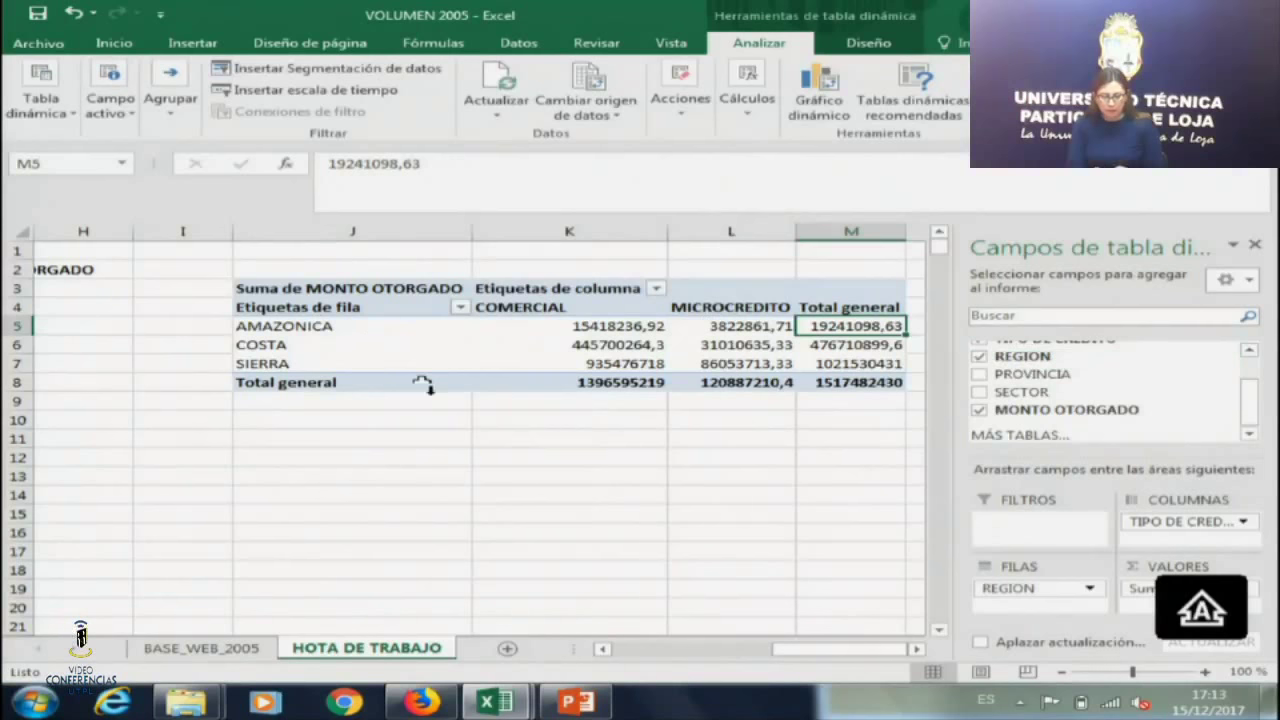
pyautogui.moveTo(523, 351)
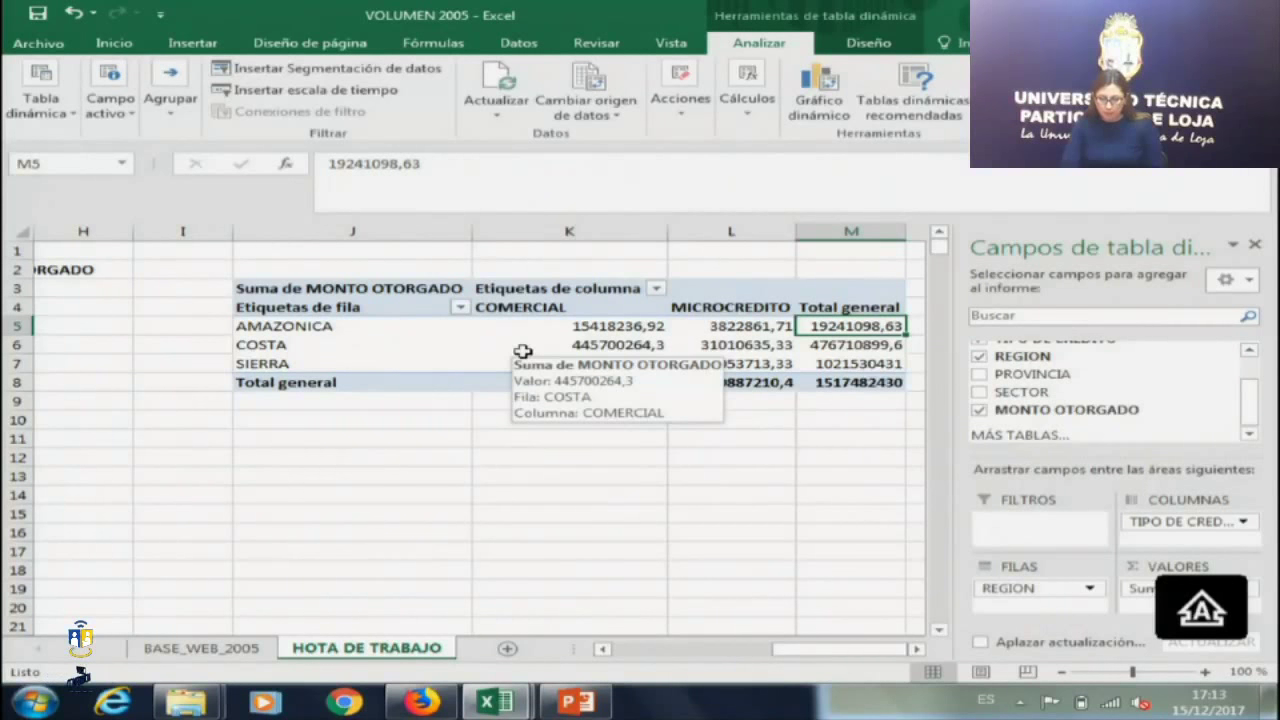
# Replace REGION with PROVINCIA in the pivot table's rows.
pyautogui.click(979, 358)
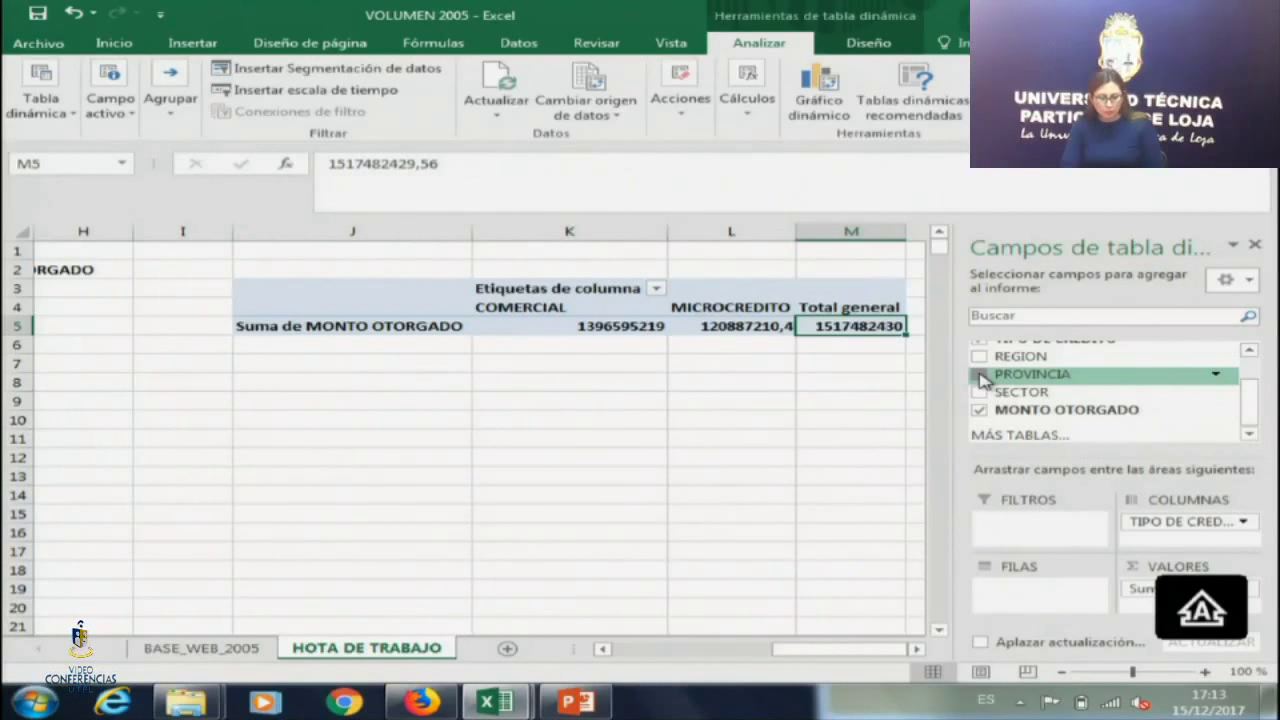
pyautogui.click(980, 376)
# Look through the COMERCIAL amounts of all provinces from the first row down to the end of the pivot table.
pyautogui.press('Left')
pyautogui.press('Left')
pyautogui.press('Down')
pyautogui.press('Down')
pyautogui.press('Down')
pyautogui.press('Down')
pyautogui.press('Down')
pyautogui.press('Down')
pyautogui.press('Down')
pyautogui.press('Down')
pyautogui.press('Down')
pyautogui.press('Down')
pyautogui.press('Down')
pyautogui.press('Down')
pyautogui.press('Down')
pyautogui.press('Down')
pyautogui.press('Down')
pyautogui.press('Down')
pyautogui.press('Down')
pyautogui.press('Down')
pyautogui.press('Down')
pyautogui.press('Down')
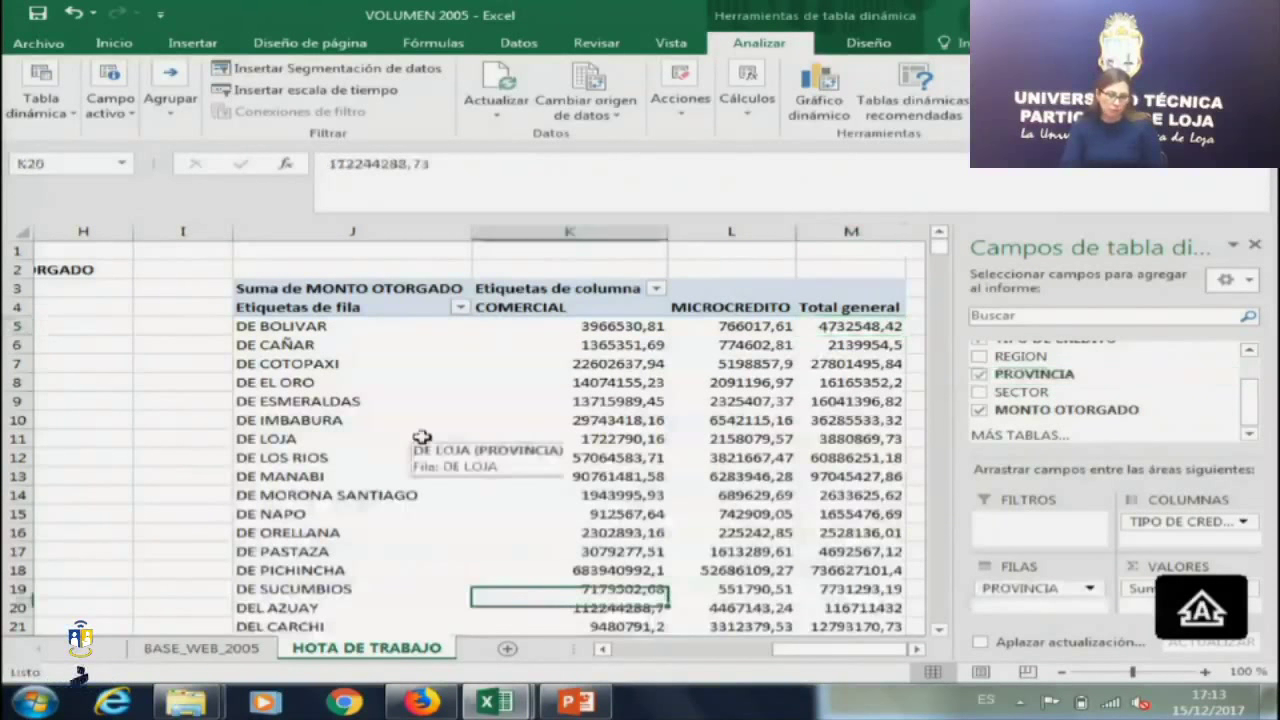
pyautogui.press('Up')
pyautogui.press('Up')
pyautogui.press('Up')
pyautogui.press('Up')
pyautogui.press('Up')
pyautogui.press('Up')
pyautogui.press('Up')
pyautogui.press('Up')
pyautogui.press('Up')
pyautogui.press('Up')
pyautogui.press('Up')
pyautogui.press('Up')
pyautogui.press('Up')
pyautogui.press('Up')
pyautogui.press('Up')
pyautogui.press('Up')
pyautogui.press('Up')
pyautogui.press('Up')
pyautogui.press('Up')
pyautogui.press('Up')
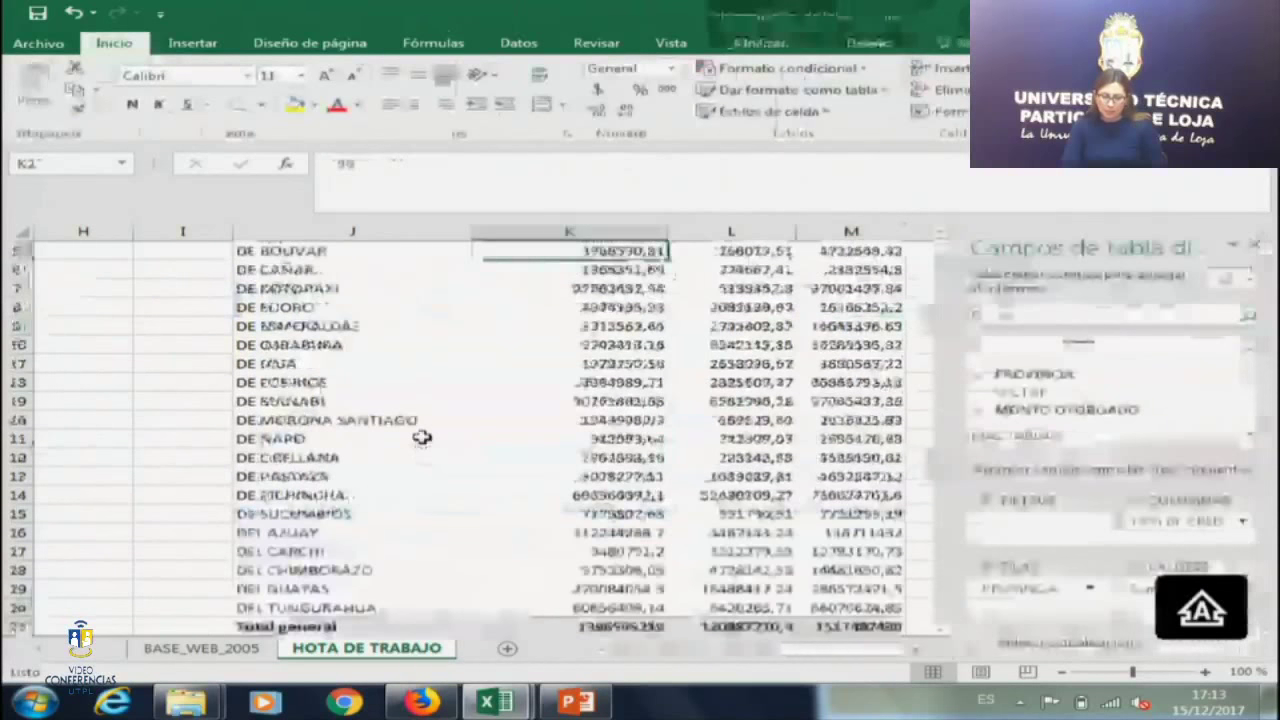
pyautogui.press('Down')
pyautogui.press('Down')
pyautogui.press('Down')
pyautogui.press('Down')
pyautogui.press('Down')
pyautogui.press('Down')
pyautogui.press('Down')
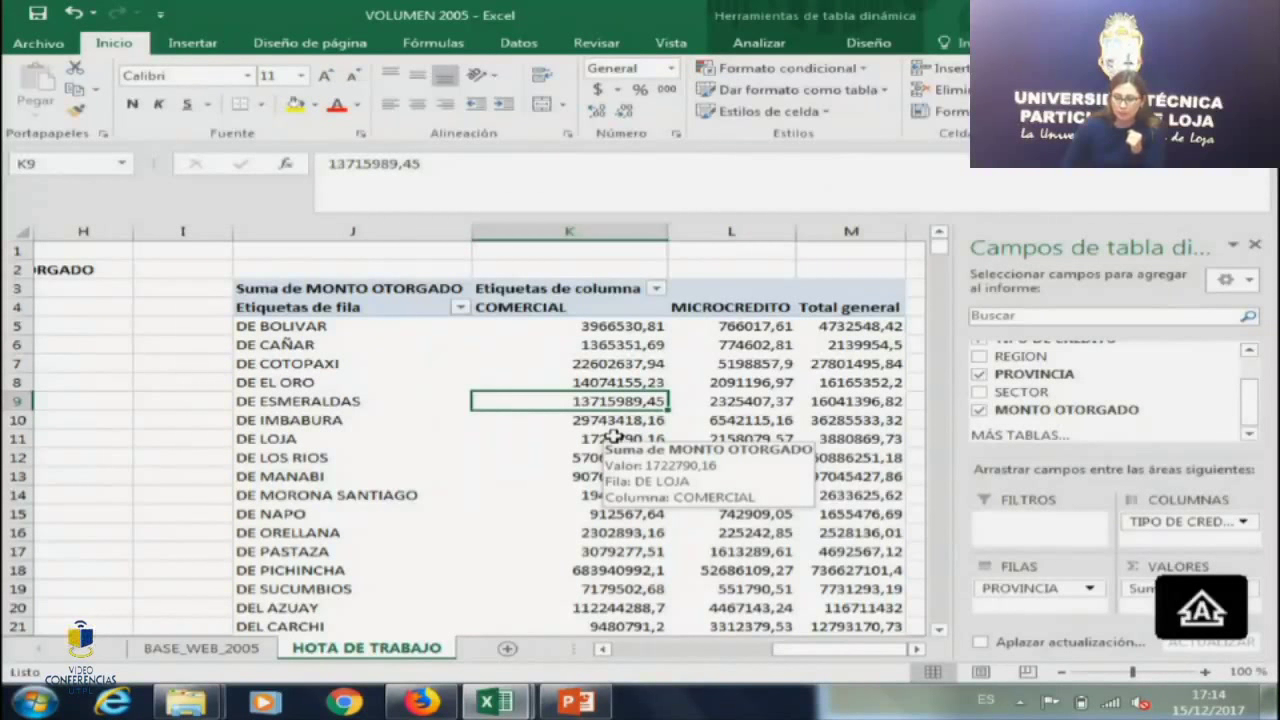
# Rename the HOTA DE TRABAJO sheet as HOJA DE TRABAJO.
pyautogui.rightClick(325, 652)
pyautogui.click(410, 471)
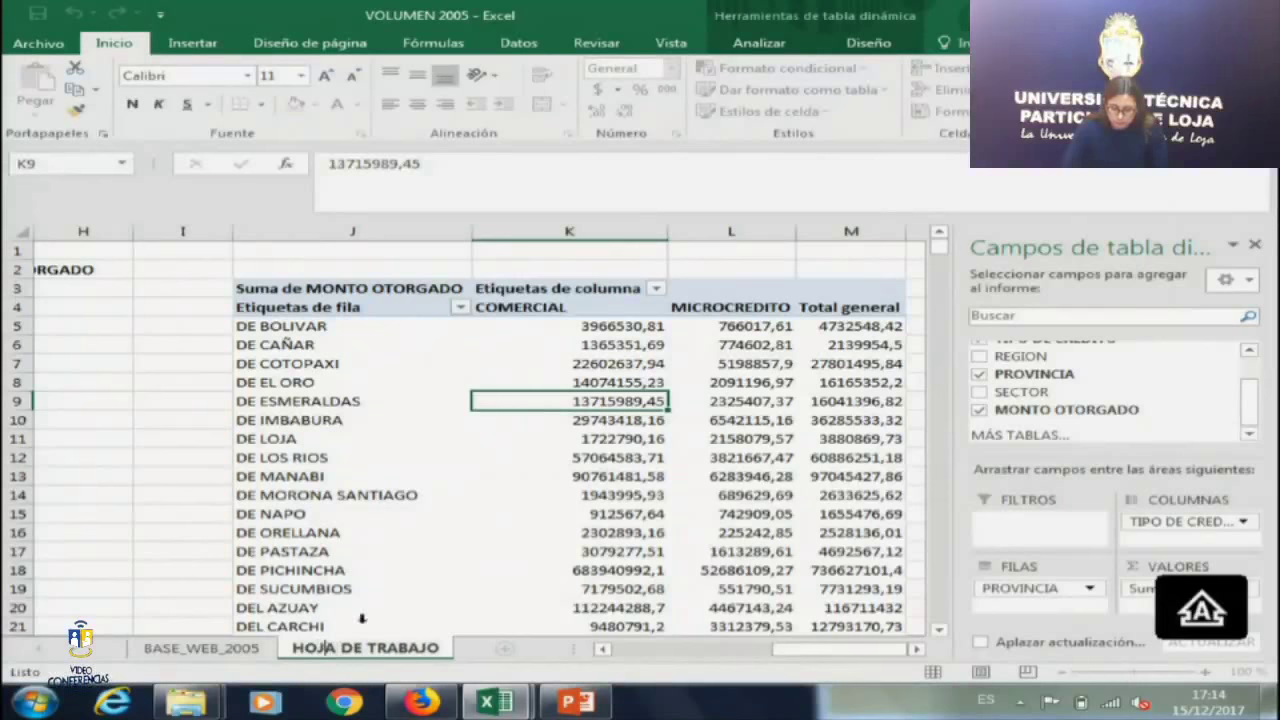
pyautogui.click(484, 551)
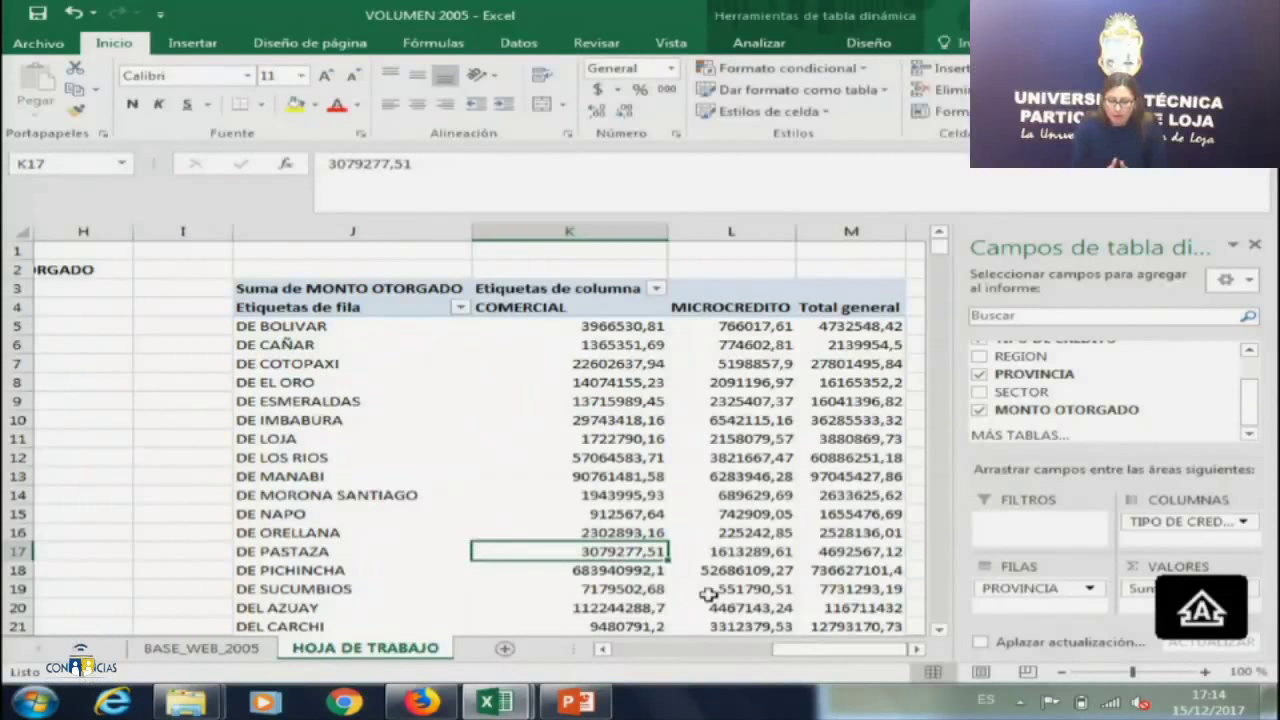
# Replace PROVINCIA with SECTOR in the pivot table's rows.
pyautogui.moveTo(707, 594)
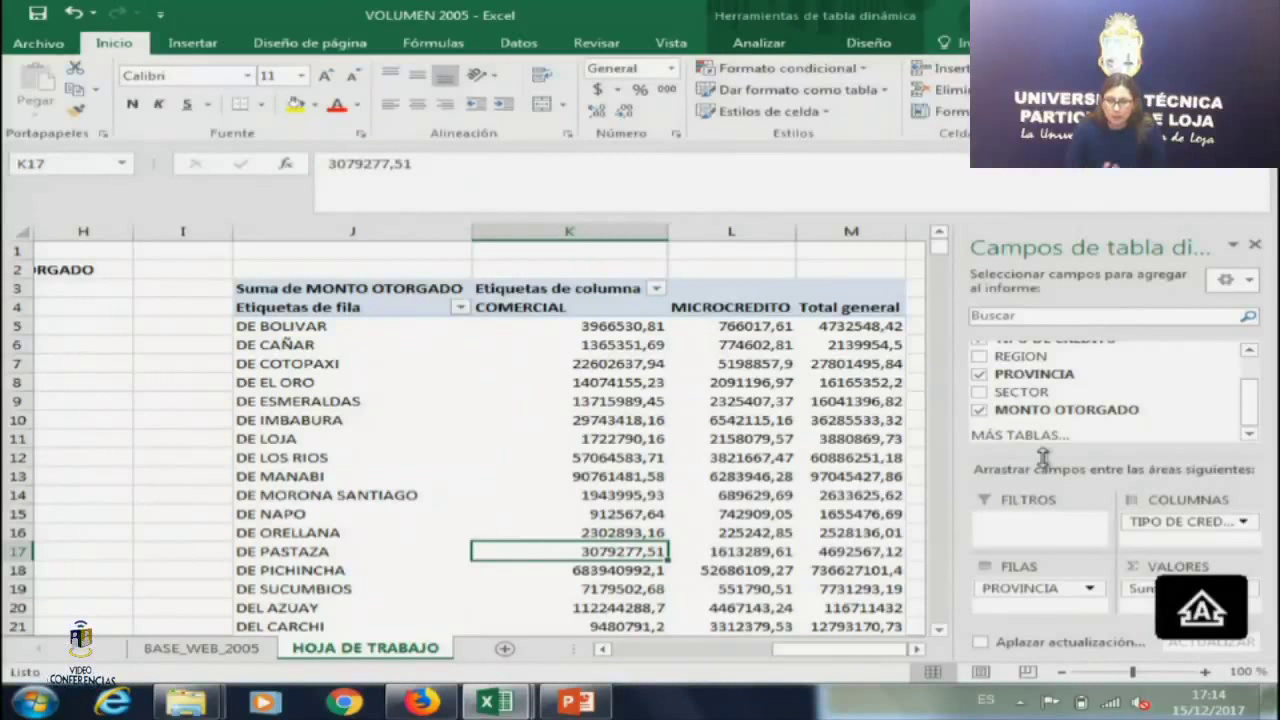
pyautogui.click(980, 375)
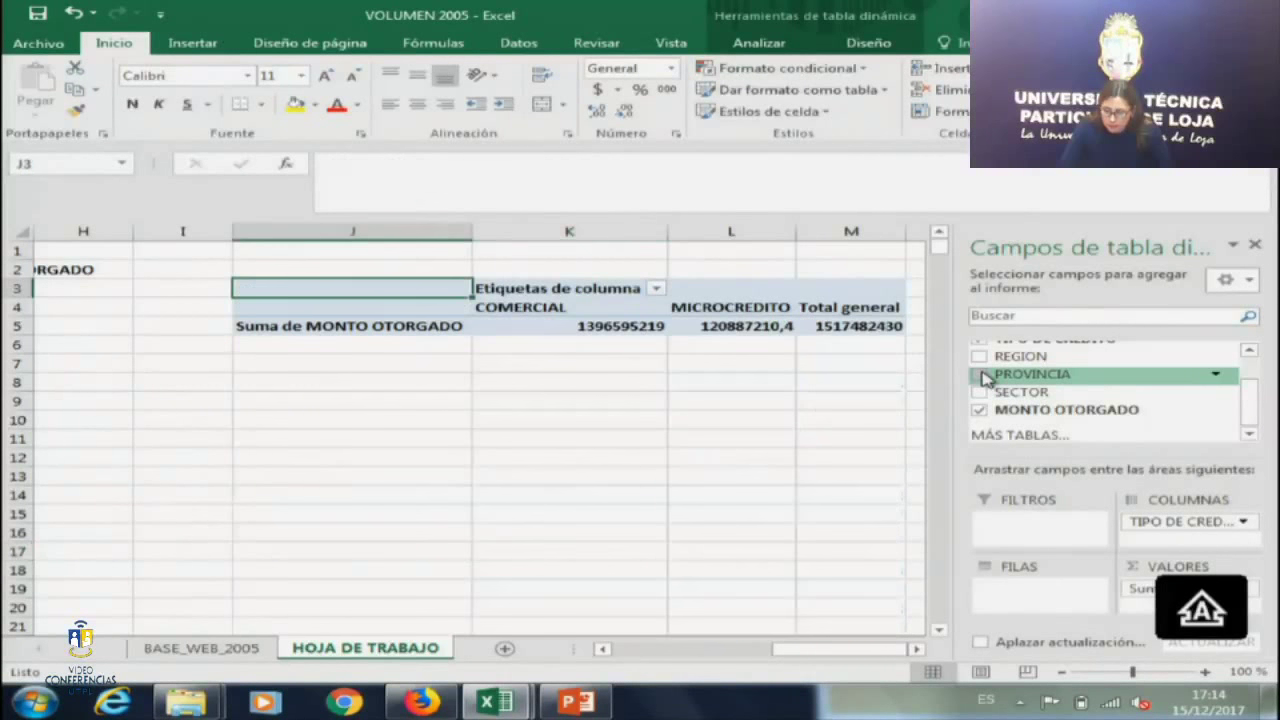
pyautogui.click(982, 393)
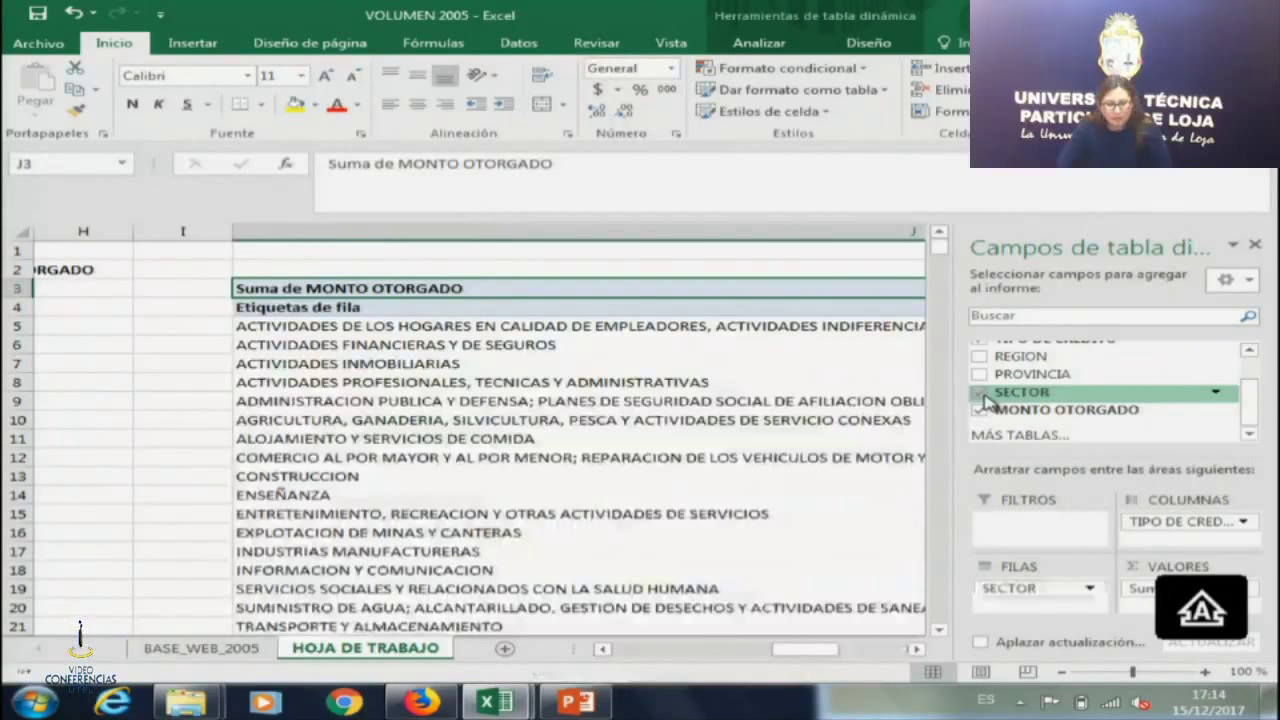
# Examine the commercial, microcredit and total amounts granted per economic sector throughout the pivot table.
pyautogui.click(796, 432)
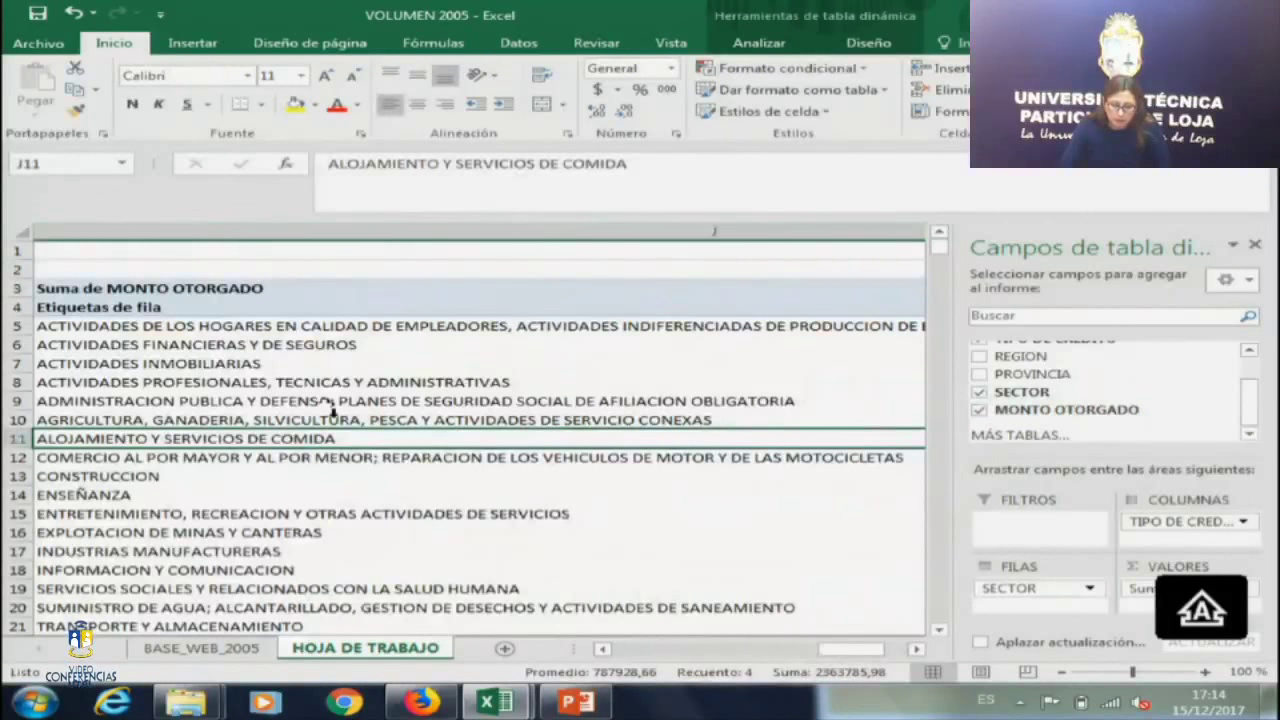
pyautogui.click(315, 344)
pyautogui.press('Down')
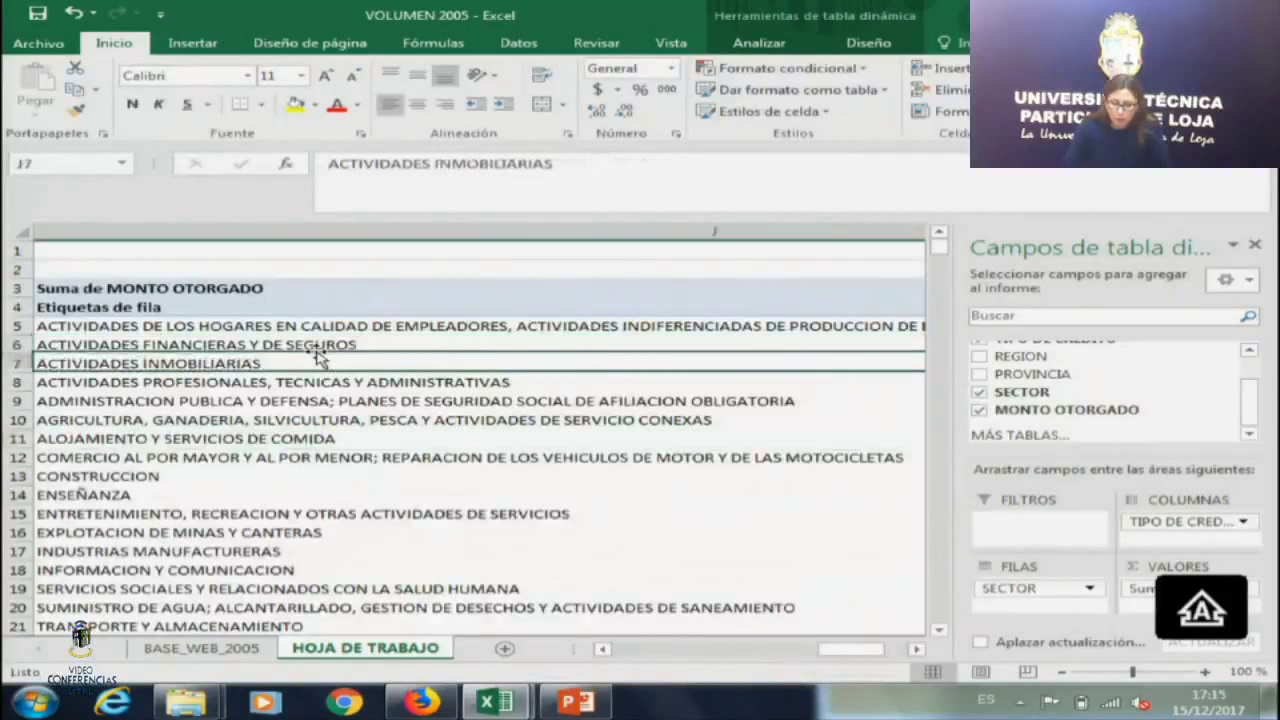
pyautogui.press('Right')
pyautogui.press('Right')
pyautogui.press('Up')
pyautogui.press('Up')
pyautogui.press('Right')
pyautogui.press('Down')
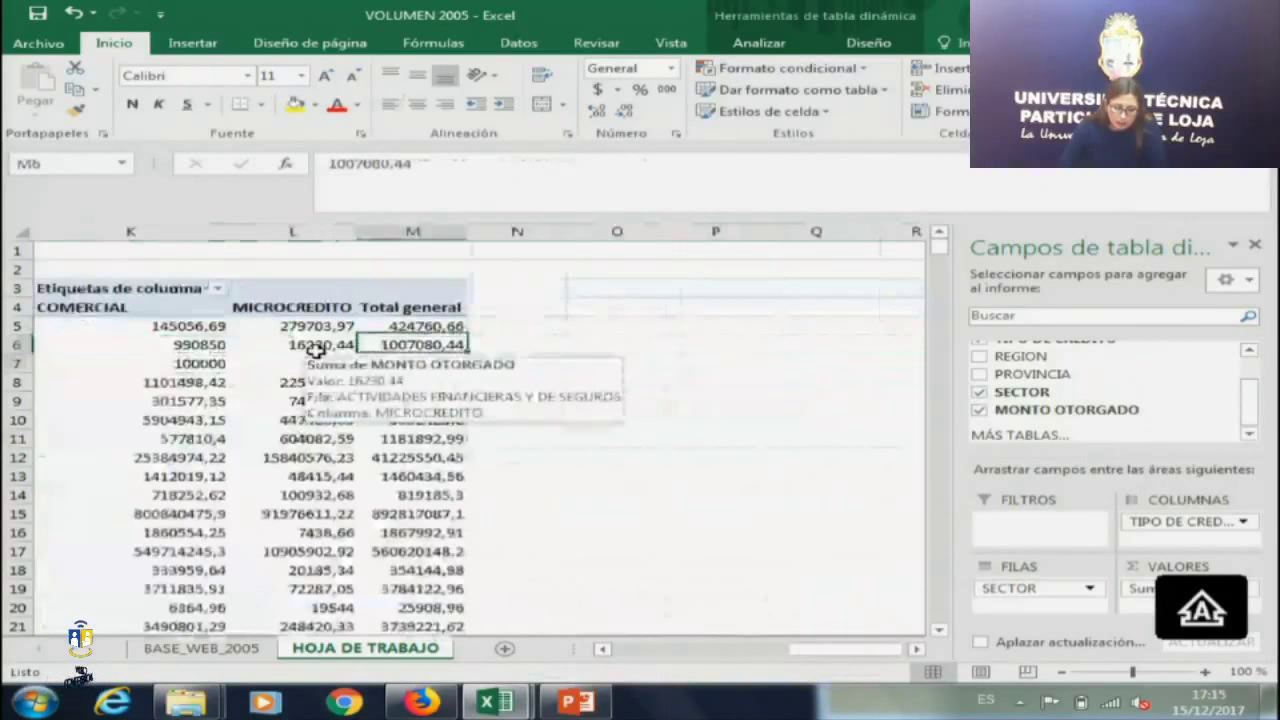
pyautogui.press('Left')
pyautogui.press('Left')
pyautogui.press('Left')
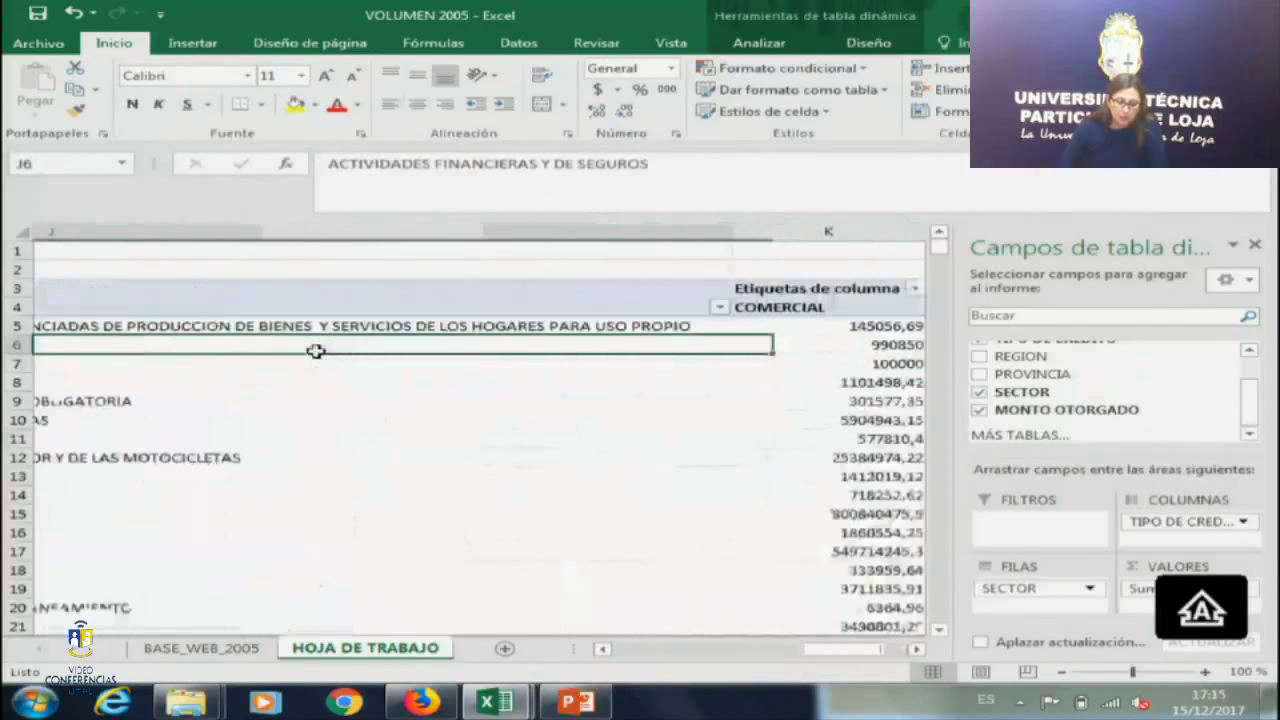
pyautogui.press('Right')
pyautogui.press('Right')
pyautogui.press('Down')
pyautogui.press('Down')
pyautogui.press('Down')
pyautogui.press('Down')
pyautogui.press('Down')
pyautogui.press('Down')
pyautogui.press('Down')
pyautogui.press('Down')
pyautogui.press('Down')
pyautogui.press('Down')
pyautogui.press('Down')
pyautogui.press('Down')
pyautogui.scroll(-3, 318, 355)
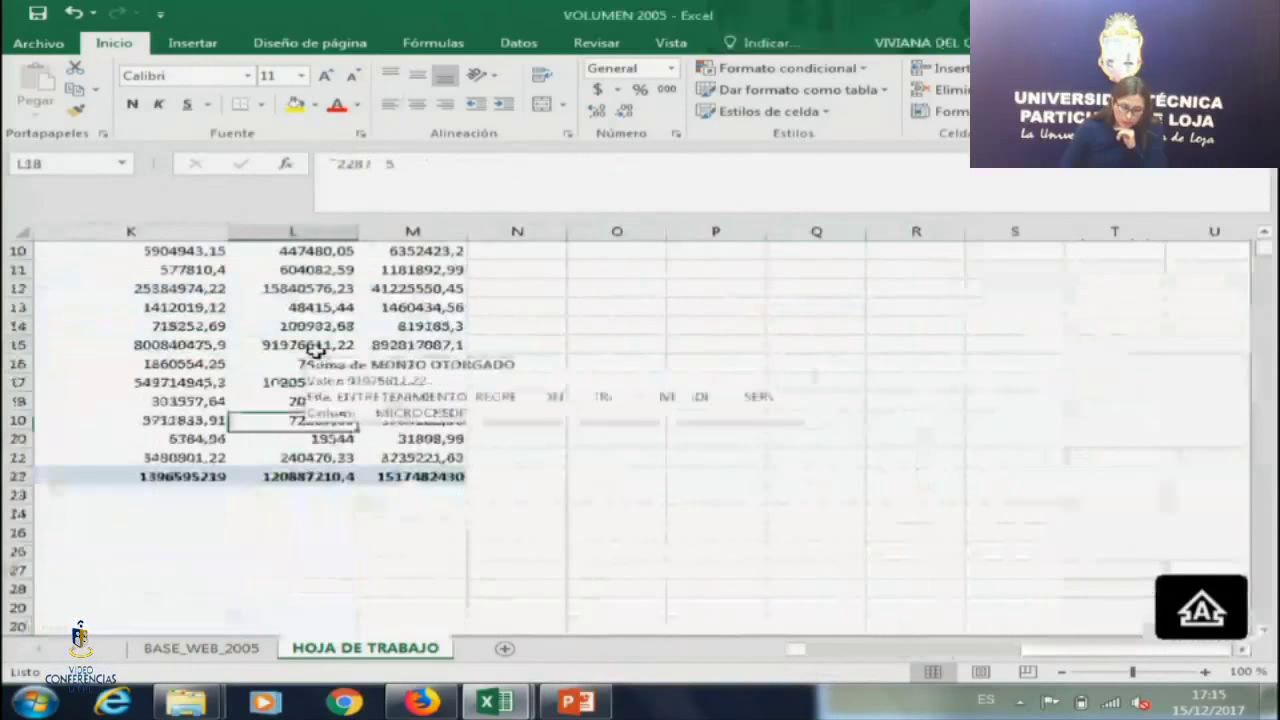
pyautogui.press('Left')
pyautogui.press('Left')
pyautogui.press('Up')
pyautogui.press('Up')
pyautogui.press('Up')
pyautogui.press('Up')
pyautogui.press('Up')
pyautogui.press('Up')
pyautogui.press('Up')
pyautogui.press('Up')
pyautogui.press('Up')
pyautogui.press('Up')
pyautogui.press('Up')
pyautogui.press('Up')
pyautogui.press('Up')
pyautogui.press('Up')
pyautogui.press('Up')
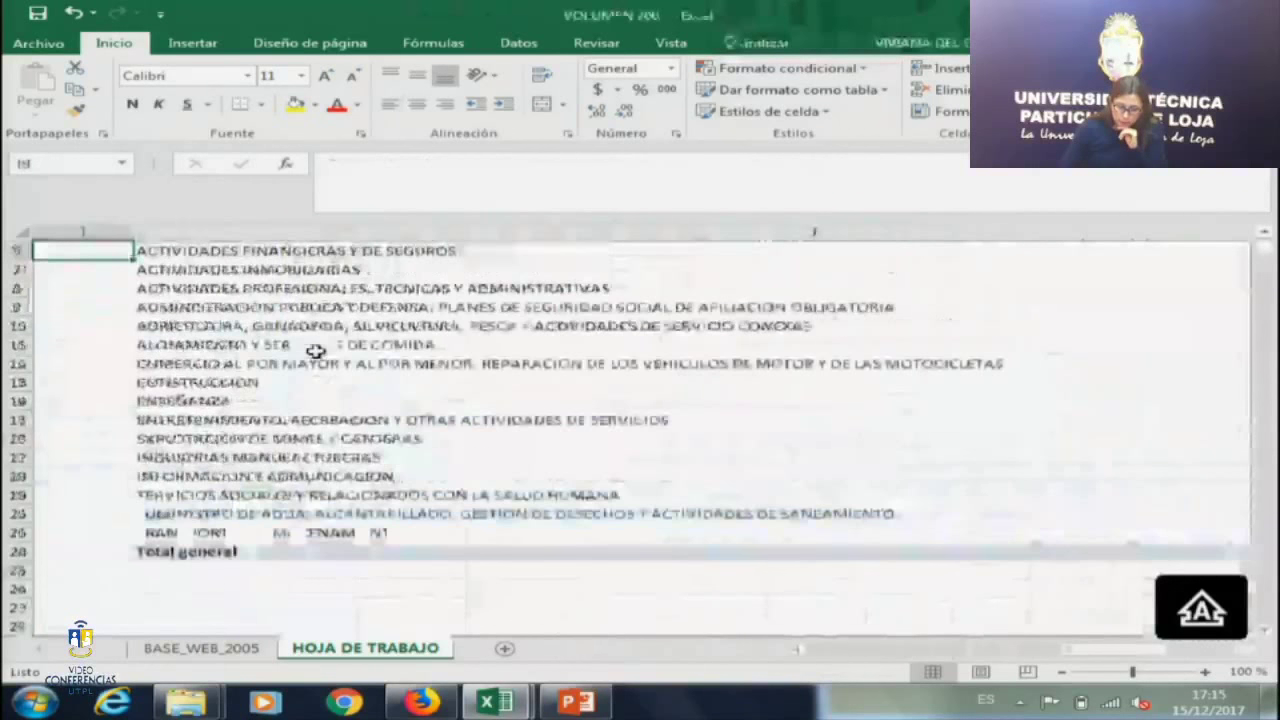
# Highlight the sector labels in J5:J21 to review the full list of economic sectors.
pyautogui.hotkey('shift', 'Down')
pyautogui.hotkey('shift', 'Down')
pyautogui.hotkey('shift', 'Down')
pyautogui.hotkey('shift', 'Down')
pyautogui.hotkey('shift', 'Down')
pyautogui.hotkey('shift', 'Down')
pyautogui.hotkey('shift', 'Down')
pyautogui.hotkey('shift', 'Down')
pyautogui.hotkey('shift', 'Down')
pyautogui.hotkey('shift', 'Down')
pyautogui.hotkey('shift', 'Down')
pyautogui.hotkey('shift', 'Down')
pyautogui.hotkey('shift', 'Down')
pyautogui.hotkey('shift', 'Down')
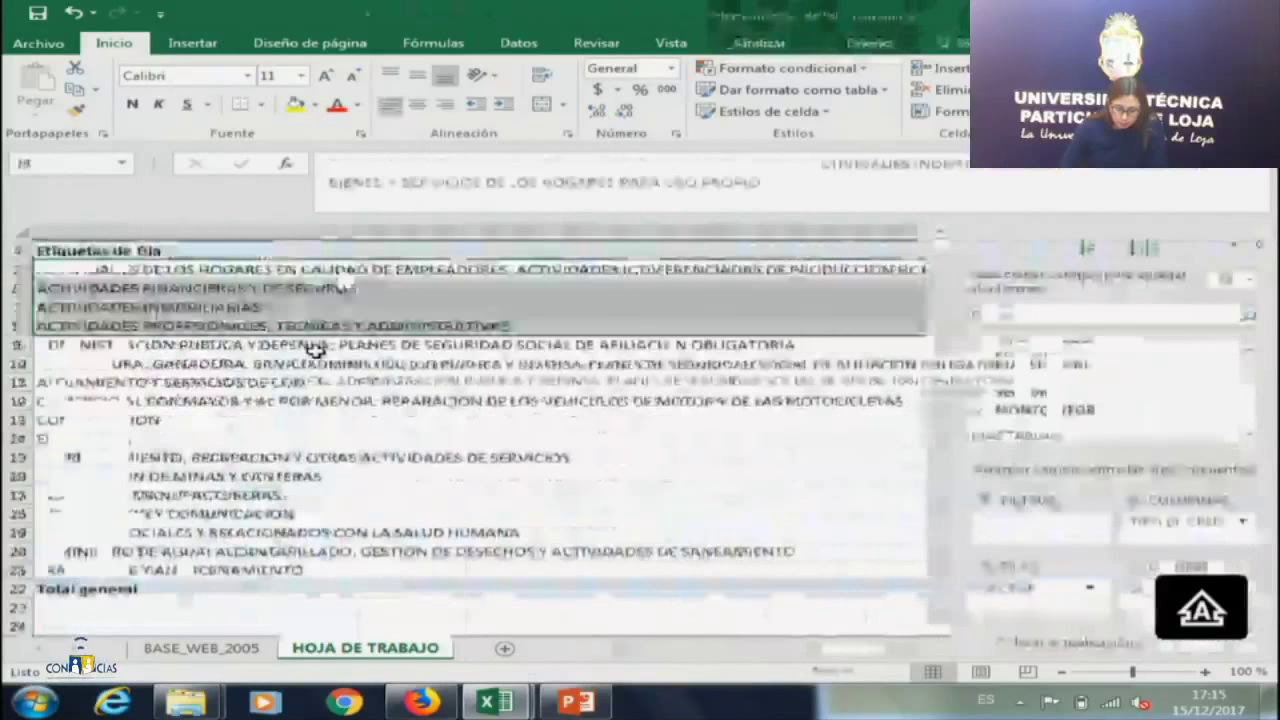
pyautogui.hotkey('shift', 'Down')
pyautogui.hotkey('shift', 'Down')
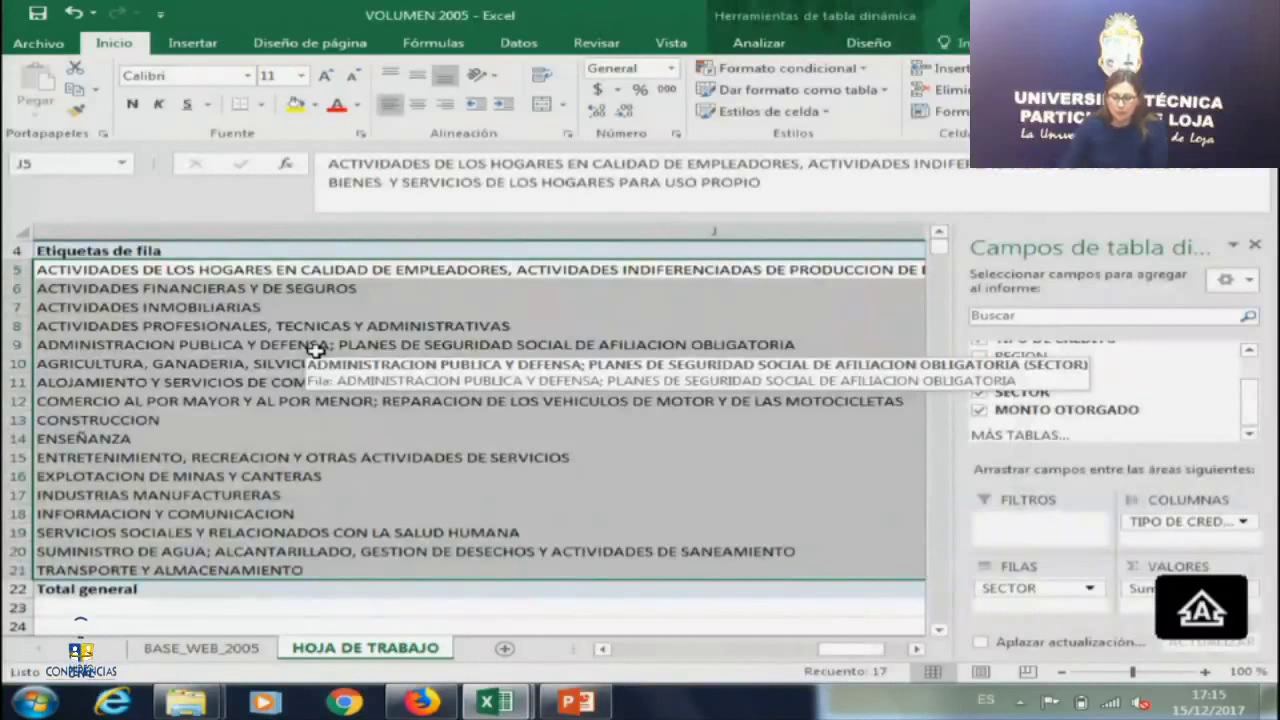
pyautogui.click(446, 386)
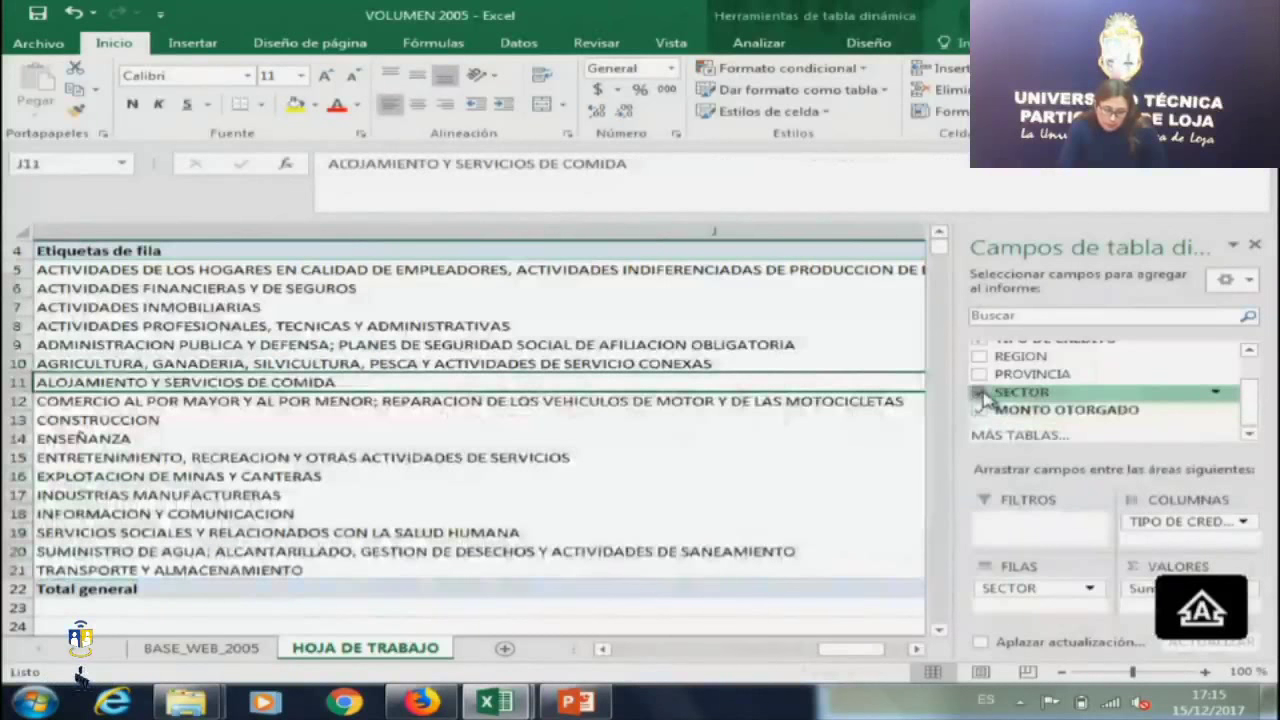
# Switch the pivot table's row field from SECTOR back to PROVINCIA.
pyautogui.click(979, 392)
pyautogui.click(979, 374)
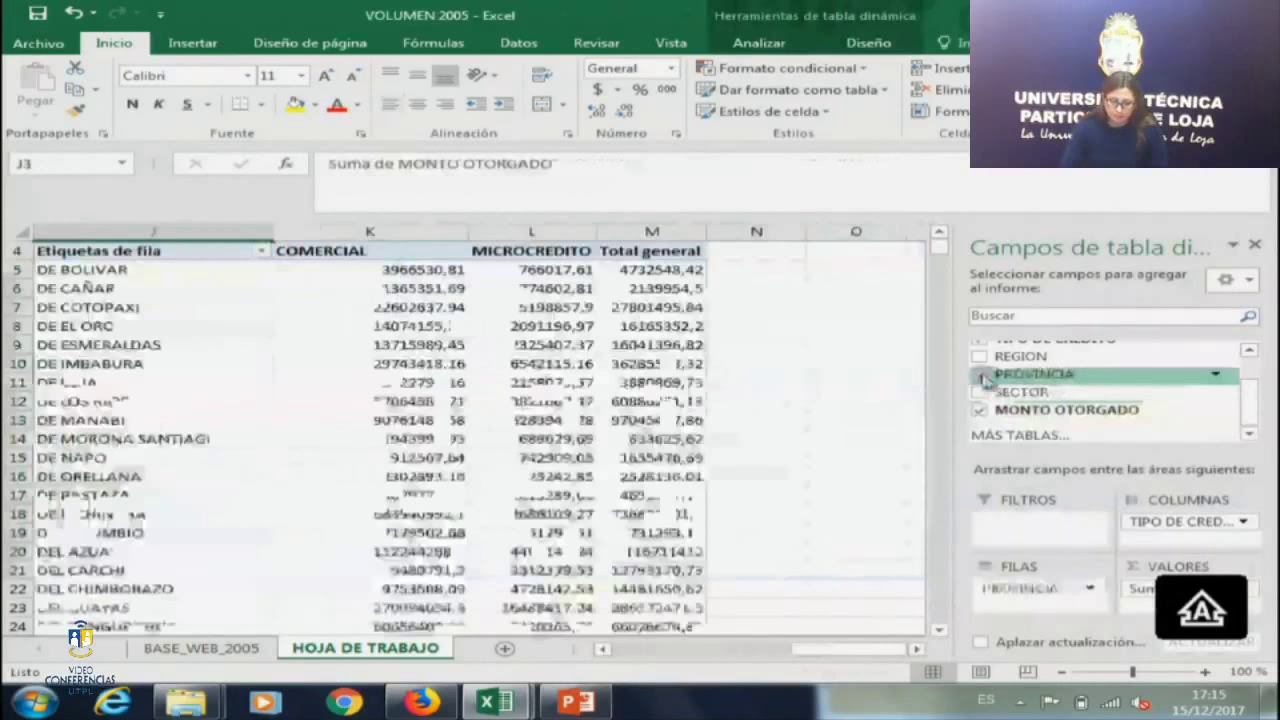
# Copy the entire province pivot table, J3:M25, from its heading row through the Total general row.
pyautogui.click(266, 428)
pyautogui.press('Up')
pyautogui.press('Up')
pyautogui.press('Up')
pyautogui.press('Up')
pyautogui.press('Up')
pyautogui.press('Up')
pyautogui.press('Up')
pyautogui.press('Up')
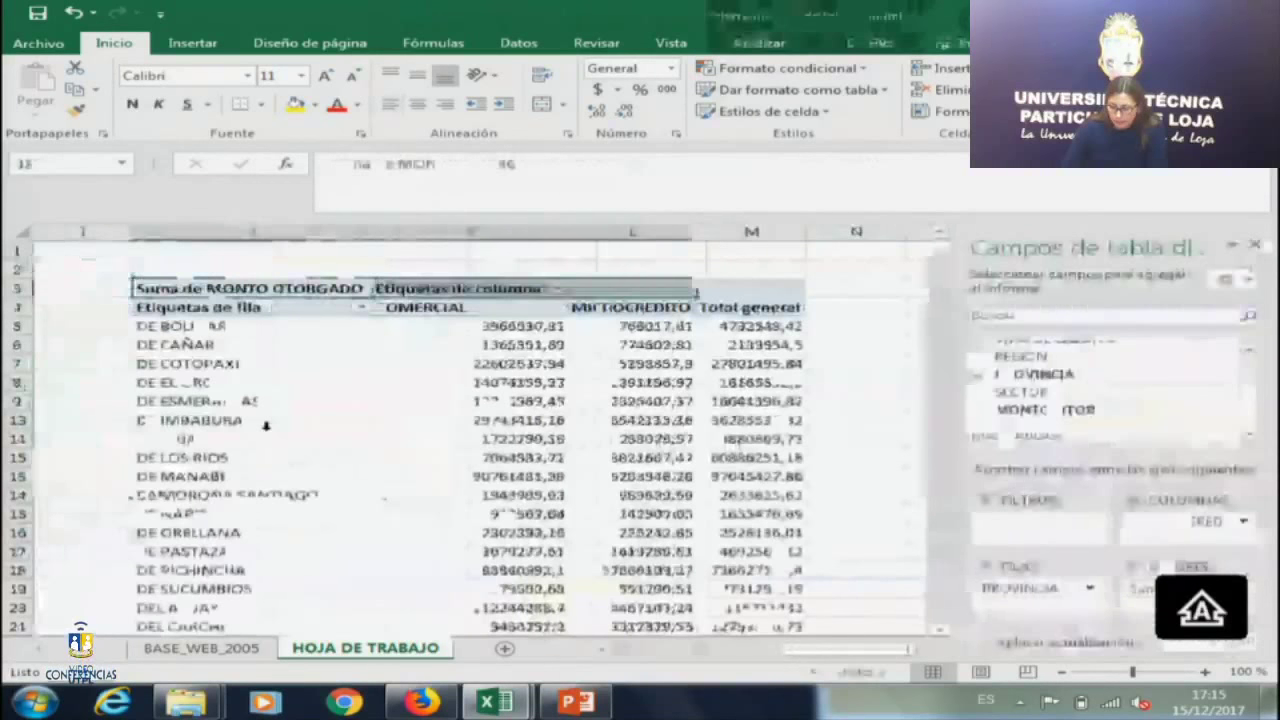
pyautogui.hotkey('shift', 'Down')
pyautogui.hotkey('shift', 'Down')
pyautogui.hotkey('shift', 'Down')
pyautogui.hotkey('shift', 'Down')
pyautogui.hotkey('shift', 'Down')
pyautogui.hotkey('shift', 'Down')
pyautogui.hotkey('shift', 'Down')
pyautogui.hotkey('shift', 'Down')
pyautogui.hotkey('shift', 'Down')
pyautogui.hotkey('shift', 'Down')
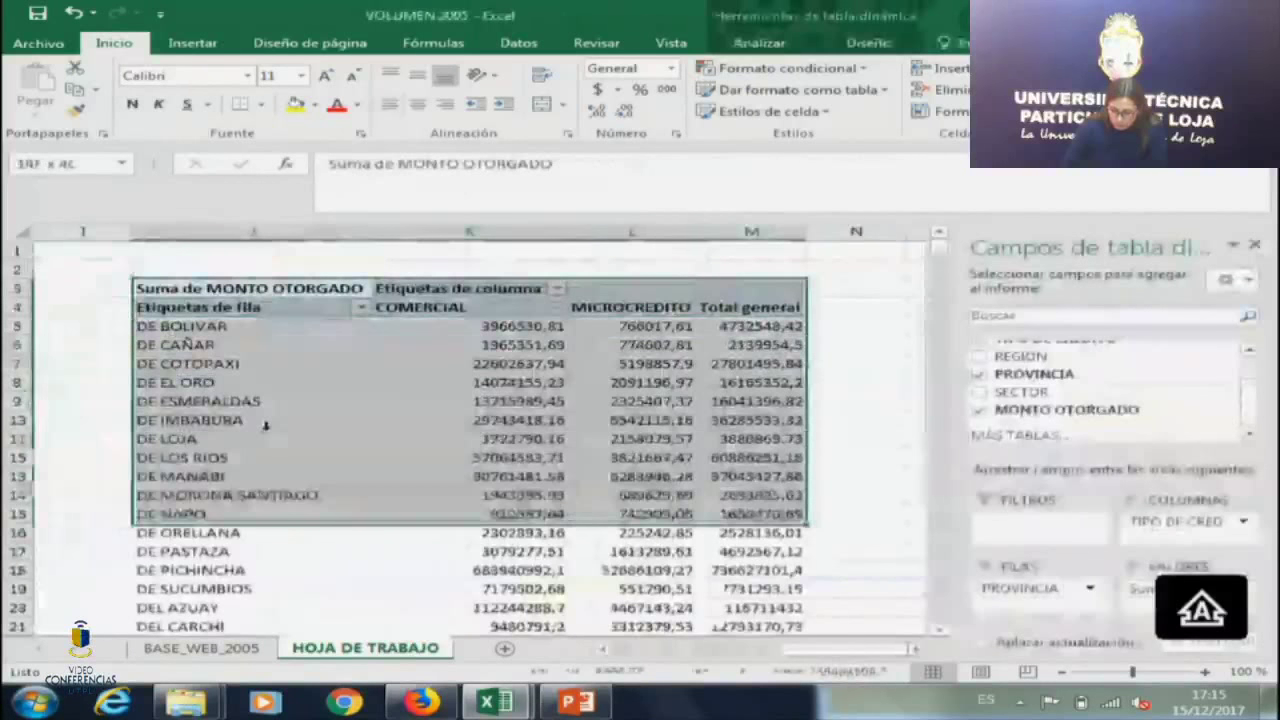
pyautogui.hotkey('shift', 'Down')
pyautogui.hotkey('shift', 'Down')
pyautogui.hotkey('shift', 'Down')
pyautogui.hotkey('shift', 'Down')
pyautogui.hotkey('shift', 'Down')
pyautogui.hotkey('shift', 'Down')
pyautogui.hotkey('shift', 'Down')
pyautogui.hotkey('shift', 'Down')
pyautogui.hotkey('shift', 'Down')
pyautogui.hotkey('shift', 'Down')
pyautogui.hotkey('shift', 'Down')
pyautogui.hotkey('shift', 'Down')
pyautogui.hotkey('shift', 'Down')
pyautogui.hotkey('shift', 'Down')
pyautogui.hotkey('shift', 'Down')
pyautogui.hotkey('shift', 'Down')
pyautogui.hotkey('shift', 'Down')
pyautogui.hotkey('shift', 'Down')
pyautogui.hotkey('shift', 'Down')
pyautogui.hotkey('shift', 'Down')
pyautogui.hotkey('shift', 'Up')
pyautogui.hotkey('shift', 'Up')
pyautogui.hotkey('shift', 'Up')
pyautogui.hotkey('shift', 'Up')
pyautogui.hotkey('shift', 'Up')
pyautogui.hotkey('shift', 'Up')
pyautogui.hotkey('shift', 'Up')
pyautogui.hotkey('shift', 'Up')
pyautogui.hotkey('shift', 'Up')
pyautogui.hotkey('shift', 'Up')
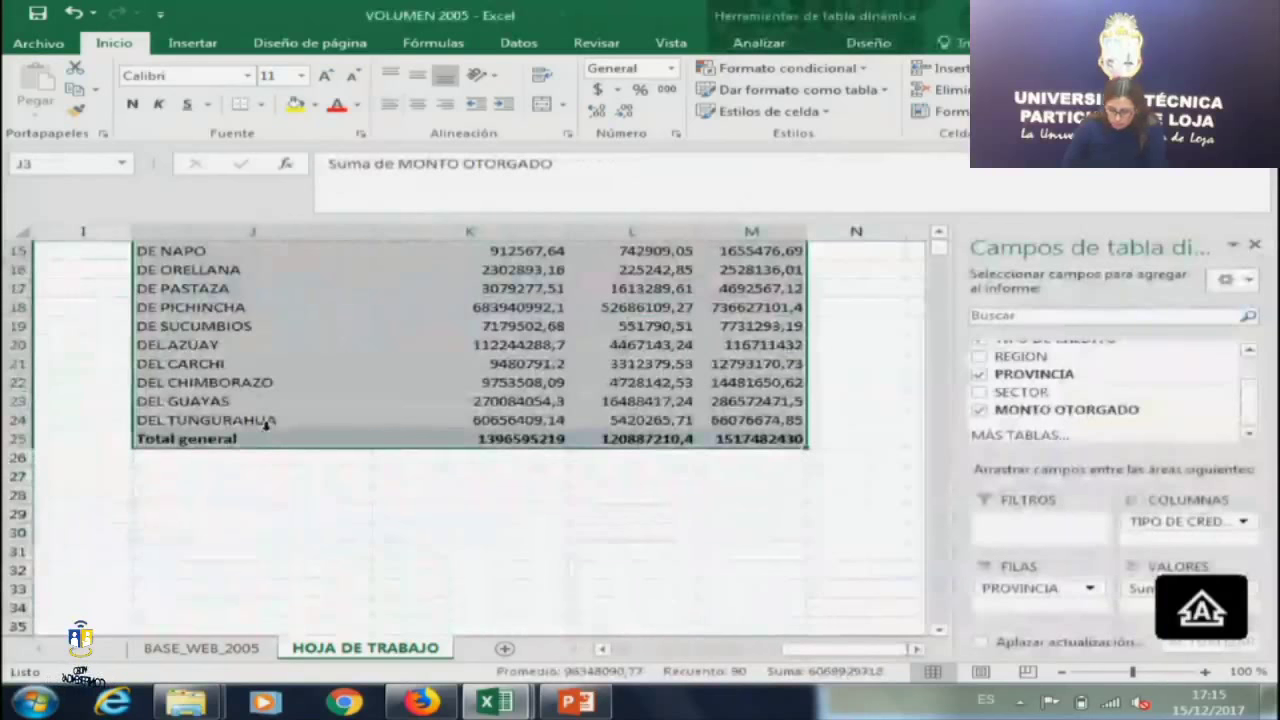
pyautogui.hotkey('ctrl', 'c')
# Add a new worksheet and paste the copied pivot table there as values only, starting at cell A2.
pyautogui.click(504, 648)
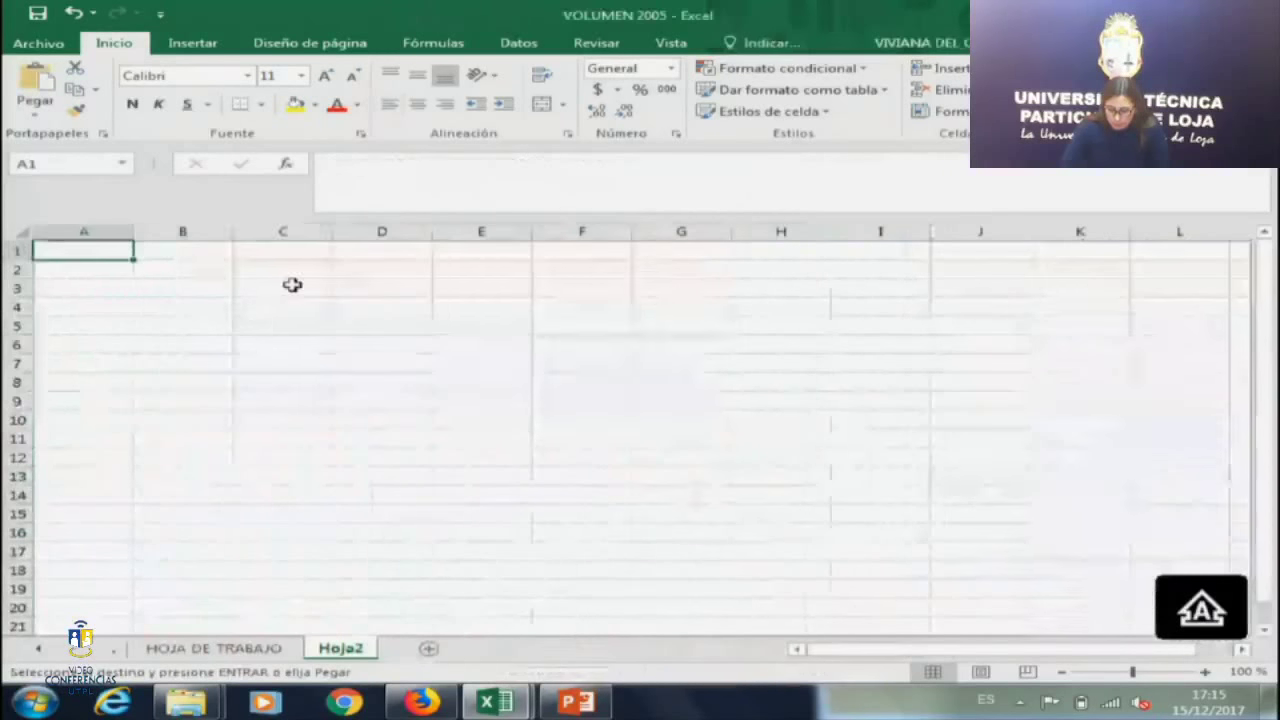
pyautogui.click(66, 271)
pyautogui.rightClick(69, 277)
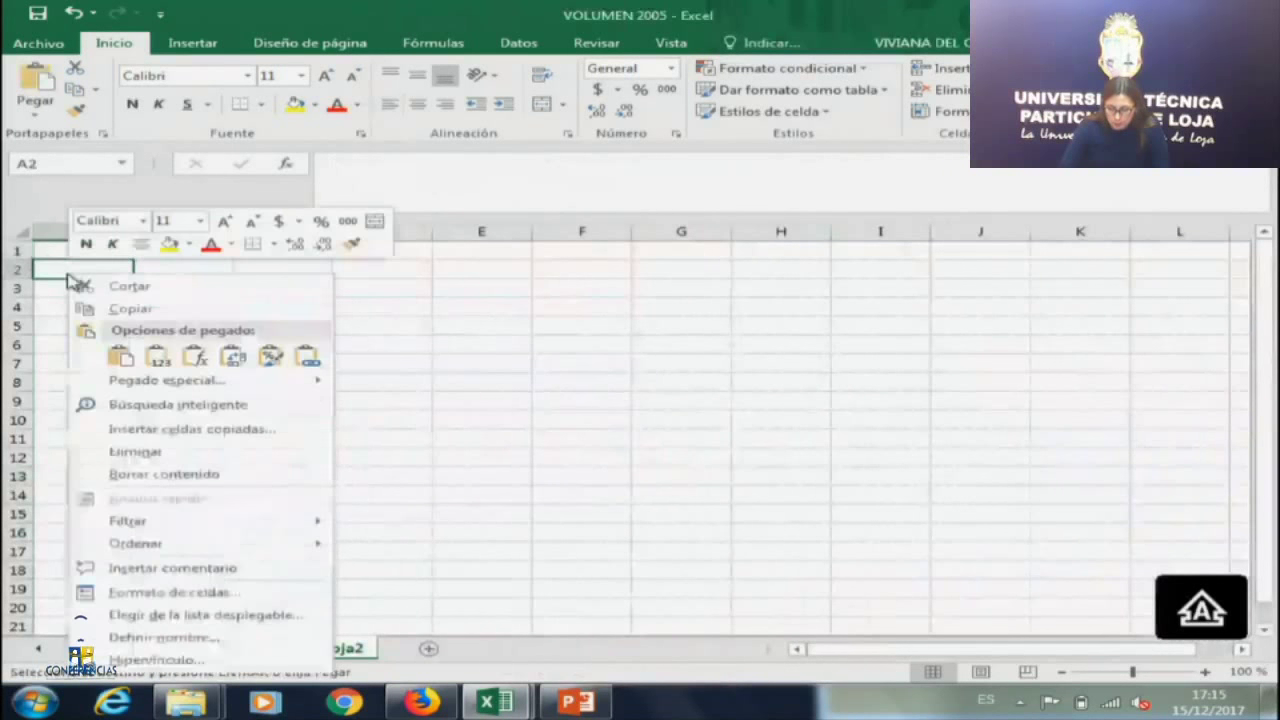
pyautogui.click(158, 358)
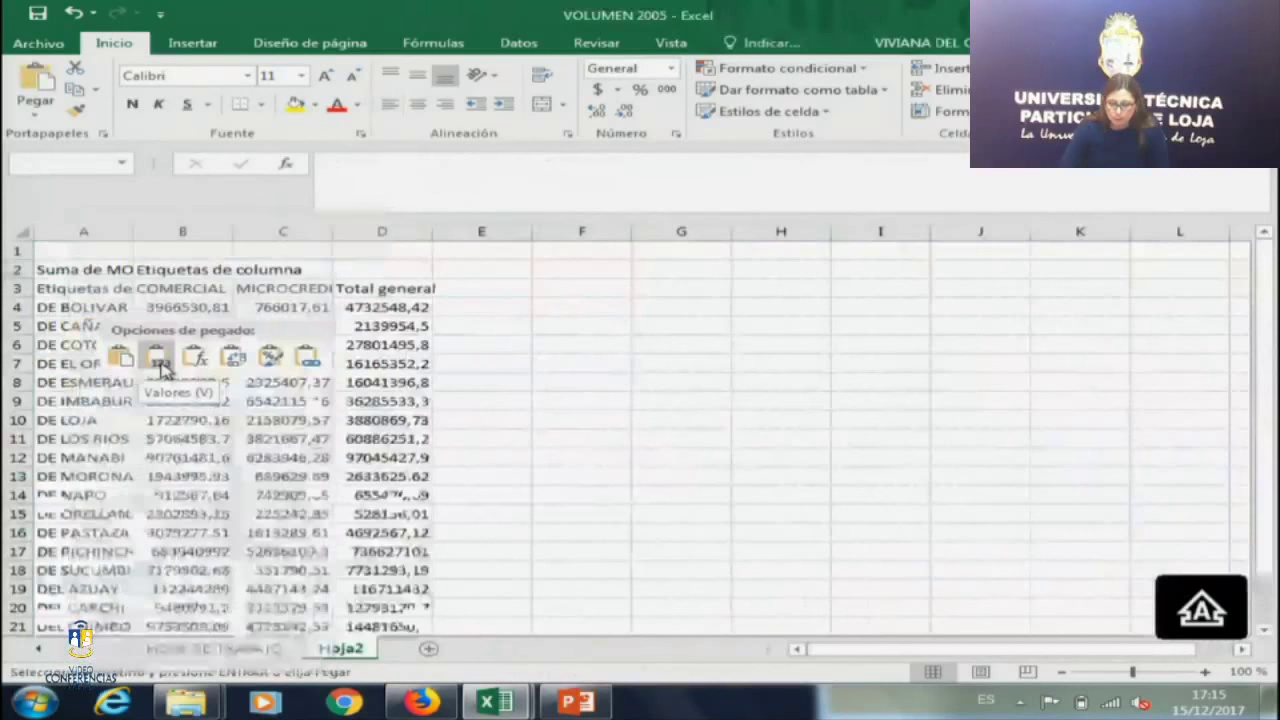
pyautogui.click(272, 343)
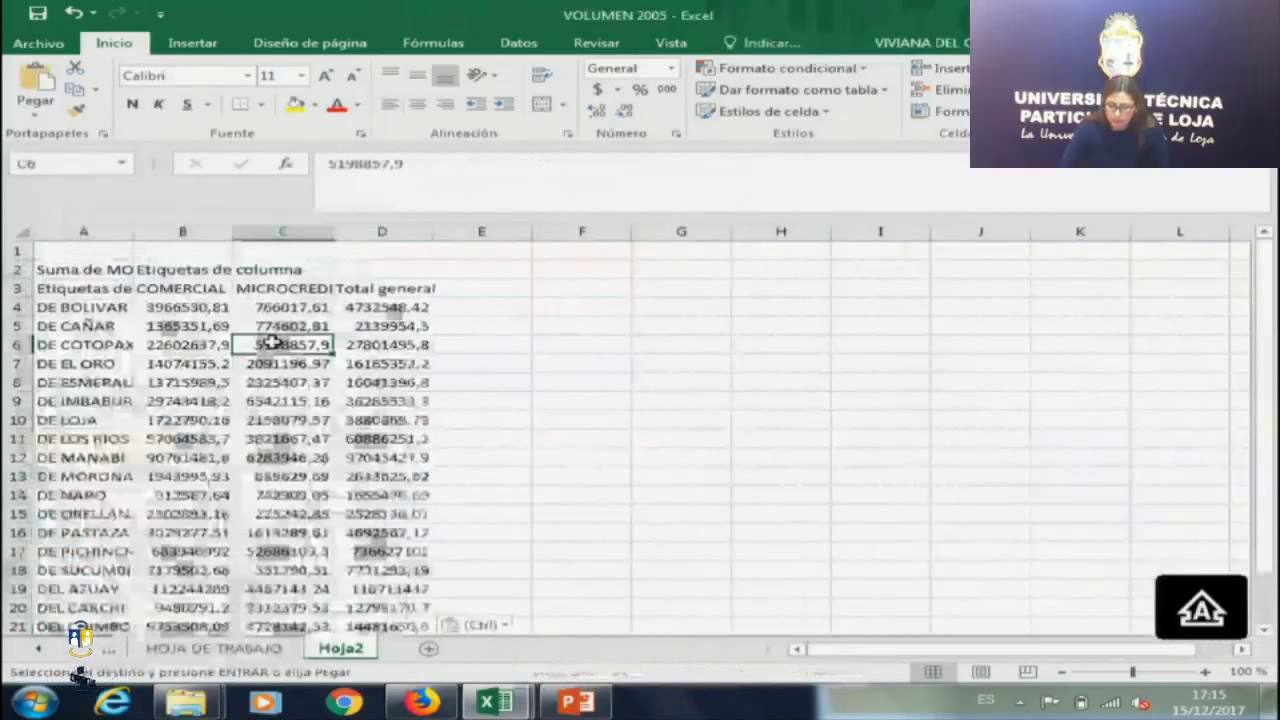
# Widen column A to fit the province names and delete row 2 holding the "Suma de MONTO OTORGADO" heading.
pyautogui.moveTo(133, 231); pyautogui.dragTo(212, 231)
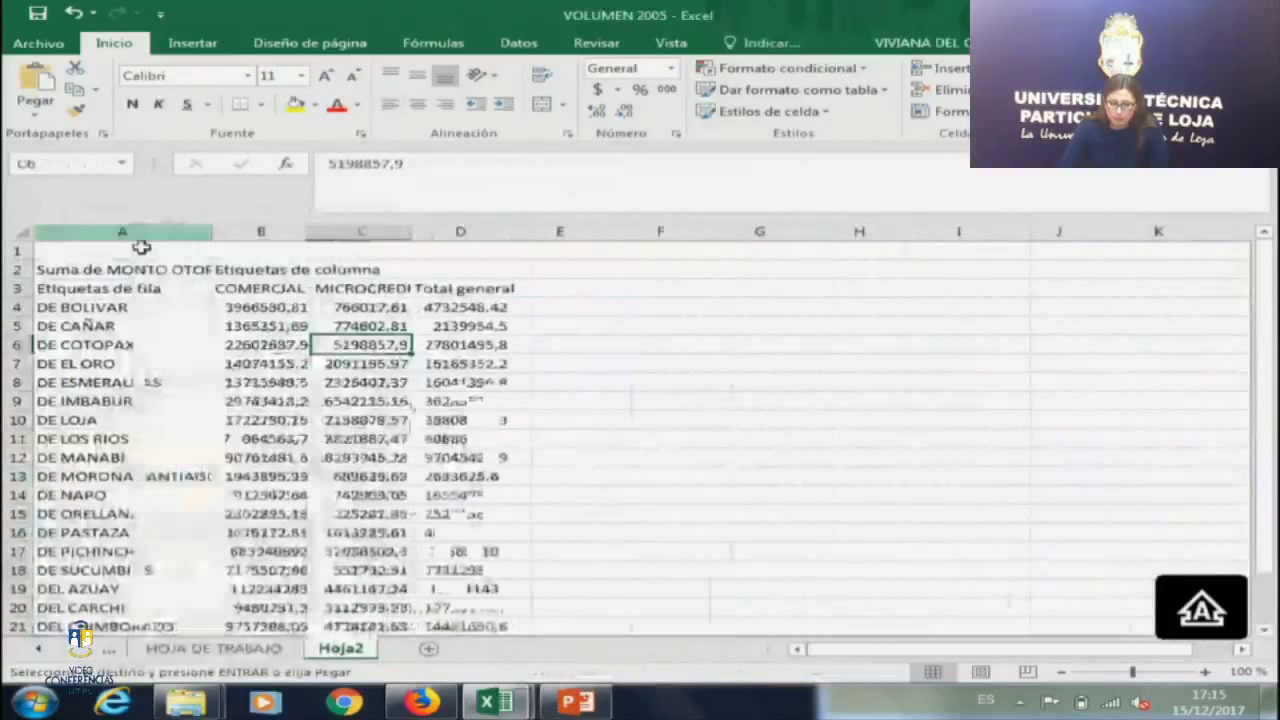
pyautogui.rightClick(18, 269)
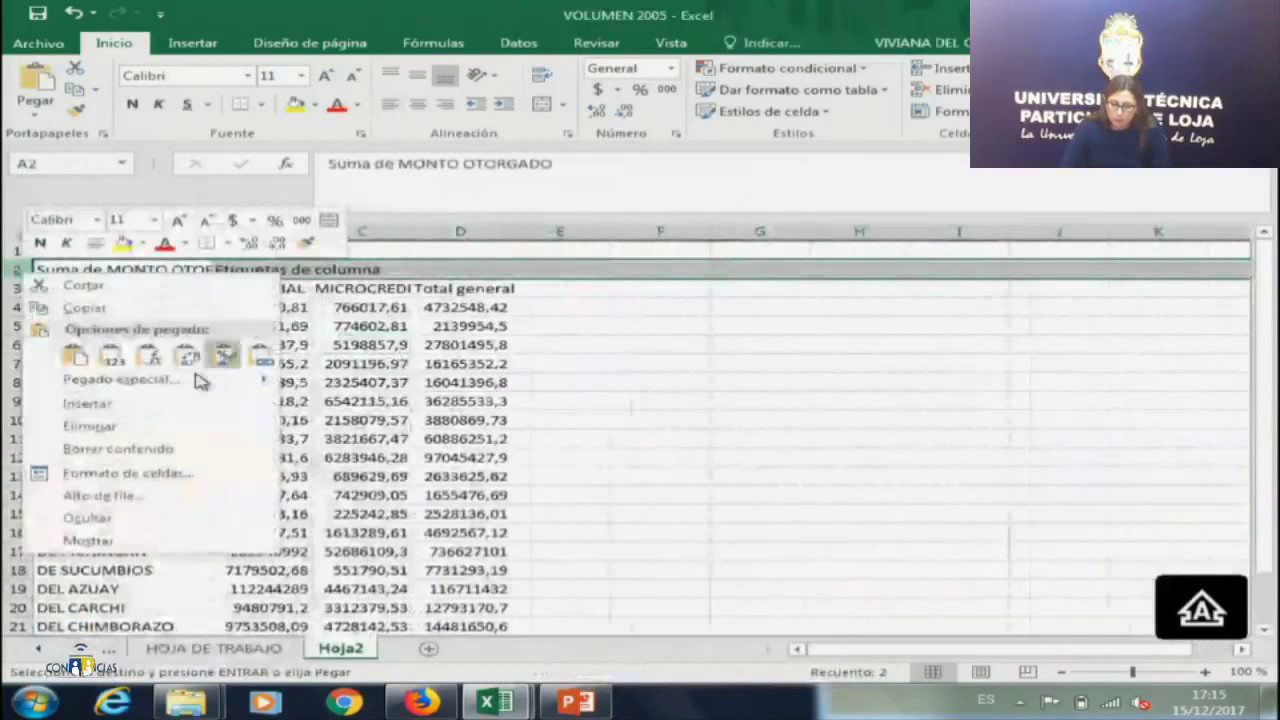
pyautogui.click(108, 426)
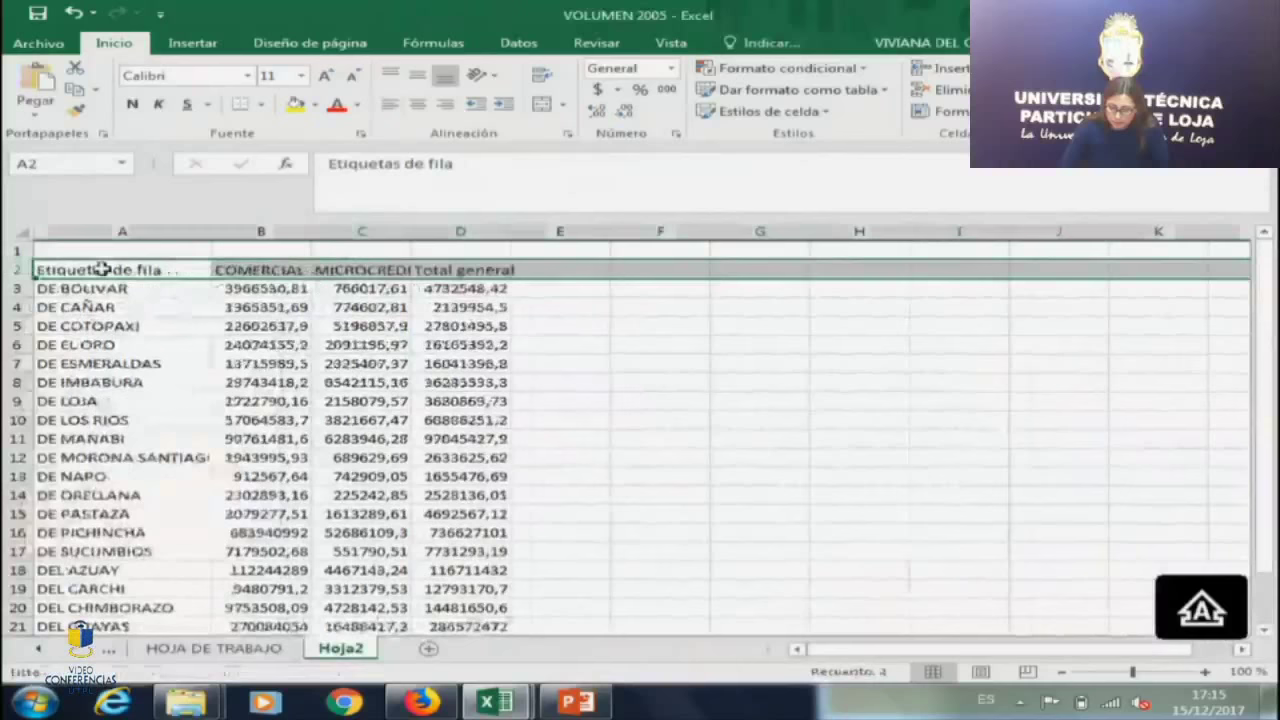
# Replace the "Etiquetas de fila" header in A2 with PROVINCIA.
pyautogui.click(102, 269)
pyautogui.write('PROVINCIA')
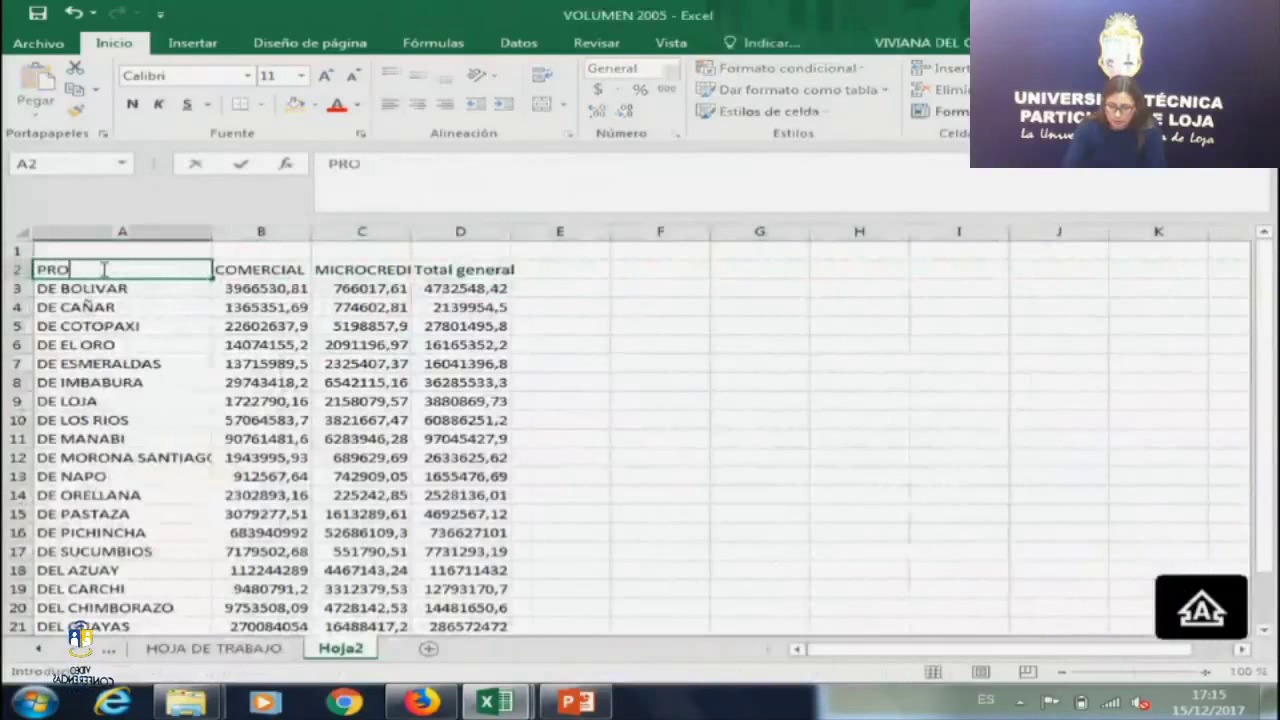
pyautogui.press('Return')
# Make the header row A2:D2 bold and widen columns B, C and D to show their headers and amounts in full.
pyautogui.click(102, 269)
pyautogui.hotkey('shift', 'Right')
pyautogui.hotkey('shift', 'Right')
pyautogui.hotkey('shift', 'Right')
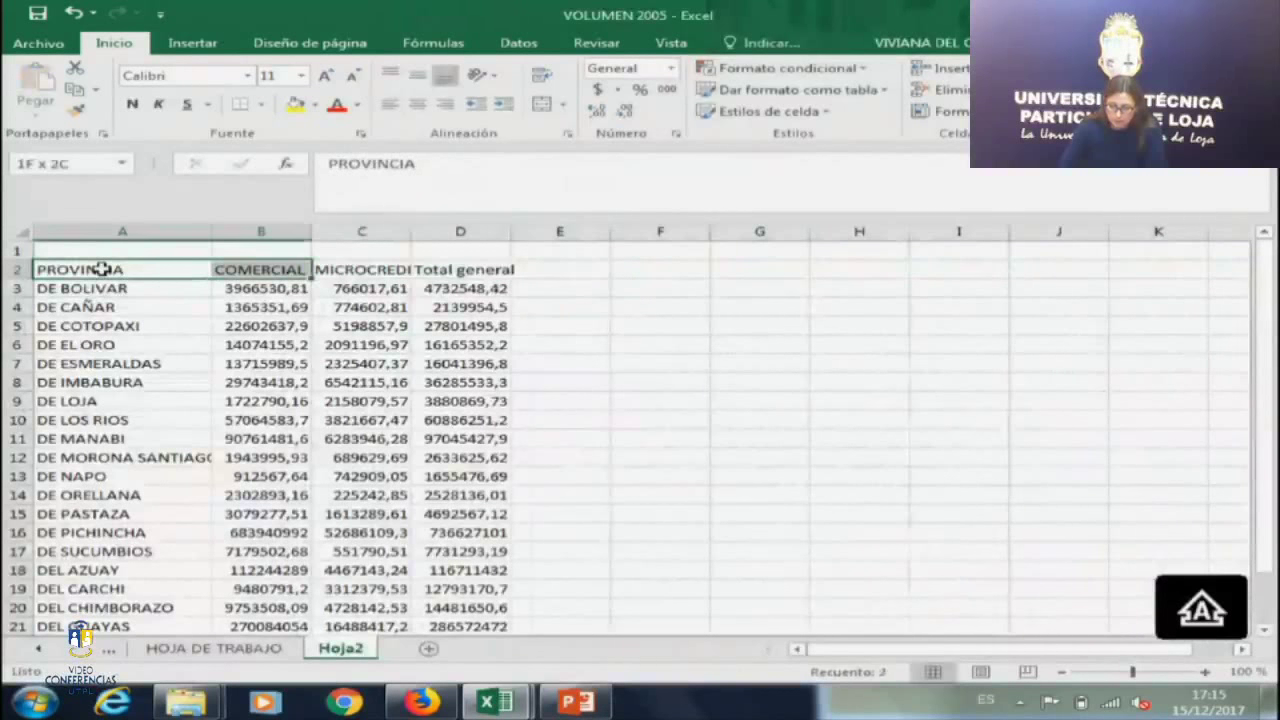
pyautogui.hotkey('ctrl', 'n')
pyautogui.moveTo(411, 231); pyautogui.dragTo(434, 231)
pyautogui.moveTo(312, 231); pyautogui.dragTo(340, 231)
pyautogui.moveTo(582, 231); pyautogui.dragTo(605, 231)
pyautogui.click(682, 377)
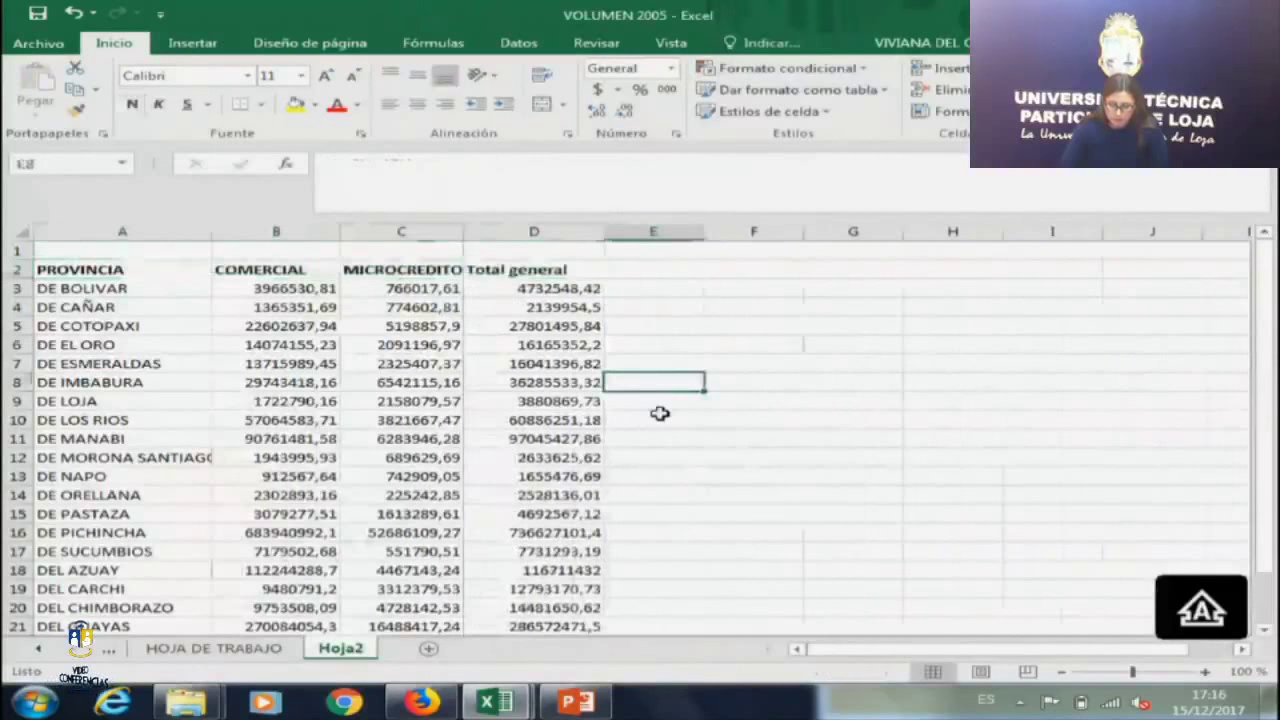
# Examine the commercial, microcredit and total amounts per province down to the Total general row.
pyautogui.click(166, 302)
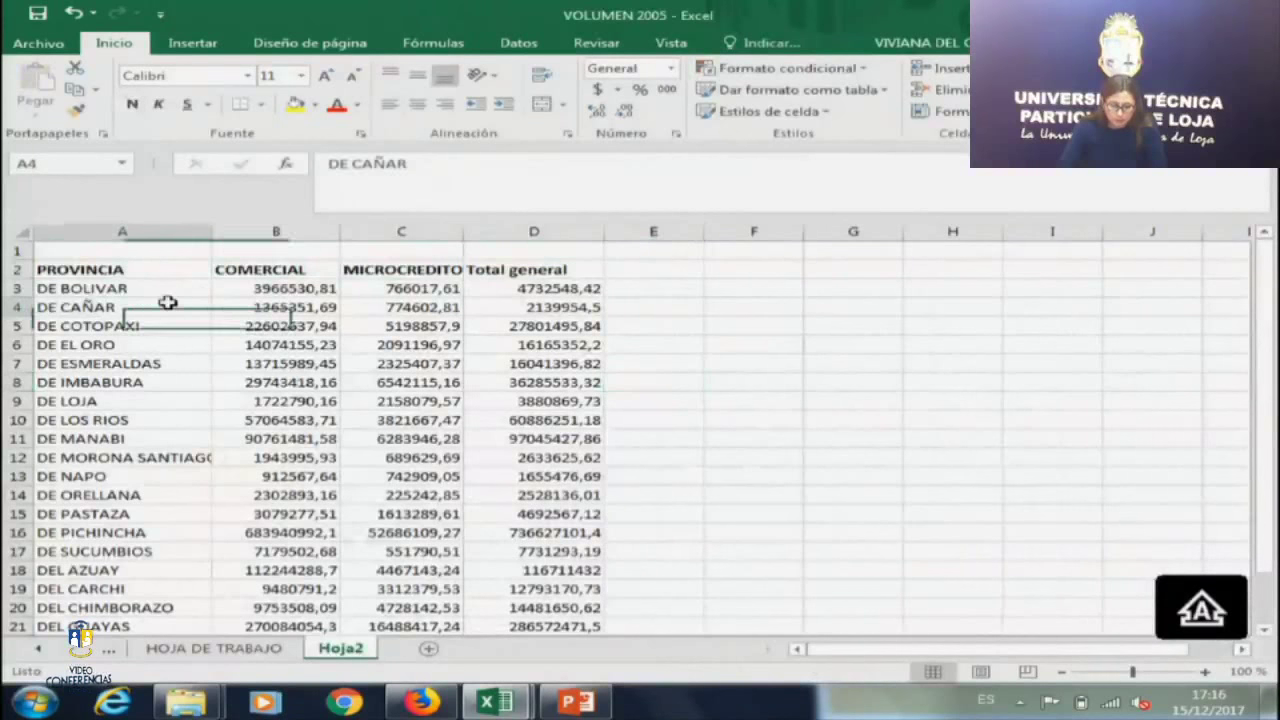
pyautogui.click(318, 289)
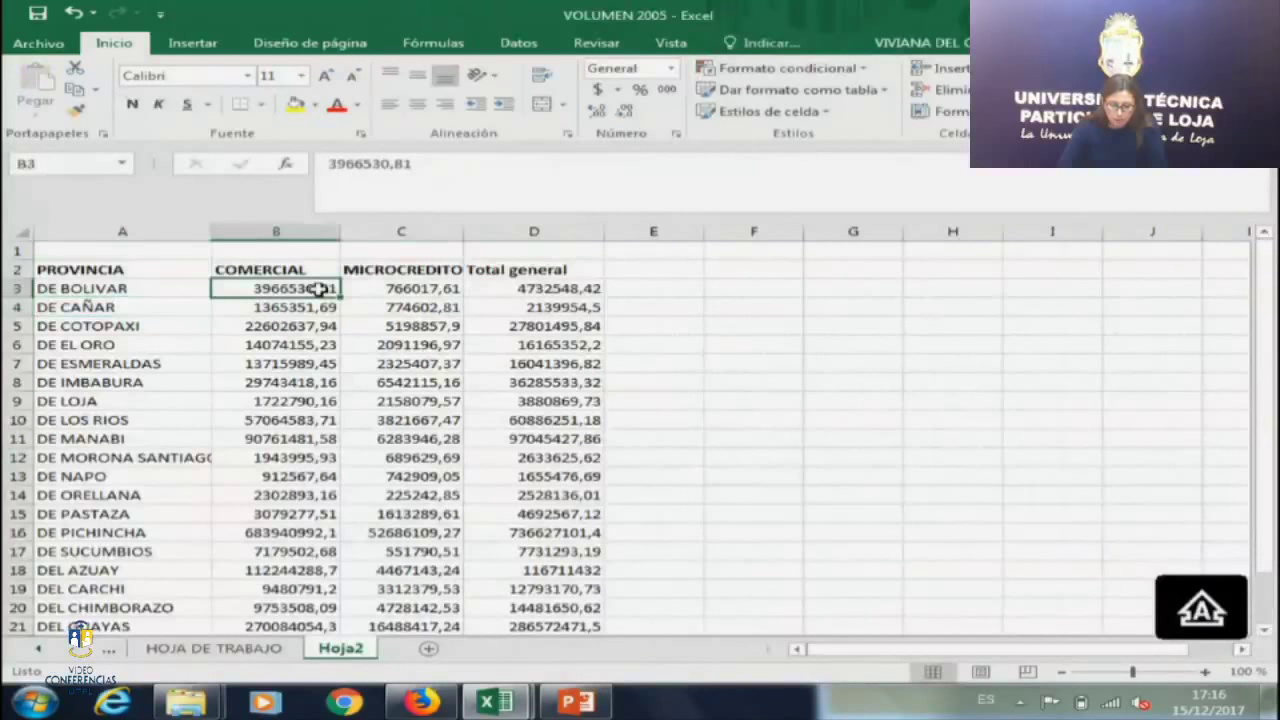
pyautogui.click(393, 289)
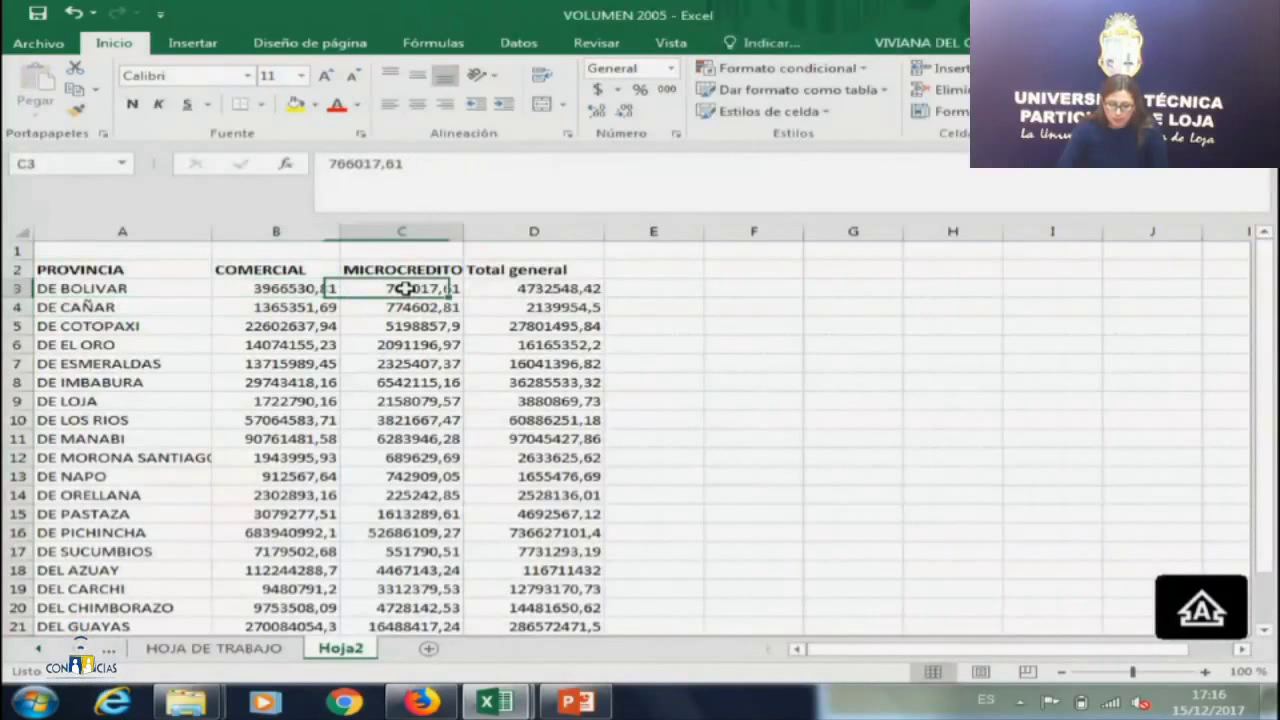
pyautogui.click(487, 453)
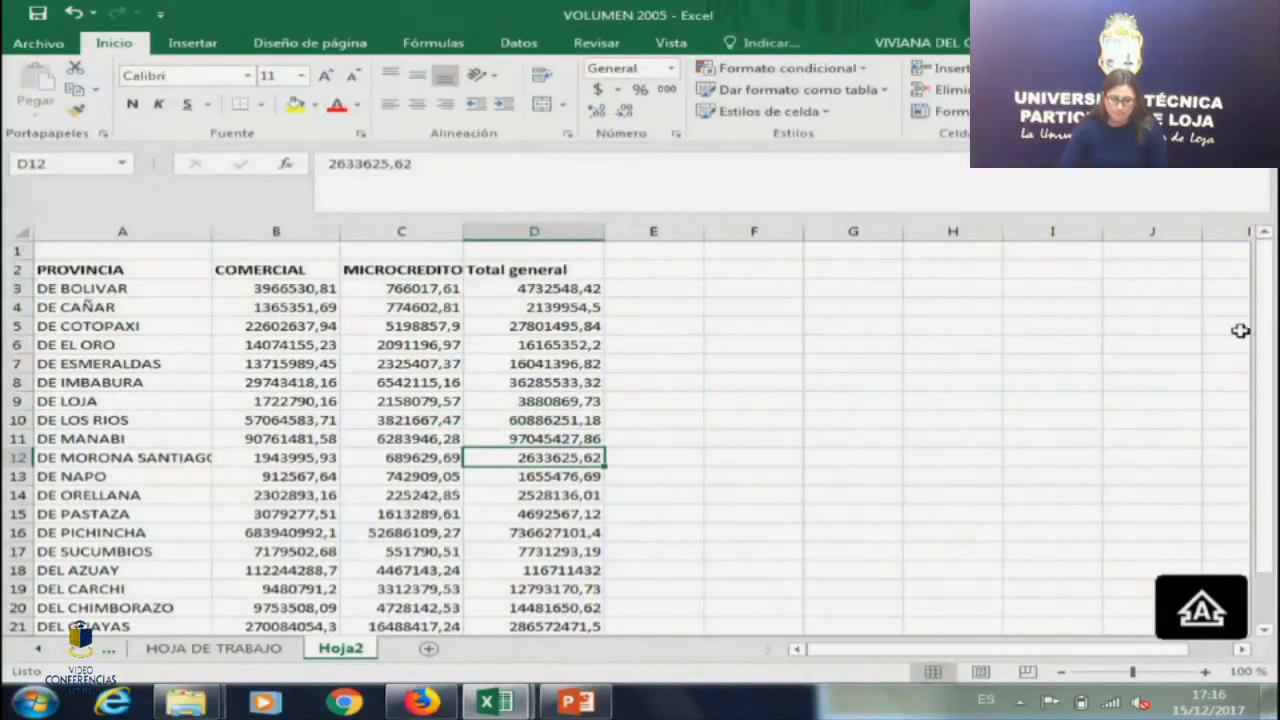
pyautogui.moveTo(1262, 337); pyautogui.dragTo(1272, 497)
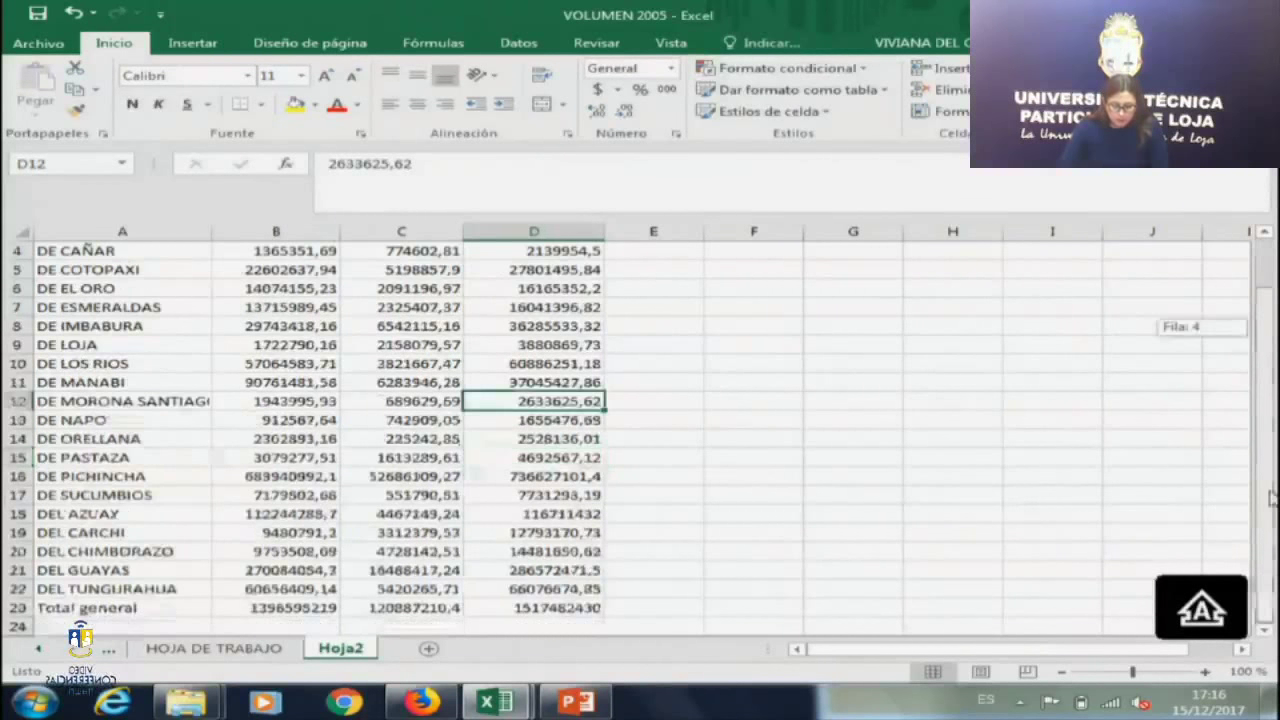
pyautogui.click(430, 607)
pyautogui.click(571, 607)
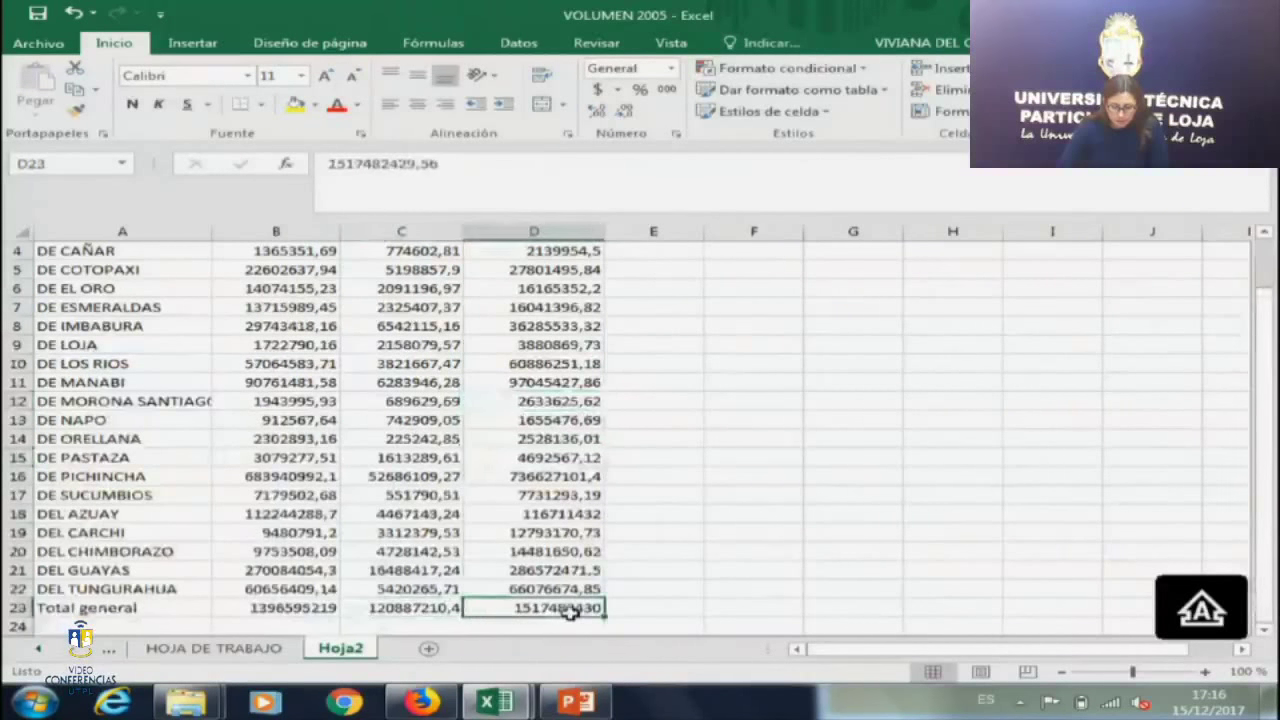
# Make the Total general row, A23:D23, bold.
pyautogui.click(312, 571)
pyautogui.moveTo(120, 607); pyautogui.dragTo(246, 288)
pyautogui.hotkey('ctrl', 'n')
# Format the amounts in B3:D23 with thousands separators and no decimals.
pyautogui.click(553, 553)
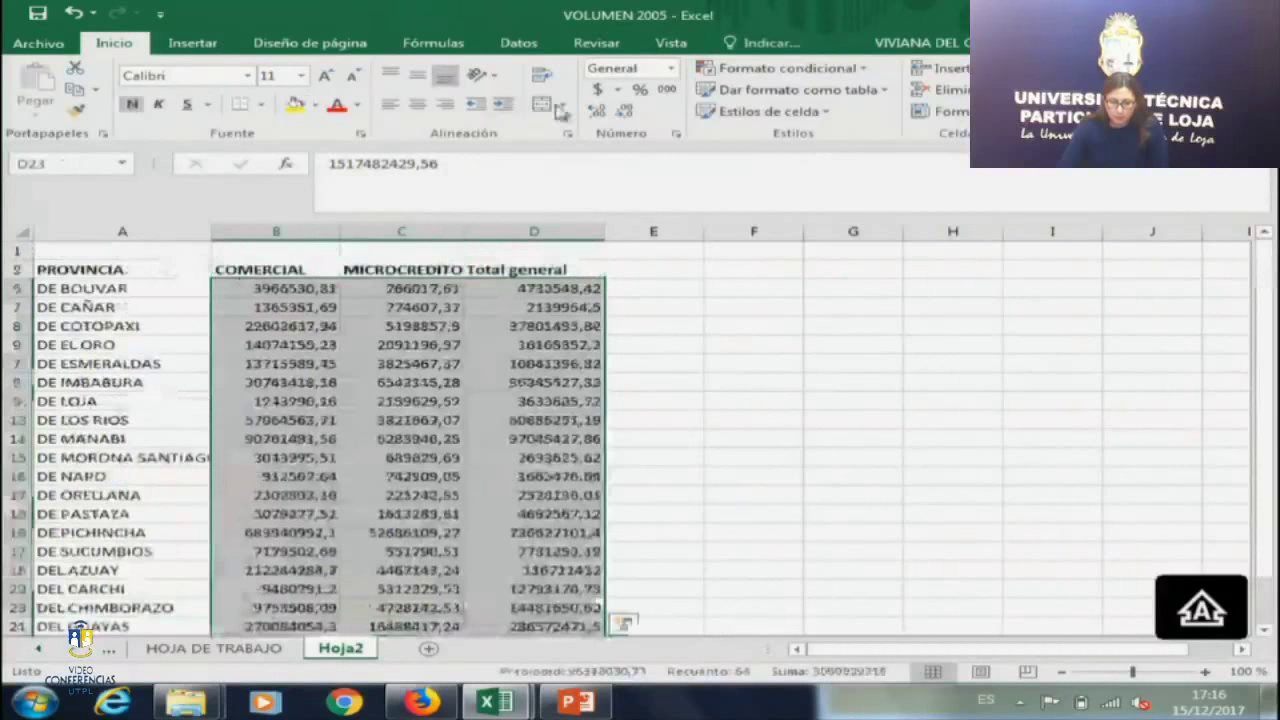
pyautogui.click(668, 92)
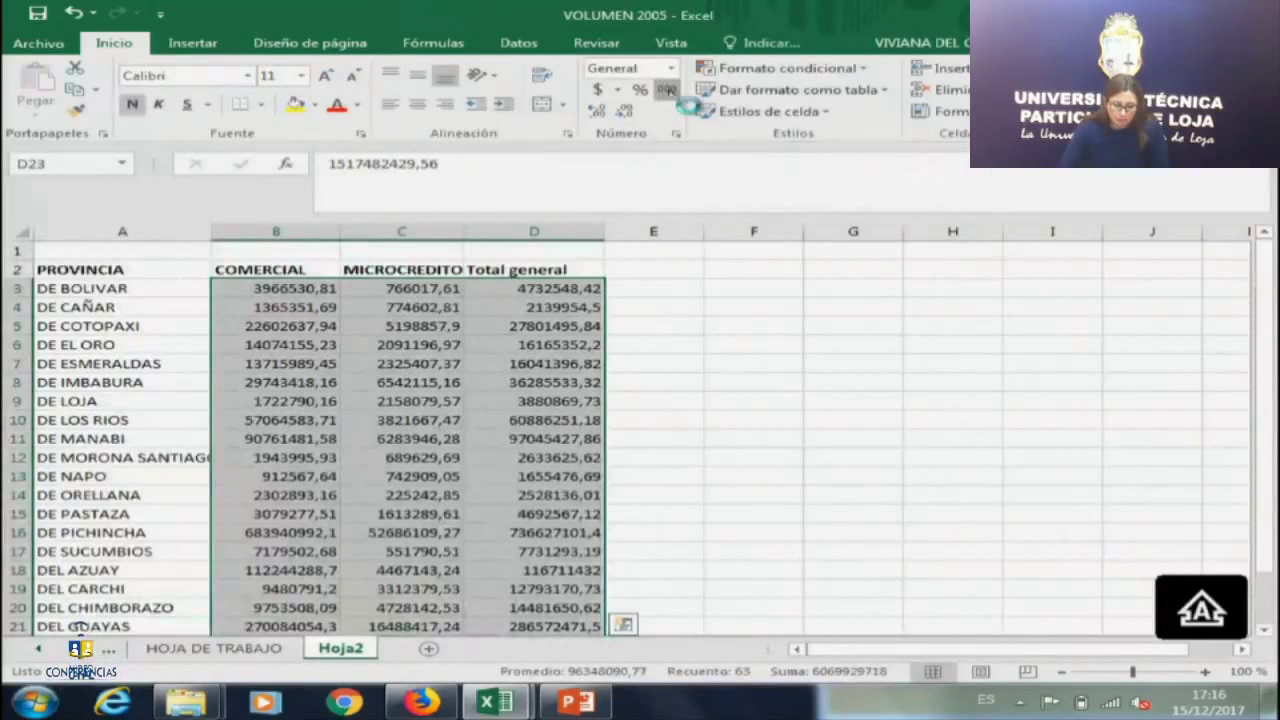
pyautogui.click(626, 112)
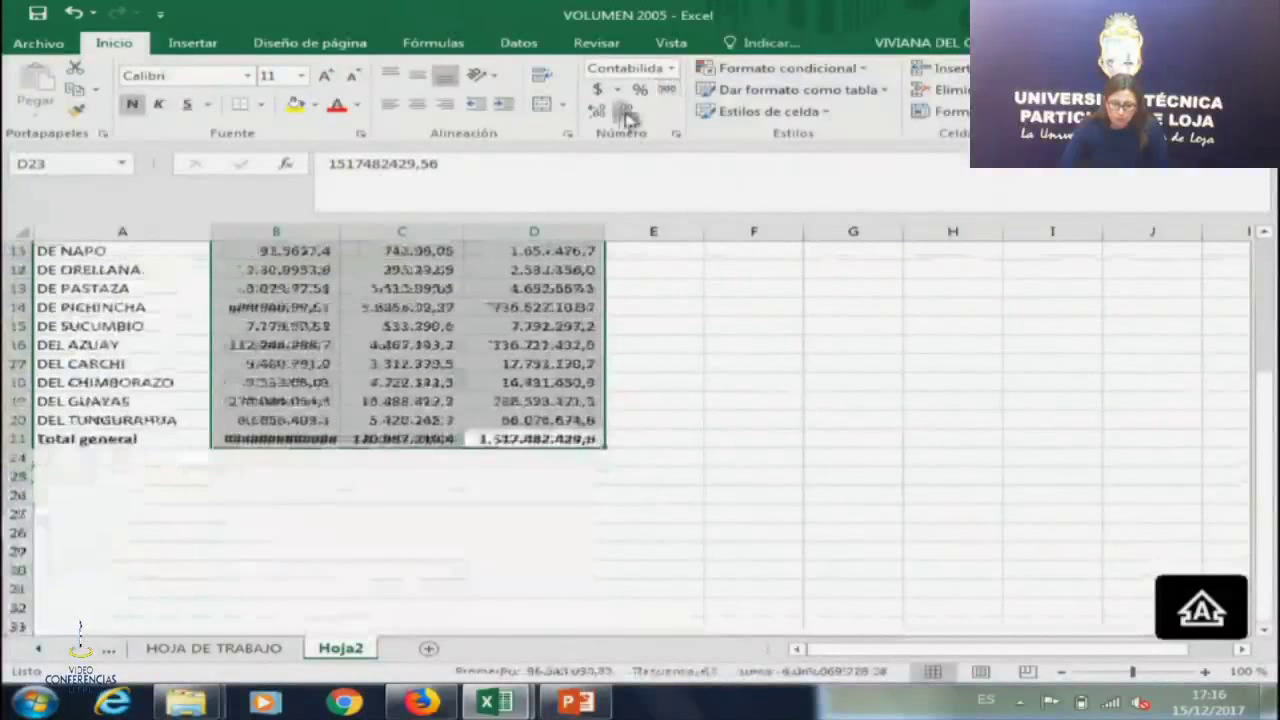
pyautogui.click(626, 112)
pyautogui.click(550, 344)
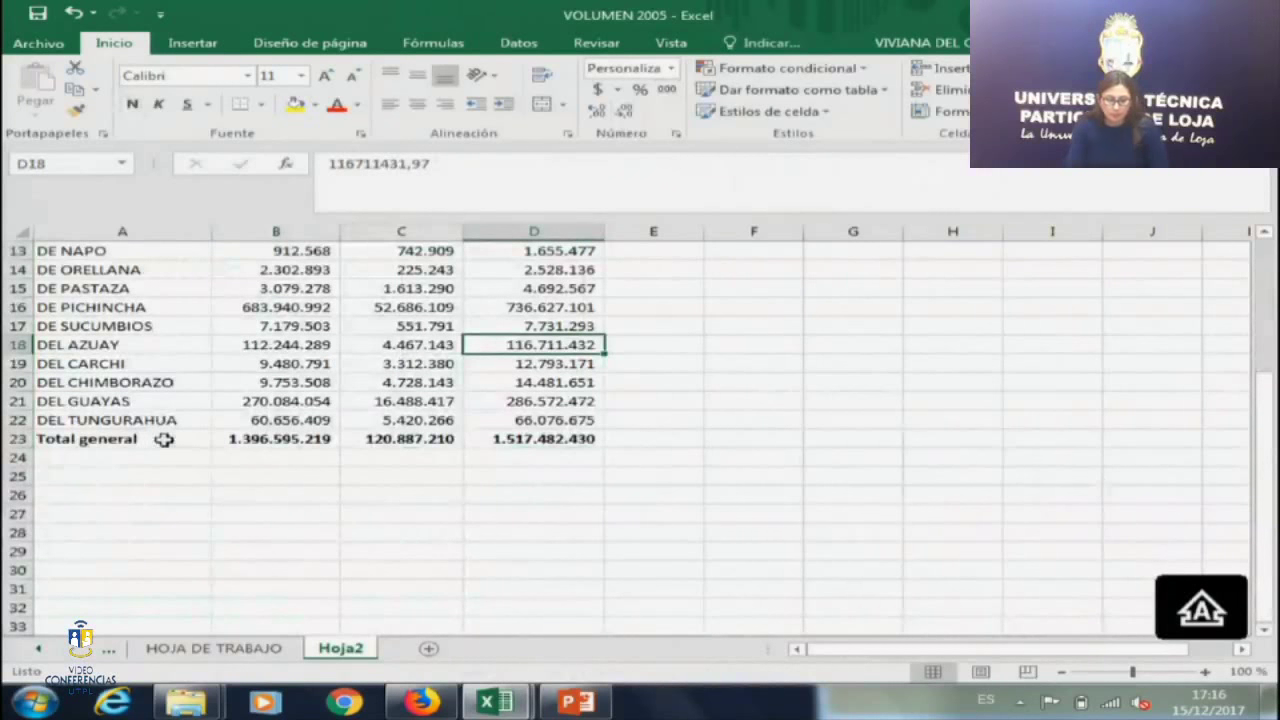
# Review the Total general row and the formatted provincial amounts back up to the start of the table.
pyautogui.click(116, 444)
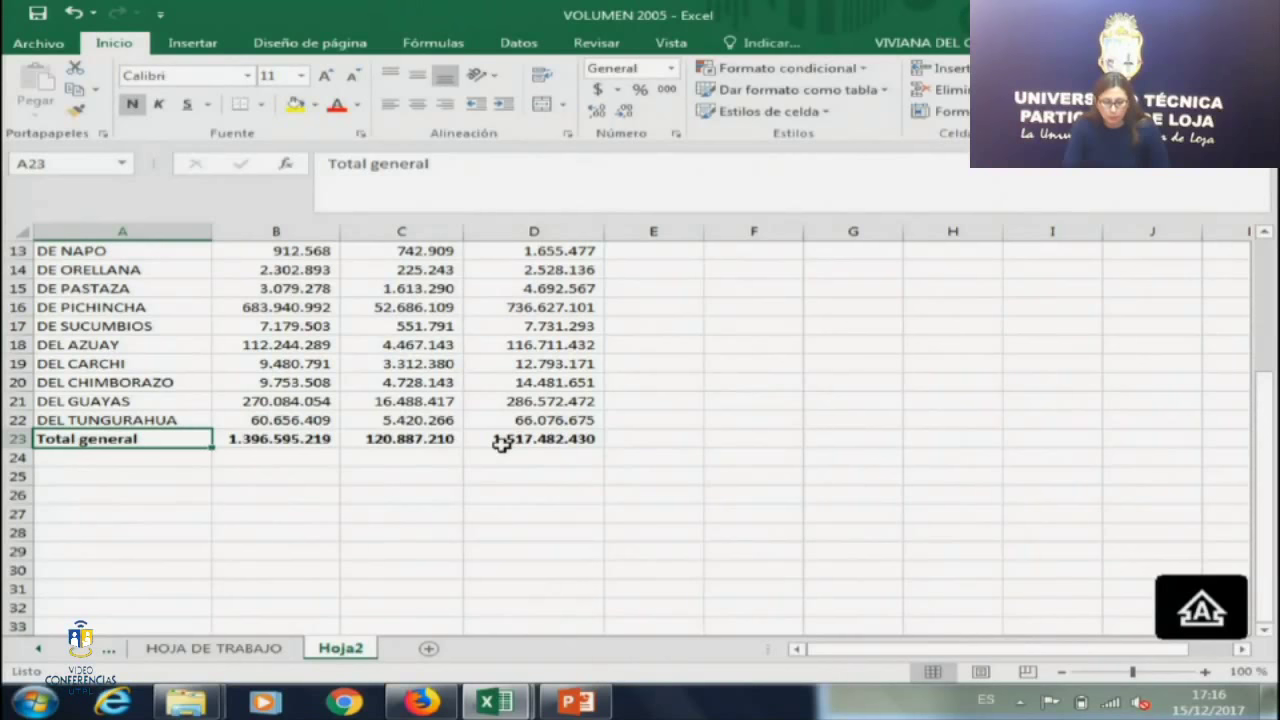
pyautogui.click(528, 462)
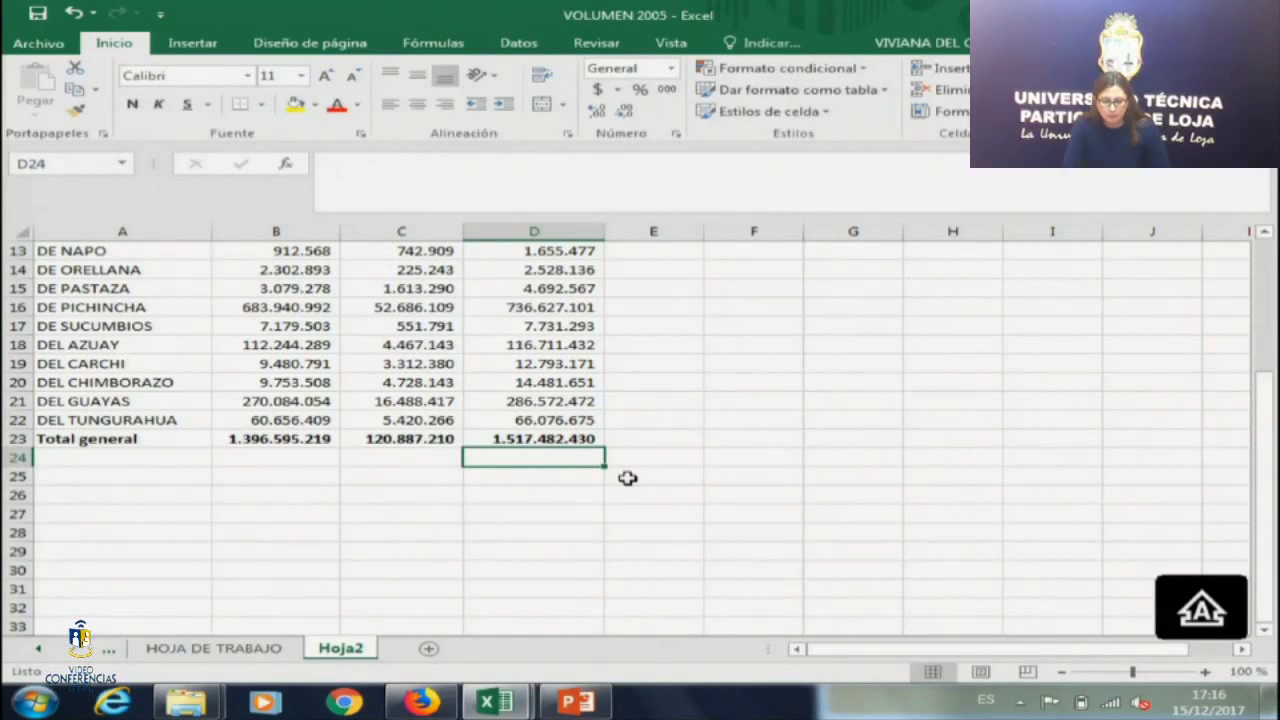
pyautogui.click(515, 437)
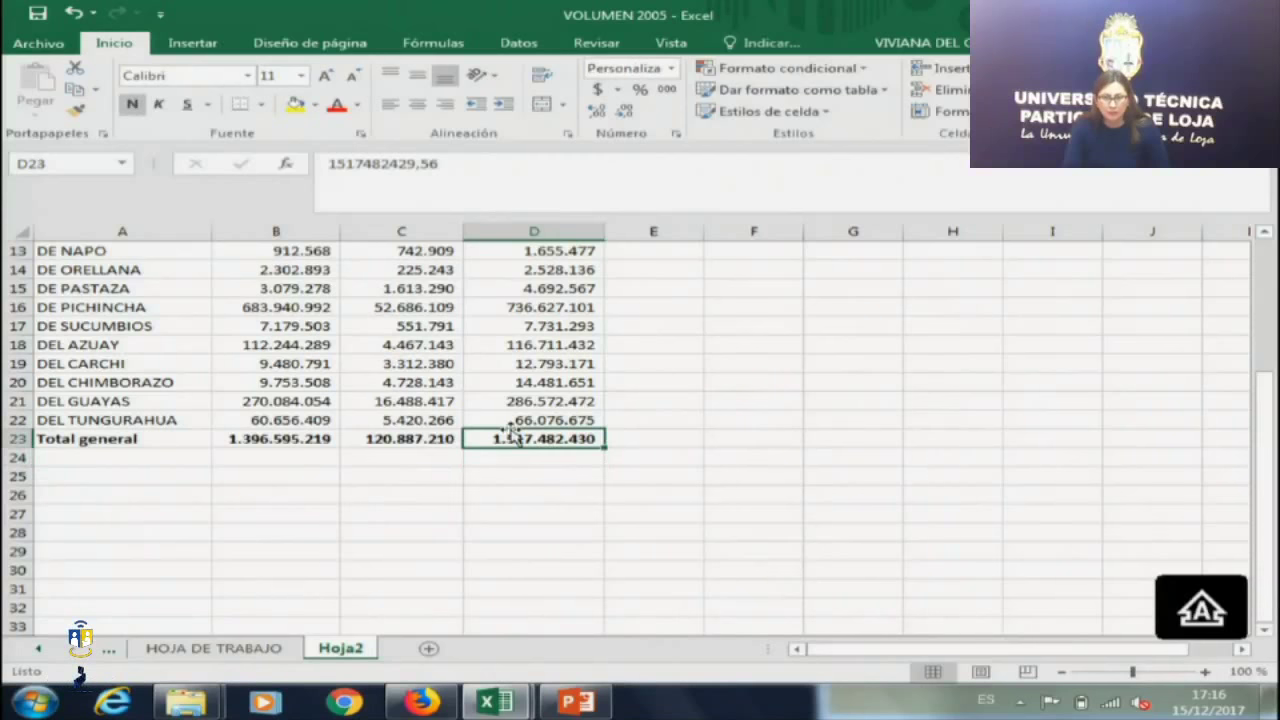
pyautogui.press('Left')
pyautogui.press('Left')
pyautogui.press('Up')
pyautogui.press('Up')
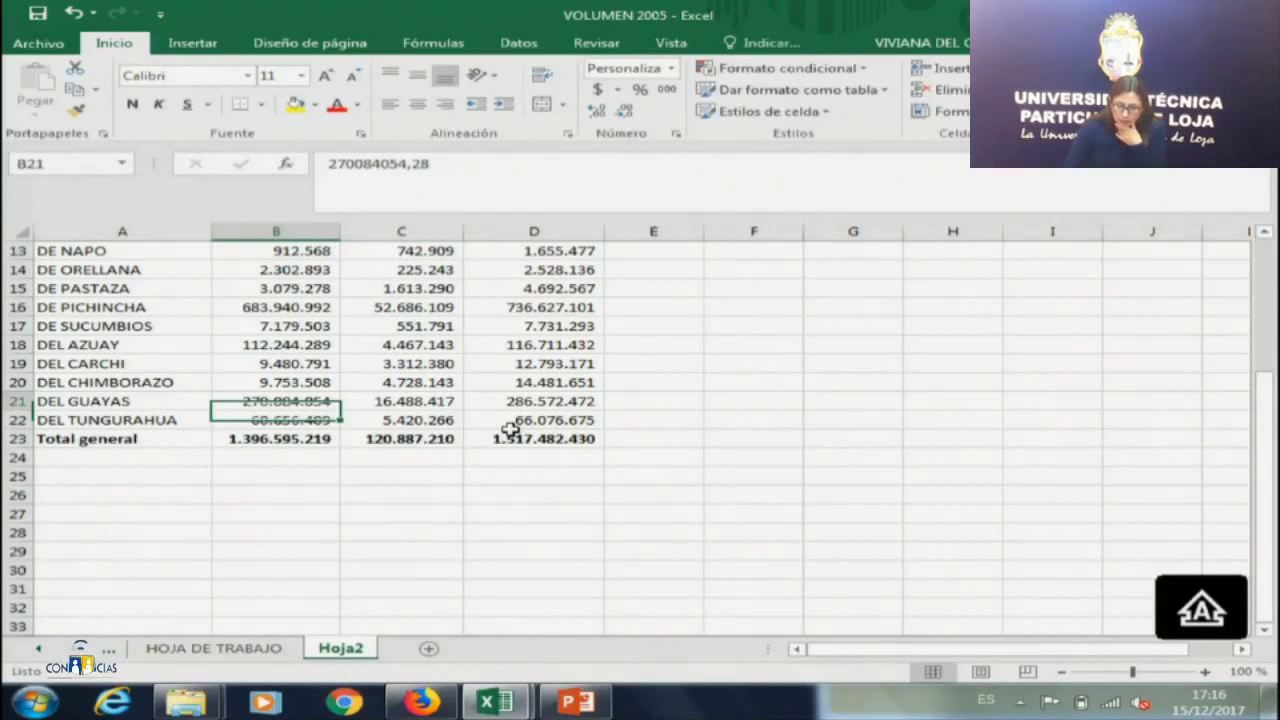
pyautogui.press('Up')
pyautogui.press('Up')
pyautogui.press('Up')
pyautogui.press('Up')
pyautogui.press('Up')
pyautogui.press('Up')
pyautogui.press('Up')
pyautogui.press('Up')
pyautogui.press('Up')
pyautogui.press('Up')
pyautogui.press('Up')
pyautogui.press('Up')
pyautogui.press('Up')
pyautogui.press('Up')
pyautogui.press('Up')
pyautogui.press('Up')
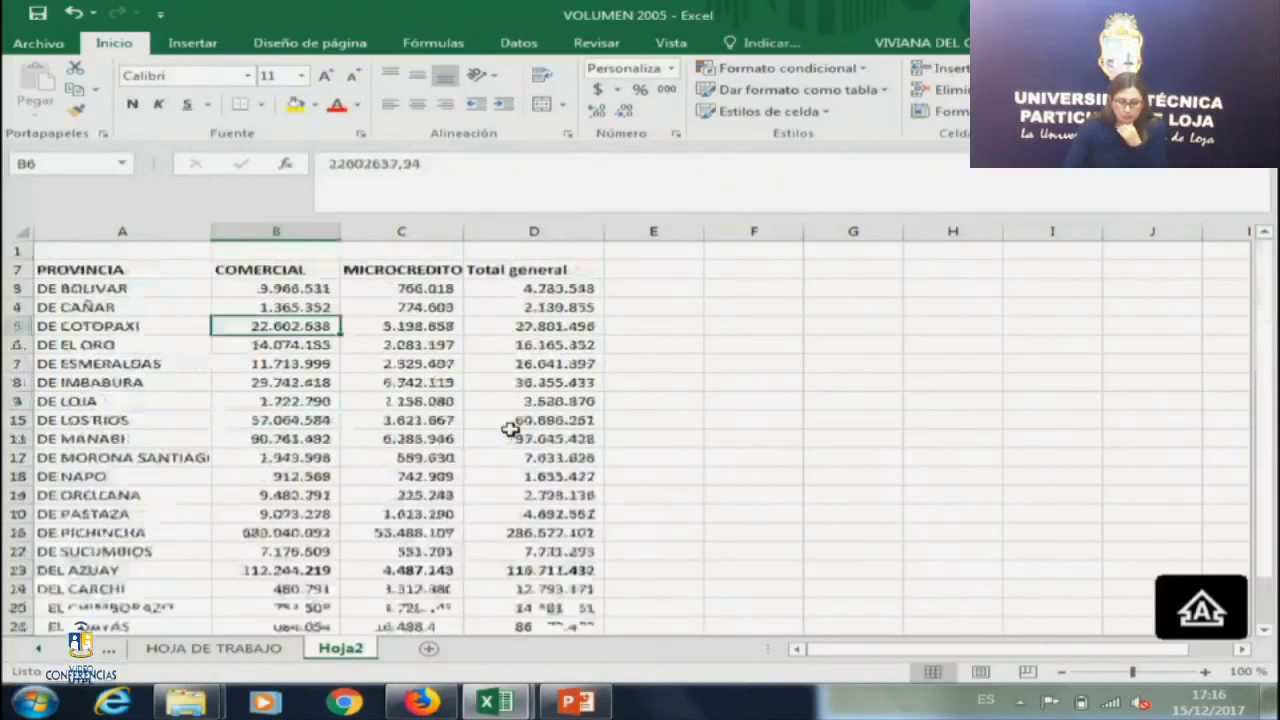
# Delete the COMERCIAL and MICROCREDITO columns, keeping only the provinces and their overall totals.
pyautogui.moveTo(307, 234); pyautogui.dragTo(395, 231)
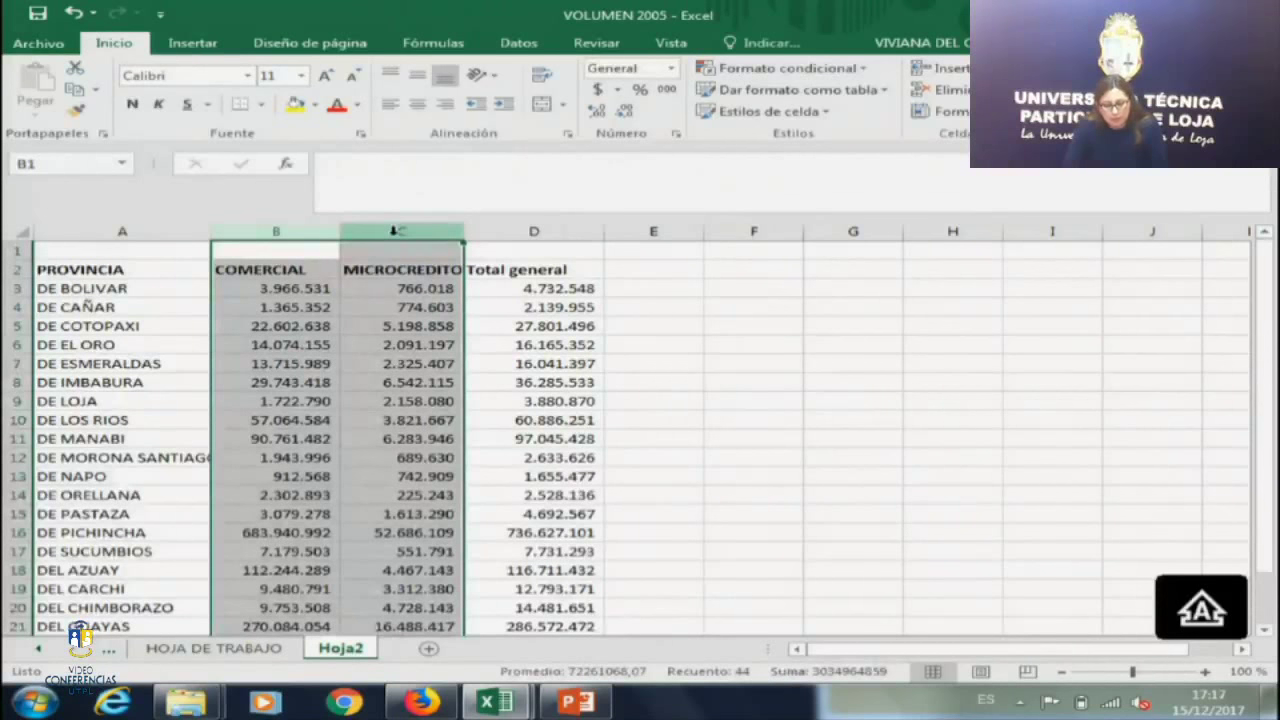
pyautogui.rightClick(396, 231)
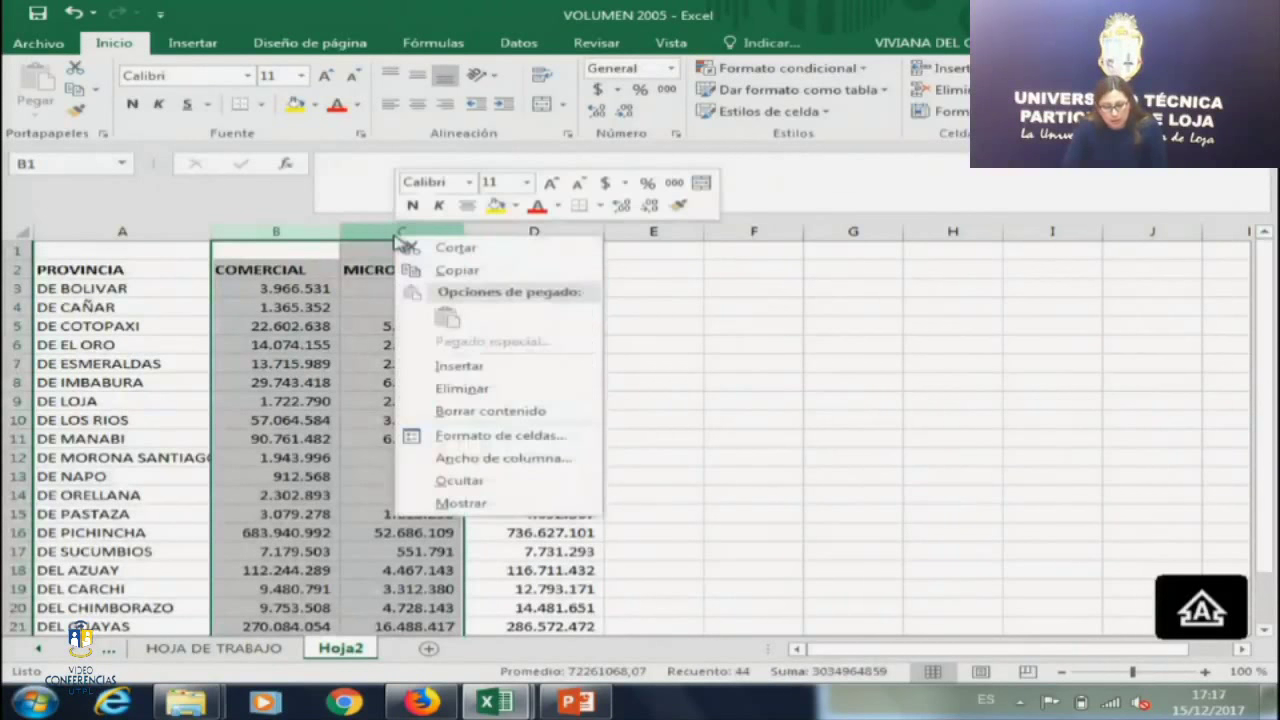
pyautogui.click(455, 389)
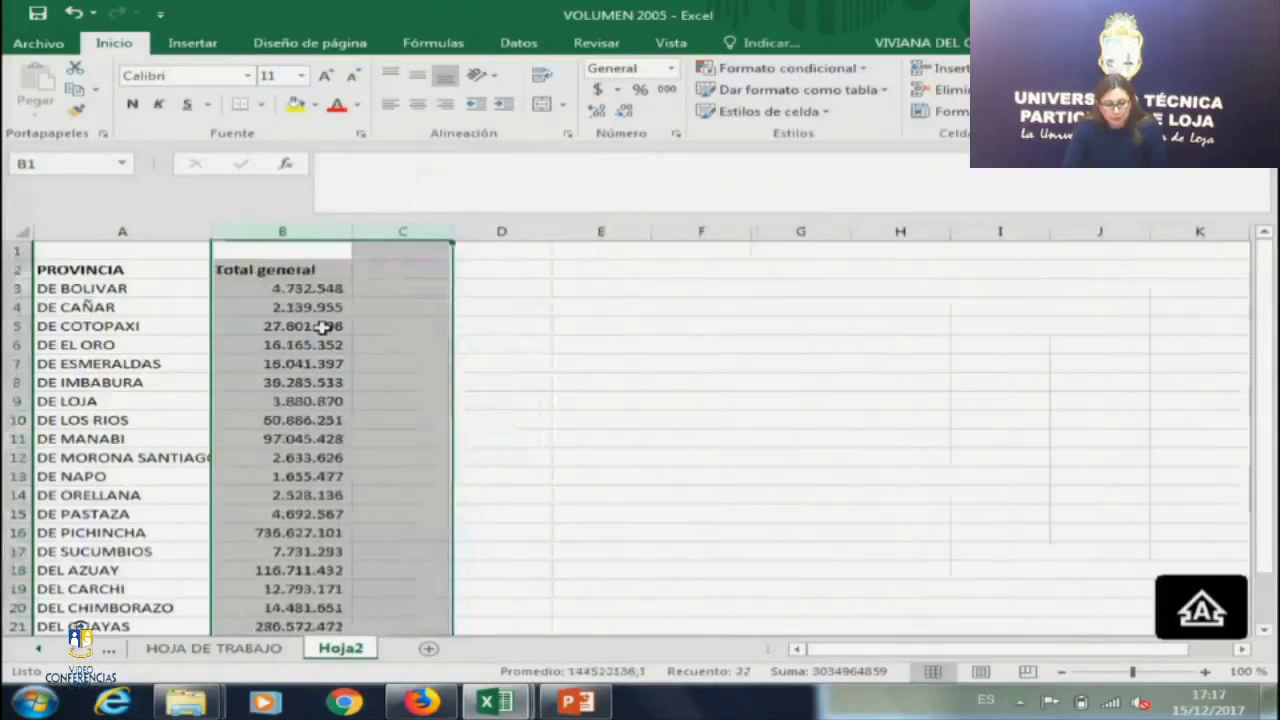
pyautogui.click(322, 327)
# Rename the "Total general" header in B2 as CREDITO PRODUCTIVO and widen column B to fit it.
pyautogui.click(263, 270)
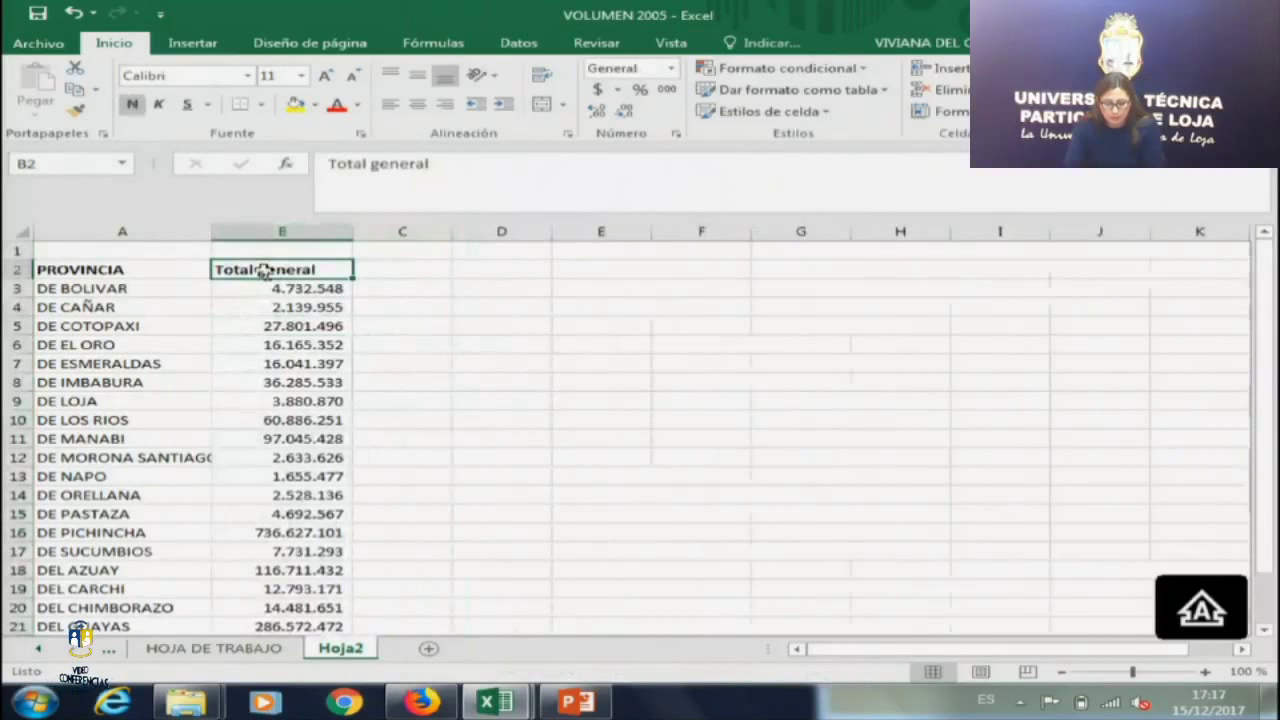
pyautogui.write('CREDITO PRODU')
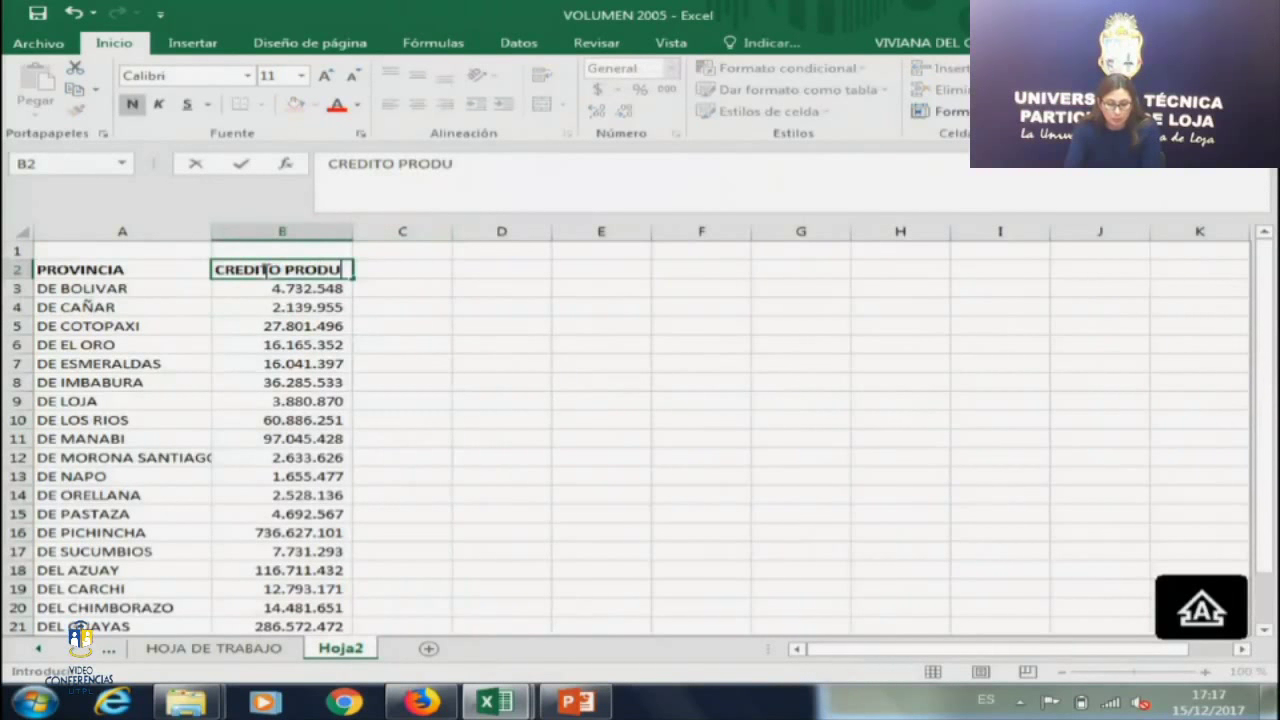
pyautogui.write('CTIVO')
pyautogui.press('Return')
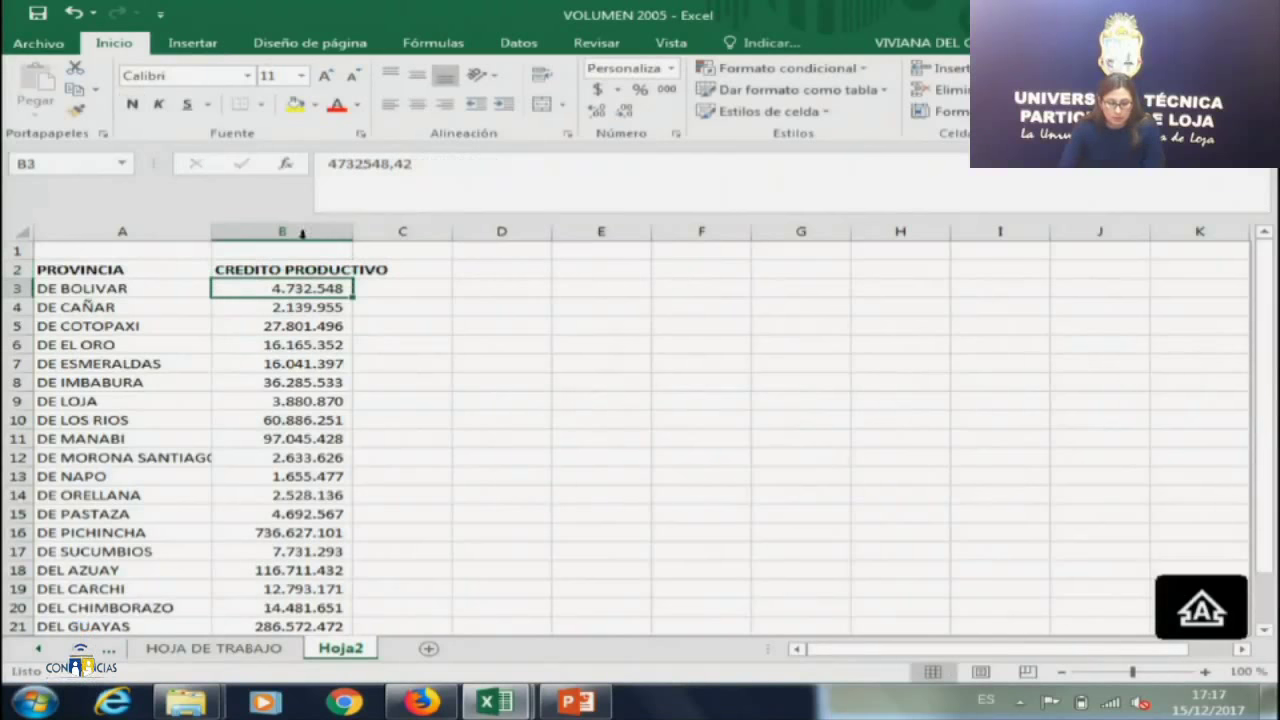
pyautogui.moveTo(354, 229); pyautogui.dragTo(387, 227)
pyautogui.click(287, 264)
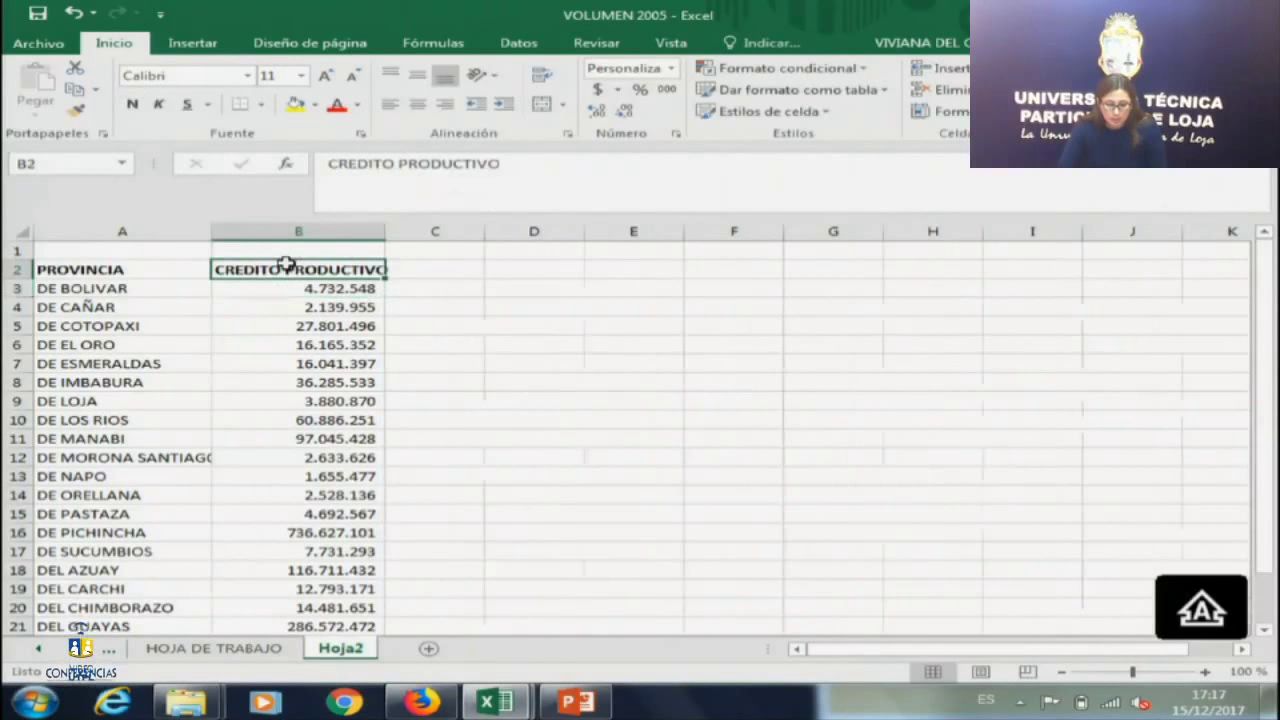
# Replace the CREDITO PRODUCTIVO header in B2 with the year 2005.
pyautogui.press('Delete')
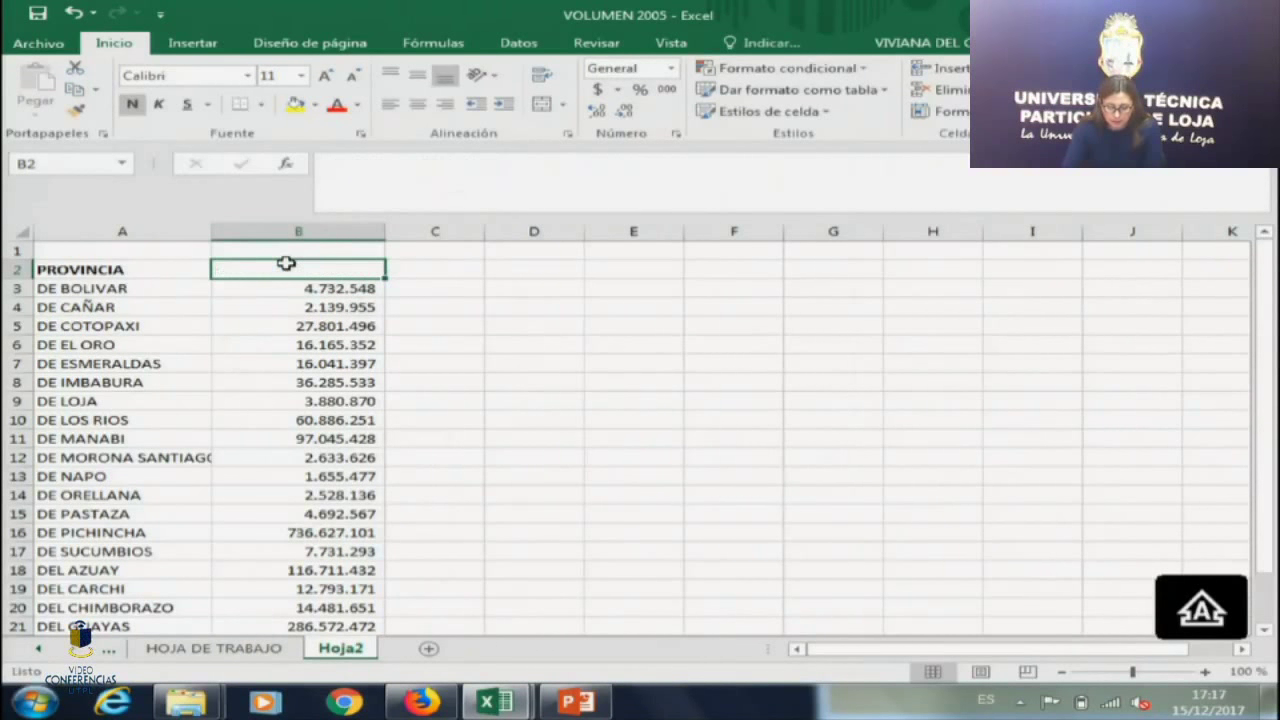
pyautogui.write('2005')
pyautogui.press('Return')
pyautogui.click(286, 263)
pyautogui.press('Right')
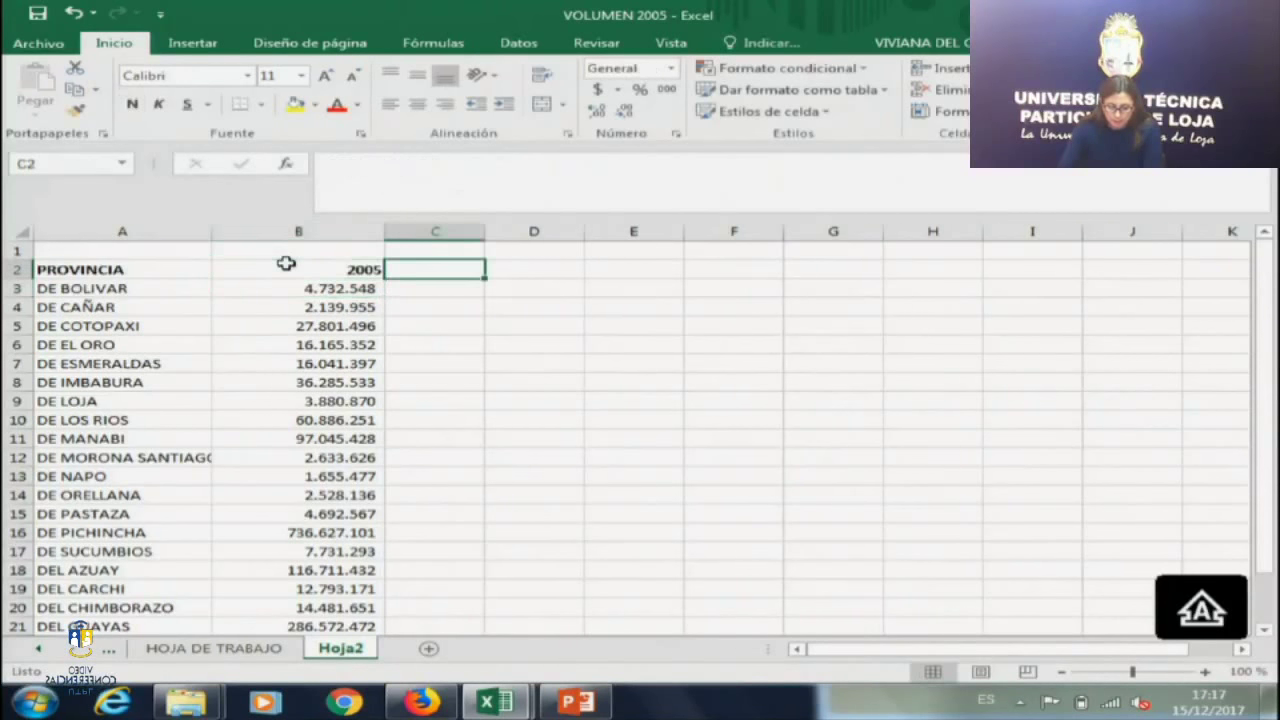
pyautogui.press('Left')
pyautogui.press('Left')
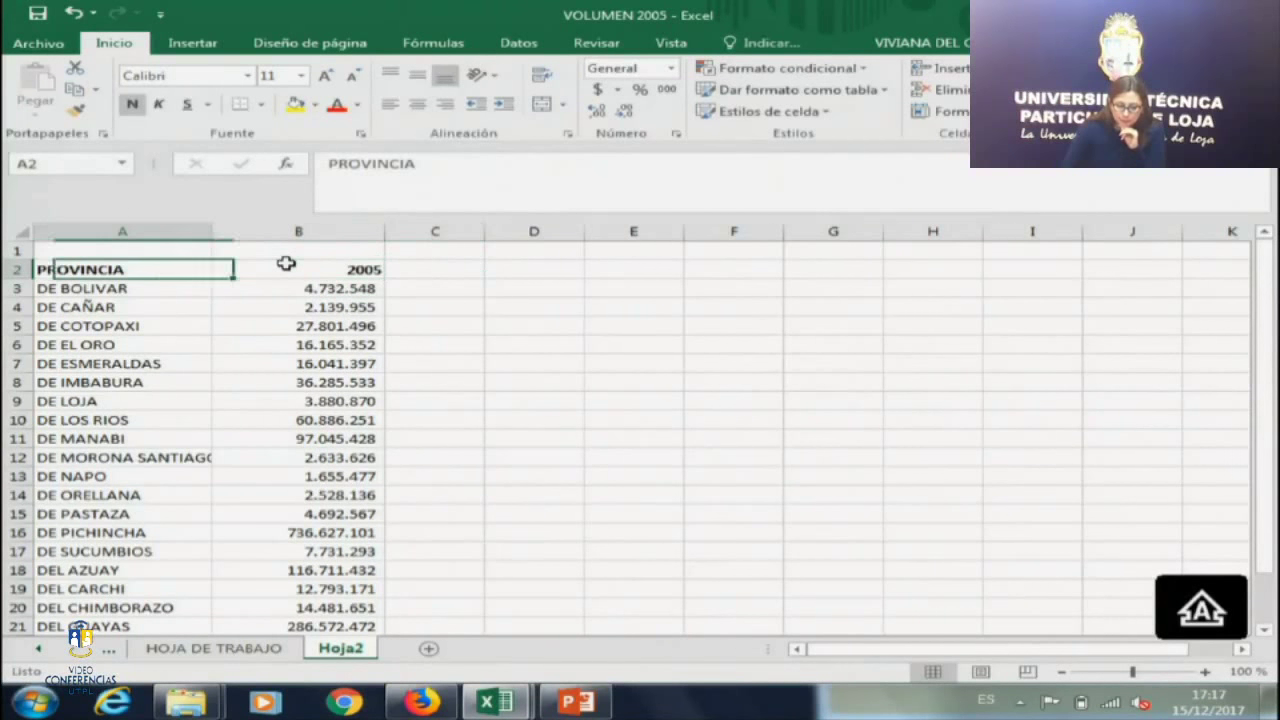
pyautogui.press('Right')
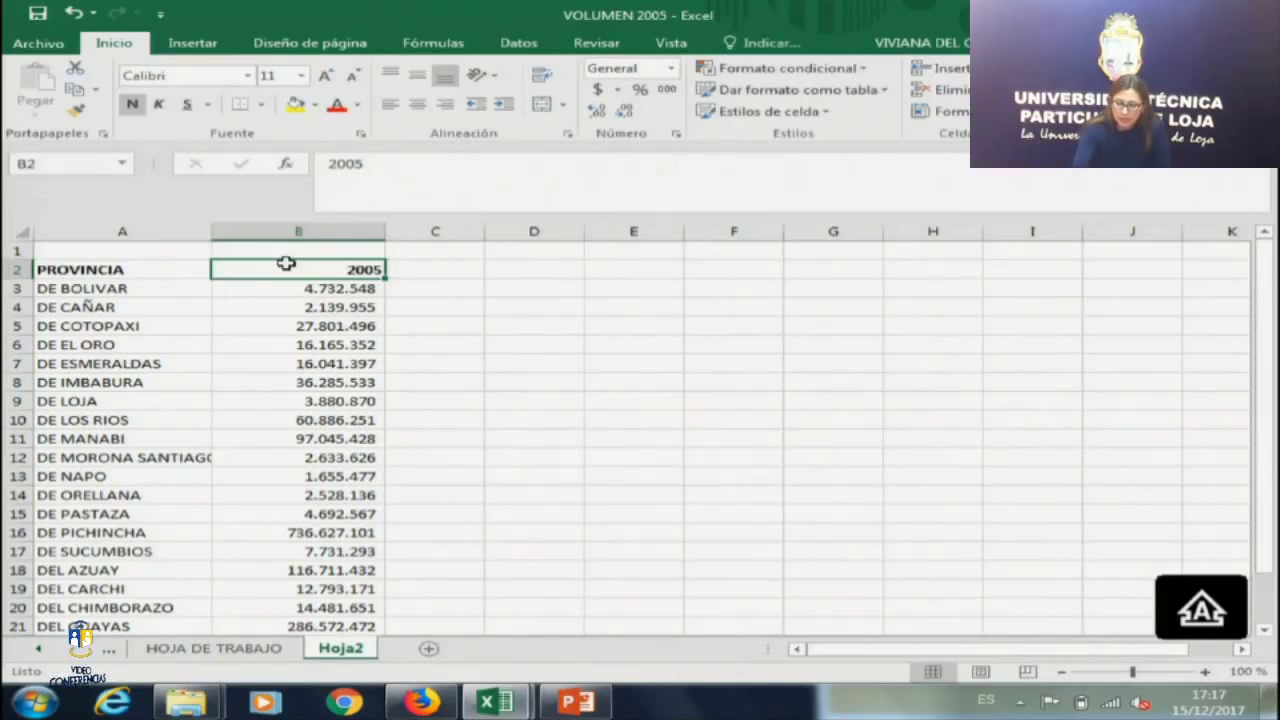
# Enter 2006 and 2007 beside the 2005 header and extend the year series to 2012 across row 2.
pyautogui.click(409, 265)
pyautogui.write('2')
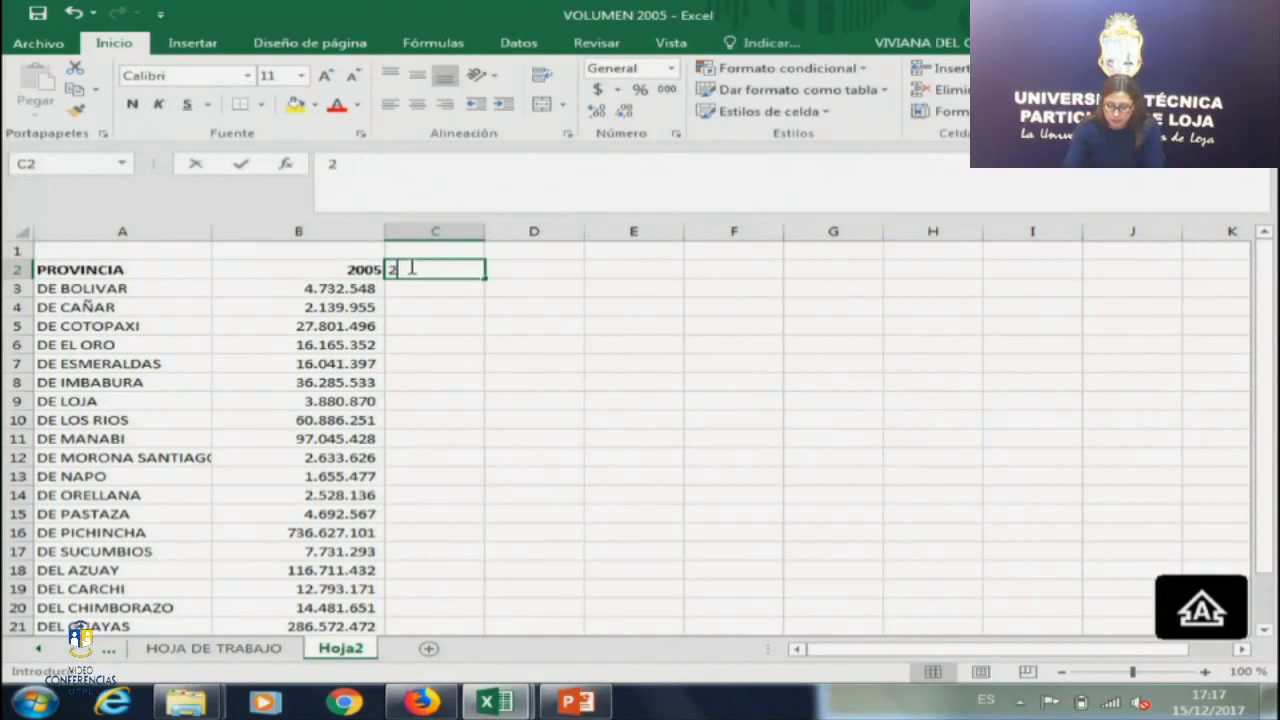
pyautogui.write('006')
pyautogui.press('Tab')
pyautogui.write('2007')
pyautogui.click(409, 268)
pyautogui.moveTo(378, 268); pyautogui.dragTo(492, 269)
pyautogui.moveTo(586, 279); pyautogui.dragTo(1111, 297)
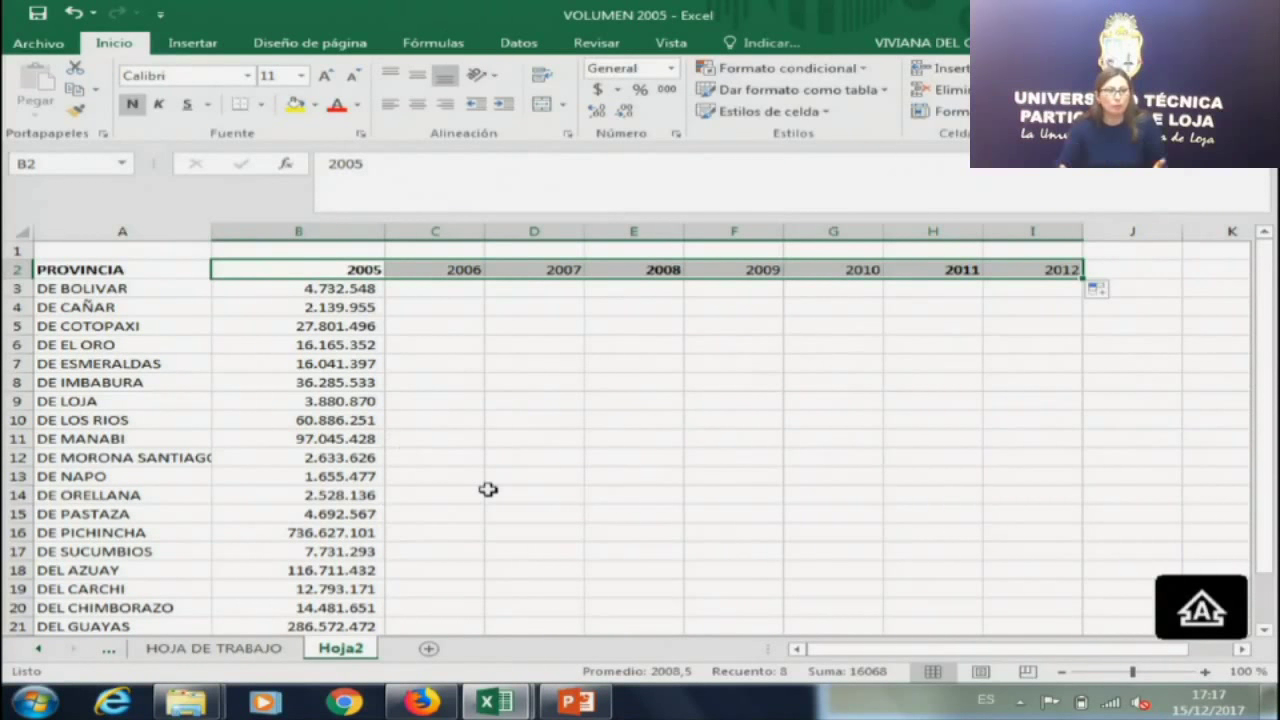
# Clear the year headers in C2:I2, leaving only the 2005 header.
pyautogui.moveTo(471, 271); pyautogui.dragTo(1020, 262)
pyautogui.press('Delete')
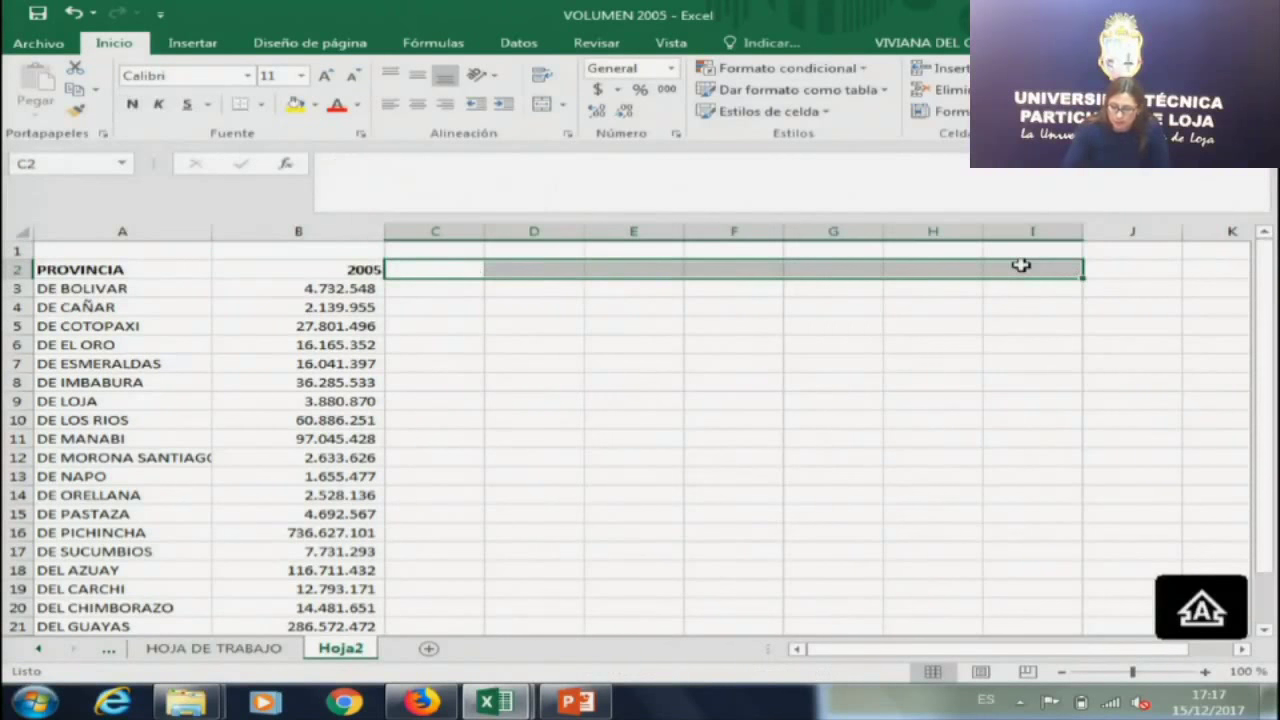
pyautogui.click(498, 380)
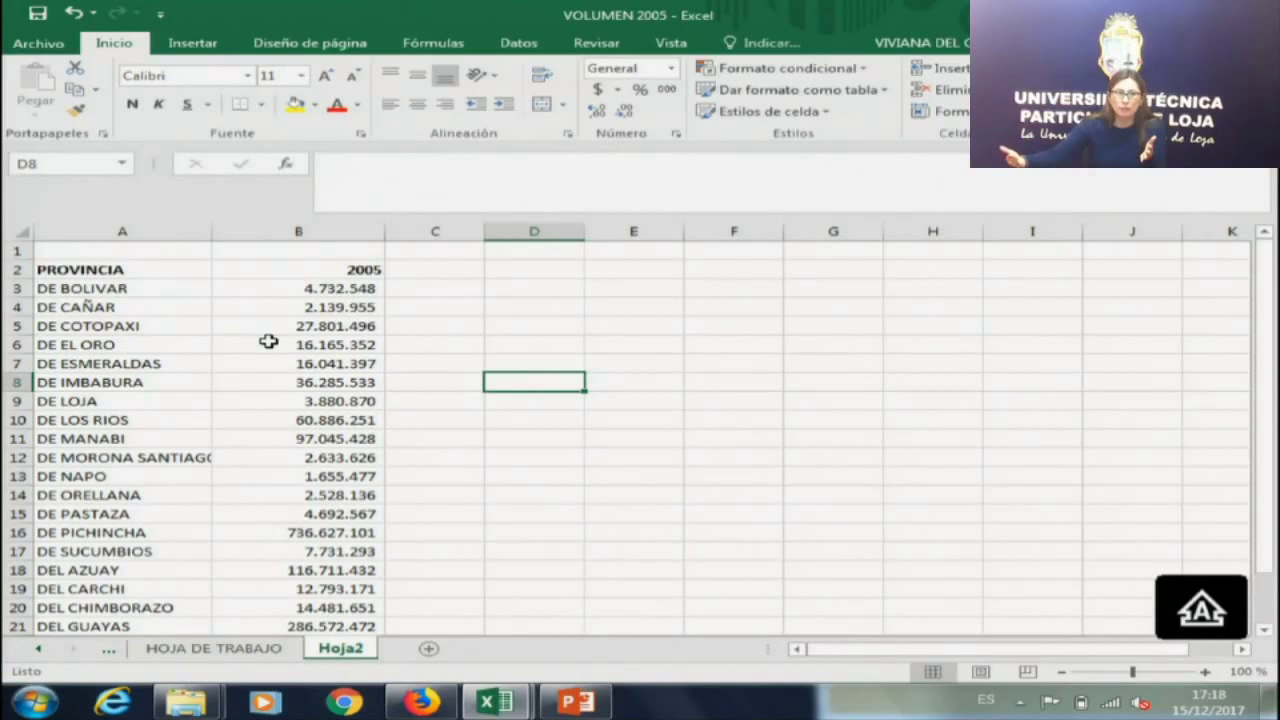
# Review the 2005 amounts per province from the header row down to the Total general row.
pyautogui.press('Left')
pyautogui.press('Left')
pyautogui.press('Up')
pyautogui.press('Up')
pyautogui.press('Up')
pyautogui.press('Up')
pyautogui.press('Up')
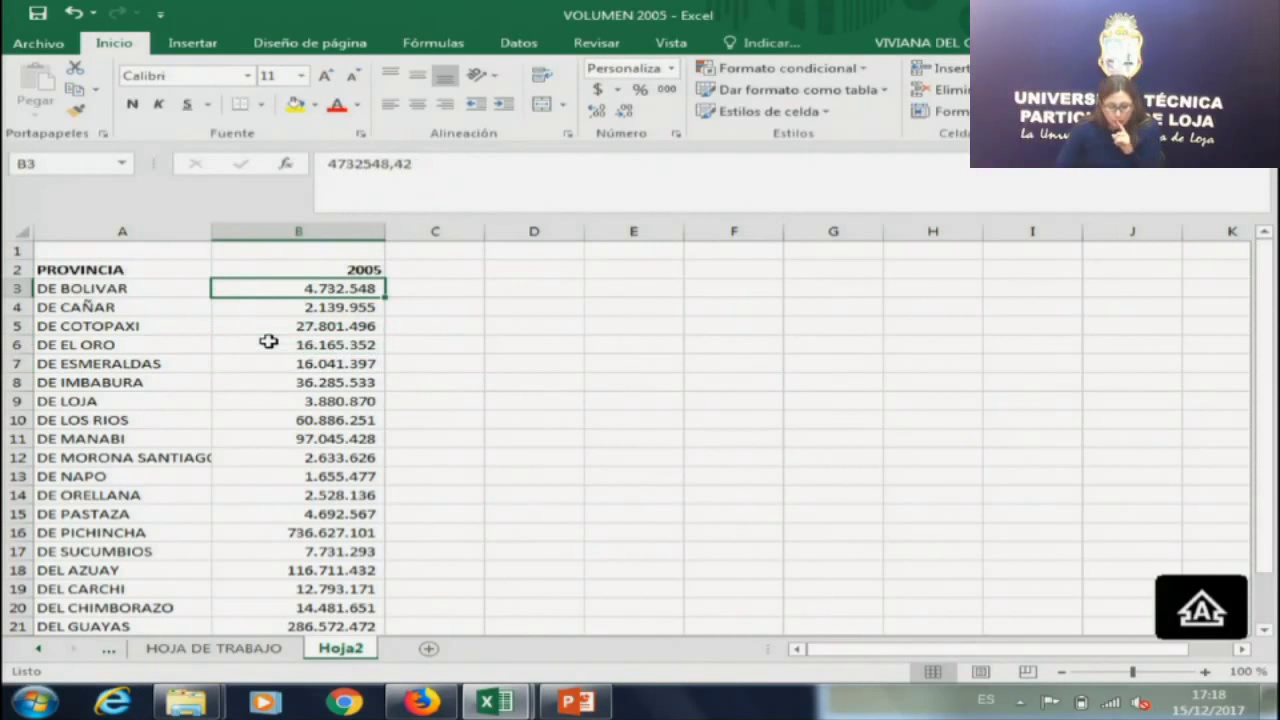
pyautogui.press('Left')
pyautogui.press('Right')
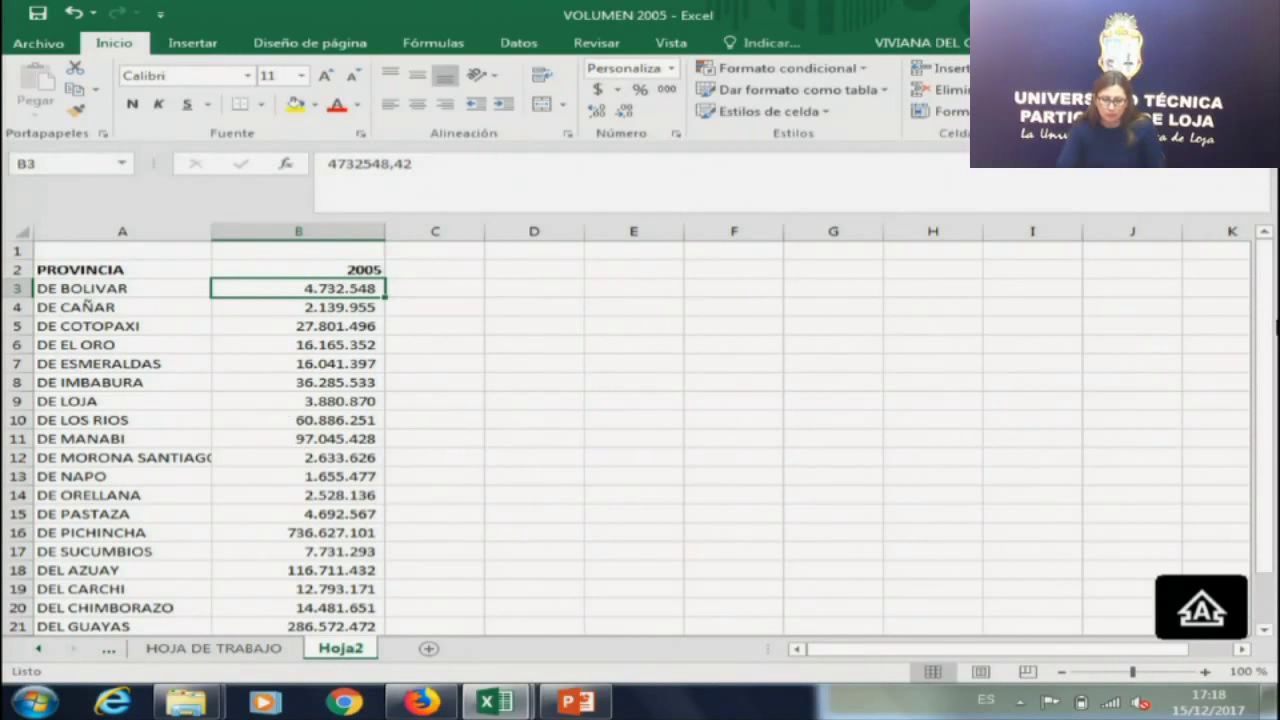
pyautogui.moveTo(1272, 305); pyautogui.dragTo(1272, 375)
pyautogui.click(272, 593)
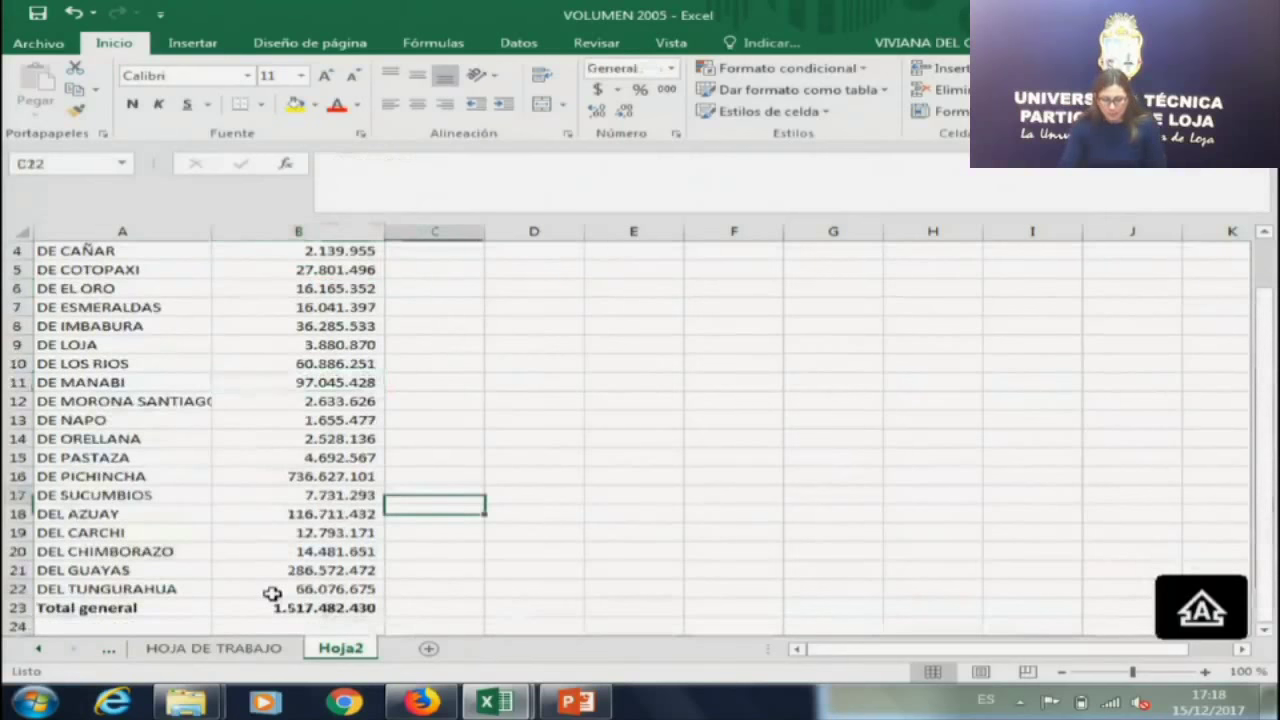
pyautogui.hotkey('ctrl', 'Up')
pyautogui.press('Left')
pyautogui.hotkey('shift', 'Right')
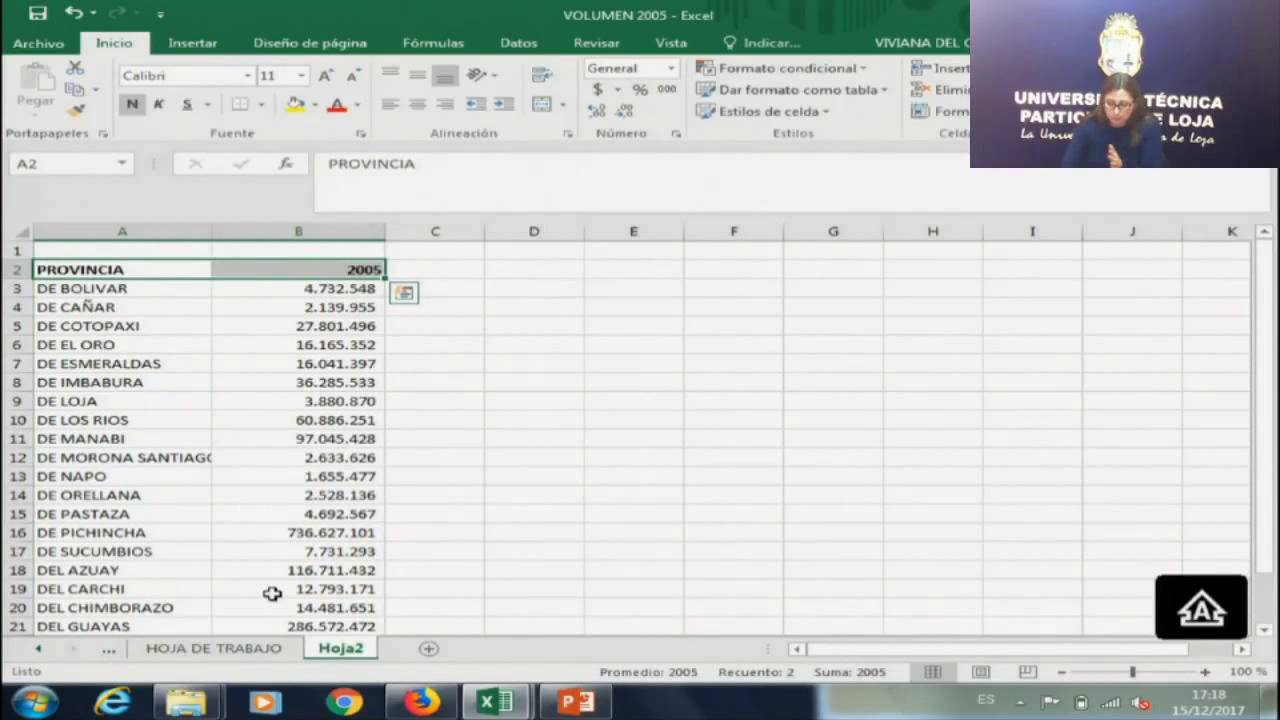
pyautogui.press('Right')
pyautogui.press('Right')
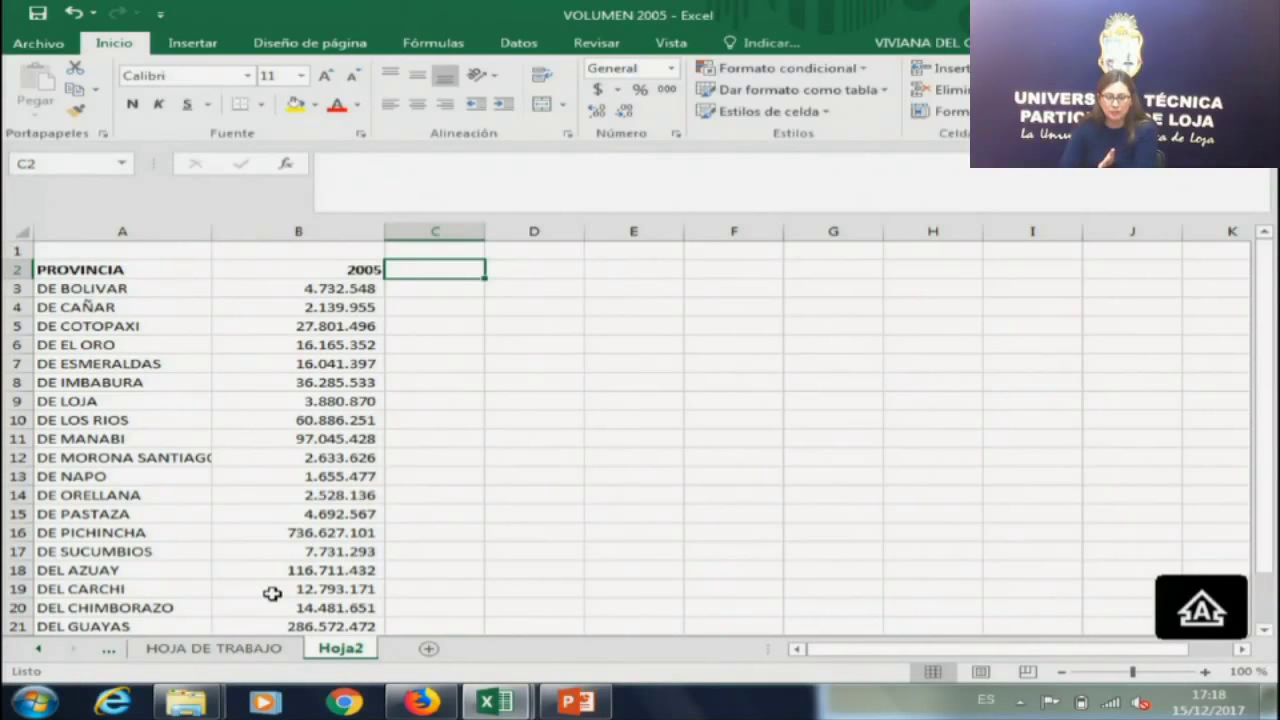
pyautogui.press('Left')
pyautogui.press('Down')
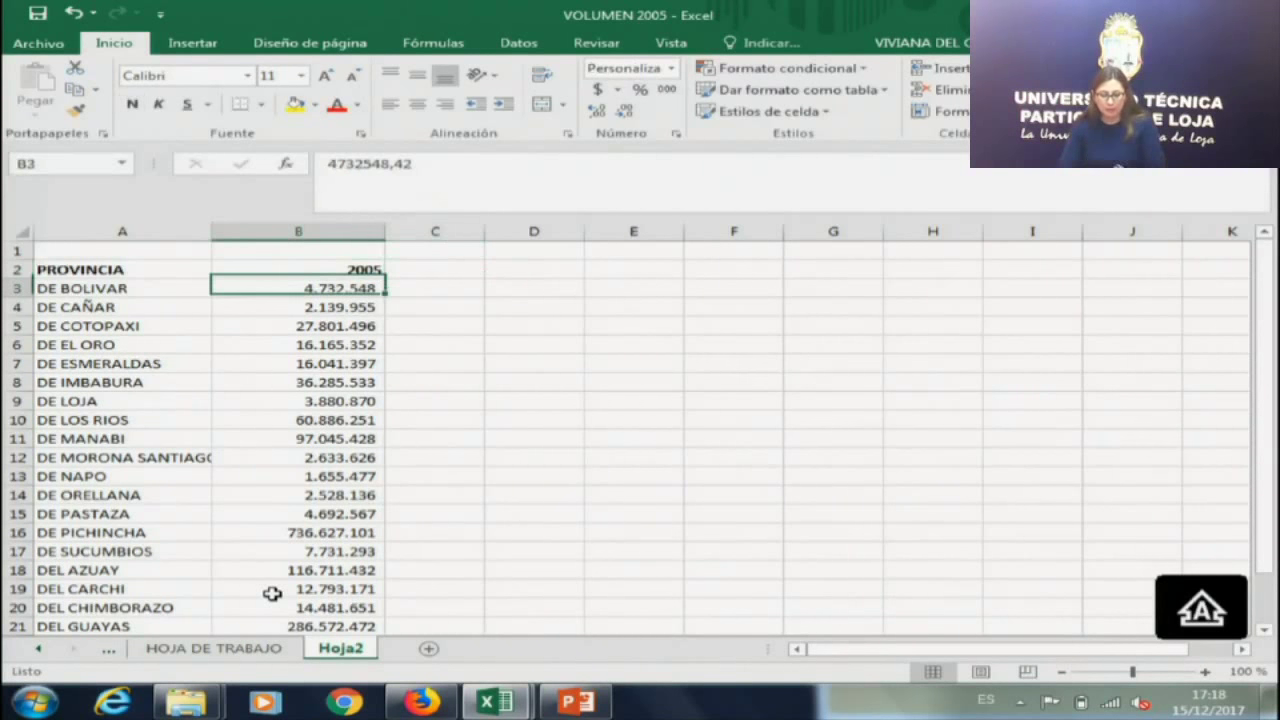
# Enter the header "cuota mercado" in C2 and widen column C to fit it.
pyautogui.press('Right')
pyautogui.press('Up')
pyautogui.press('Right')
pyautogui.press('Left')
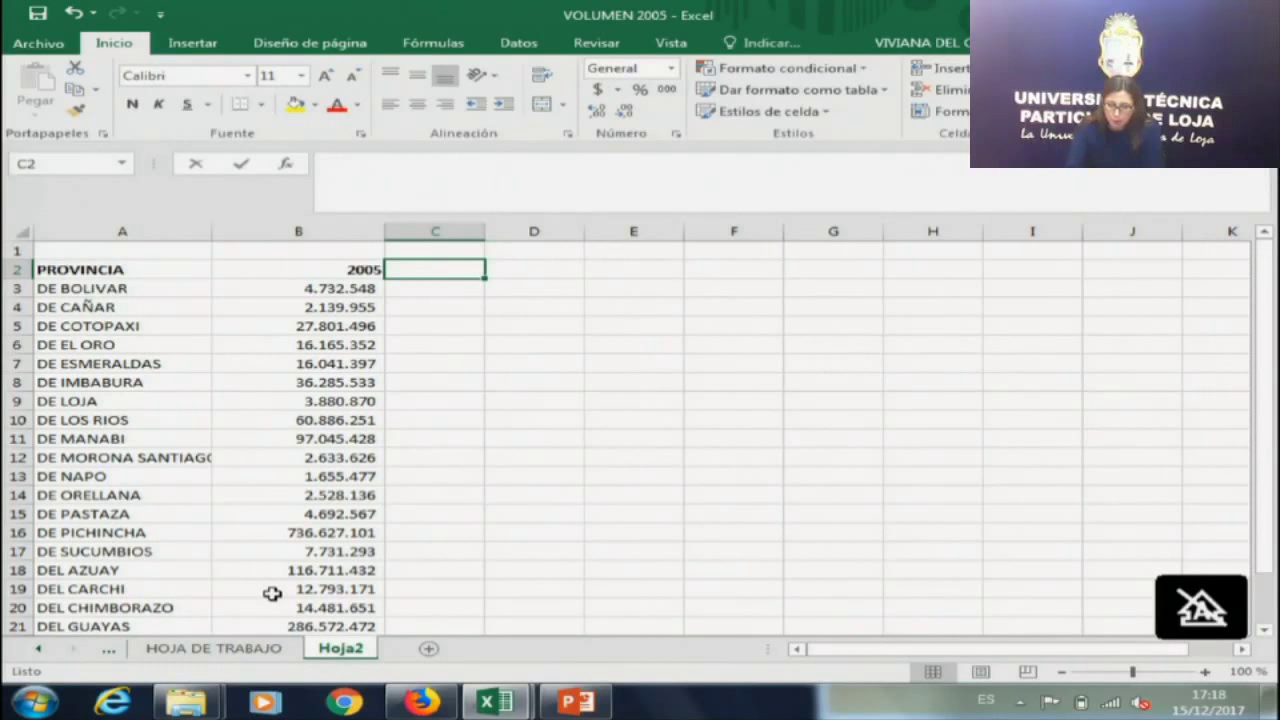
pyautogui.write('cuot')
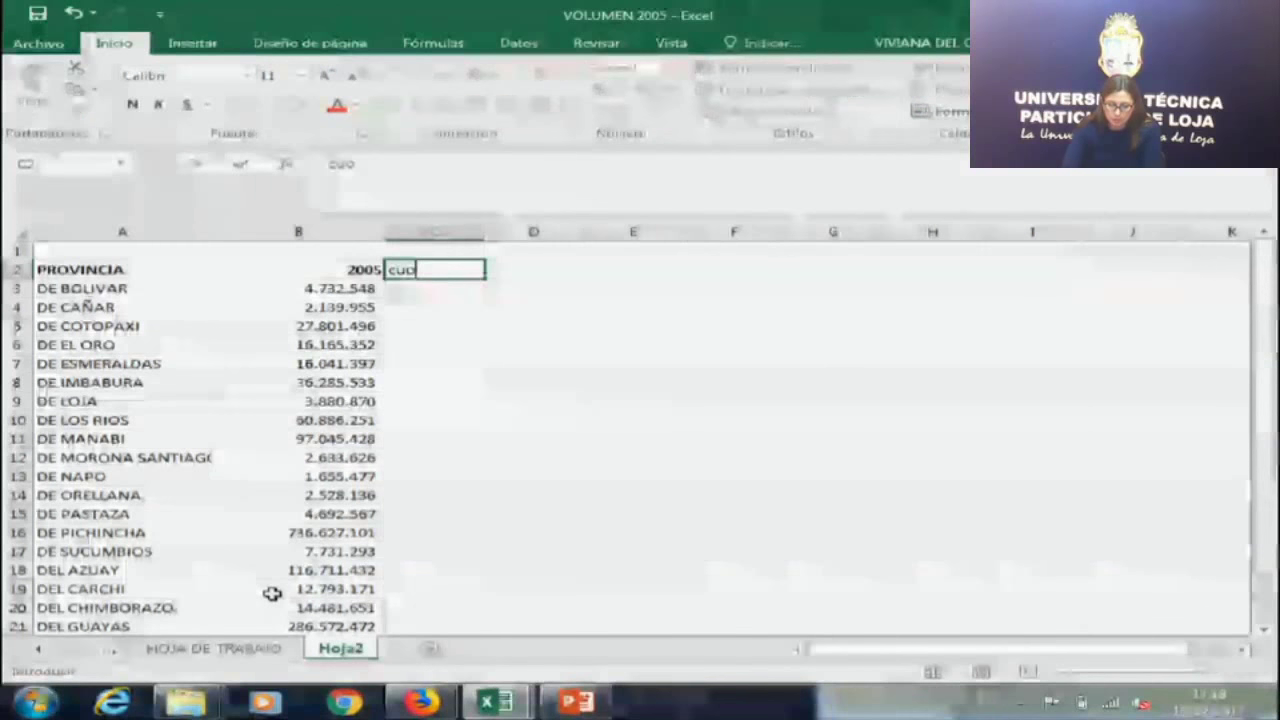
pyautogui.write('a mercado')
pyautogui.press('Return')
pyautogui.moveTo(486, 231); pyautogui.dragTo(516, 231)
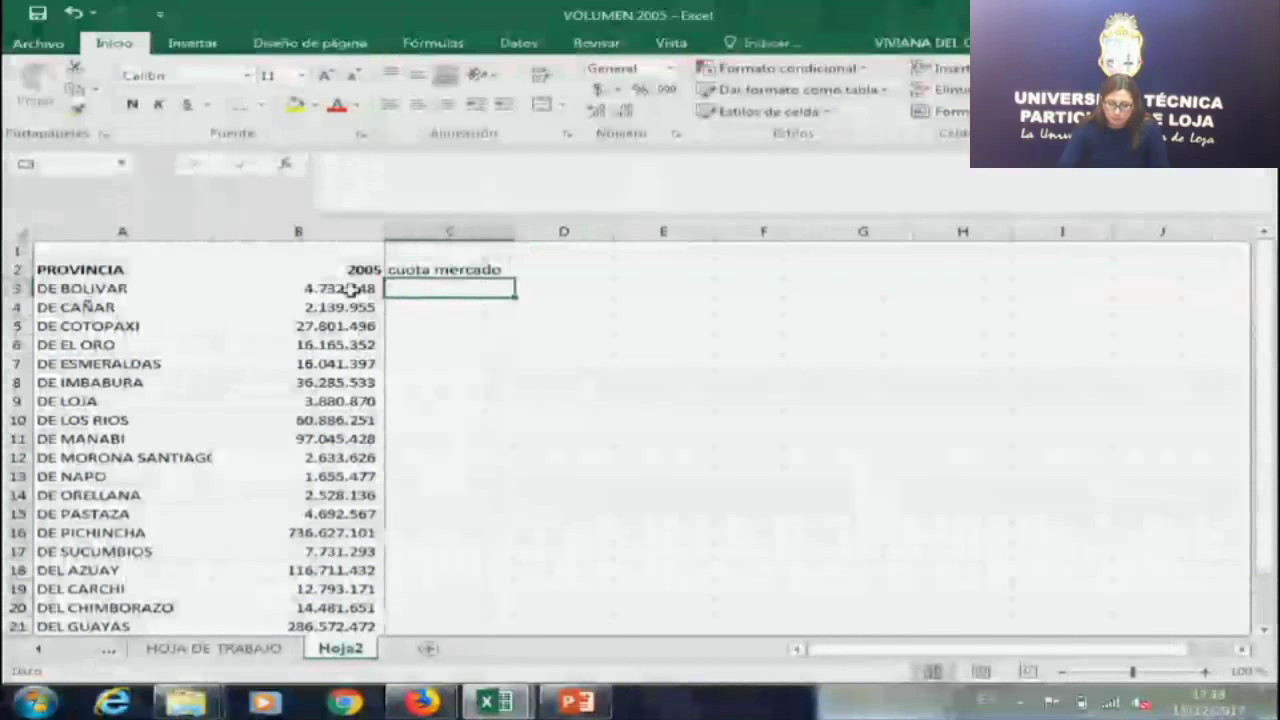
# Add the year 2006 as the header in D2, after the market share column.
pyautogui.click(330, 269)
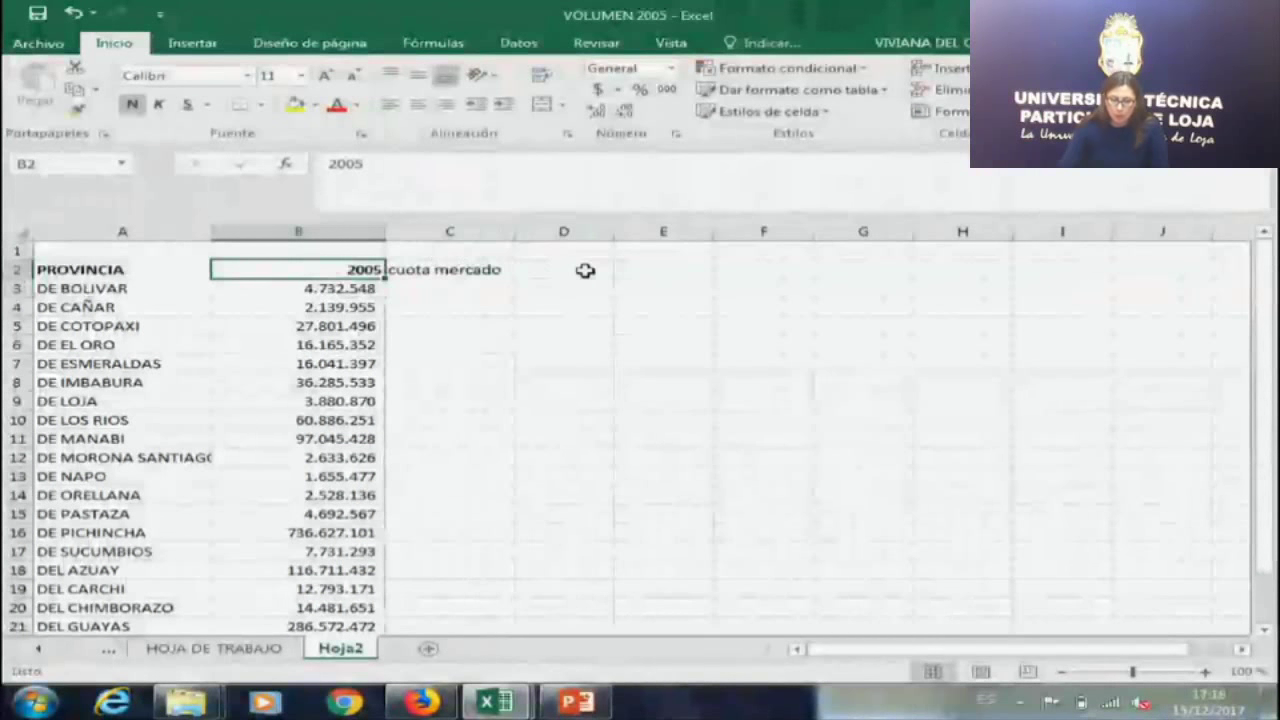
pyautogui.click(526, 272)
pyautogui.write('2006')
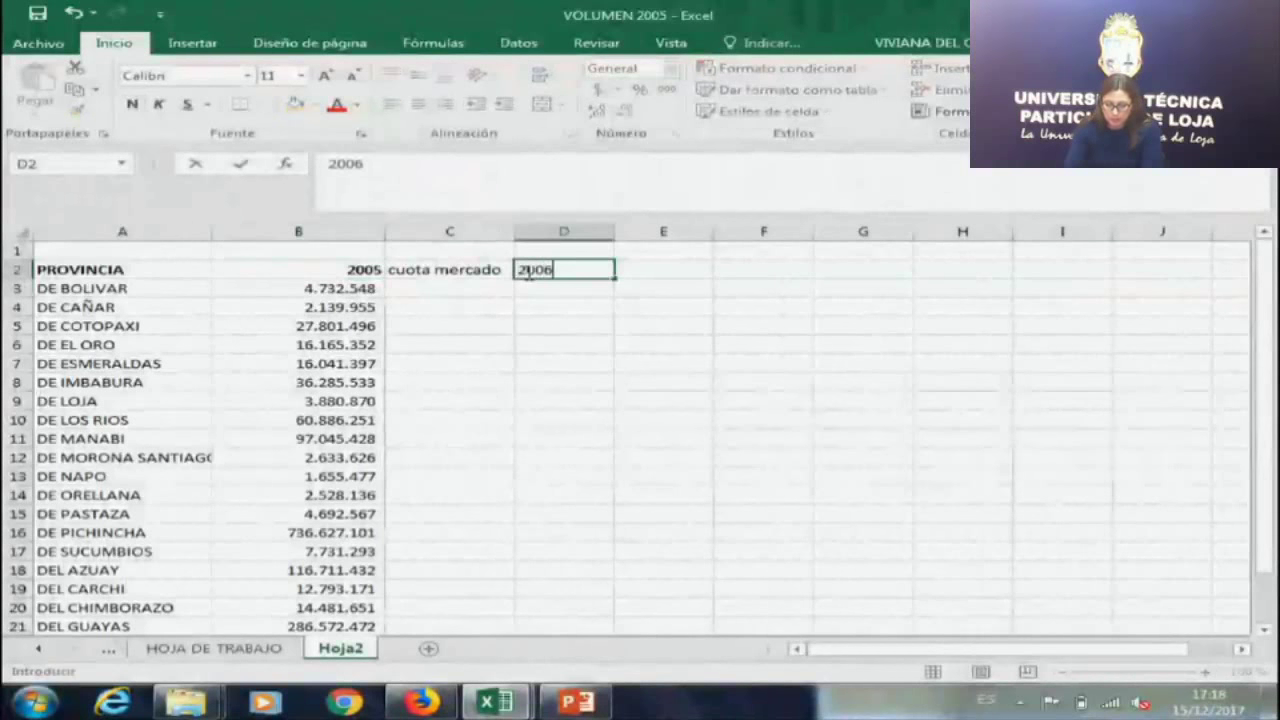
pyautogui.press('Return')
# Review the province list in A3:A22 and the 2005 amounts beside it.
pyautogui.press('Left')
pyautogui.press('Left')
pyautogui.press('Left')
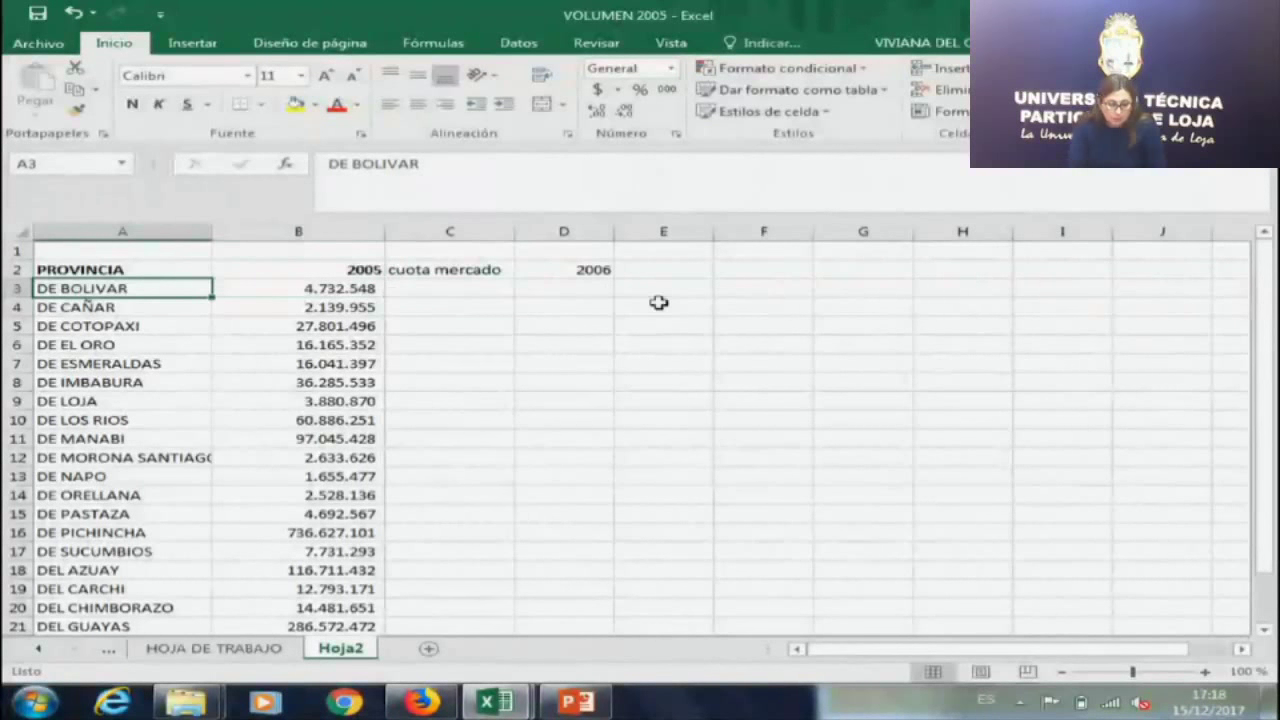
pyautogui.moveTo(146, 296); pyautogui.dragTo(117, 594)
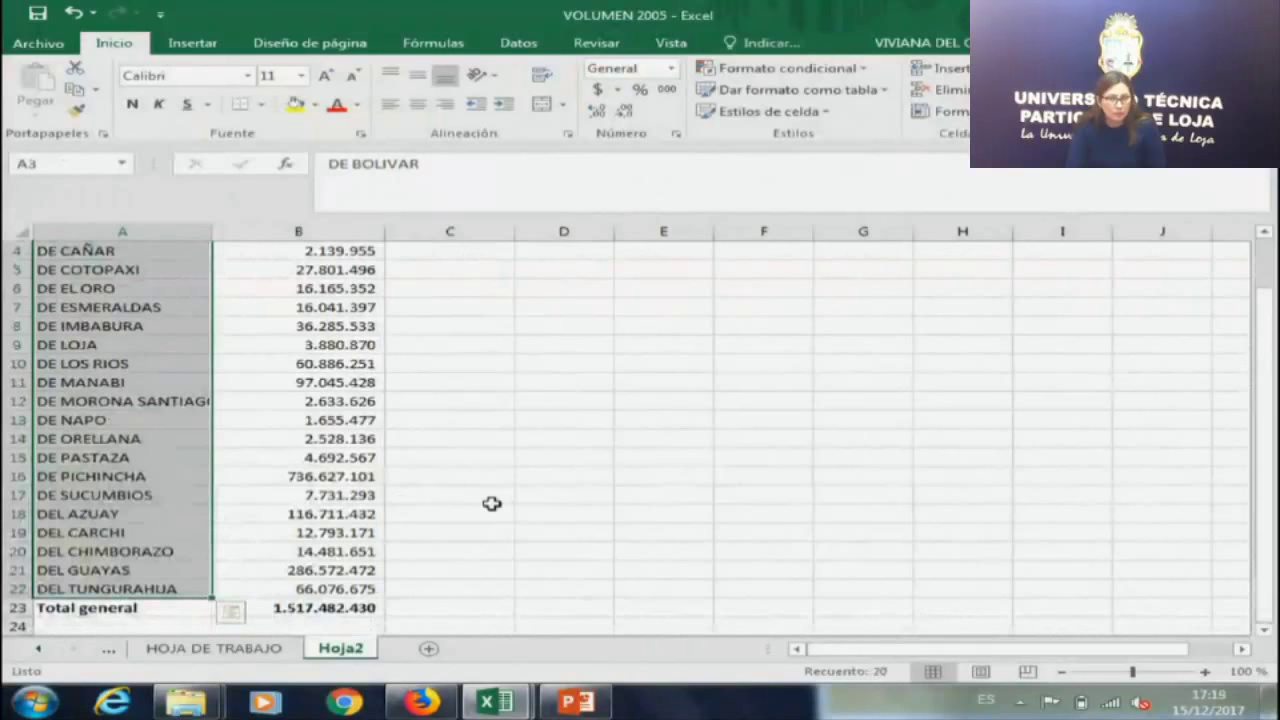
pyautogui.click(390, 347)
pyautogui.press('Up')
pyautogui.press('Up')
pyautogui.press('Up')
pyautogui.press('Left')
pyautogui.press('Down')
pyautogui.press('Down')
pyautogui.press('Down')
pyautogui.press('Down')
pyautogui.press('Down')
pyautogui.press('Down')
pyautogui.press('Down')
pyautogui.press('Down')
pyautogui.press('Up')
pyautogui.press('Up')
pyautogui.press('Up')
pyautogui.press('Up')
pyautogui.press('Up')
pyautogui.press('Up')
pyautogui.press('Up')
pyautogui.press('Up')
pyautogui.press('Up')
pyautogui.press('Up')
pyautogui.press('Up')
pyautogui.press('Up')
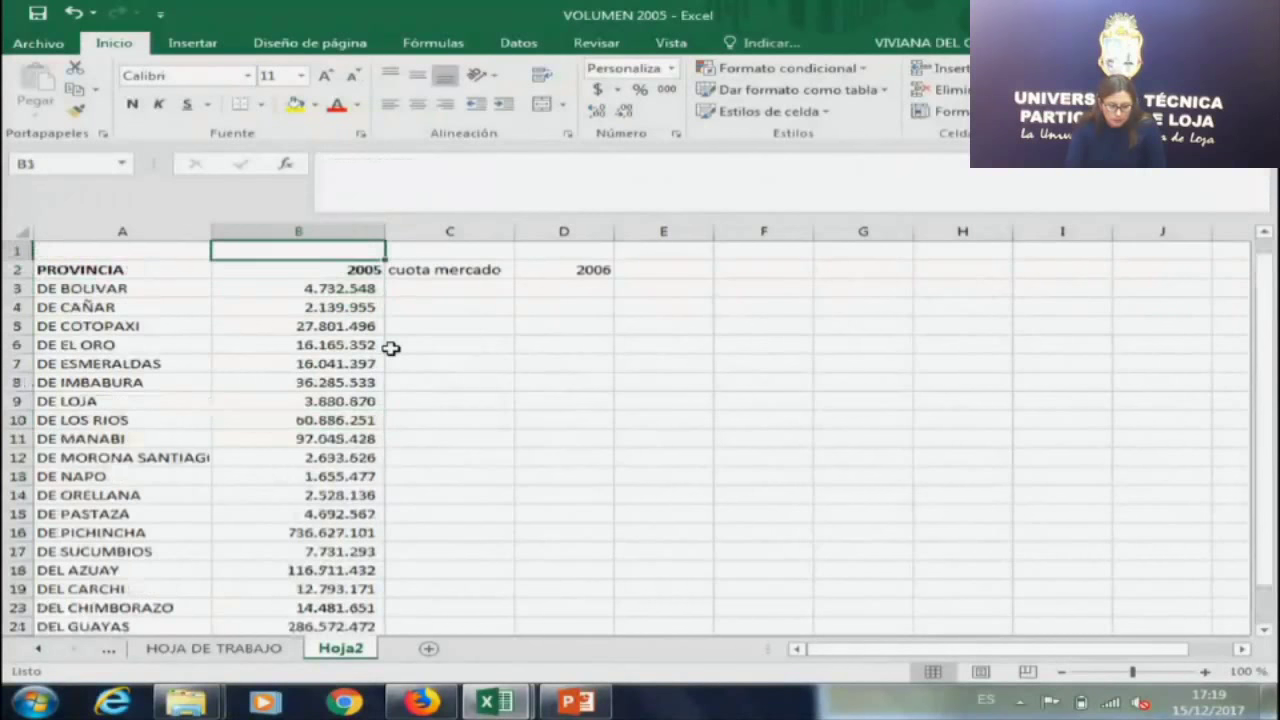
# Go through the province names in column A from DE BOLIVAR downwards and check the 2006 column.
pyautogui.press('Left')
pyautogui.press('Down')
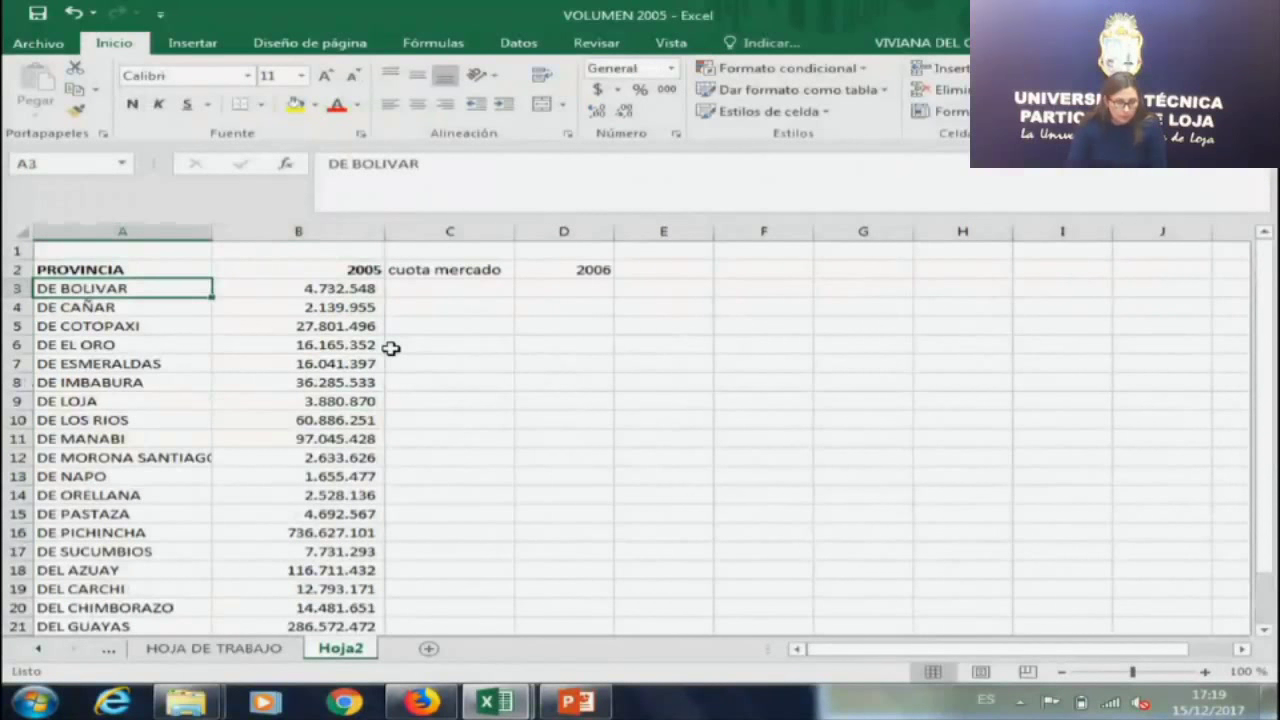
pyautogui.press('Down')
pyautogui.press('Up')
pyautogui.press('Down')
pyautogui.press('Down')
pyautogui.press('Down')
pyautogui.press('Down')
pyautogui.press('Down')
pyautogui.press('Down')
pyautogui.press('Down')
pyautogui.press('Down')
pyautogui.press('Down')
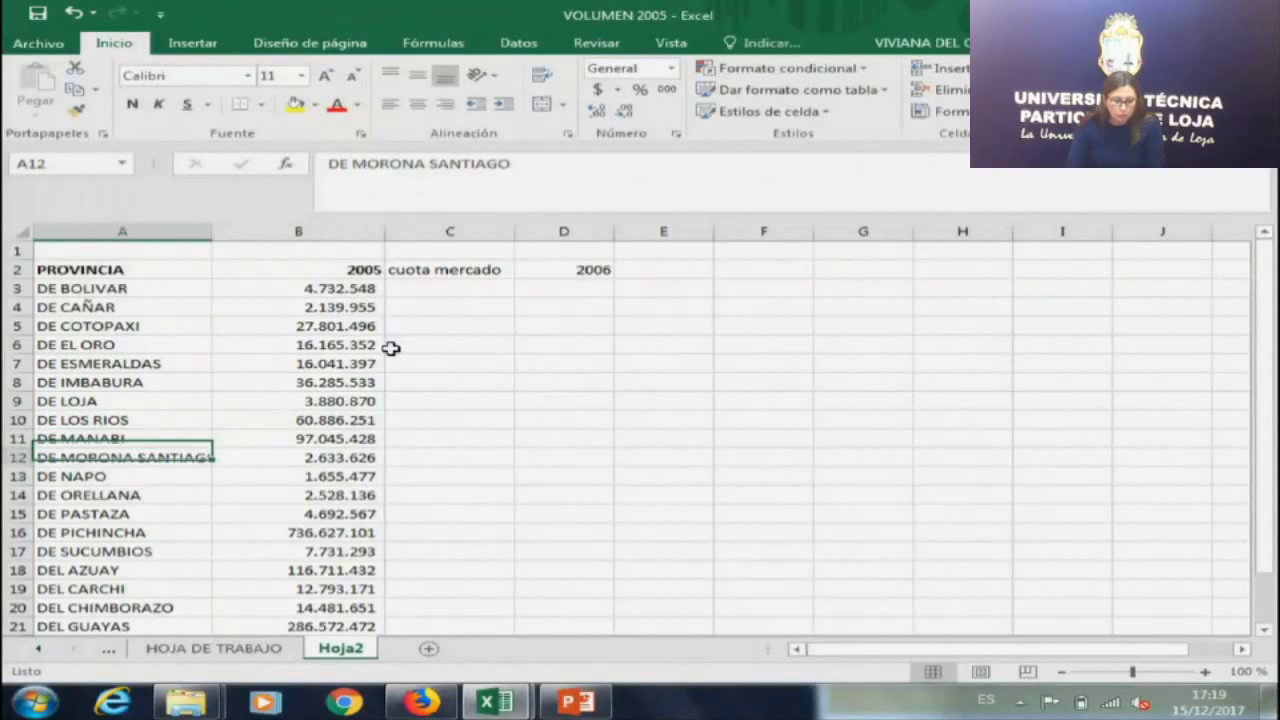
pyautogui.hotkey('ctrl', 'Down')
pyautogui.press('Right')
pyautogui.press('Right')
pyautogui.press('Right')
pyautogui.press('Up')
pyautogui.press('Up')
pyautogui.press('Up')
pyautogui.press('Up')
pyautogui.hotkey('ctrl', 'Up')
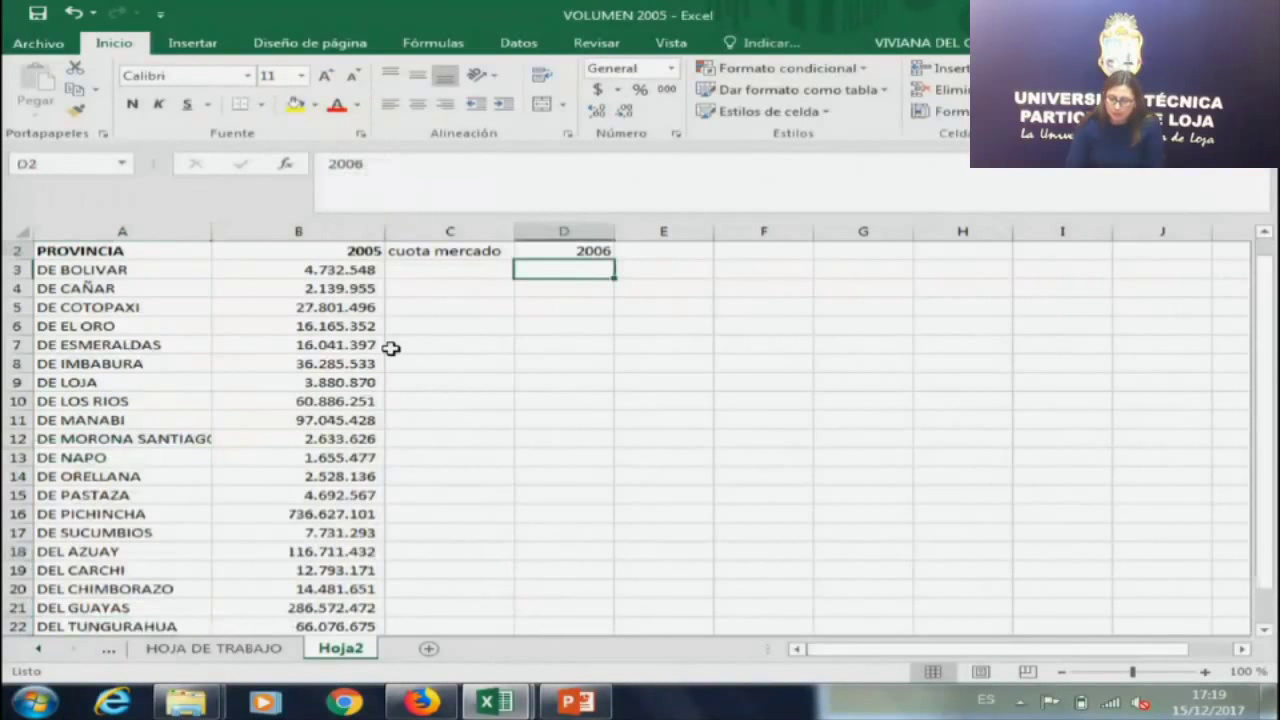
pyautogui.press('Up')
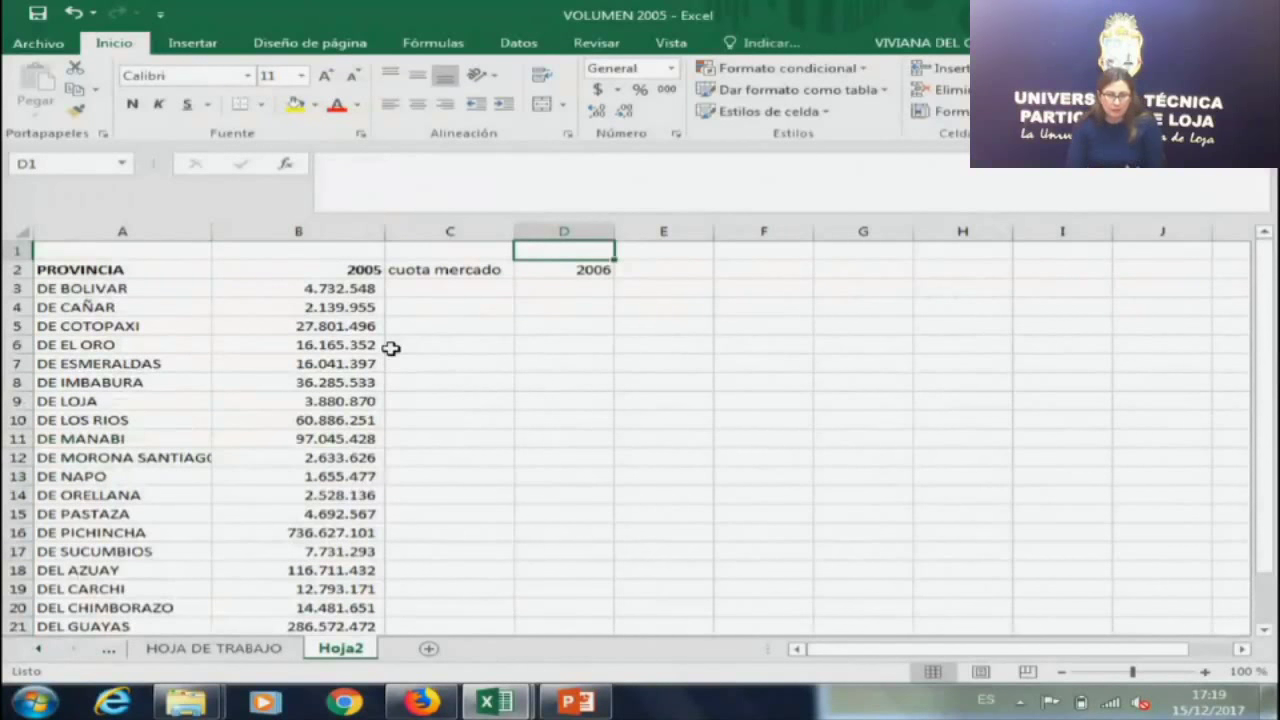
# Examine the 2005 and 2006 columns and the block of provinces with their 2005 amounts in A3:B22.
pyautogui.press('Down')
pyautogui.press('Left')
pyautogui.press('Left')
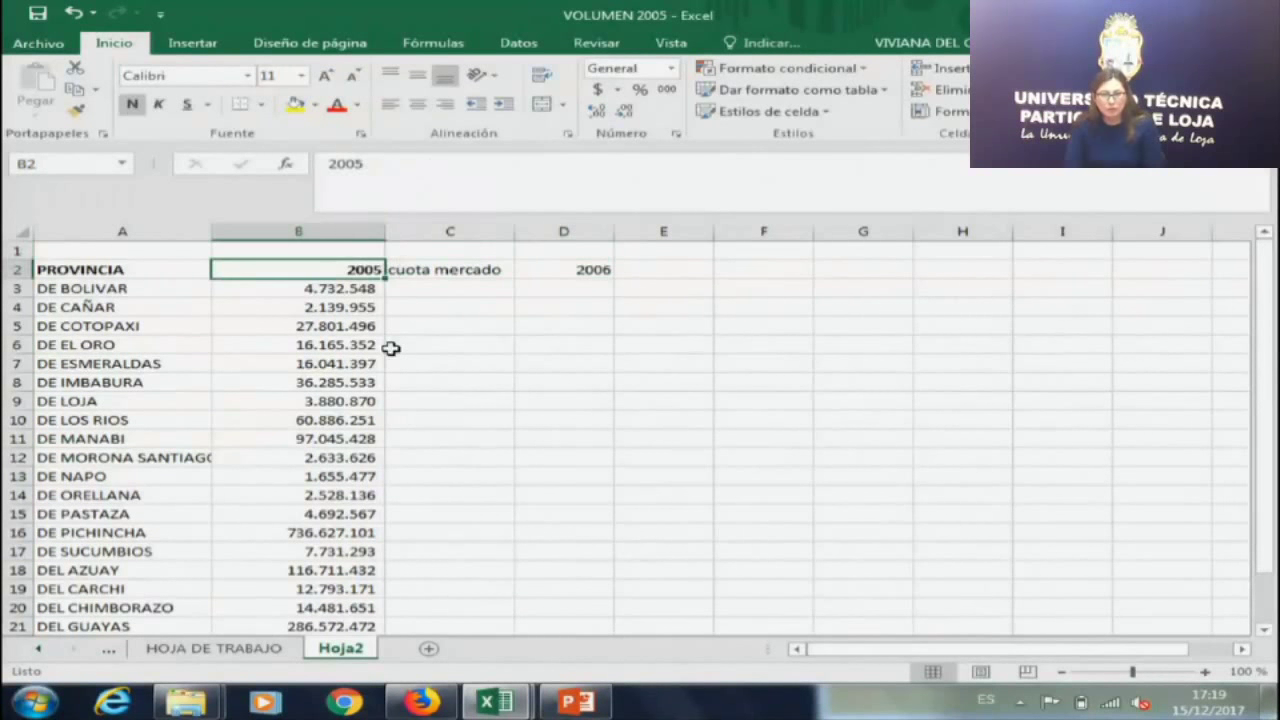
pyautogui.press('Down')
pyautogui.press('Left')
pyautogui.press('Down')
pyautogui.press('Up')
pyautogui.press('Right')
pyautogui.press('Right')
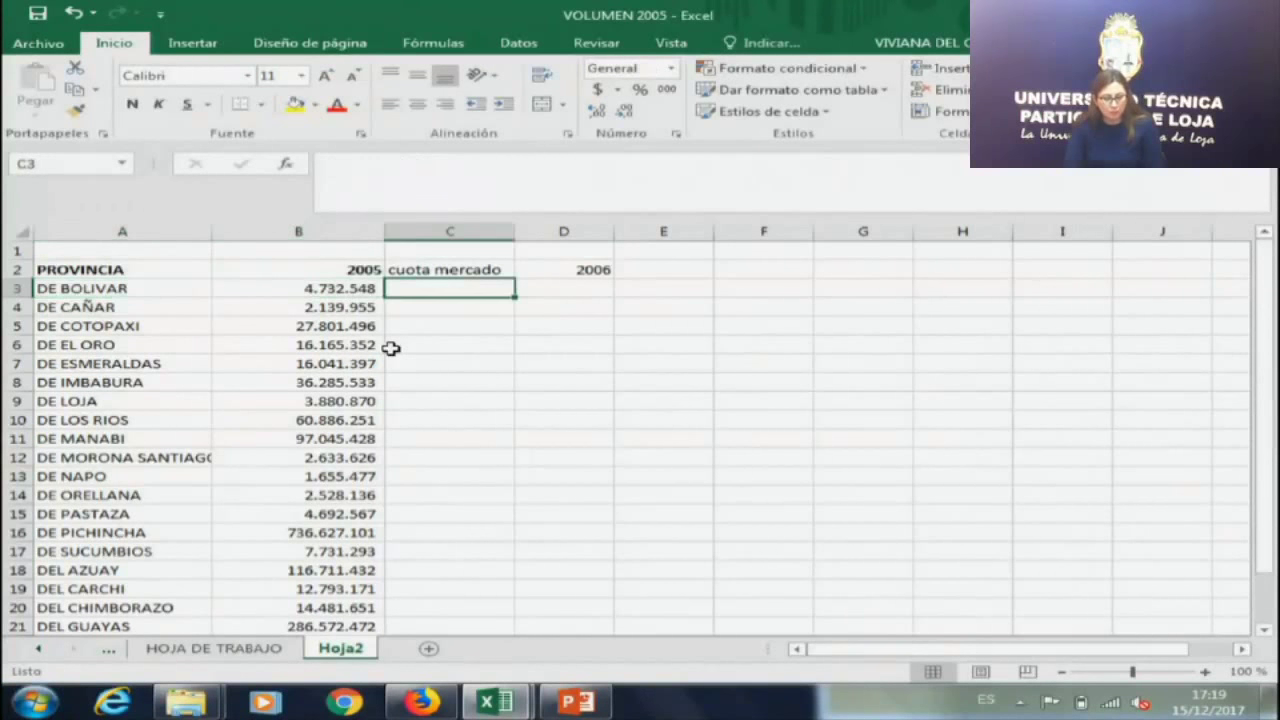
pyautogui.moveTo(580, 290); pyautogui.dragTo(588, 302)
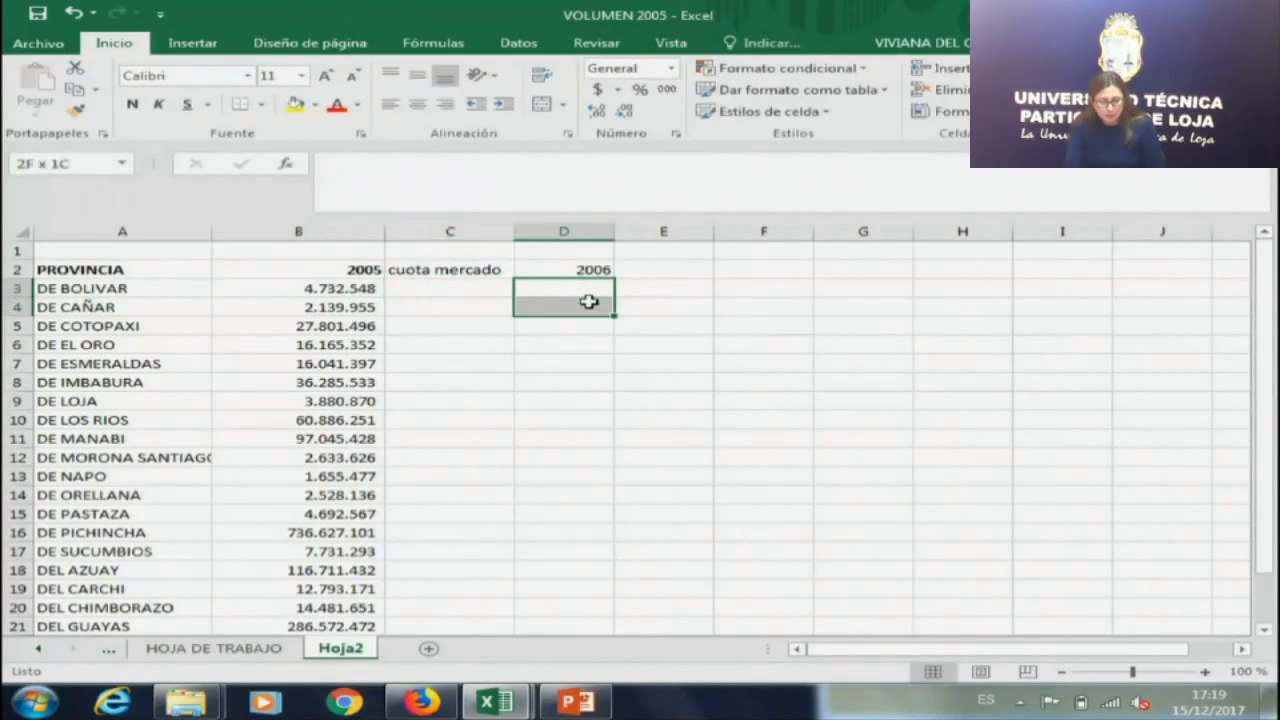
pyautogui.moveTo(120, 290); pyautogui.dragTo(337, 587)
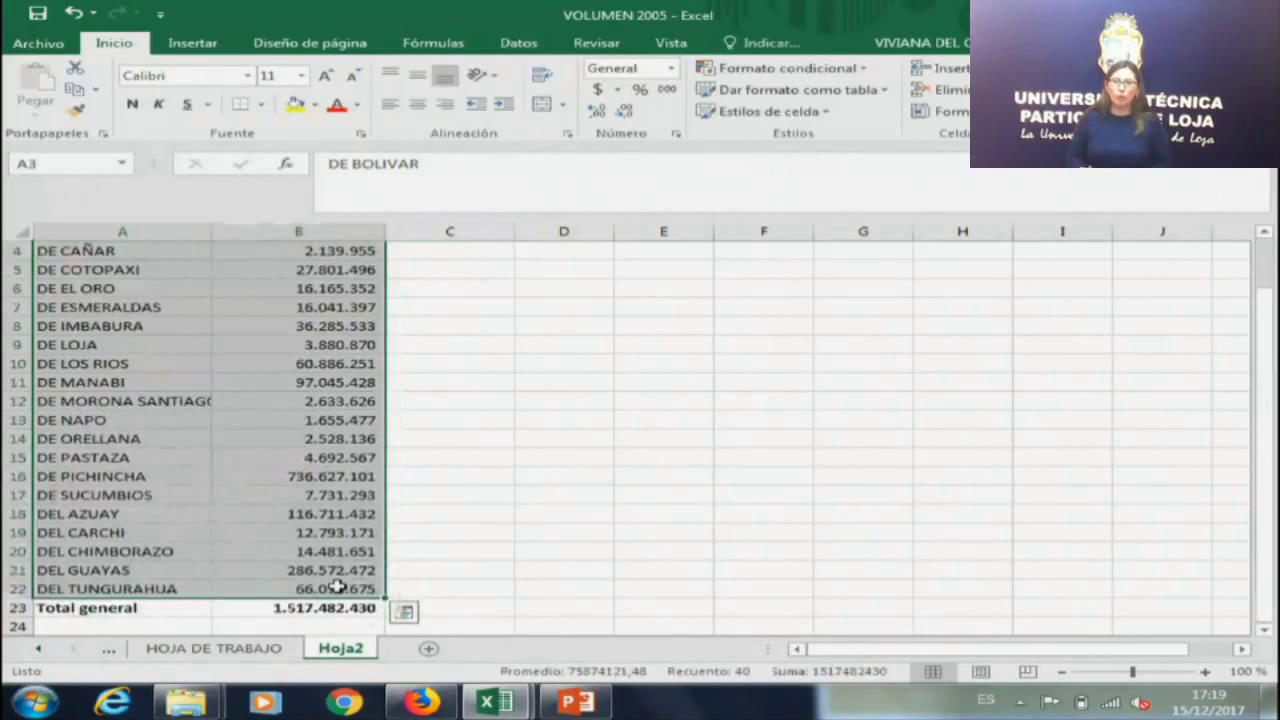
pyautogui.press('Up')
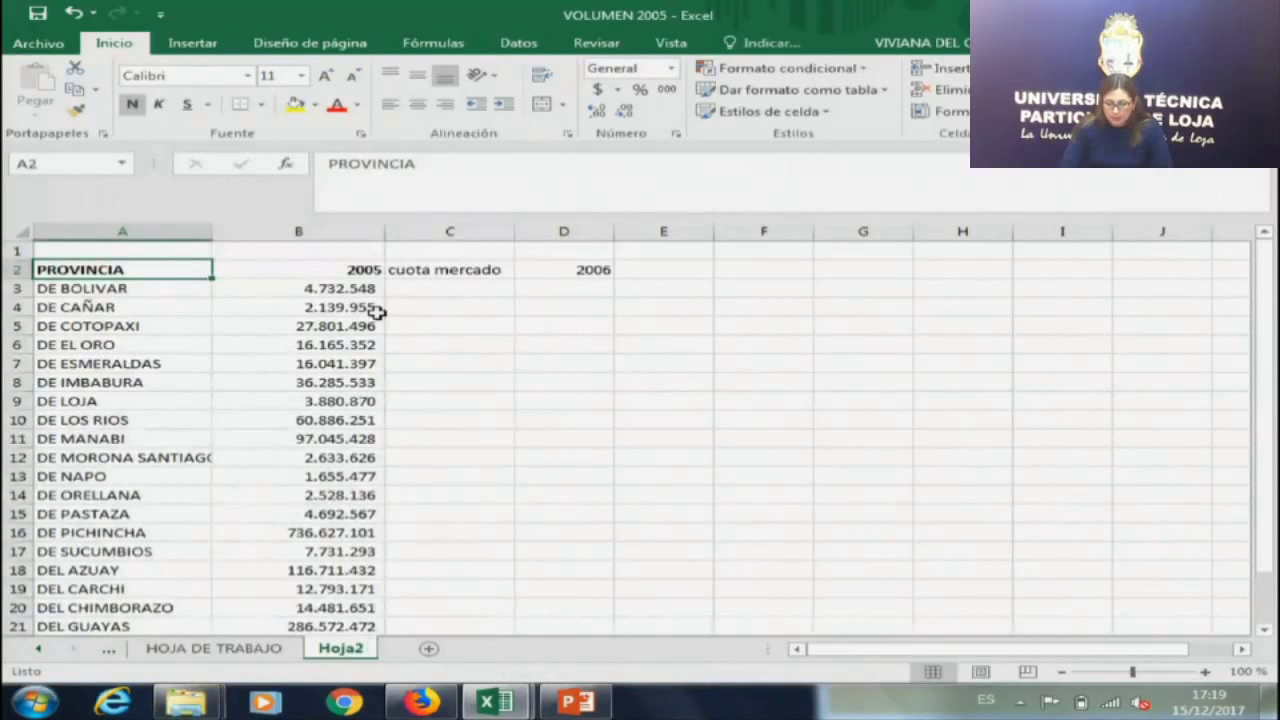
# Enter the header "cuota de mercado" in E2 beside 2006 and remove its bold formatting.
pyautogui.click(643, 270)
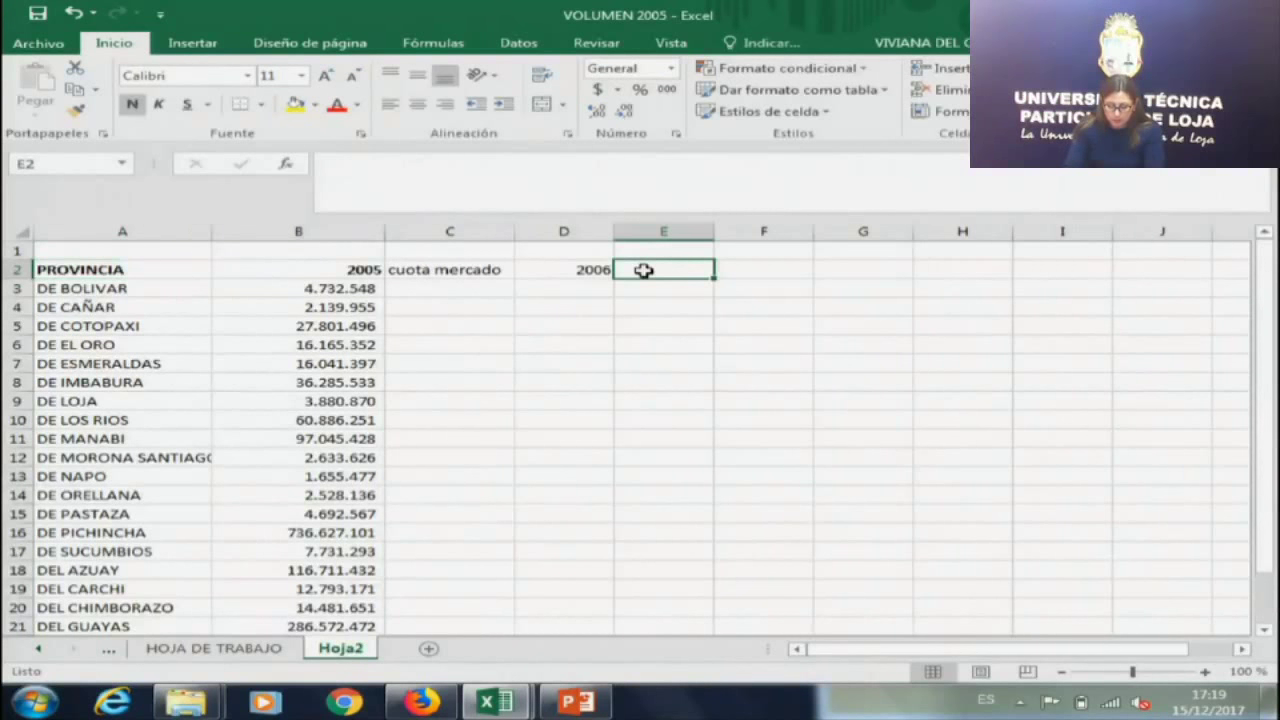
pyautogui.write('couota de mrea')
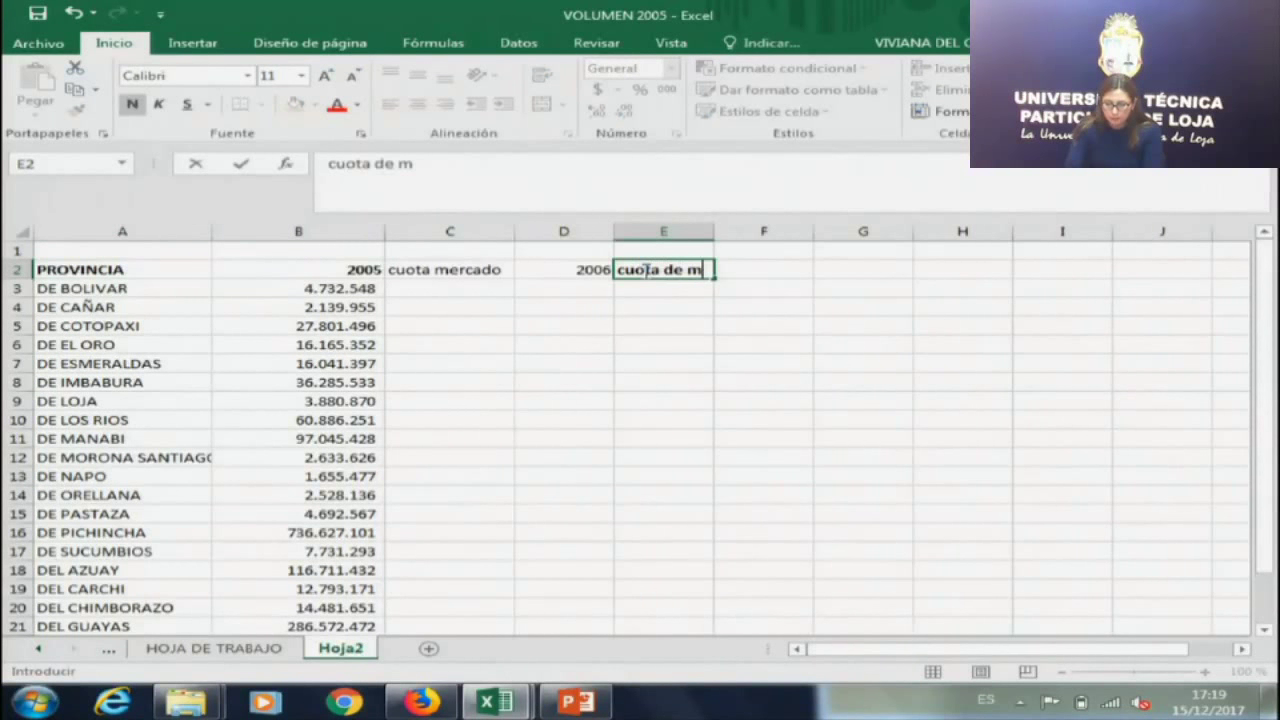
pyautogui.press('BackSpace')
pyautogui.write('c')
pyautogui.write('cado')
pyautogui.press('Return')
pyautogui.click(660, 268)
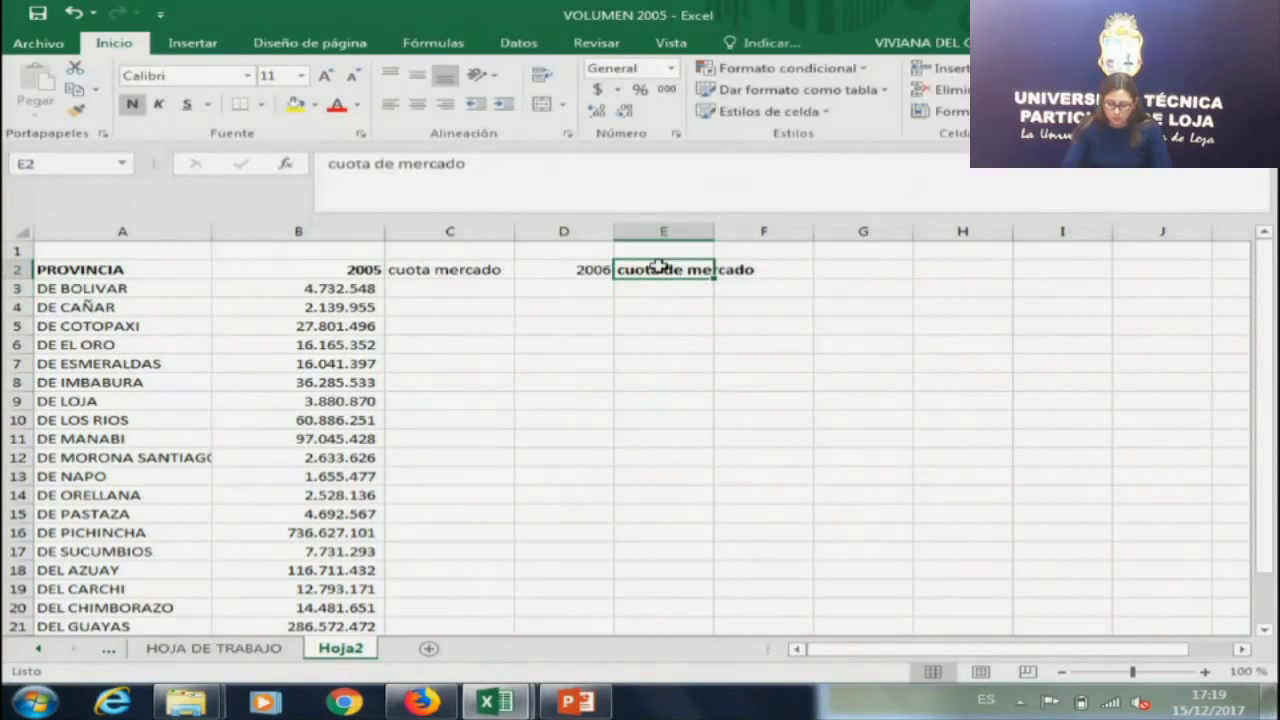
pyautogui.hotkey('ctrl', 'n')
pyautogui.click(785, 270)
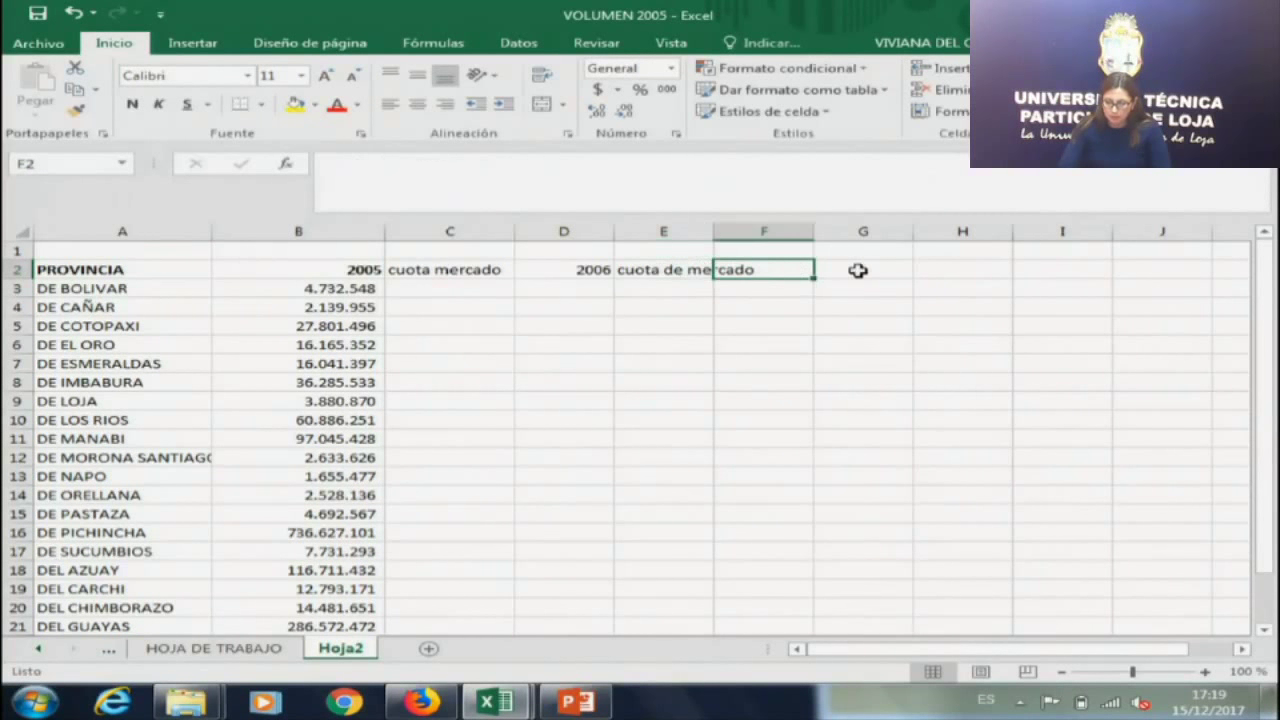
# In C3, enter the formula =B3/$B$23 to divide DE BOLIVAR's 2005 amount by the fixed grand total.
pyautogui.click(896, 272)
pyautogui.click(1062, 285)
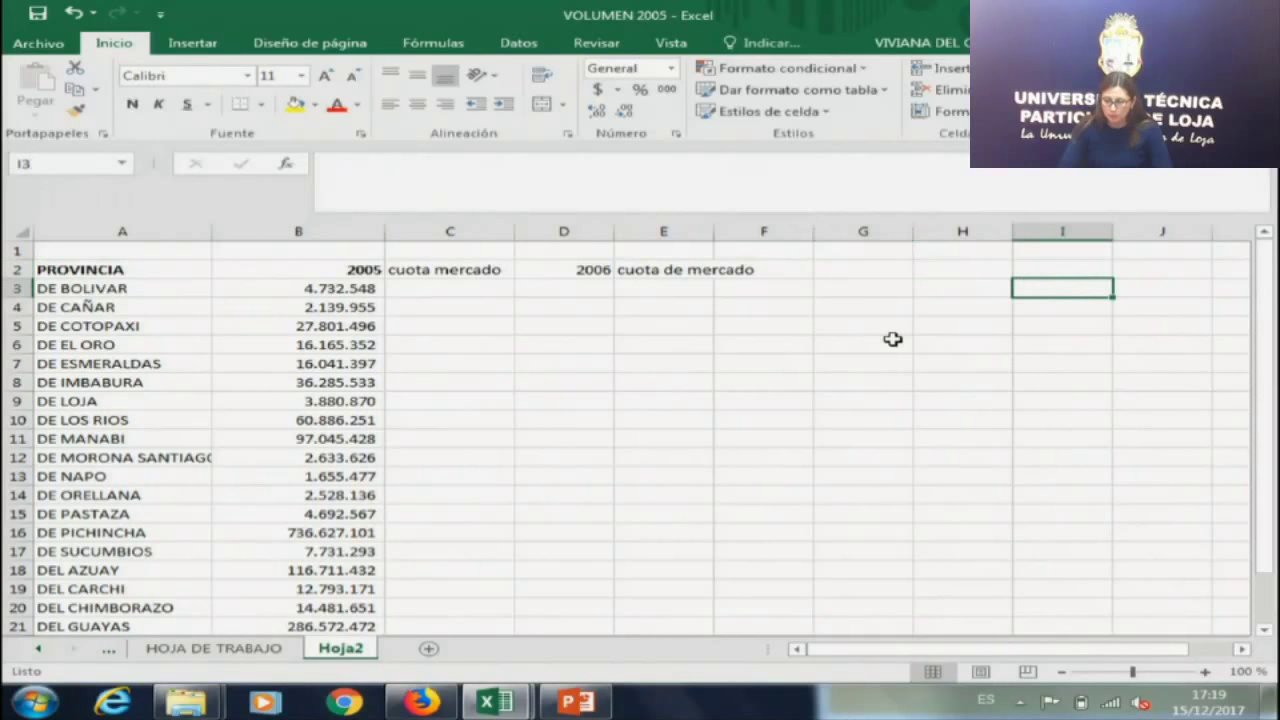
pyautogui.click(703, 291)
pyautogui.click(471, 292)
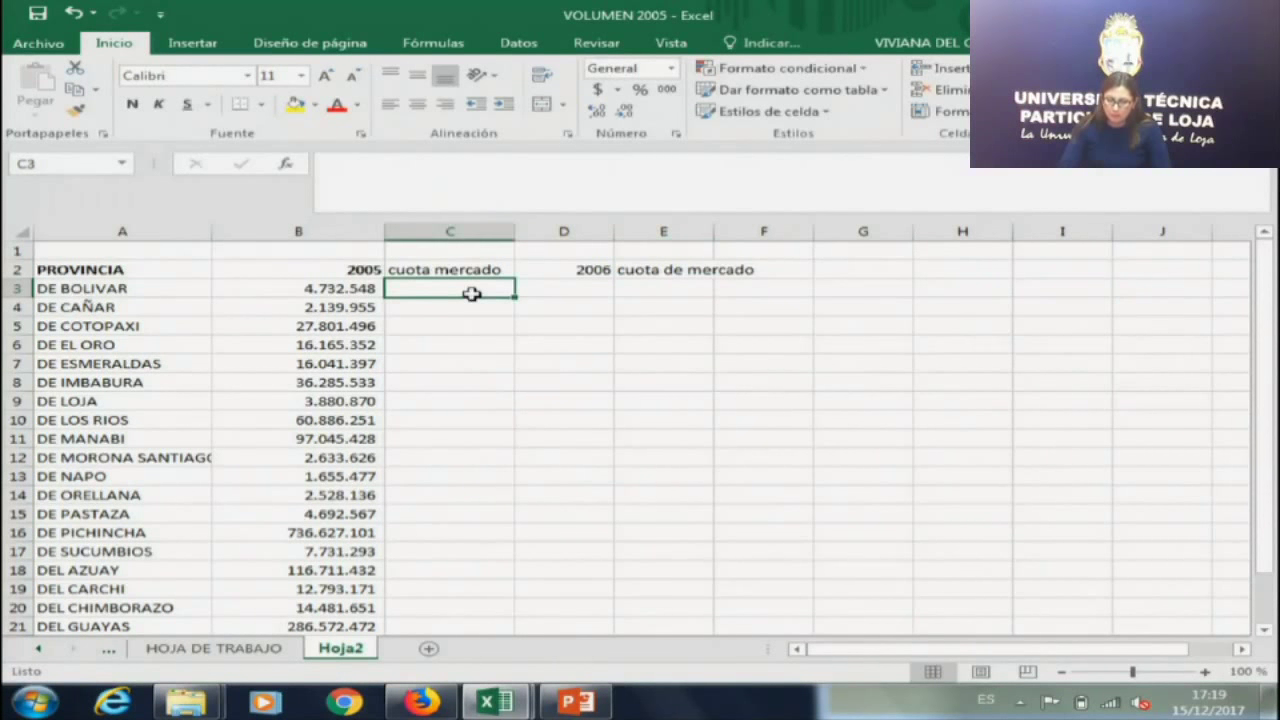
pyautogui.write('=')
pyautogui.press('Left')
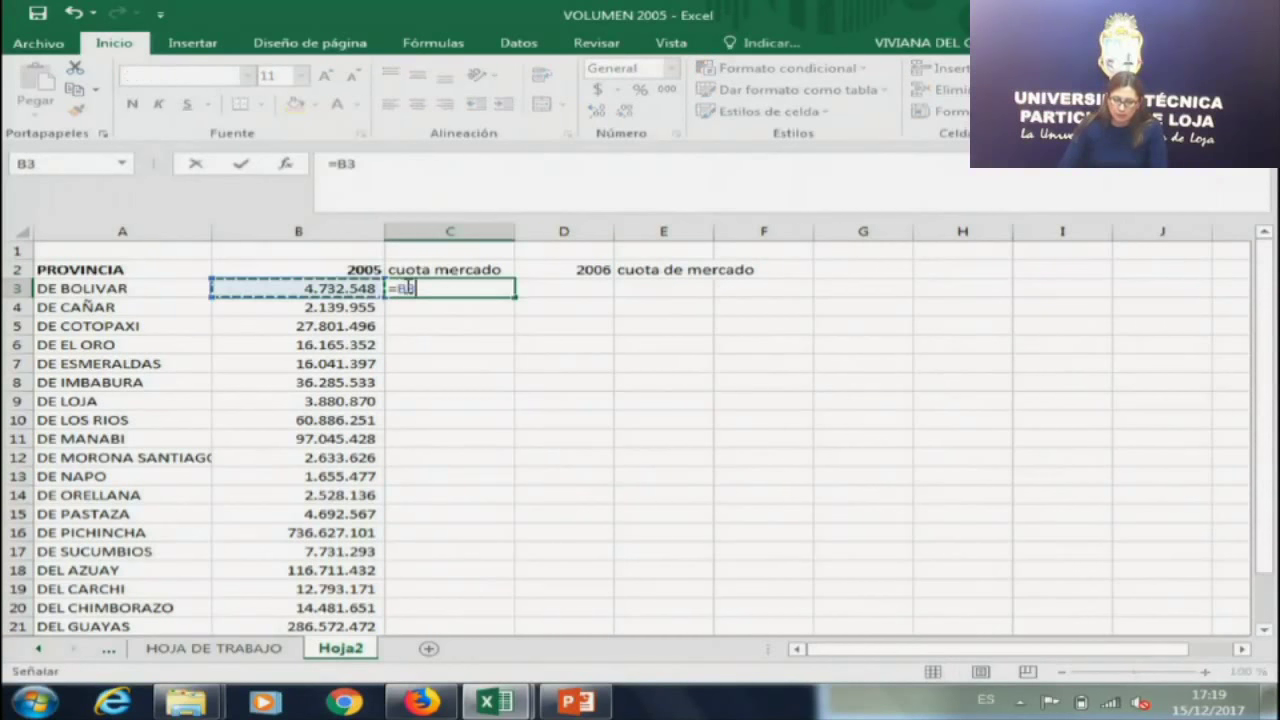
pyautogui.write('/')
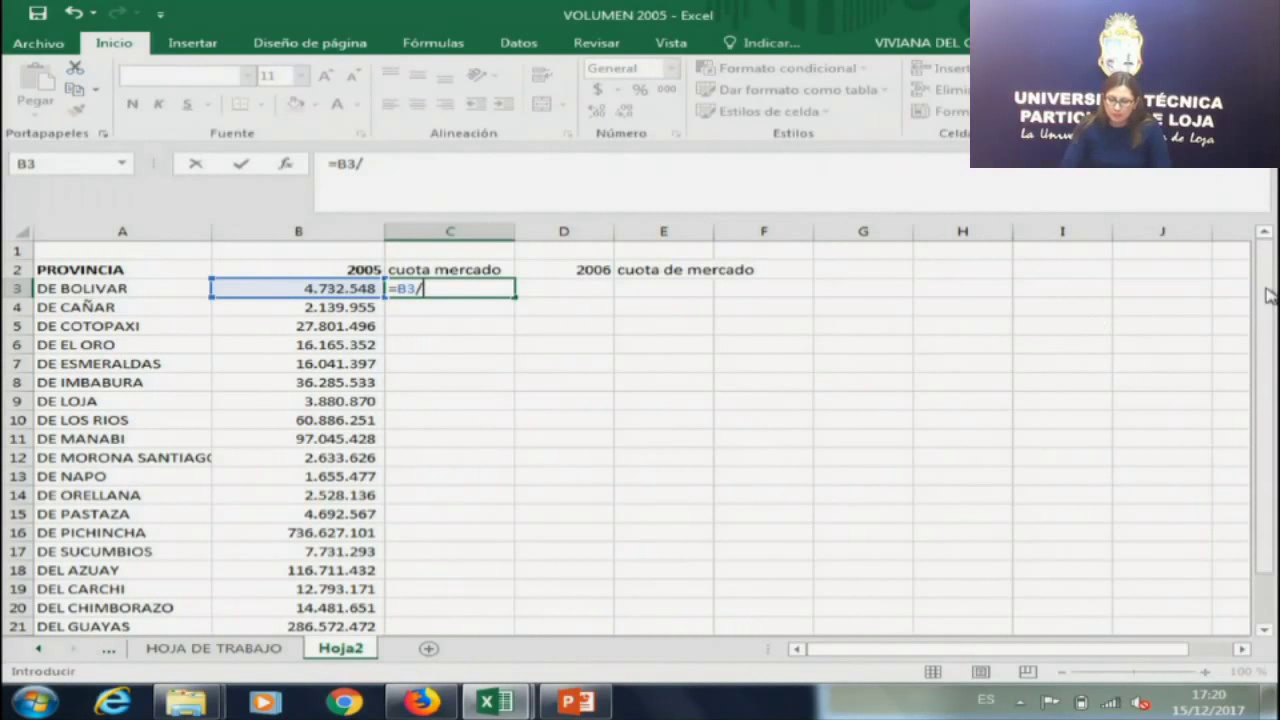
pyautogui.moveTo(1268, 295); pyautogui.dragTo(1273, 324)
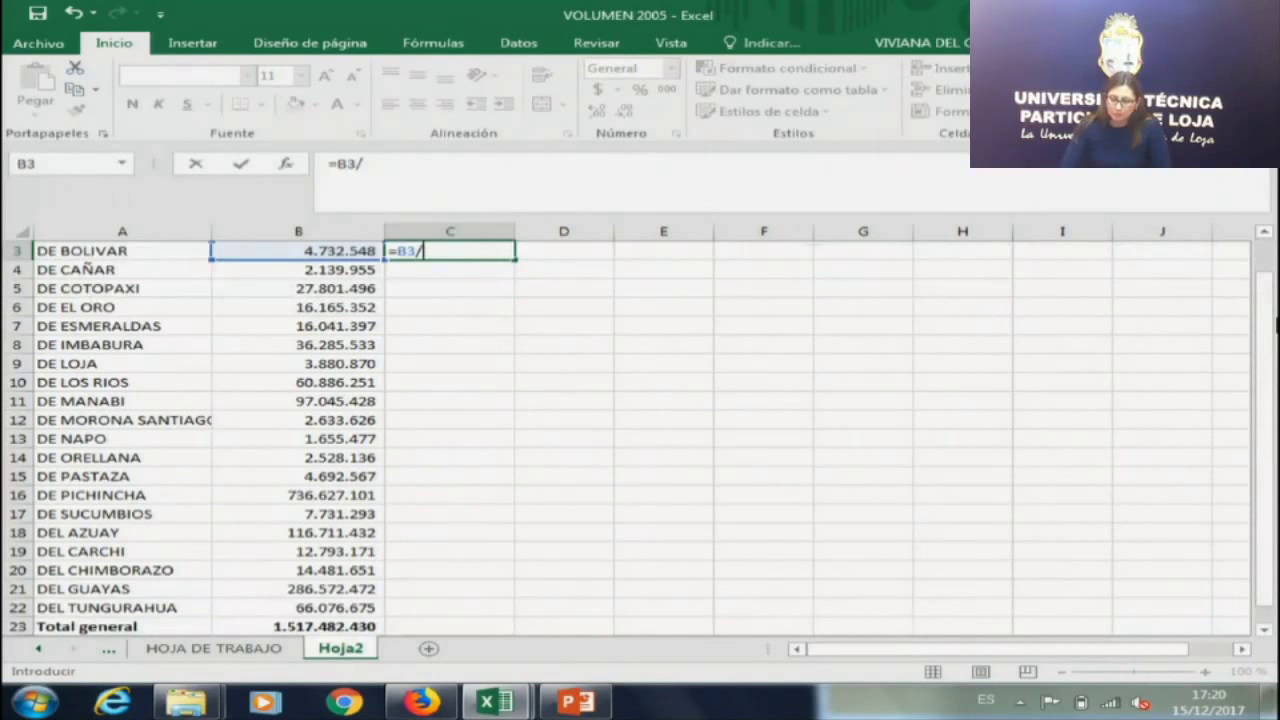
pyautogui.moveTo(1272, 332); pyautogui.dragTo(1270, 392)
pyautogui.click(298, 608)
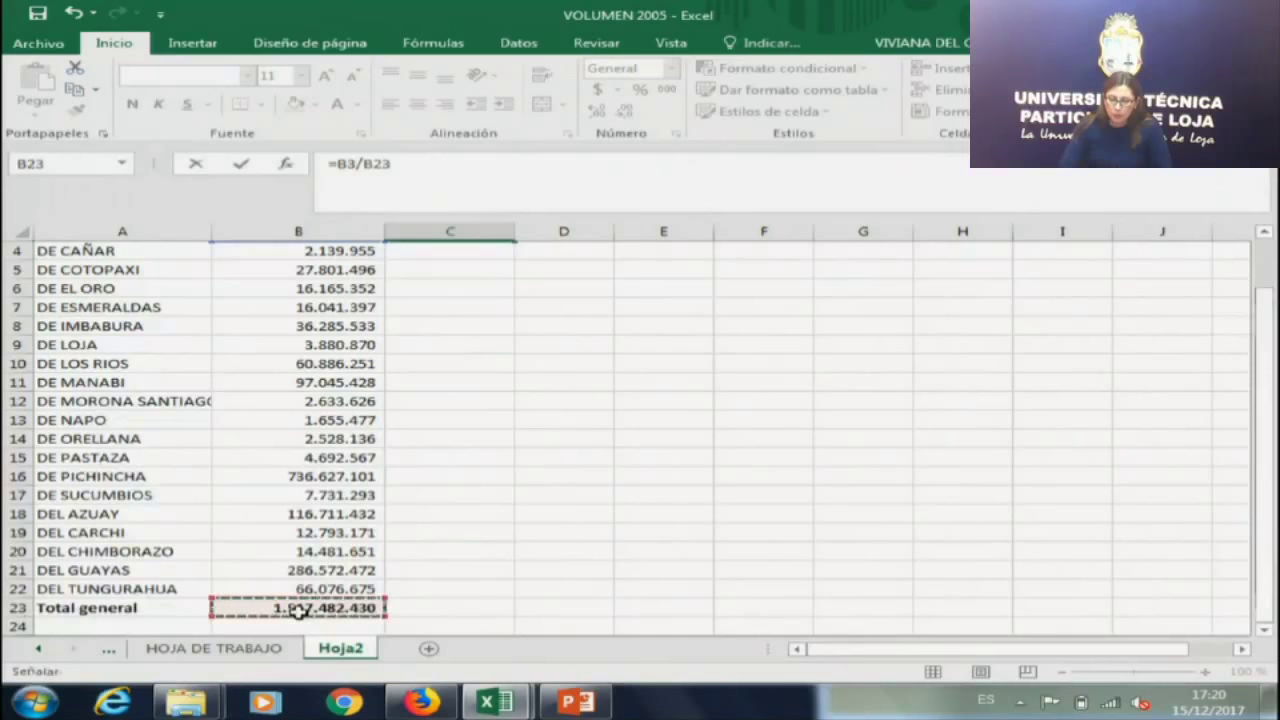
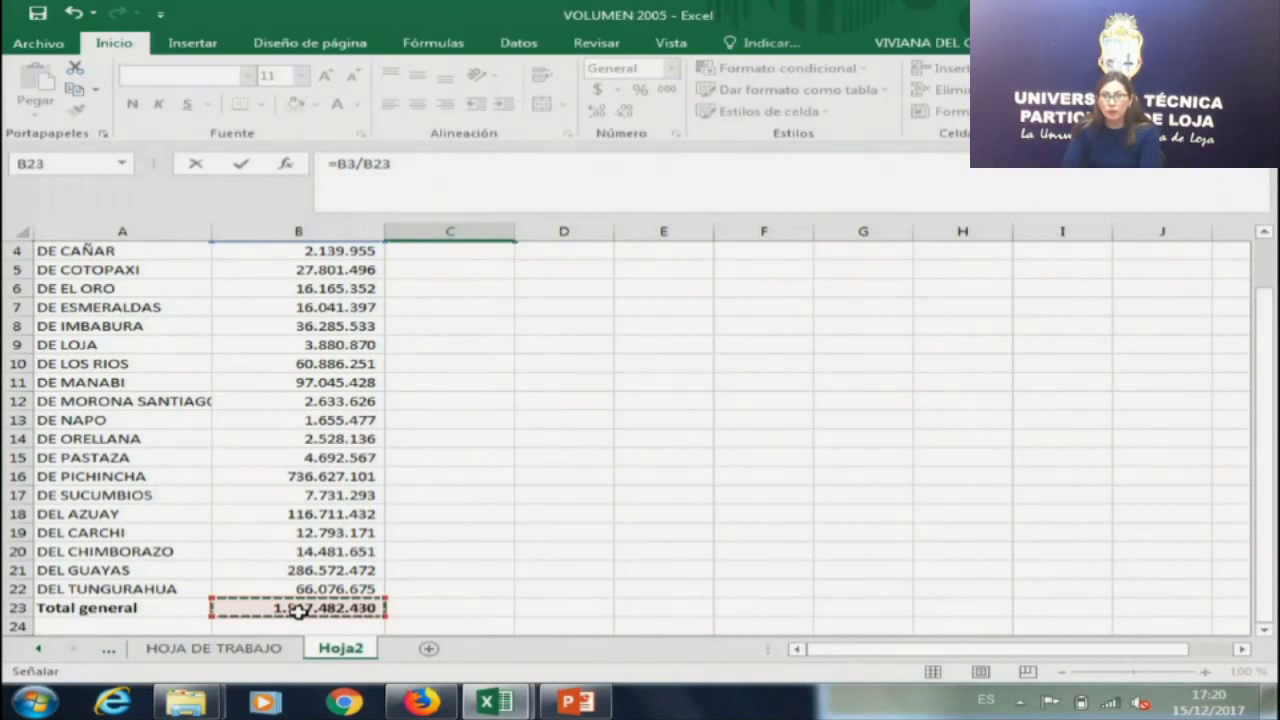
pyautogui.press('F4')
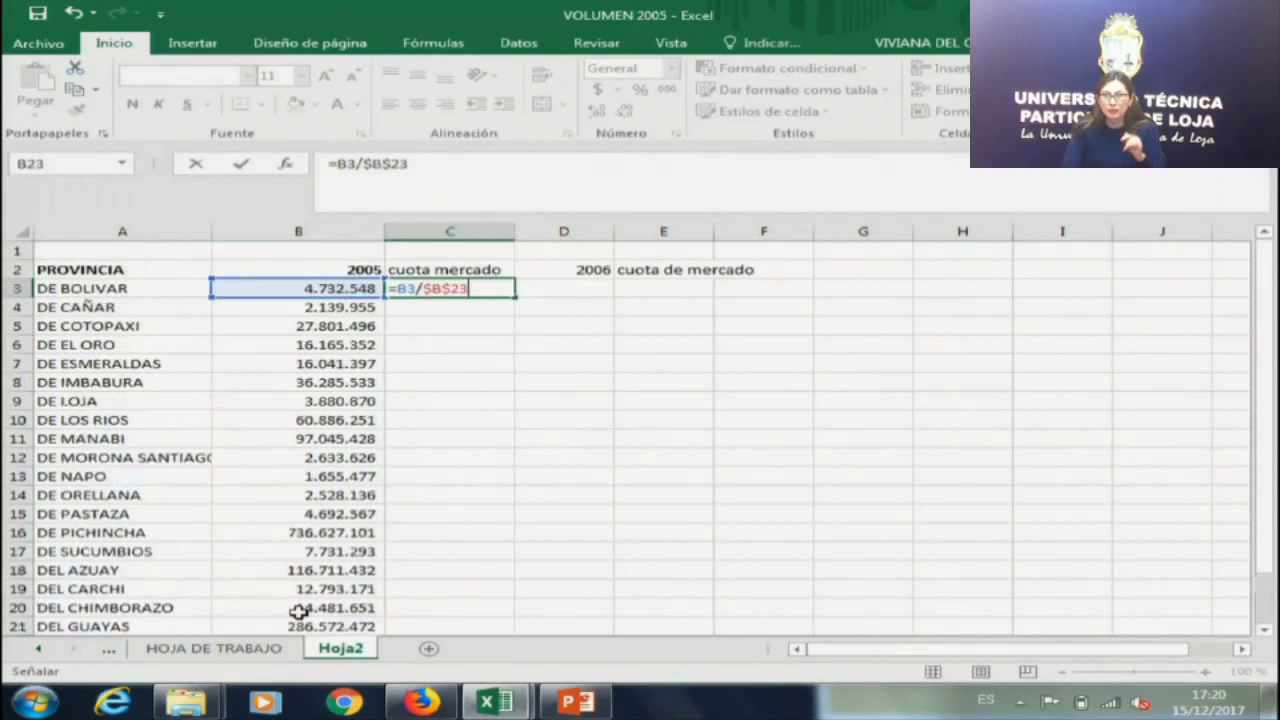
pyautogui.press('Return')
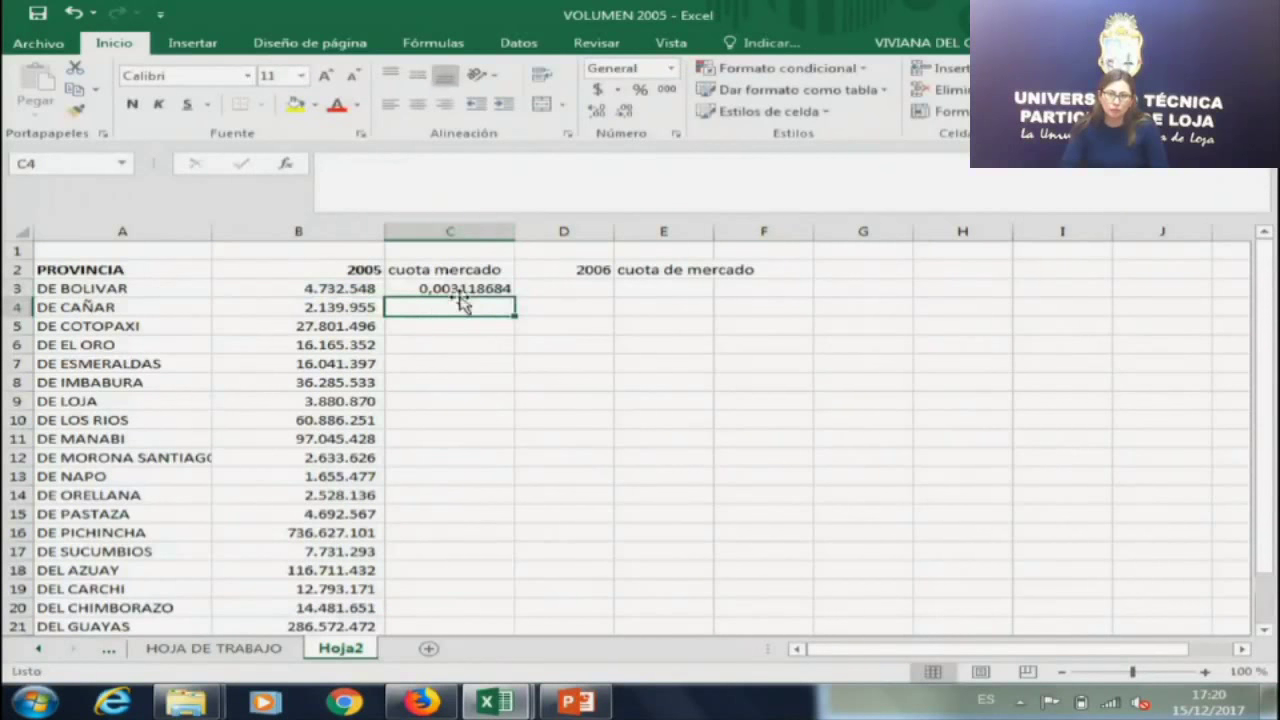
# Fill the market share formula from C3 down to the Total general row in C23.
pyautogui.click(463, 291)
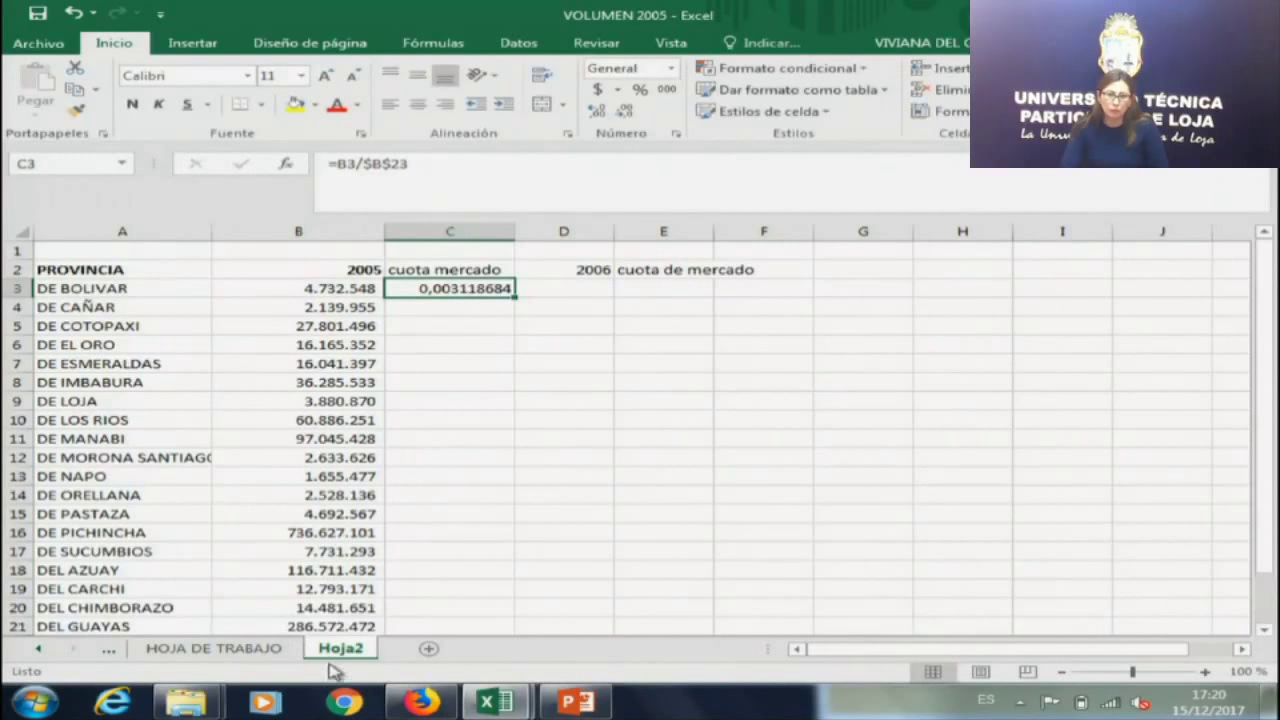
pyautogui.doubleClick(516, 297)
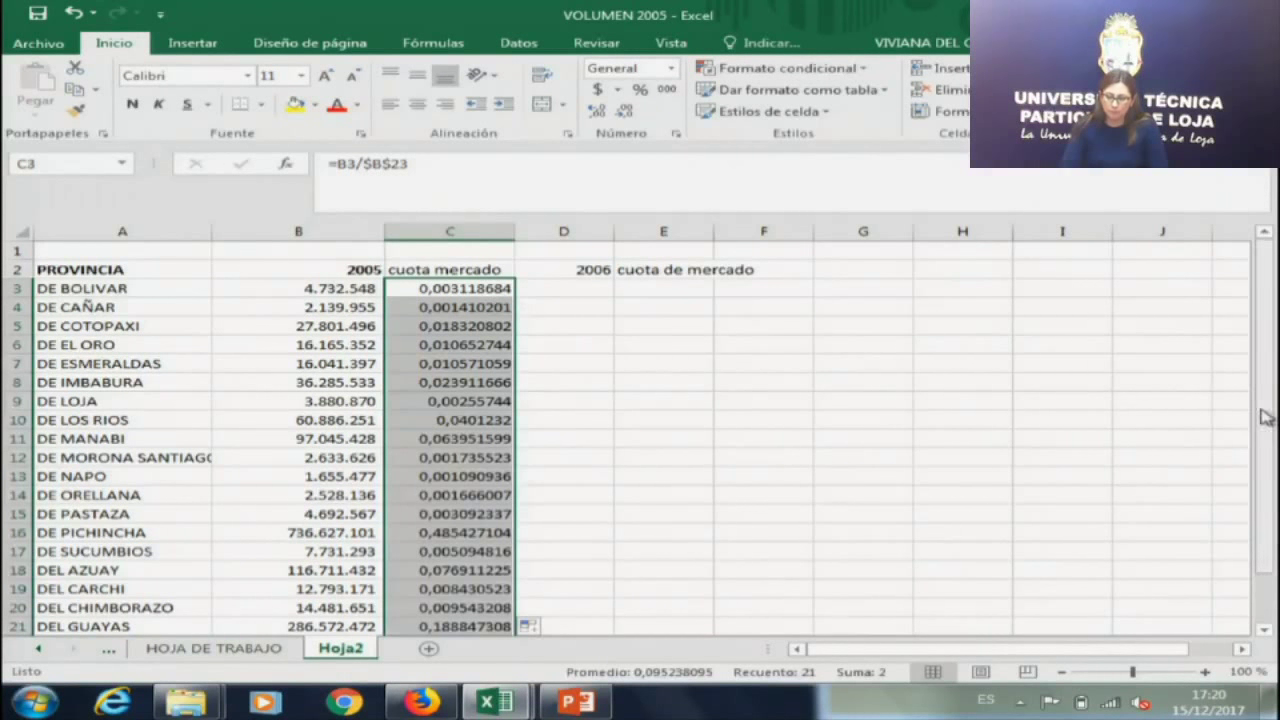
pyautogui.moveTo(1268, 432); pyautogui.dragTo(1268, 512)
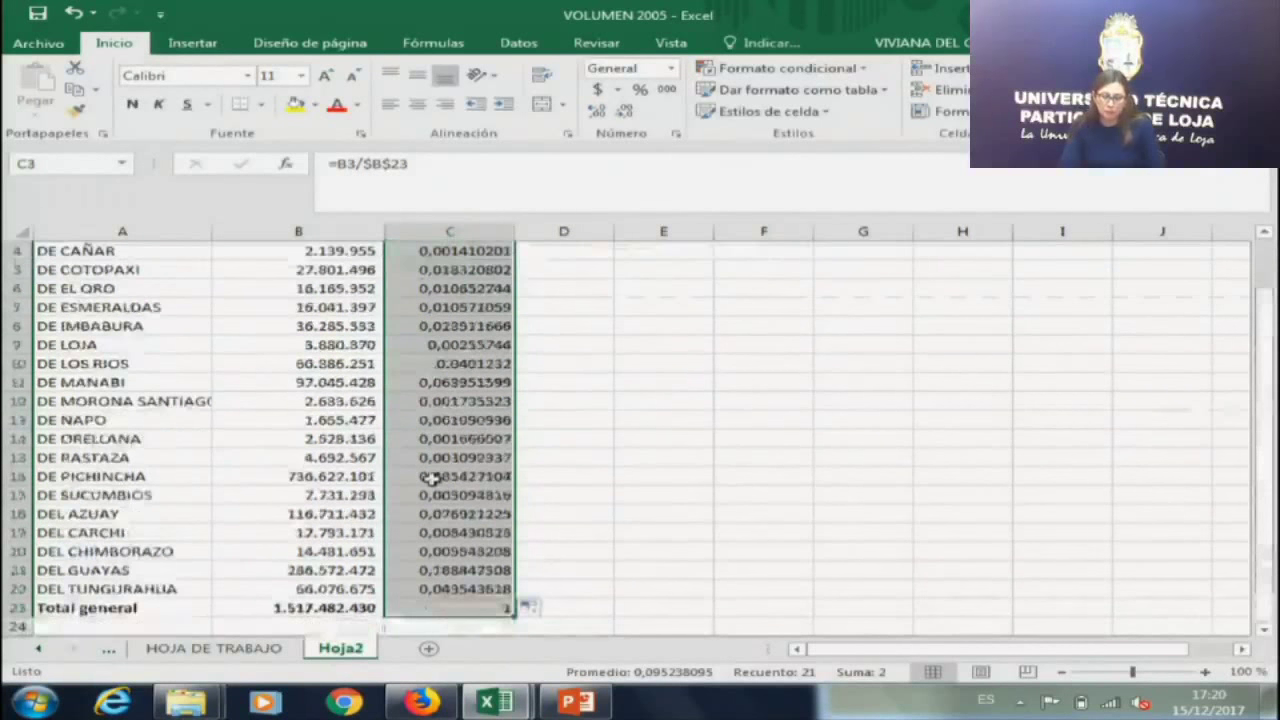
# Format the market shares in C3:C23 as percentages with two decimal places.
pyautogui.click(641, 89)
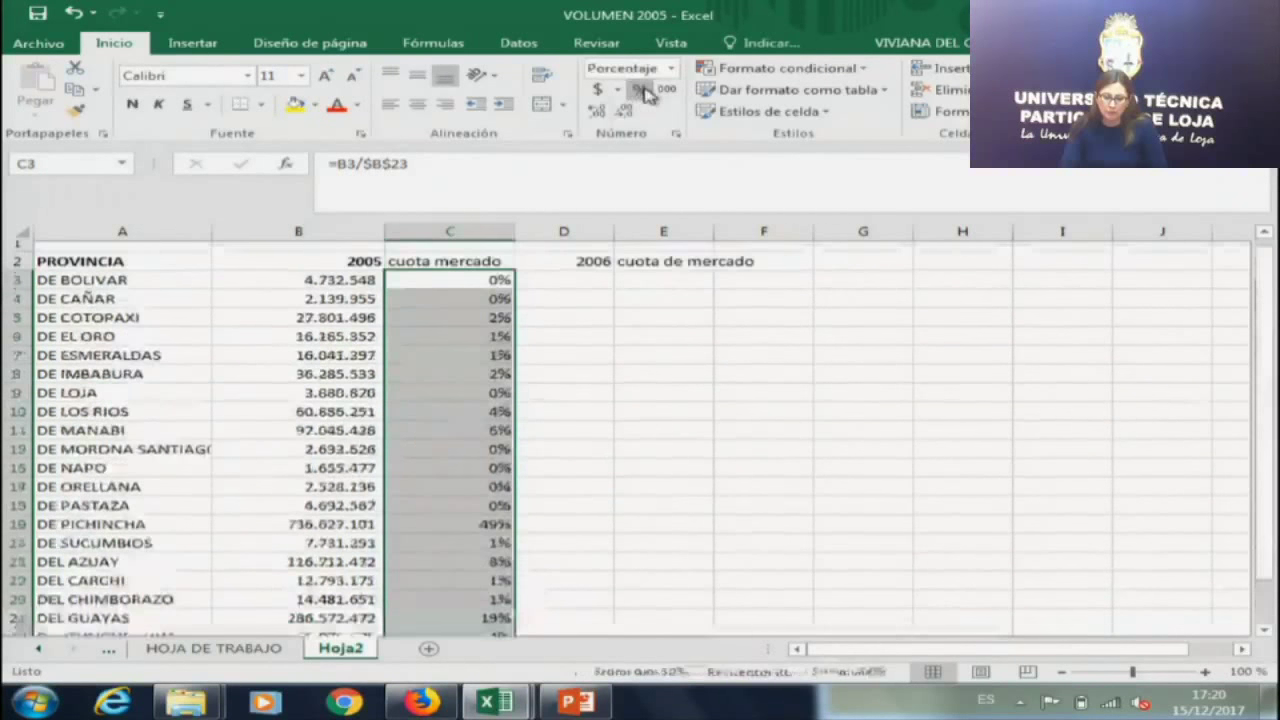
pyautogui.click(623, 388)
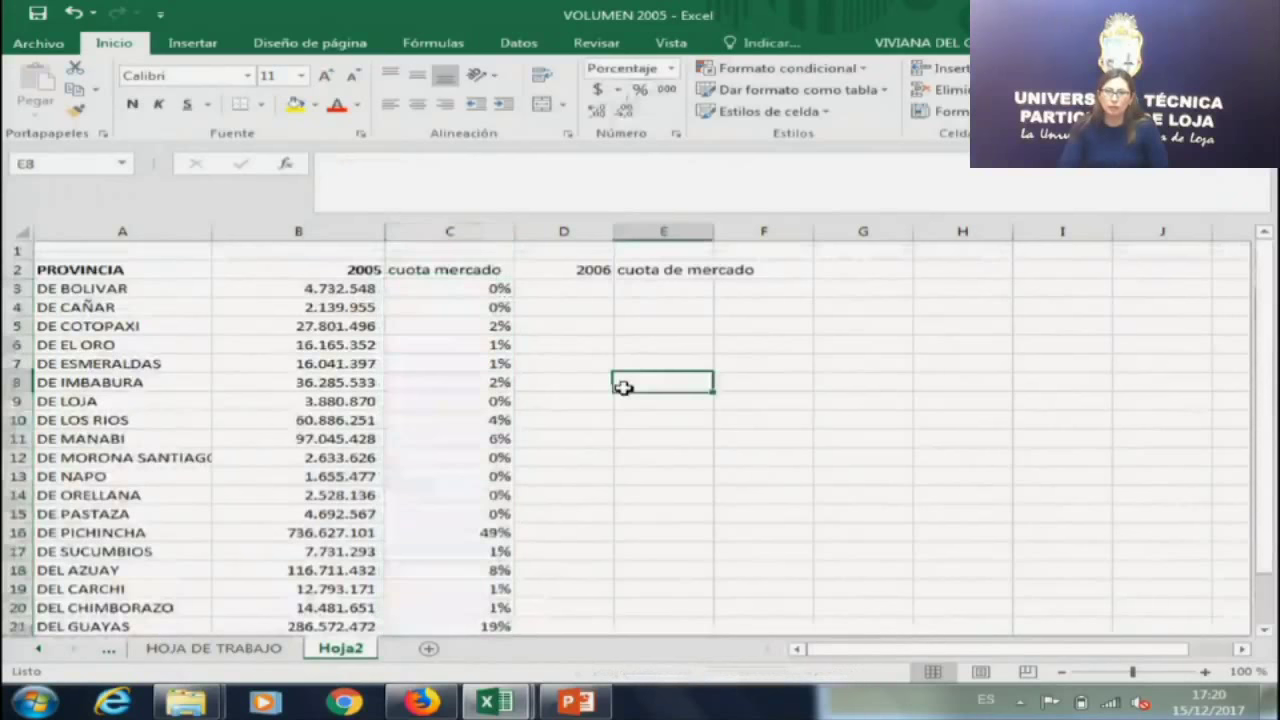
pyautogui.moveTo(491, 289); pyautogui.dragTo(490, 588)
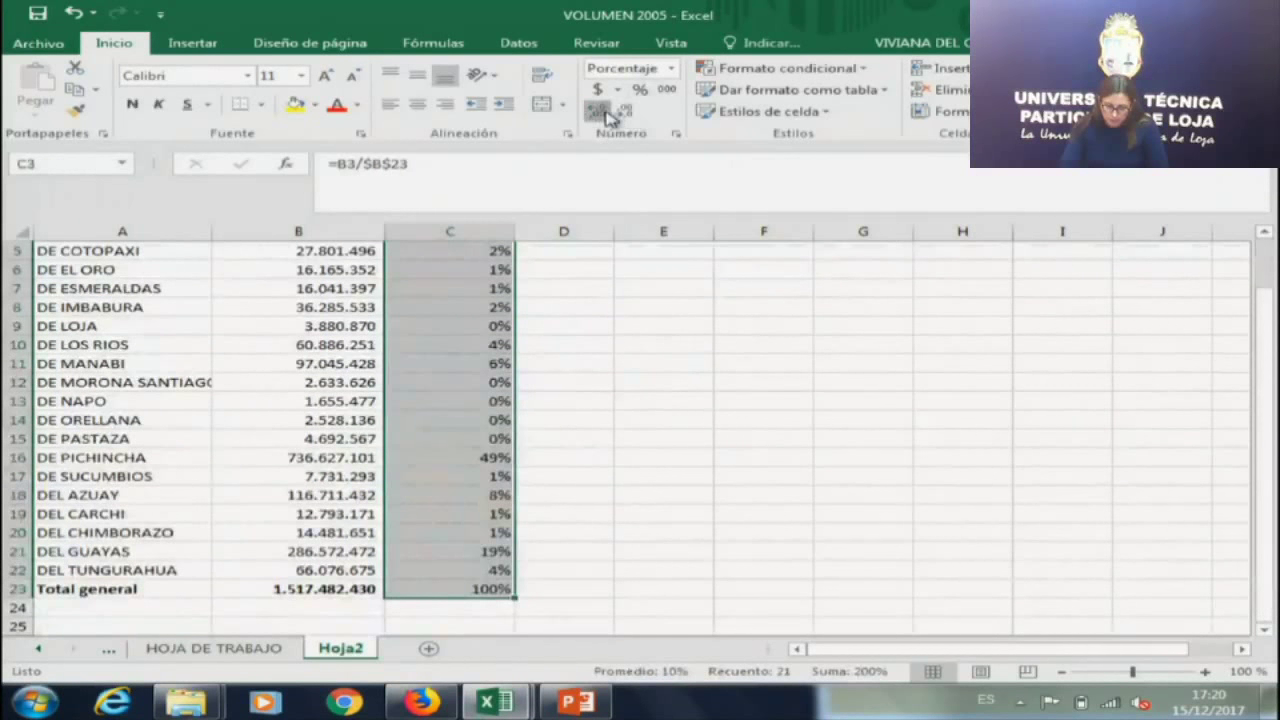
pyautogui.click(604, 113)
pyautogui.click(606, 113)
pyautogui.scroll(1, 543, 389)
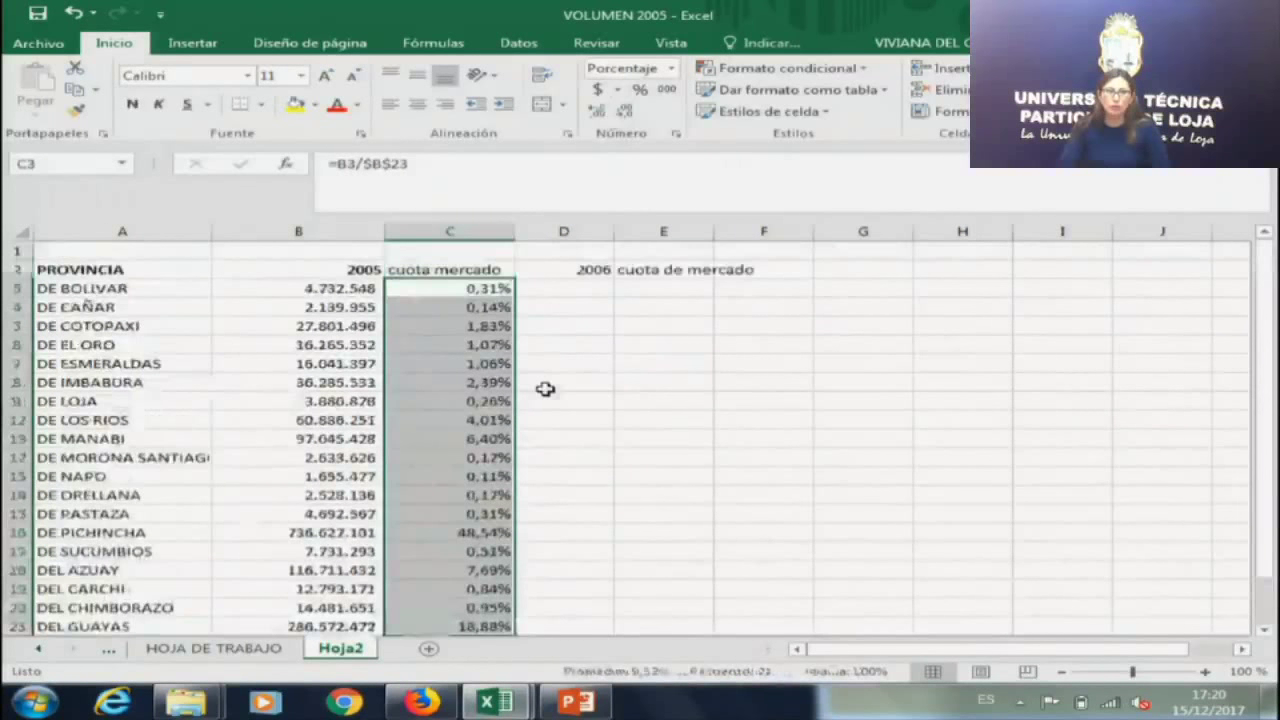
# Highlight the DE PICHINCHA row in A16:C16 with a yellow fill.
pyautogui.click(463, 328)
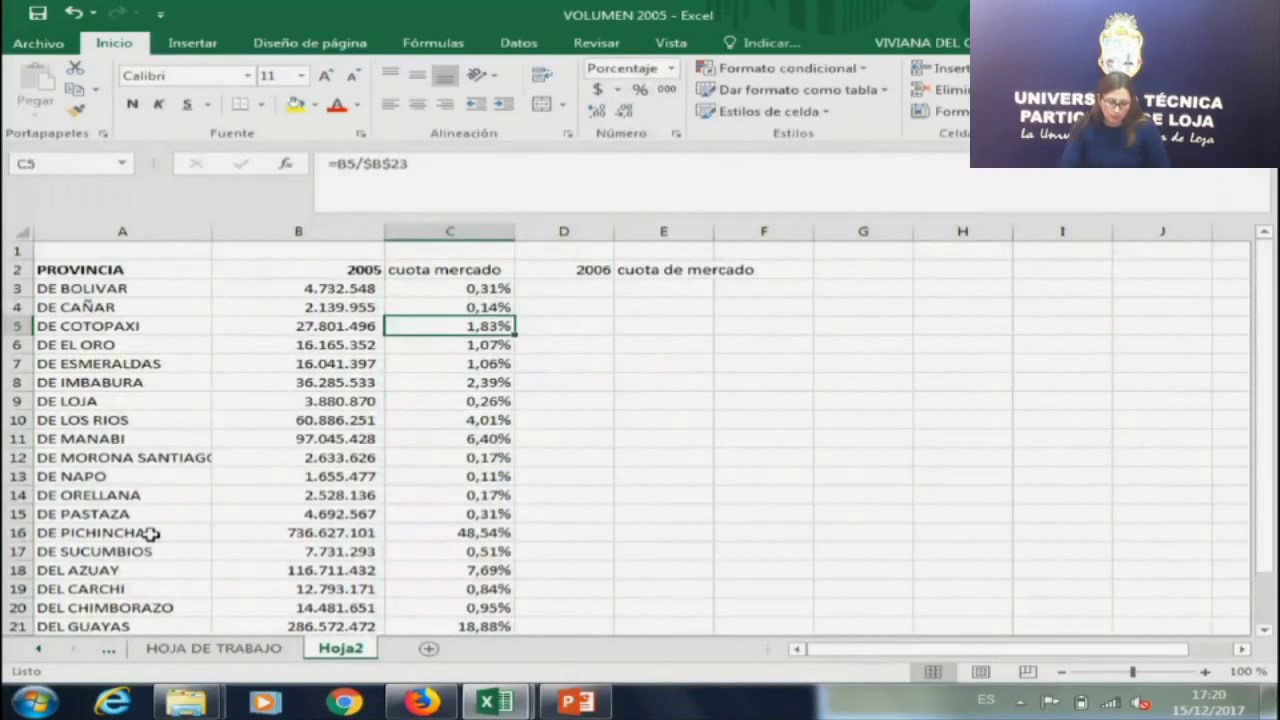
pyautogui.moveTo(149, 532); pyautogui.dragTo(466, 534)
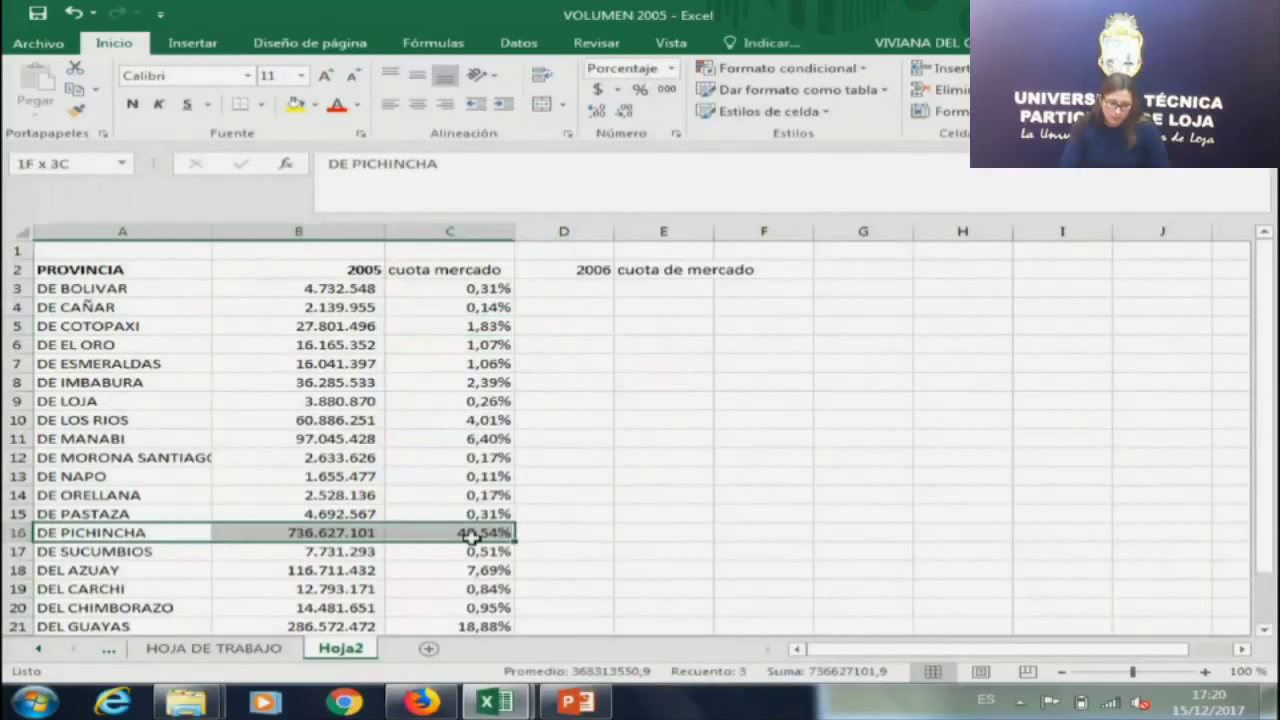
pyautogui.click(295, 108)
pyautogui.click(395, 570)
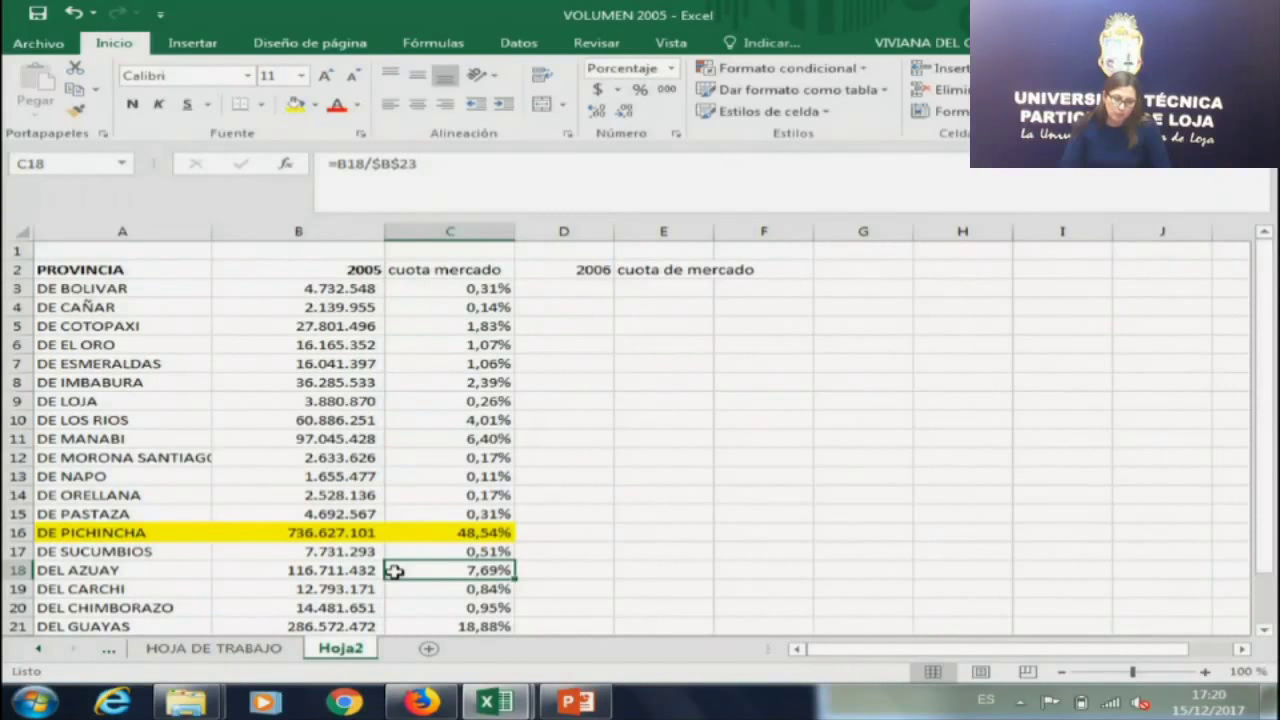
# Examine the DE PICHINCHA row and the market shares of the provinces just below it.
pyautogui.press('Up')
pyautogui.press('Up')
pyautogui.press('Left')
pyautogui.press('Left')
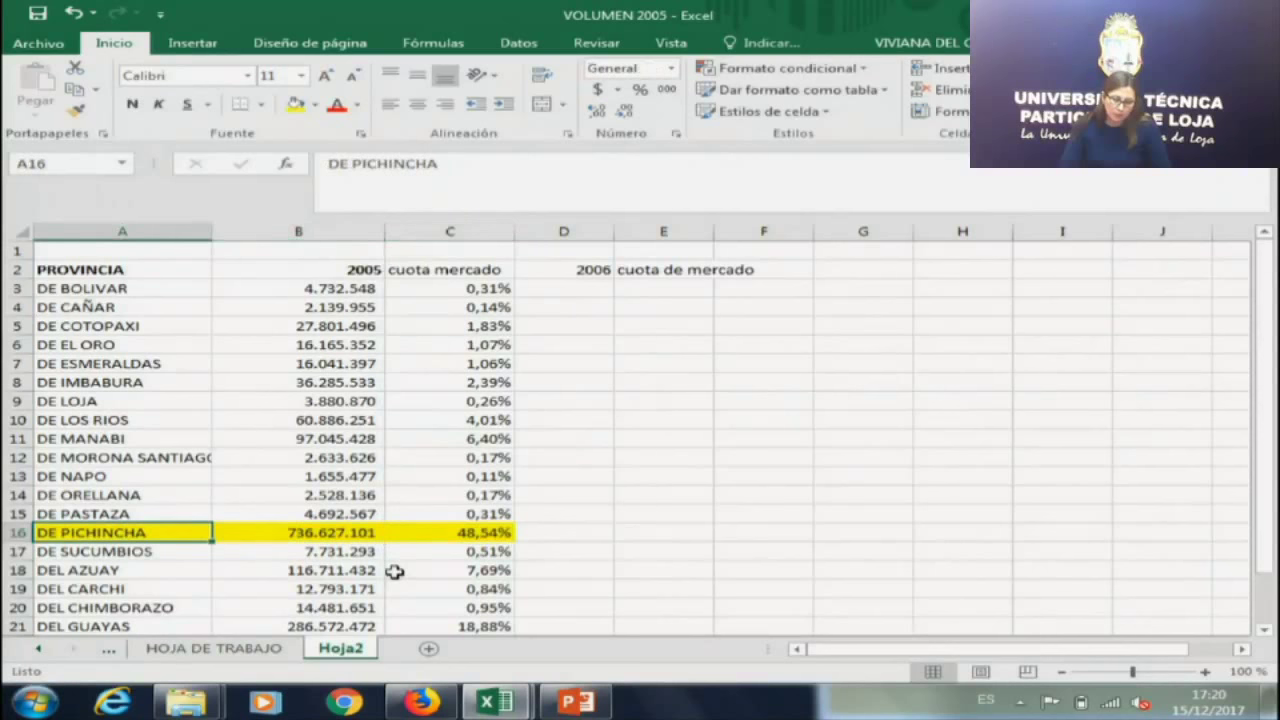
pyautogui.press('Right')
pyautogui.press('Right')
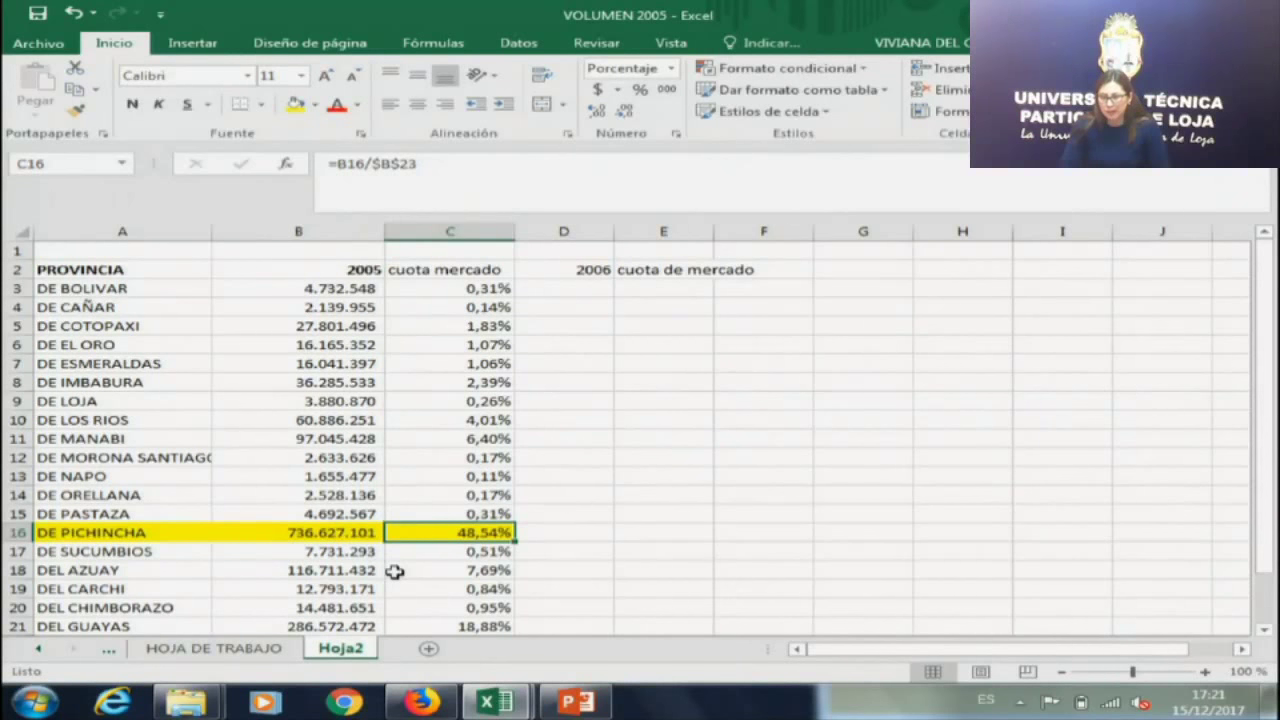
pyautogui.press('Down')
pyautogui.press('Down')
pyautogui.press('Down')
pyautogui.press('Up')
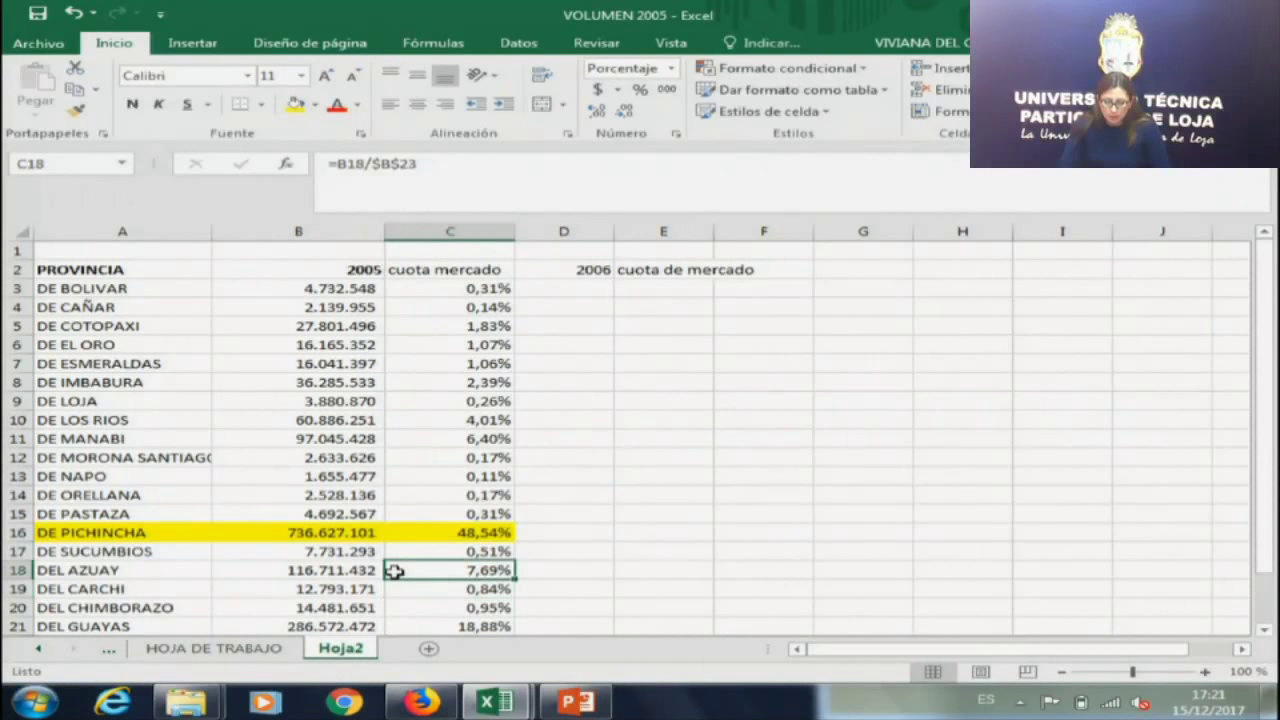
# Highlight the DEL GUAYAS row in A21:C21 with a yellow fill.
pyautogui.press('Down')
pyautogui.press('Down')
pyautogui.press('Down')
pyautogui.hotkey('shift', 'Left')
pyautogui.hotkey('shift', 'Left')
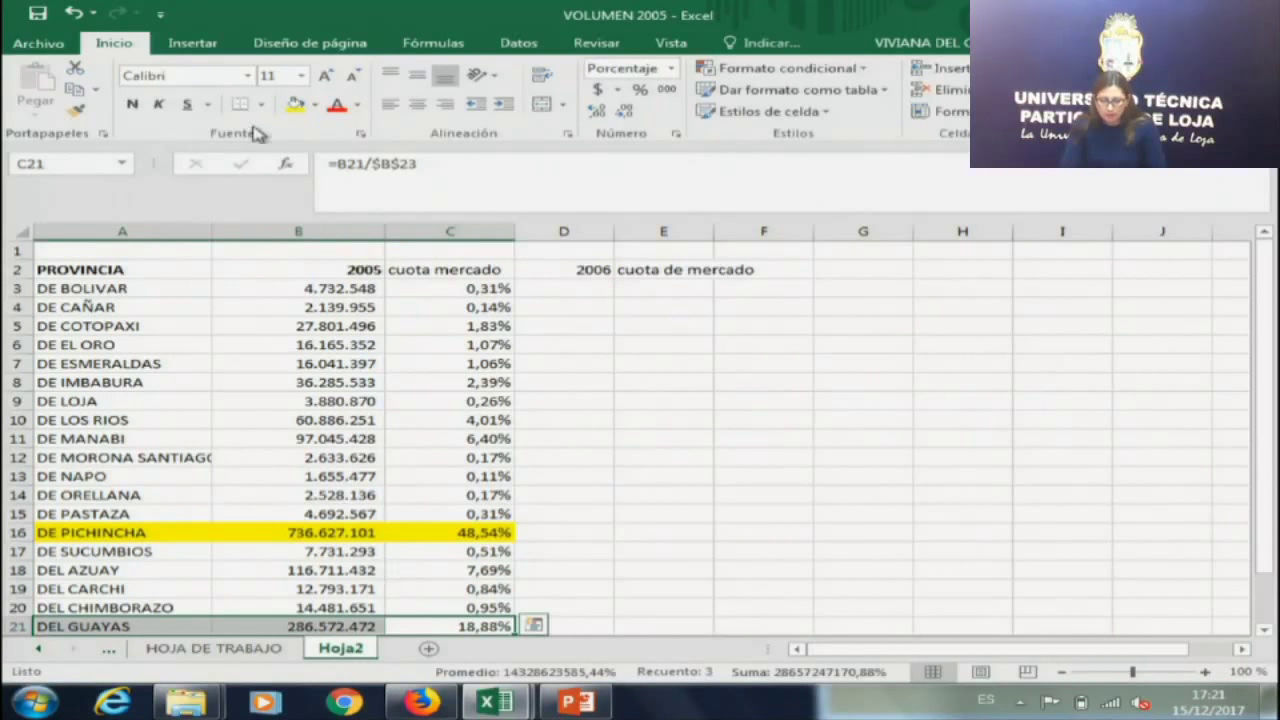
pyautogui.click(294, 105)
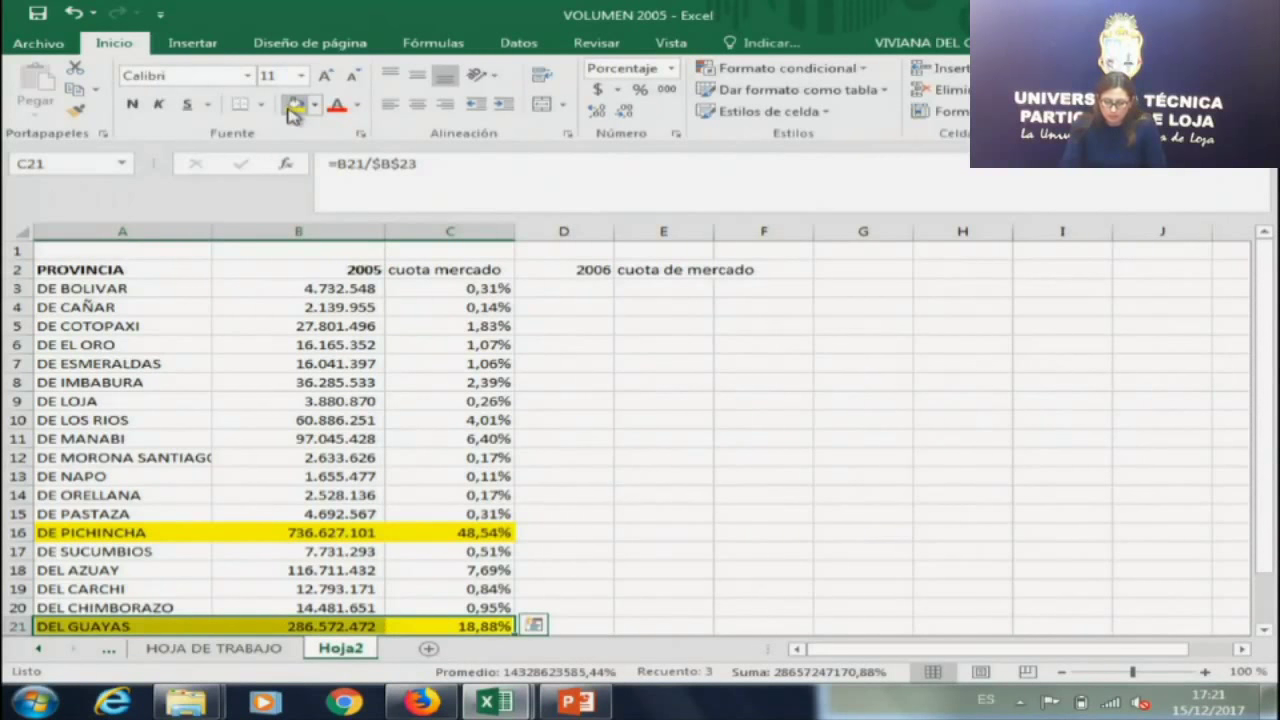
# Compare the market shares in column C around DEL GUAYAS, down to the Total general row.
pyautogui.press('Down')
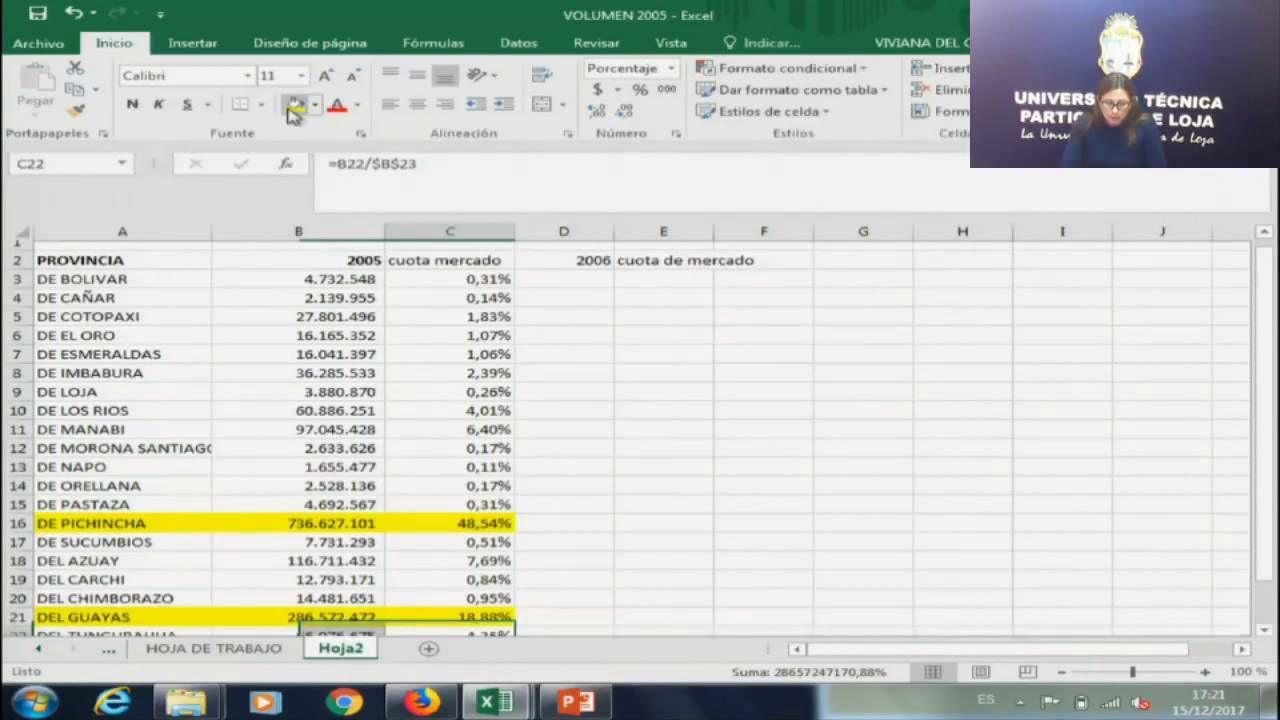
pyautogui.press('Up')
pyautogui.press('Up')
pyautogui.press('Up')
pyautogui.press('Up')
pyautogui.press('Up')
pyautogui.press('Down')
pyautogui.press('Down')
pyautogui.press('Down')
pyautogui.press('Down')
pyautogui.press('Down')
pyautogui.press('Down')
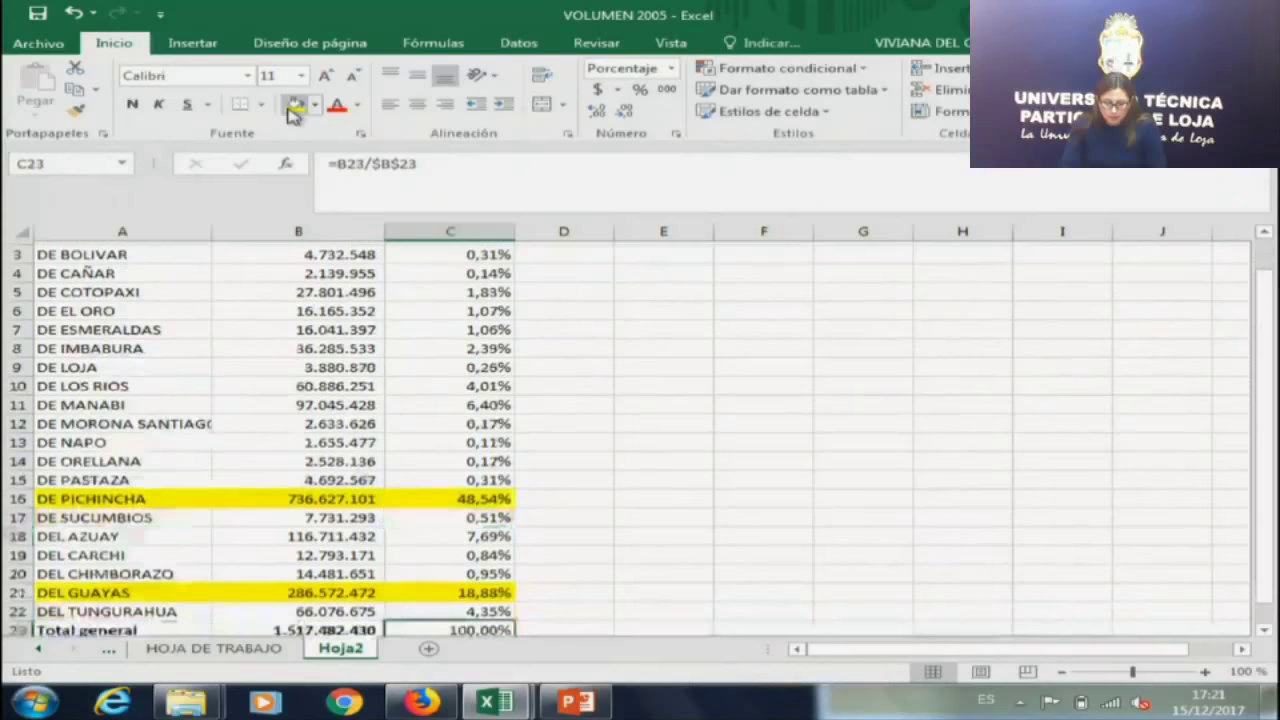
# Highlight the DEL AZUAY row in A18:C18 with a yellow fill.
pyautogui.press('Up')
pyautogui.press('Up')
pyautogui.press('Up')
pyautogui.press('Up')
pyautogui.press('Up')
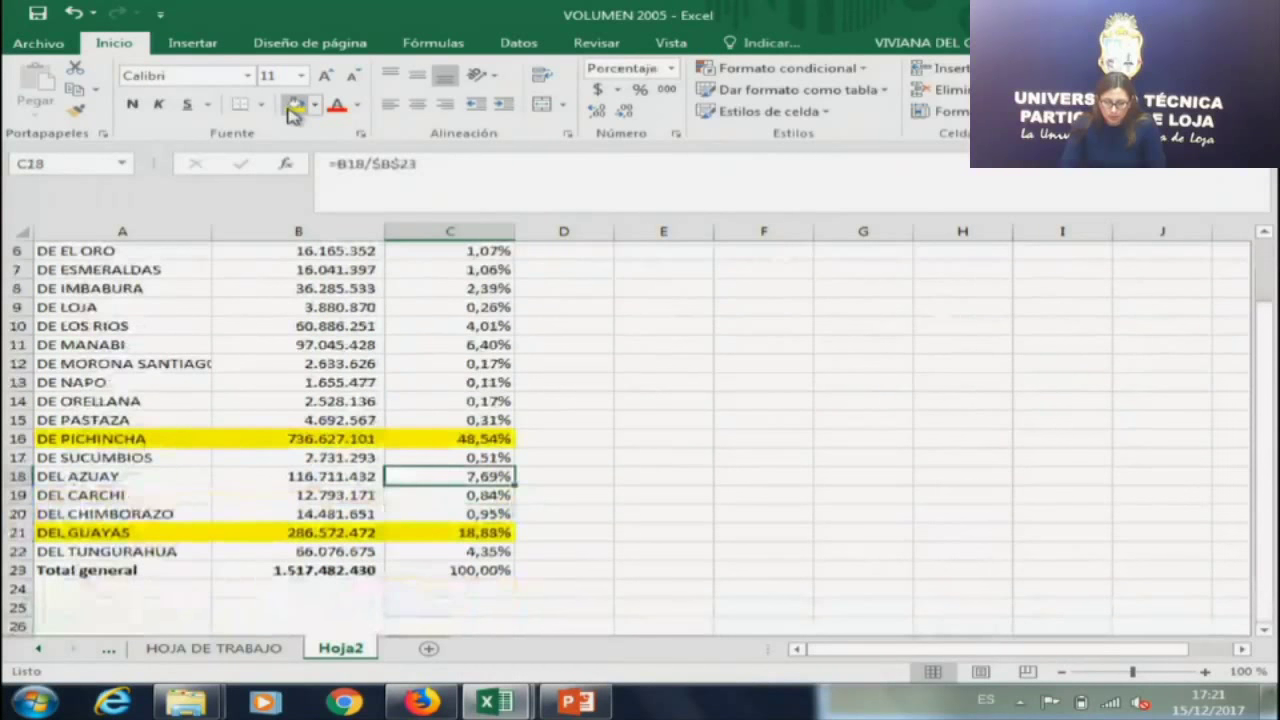
pyautogui.hotkey('shift', 'Left')
pyautogui.hotkey('shift', 'Left')
pyautogui.click(292, 107)
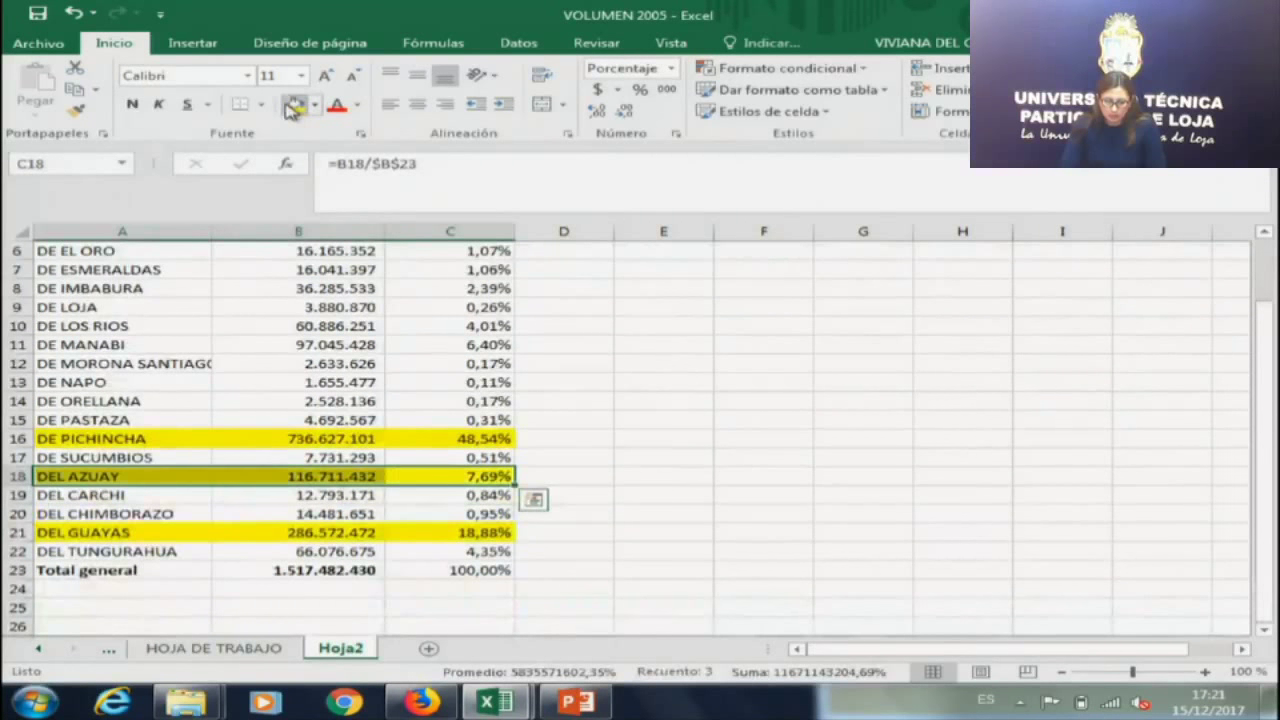
# Highlight the DE MANABI row in A11:C11 with a yellow fill.
pyautogui.press('Up')
pyautogui.press('Up')
pyautogui.press('Up')
pyautogui.press('Up')
pyautogui.press('Up')
pyautogui.press('Up')
pyautogui.press('Up')
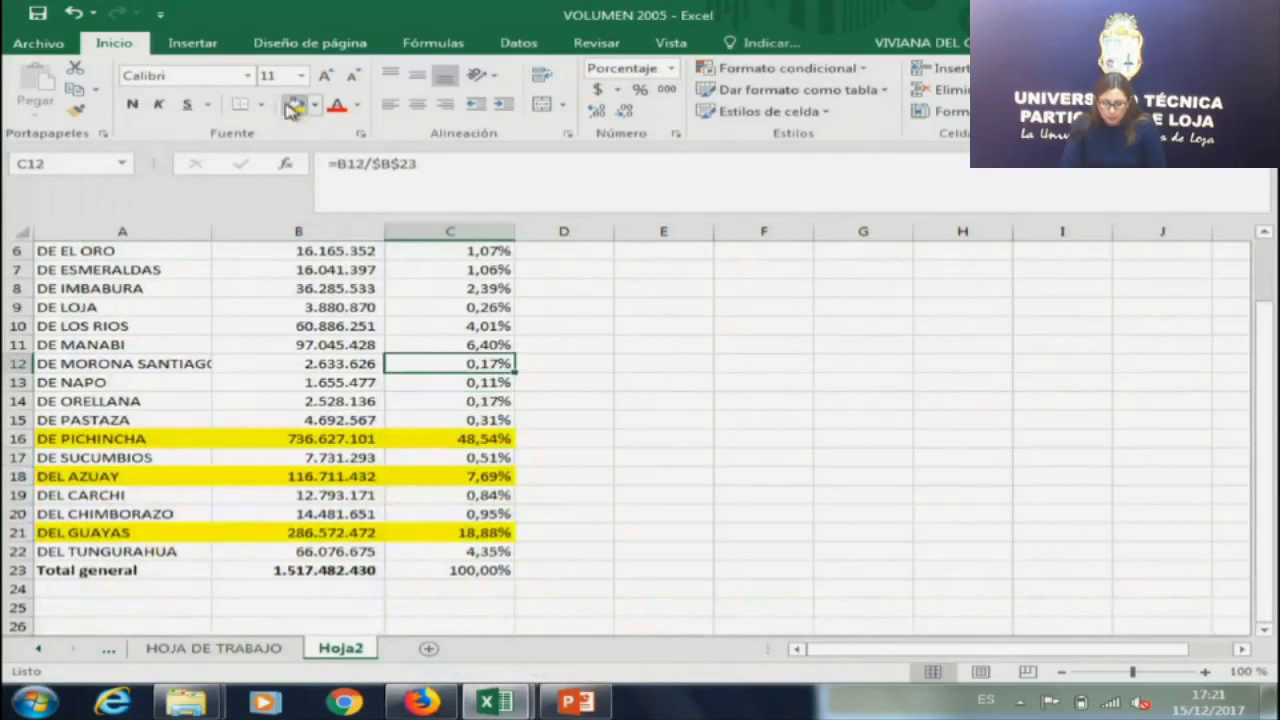
pyautogui.hotkey('shift', 'Left')
pyautogui.hotkey('shift', 'Left')
pyautogui.click(291, 108)
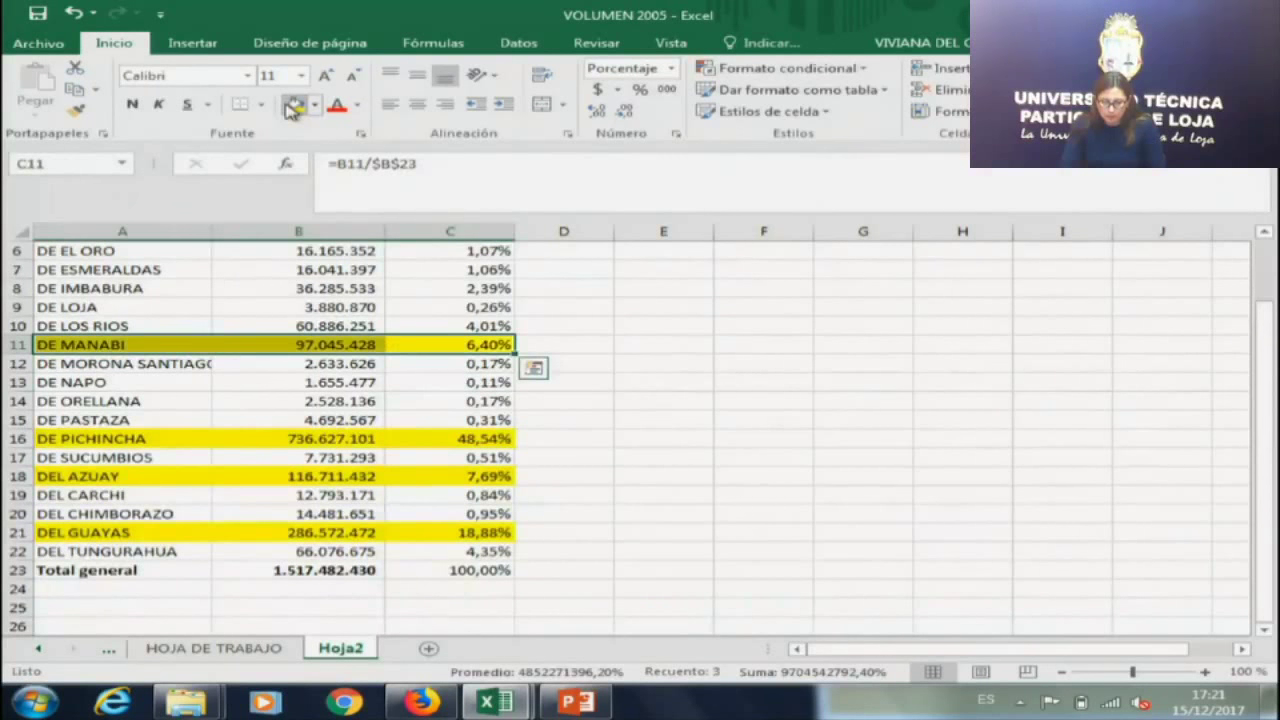
# Check the market shares in column C above DE MANABI, up to the header row.
pyautogui.press('Up')
pyautogui.press('Up')
pyautogui.press('Up')
pyautogui.press('Up')
pyautogui.press('Up')
pyautogui.press('Up')
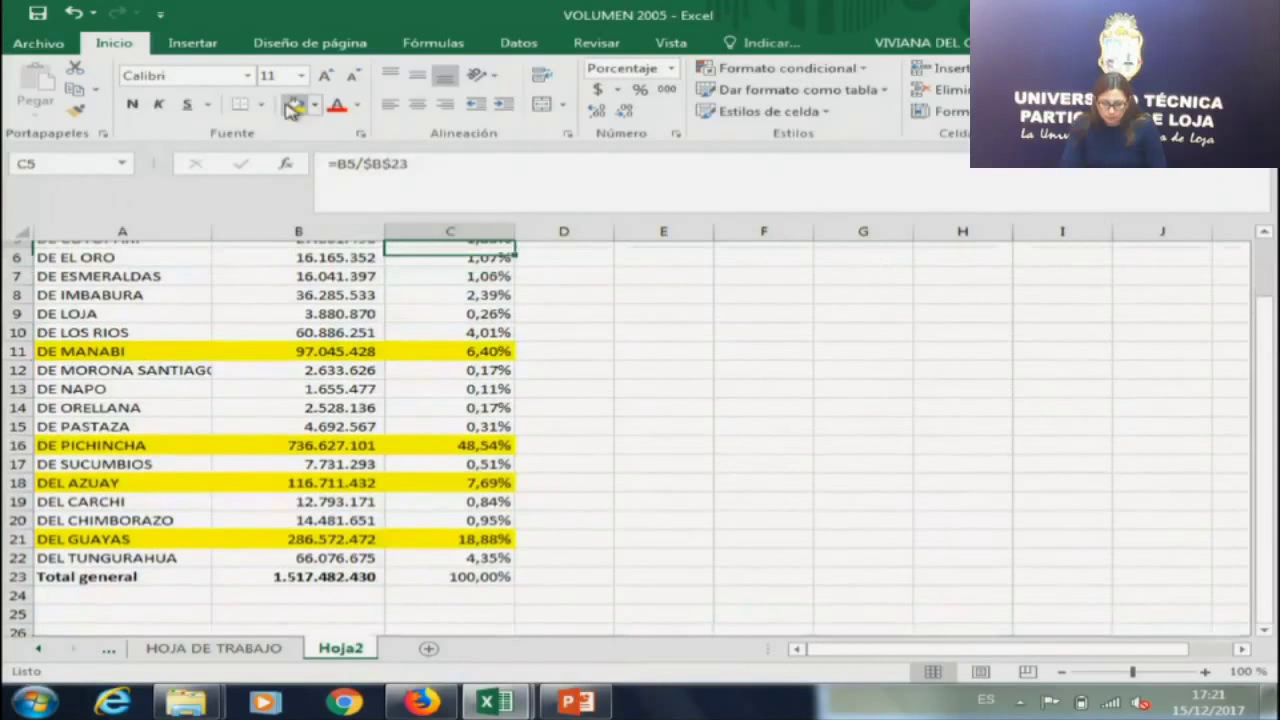
pyautogui.press('Up')
pyautogui.press('Up')
pyautogui.press('Up')
pyautogui.press('Up')
# Highlight the DE LOS RIOS row in A10:C10 with a yellow fill.
pyautogui.press('Down')
pyautogui.press('Down')
pyautogui.press('Down')
pyautogui.press('Down')
pyautogui.press('Down')
pyautogui.press('Down')
pyautogui.press('Down')
pyautogui.press('Down')
pyautogui.press('Down')
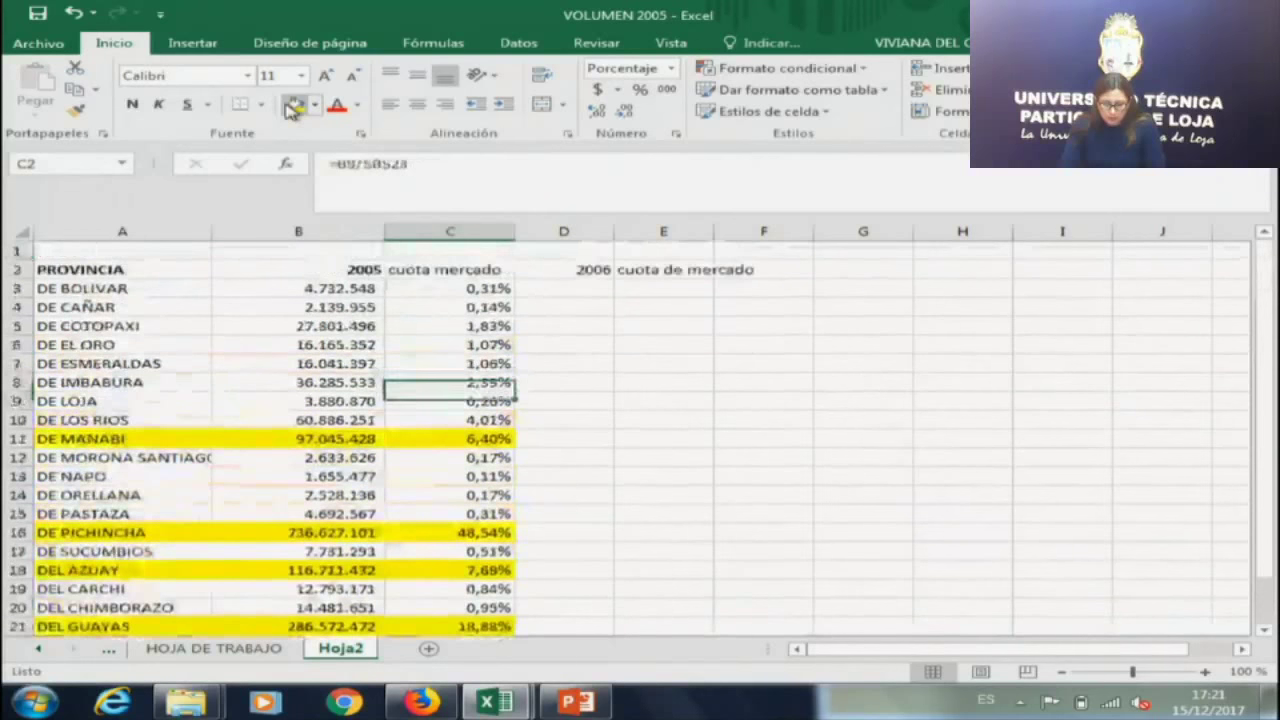
pyautogui.hotkey('shift', 'Left')
pyautogui.hotkey('shift', 'Left')
pyautogui.click(290, 106)
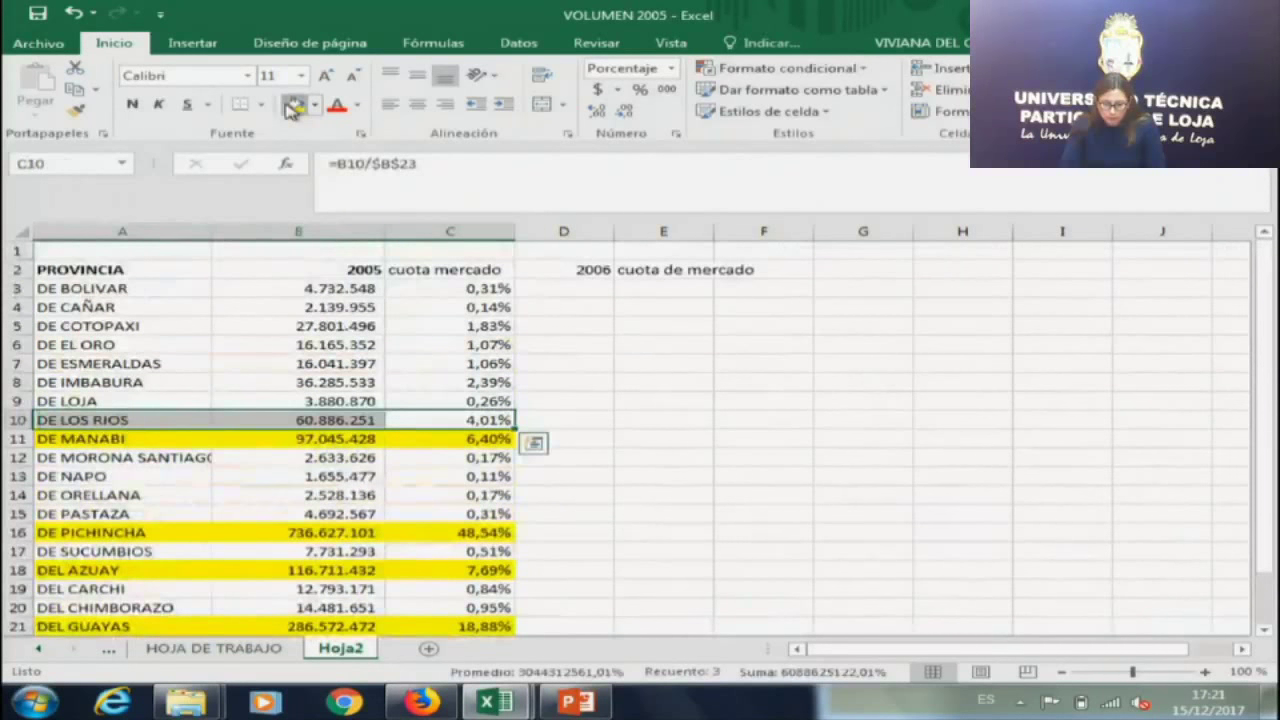
# Highlight the DE IMBABURA row in A8:C8 with a yellow fill.
pyautogui.press('Up')
pyautogui.press('Up')
pyautogui.hotkey('shift', 'Left')
pyautogui.hotkey('shift', 'Left')
pyautogui.click(290, 106)
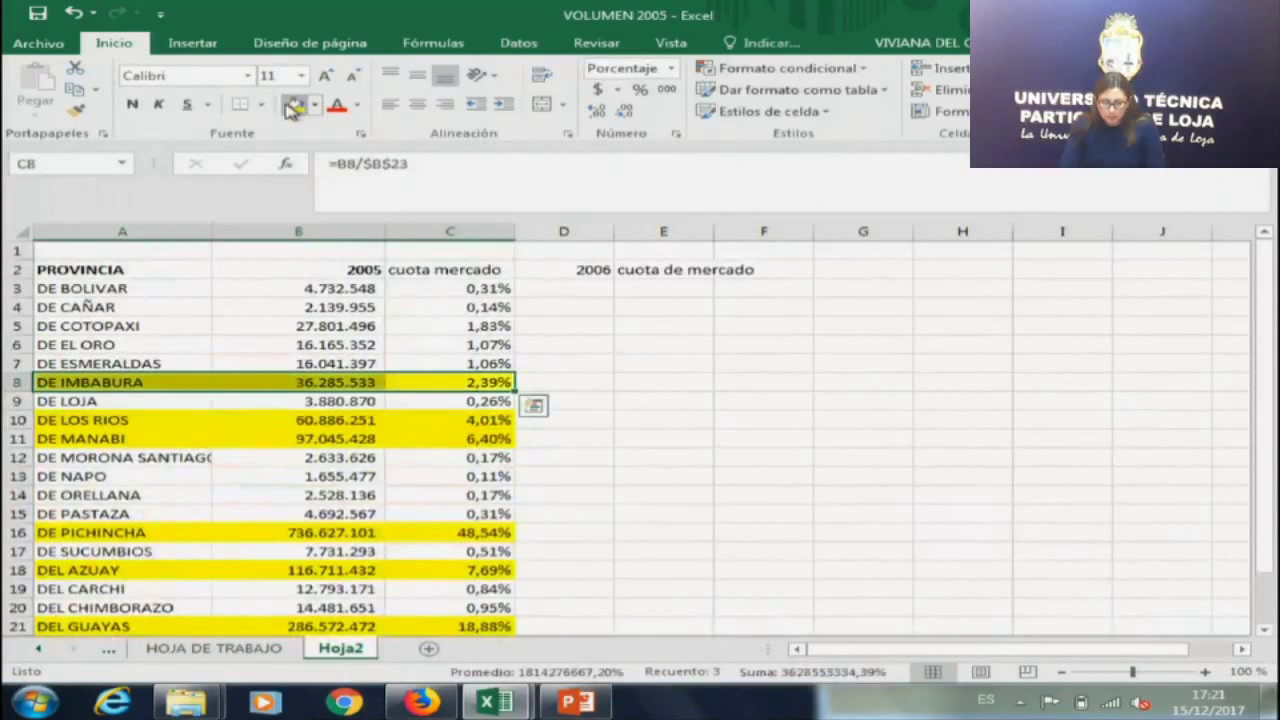
# Check the provinces' amounts from DE IMBABURA down past the Total general row for further large shares.
pyautogui.press('Right')
pyautogui.press('Left')
pyautogui.press('Left')
pyautogui.press('Down')
pyautogui.press('Down')
pyautogui.press('Down')
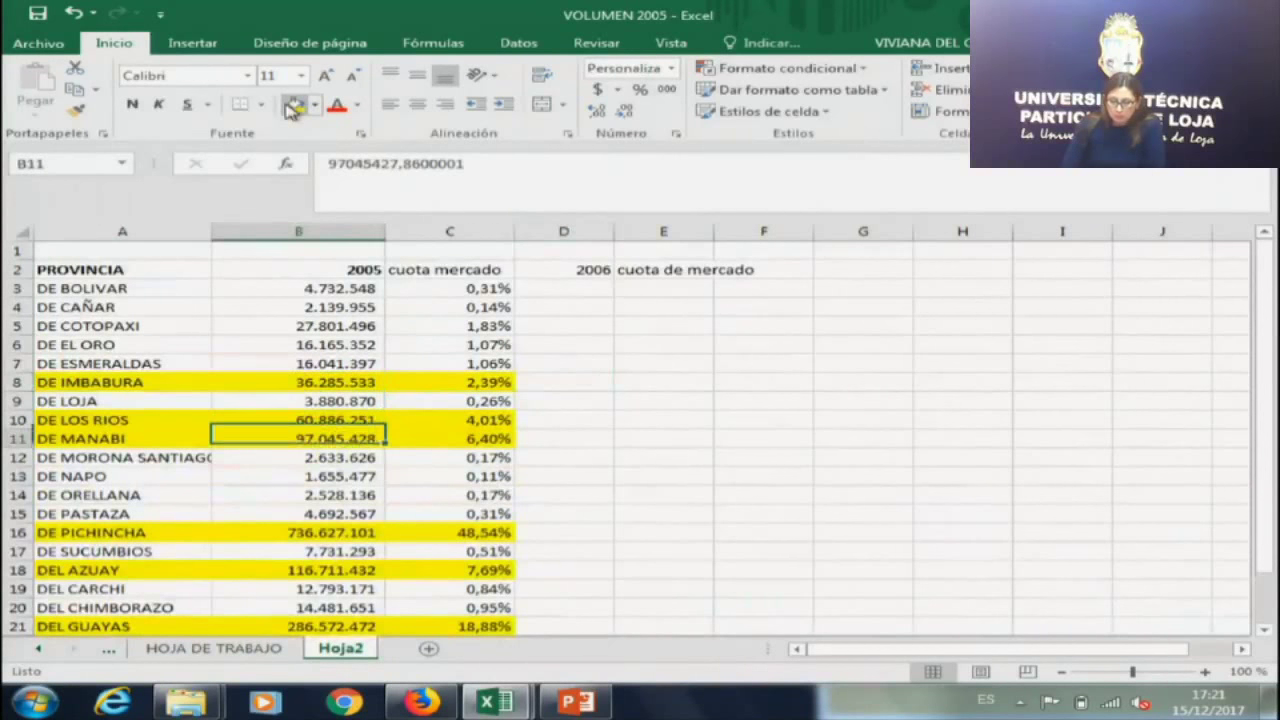
pyautogui.press('Down')
pyautogui.press('Down')
pyautogui.press('Down')
pyautogui.press('Down')
pyautogui.press('Down')
pyautogui.press('Down')
pyautogui.press('Down')
pyautogui.press('Down')
pyautogui.press('Down')
pyautogui.press('Down')
pyautogui.press('Down')
pyautogui.press('Down')
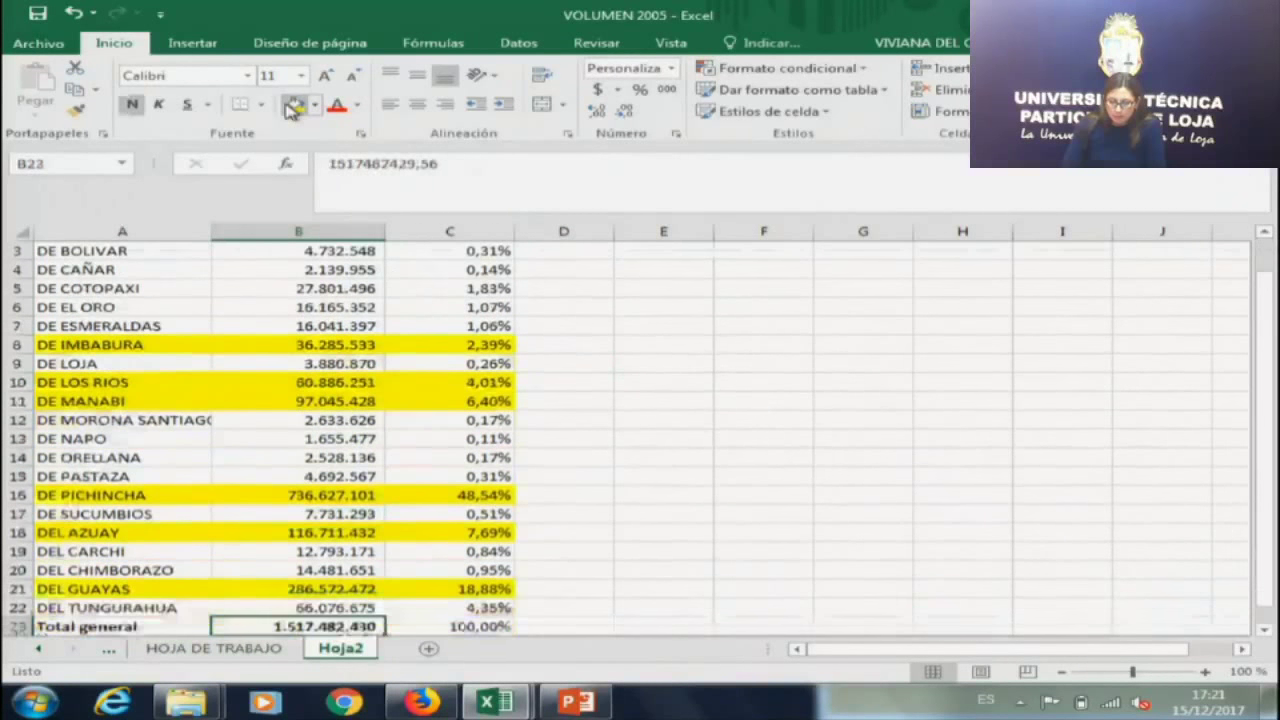
pyautogui.press('Down')
pyautogui.press('Down')
pyautogui.press('Down')
pyautogui.press('Up')
pyautogui.press('Up')
pyautogui.press('Up')
pyautogui.press('Up')
pyautogui.press('Up')
pyautogui.press('Up')
pyautogui.press('Up')
pyautogui.press('Up')
pyautogui.press('Up')
# Highlight the DEL TUNGURAHUA row in A22:C22 with a yellow fill.
pyautogui.press('Down')
pyautogui.press('Down')
pyautogui.press('Down')
pyautogui.press('Down')
pyautogui.press('Down')
pyautogui.press('Left')
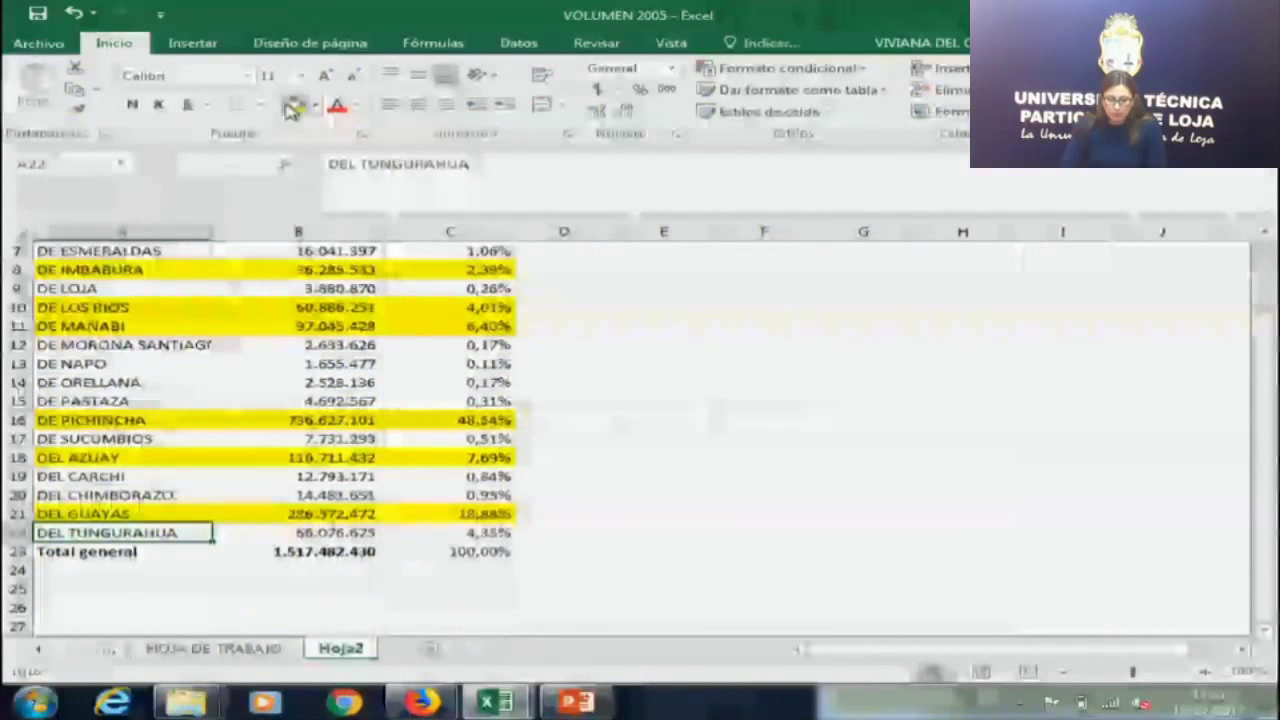
pyautogui.click(290, 108)
# Review the highlighted provinces up to the header row and back down to the DE MANABI market share.
pyautogui.press('Up')
pyautogui.press('Up')
pyautogui.press('Up')
pyautogui.press('Up')
pyautogui.press('Up')
pyautogui.press('Up')
pyautogui.press('Up')
pyautogui.press('Up')
pyautogui.press('Up')
pyautogui.press('Up')
pyautogui.press('Up')
pyautogui.press('Up')
pyautogui.press('Up')
pyautogui.press('Up')
pyautogui.press('Up')
pyautogui.press('Up')
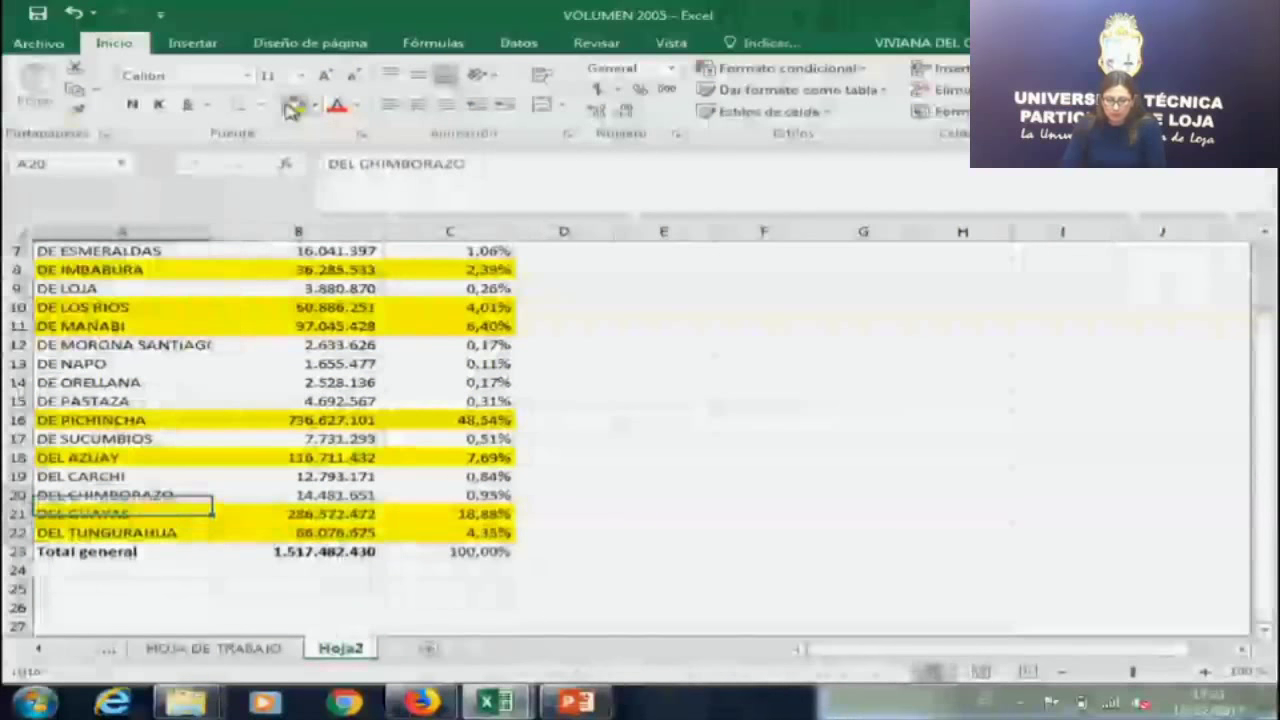
pyautogui.press('Up')
pyautogui.press('Up')
pyautogui.press('Up')
pyautogui.press('Up')
pyautogui.press('Down')
pyautogui.press('Down')
pyautogui.press('Down')
pyautogui.press('Down')
pyautogui.press('Down')
pyautogui.press('Down')
pyautogui.press('Down')
pyautogui.press('Down')
pyautogui.press('Down')
pyautogui.press('Down')
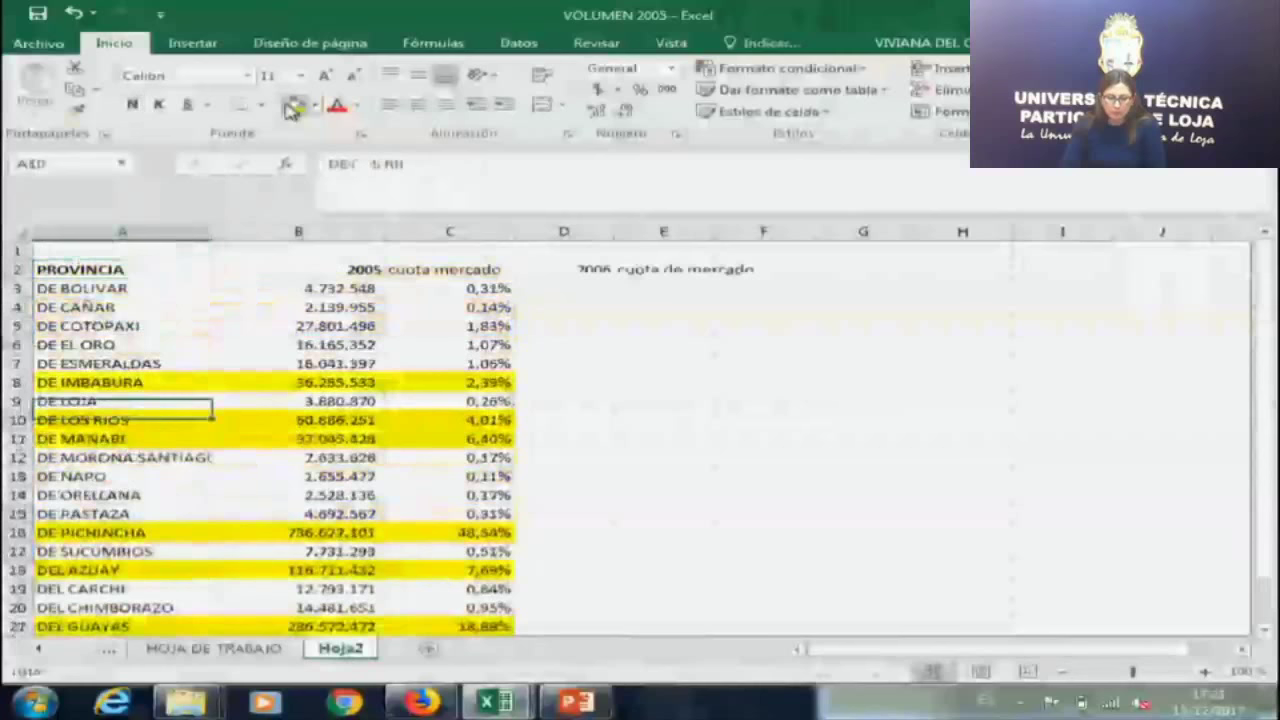
pyautogui.press('Right')
pyautogui.press('Right')
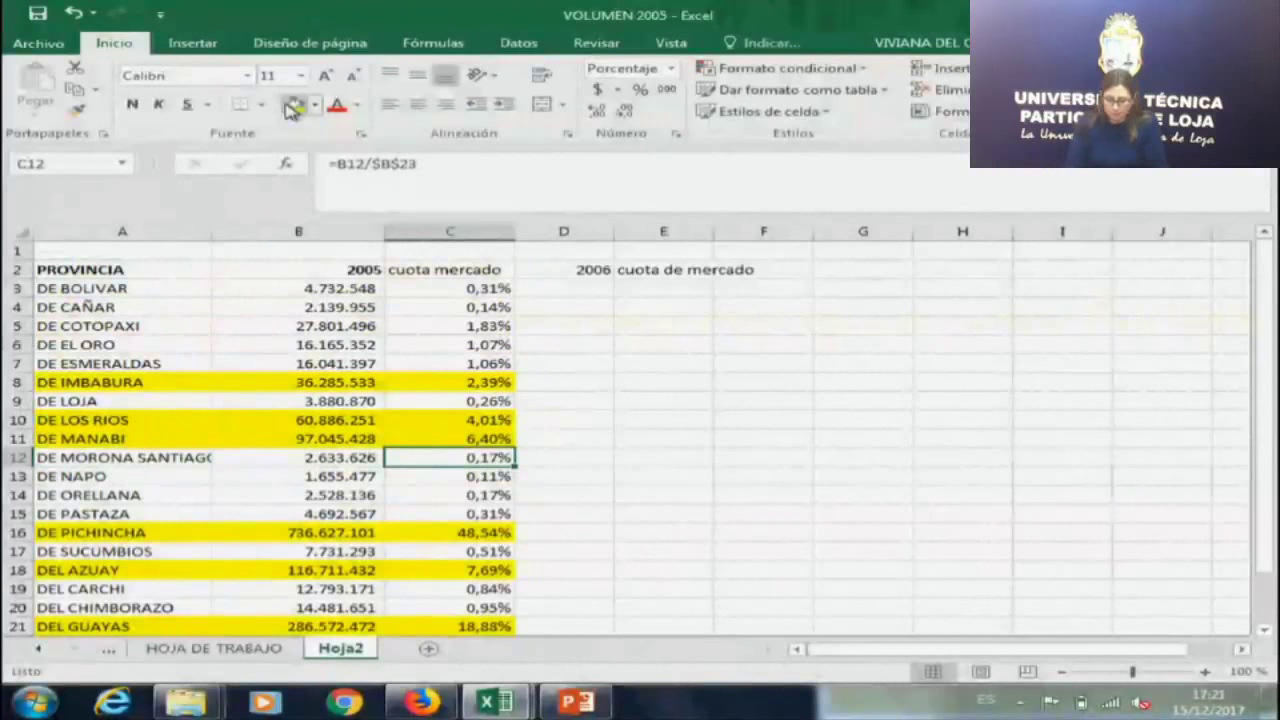
pyautogui.press('Right')
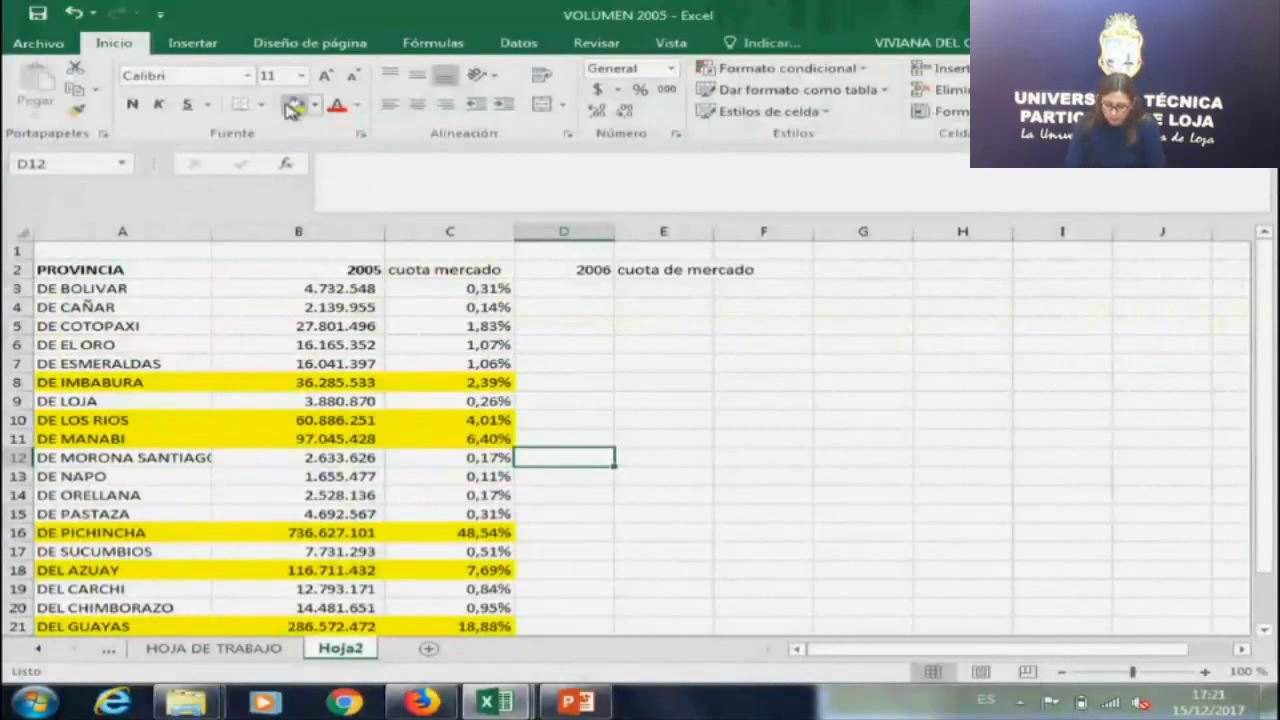
pyautogui.press('Left')
pyautogui.press('Up')
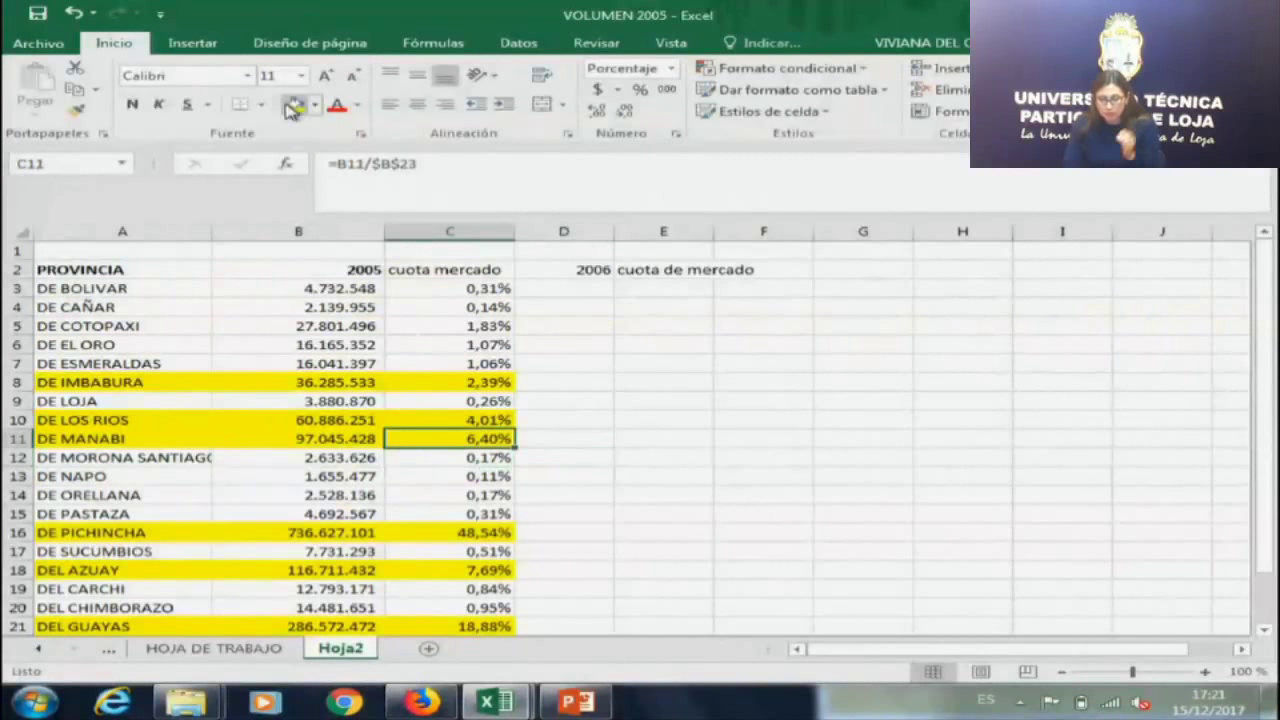
# Remove the fill color from the province rows in A8:C22.
pyautogui.moveTo(140, 382); pyautogui.dragTo(512, 630)
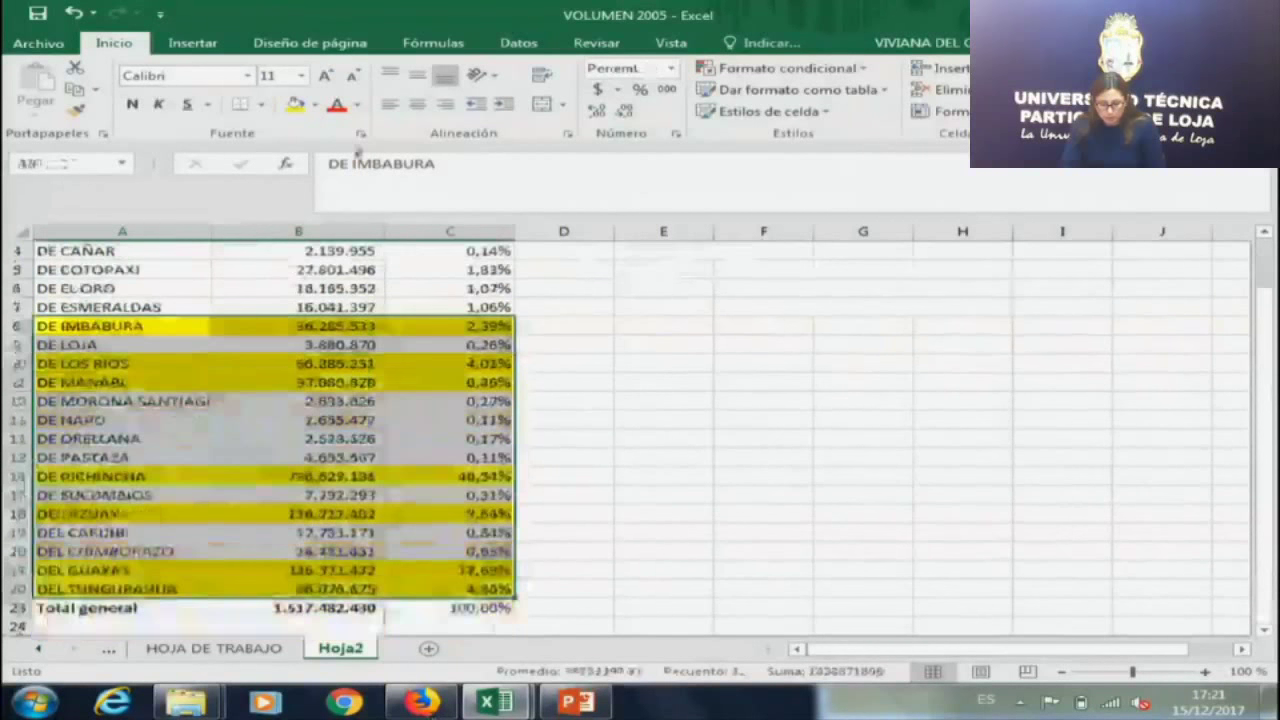
pyautogui.click(314, 104)
pyautogui.click(296, 150)
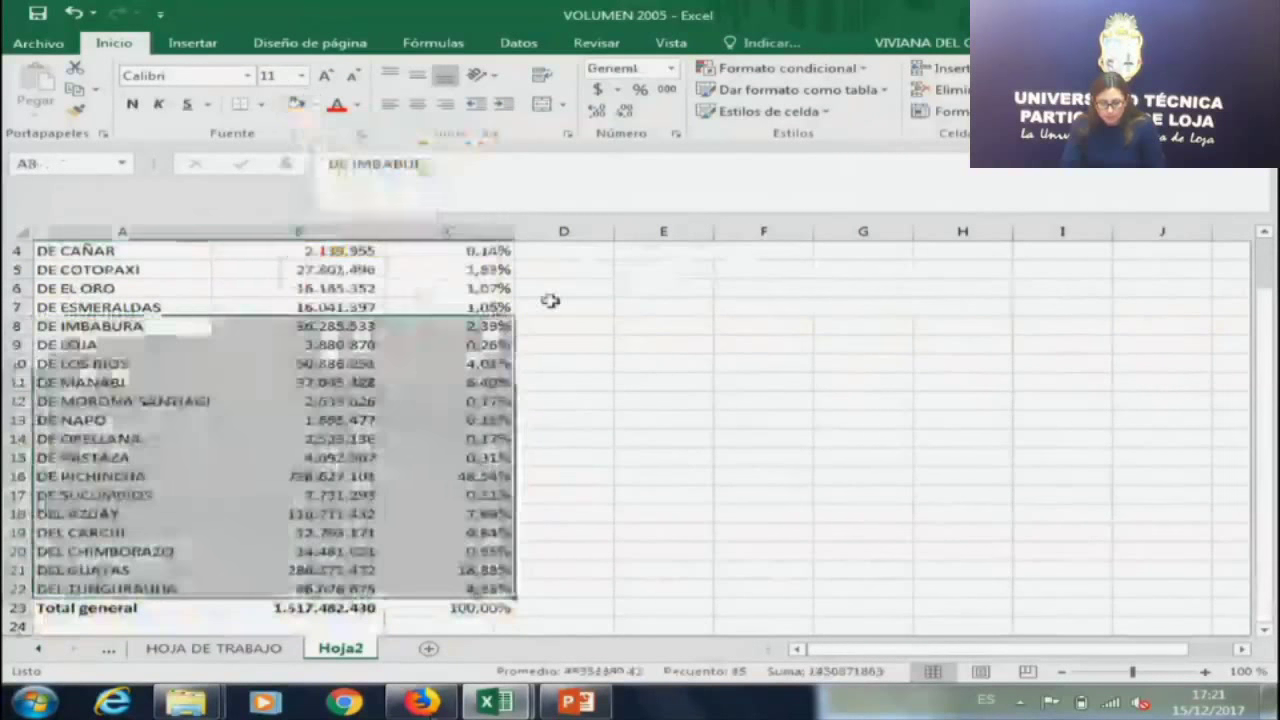
pyautogui.click(564, 307)
pyautogui.scroll(1, 1264, 330)
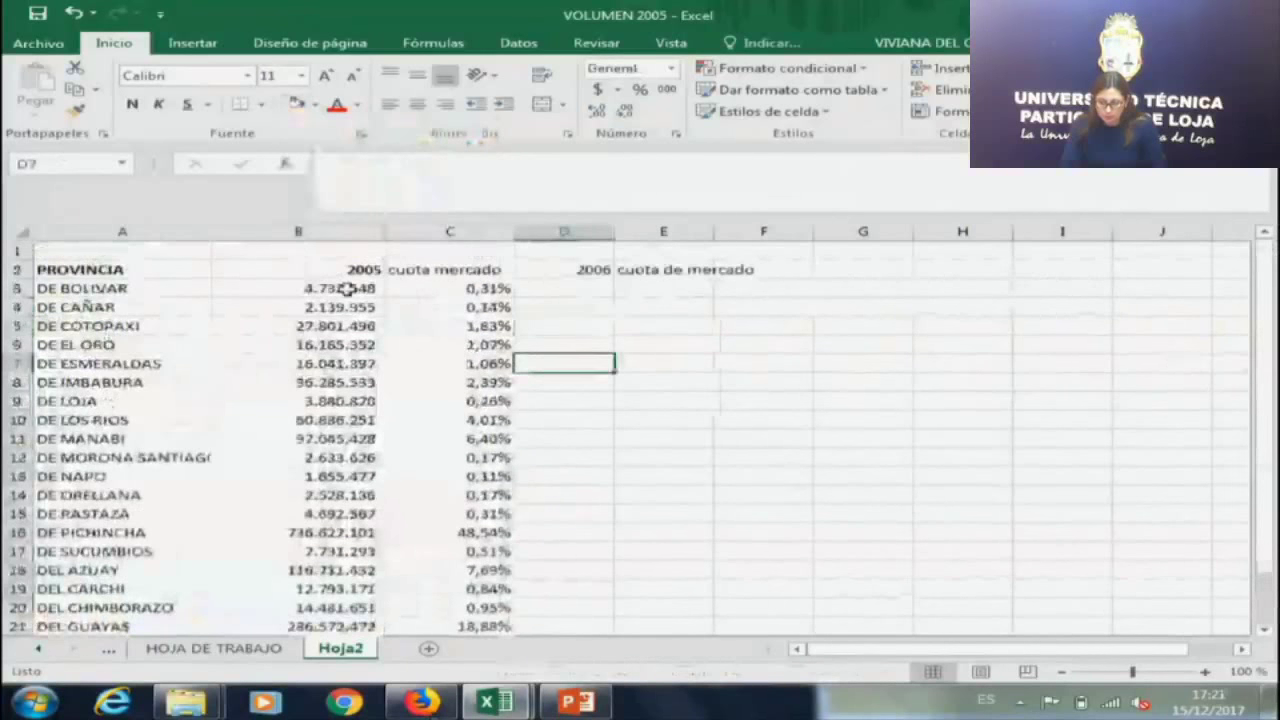
# Examine the 2005 amounts and market shares, the 2006 column, and the pivot table on the HOJA DE TRABAJO sheet.
pyautogui.click(457, 288)
pyautogui.press('Down')
pyautogui.press('Down')
pyautogui.click(462, 363)
pyautogui.click(470, 418)
pyautogui.click(594, 277)
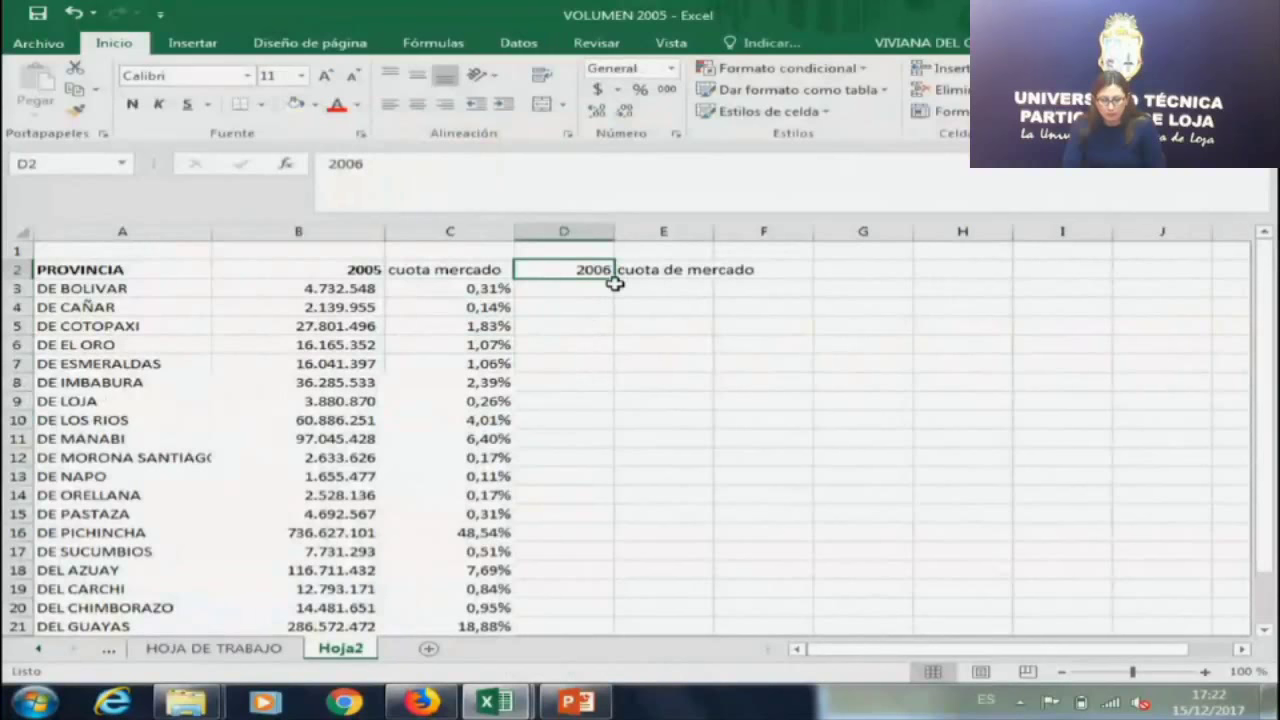
pyautogui.click(592, 289)
pyautogui.moveTo(345, 288); pyautogui.dragTo(340, 570)
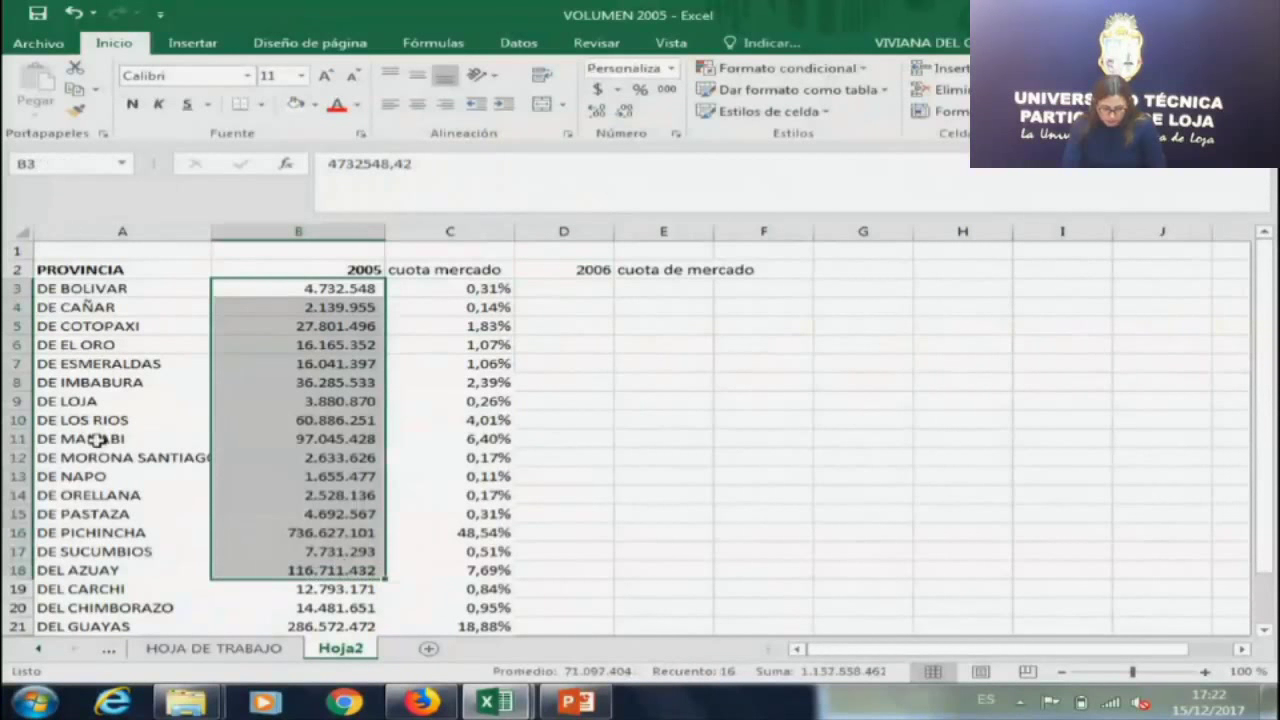
pyautogui.click(310, 650)
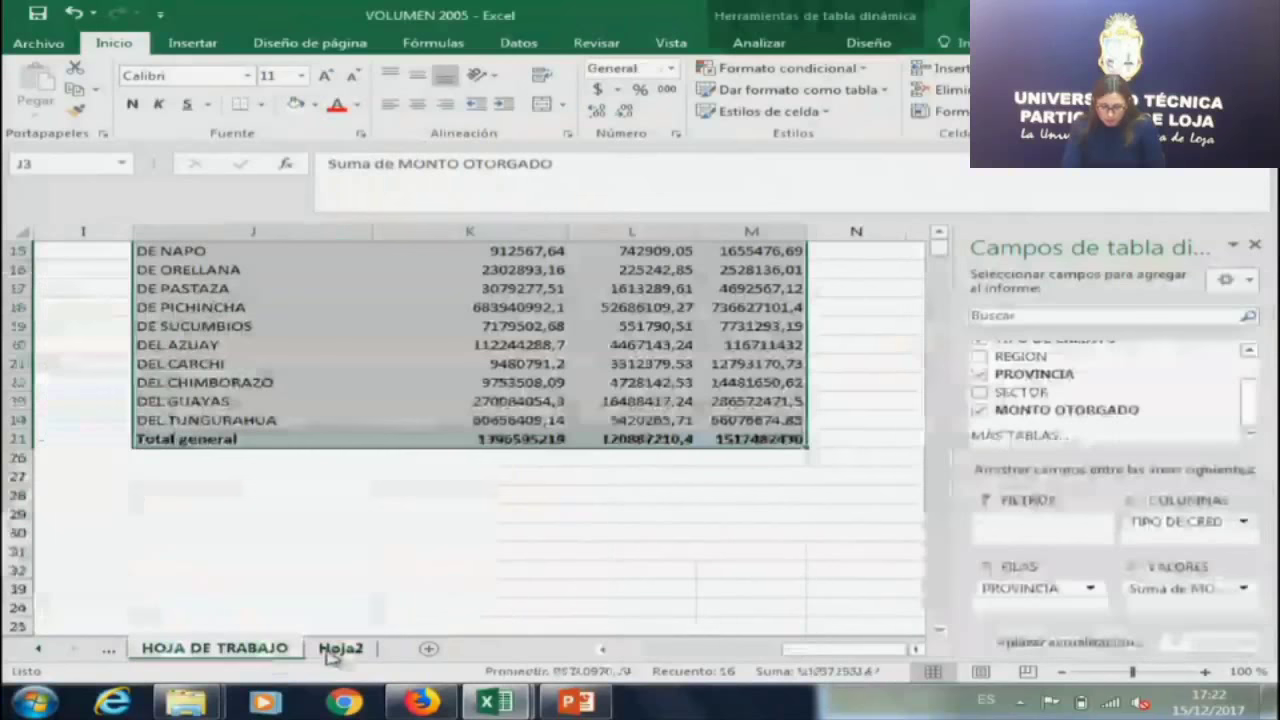
pyautogui.click(334, 650)
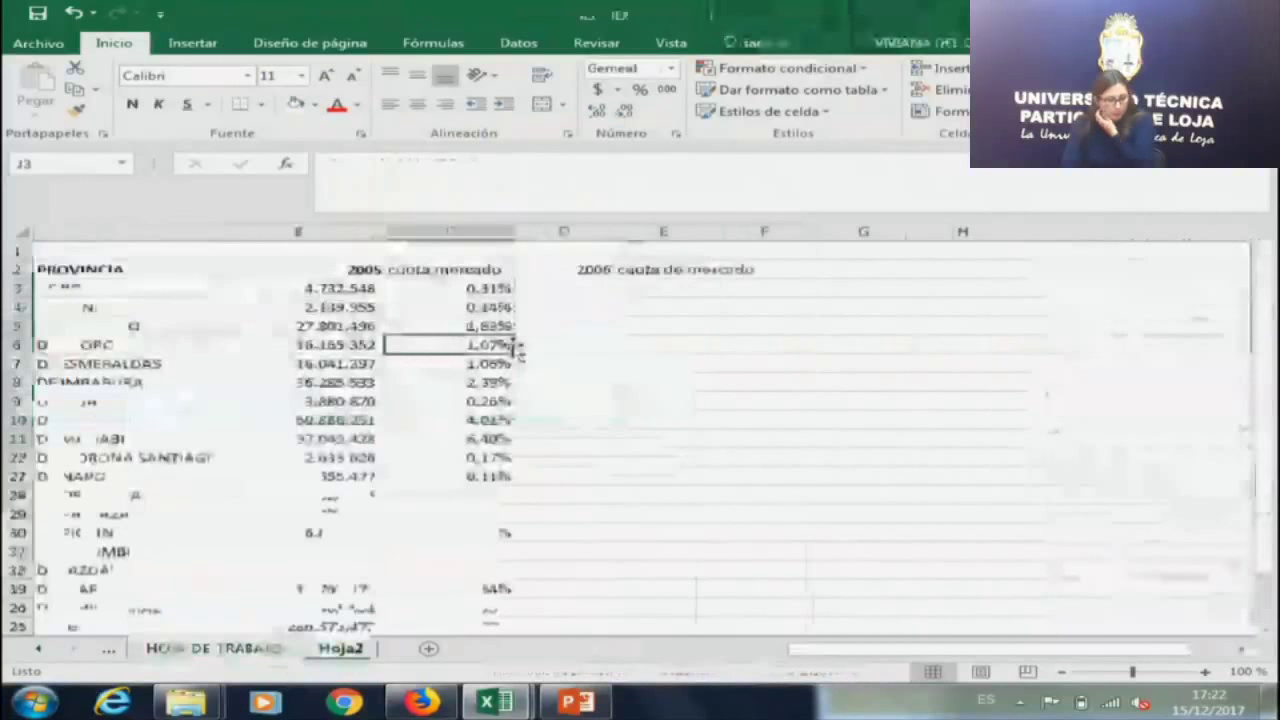
# Enter the note "1 tabla: con los montos colocados por años" in cell G3 of Hoja2.
pyautogui.click(694, 360)
pyautogui.press('Up')
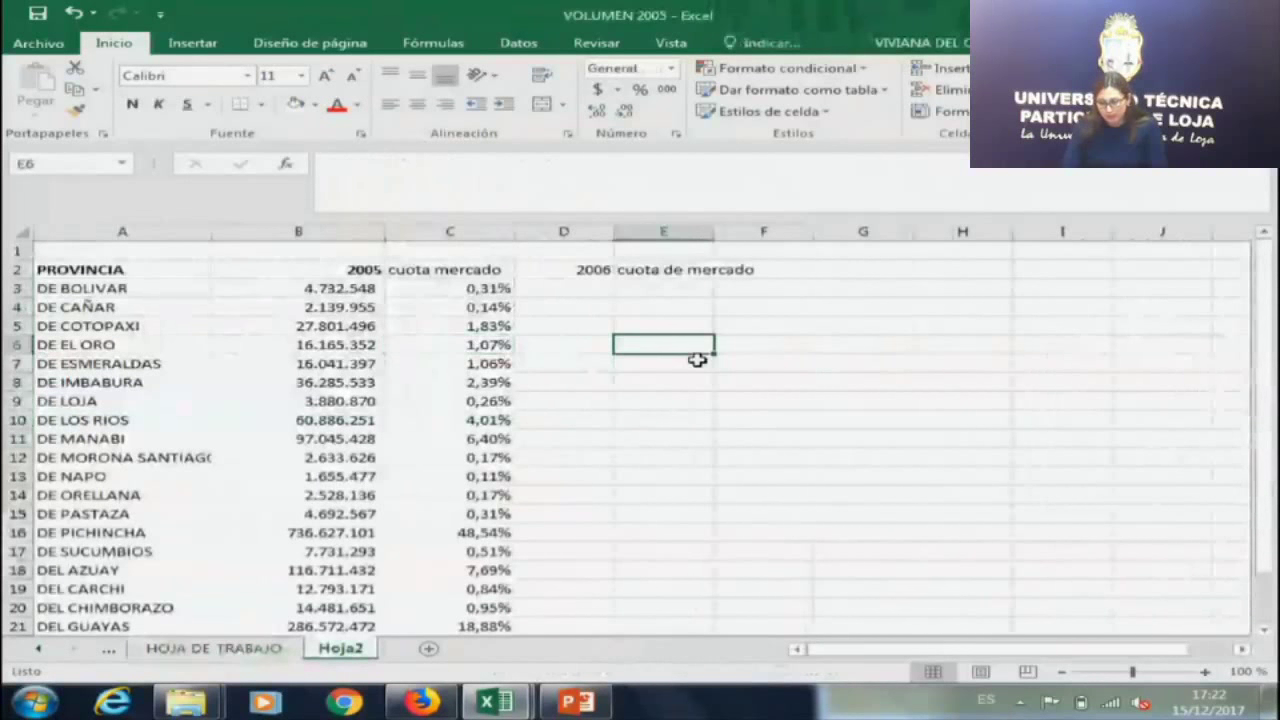
pyautogui.press('Right')
pyautogui.press('Right')
pyautogui.press('Up')
pyautogui.press('Up')
pyautogui.press('Up')
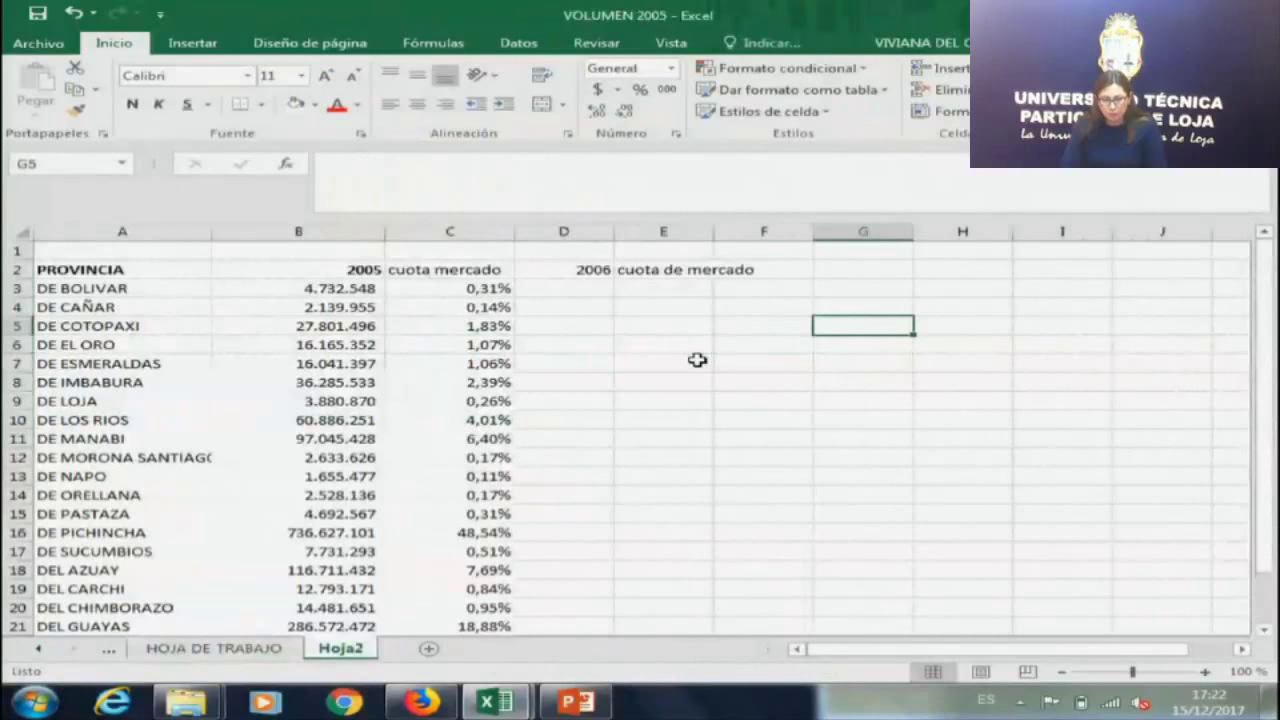
pyautogui.write('1 tab')
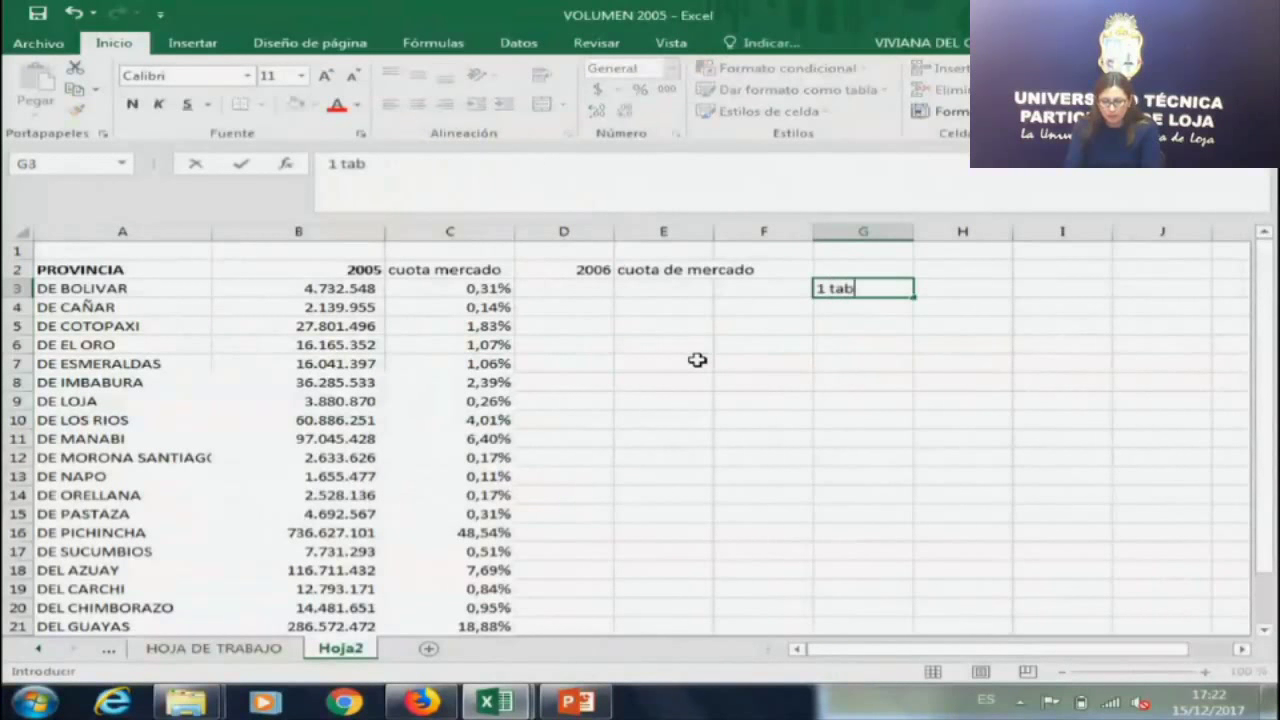
pyautogui.write('la: con los dato')
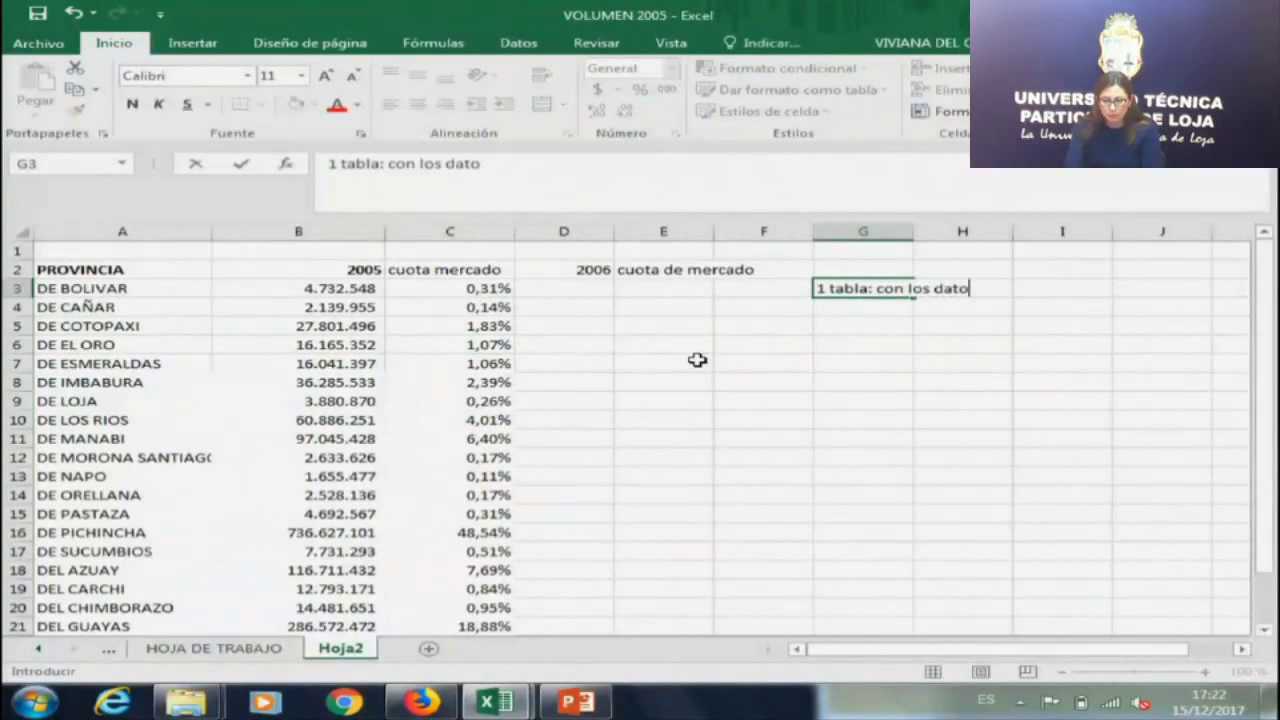
pyautogui.write('s')
pyautogui.press('BackSpace')
pyautogui.press('BackSpace')
pyautogui.press('BackSpace')
pyautogui.press('BackSpace')
pyautogui.press('BackSpace')
pyautogui.write('montos co')
pyautogui.write('olo')
pyautogui.press('BackSpace')
pyautogui.press('BackSpace')
pyautogui.press('BackSpace')
pyautogui.write('locados por años')
pyautogui.press('Return')
pyautogui.press('Down')
pyautogui.press('Left')
pyautogui.press('Right')
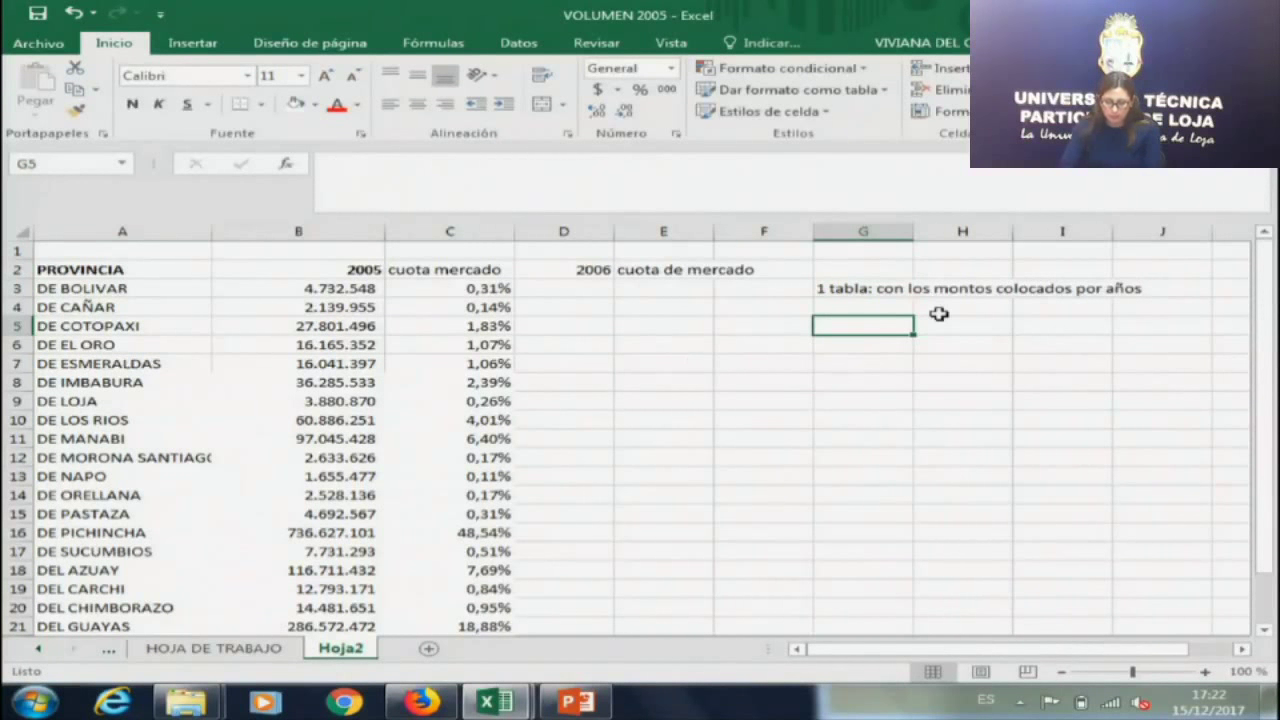
# Change the ending of the G3 note to "por año y por provincia".
pyautogui.click(909, 289)
pyautogui.click(732, 162)
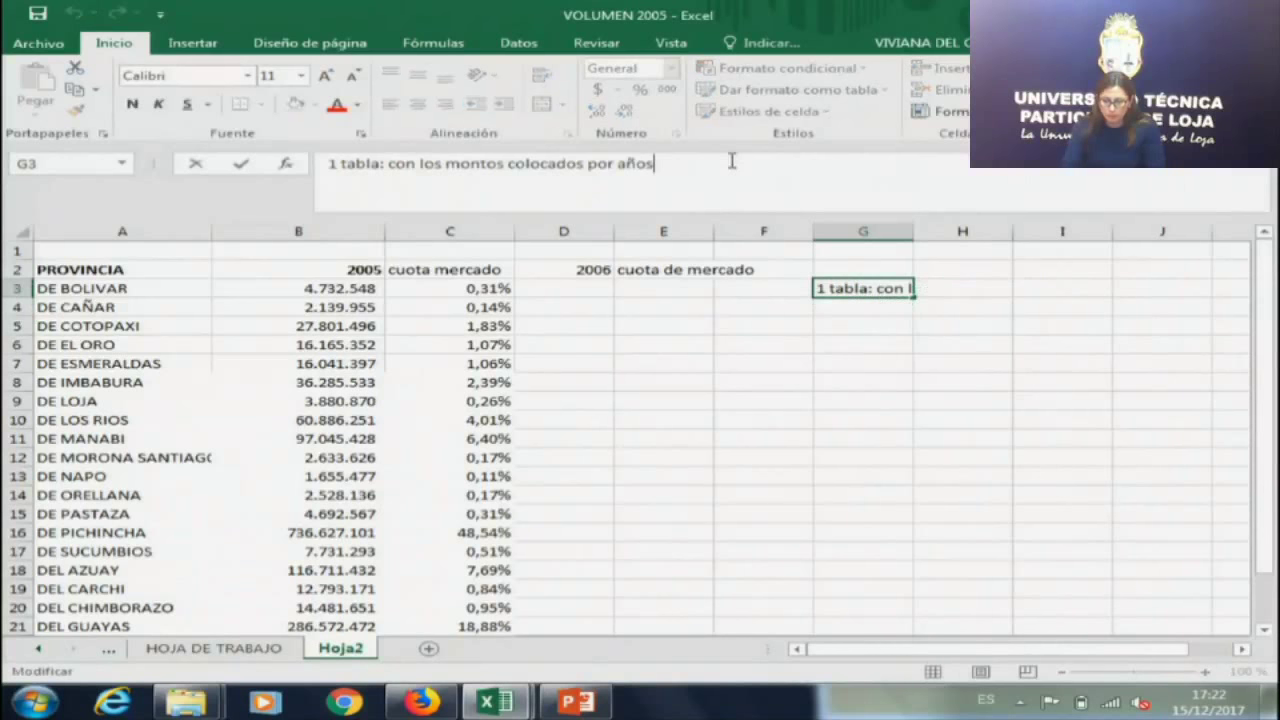
pyautogui.press('BackSpace')
pyautogui.write('y pro')
pyautogui.press('BackSpace')
pyautogui.press('BackSpace')
pyautogui.write('or provincia')
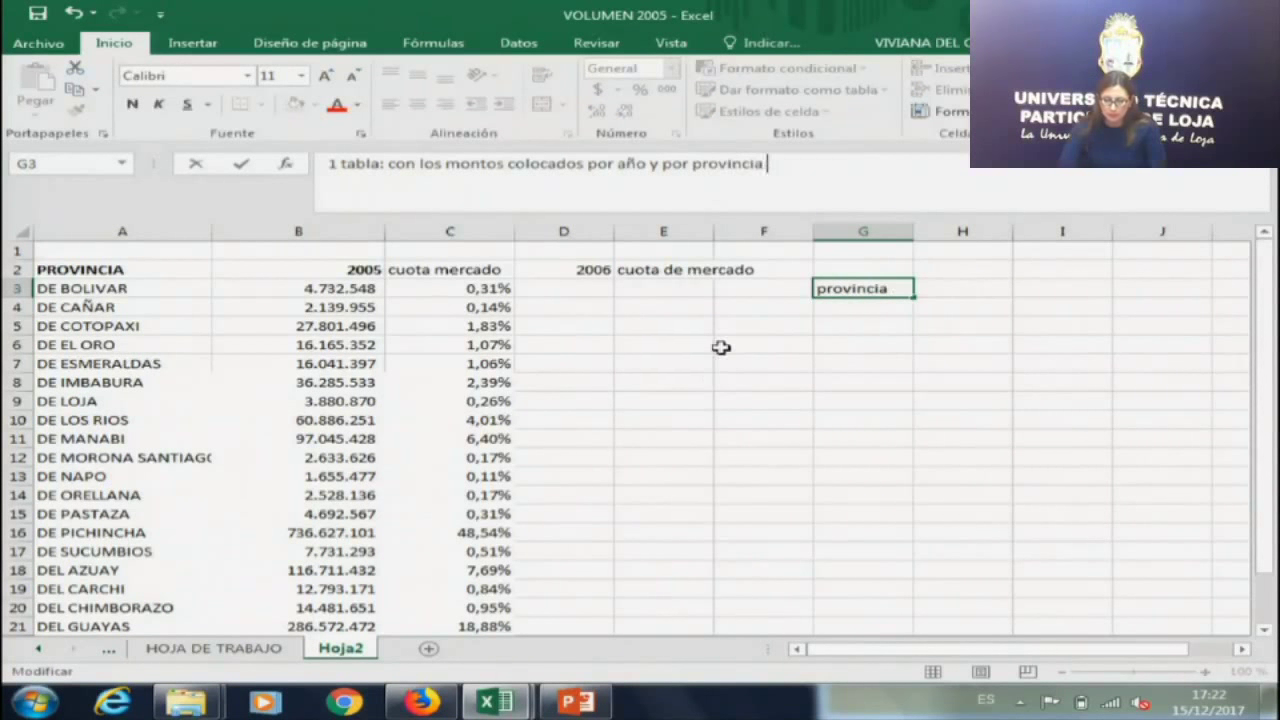
pyautogui.click(705, 381)
# Insert a column between the 2005 amounts and their market shares and enter 2006 as its header in C2.
pyautogui.click(452, 231)
pyautogui.rightClick(452, 231)
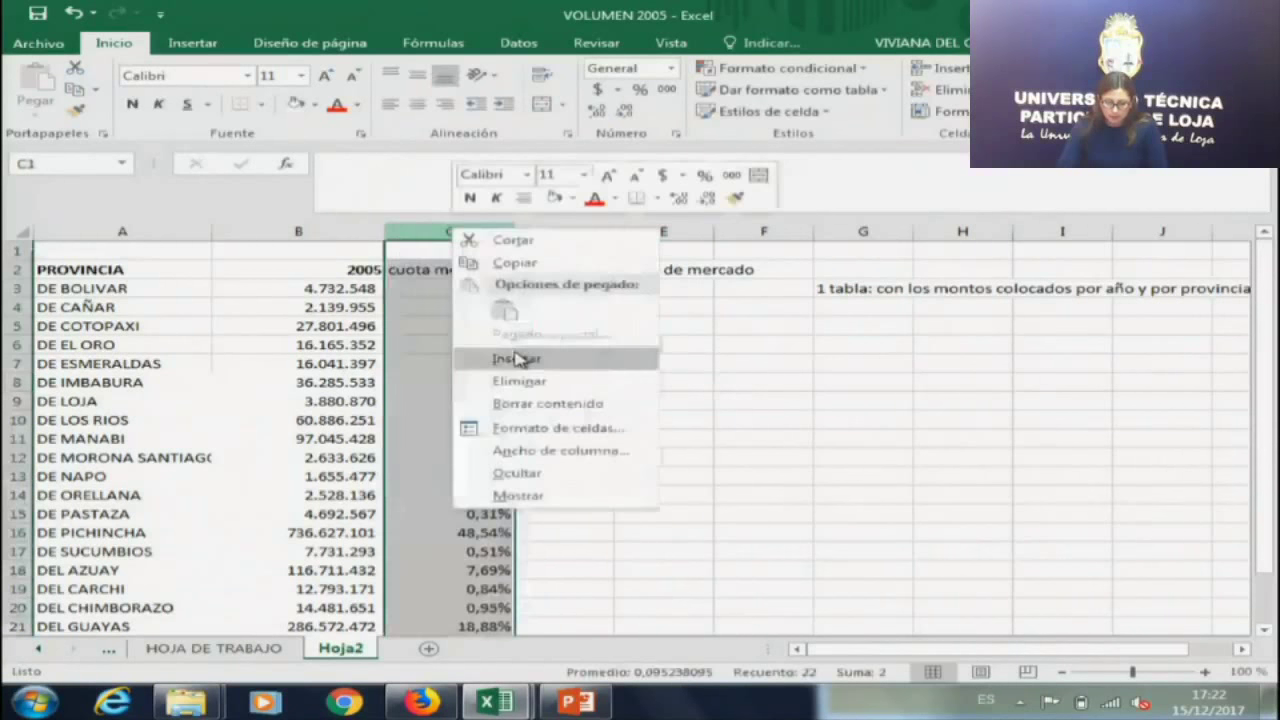
pyautogui.click(518, 359)
pyautogui.write('06')
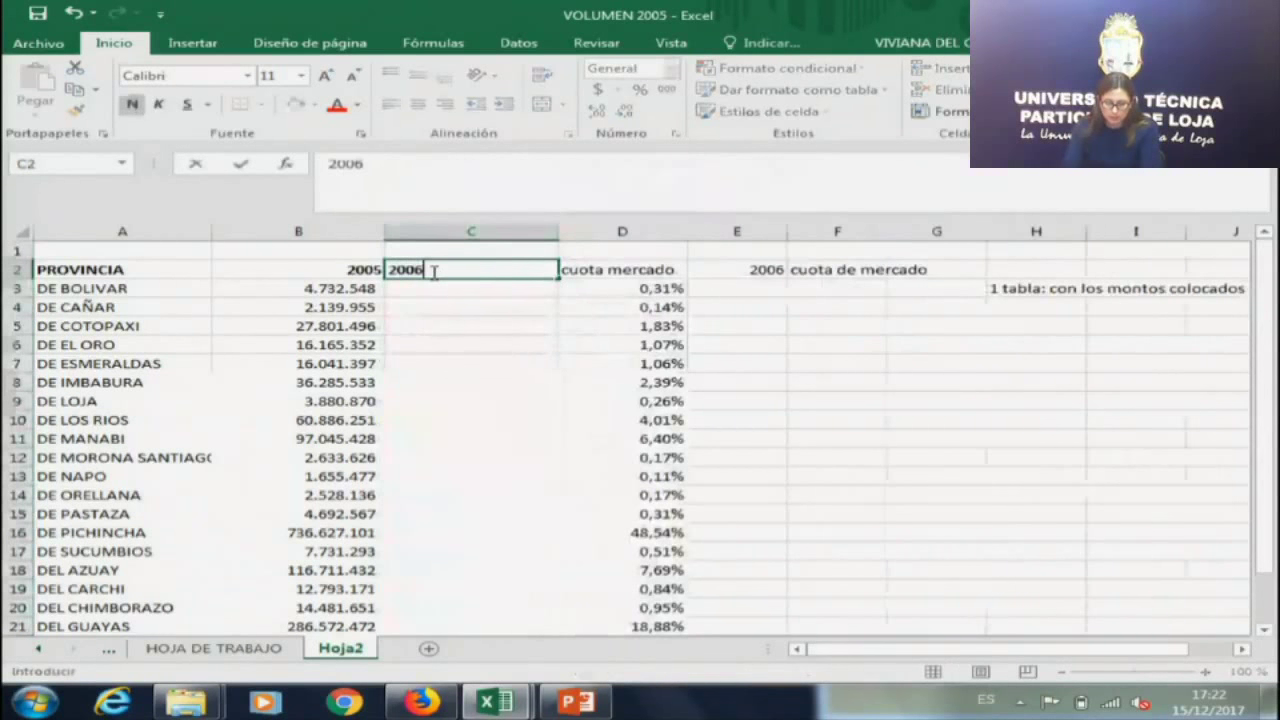
pyautogui.press('Return')
# Enter 4768900 as a sample 2006 amount for DE BOLIVAR in C3 and clear it again.
pyautogui.write('4')
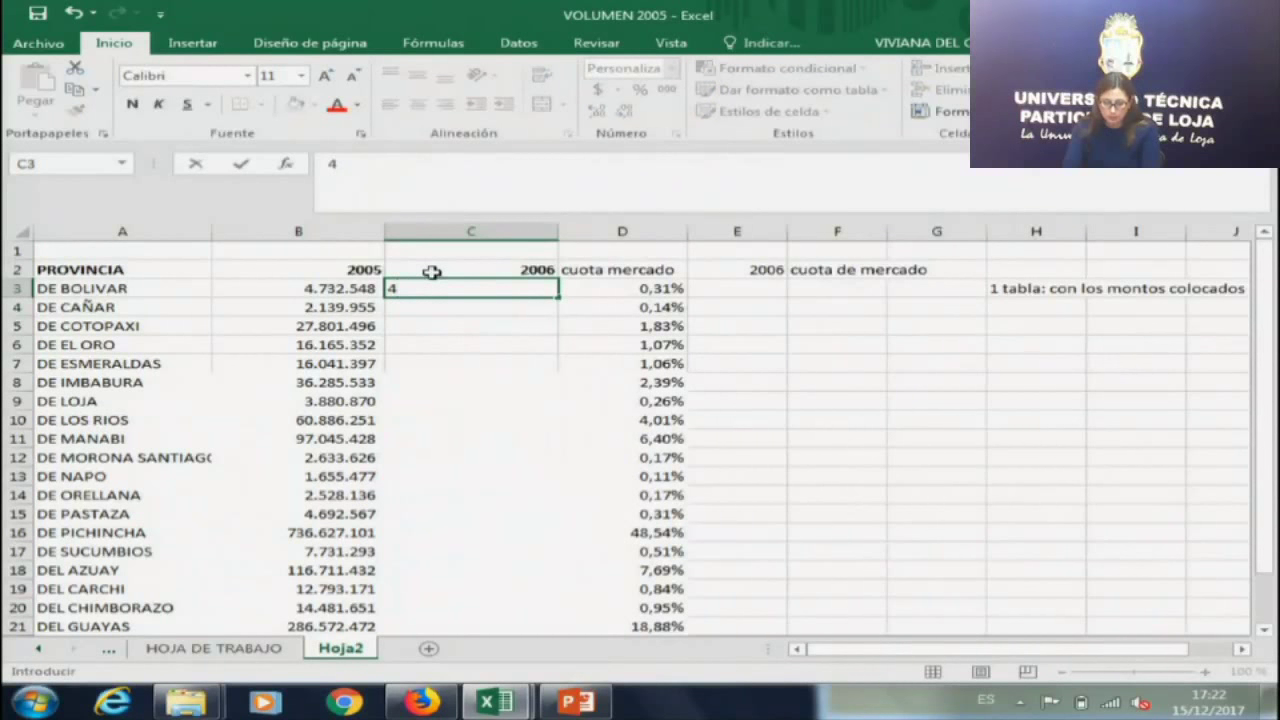
pyautogui.write('768900')
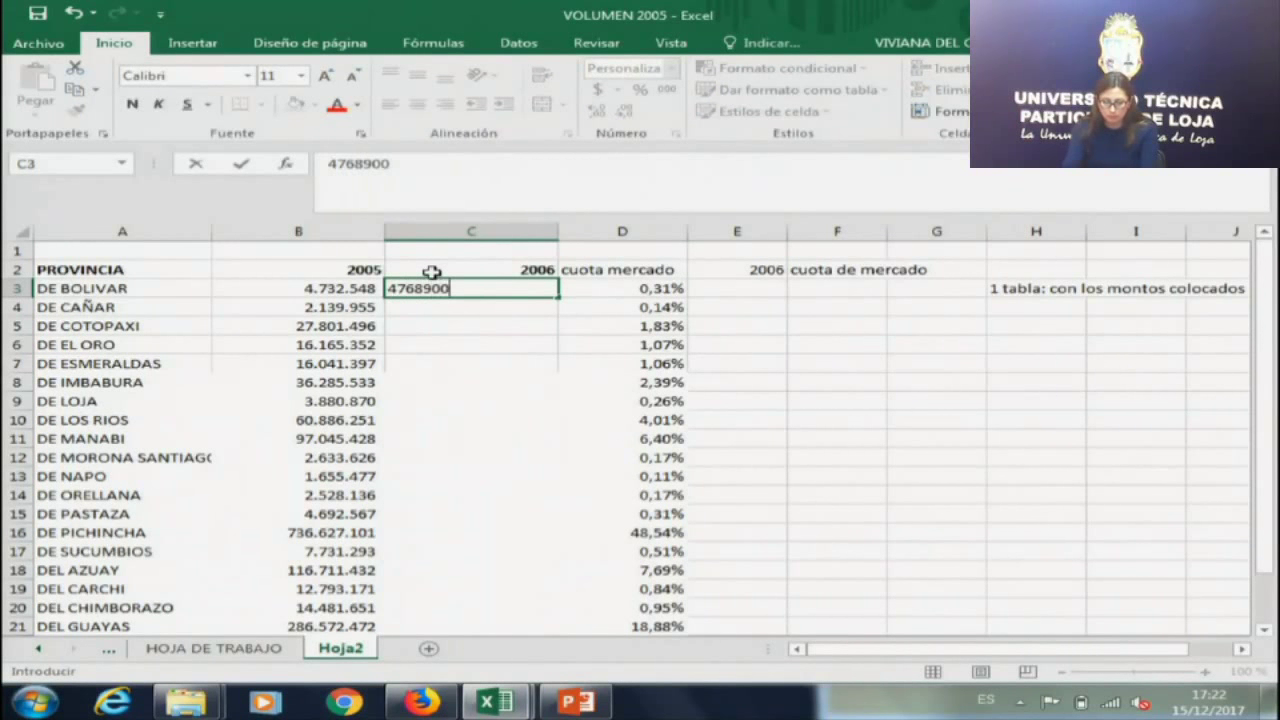
pyautogui.press('Return')
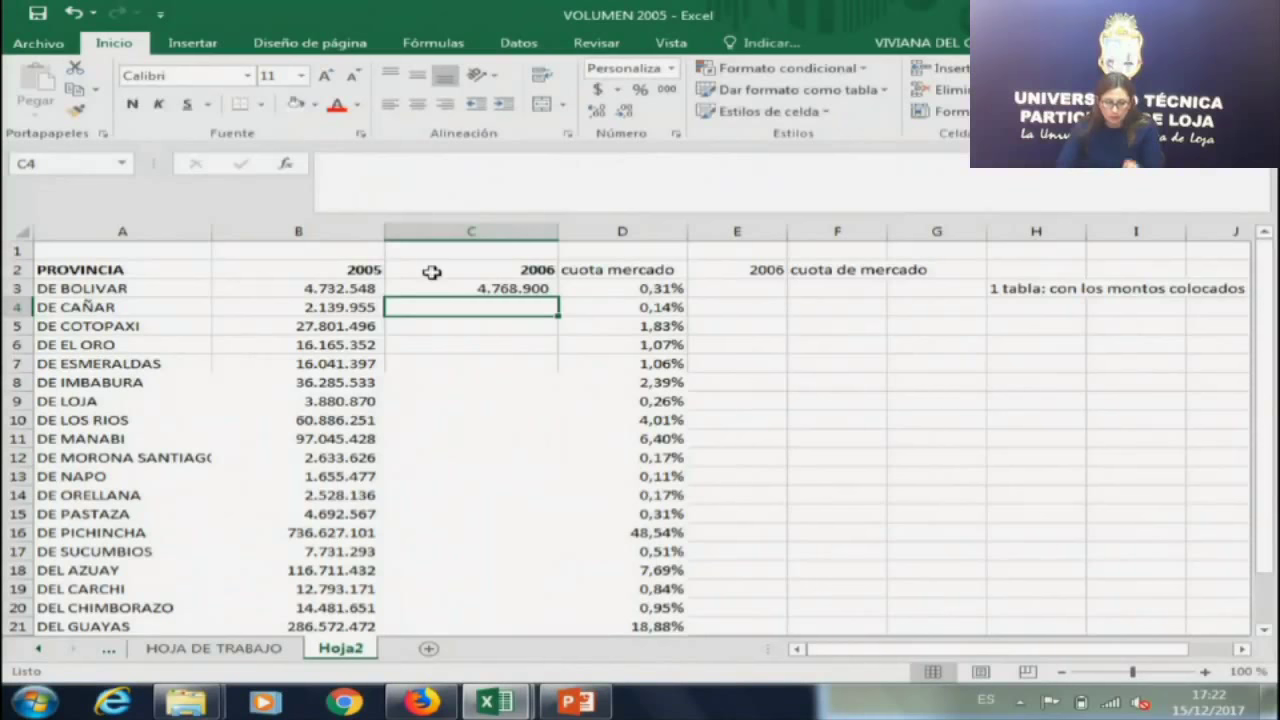
pyautogui.press('Up')
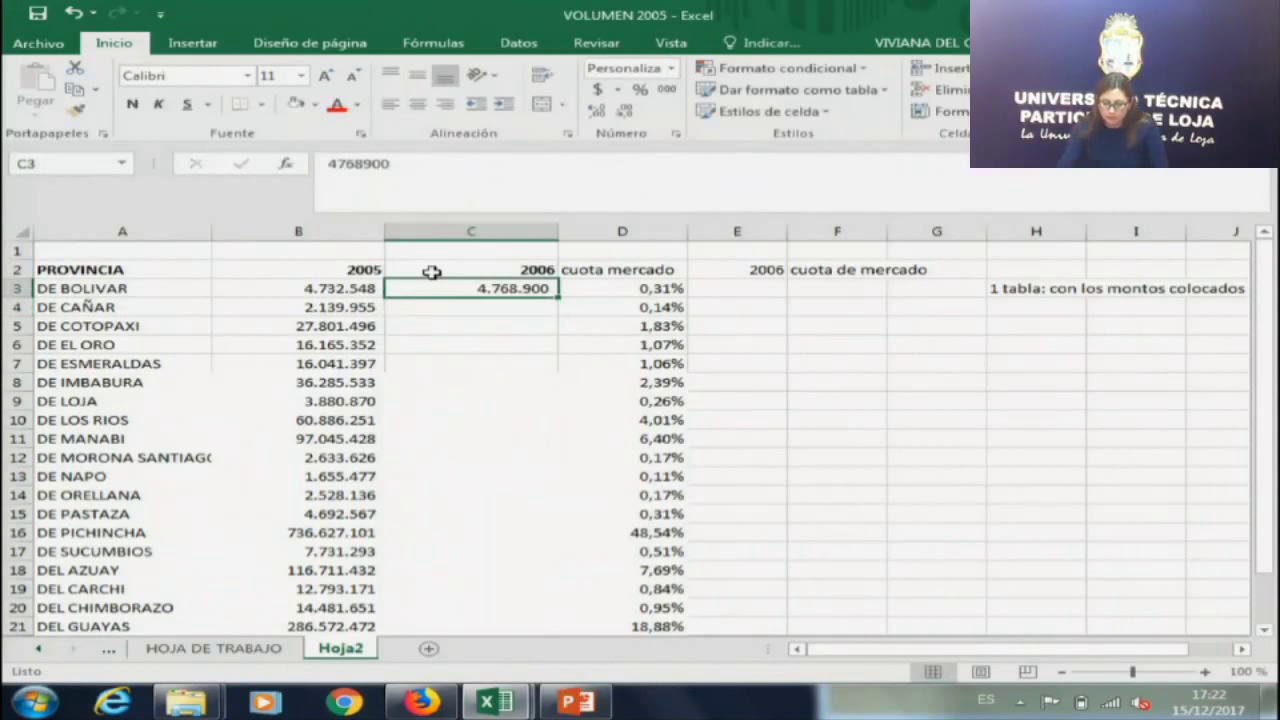
pyautogui.press('Delete')
# Delete the inserted 2006 column C.
pyautogui.click(301, 272)
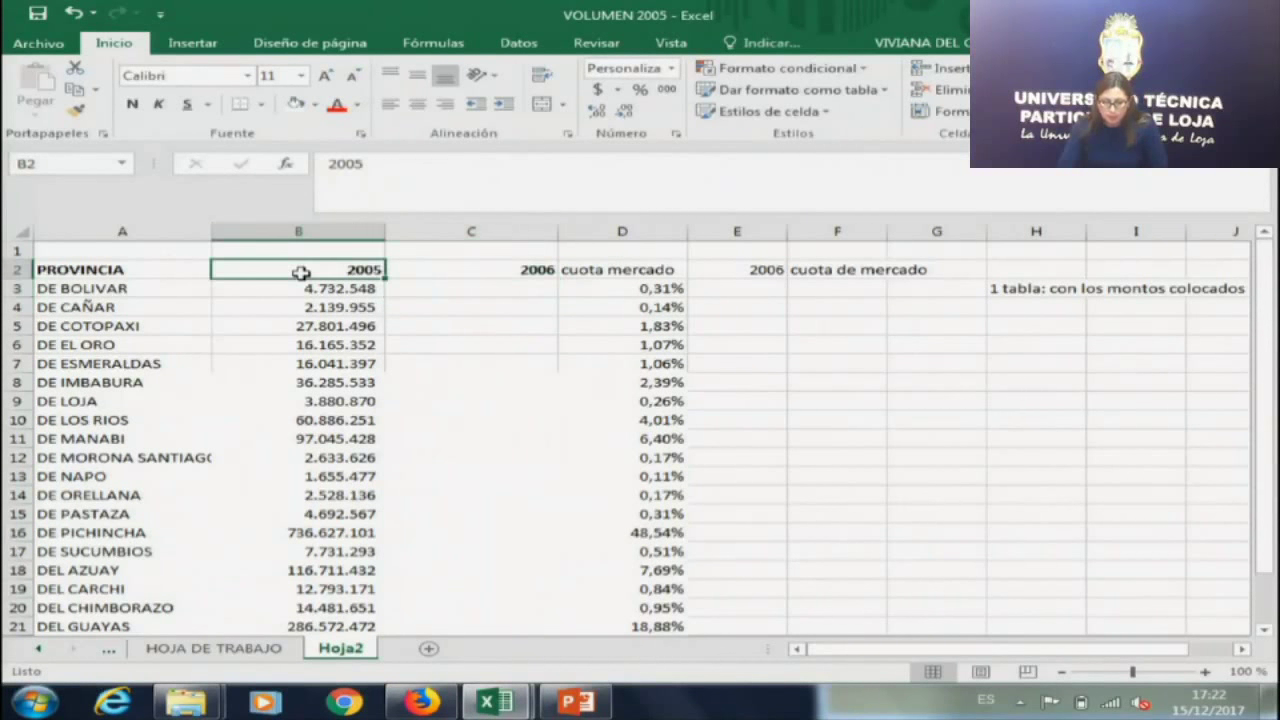
pyautogui.click(308, 307)
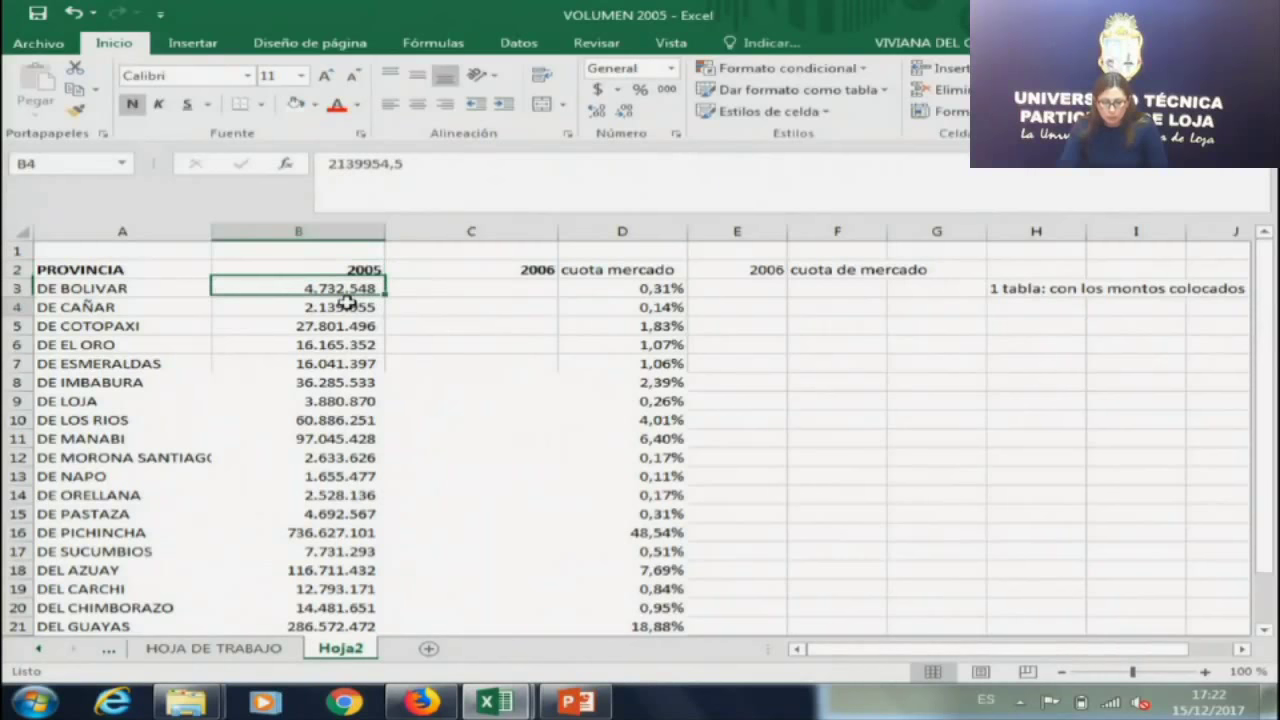
pyautogui.click(334, 347)
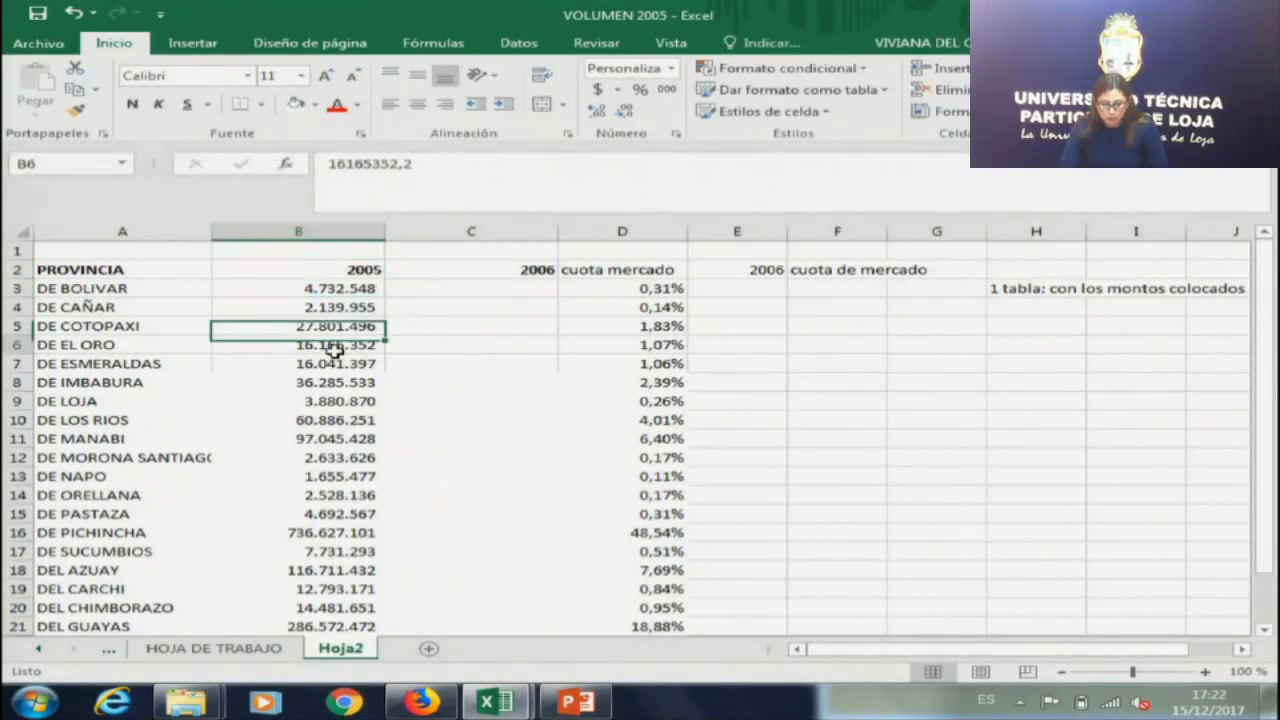
pyautogui.click(475, 349)
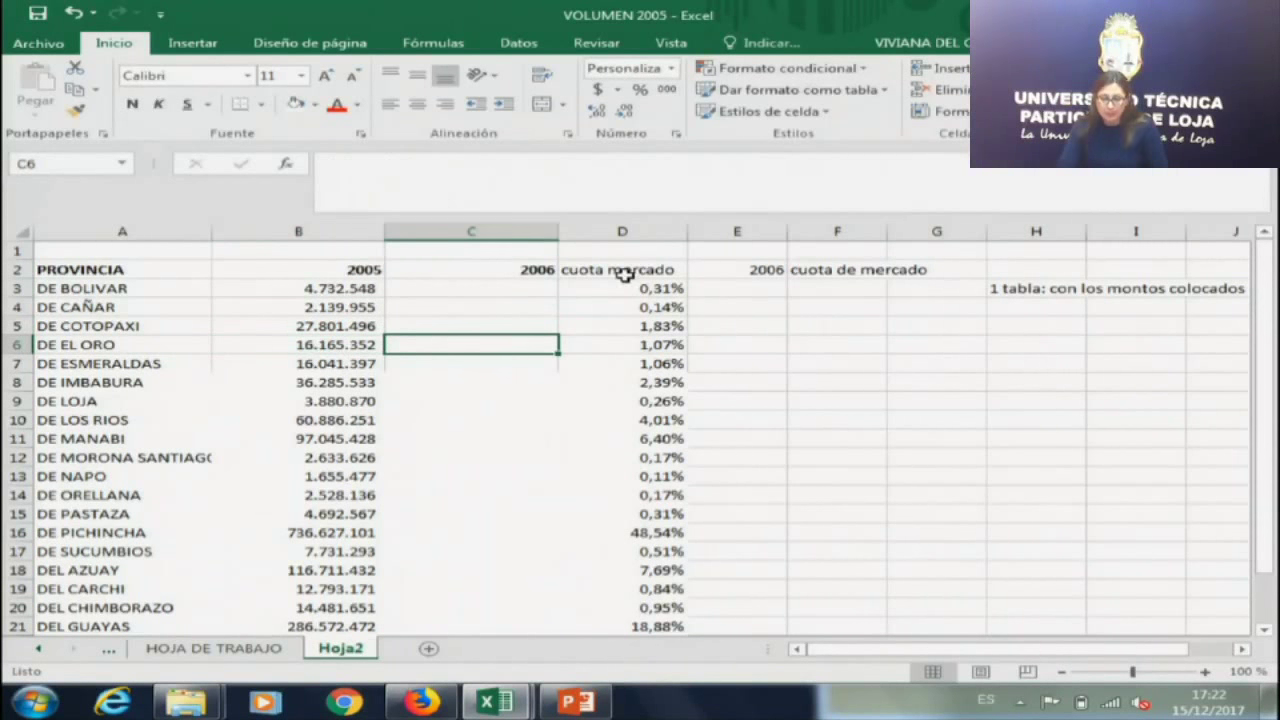
pyautogui.rightClick(527, 222)
pyautogui.click(597, 377)
# Enter "tabla 2:" in G4 and change the beginning of the G3 note to "tabla 1:".
pyautogui.doubleClick(905, 309)
pyautogui.write('tabla 2:')
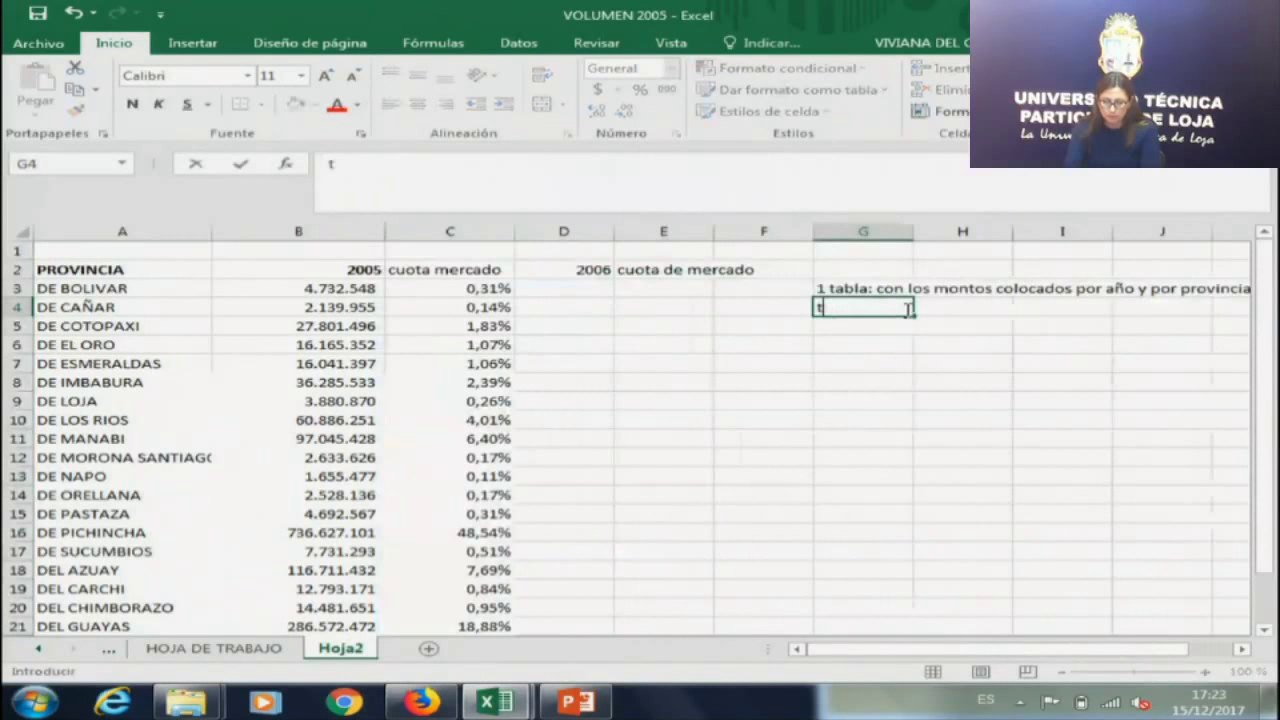
pyautogui.doubleClick(830, 288)
pyautogui.press('BackSpace')
pyautogui.press('BackSpace')
pyautogui.click(858, 288)
pyautogui.write('1')
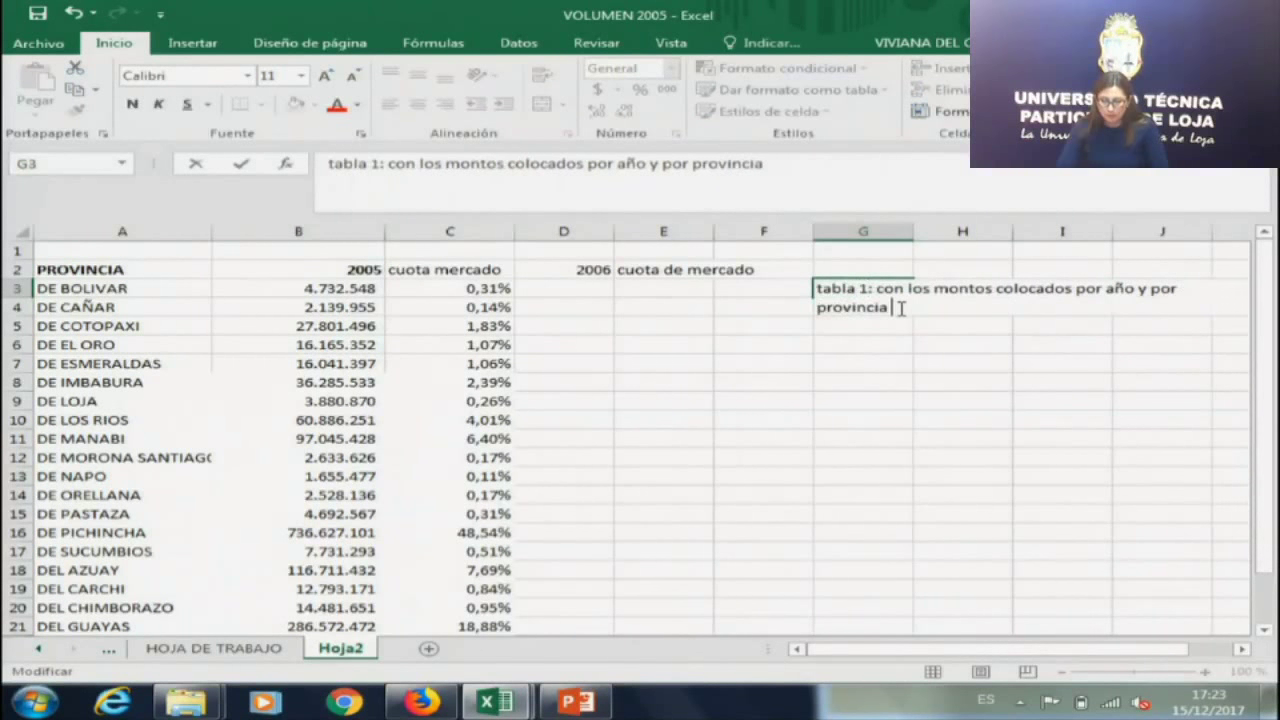
pyautogui.click(888, 346)
# Complete the note in G4 so it reads "tabla 2: con los porcentajes o cuotas de mercado".
pyautogui.doubleClick(886, 307)
pyautogui.write('con los ')
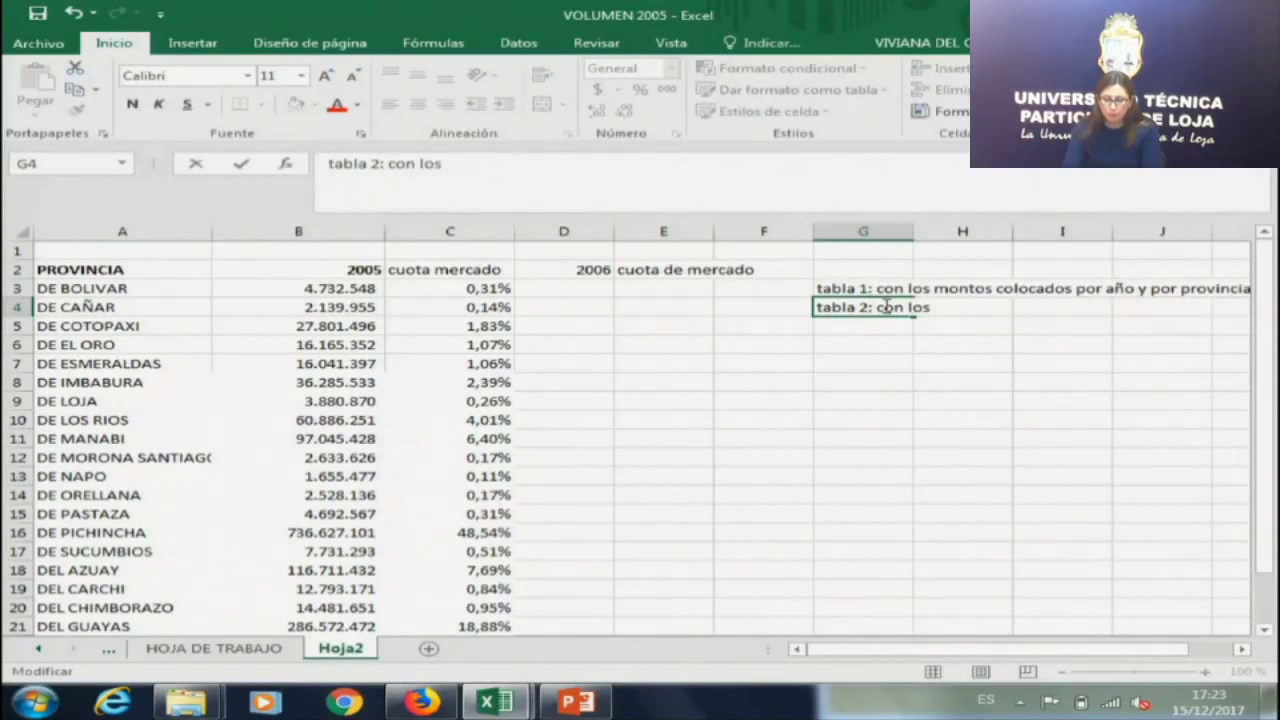
pyautogui.write('p')
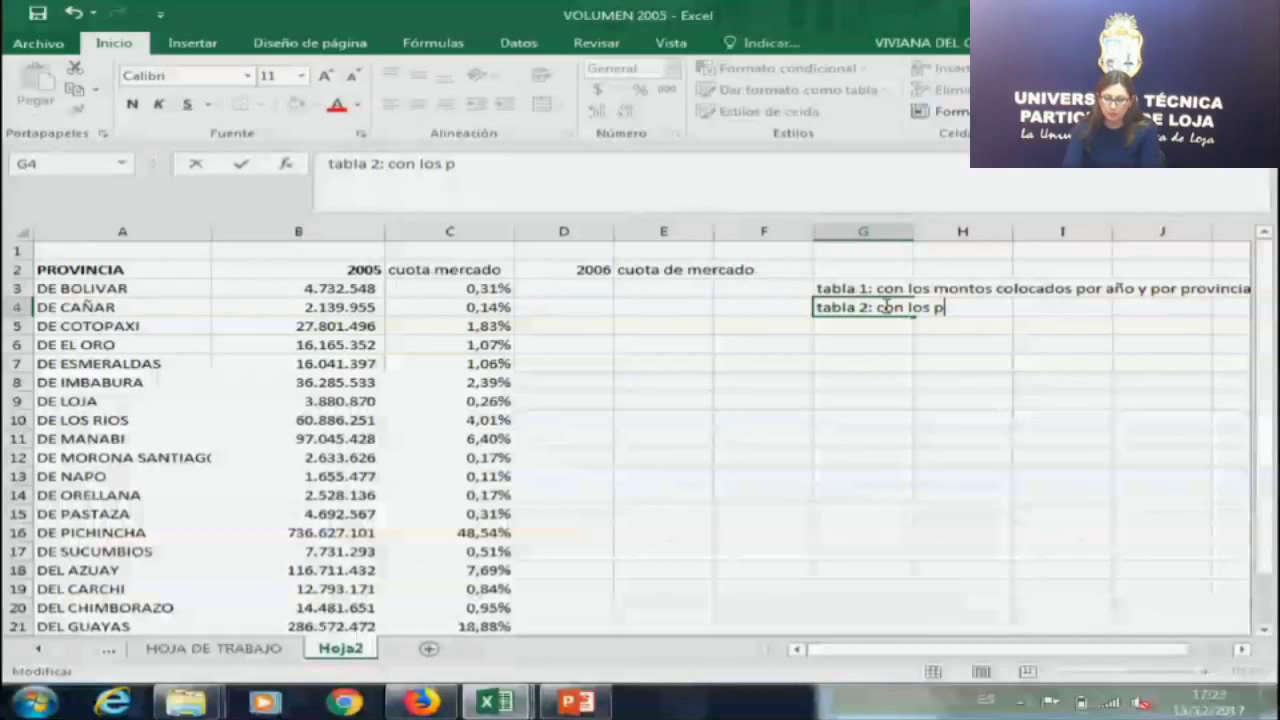
pyautogui.write('orcentajes o cuotas de mercado')
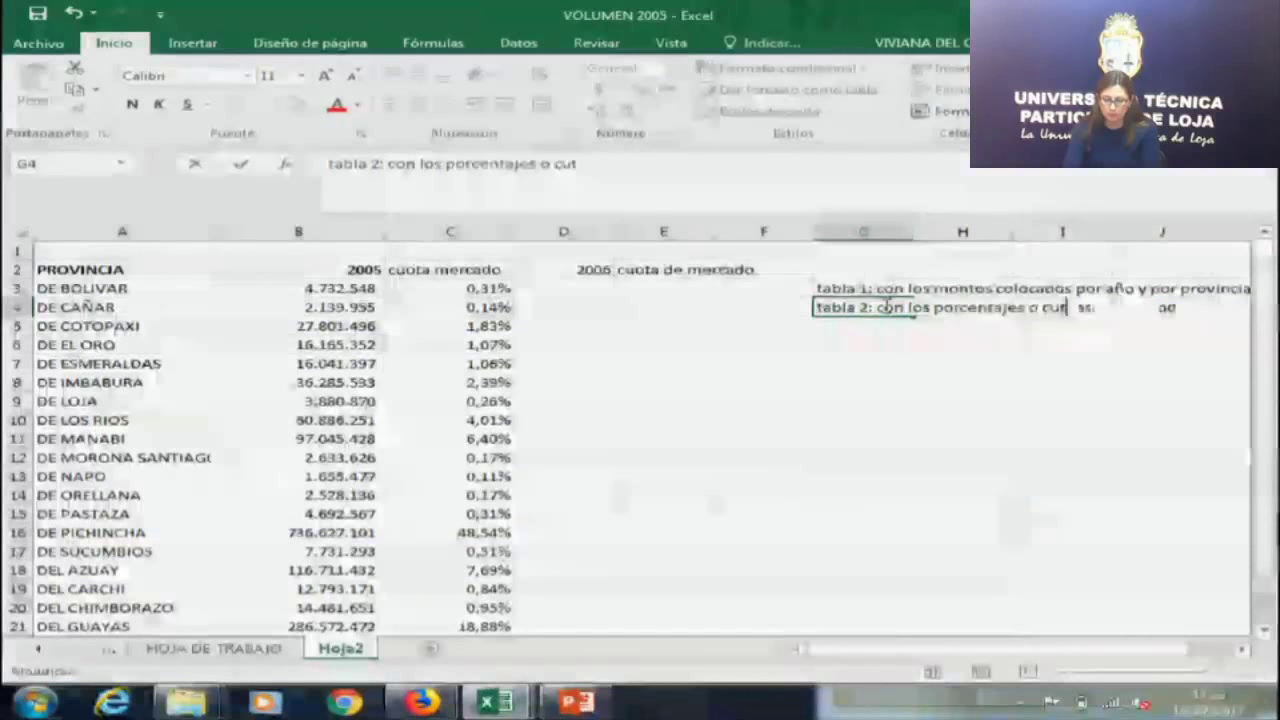
pyautogui.press('Return')
# Replace the "cuota mercado" header in C2 with 2005.
pyautogui.press('Down')
pyautogui.press('Left')
pyautogui.press('Left')
pyautogui.press('Left')
pyautogui.press('Left')
pyautogui.press('Up')
pyautogui.press('Up')
pyautogui.press('Up')
pyautogui.press('Up')
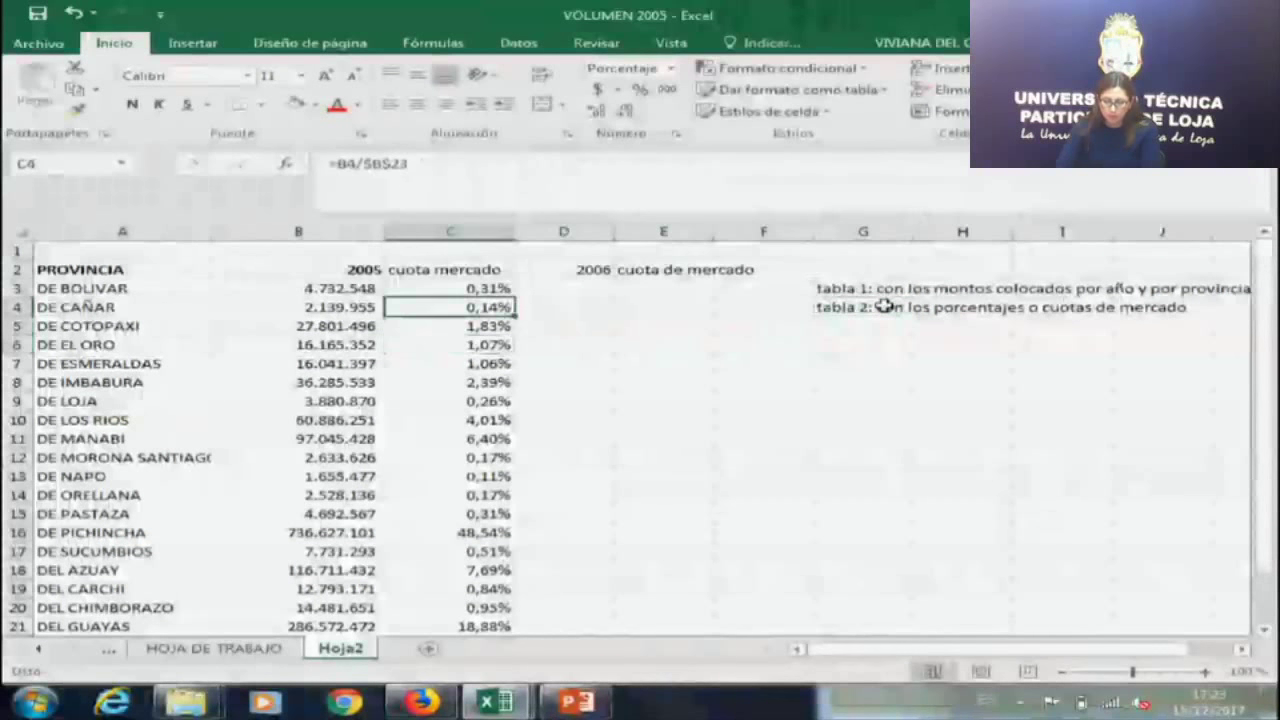
pyautogui.write('2005')
pyautogui.press('Right')
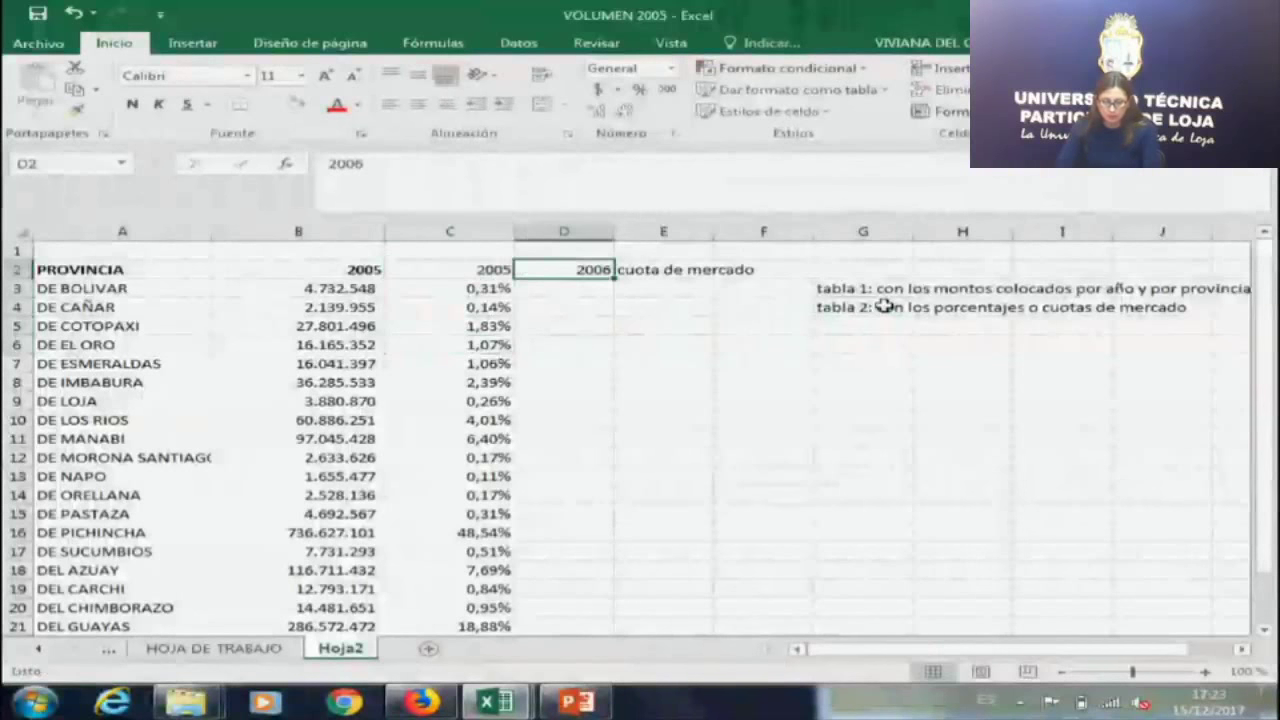
# Try the sample share 0,2 for DE BOLIVAR in D3, then clear it and the 2006 header in D2.
pyautogui.press('Down')
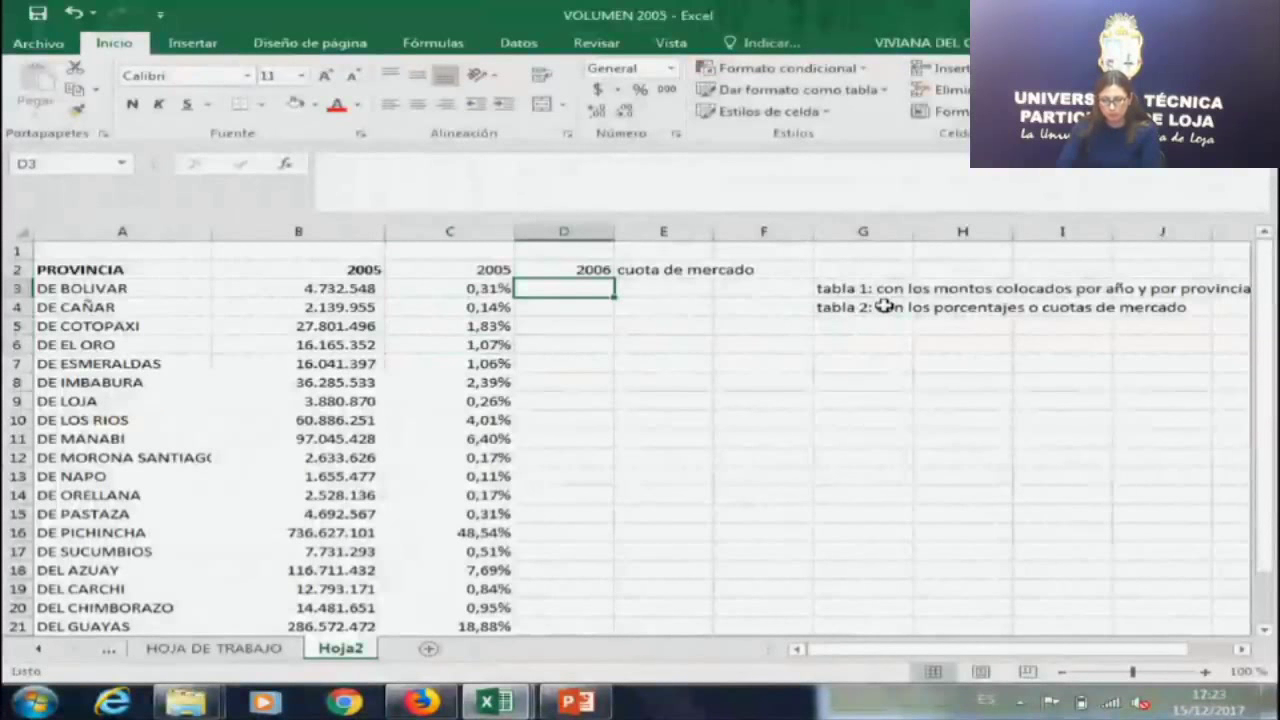
pyautogui.write('0,2')
pyautogui.press('Return')
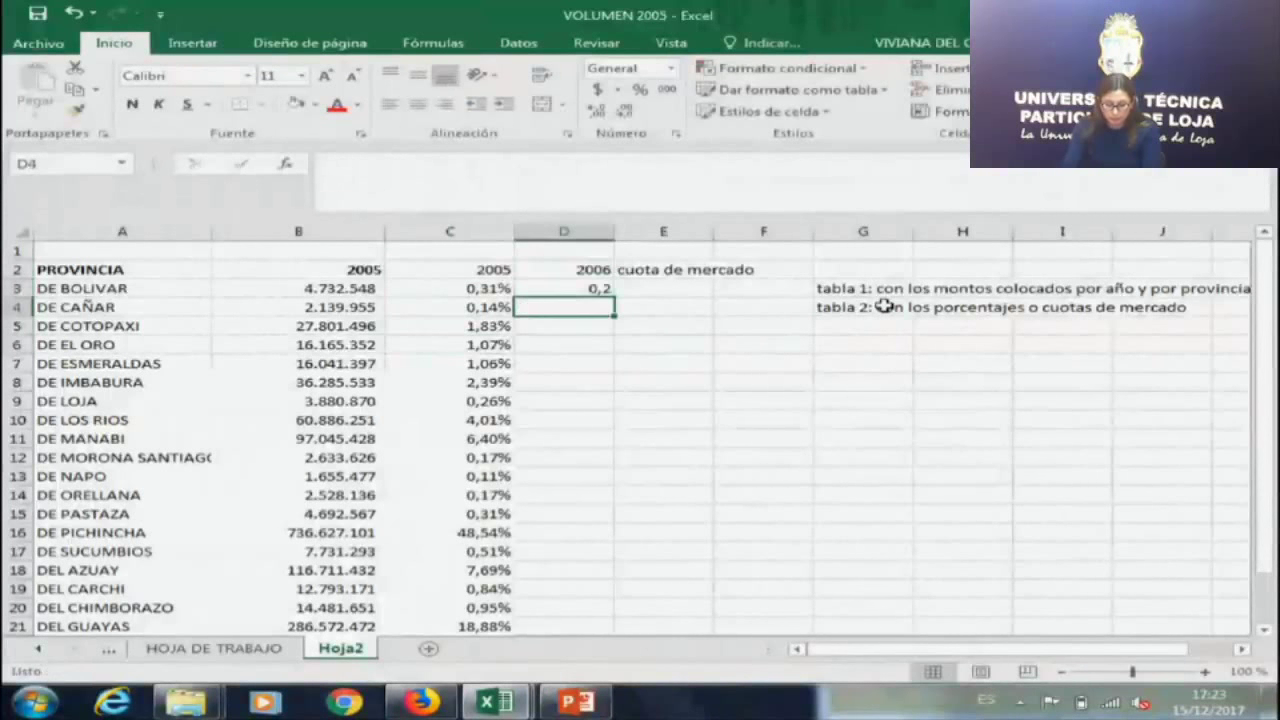
pyautogui.write('0.3')
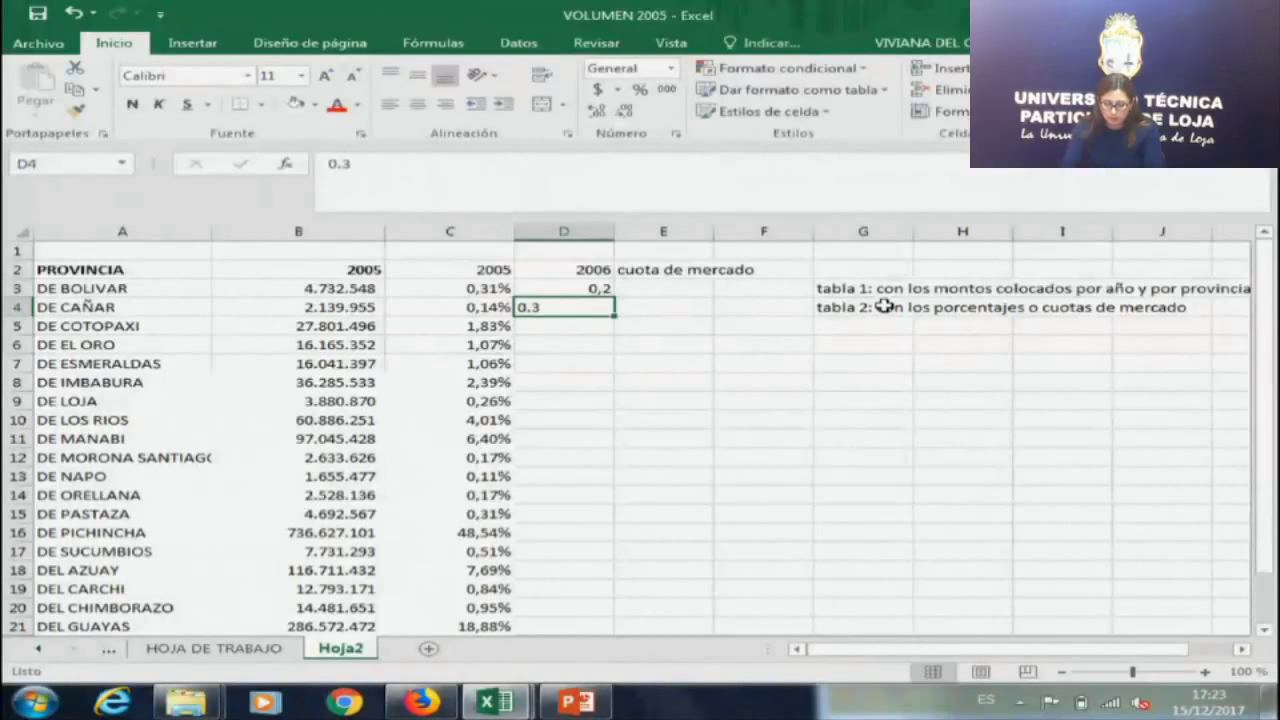
pyautogui.press('Escape')
pyautogui.press('Up')
pyautogui.press('Delete')
pyautogui.press('Up')
pyautogui.press('Delete')
# Examine the 2005 amounts in column B against the market share formulas in column C.
pyautogui.click(381, 305)
pyautogui.click(390, 307)
pyautogui.click(400, 383)
pyautogui.click(706, 376)
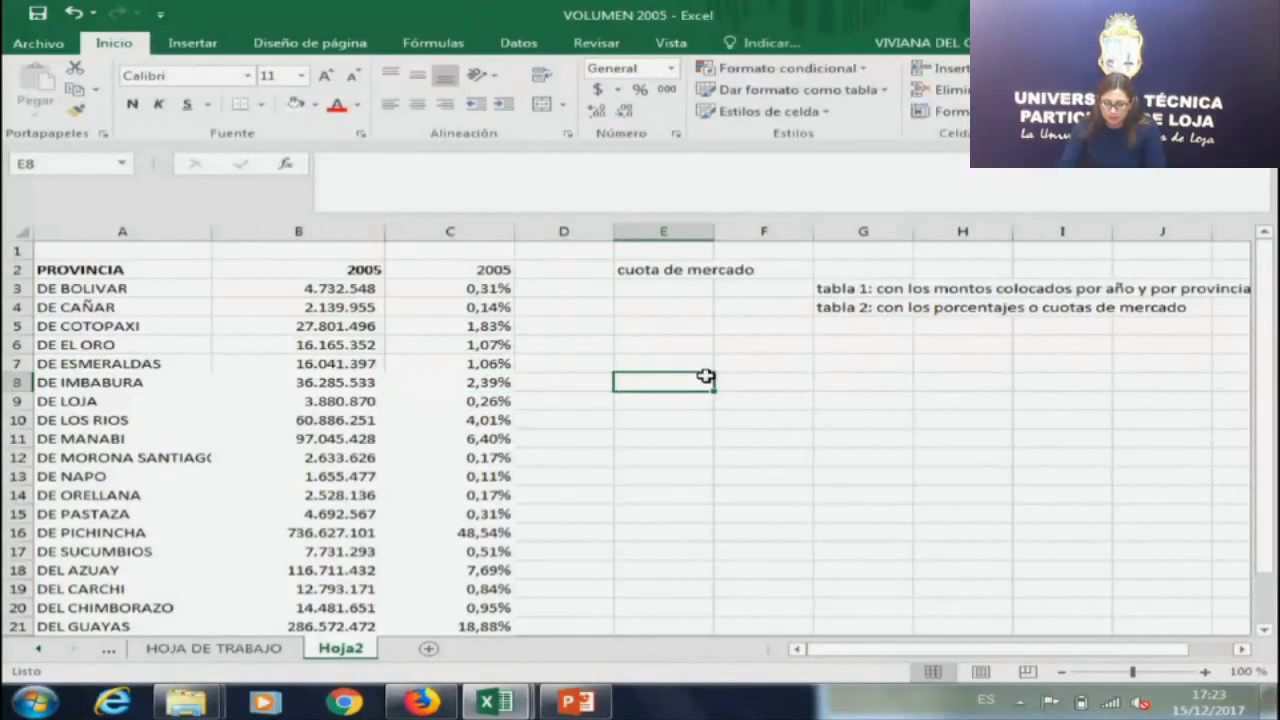
pyautogui.click(341, 308)
pyautogui.click(334, 327)
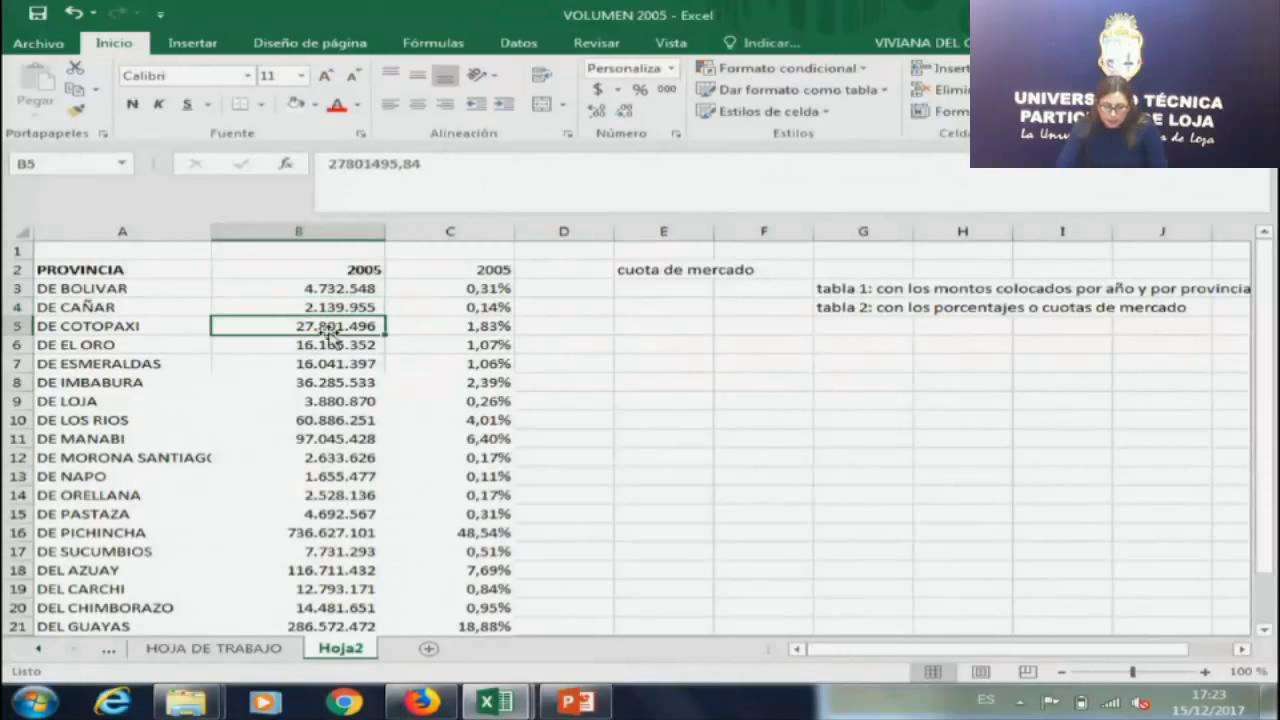
pyautogui.click(355, 272)
pyautogui.click(1060, 268)
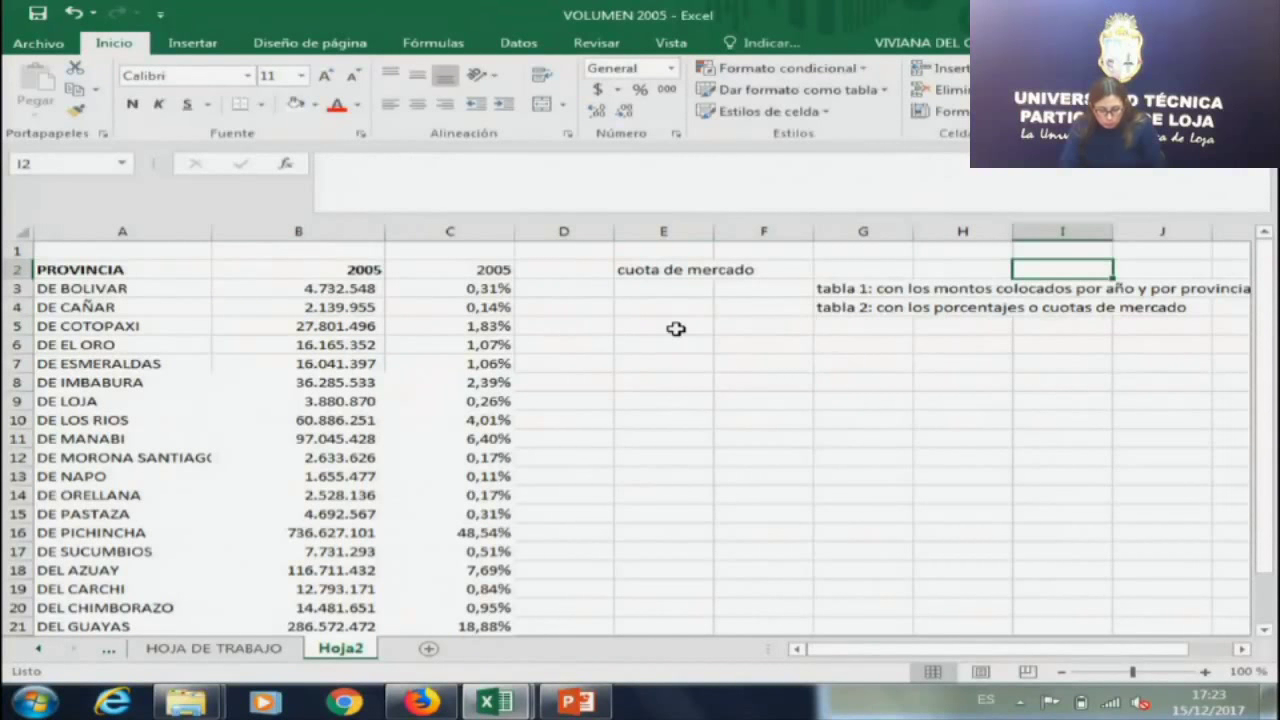
pyautogui.click(471, 289)
pyautogui.click(470, 345)
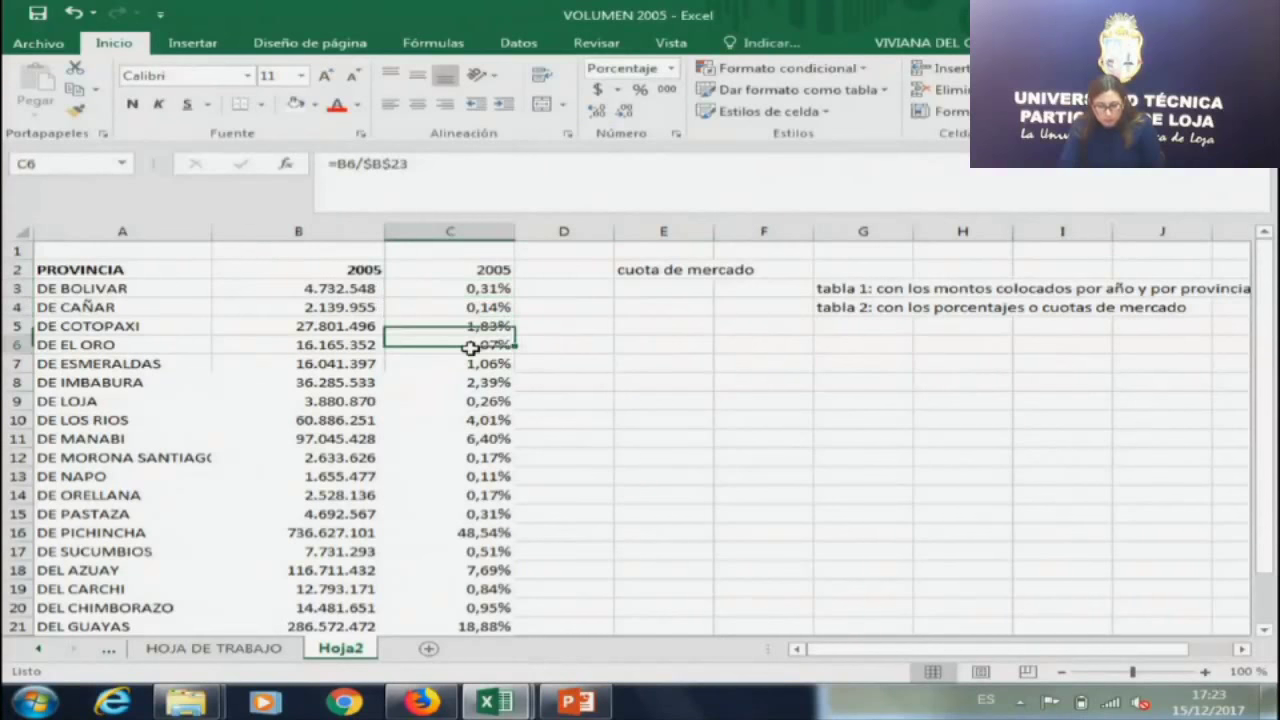
pyautogui.click(485, 419)
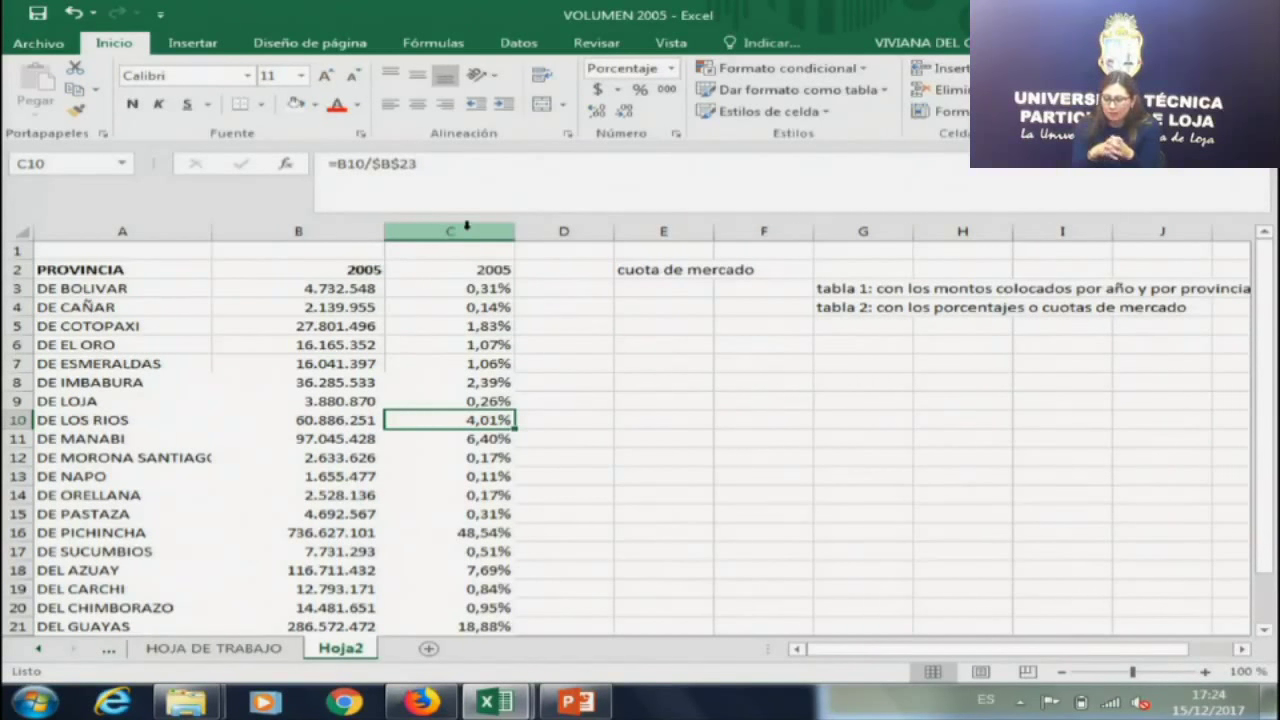
pyautogui.rightClick(466, 227)
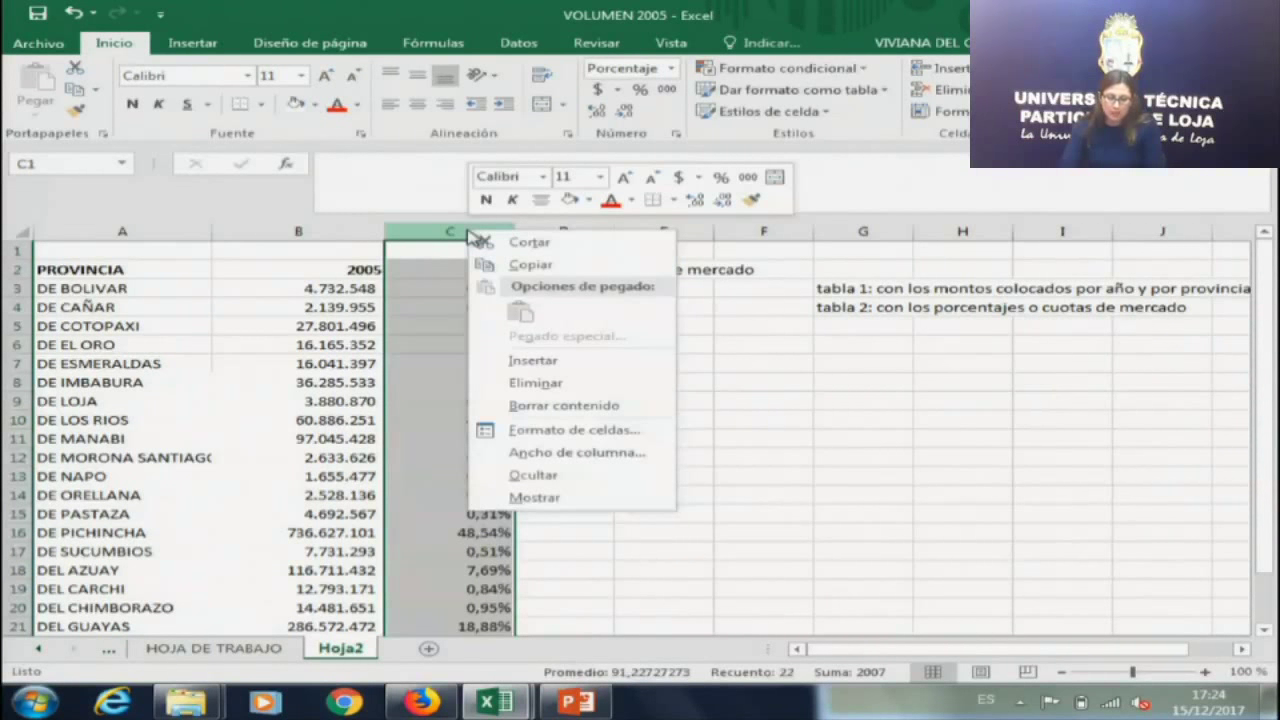
pyautogui.press('Escape')
# Copy the province and 2005 amount columns from Hoja2 and paste them without formatting into a new sheet.
pyautogui.moveTo(122, 231); pyautogui.dragTo(298, 231)
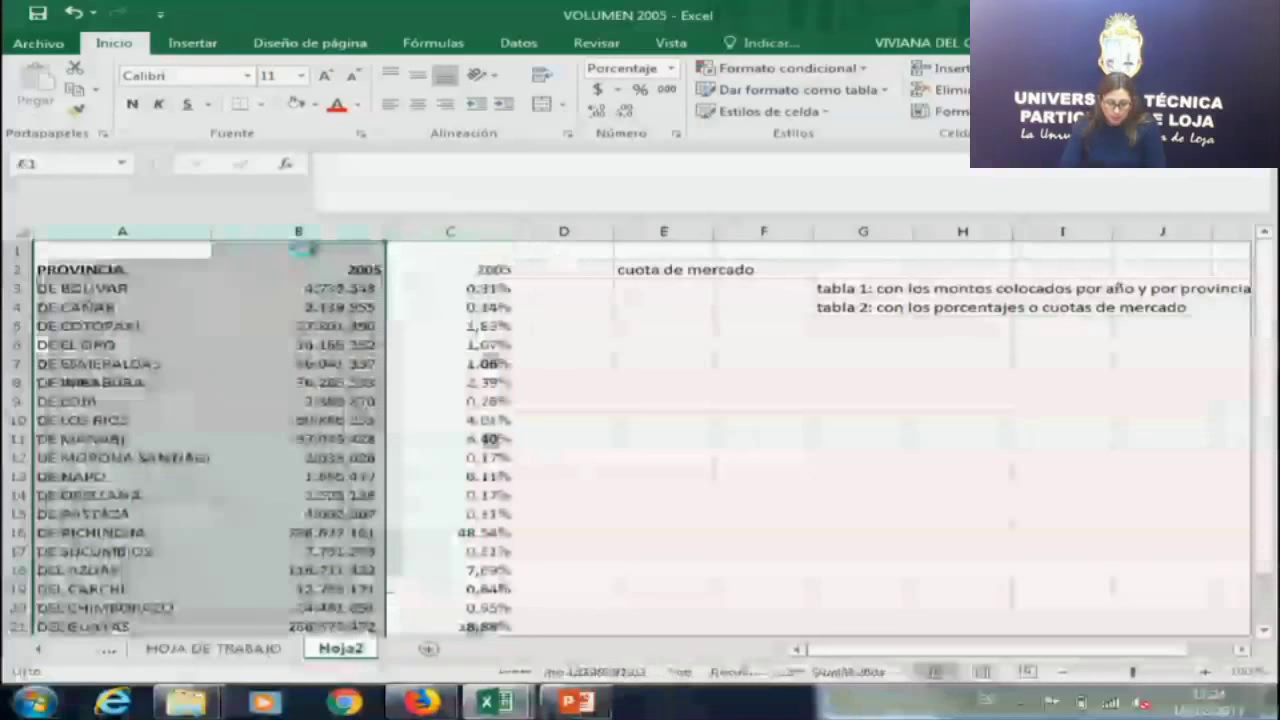
pyautogui.hotkey('ctrl', 'c')
pyautogui.click(428, 648)
pyautogui.click(78, 231)
pyautogui.rightClick(78, 231)
pyautogui.click(166, 314)
pyautogui.click(425, 381)
# Widen the province column and format the 2005 amounts with thousands separators and no decimals.
pyautogui.moveTo(131, 231); pyautogui.dragTo(176, 231)
pyautogui.moveTo(231, 288); pyautogui.dragTo(229, 608)
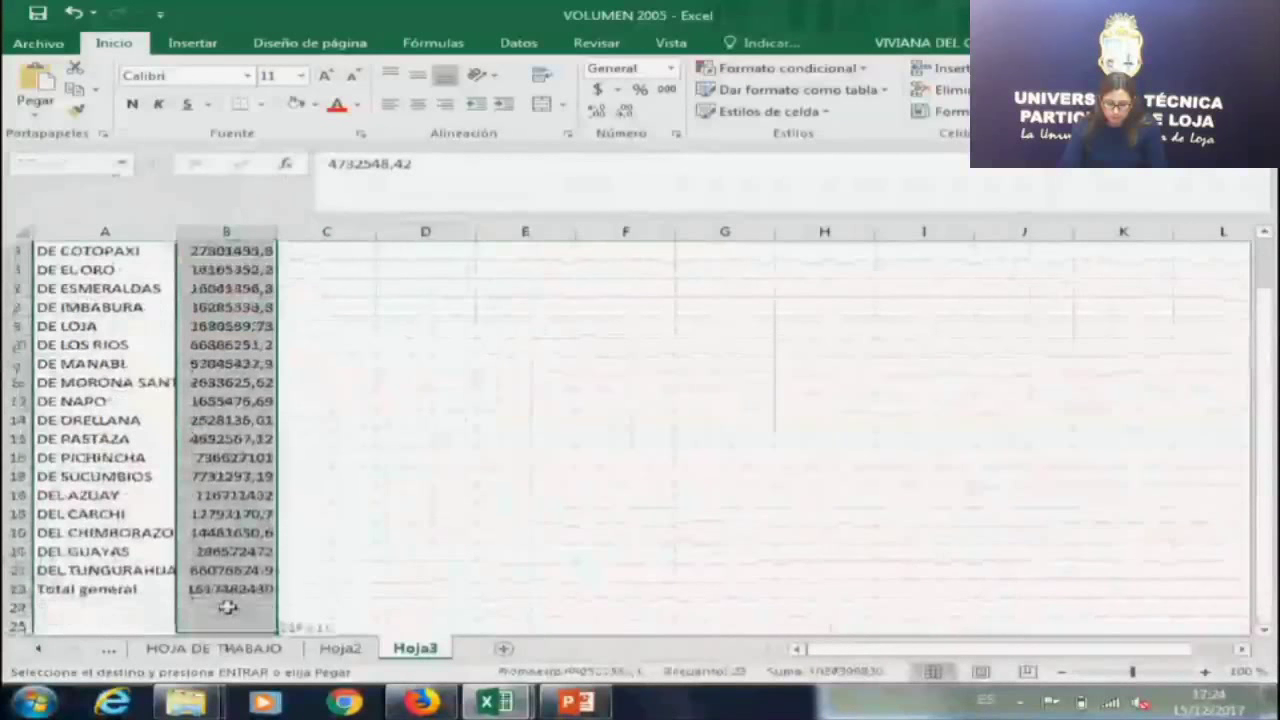
pyautogui.click(666, 92)
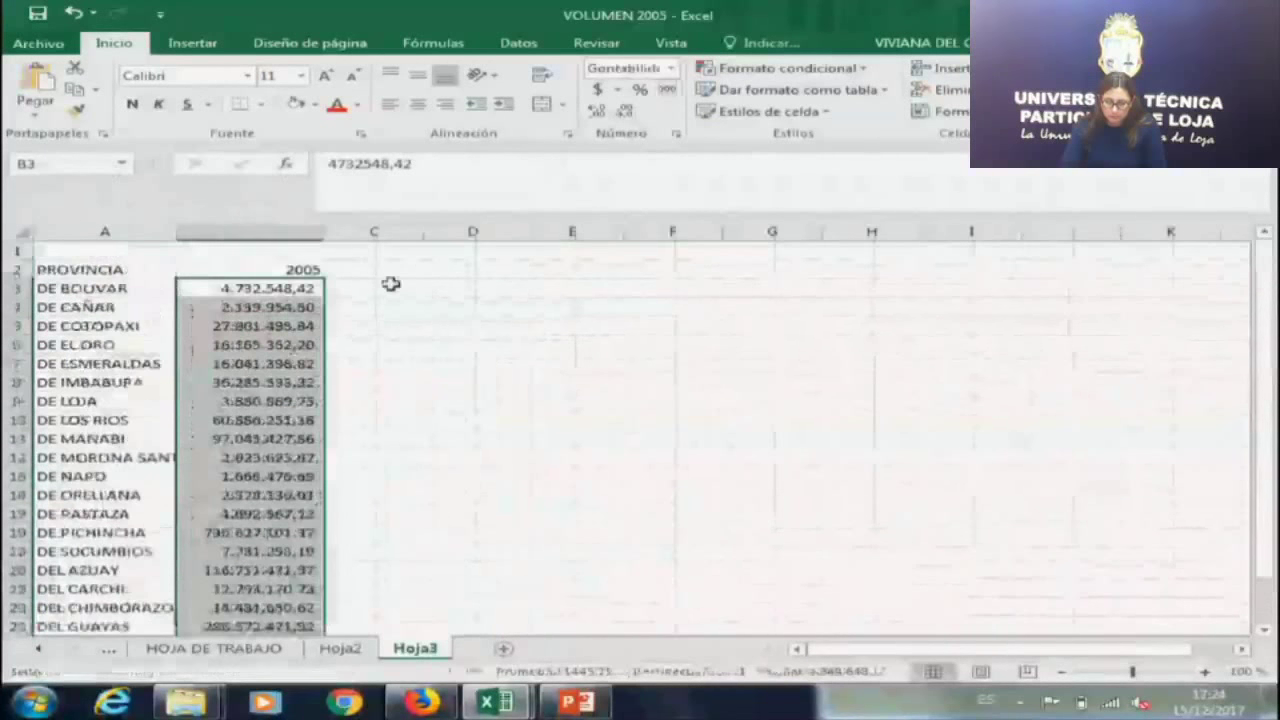
pyautogui.click(624, 110)
pyautogui.click(622, 112)
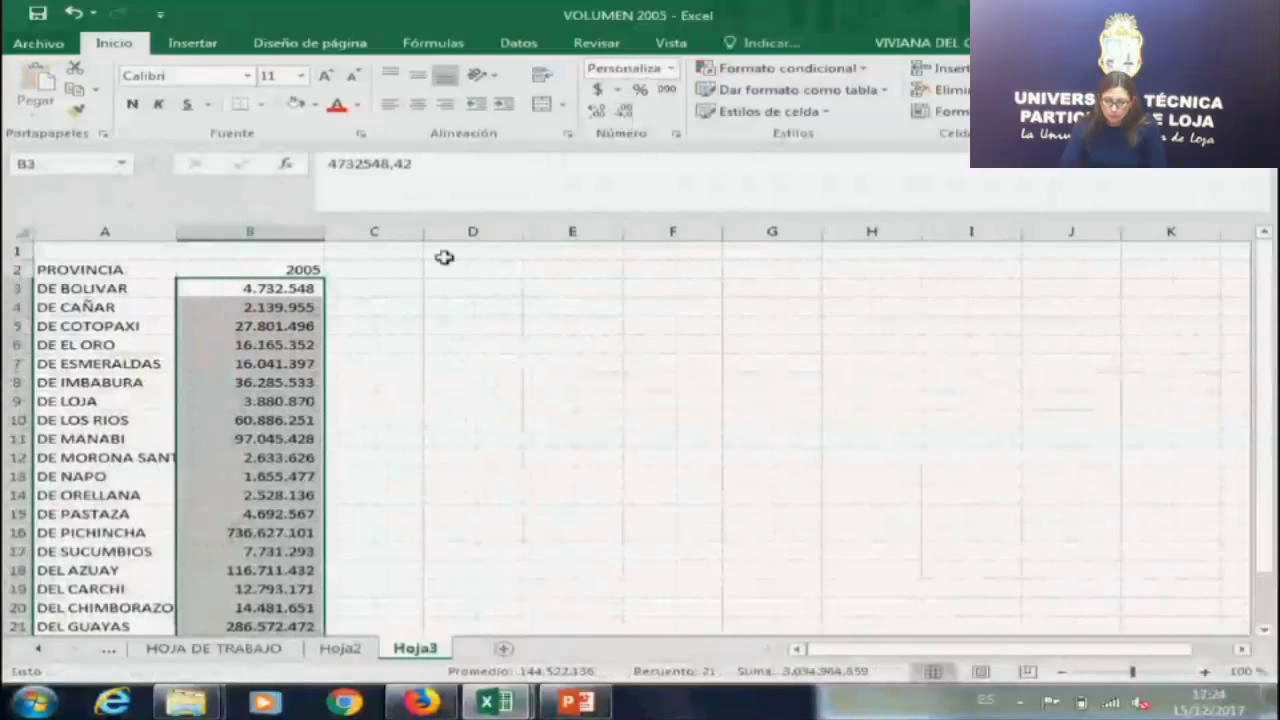
# Enter 2006 and 2007 as headers in C2 and D2 and extend the year series to 2013 in J2.
pyautogui.click(409, 273)
pyautogui.write('2005')
pyautogui.press('Tab')
pyautogui.write("20'017")
pyautogui.press('BackSpace')
pyautogui.press('BackSpace')
pyautogui.press('BackSpace')
pyautogui.press('BackSpace')
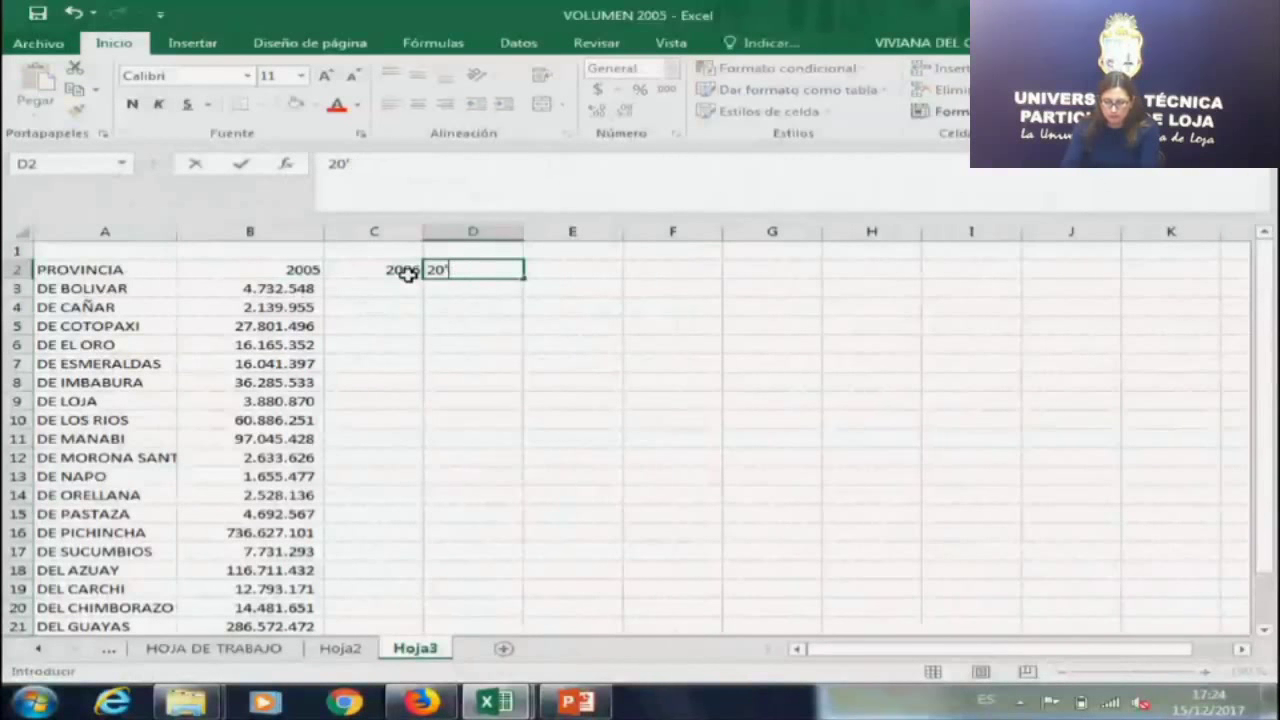
pyautogui.write('07')
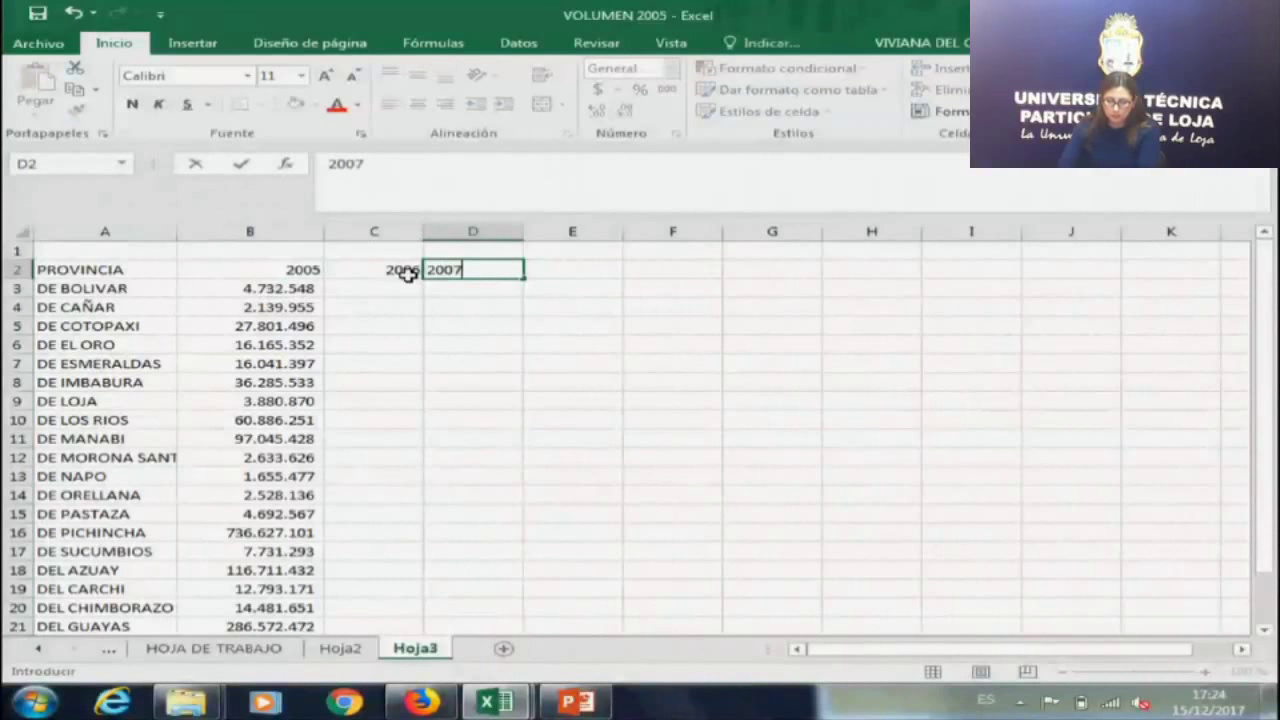
pyautogui.press('Return')
pyautogui.click(408, 270)
pyautogui.moveTo(260, 270); pyautogui.dragTo(1169, 297)
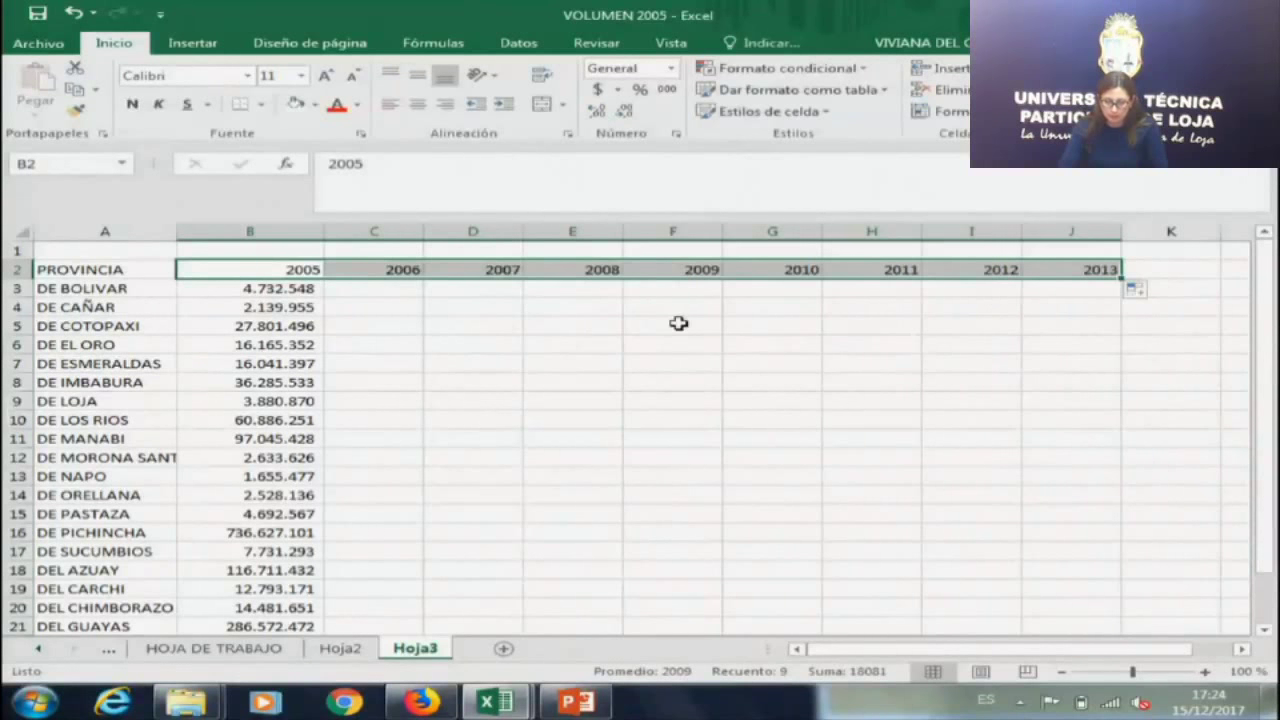
# Enter =B3*1,05 in C3 as a sample 2006 amount and fill the formula across and down to J23.
pyautogui.click(565, 343)
pyautogui.click(358, 292)
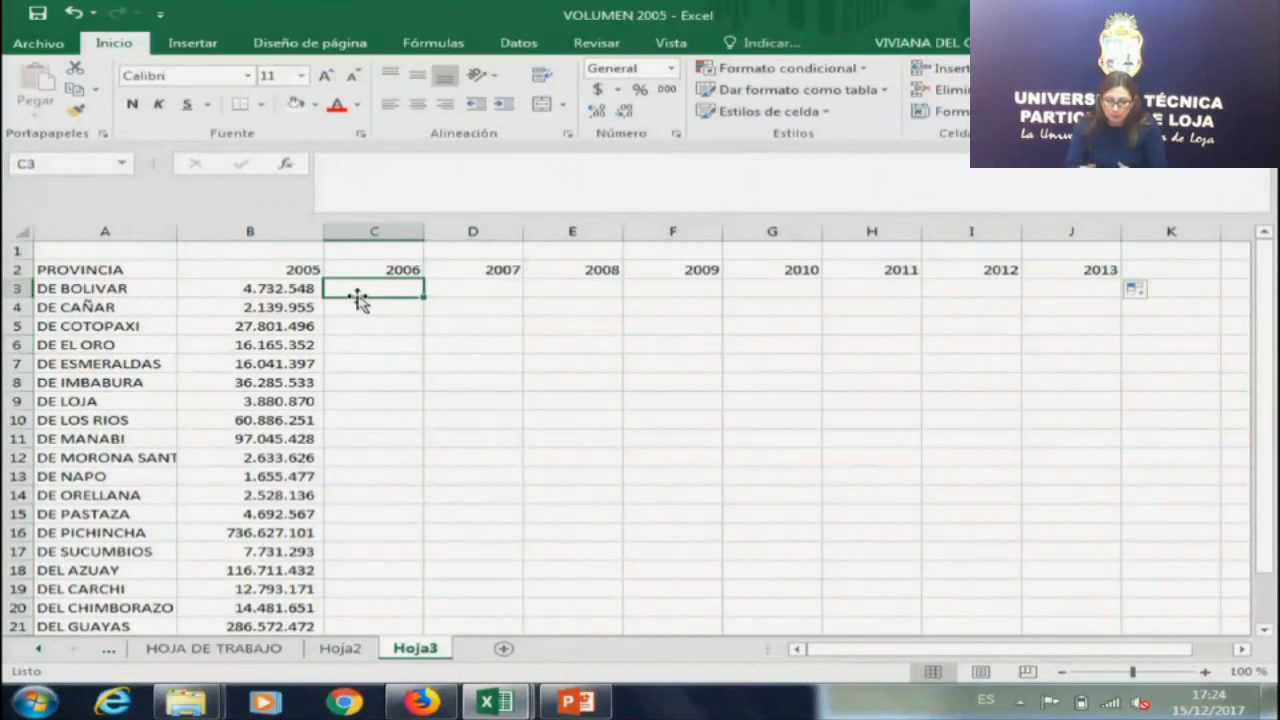
pyautogui.write('=')
pyautogui.press('Left')
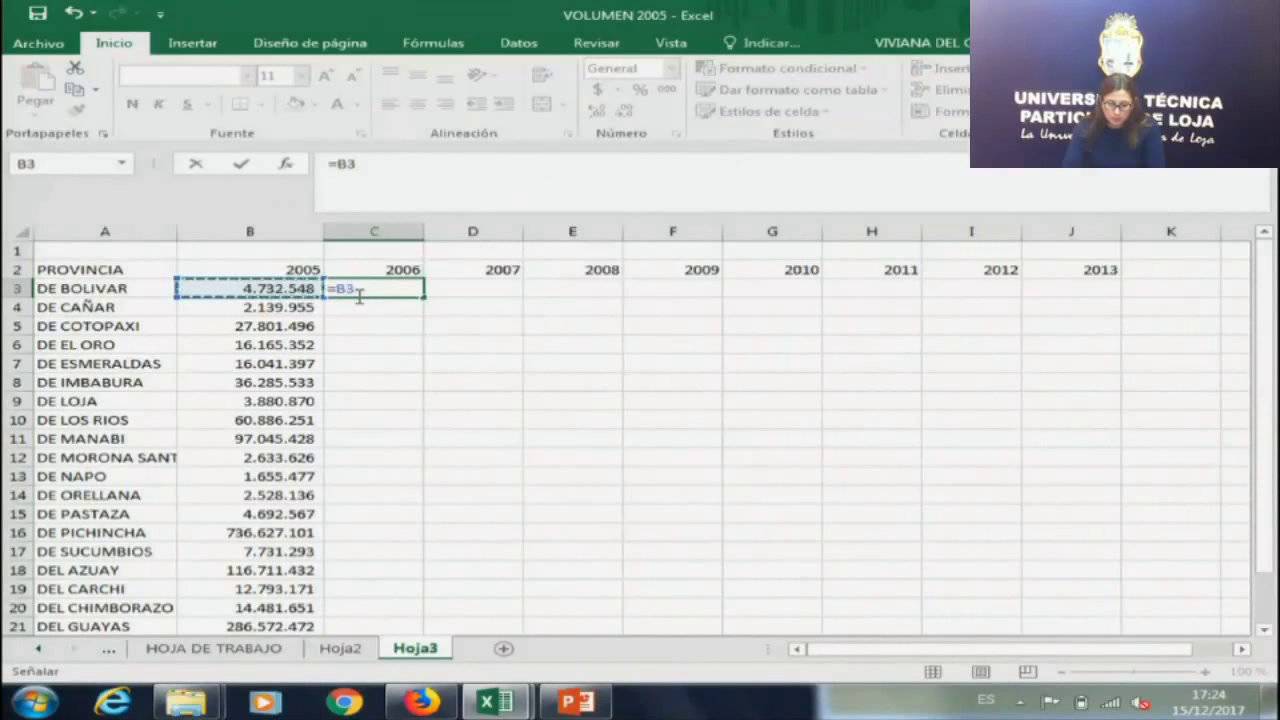
pyautogui.press('BackSpace')
pyautogui.press('BackSpace')
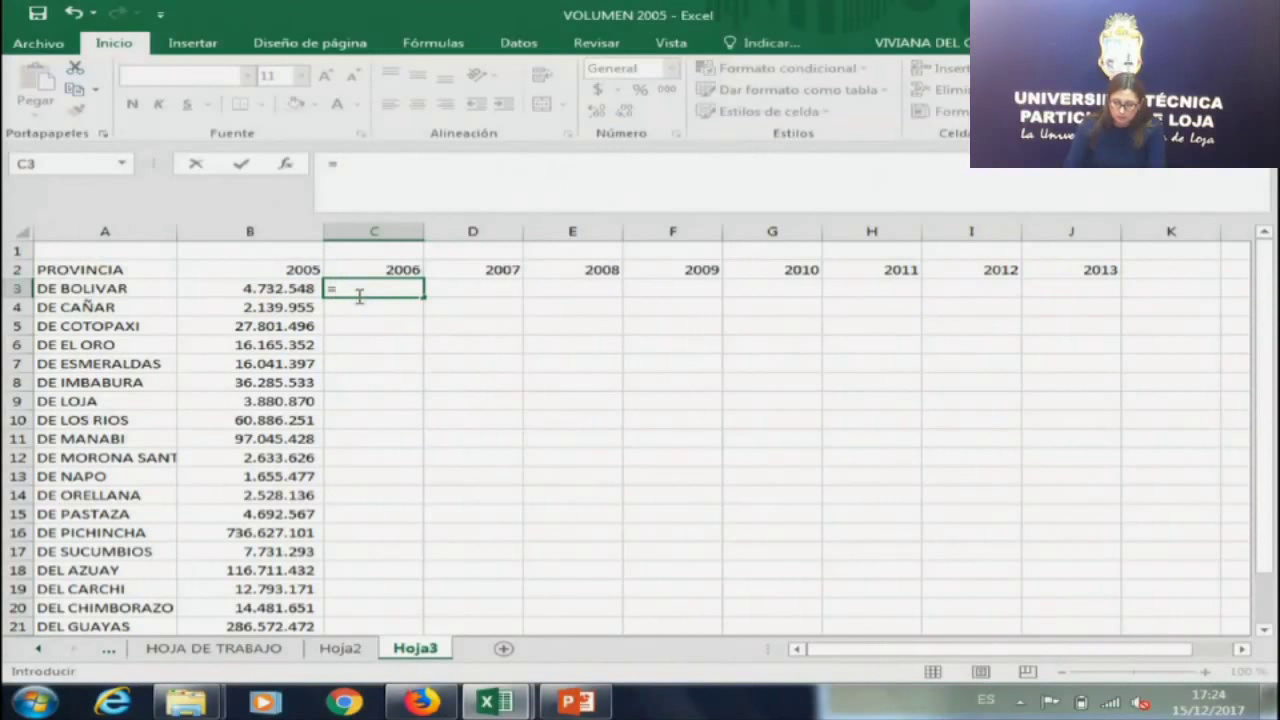
pyautogui.press('Left')
pyautogui.write('*1,05')
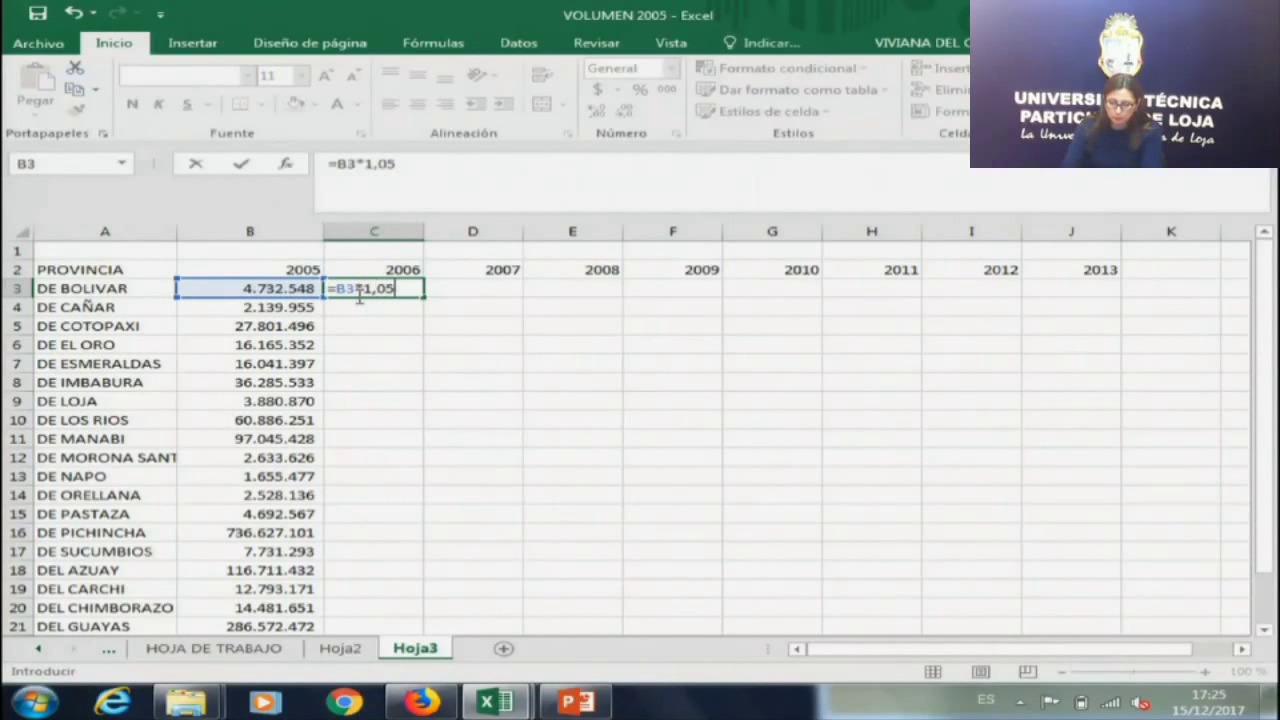
pyautogui.press('Return')
pyautogui.moveTo(424, 298); pyautogui.dragTo(1020, 584)
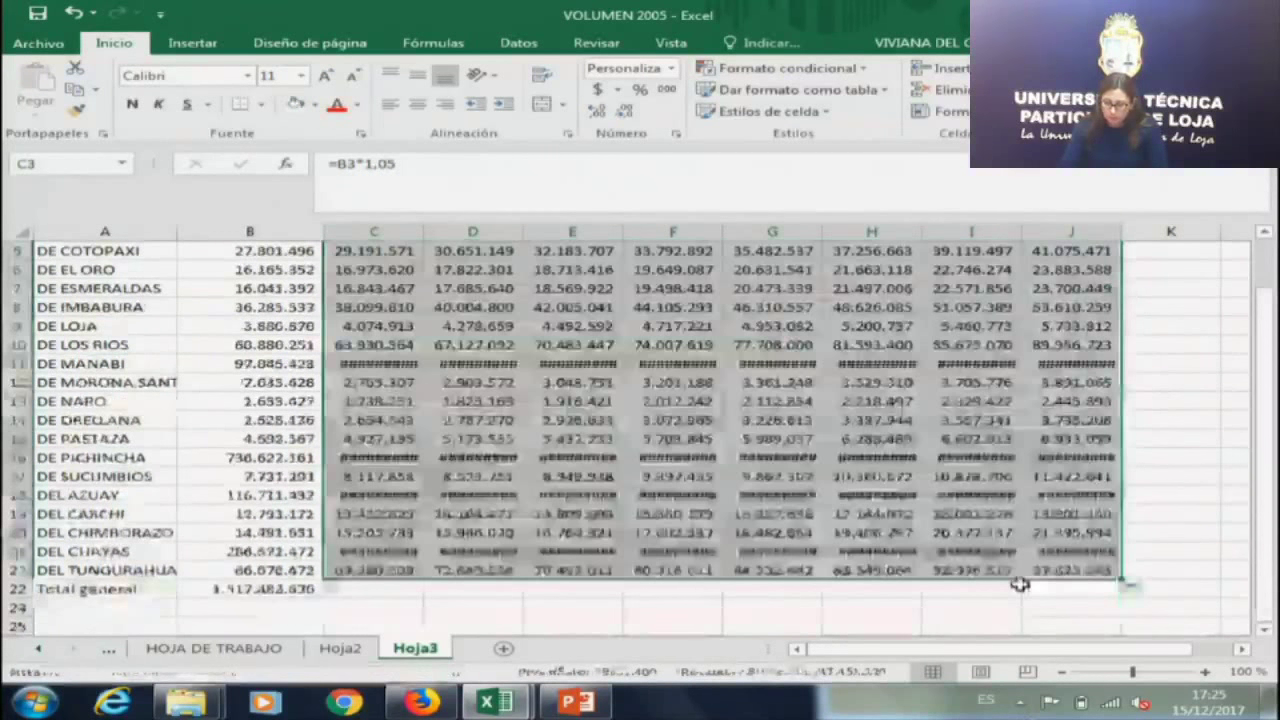
# Widen columns C through J so that all yearly amounts fit in their cells.
pyautogui.scroll(2, 1020, 584)
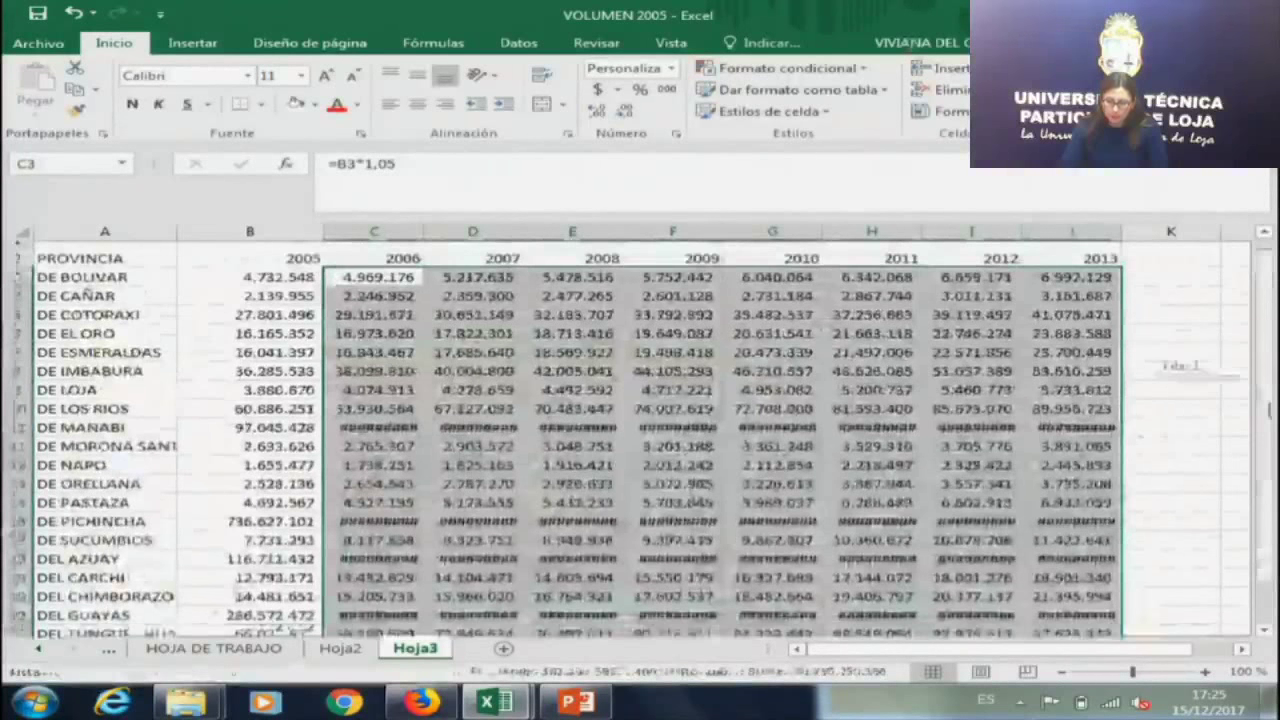
pyautogui.scroll(-1, 1140, 400)
pyautogui.moveTo(424, 231); pyautogui.dragTo(500, 223)
pyautogui.moveTo(654, 231); pyautogui.dragTo(709, 234)
pyautogui.moveTo(814, 229); pyautogui.dragTo(818, 231)
pyautogui.moveTo(920, 232); pyautogui.dragTo(934, 231)
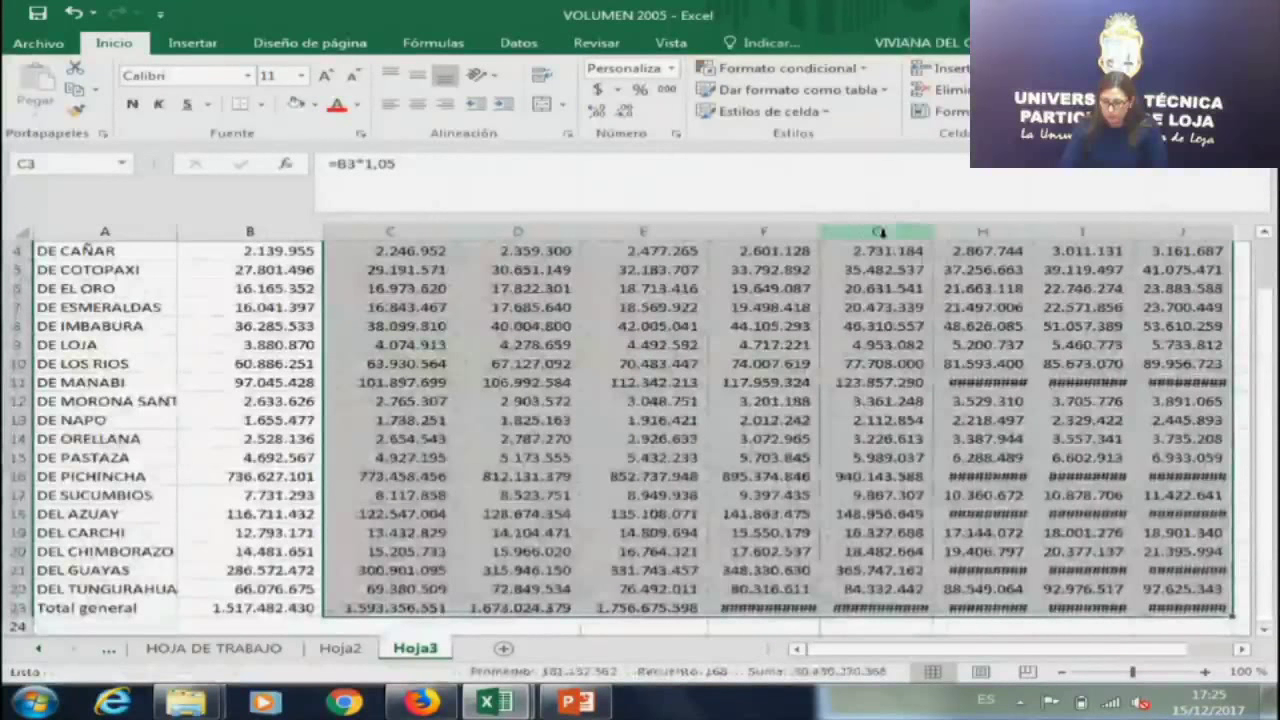
pyautogui.moveTo(820, 231); pyautogui.dragTo(832, 231)
pyautogui.moveTo(946, 237); pyautogui.dragTo(954, 234)
pyautogui.moveTo(1046, 232); pyautogui.dragTo(1069, 232)
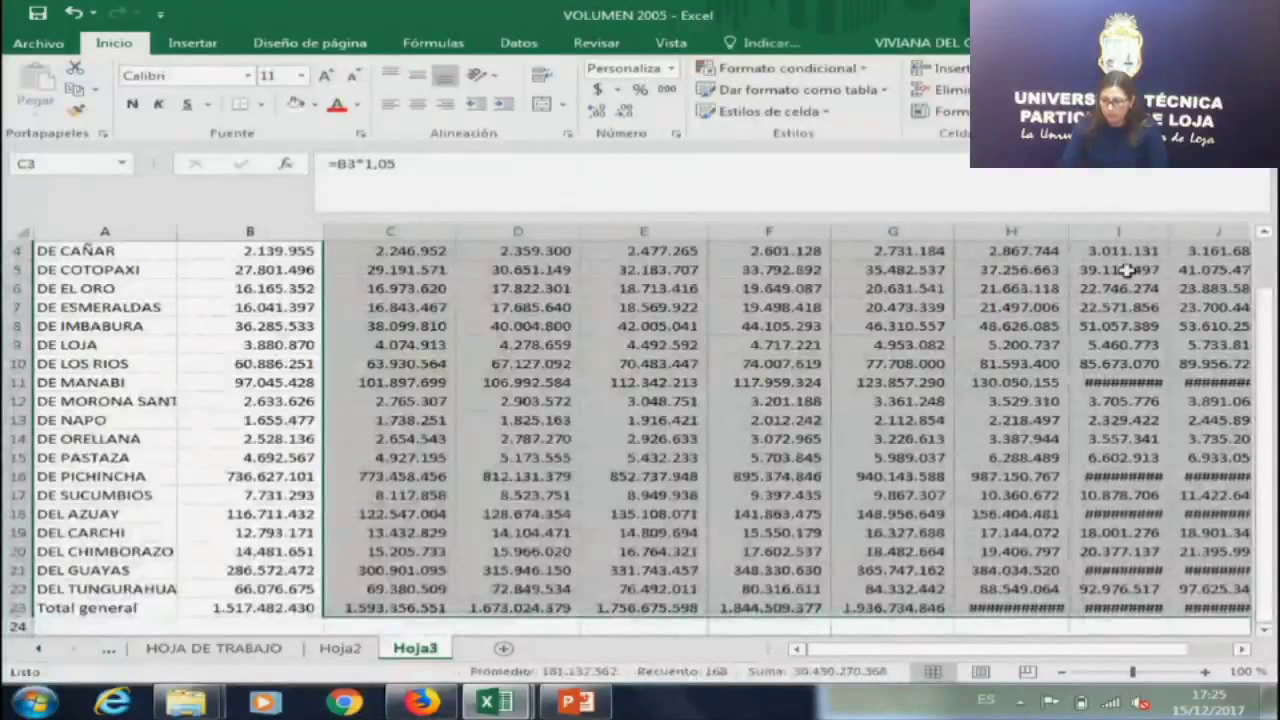
pyautogui.click(1127, 270)
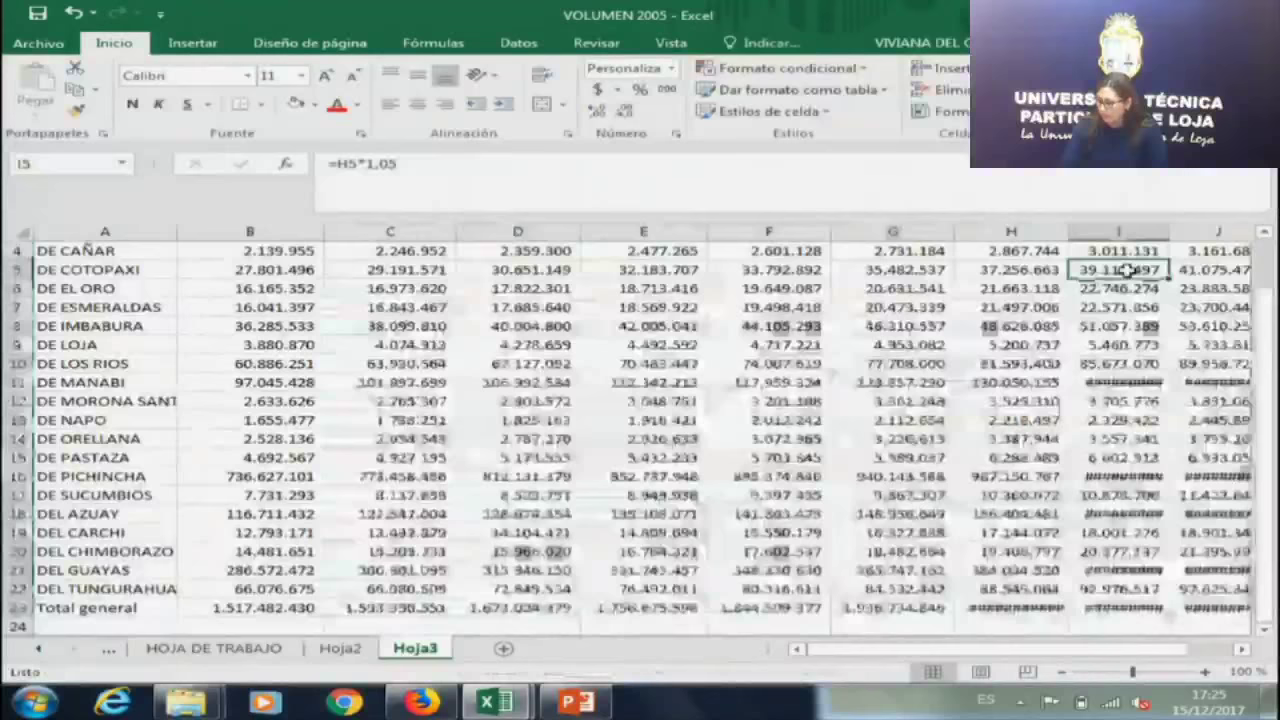
pyautogui.press('Right')
pyautogui.press('Right')
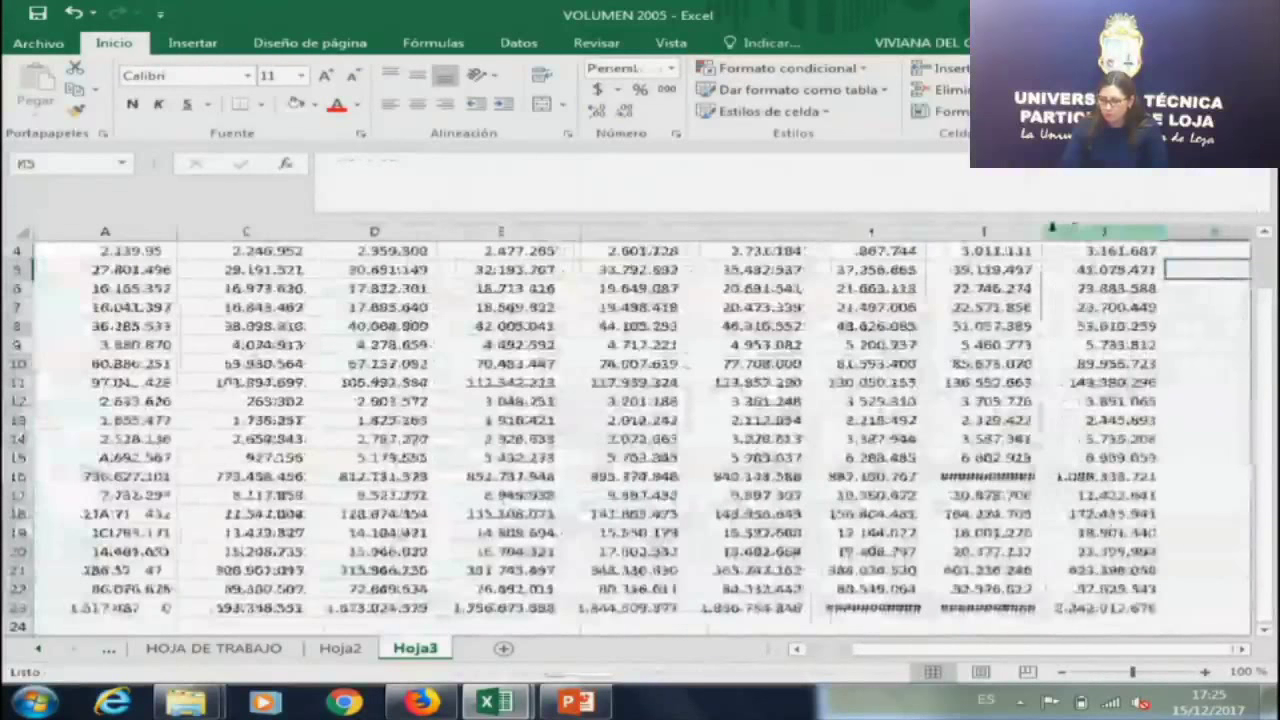
pyautogui.doubleClick(1052, 228)
pyautogui.moveTo(944, 238); pyautogui.dragTo(958, 238)
# Review the filled yearly amounts by province from the later years back to 2006.
pyautogui.click(717, 434)
pyautogui.press('Left')
pyautogui.press('Left')
pyautogui.press('Left')
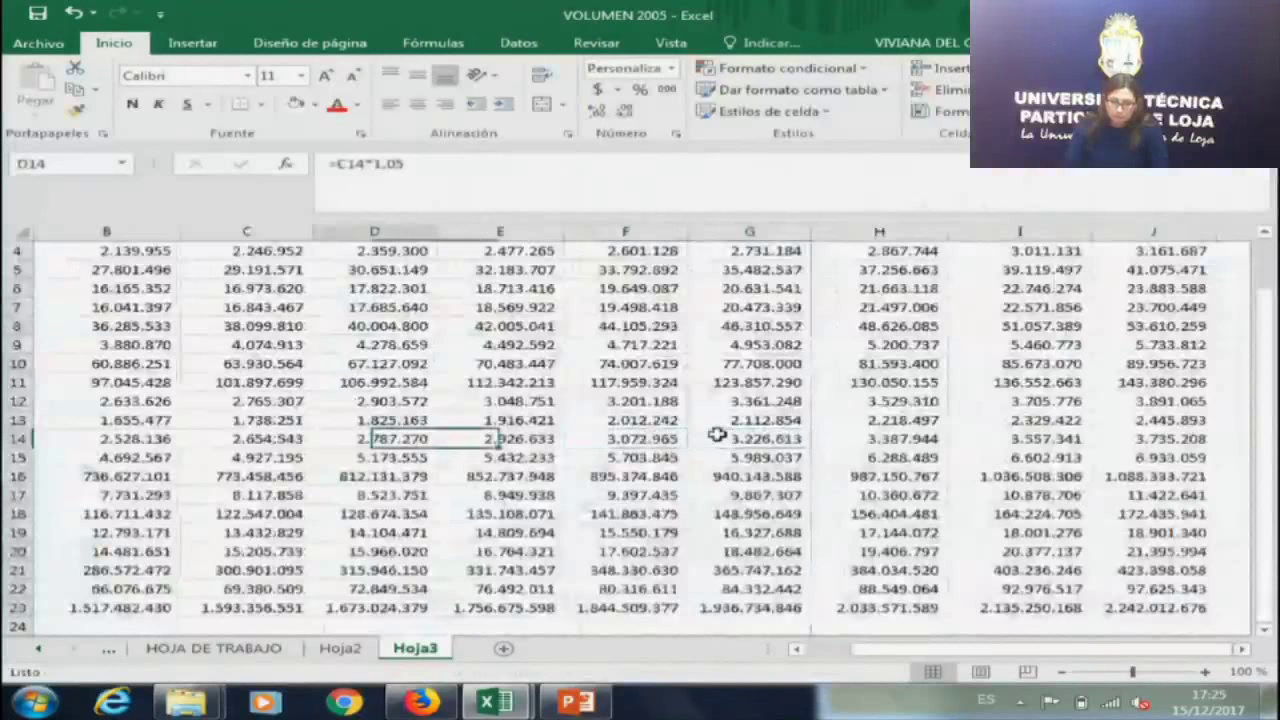
pyautogui.press('Left')
pyautogui.press('Left')
pyautogui.press('Left')
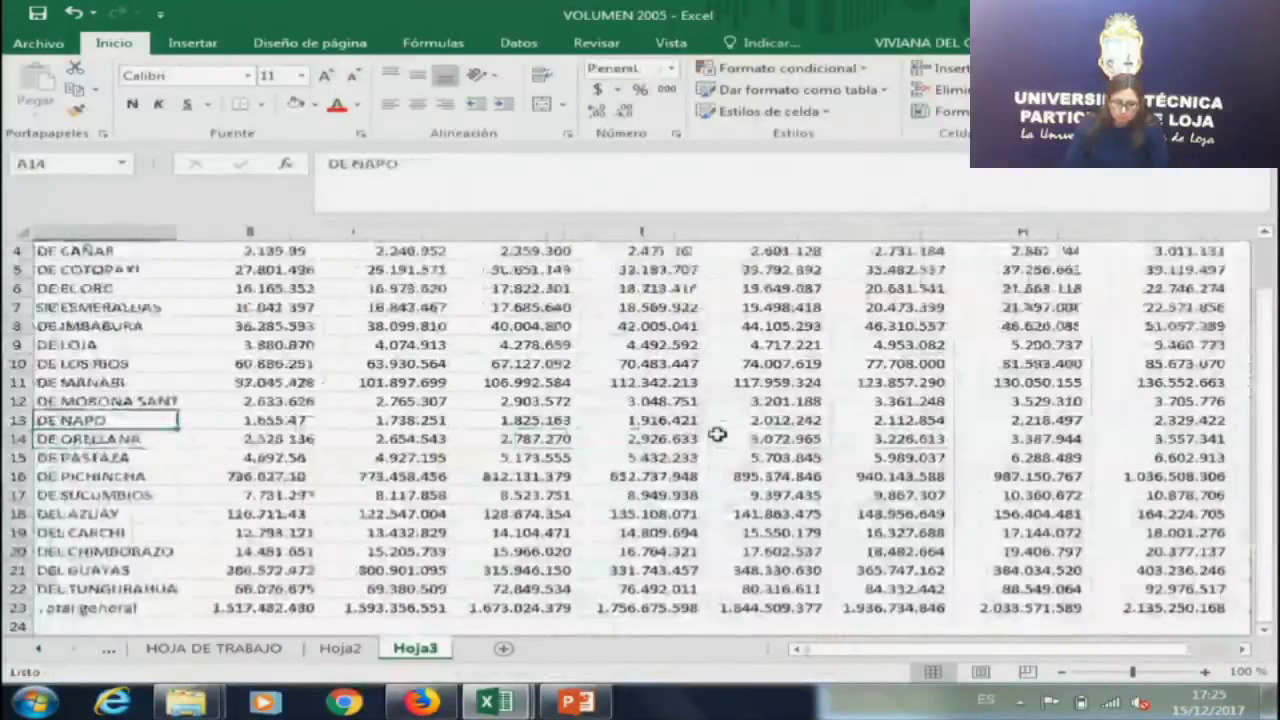
pyautogui.hotkey('ctrl', 'Up')
pyautogui.press('Right')
pyautogui.press('Right')
pyautogui.press('Down')
pyautogui.press('Down')
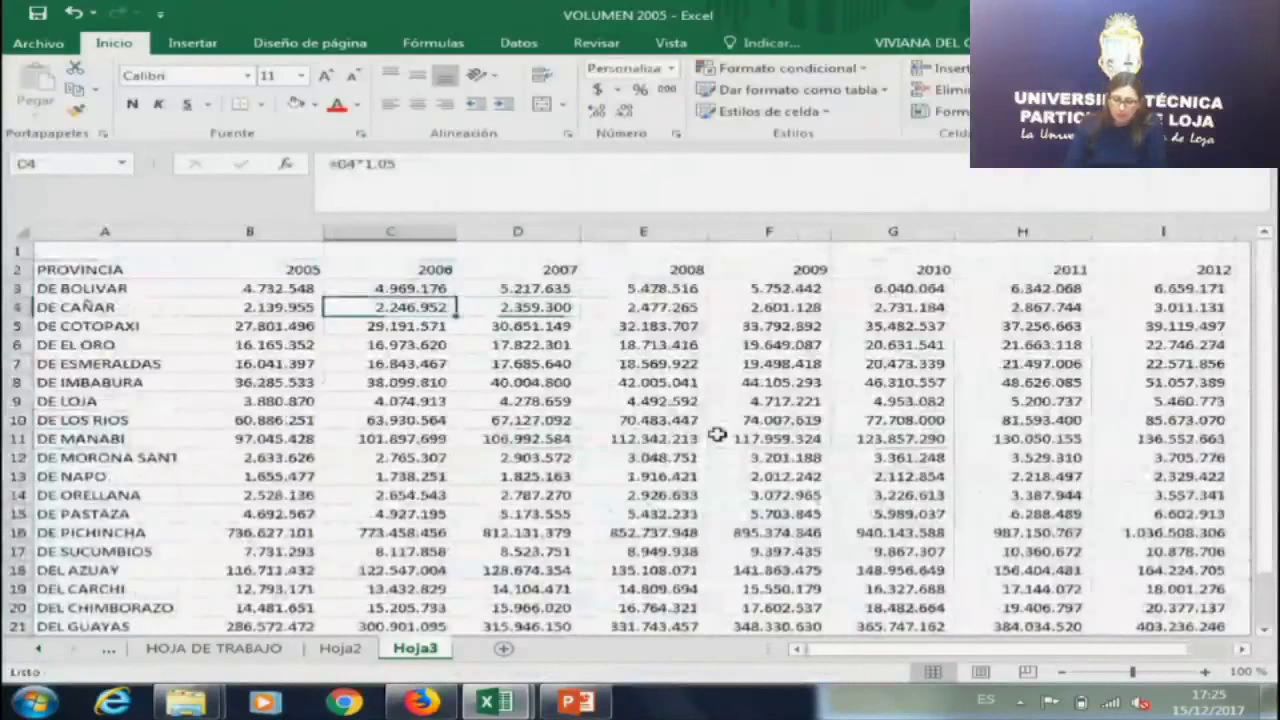
# Make the header row A2:J2, from PROVINCIA through 2013, bold and centred.
pyautogui.press('Up')
pyautogui.press('Up')
pyautogui.press('Left')
pyautogui.press('Left')
pyautogui.hotkey('shift', 'Right')
pyautogui.hotkey('shift', 'Right')
pyautogui.hotkey('shift', 'Right')
pyautogui.hotkey('shift', 'Right')
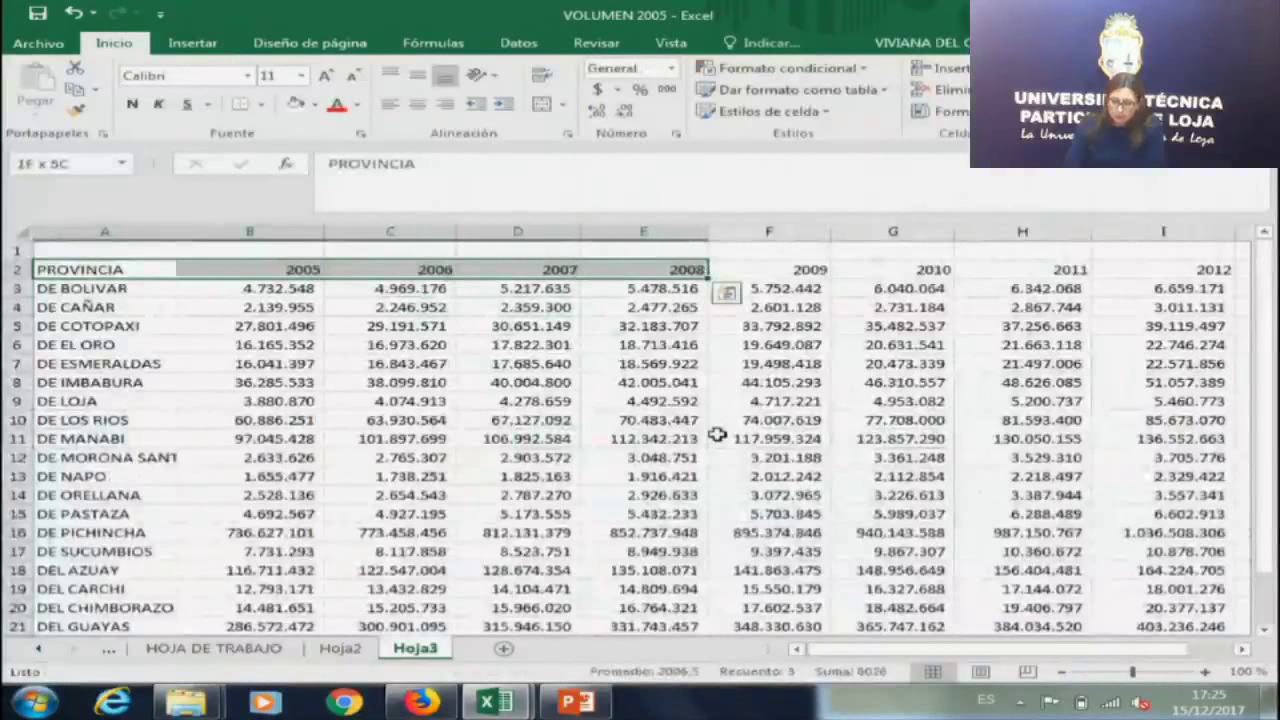
pyautogui.hotkey('shift', 'Right')
pyautogui.hotkey('shift', 'Right')
pyautogui.hotkey('shift', 'Right')
pyautogui.hotkey('shift', 'Right')
pyautogui.hotkey('shift', 'Right')
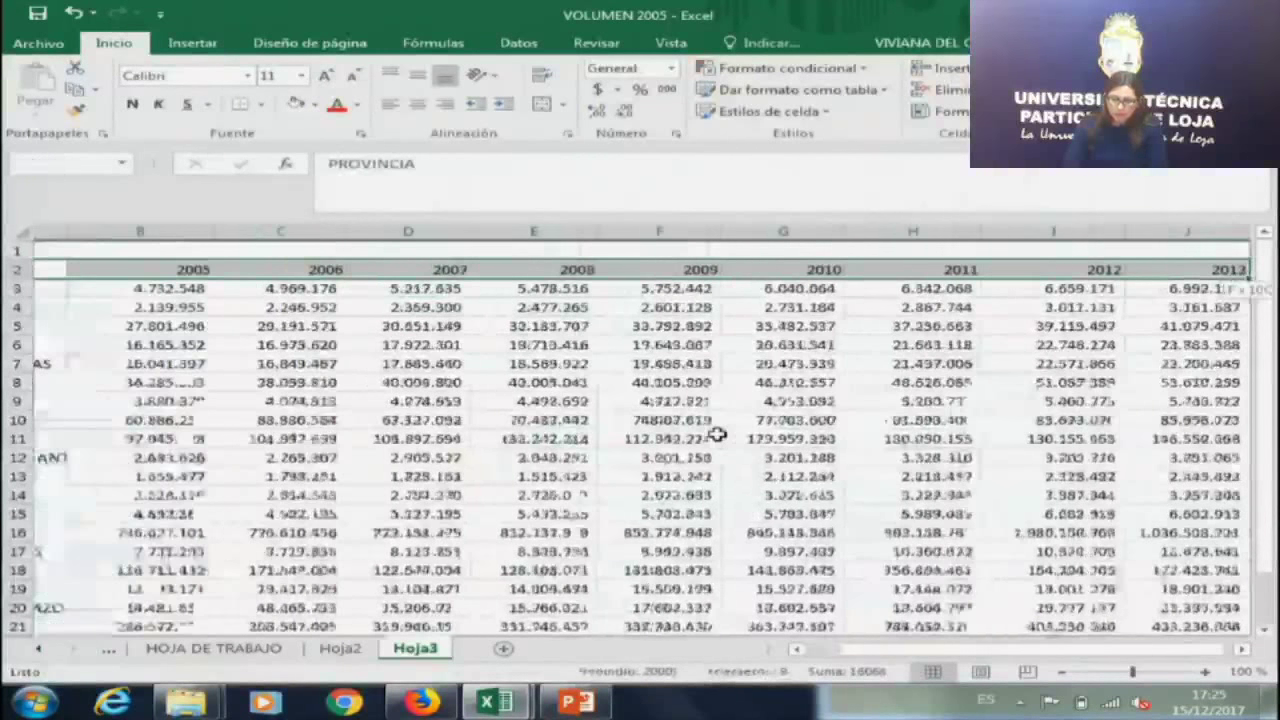
pyautogui.hscroll(2, 718, 435)
pyautogui.hscroll(-2, 252, 270)
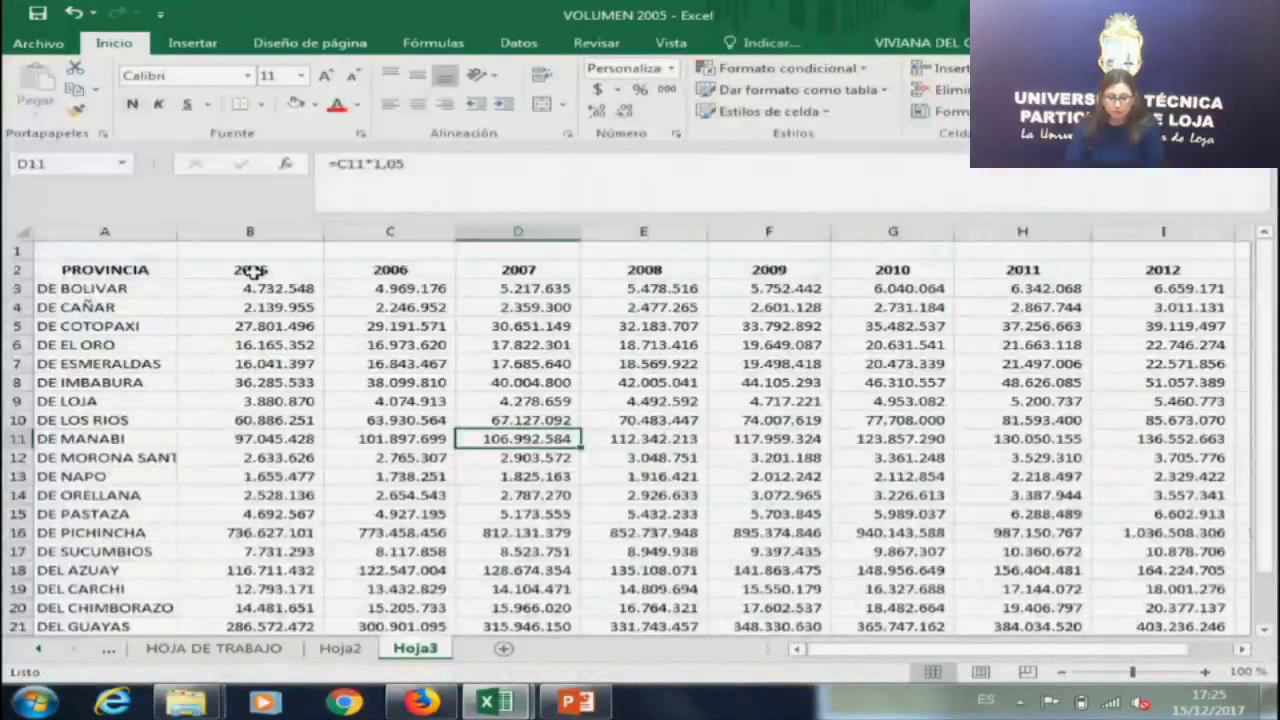
# Examine the 2005 source amounts and the 2006 and 2007 formulas for several provinces, ending at De Bolívar.
pyautogui.click(311, 322)
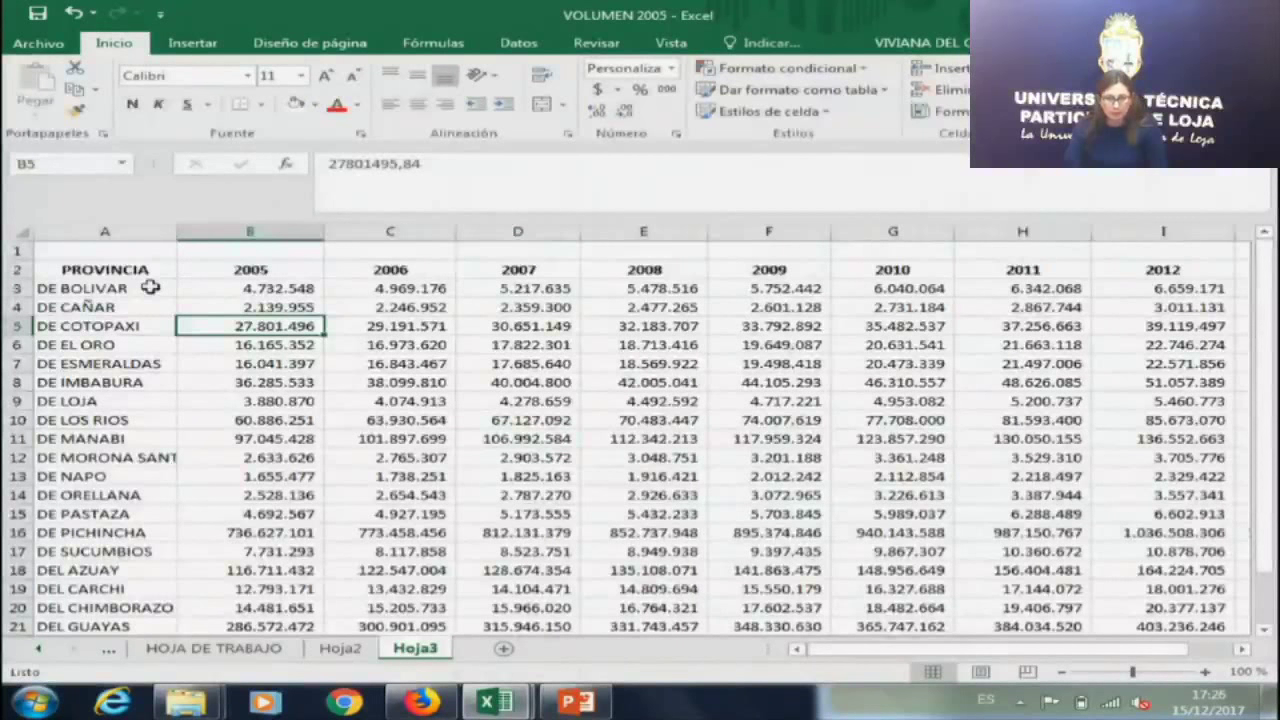
pyautogui.click(441, 341)
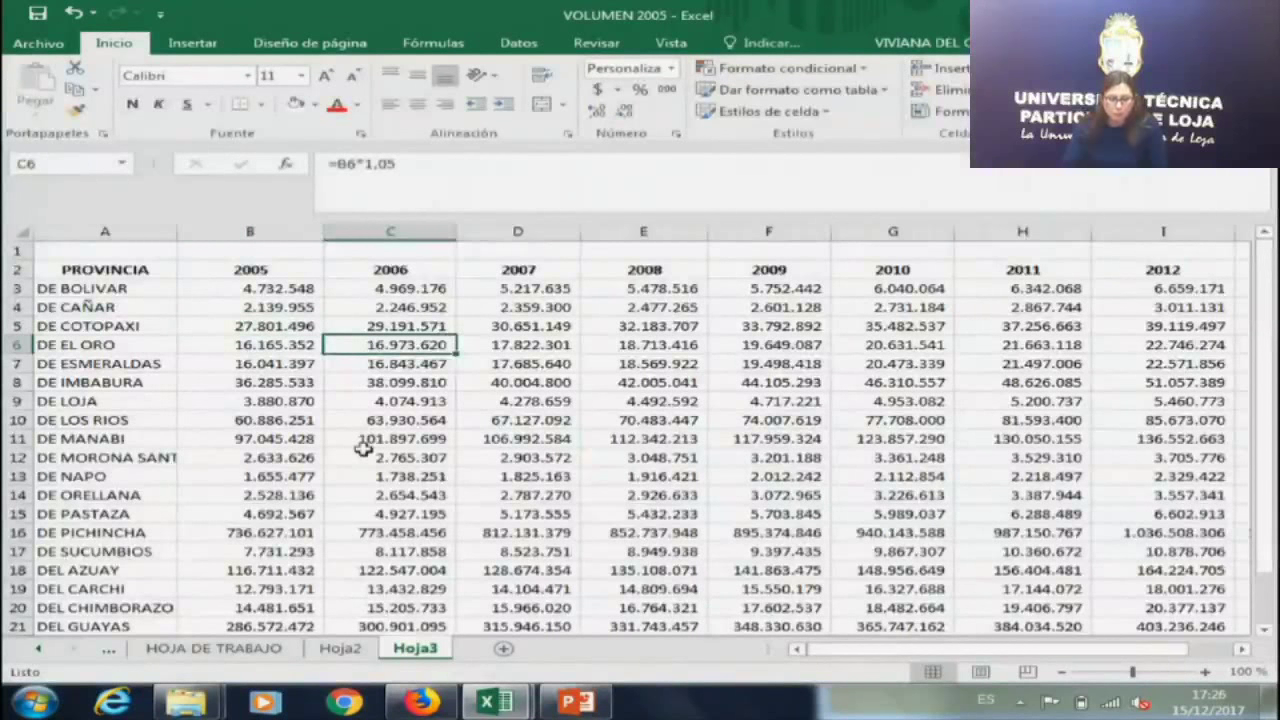
pyautogui.click(245, 438)
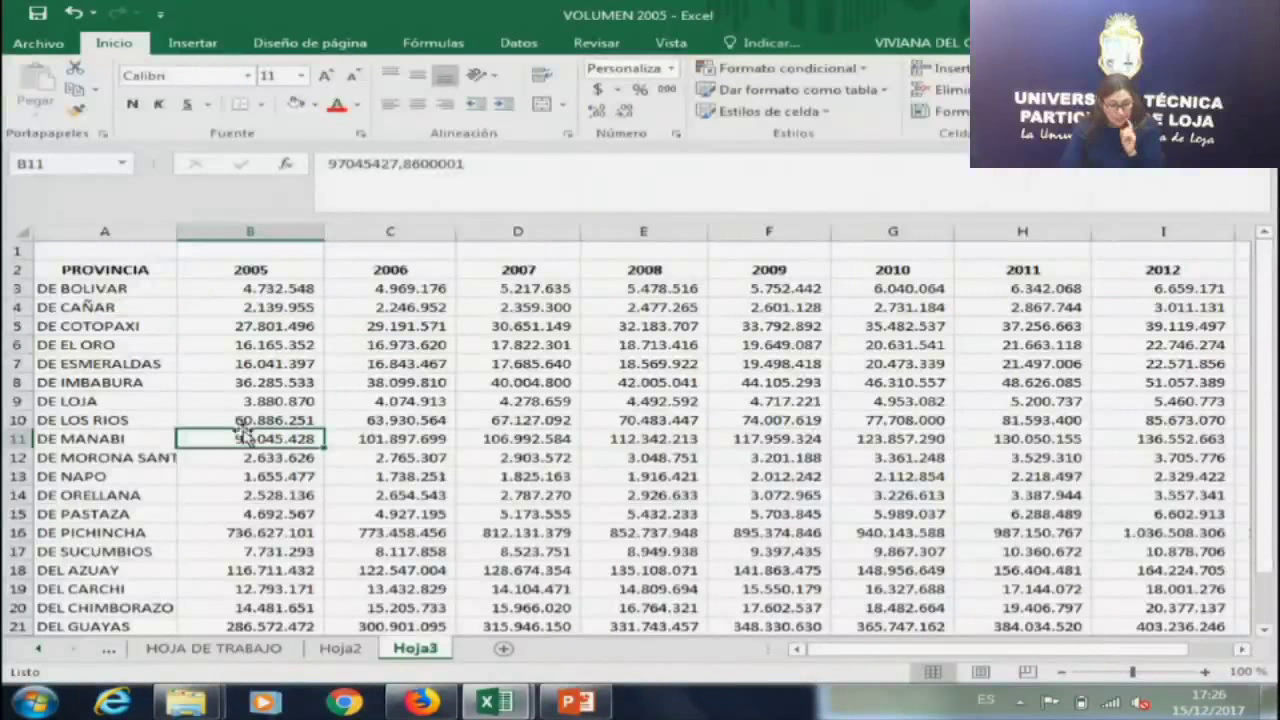
pyautogui.press('Right')
pyautogui.press('Left')
pyautogui.press('Up')
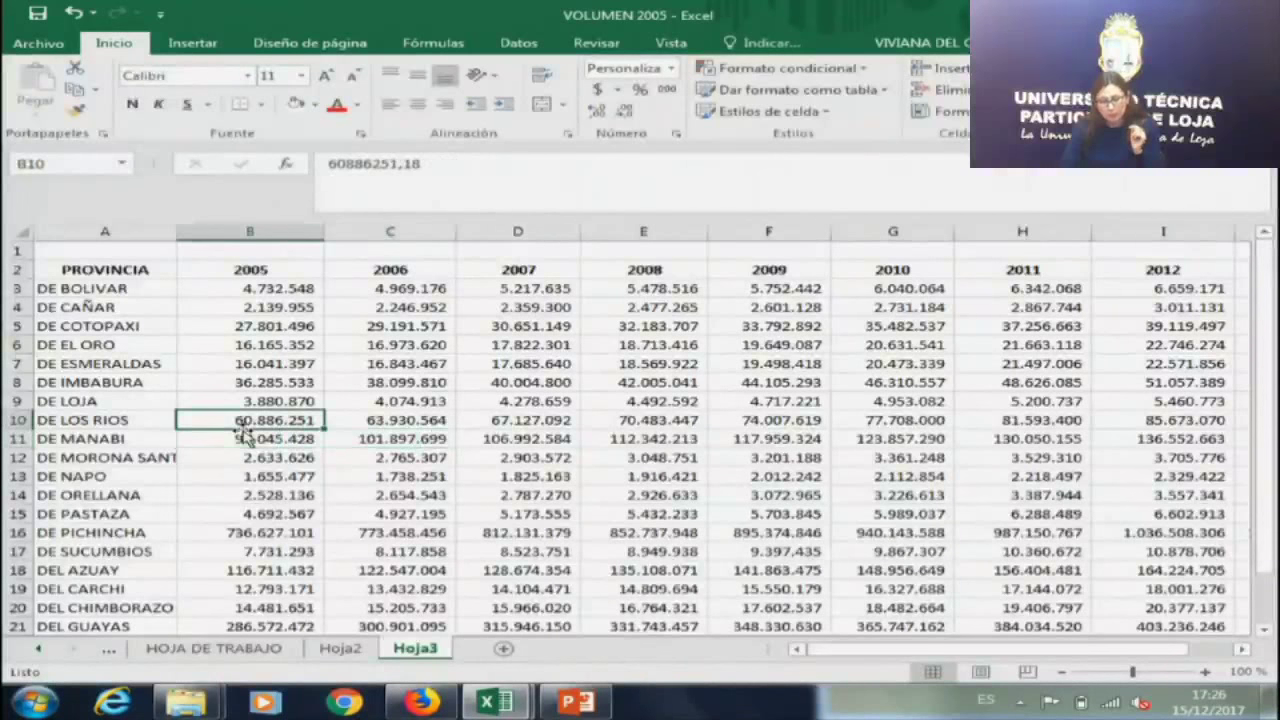
pyautogui.hotkey('ctrl', 'Up')
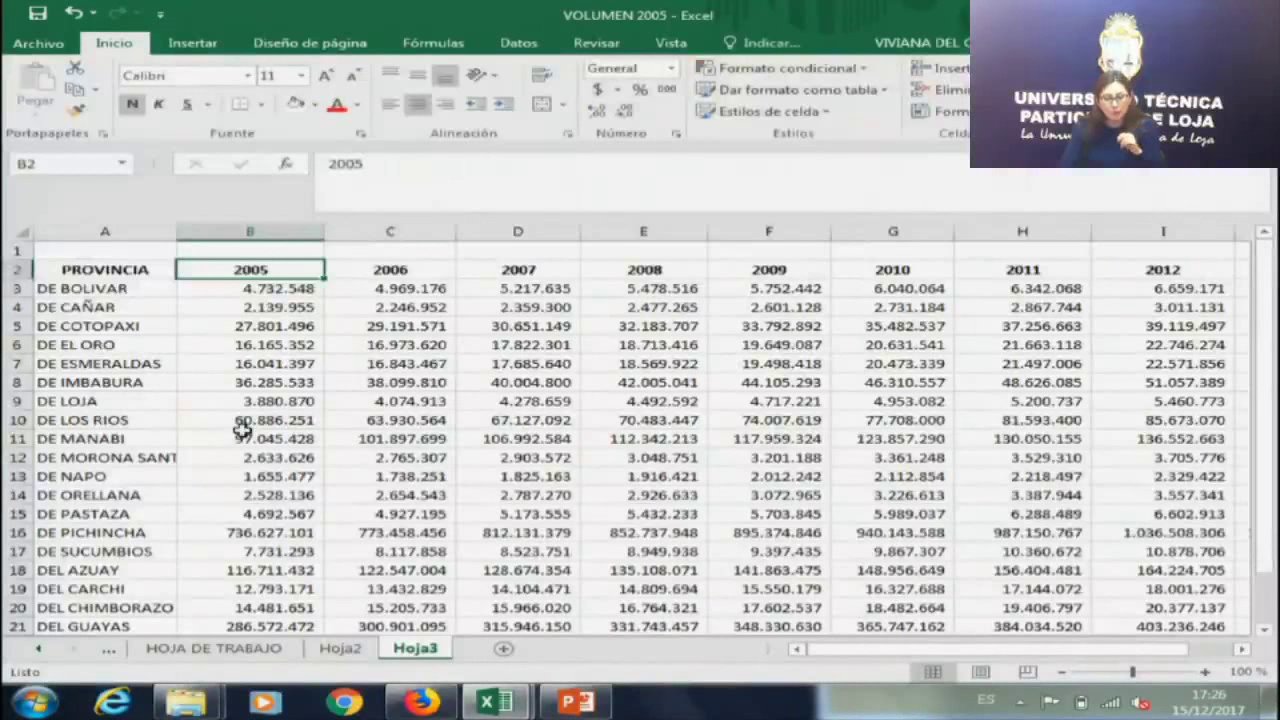
pyautogui.press('Down')
pyautogui.press('Right')
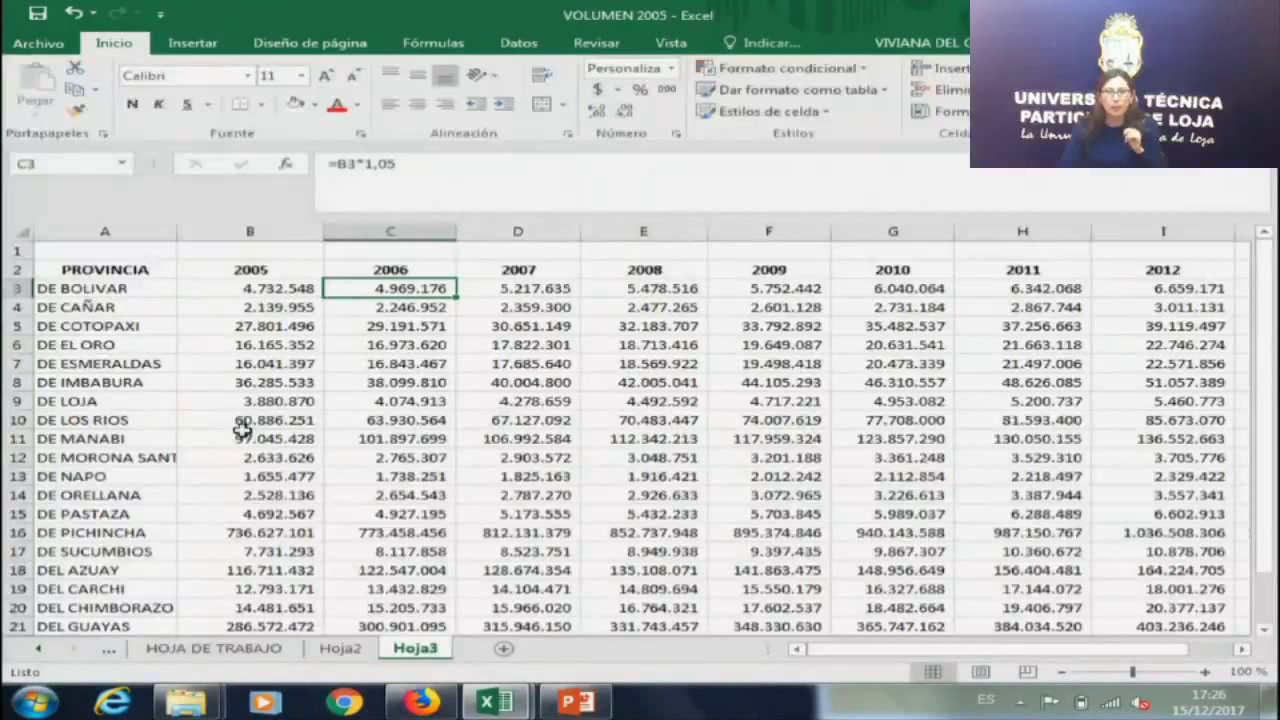
pyautogui.press('Right')
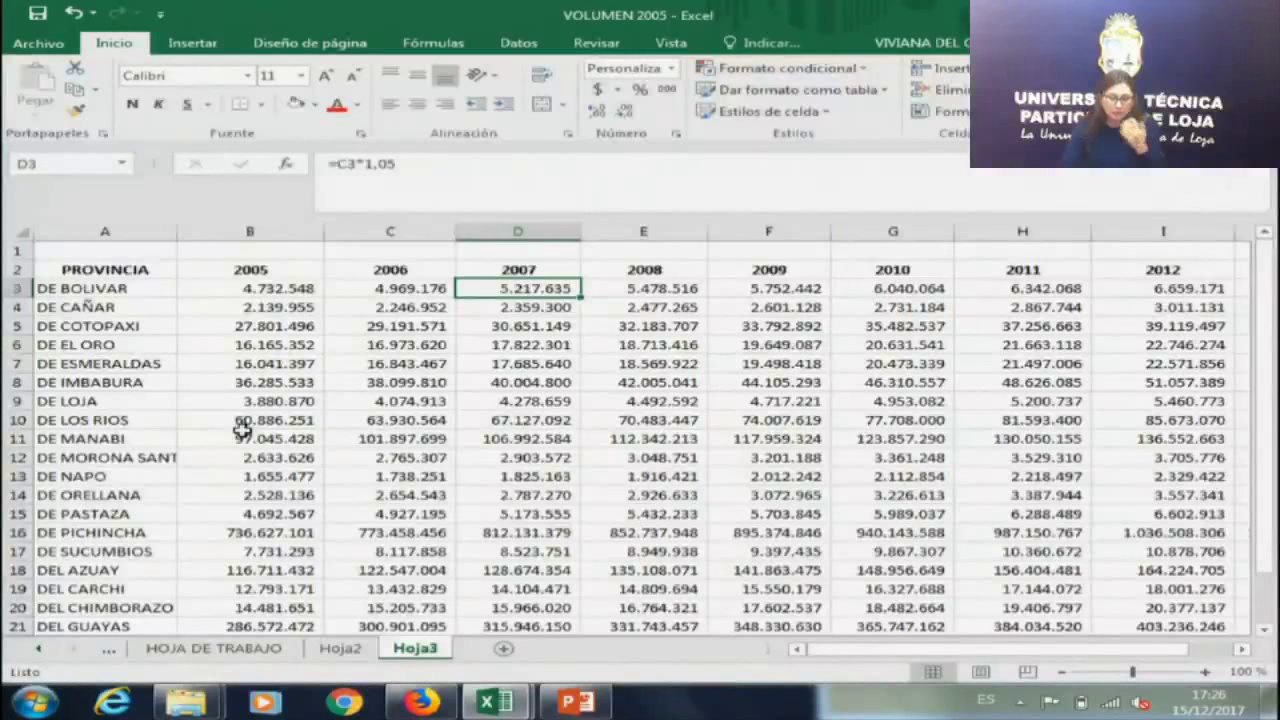
pyautogui.press('Left')
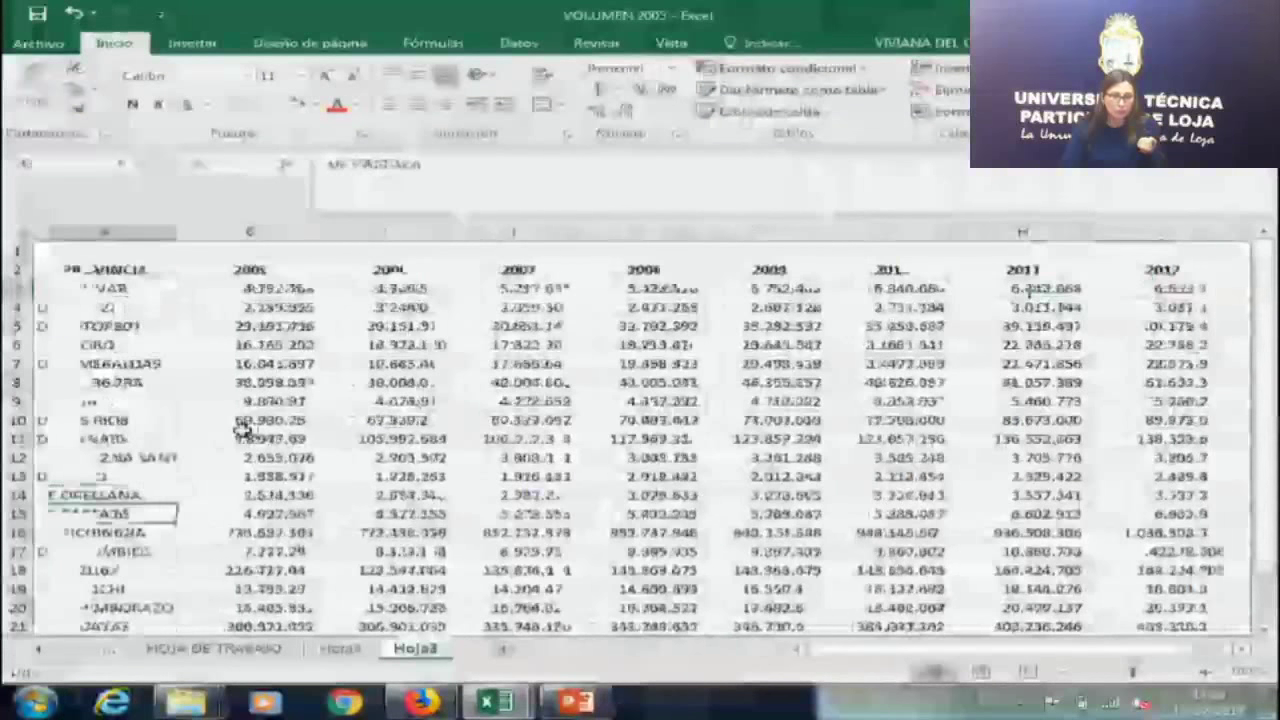
# Review the 2005 amounts in column B from the end of the province list up to De Imbabura.
pyautogui.press('Down')
pyautogui.press('Right')
pyautogui.press('Up')
pyautogui.press('Up')
pyautogui.press('Up')
pyautogui.press('Up')
pyautogui.press('Up')
pyautogui.press('Up')
pyautogui.press('Up')
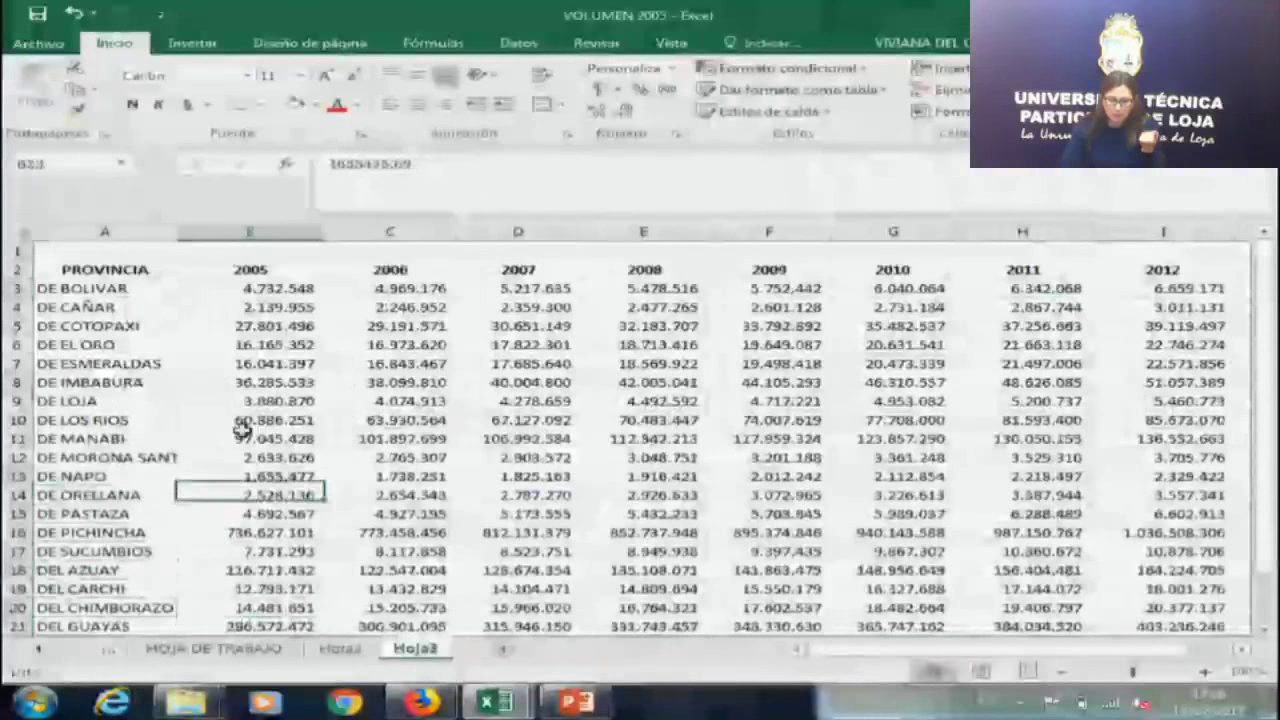
pyautogui.press('Up')
pyautogui.press('Up')
pyautogui.press('Up')
pyautogui.press('Up')
pyautogui.press('Up')
pyautogui.press('Up')
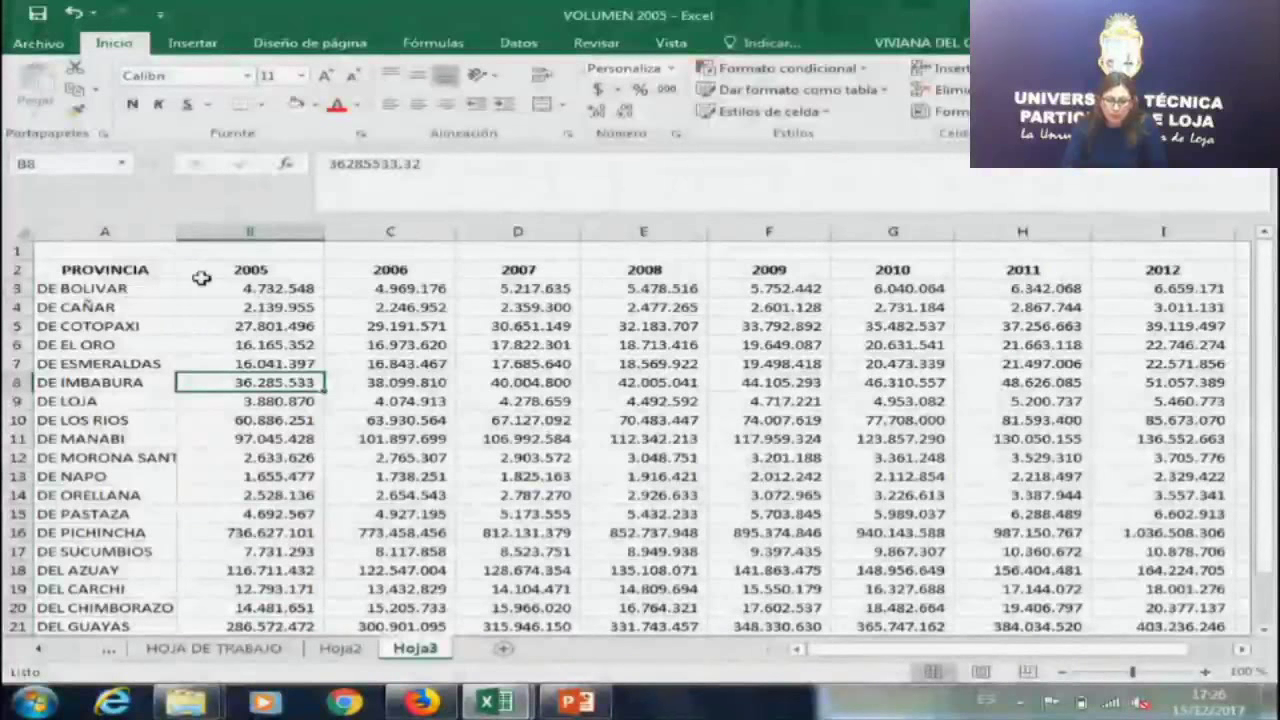
# Insert a 2-D clustered column chart of the provinces' yearly amounts without the header and total rows, then widen and reposition it.
pyautogui.moveTo(141, 287); pyautogui.dragTo(1055, 575)
pyautogui.moveTo(1005, 652); pyautogui.dragTo(870, 655)
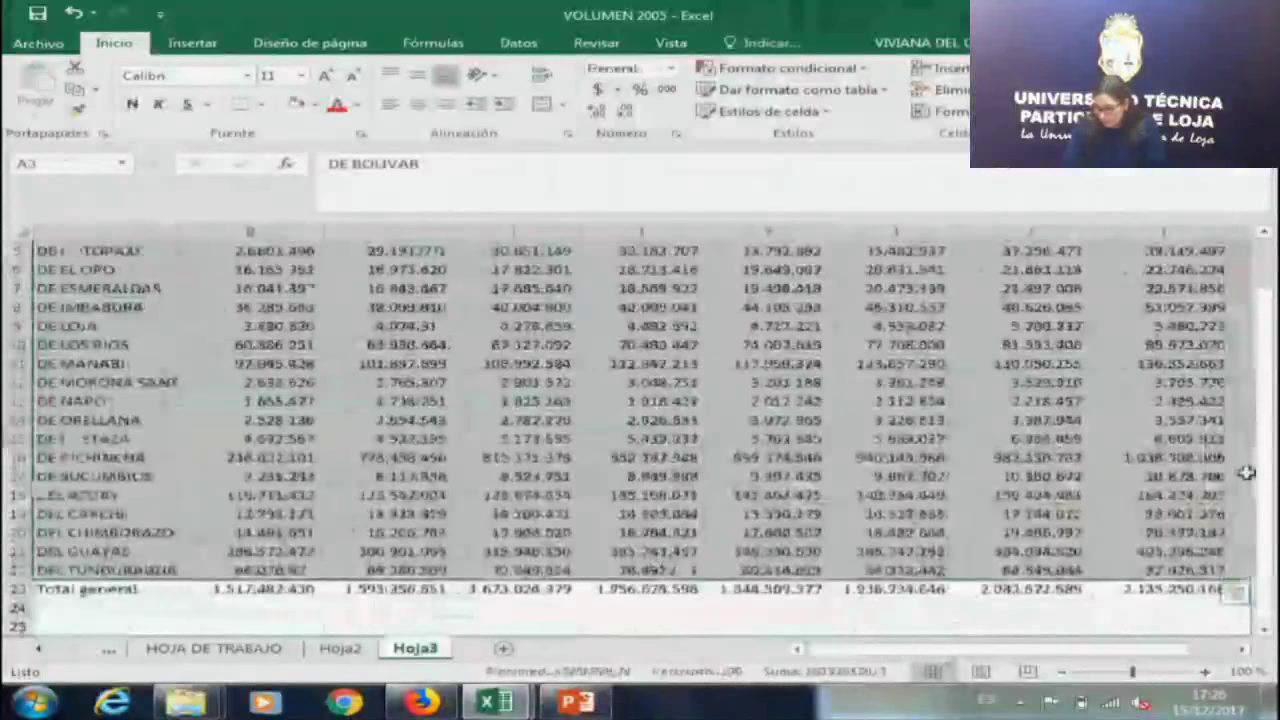
pyautogui.scroll(2, 1272, 480)
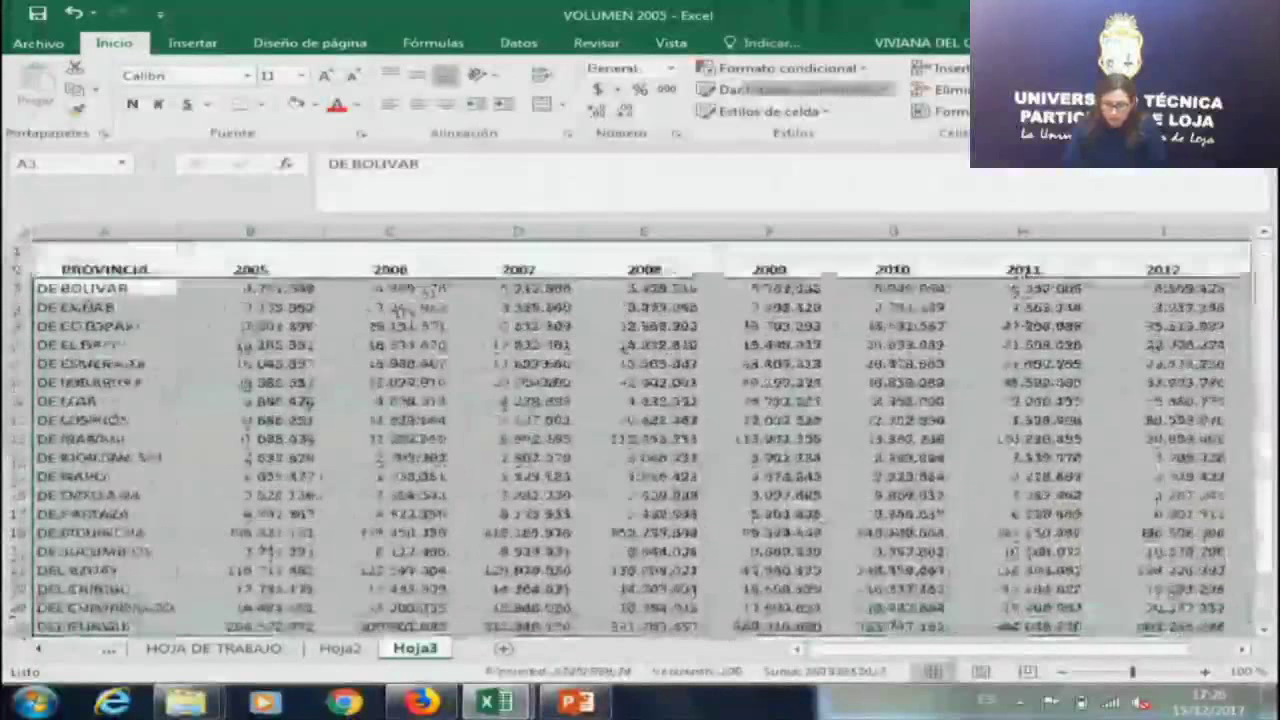
pyautogui.click(190, 42)
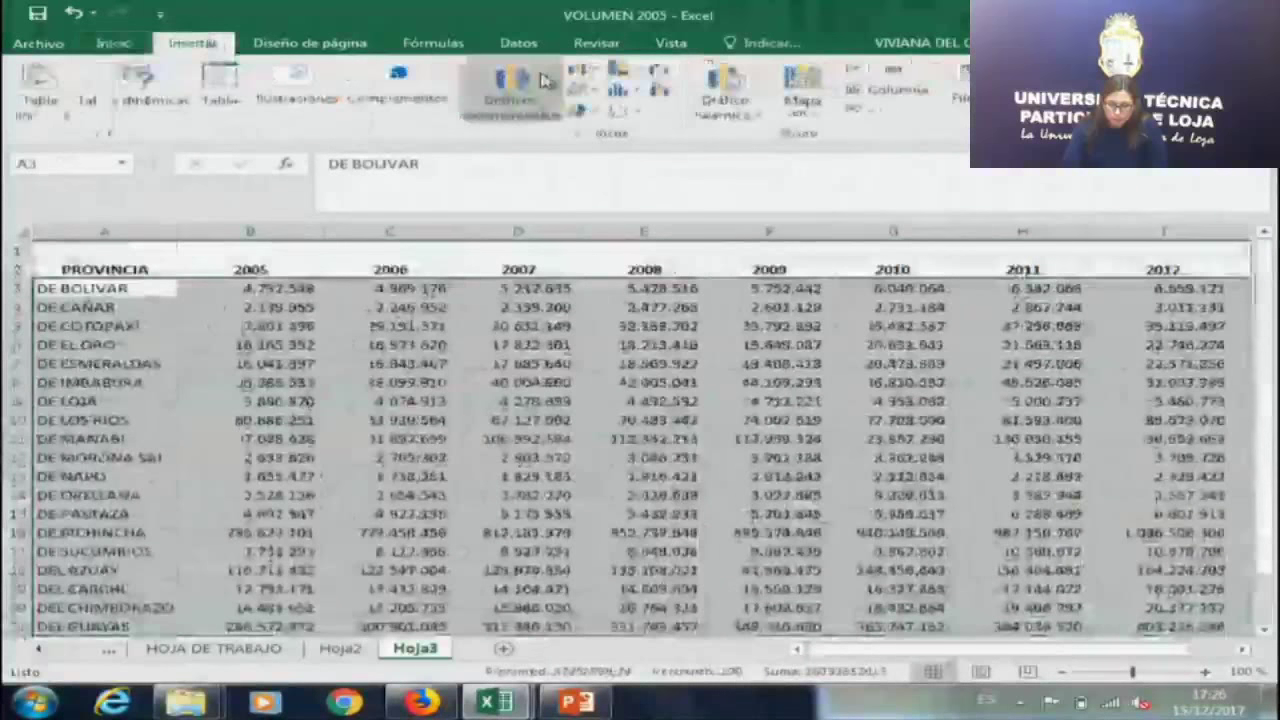
pyautogui.click(595, 72)
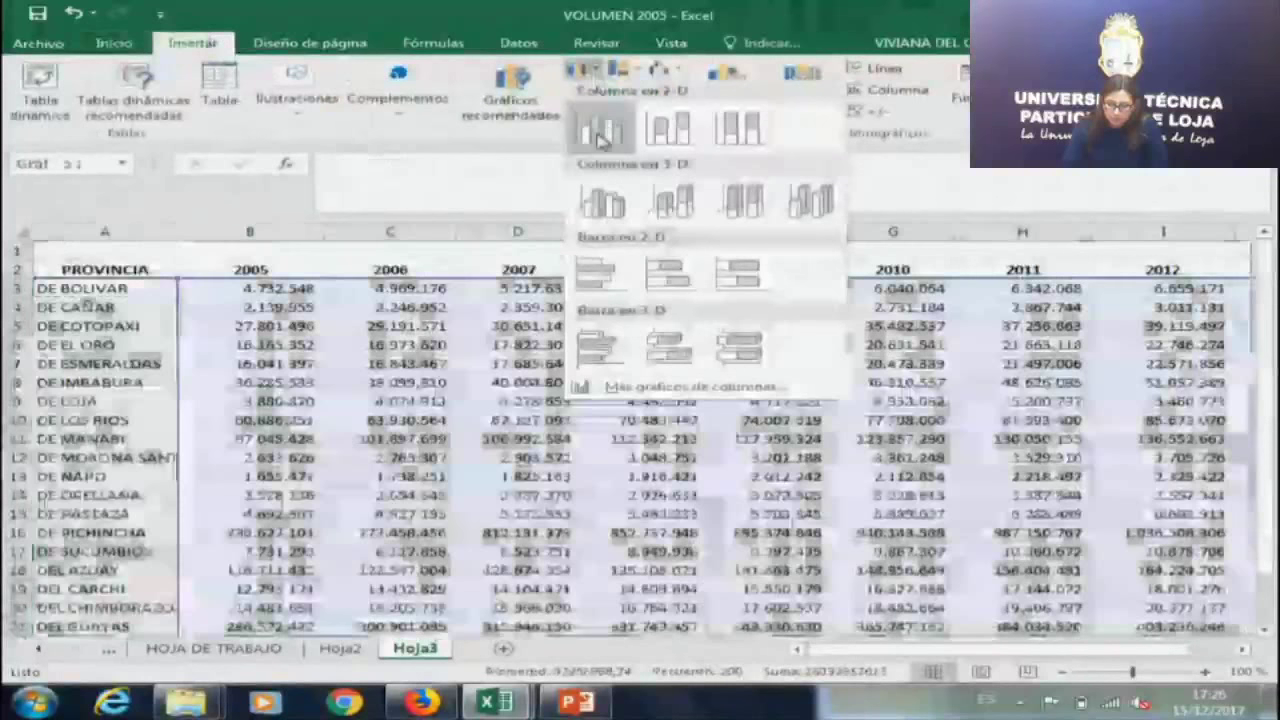
pyautogui.click(600, 125)
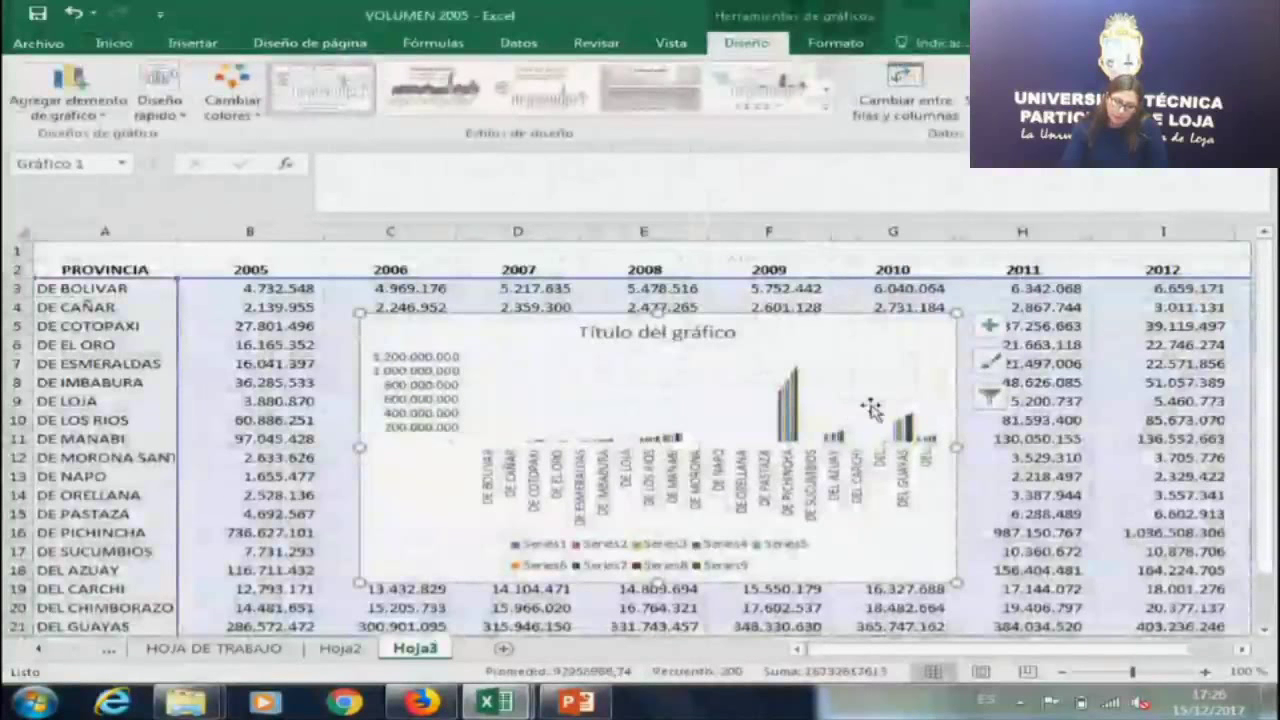
pyautogui.moveTo(978, 582); pyautogui.dragTo(1203, 580)
pyautogui.moveTo(858, 327); pyautogui.dragTo(737, 312)
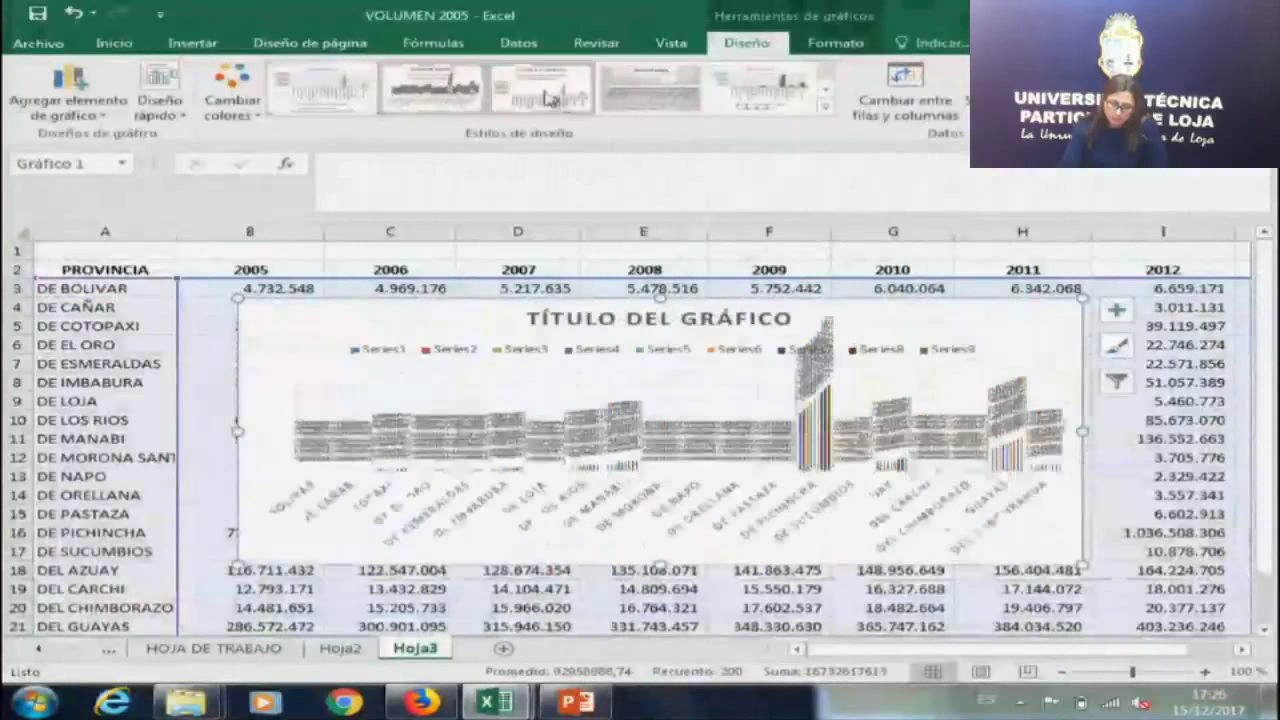
# Try several chart styles on the column chart, including the dark one, and apply a light style with data labels.
pyautogui.click(556, 96)
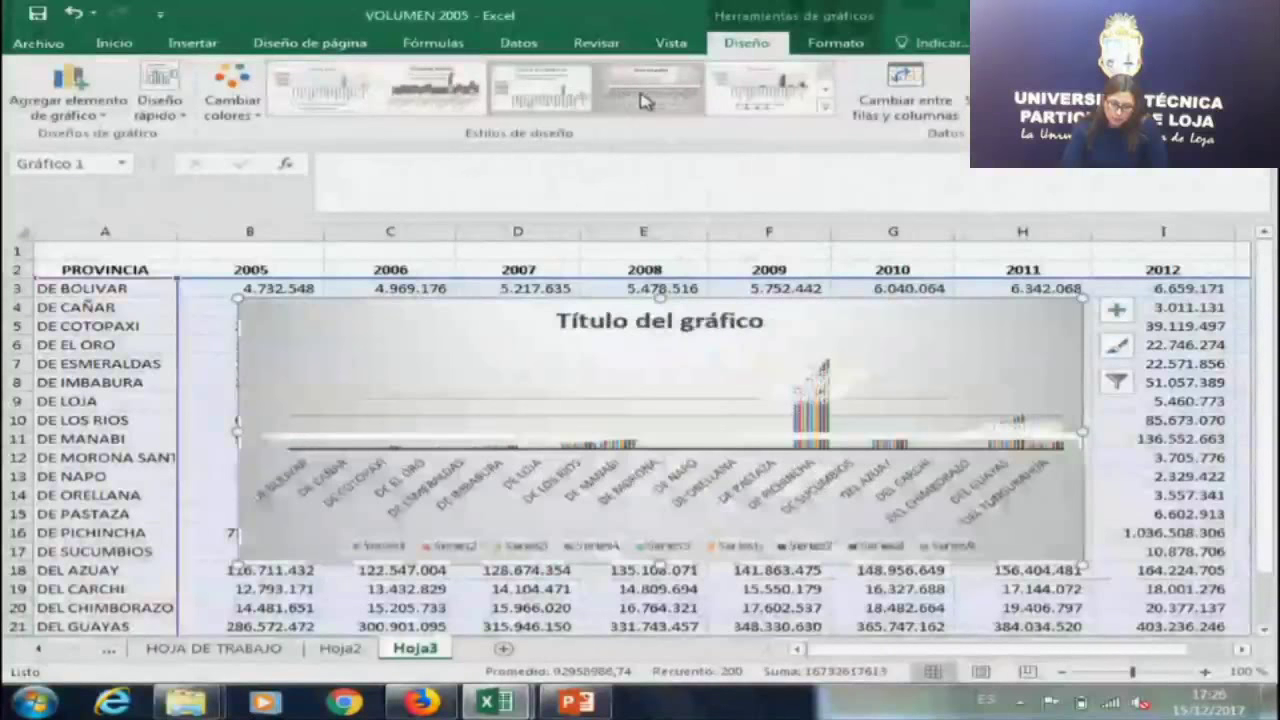
pyautogui.click(826, 107)
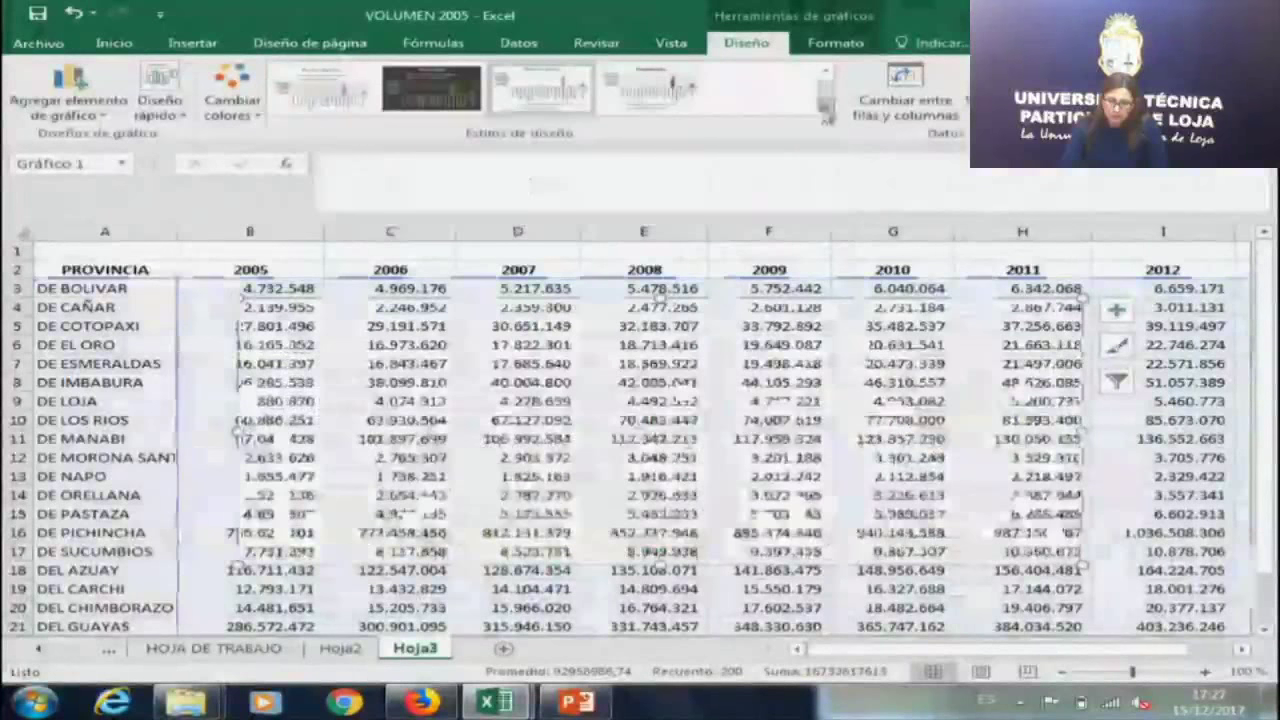
pyautogui.click(431, 192)
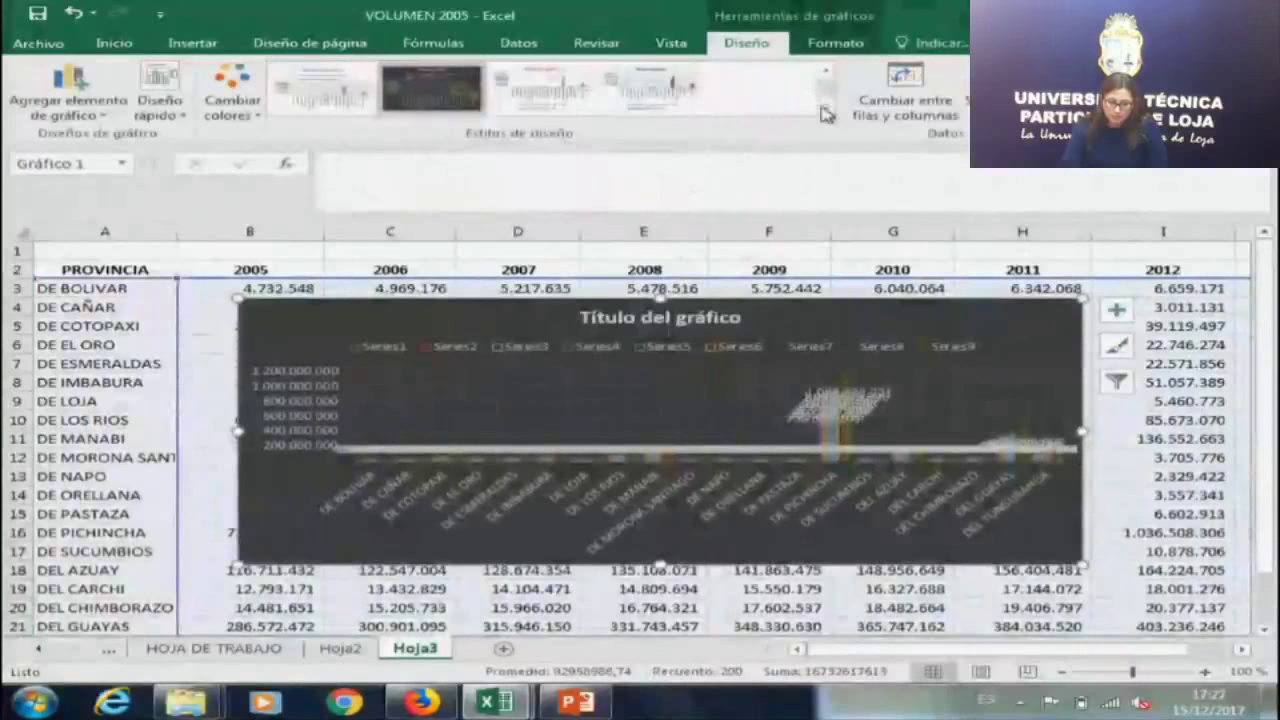
pyautogui.click(827, 106)
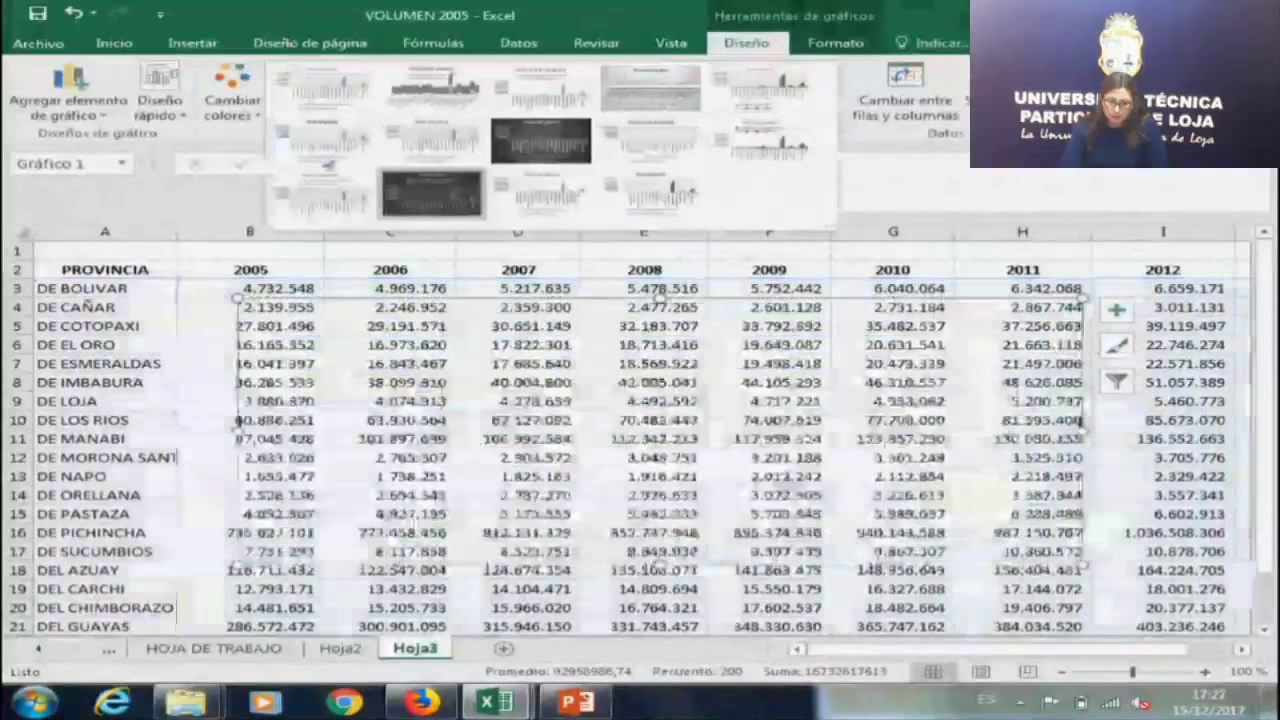
pyautogui.click(590, 88)
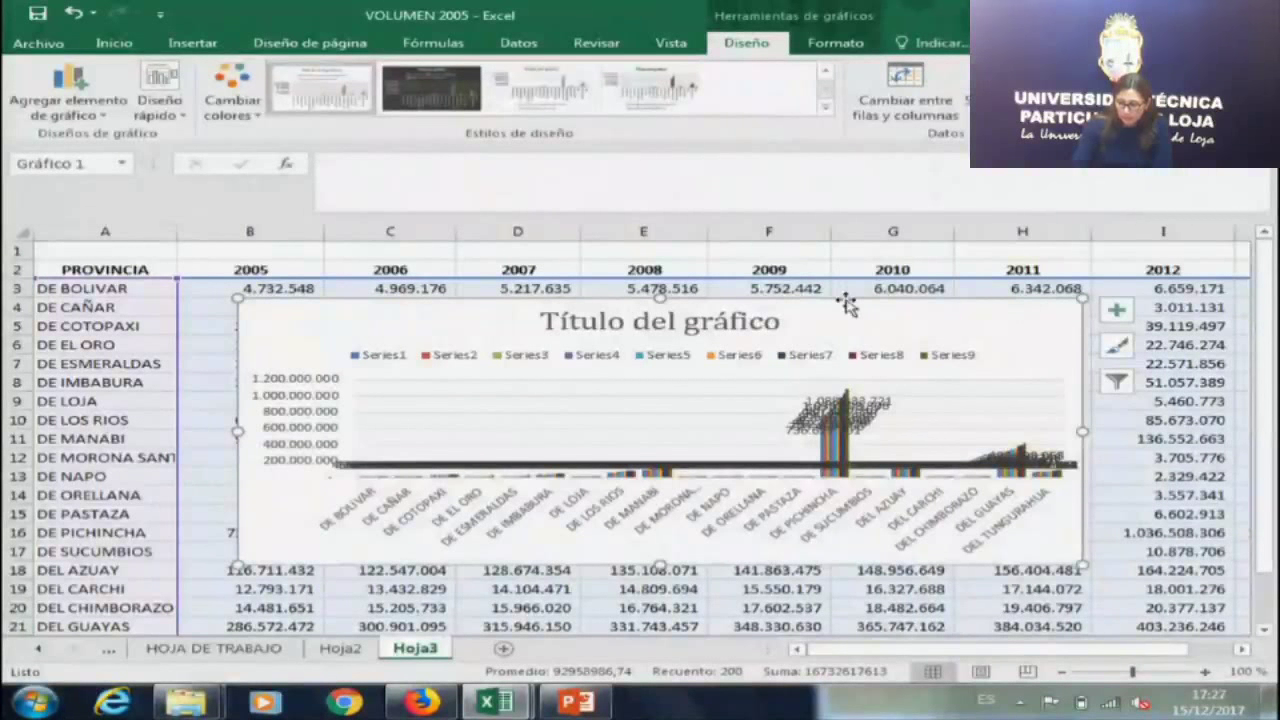
# Delete the column chart from Hoja3 and switch to Hoja2 to consult the planned tables.
pyautogui.moveTo(845, 303); pyautogui.dragTo(845, 299)
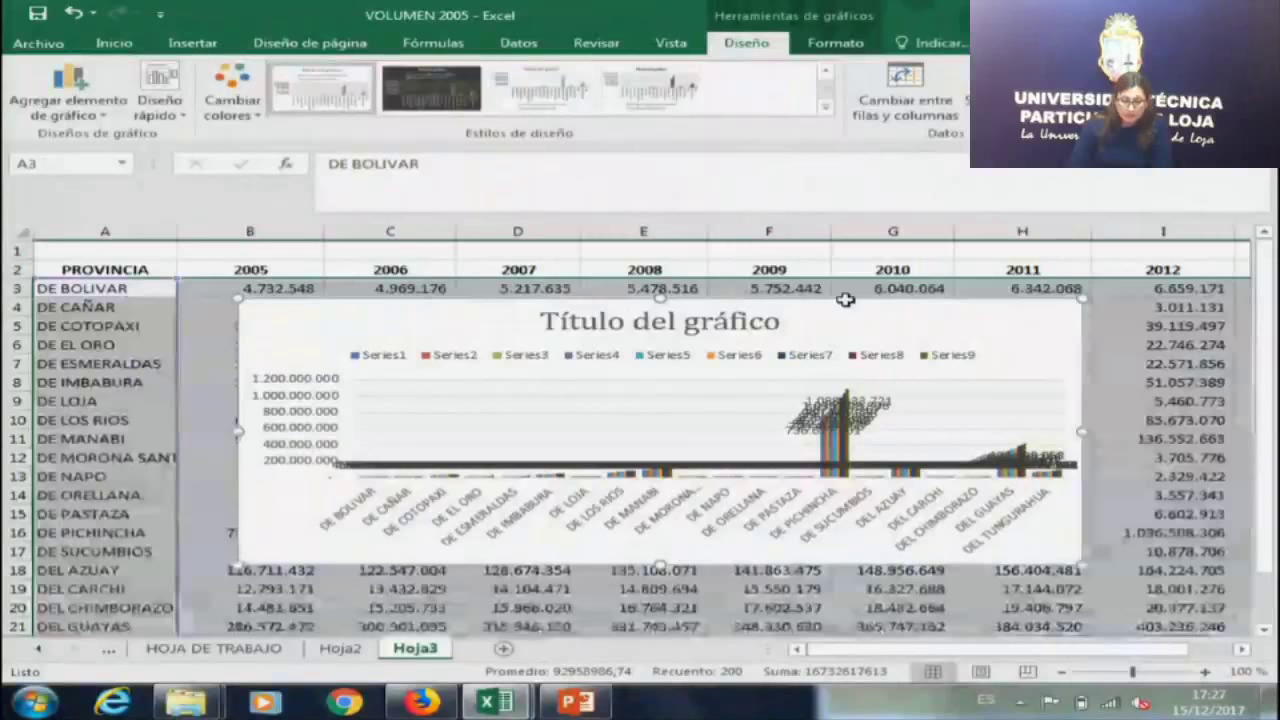
pyautogui.press('Delete')
pyautogui.click(240, 290)
pyautogui.hotkey('ctrl', 'pageup')
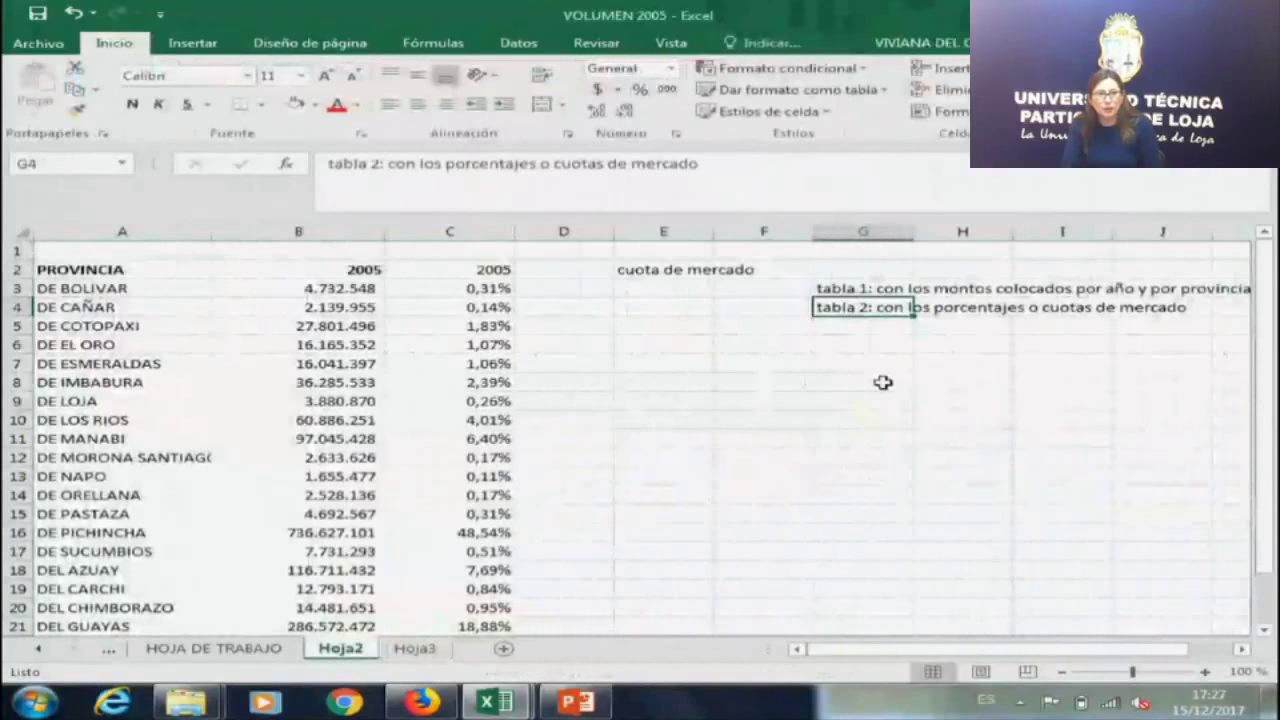
# In Hoja3, insert a blank column after each of the 2005, 2006, 2007 and 2008 columns.
pyautogui.click(415, 649)
pyautogui.click(390, 231)
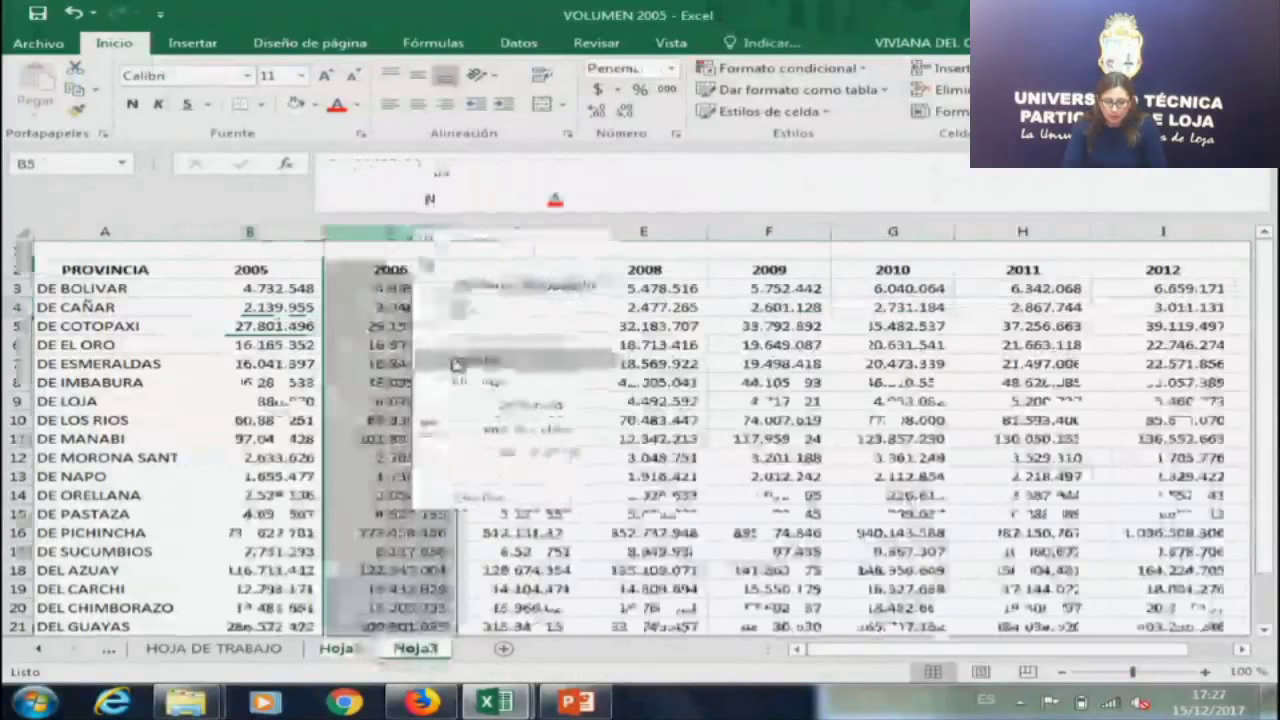
pyautogui.hotkey('ctrl', '+')
pyautogui.rightClick(668, 231)
pyautogui.press('Escape')
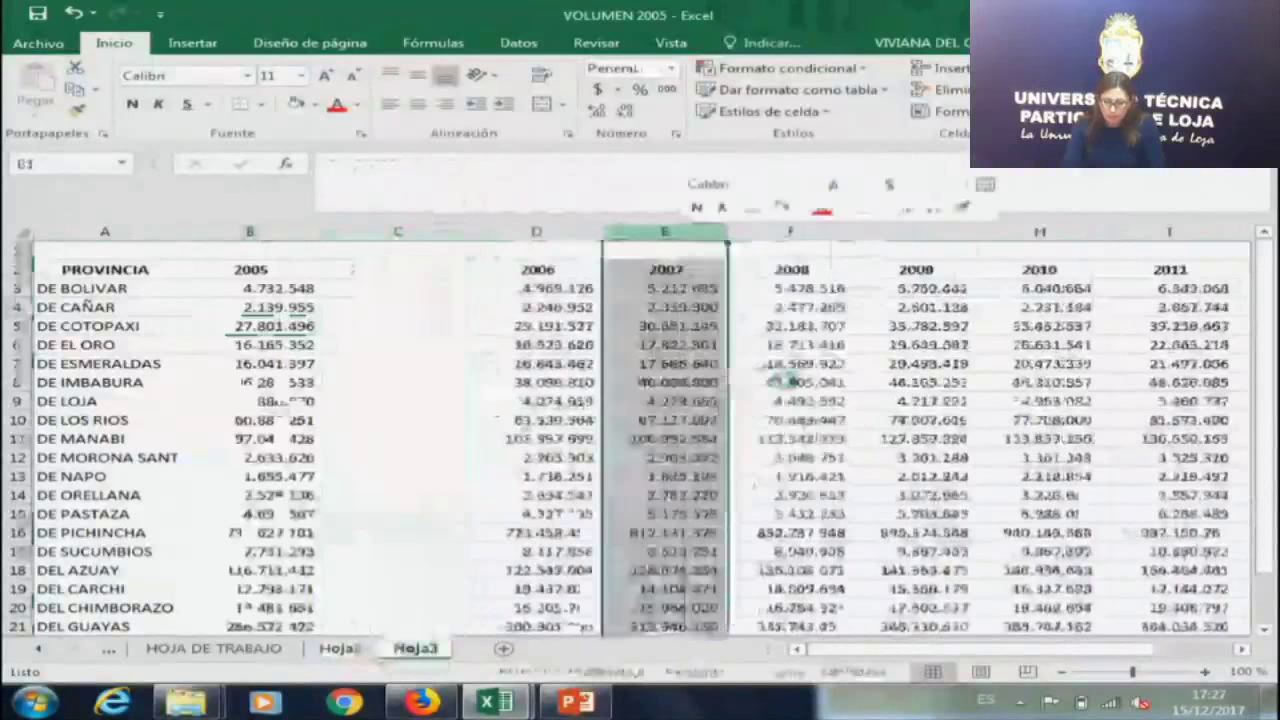
pyautogui.hotkey('ctrl', '+')
pyautogui.rightClick(920, 231)
pyautogui.click(1103, 371)
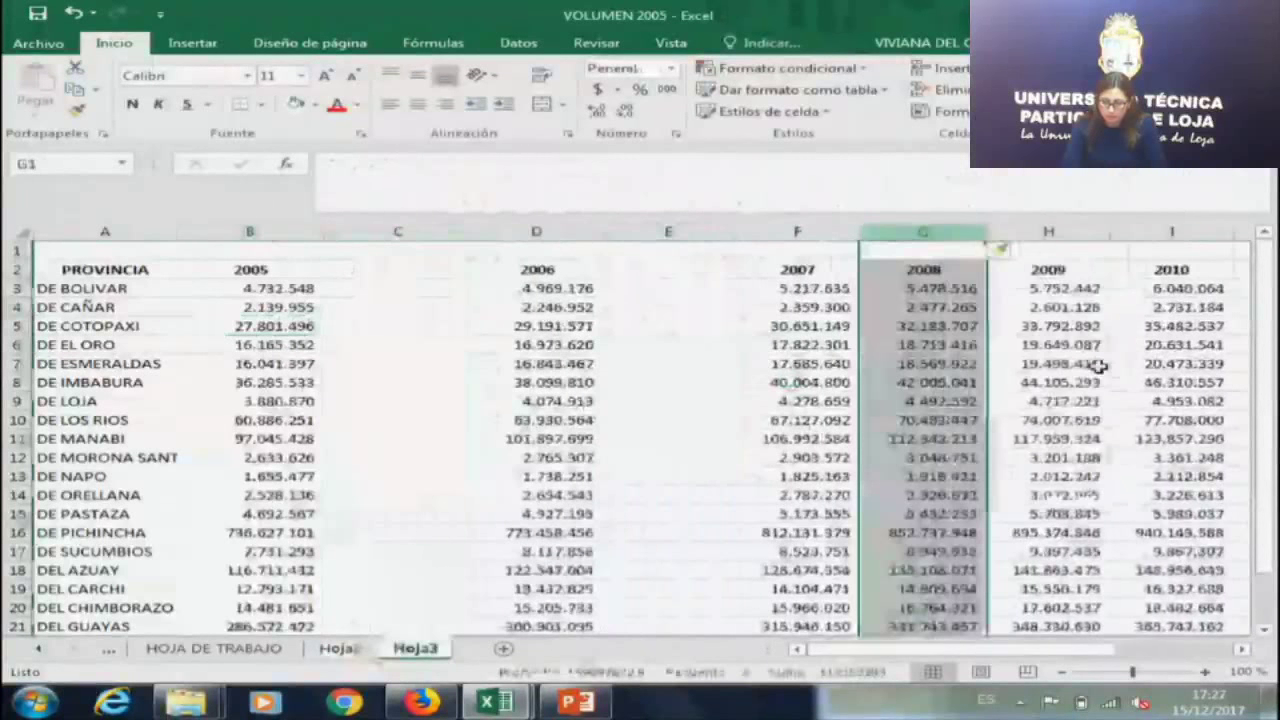
pyautogui.rightClick(1163, 231)
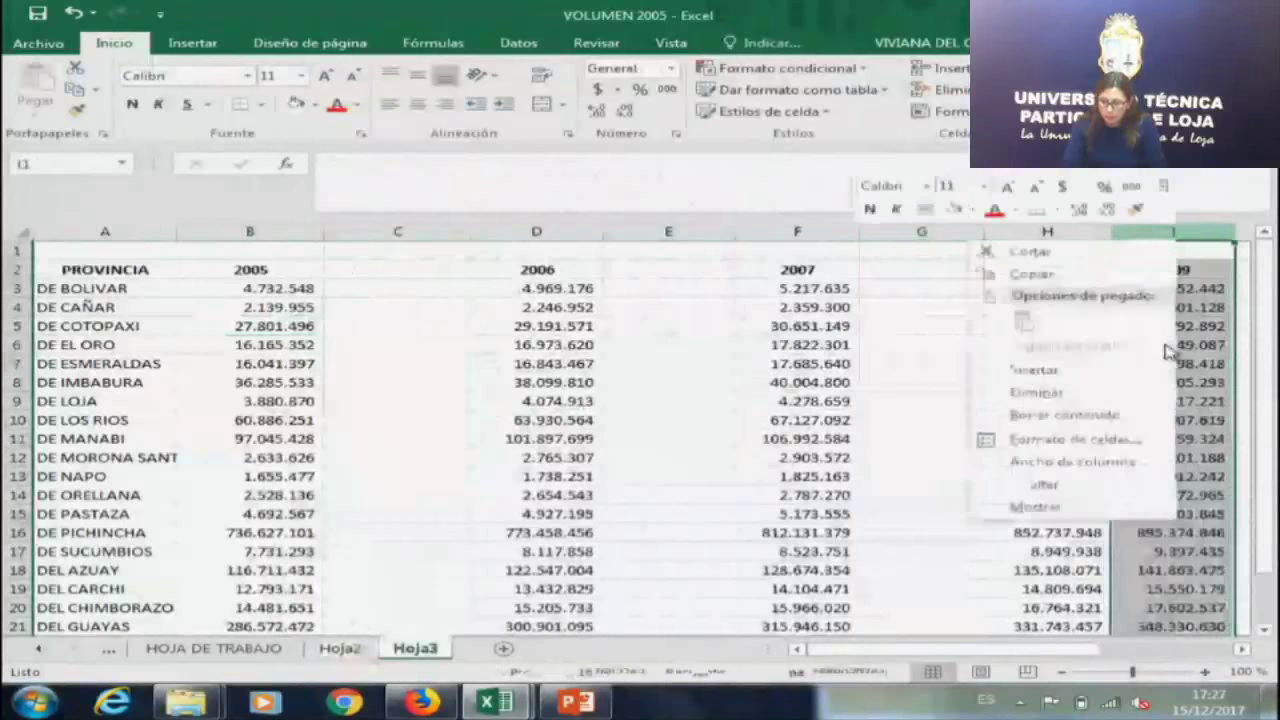
pyautogui.click(1120, 371)
pyautogui.moveTo(530, 330); pyautogui.dragTo(536, 270)
# Enter the heading % in C2, E2, G2 and I2 above the blank columns.
pyautogui.click(421, 274)
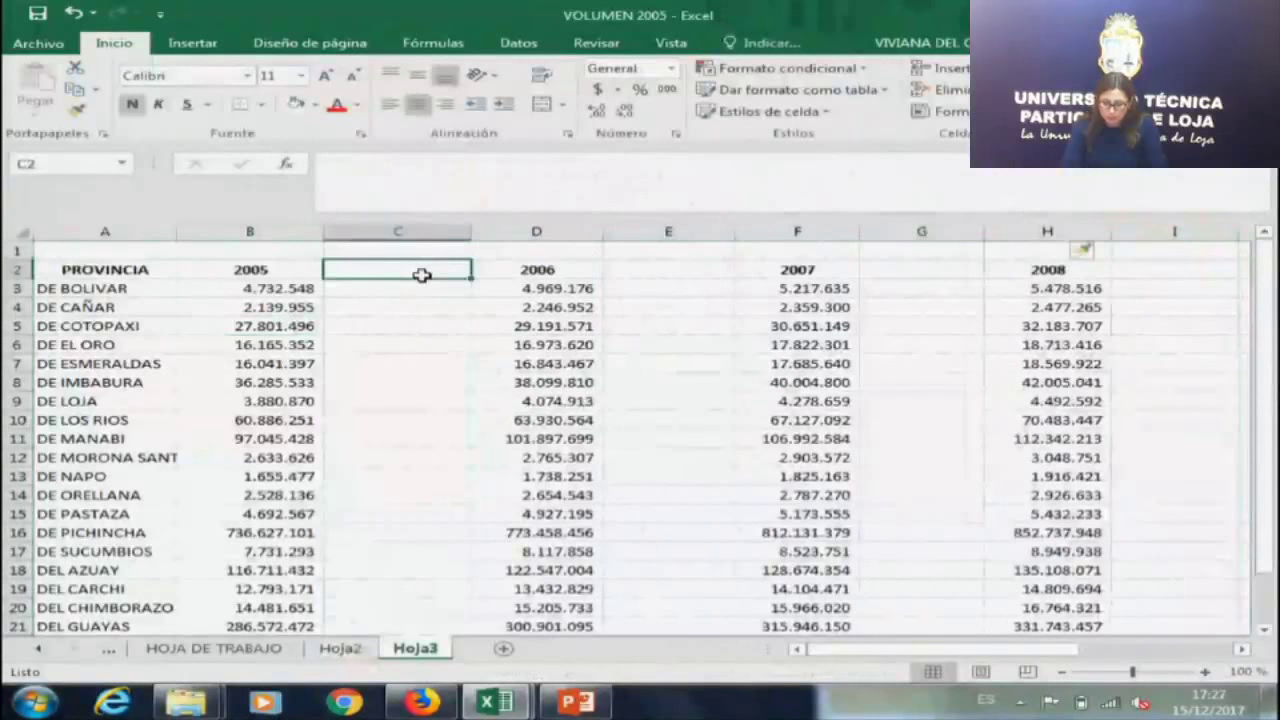
pyautogui.write('%')
pyautogui.press('Tab')
pyautogui.press('Tab')
pyautogui.write('%')
pyautogui.press('Tab')
pyautogui.press('Tab')
pyautogui.write('%')
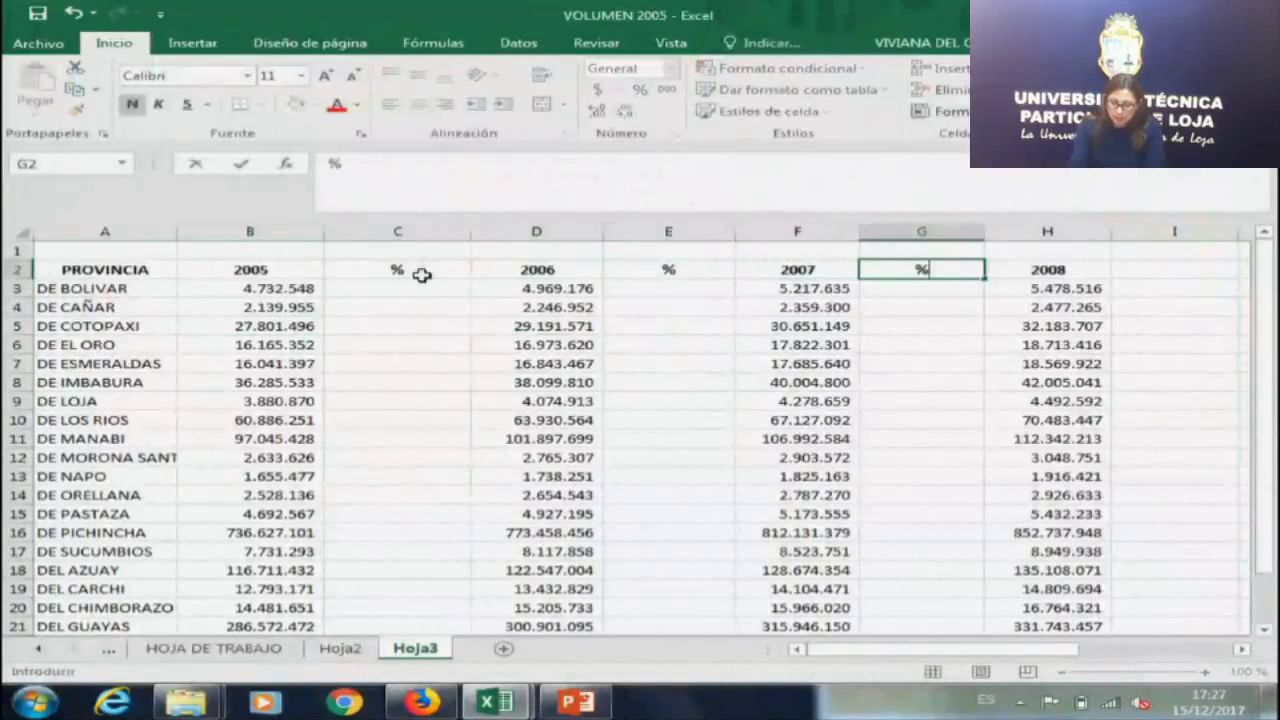
pyautogui.press('Tab')
pyautogui.press('Tab')
pyautogui.write('&')
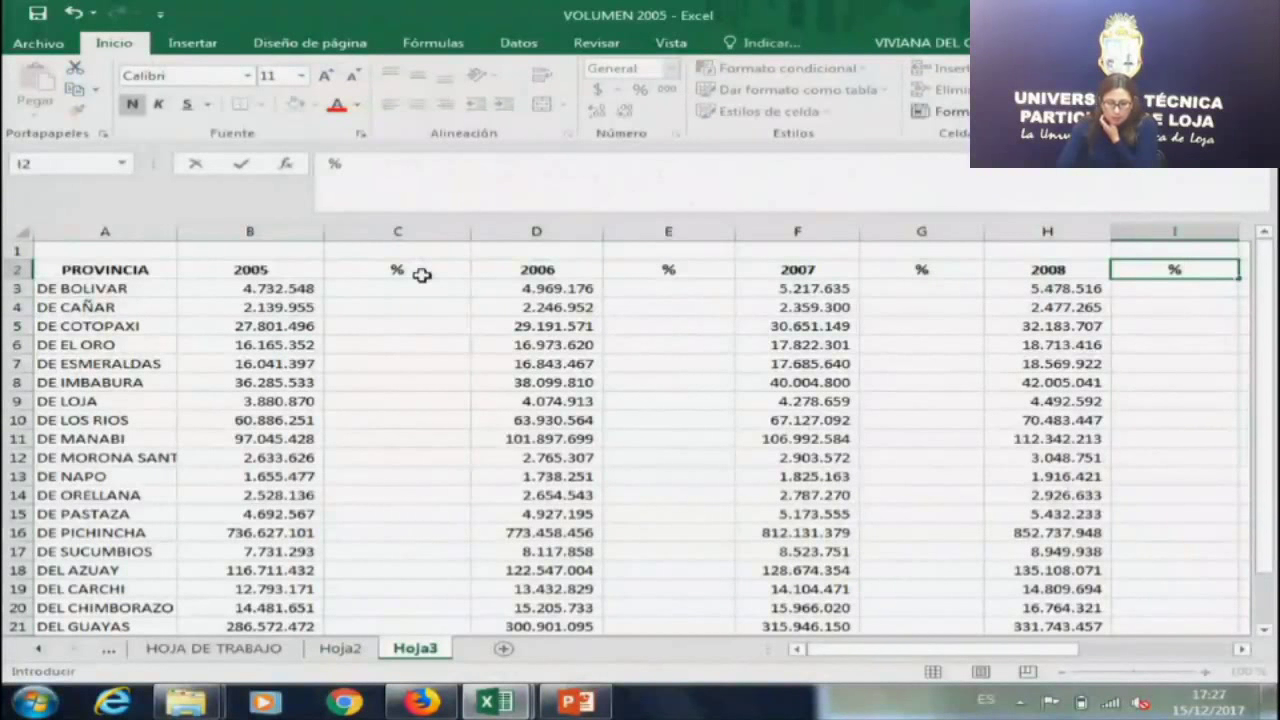
pyautogui.press('Tab')
pyautogui.press('Home')
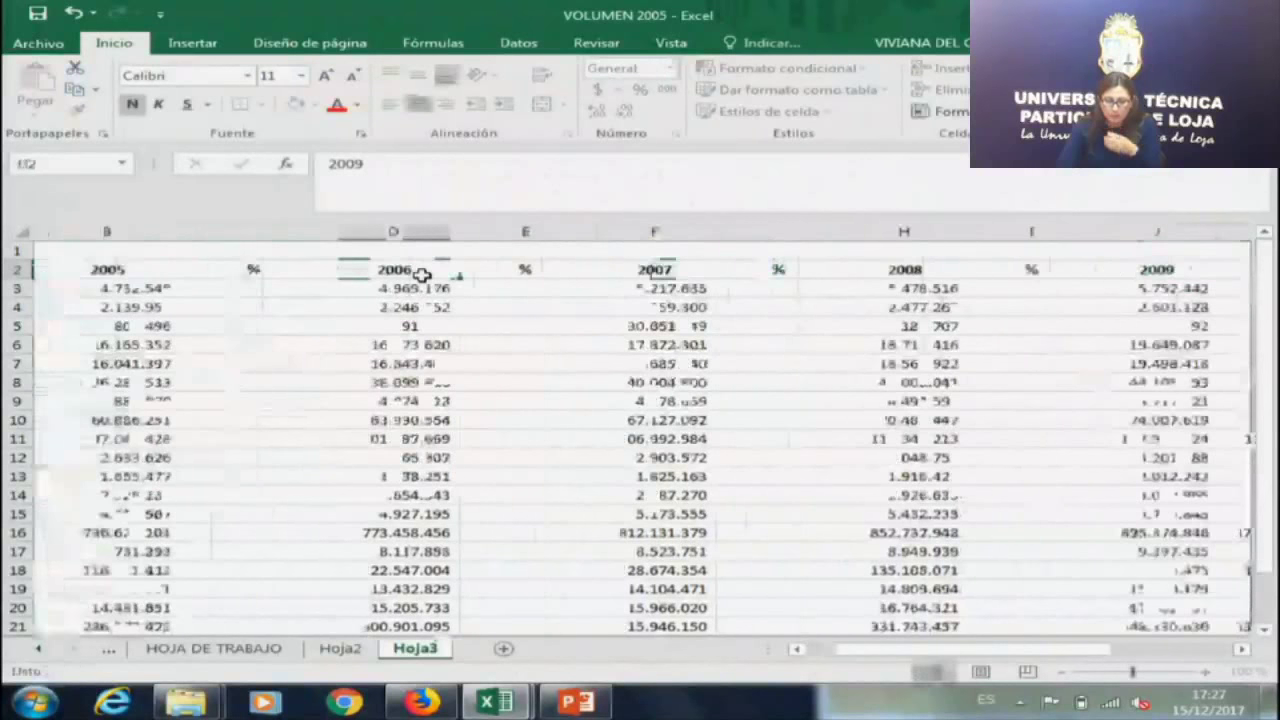
# Enter the 2005 market share formula =B3/$B$23 in cell C3.
pyautogui.click(421, 277)
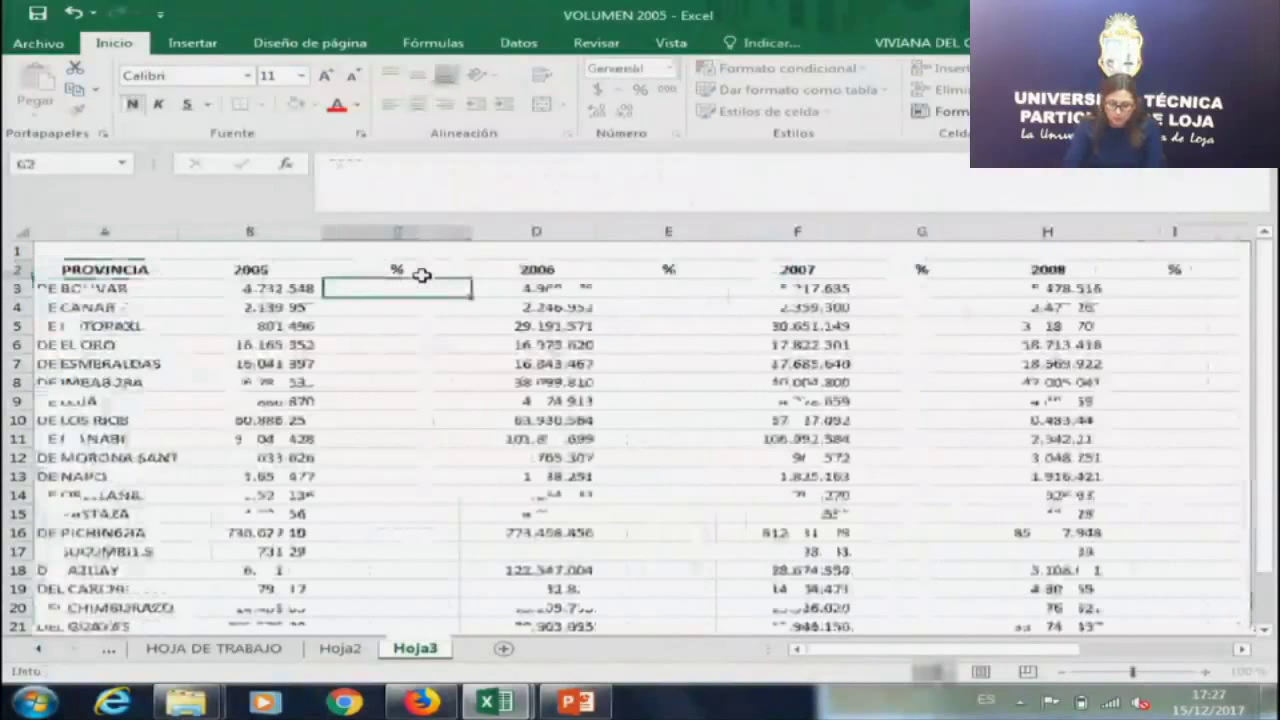
pyautogui.write('=B3/')
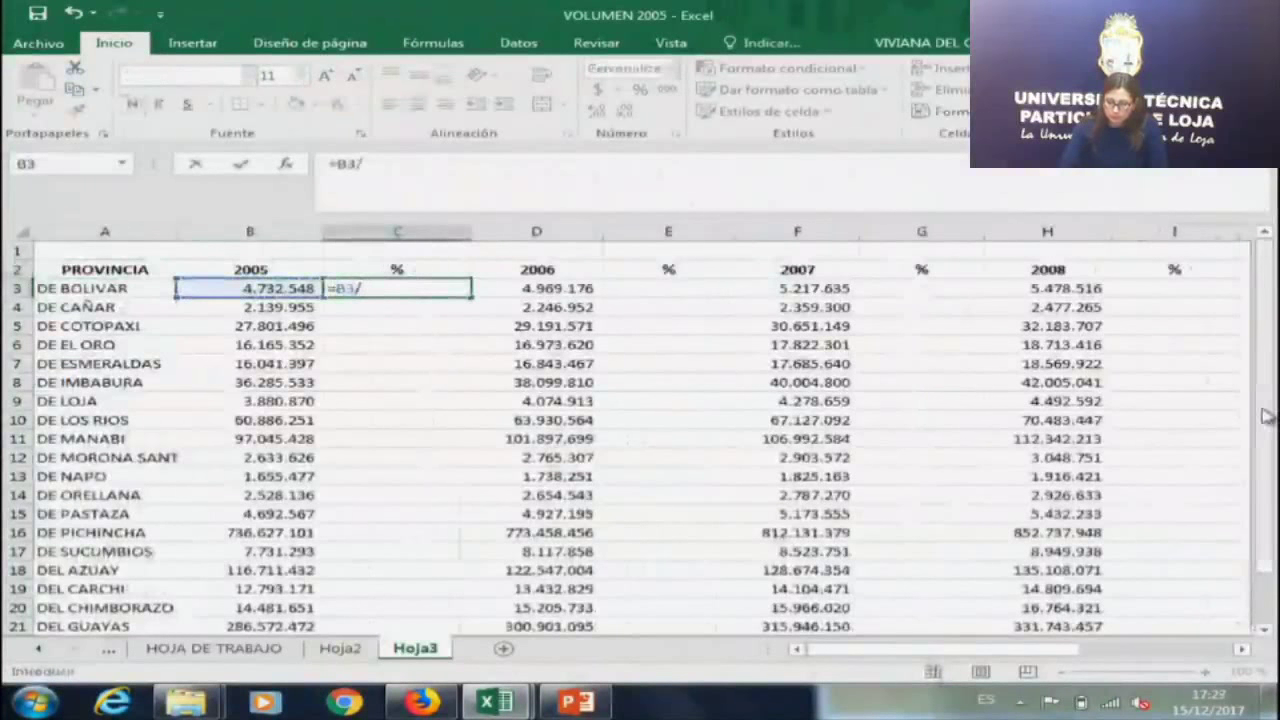
pyautogui.scroll(-1, 222, 607)
pyautogui.click(222, 607)
pyautogui.press('F4')
pyautogui.hotkey('ctrl', 'Return')
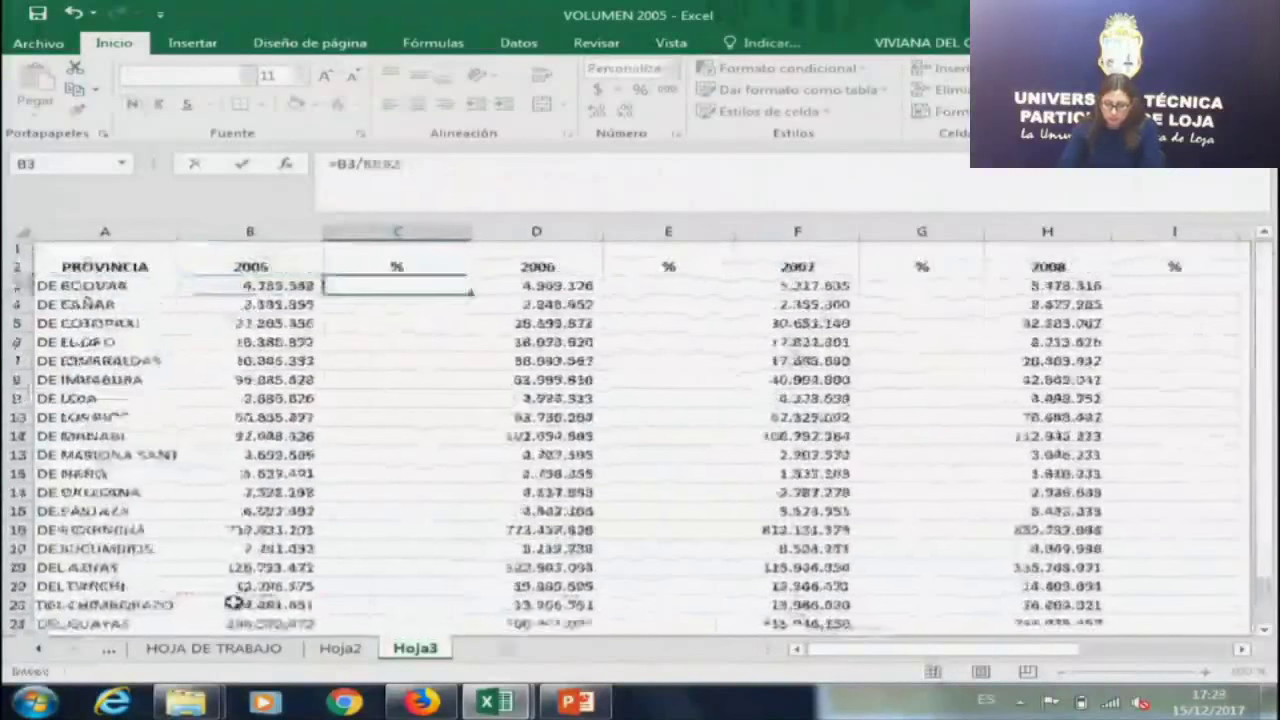
# Fill the 2005 share formula down for all provinces and format the results as percentages with two decimals.
pyautogui.doubleClick(469, 296)
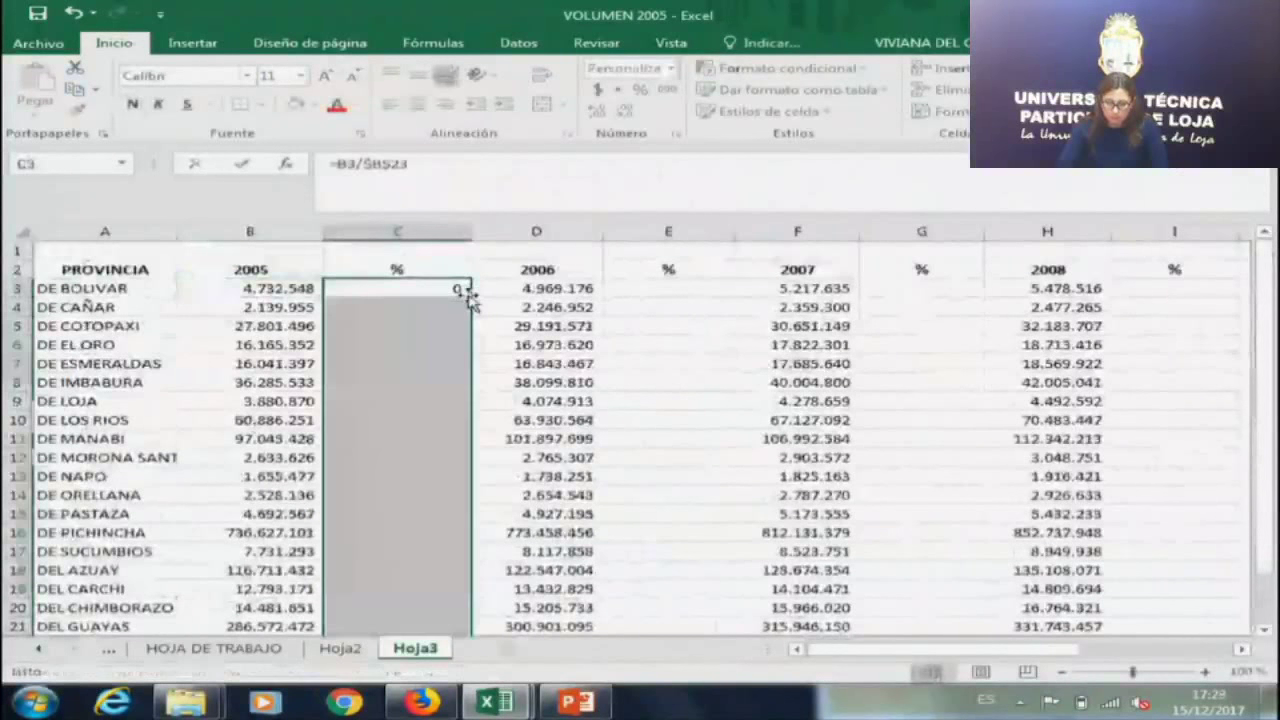
pyautogui.click(640, 89)
pyautogui.click(598, 111)
pyautogui.click(598, 111)
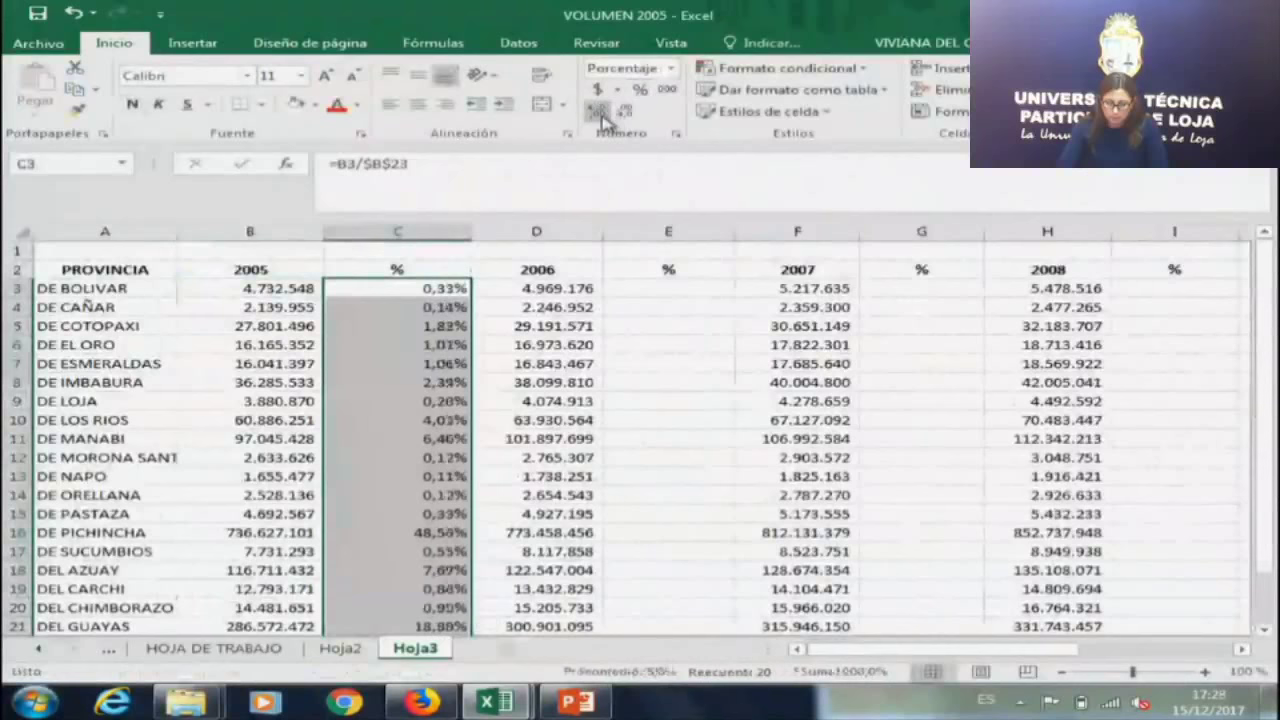
# Enter the 2006 market share formula =D3/$D$23 in cell E3.
pyautogui.click(645, 289)
pyautogui.write('=')
pyautogui.press('Left')
pyautogui.write('/')
pyautogui.moveTo(1276, 270); pyautogui.dragTo(1274, 500)
pyautogui.click(536, 607)
pyautogui.press('F4')
pyautogui.press('Return')
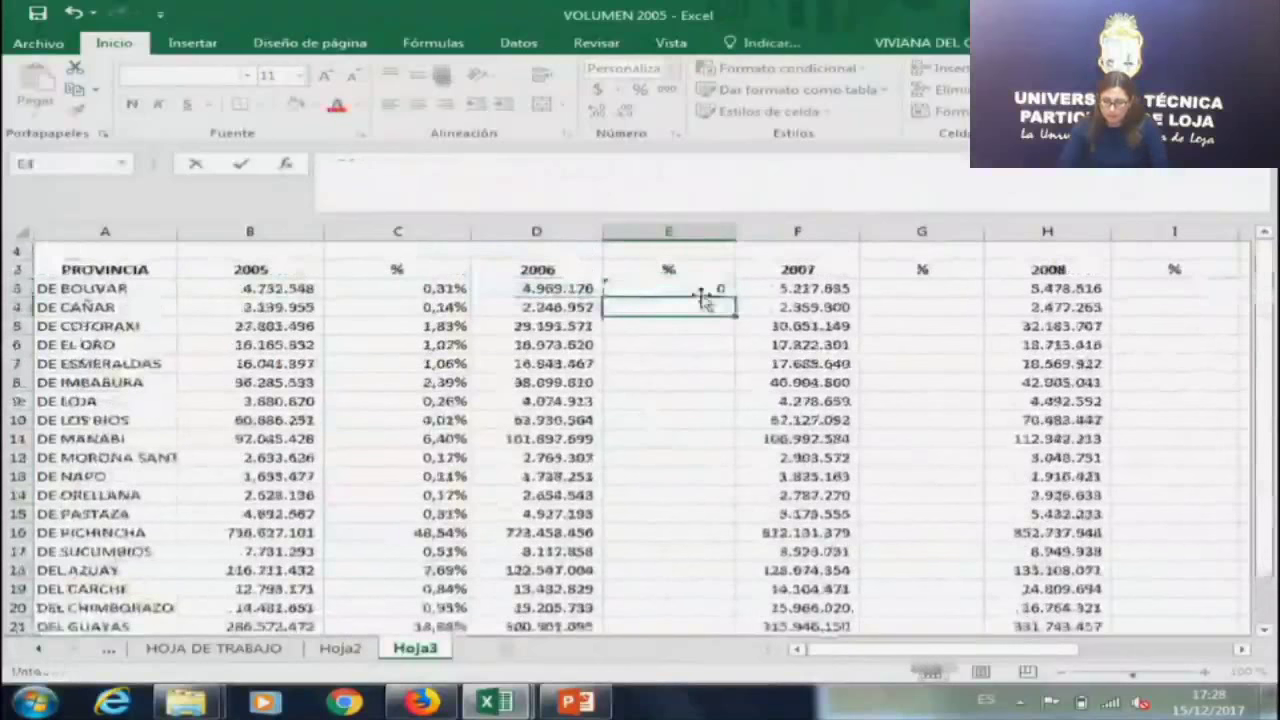
# Fill the 2006 share formula down for all provinces and format the results as percentages with two decimals.
pyautogui.click(724, 289)
pyautogui.doubleClick(735, 296)
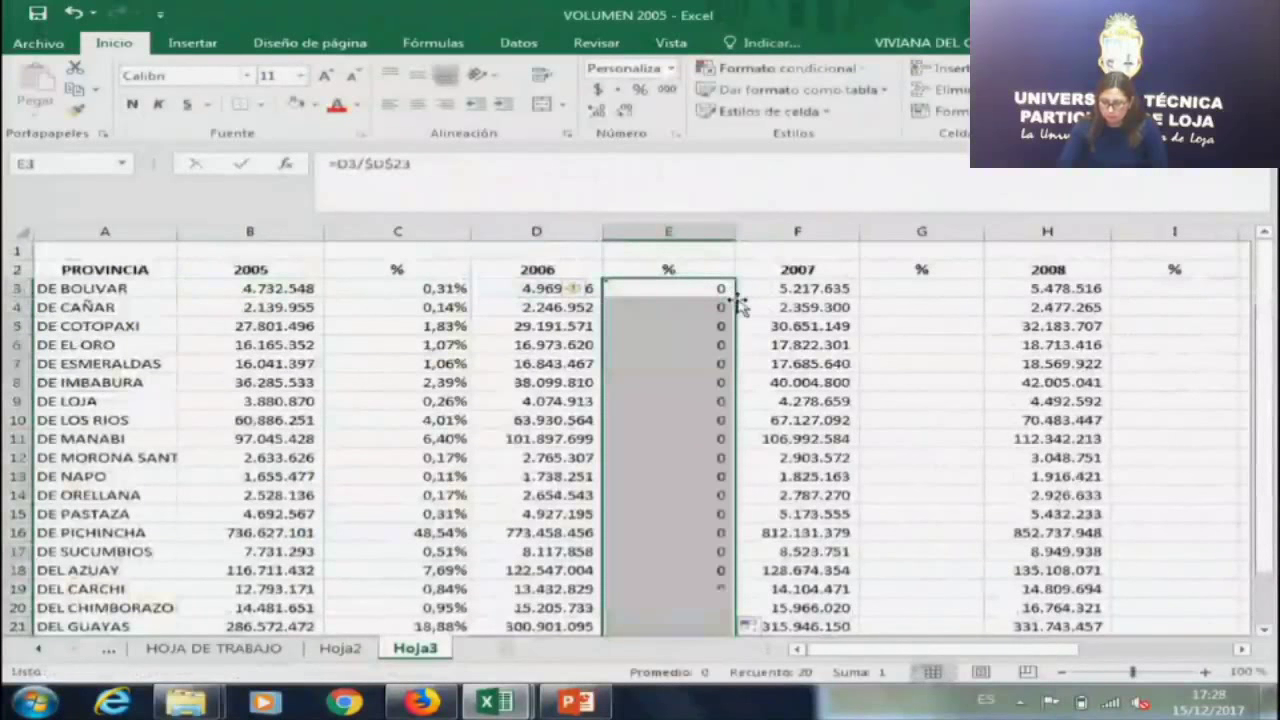
pyautogui.click(652, 93)
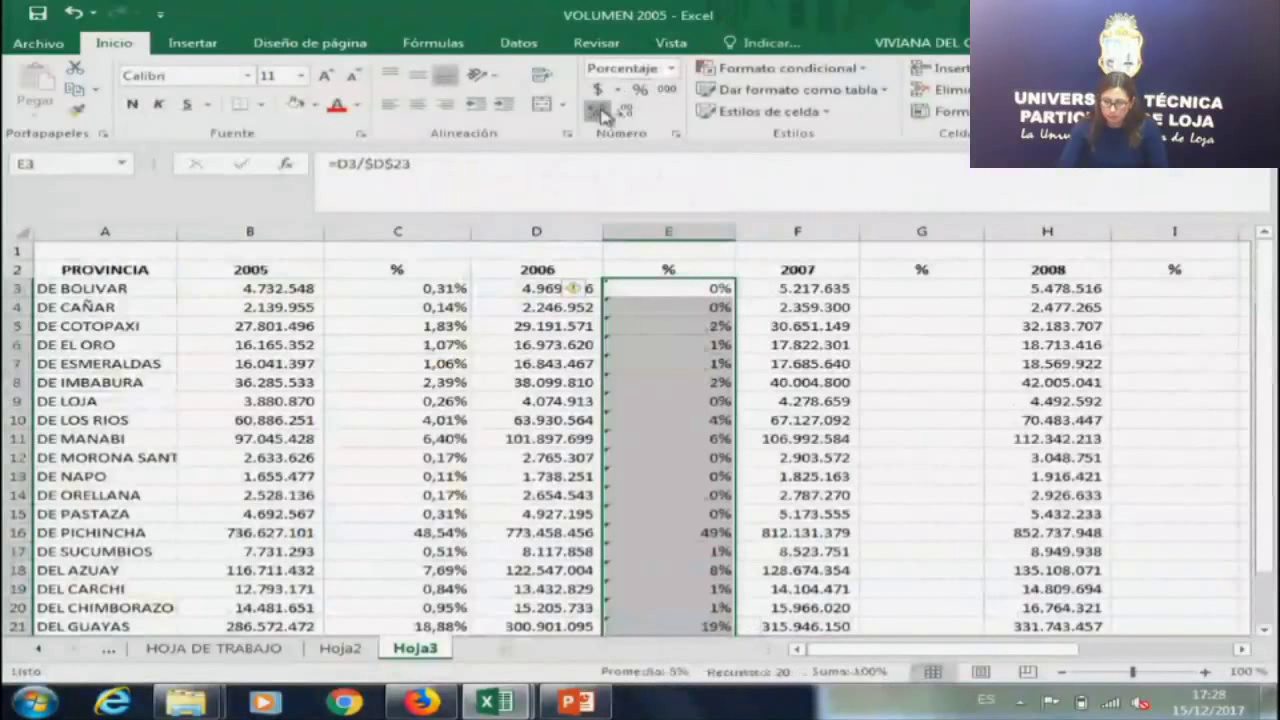
pyautogui.click(598, 111)
pyautogui.click(598, 111)
# Enter the 2007 market share formula =F3/$F$23 in cell G3.
pyautogui.click(929, 285)
pyautogui.write('=')
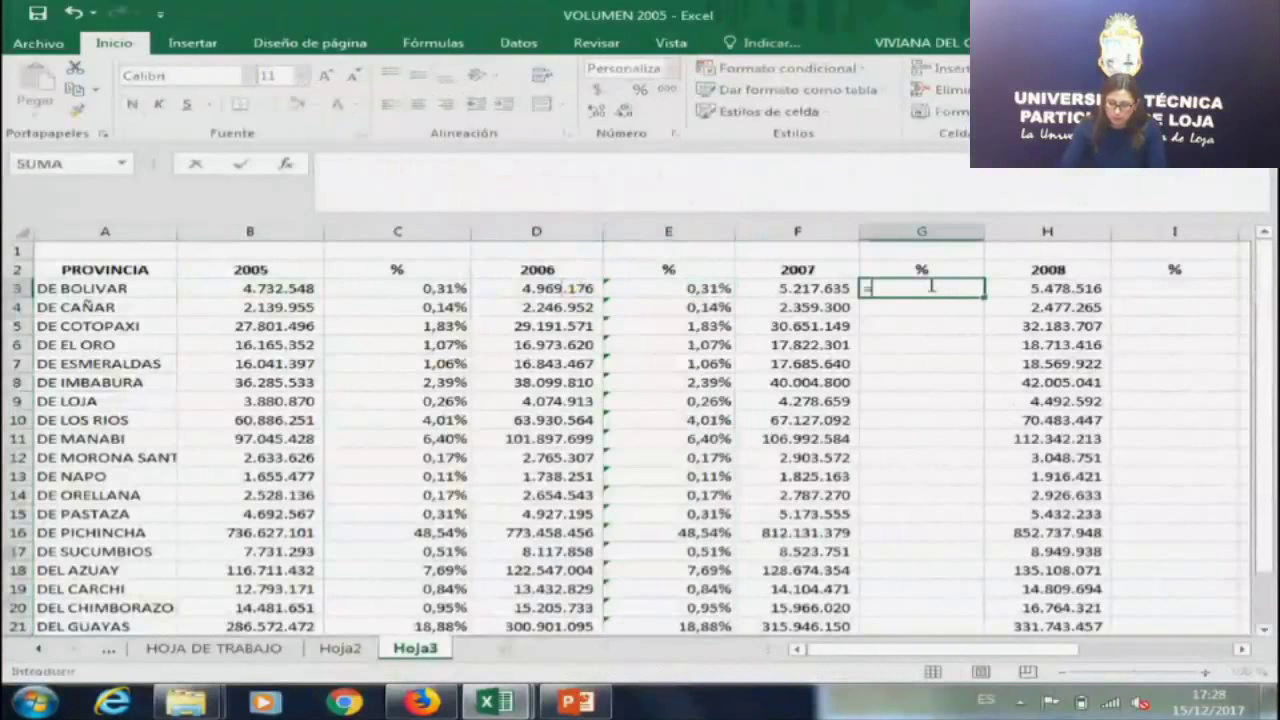
pyautogui.press('Left')
pyautogui.write('/')
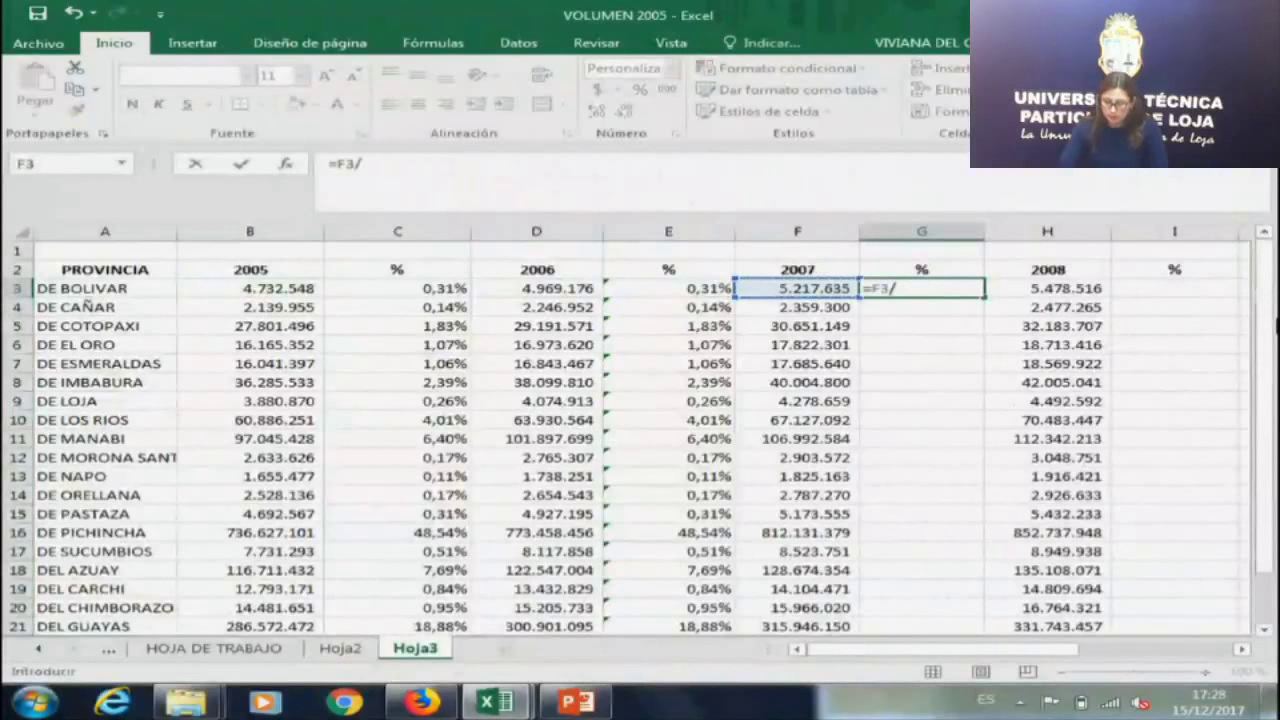
pyautogui.moveTo(1276, 325); pyautogui.dragTo(1274, 423)
pyautogui.click(797, 628)
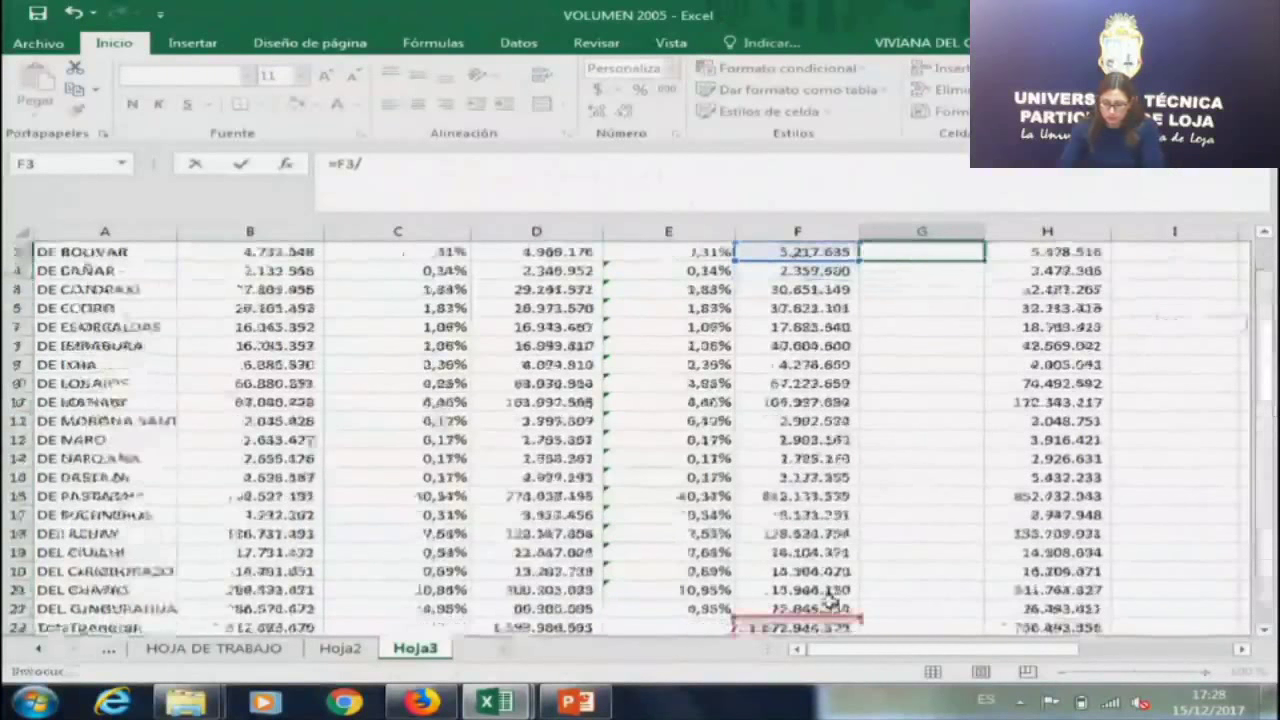
pyautogui.press('F4')
pyautogui.press('Return')
# Fill the 2007 share formula down for all provinces and format the results as percentages with two decimals.
pyautogui.click(921, 287)
pyautogui.doubleClick(985, 298)
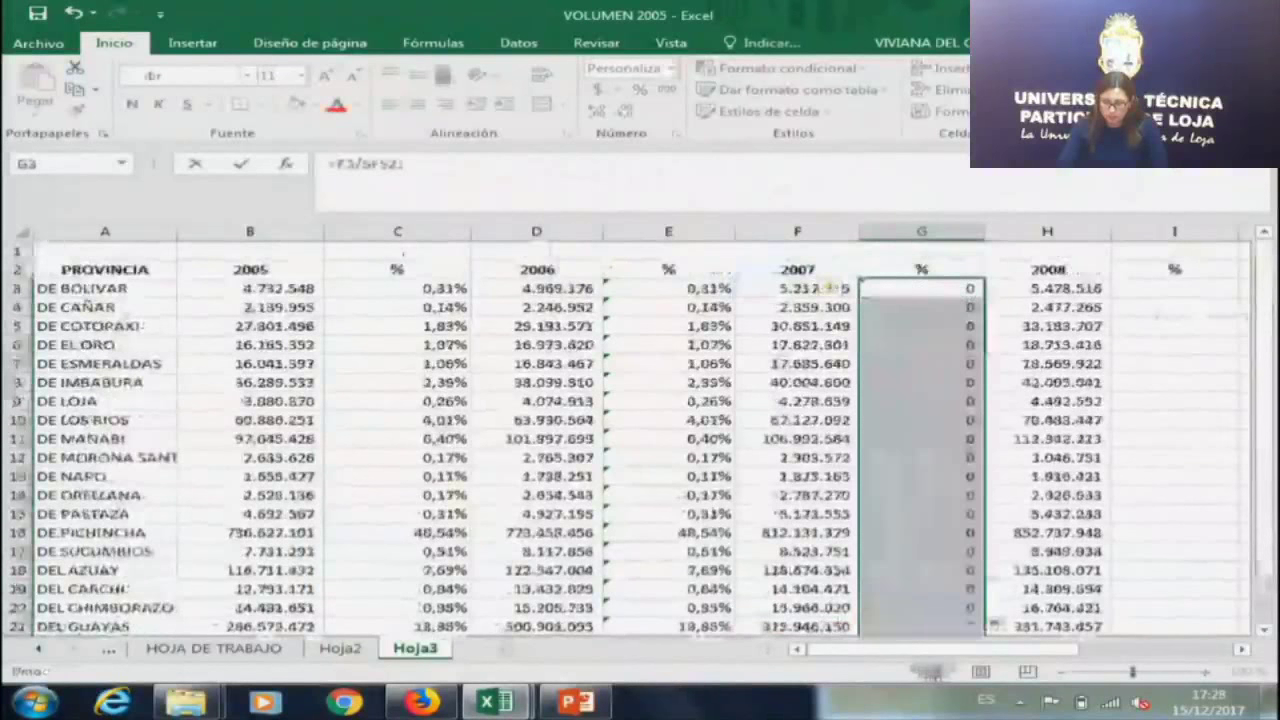
pyautogui.click(639, 89)
pyautogui.click(593, 113)
pyautogui.click(593, 113)
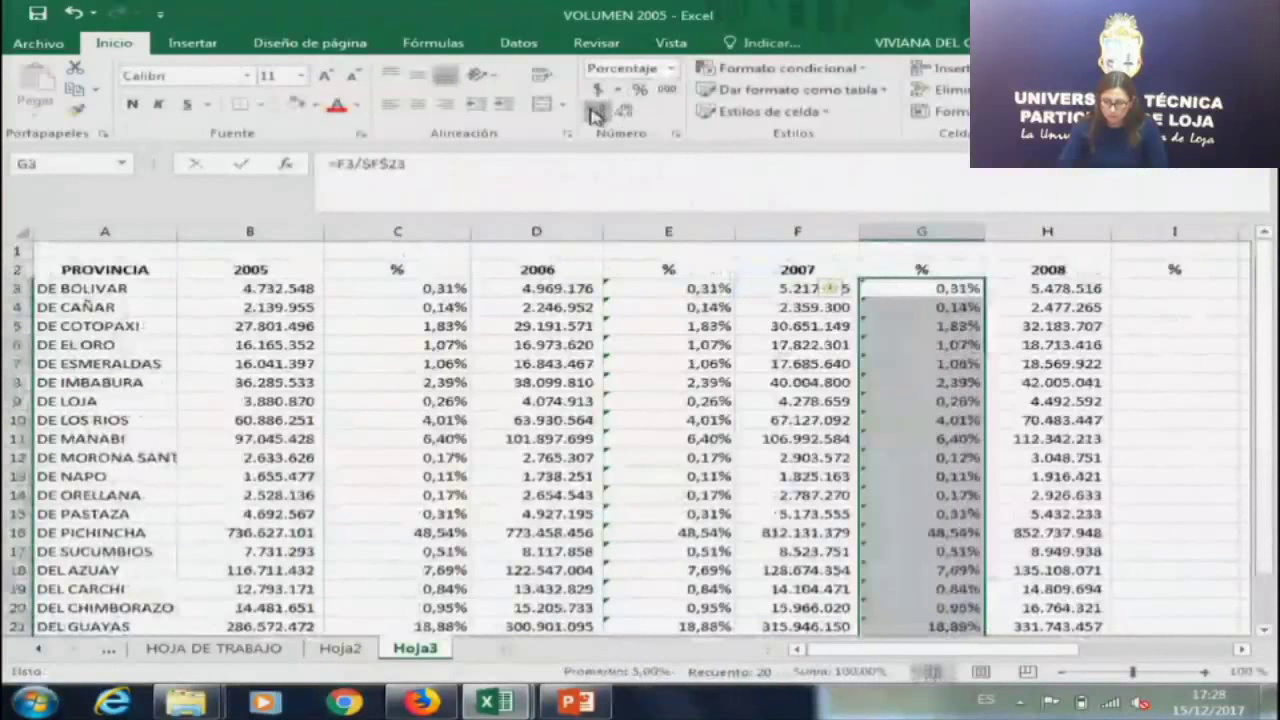
# Enter the 2008 market share formula =H3/$H$23 in cell I3.
pyautogui.press('Right')
pyautogui.press('Right')
pyautogui.write('=')
pyautogui.press('Left')
pyautogui.write('/')
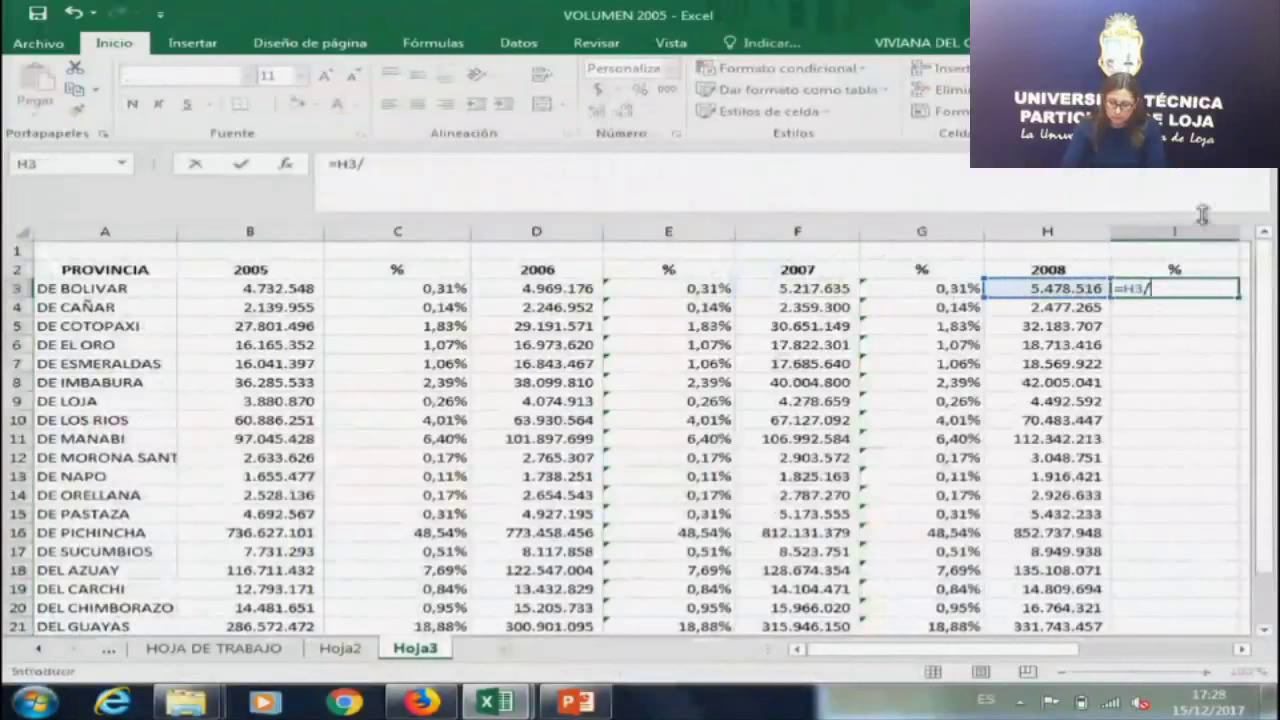
pyautogui.moveTo(1262, 266); pyautogui.dragTo(1264, 270)
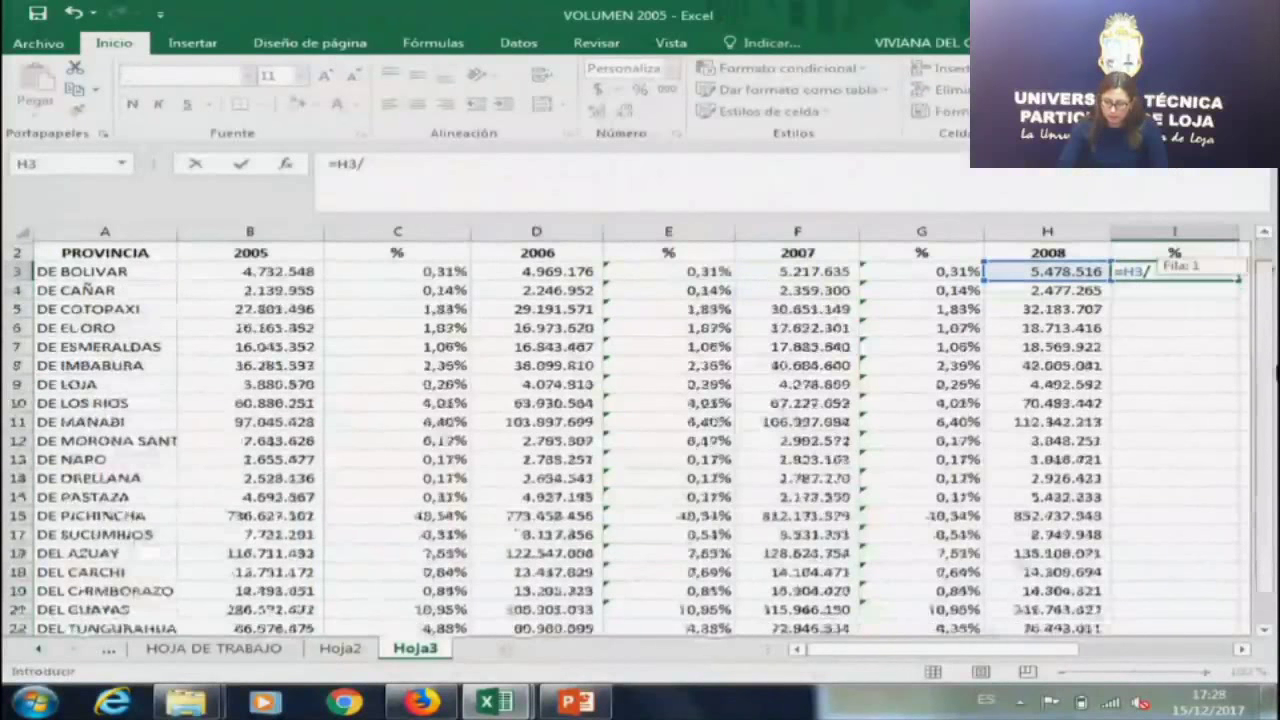
pyautogui.scroll(-1, 1057, 600)
pyautogui.click(1057, 606)
pyautogui.press('F4')
pyautogui.scroll(1, 1060, 600)
pyautogui.press('Return')
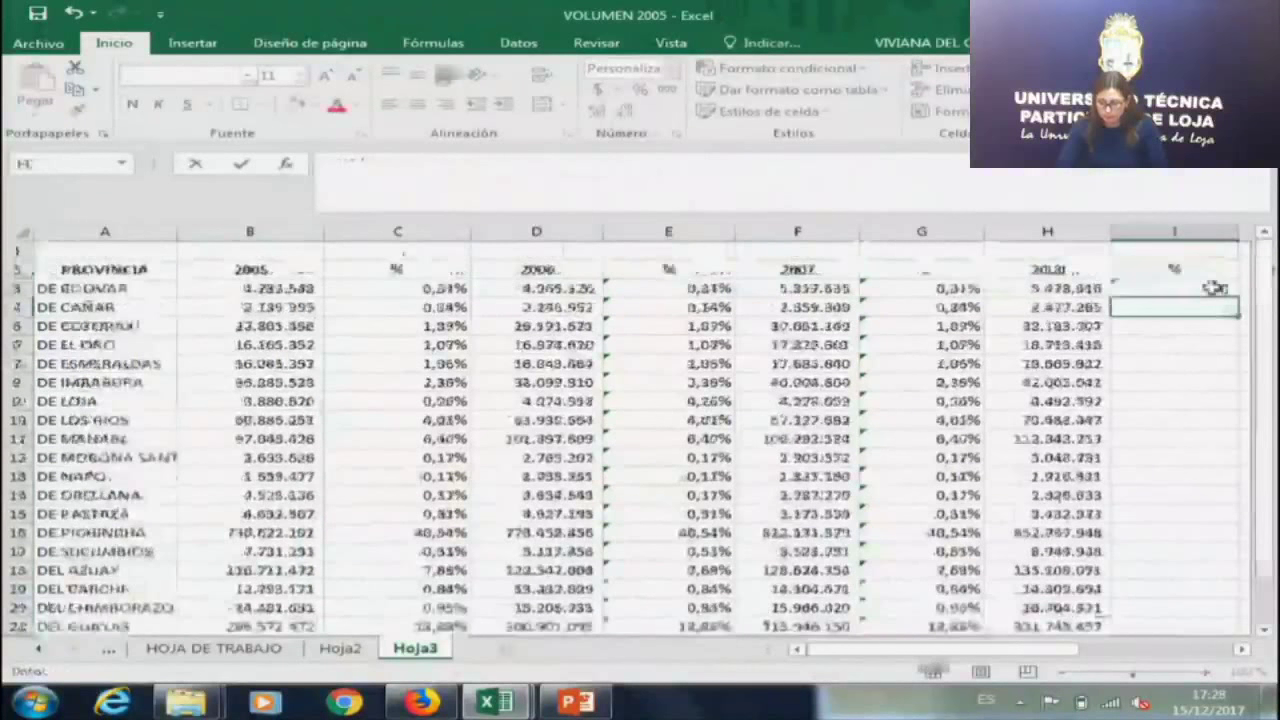
# Fill the 2008 share formula down for all provinces and format the results as percentages with two decimals.
pyautogui.click(1137, 286)
pyautogui.doubleClick(1238, 294)
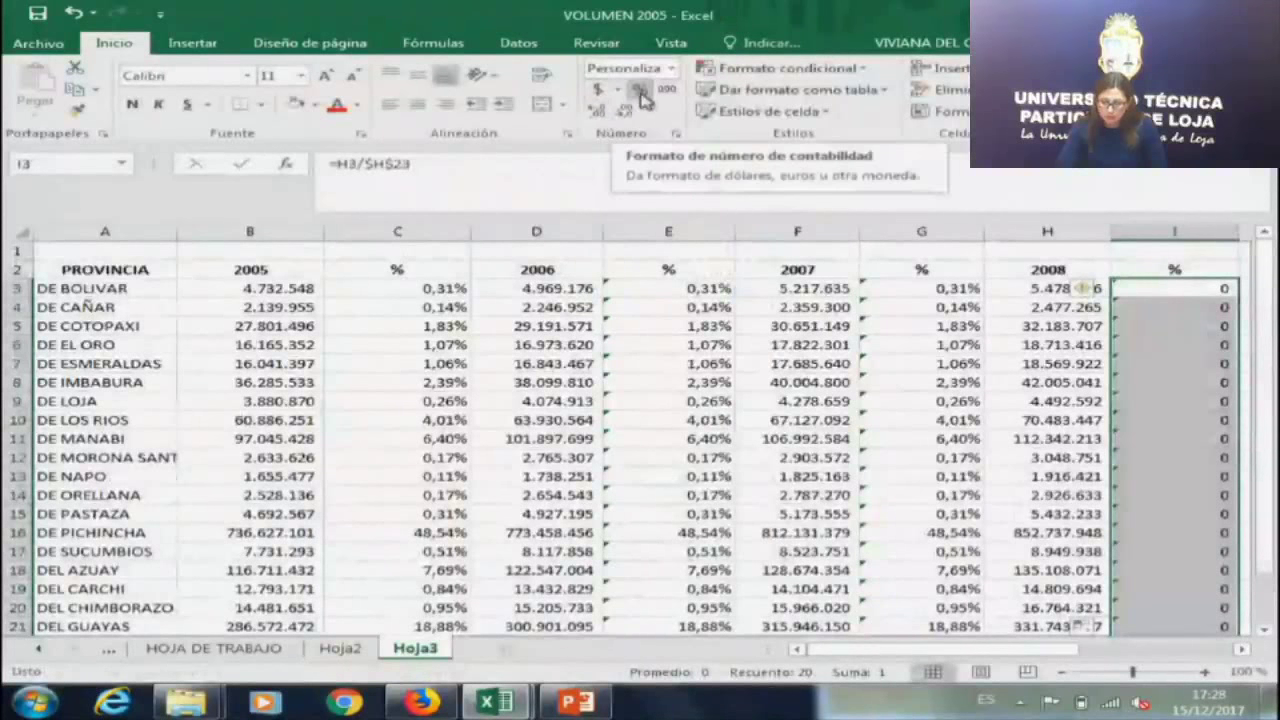
pyautogui.click(640, 90)
pyautogui.click(596, 112)
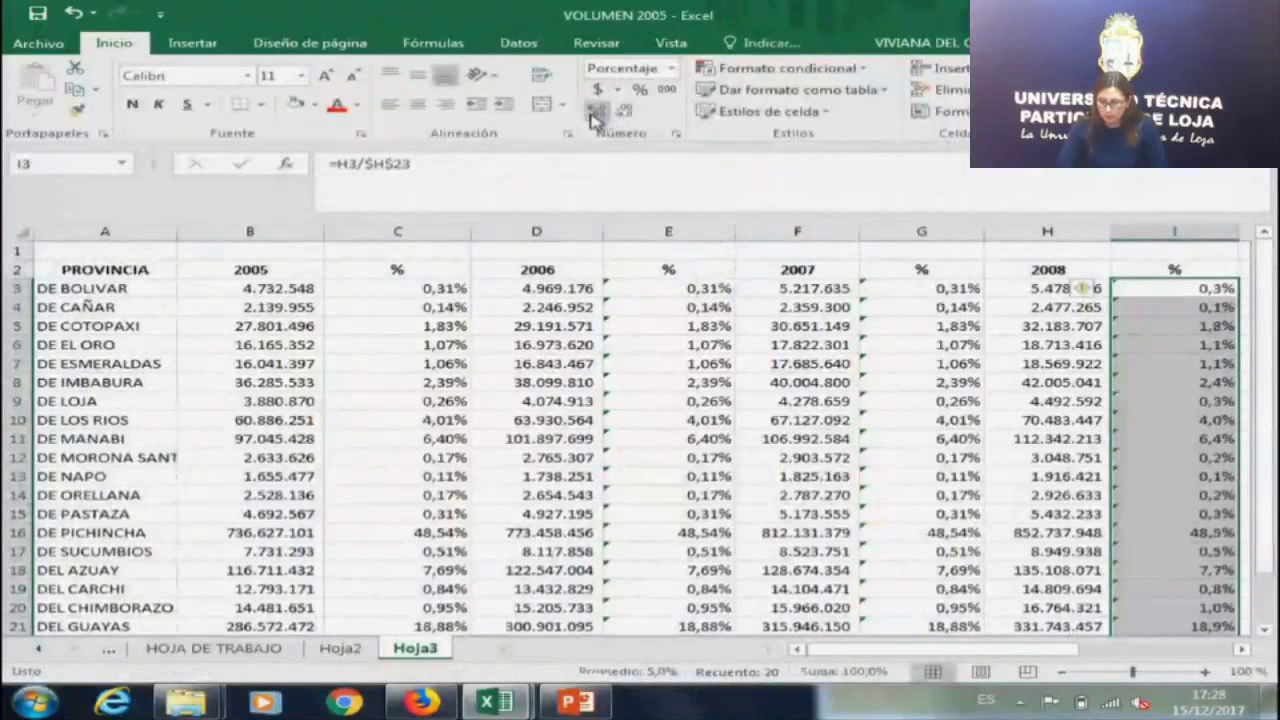
pyautogui.click(595, 113)
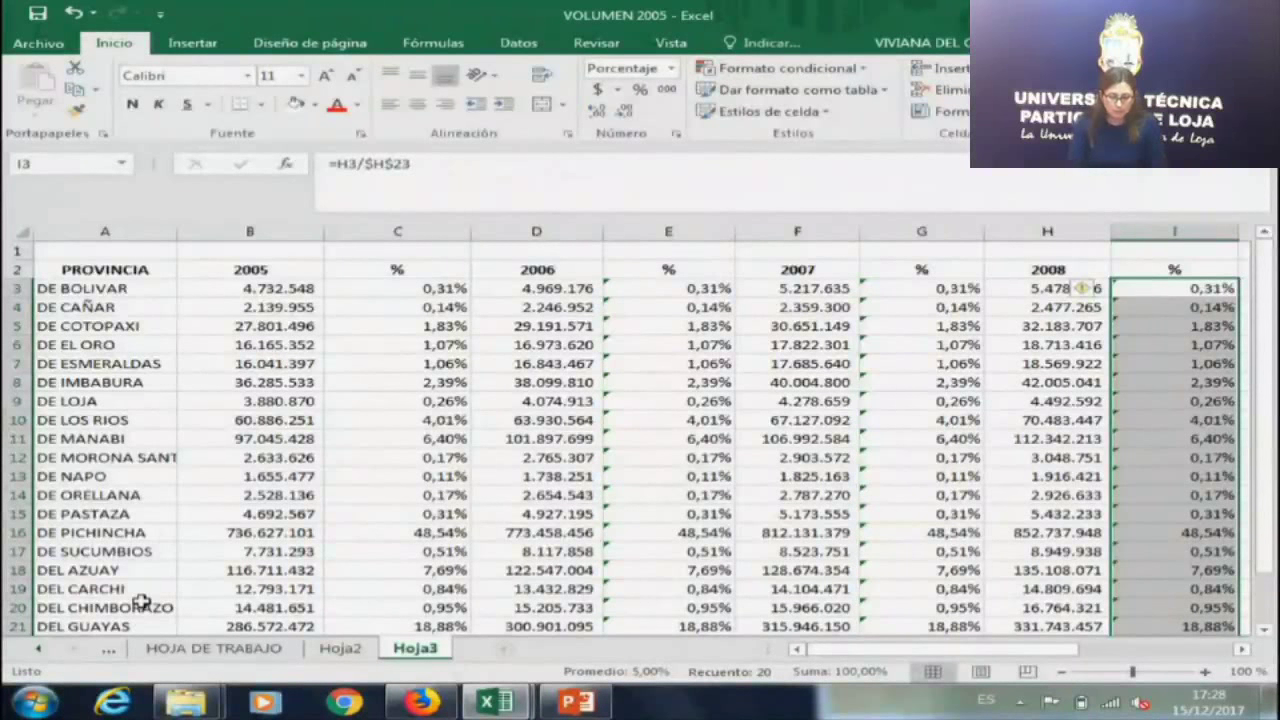
# Copy the Hoja3 table from PROVINCIA through the 2008 percentages, including the total row, and paste it as values at A2 of a new sheet.
pyautogui.click(1001, 425)
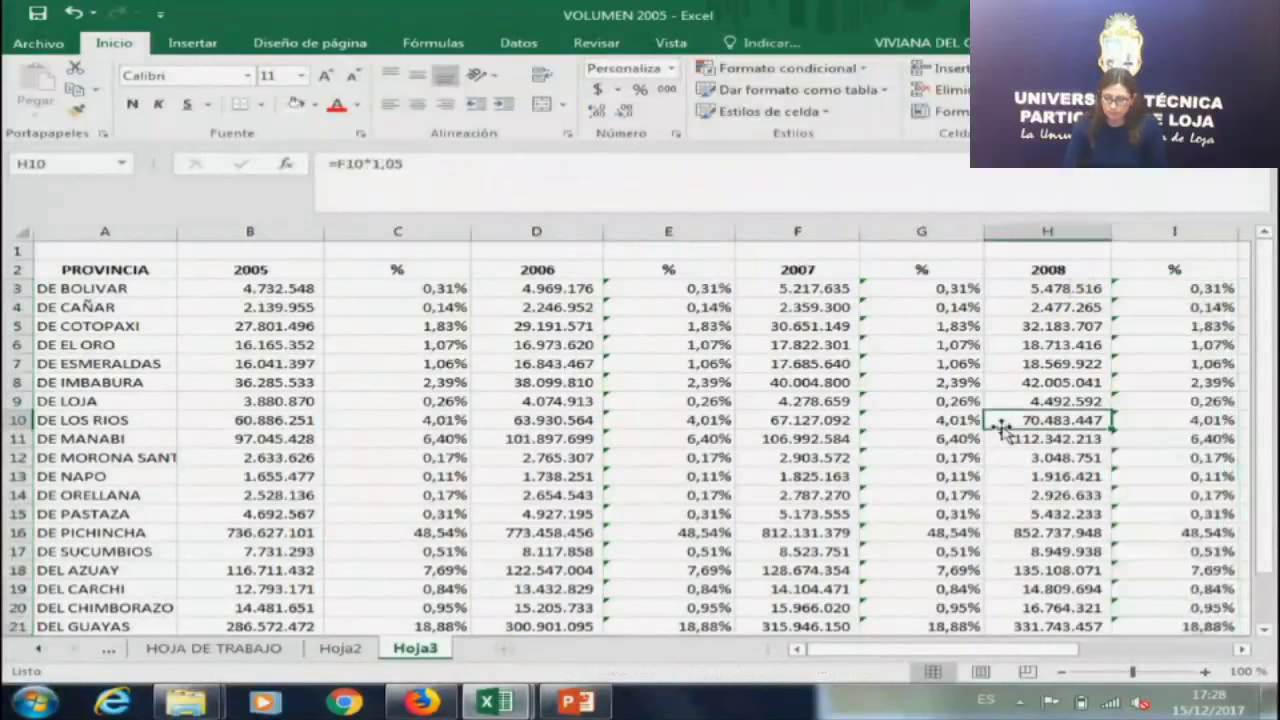
pyautogui.press('Right')
pyautogui.press('Right')
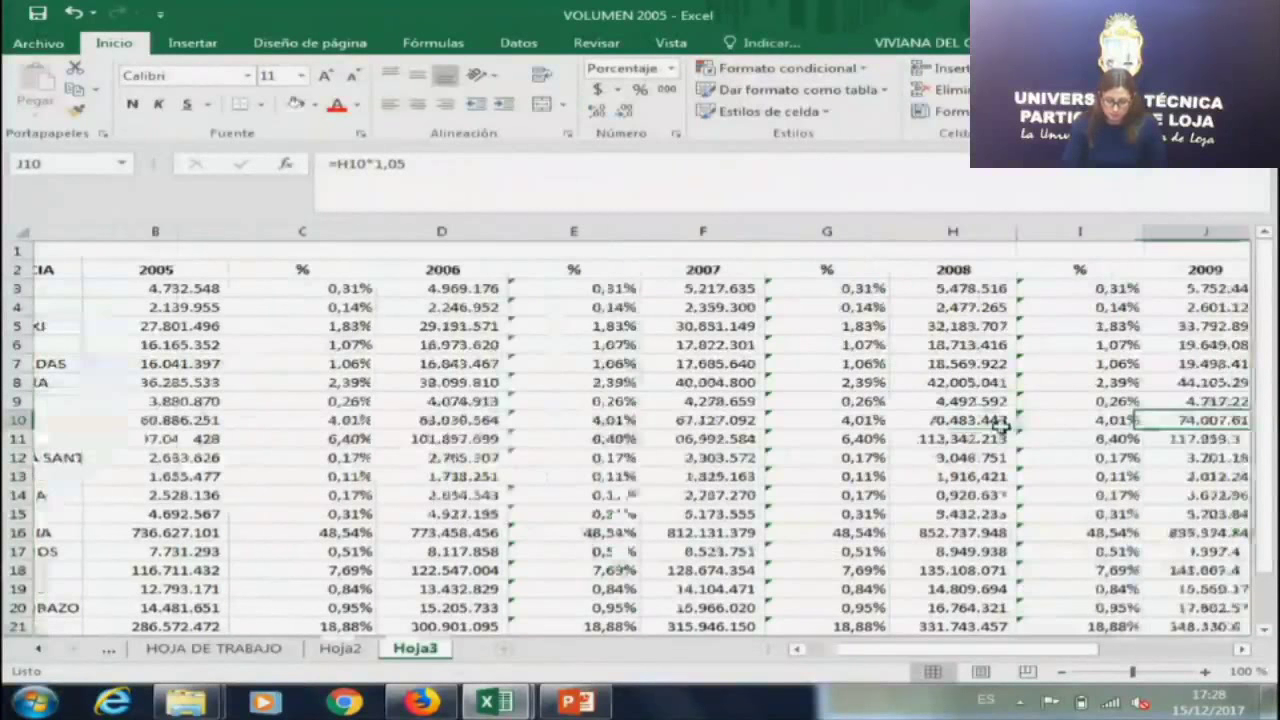
pyautogui.press('Home')
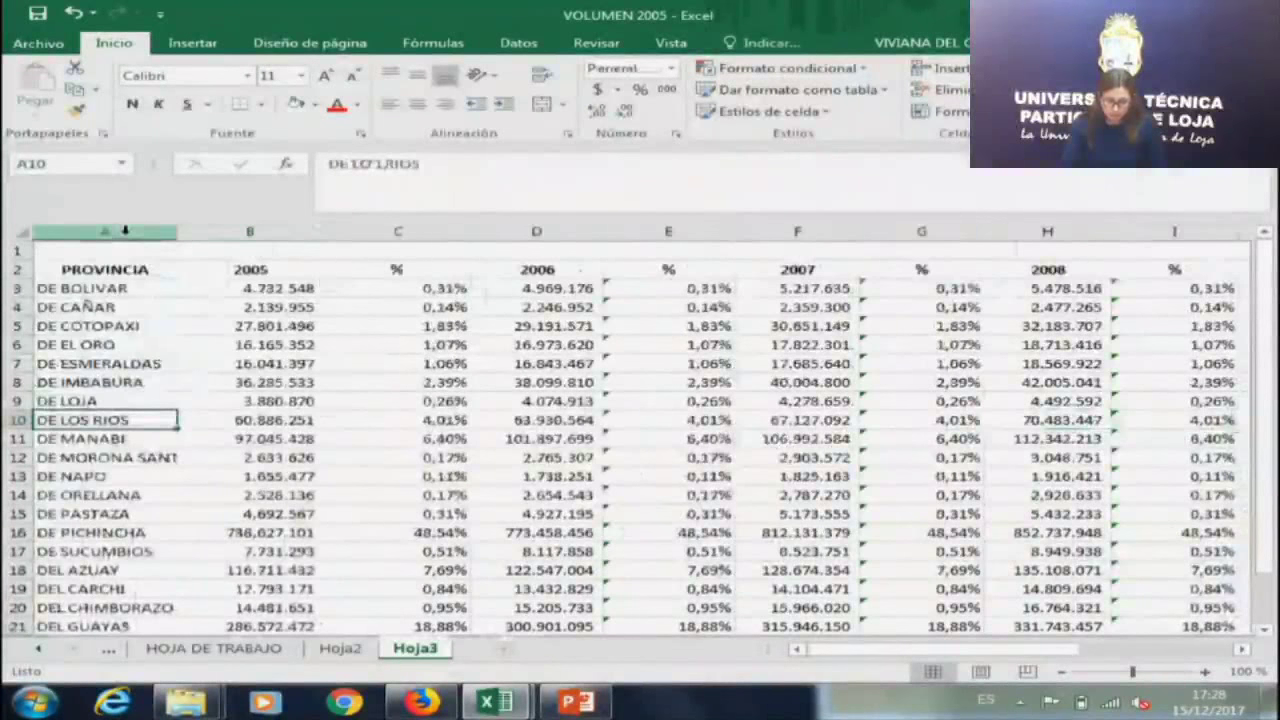
pyautogui.moveTo(108, 269); pyautogui.dragTo(790, 640)
pyautogui.hotkey('ctrl', 'c')
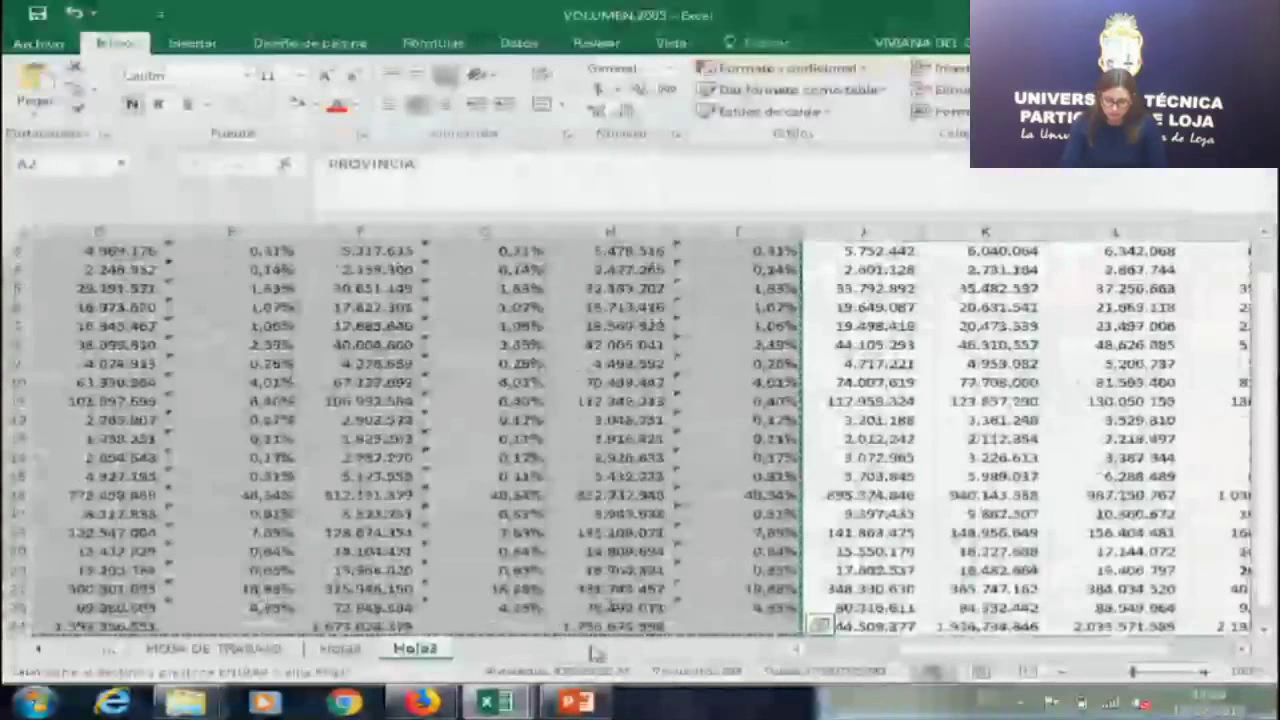
pyautogui.click(514, 650)
pyautogui.rightClick(109, 269)
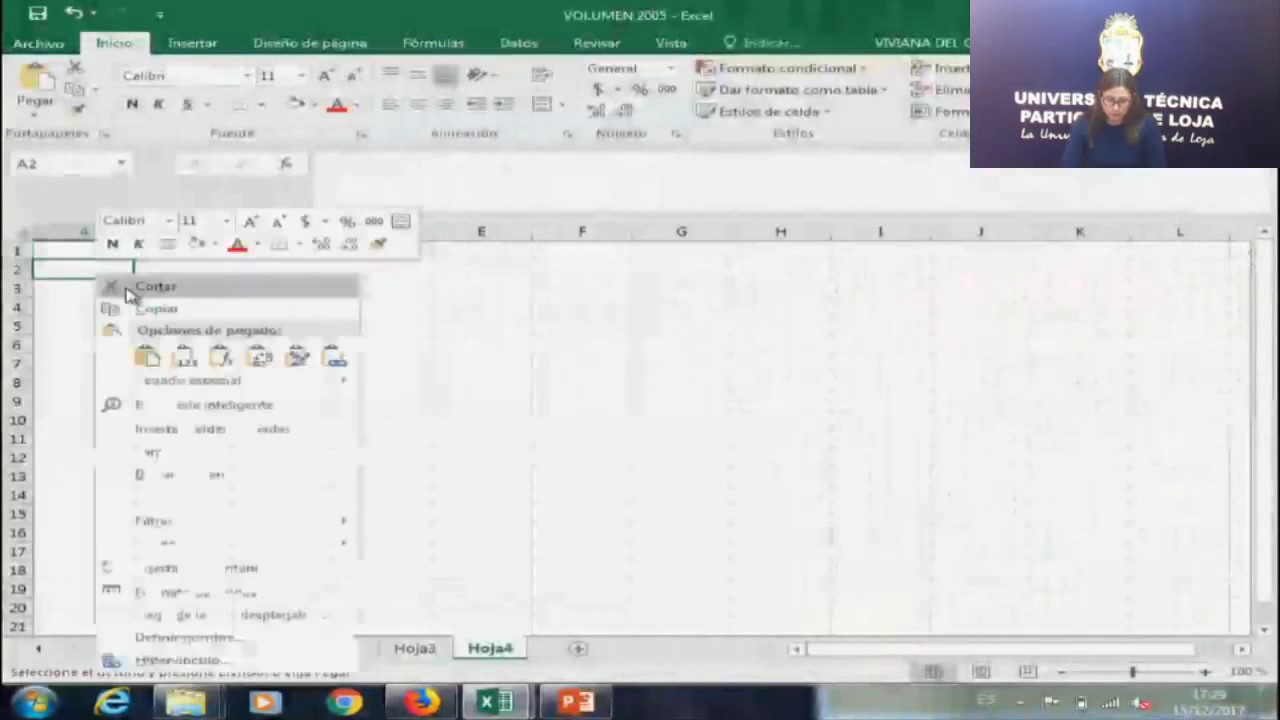
pyautogui.click(180, 360)
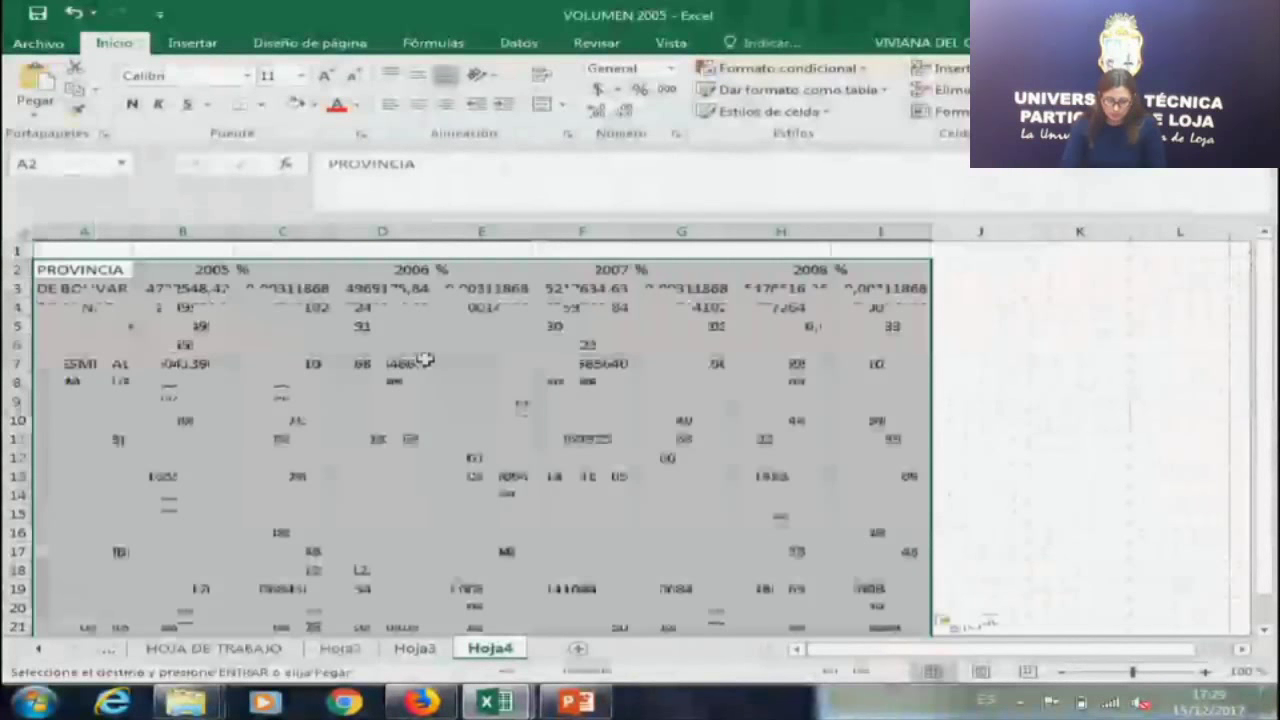
# Delete the 2005 to 2008 credit amount columns from the pasted table, keeping only the provinces and percentage columns.
pyautogui.rightClick(205, 240)
pyautogui.click(310, 378)
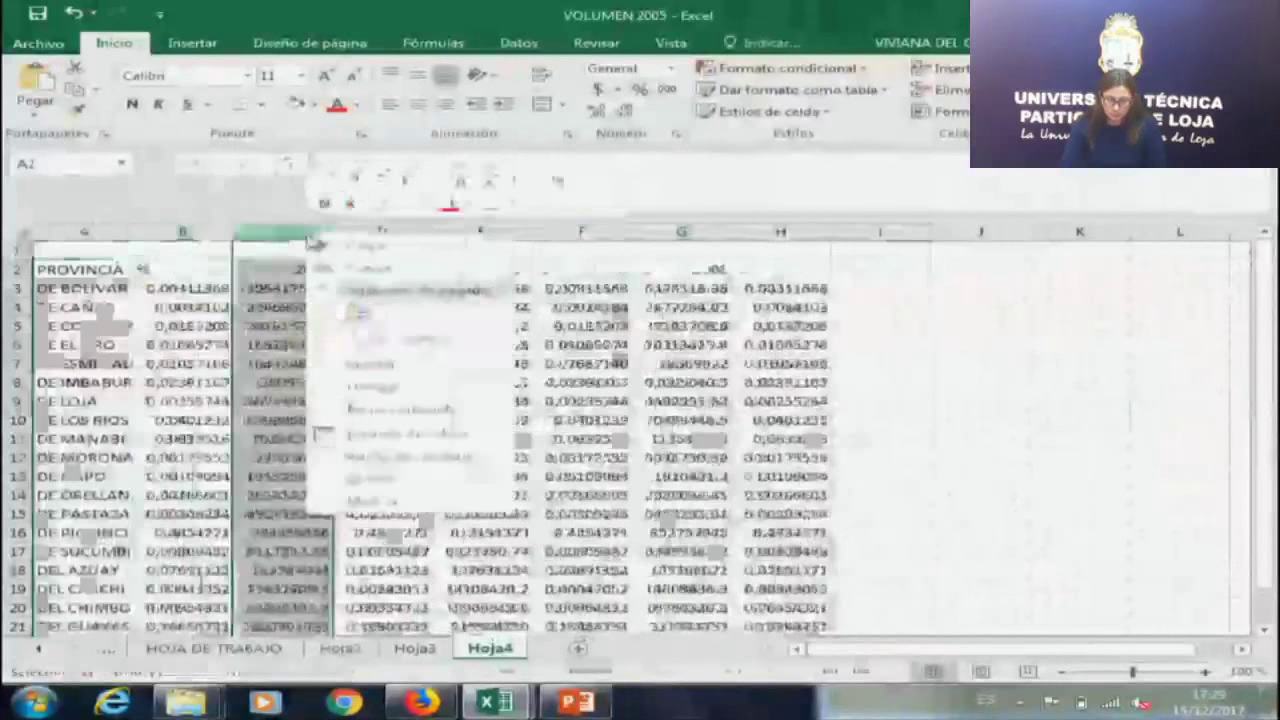
pyautogui.rightClick(414, 232)
pyautogui.click(481, 388)
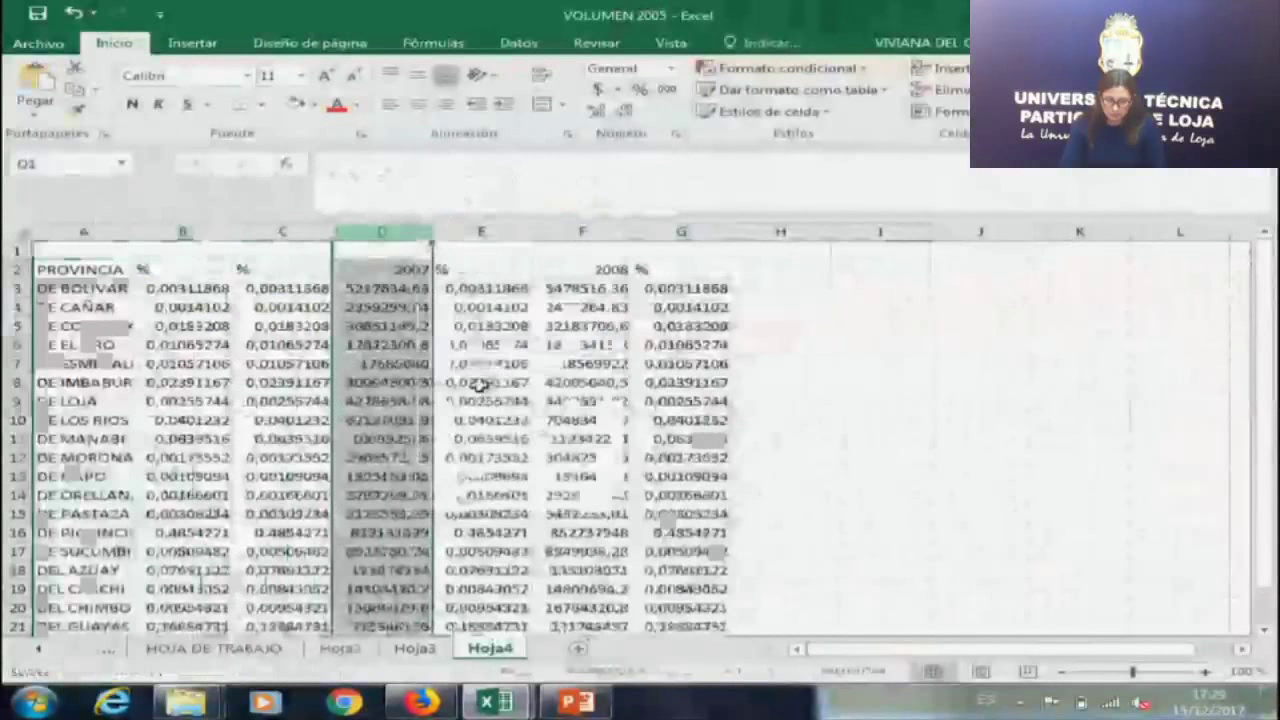
pyautogui.rightClick(501, 240)
pyautogui.click(557, 386)
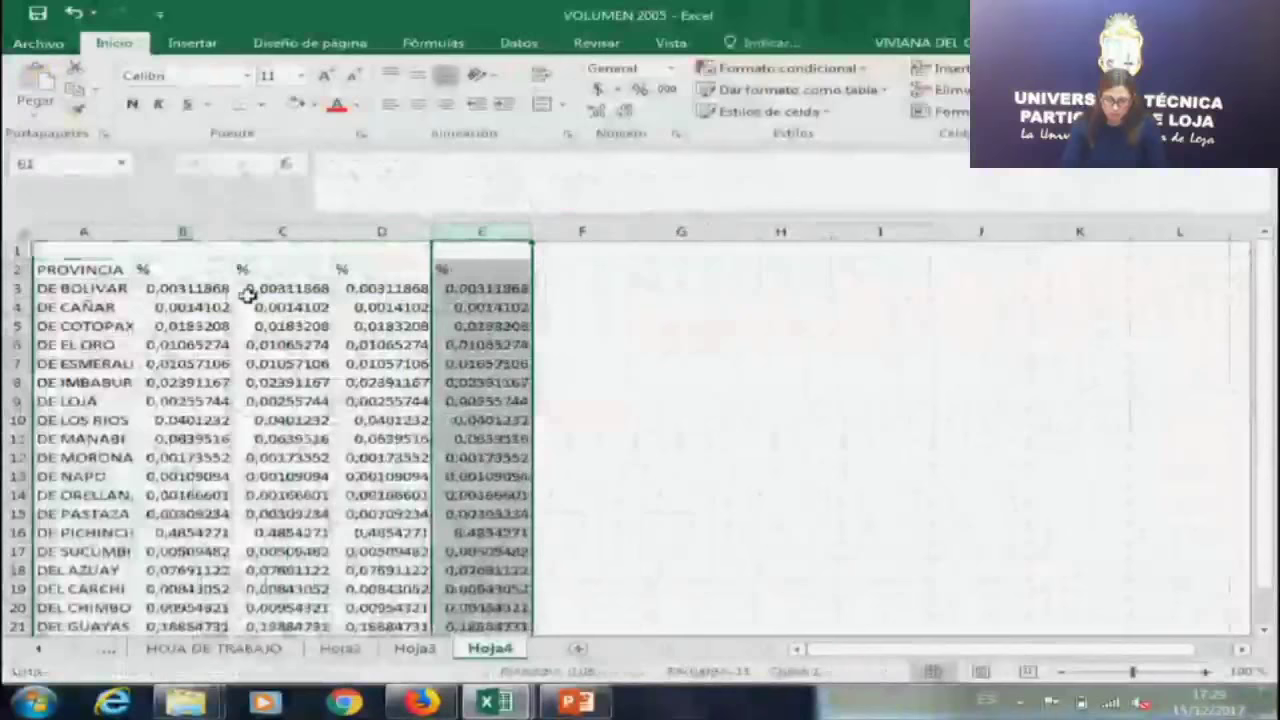
# Replace the % headers in B2:E2 with the years 2005, 2006, 2007 and 2008.
pyautogui.click(204, 270)
pyautogui.write('2005')
pyautogui.press('Tab')
pyautogui.write('2006')
pyautogui.press('Tab')
pyautogui.write('2007')
pyautogui.press('Tab')
pyautogui.press('Return')
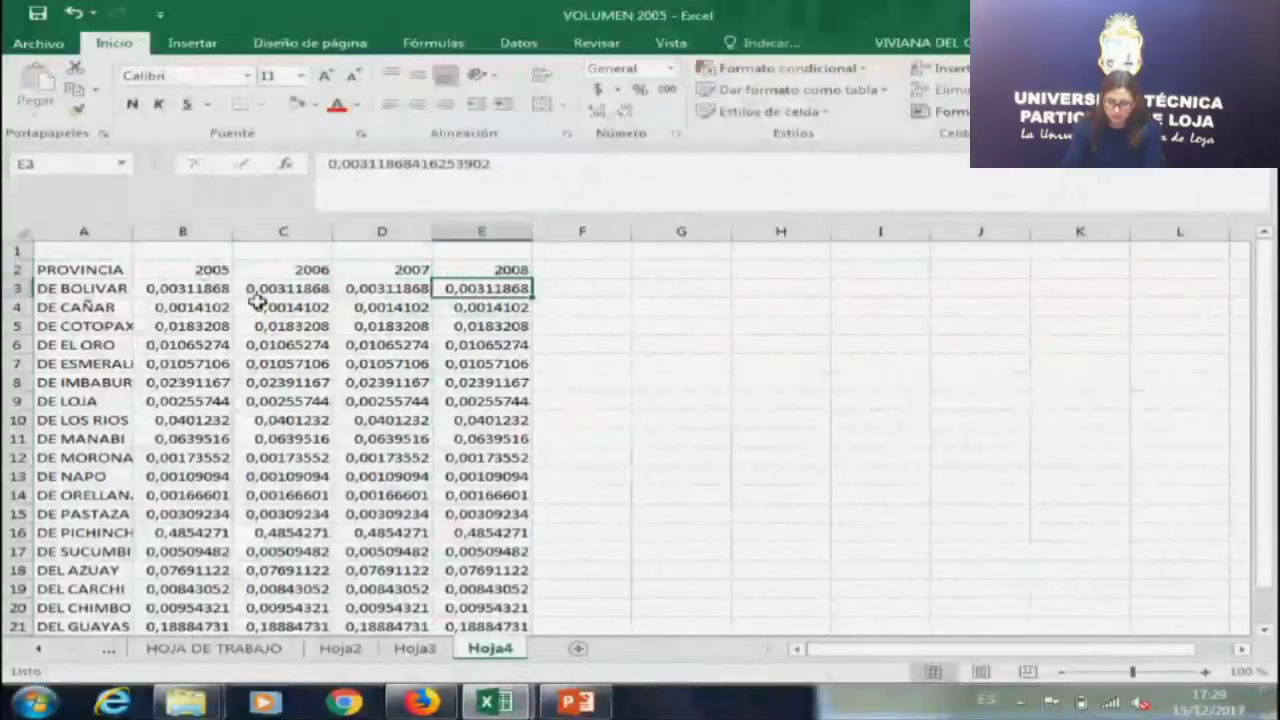
# Format the share values in B3:E22 as percentages with two decimals.
pyautogui.moveTo(190, 290); pyautogui.dragTo(380, 305)
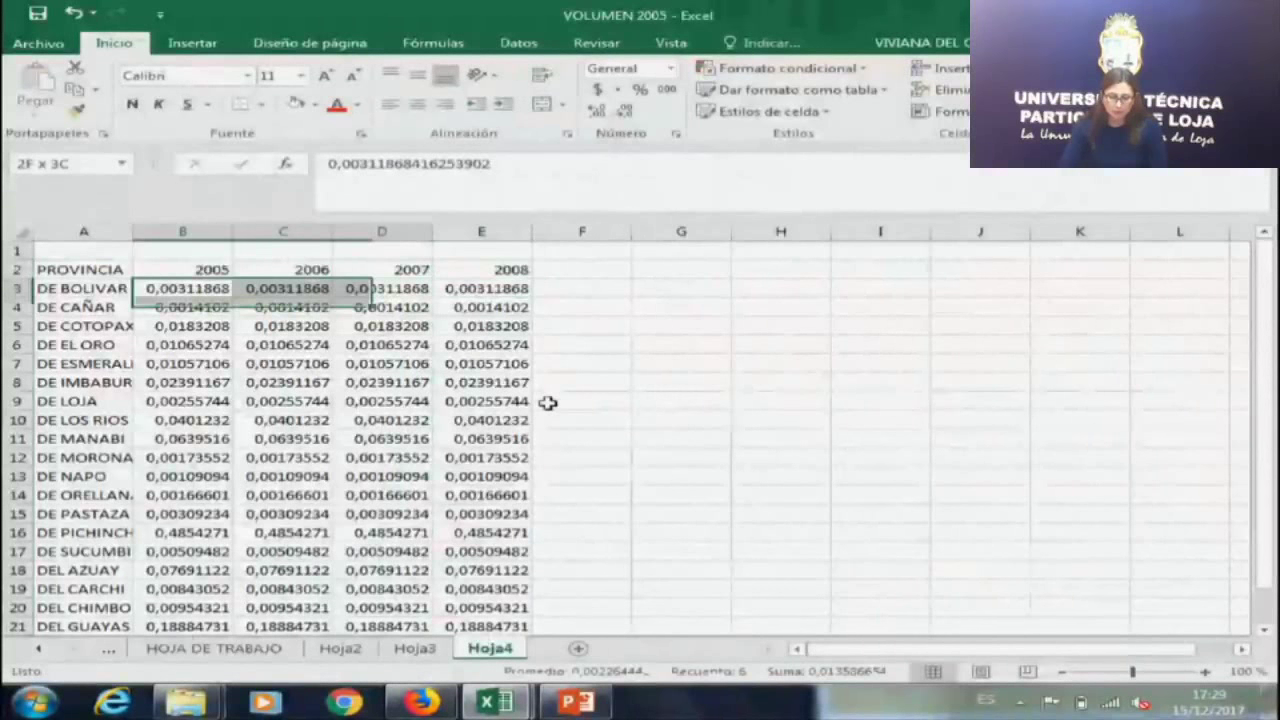
pyautogui.moveTo(548, 402); pyautogui.dragTo(500, 592)
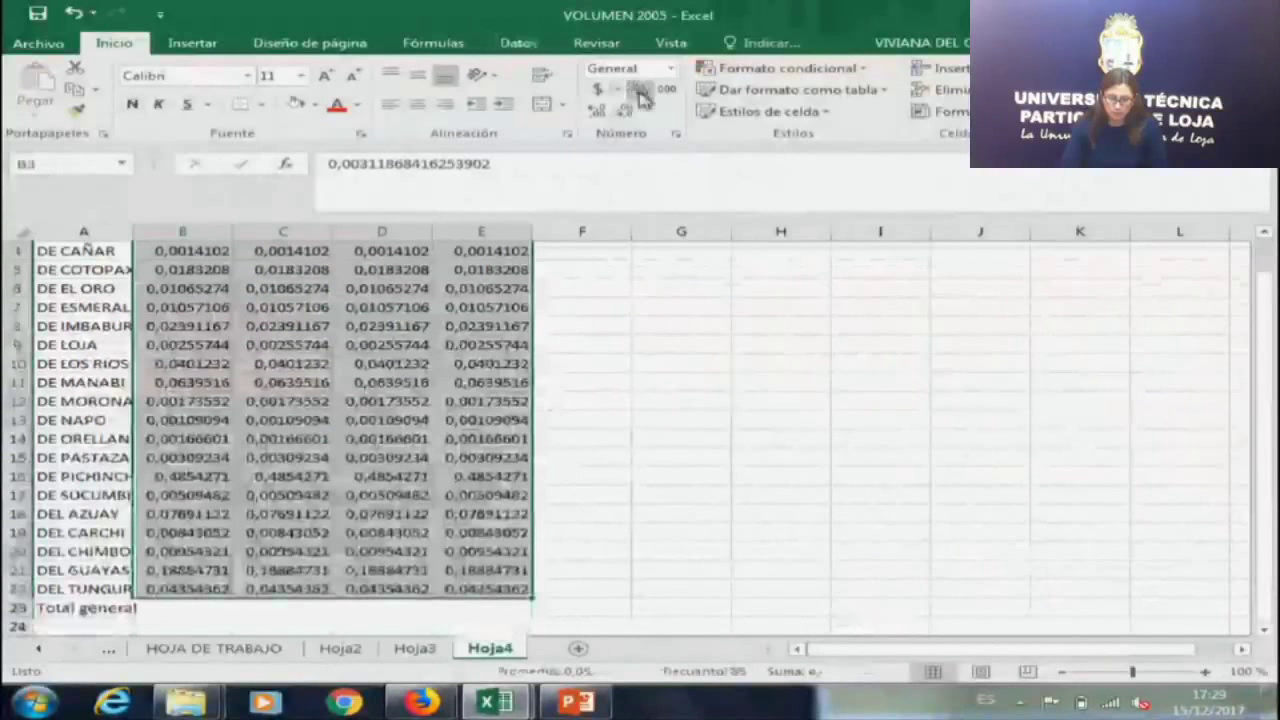
pyautogui.click(640, 89)
pyautogui.click(600, 111)
pyautogui.click(600, 111)
pyautogui.click(690, 382)
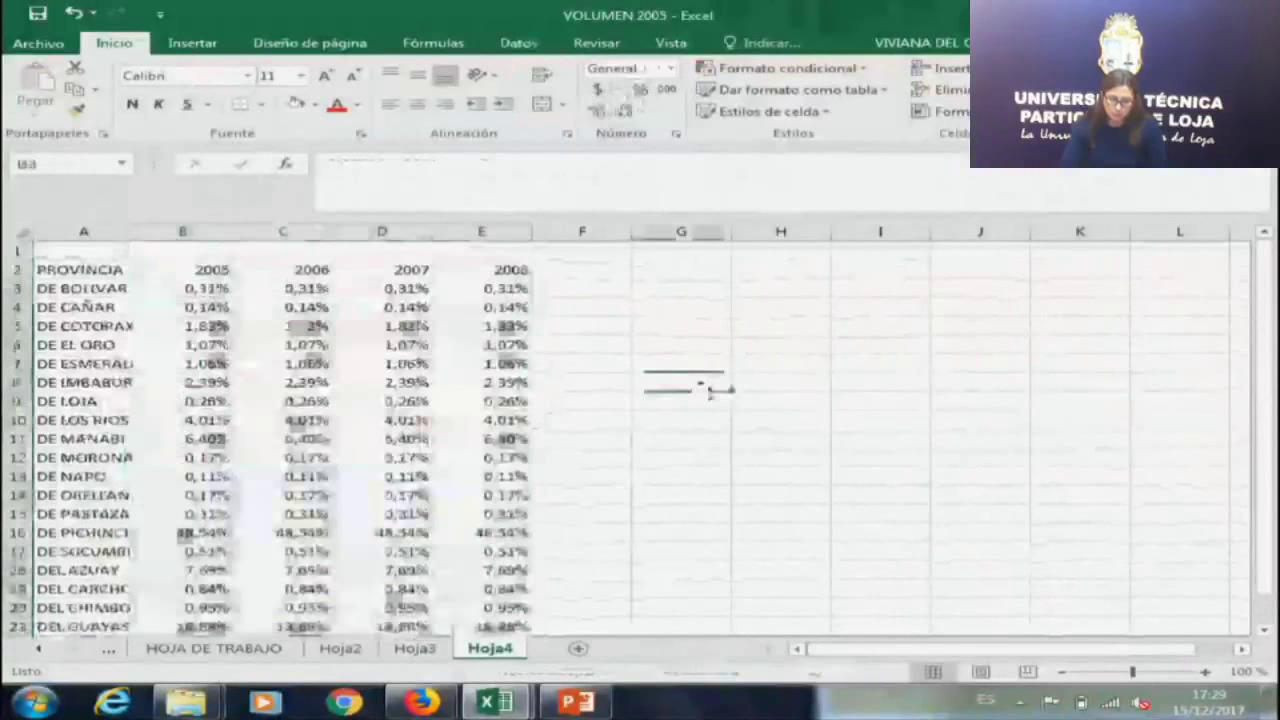
# Insert a 3-D clustered column chart of the provinces and their yearly shares in A3:E22.
pyautogui.moveTo(70, 288); pyautogui.dragTo(490, 590)
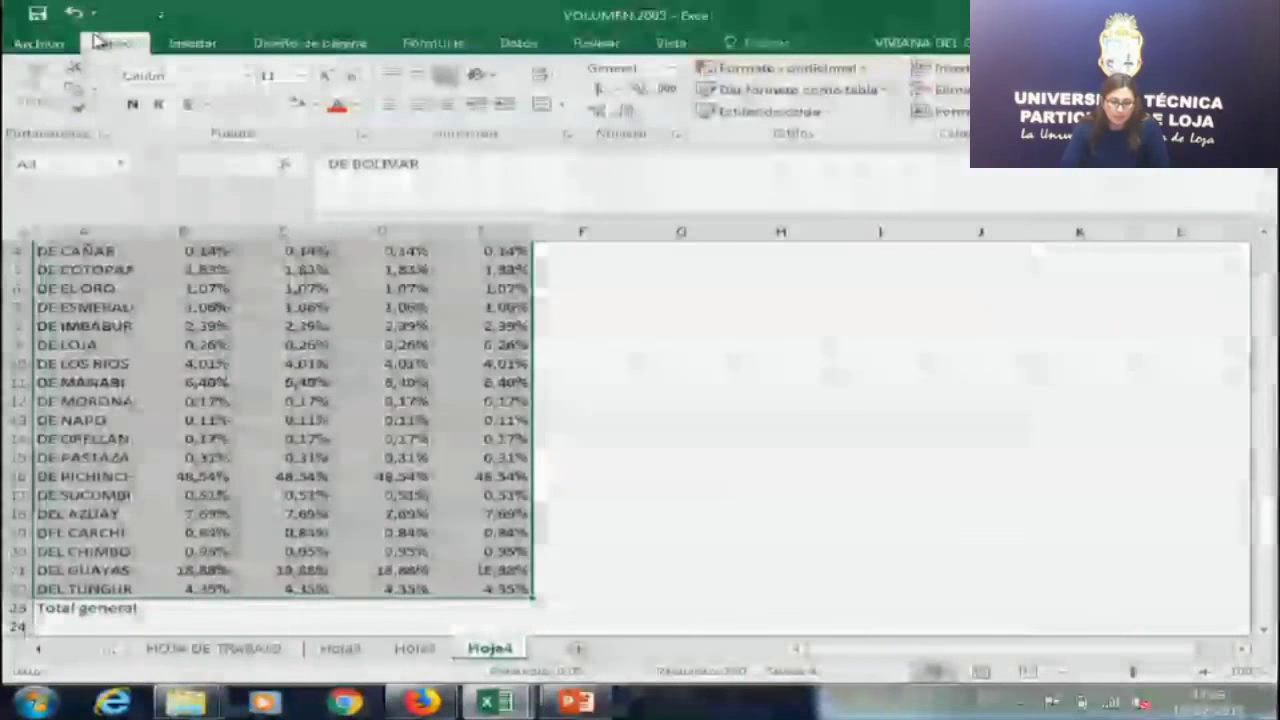
pyautogui.click(193, 43)
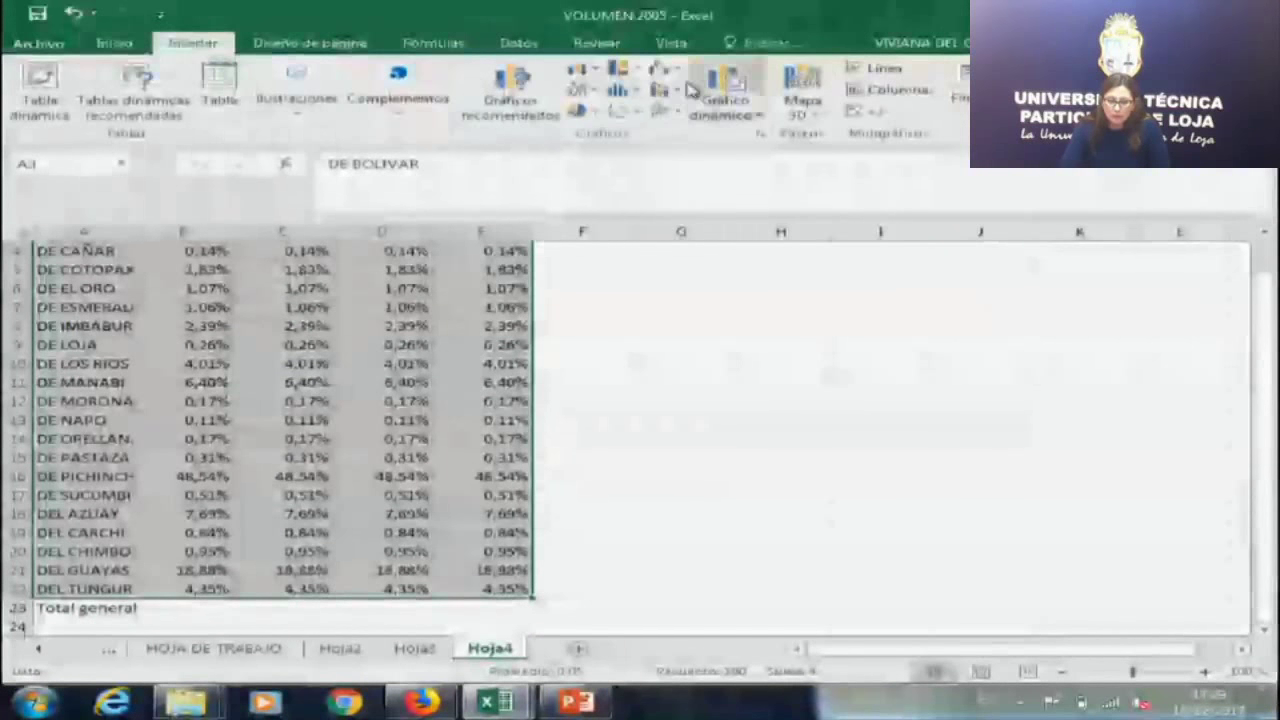
pyautogui.click(585, 70)
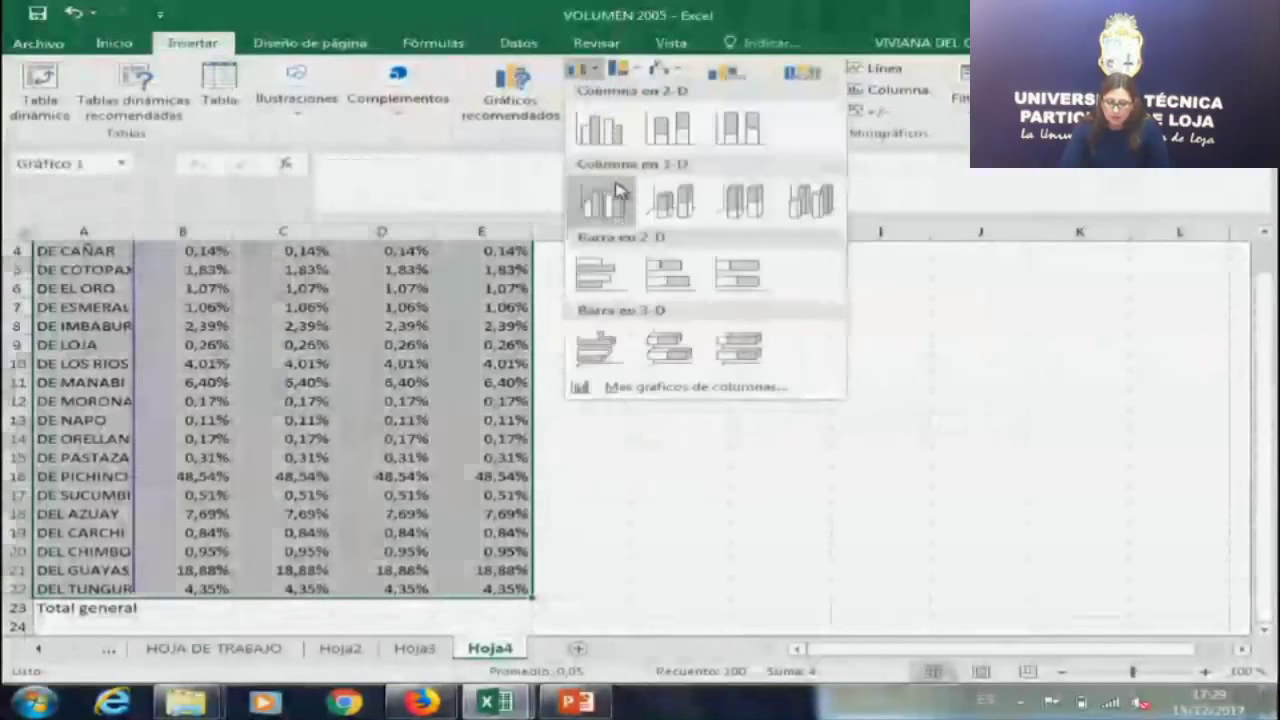
pyautogui.click(617, 192)
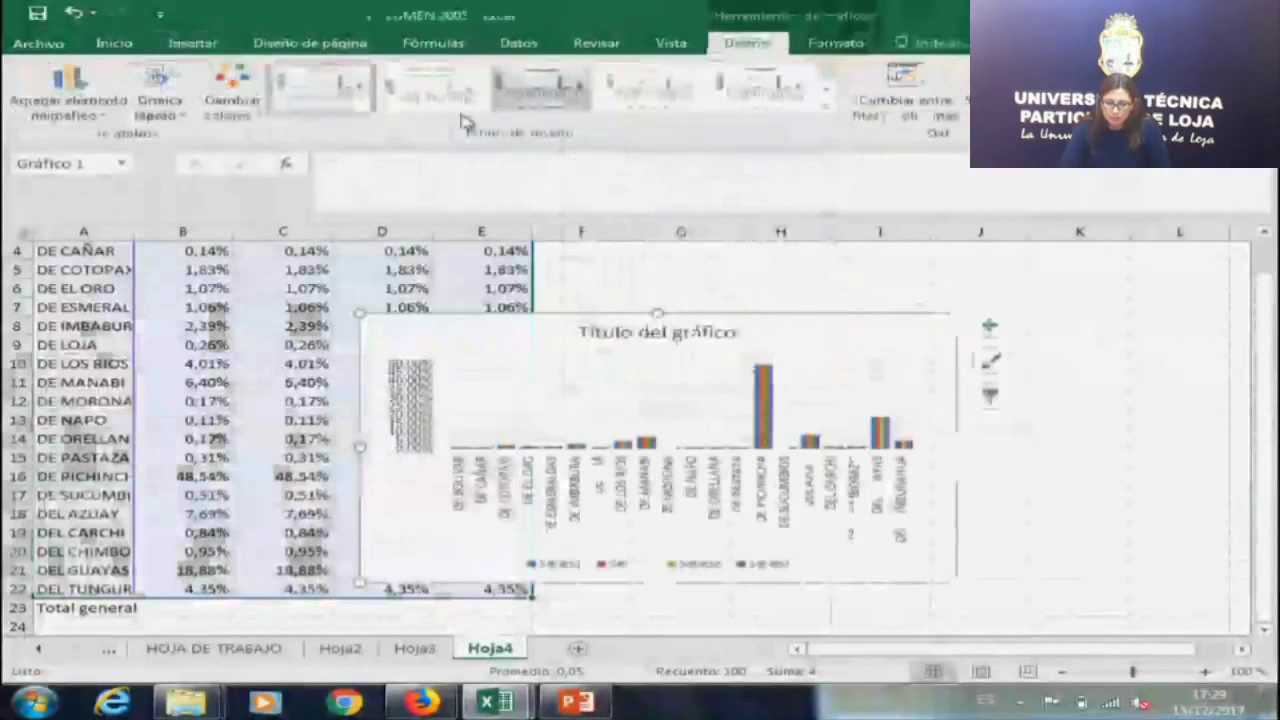
# Try light and dark chart styles, settle on a light style with data labels, and widen the chart to about column L.
pyautogui.click(826, 108)
pyautogui.click(460, 150)
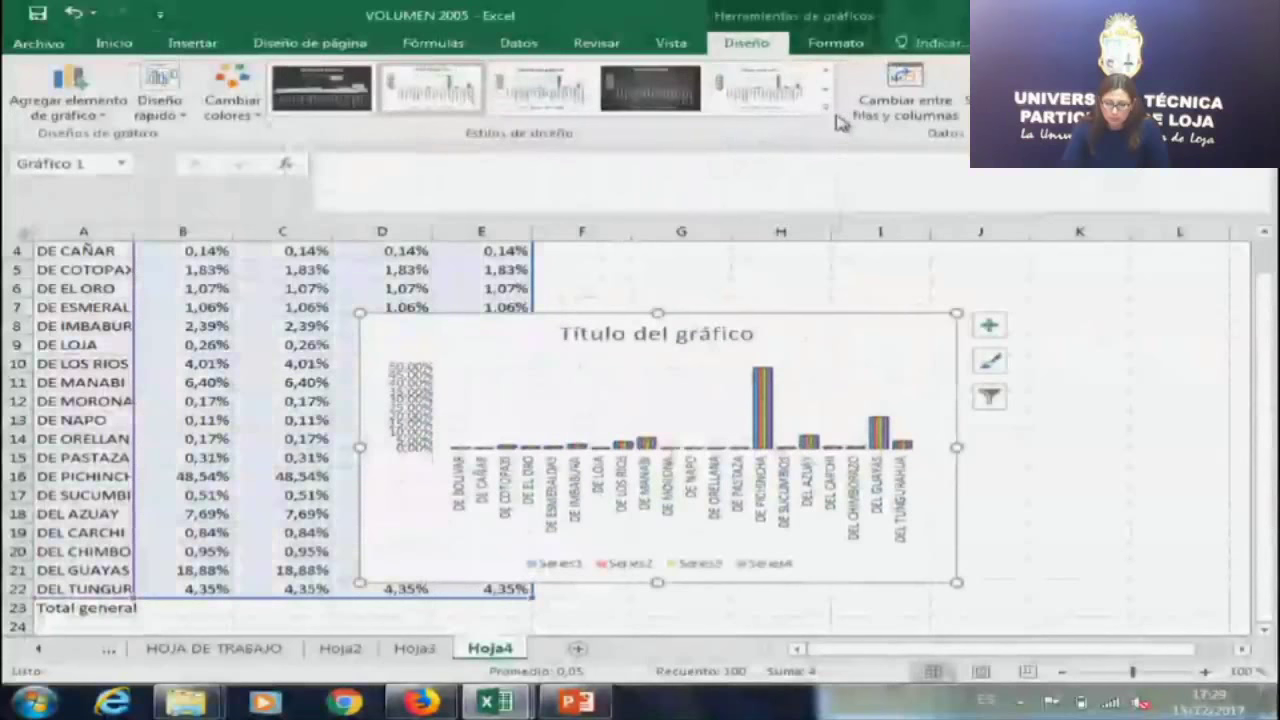
pyautogui.click(828, 110)
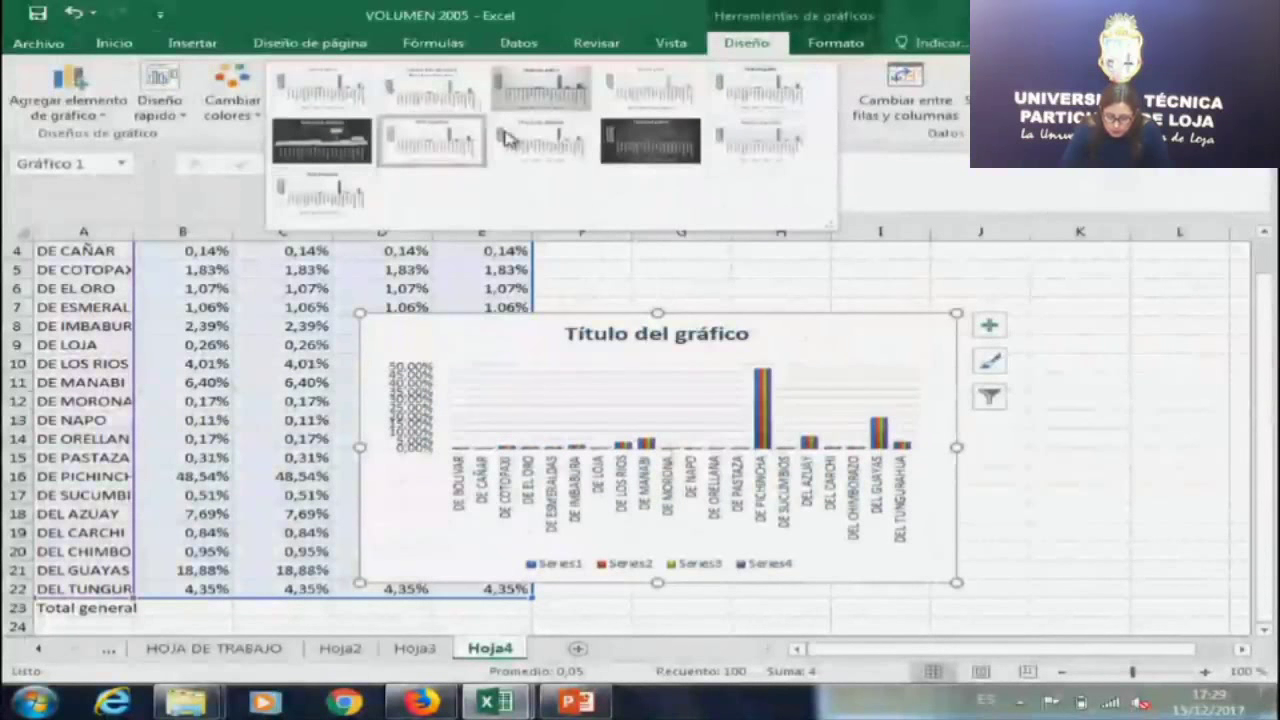
pyautogui.click(640, 150)
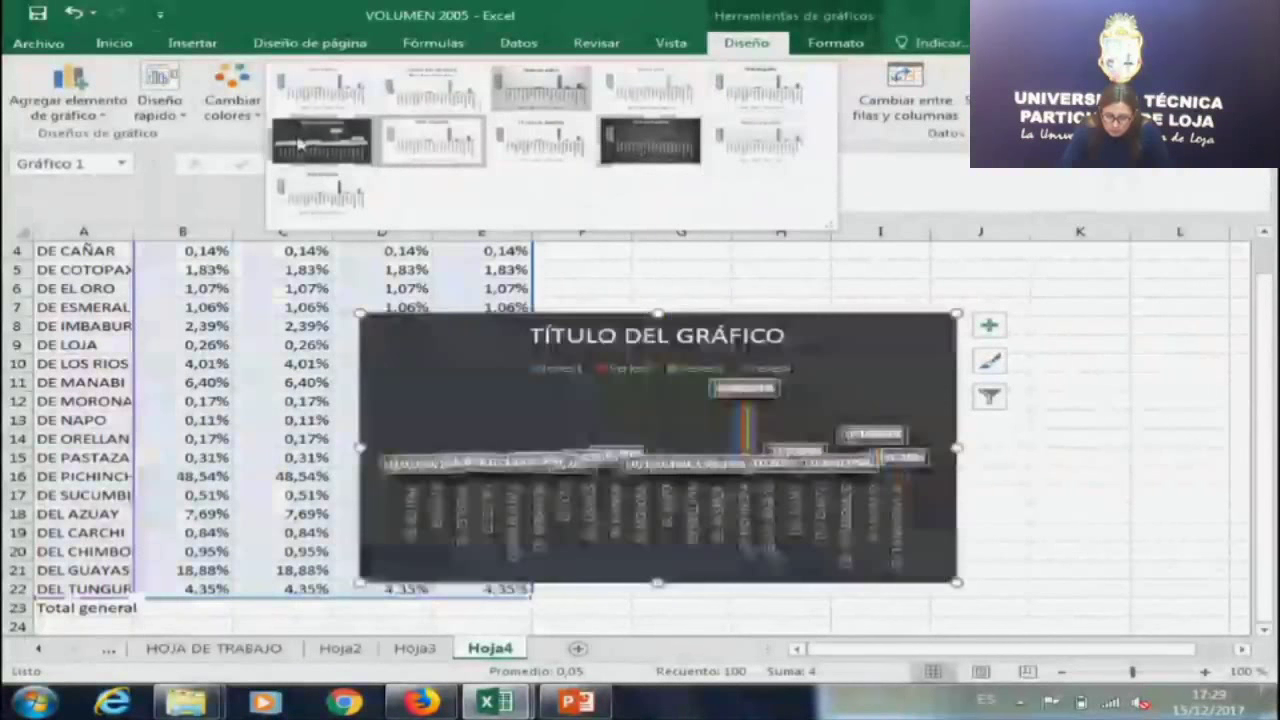
pyautogui.click(828, 110)
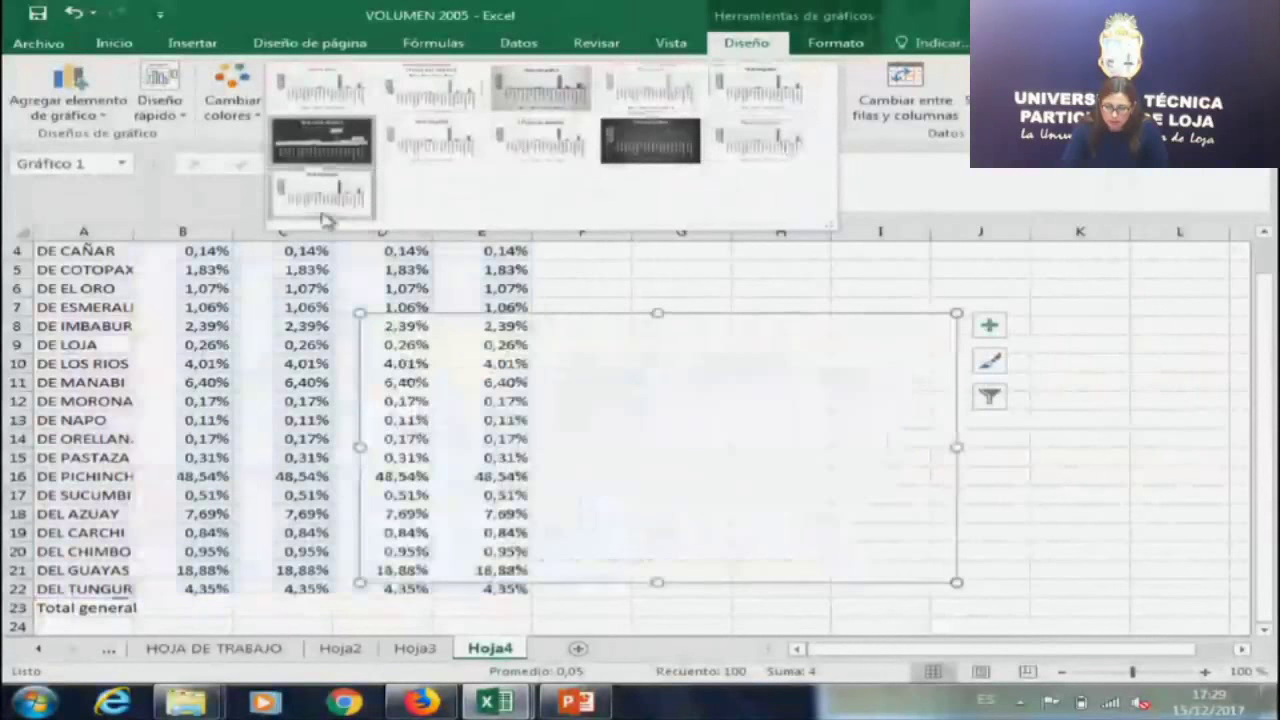
pyautogui.click(432, 150)
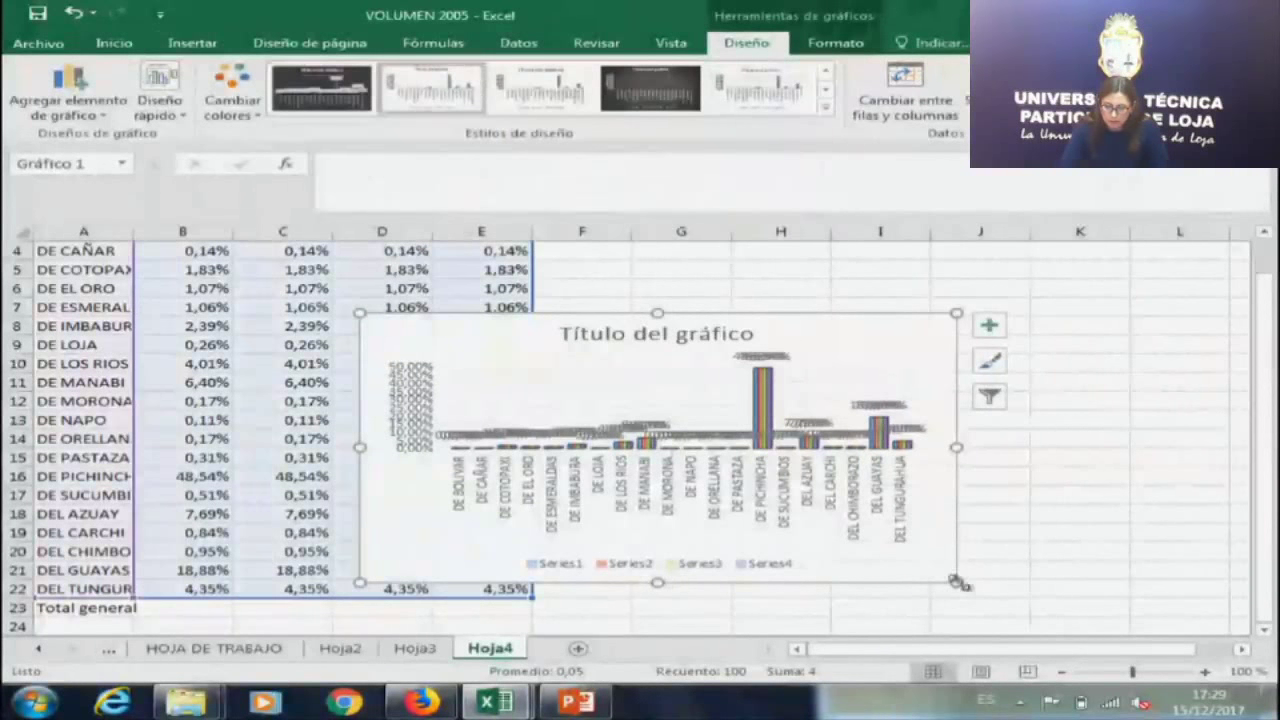
pyautogui.moveTo(957, 582); pyautogui.dragTo(1166, 582)
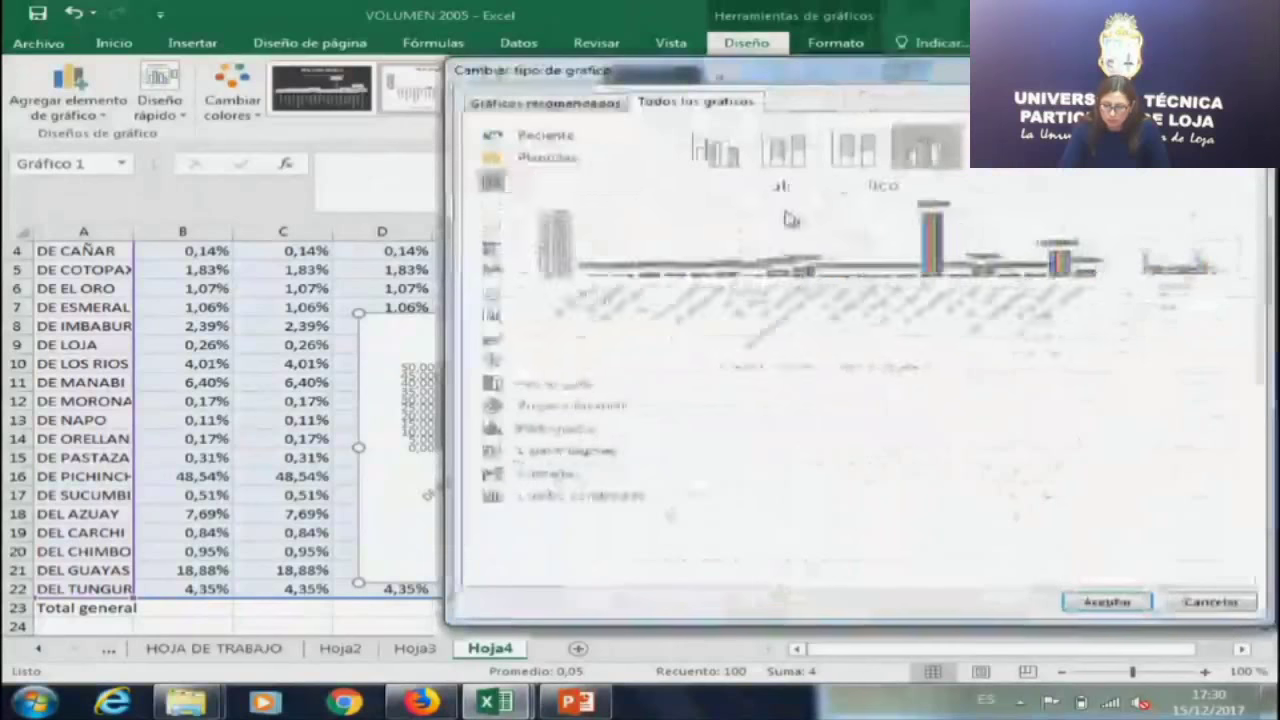
# Compare the stacked, 3-D and bar chart types, and change the chart to a clustered column chart.
pyautogui.click(790, 158)
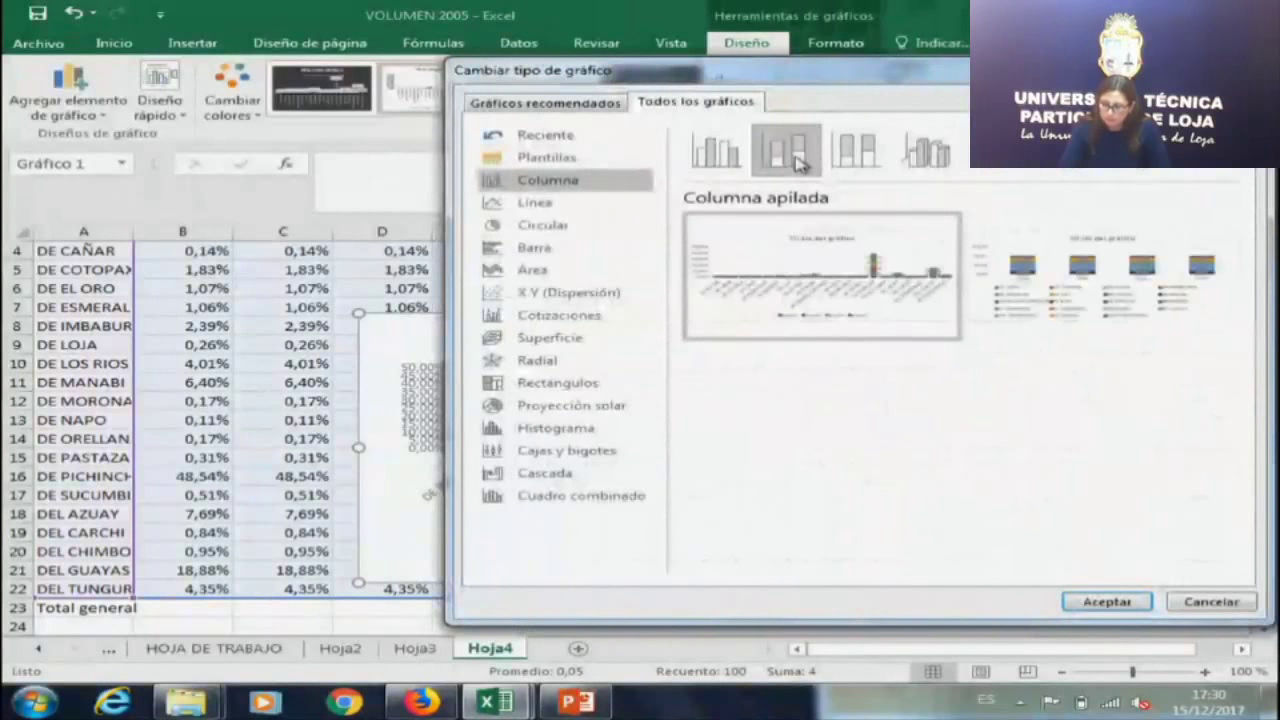
pyautogui.click(855, 152)
pyautogui.click(930, 152)
pyautogui.click(1000, 152)
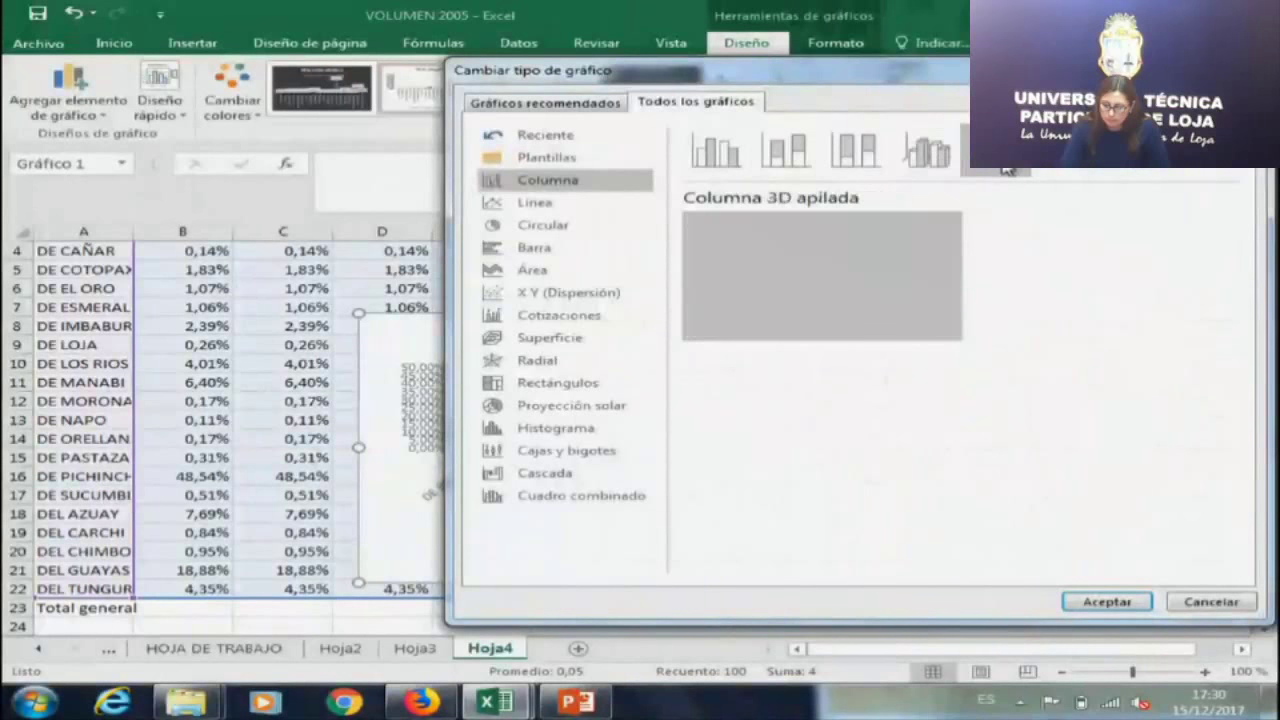
pyautogui.click(1066, 152)
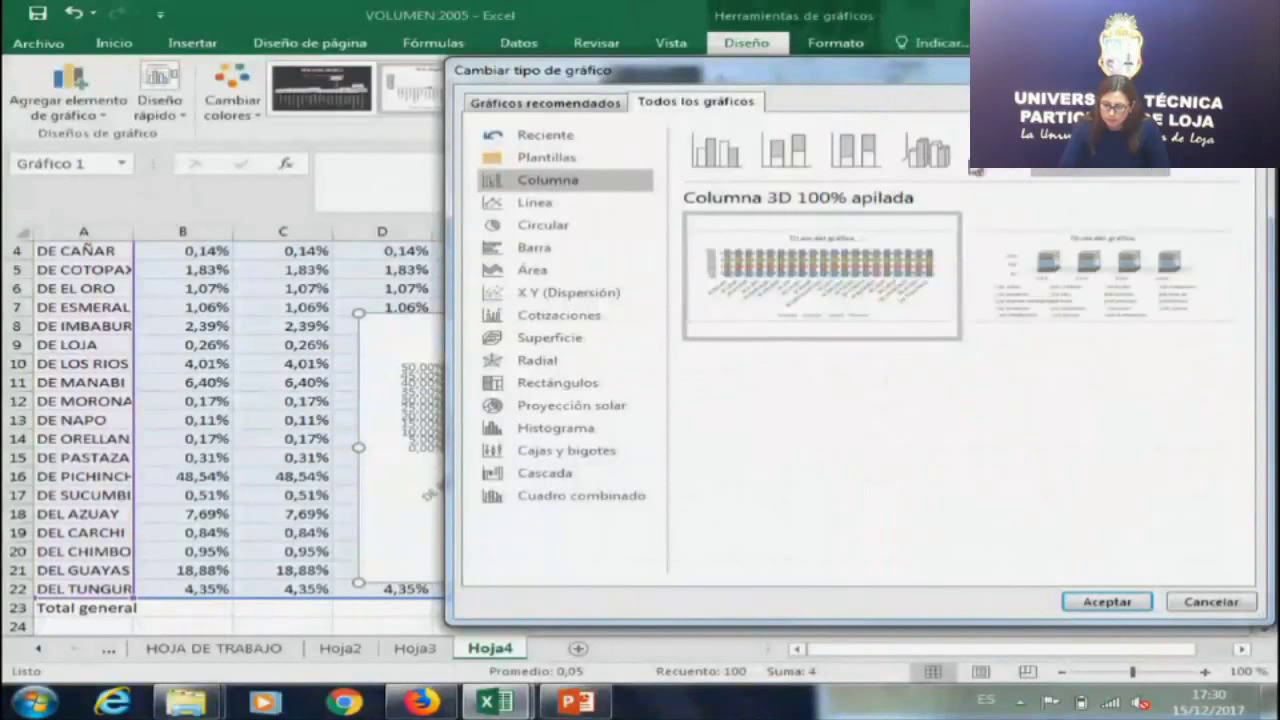
pyautogui.click(535, 246)
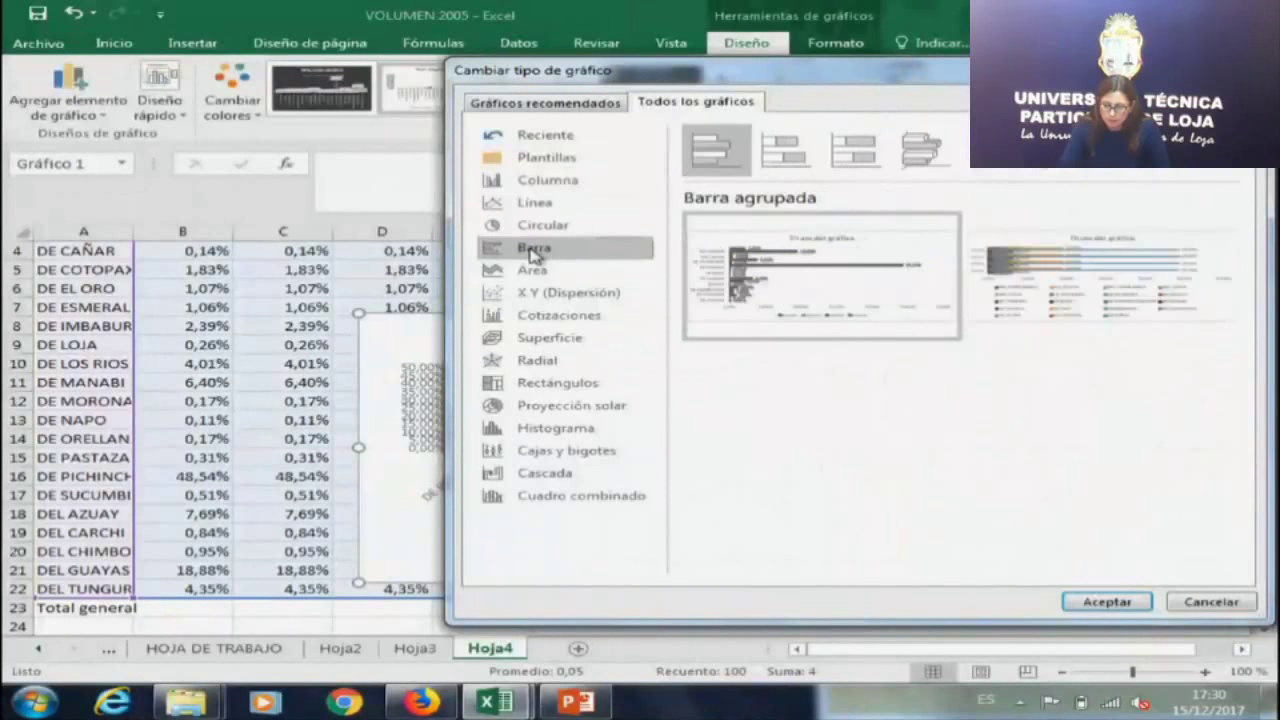
pyautogui.moveTo(774, 290)
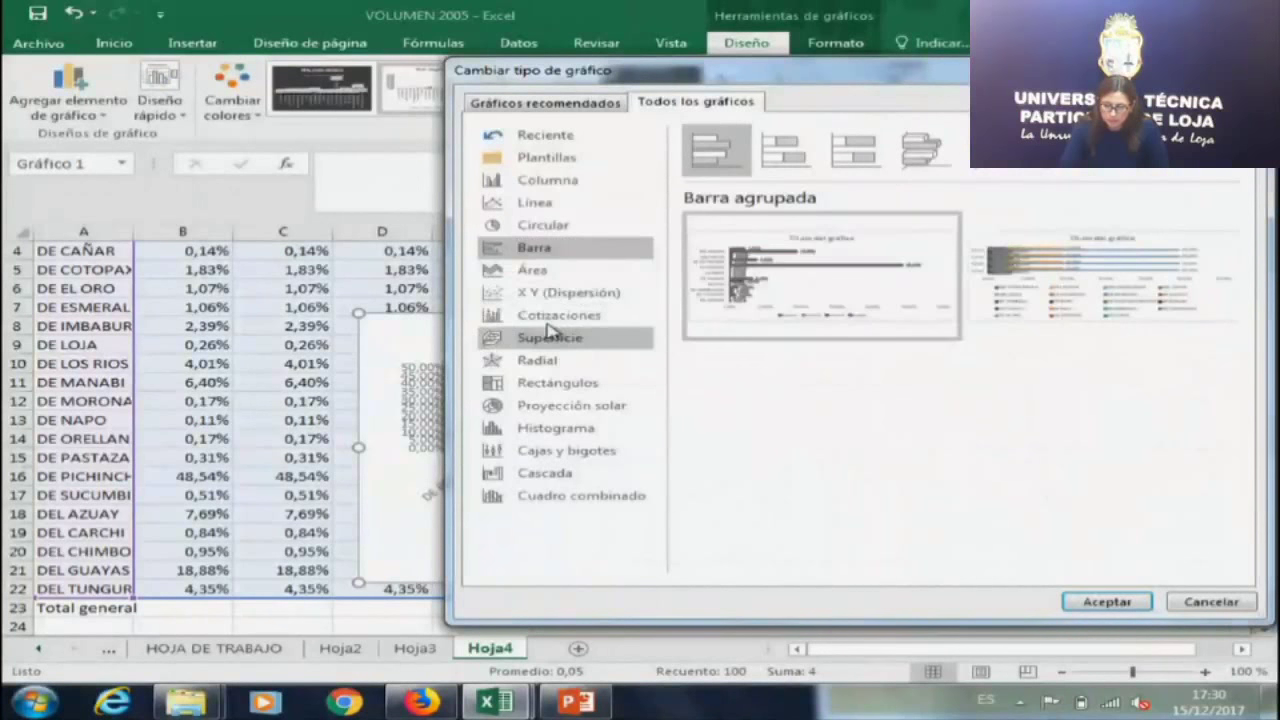
pyautogui.click(566, 190)
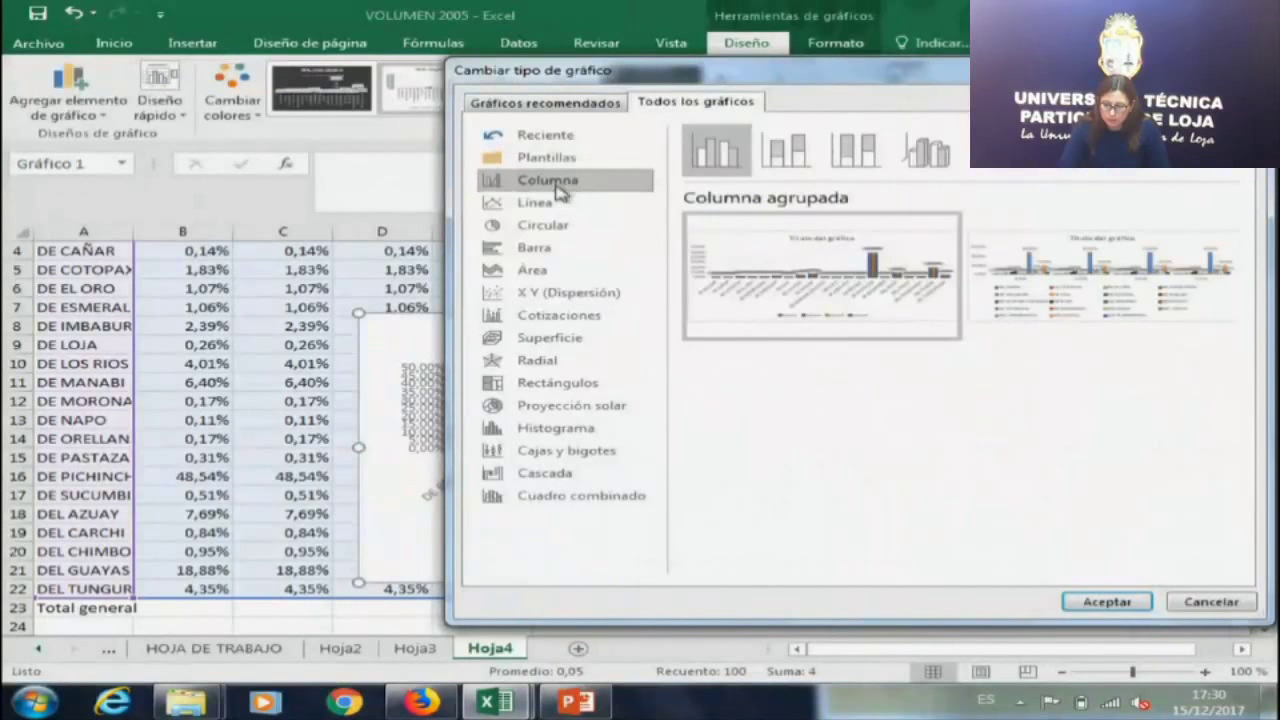
pyautogui.click(536, 248)
pyautogui.moveTo(1113, 310)
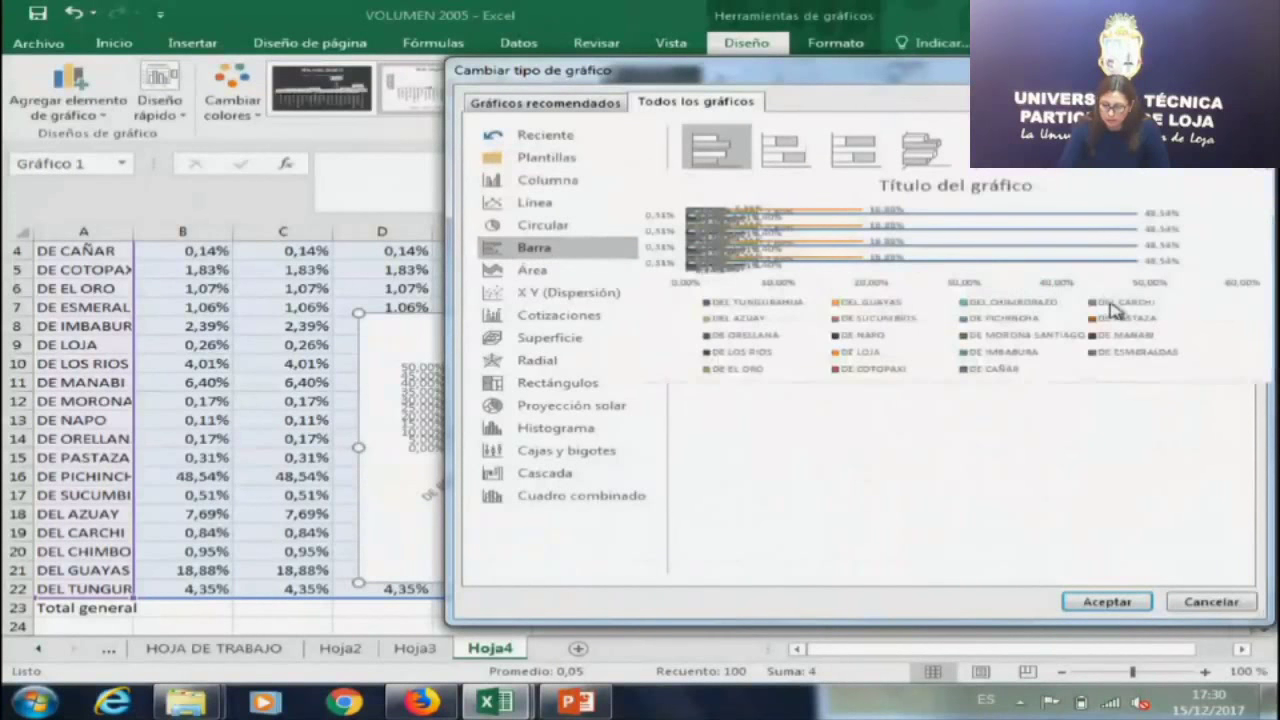
pyautogui.click(540, 182)
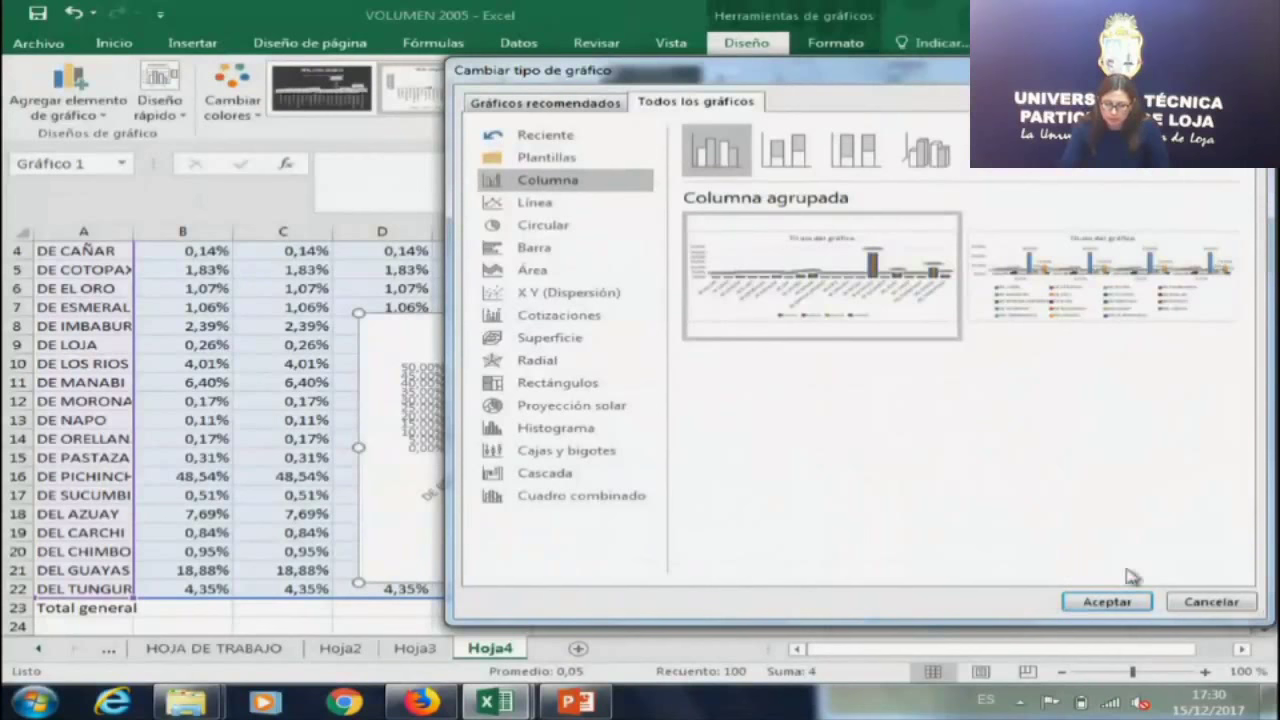
pyautogui.click(1107, 602)
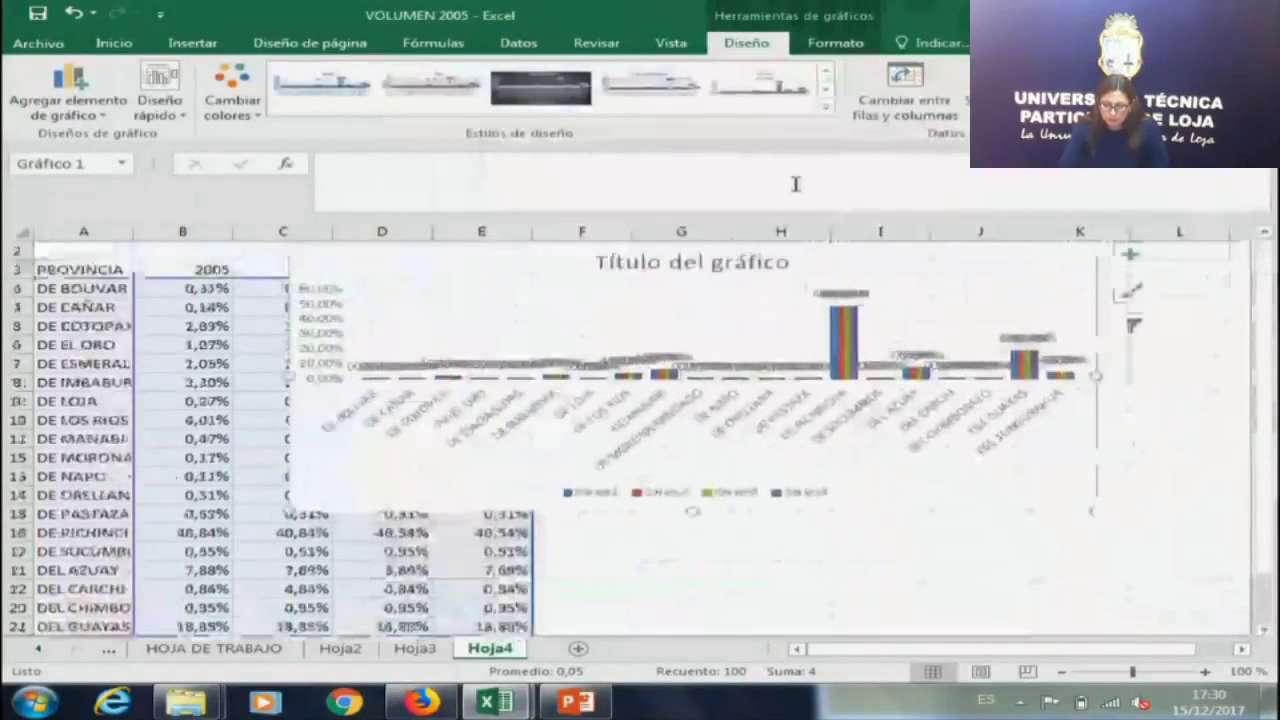
# Apply the light chart style with vertical gridlines and rotated data labels, and delete the chart title.
pyautogui.click(826, 105)
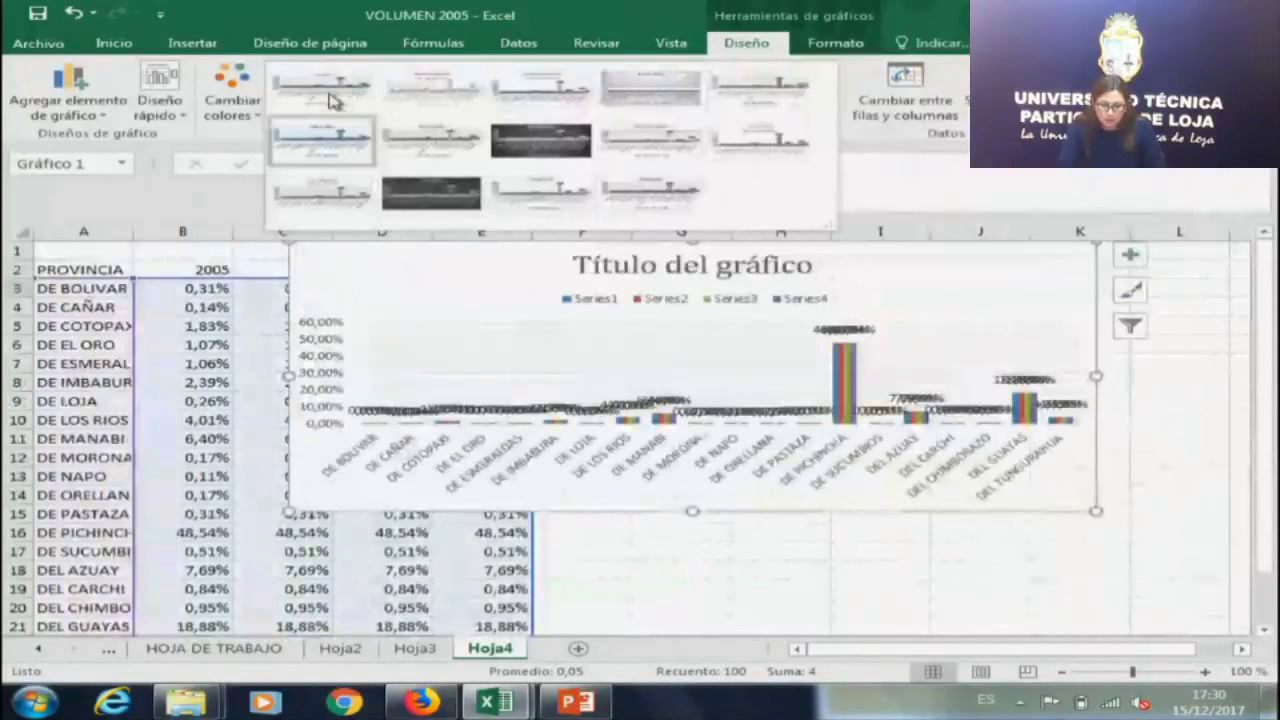
pyautogui.click(430, 88)
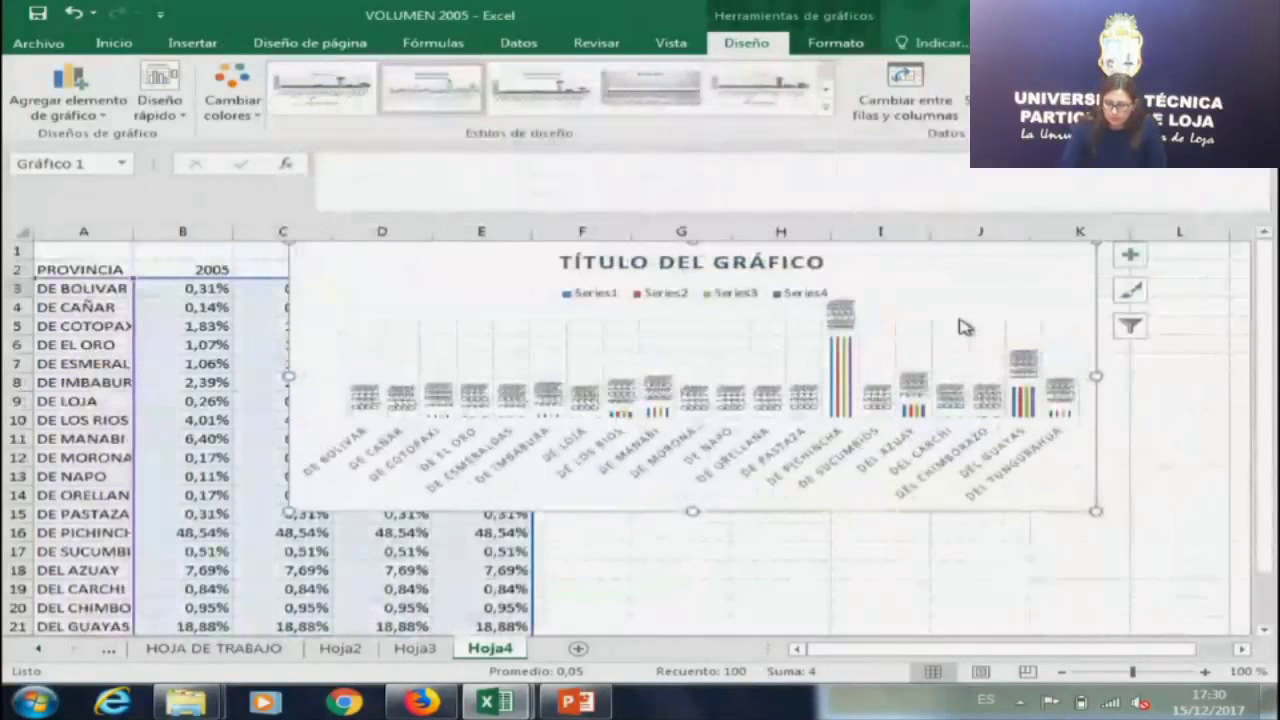
pyautogui.click(800, 250)
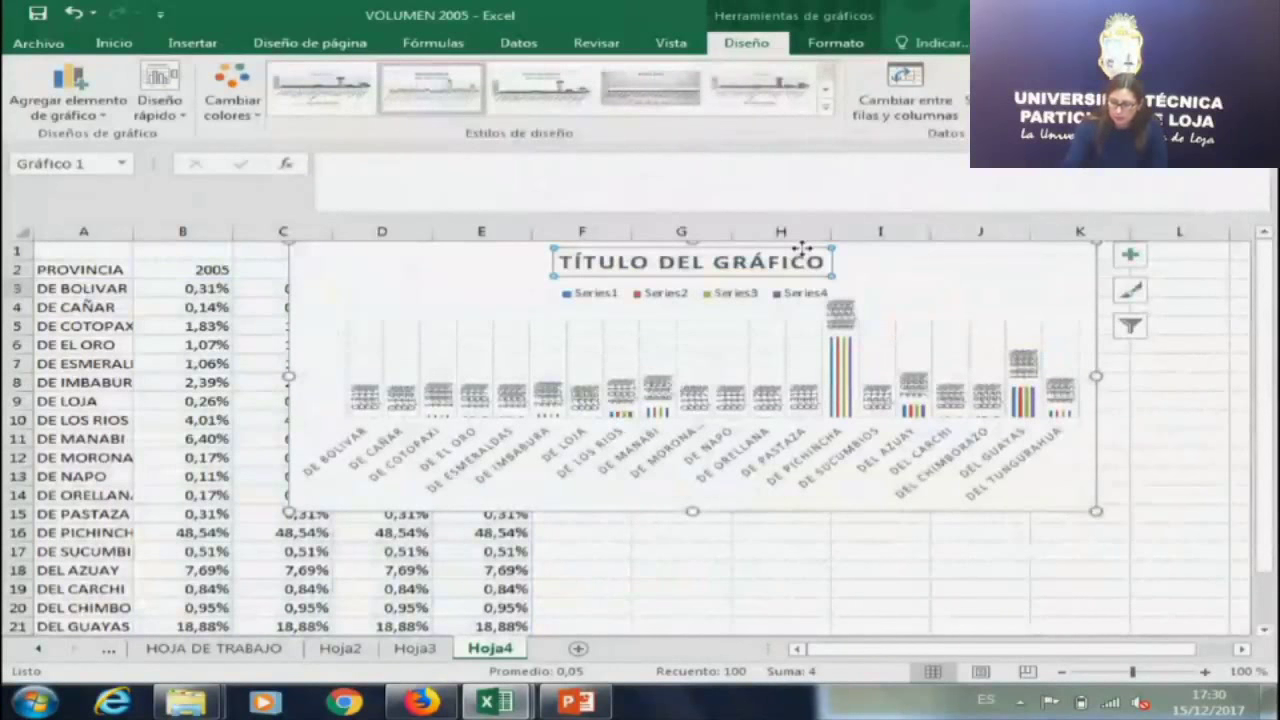
pyautogui.press('Delete')
# Enlarge the chart and reposition it to span about columns B to L, down to row 18.
pyautogui.moveTo(1097, 511); pyautogui.dragTo(1253, 569)
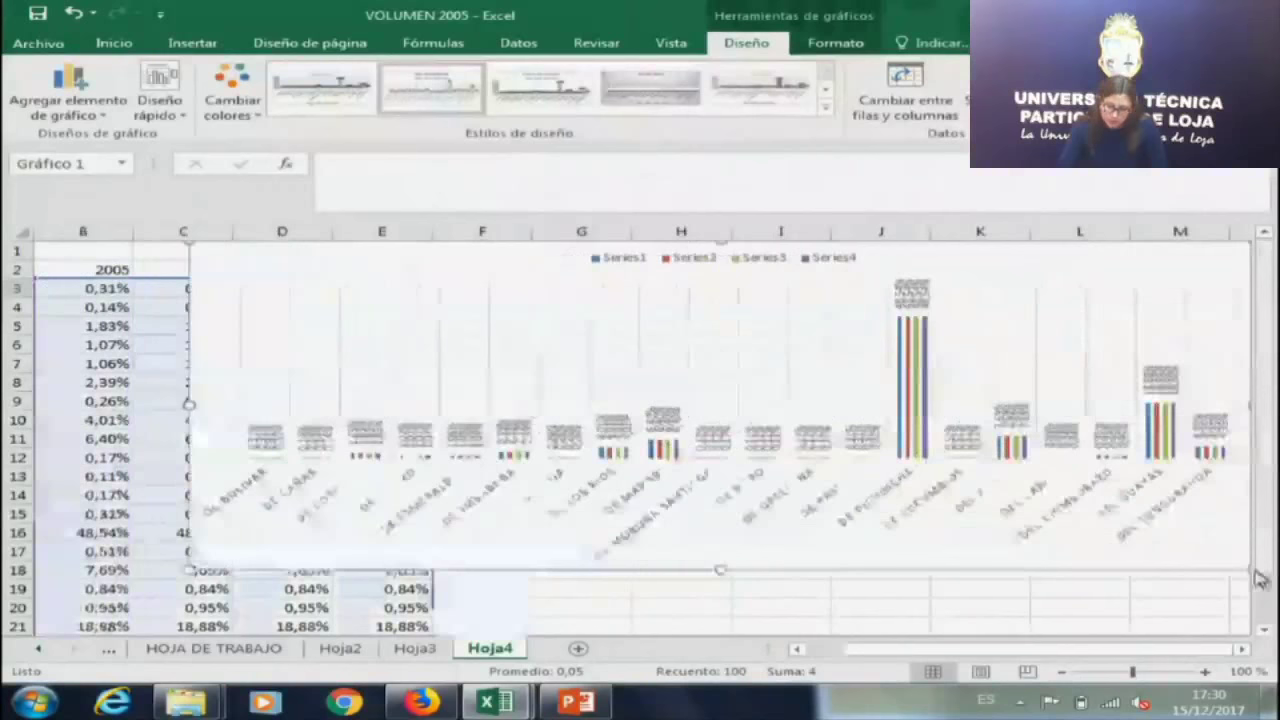
pyautogui.moveTo(934, 263); pyautogui.dragTo(1037, 266)
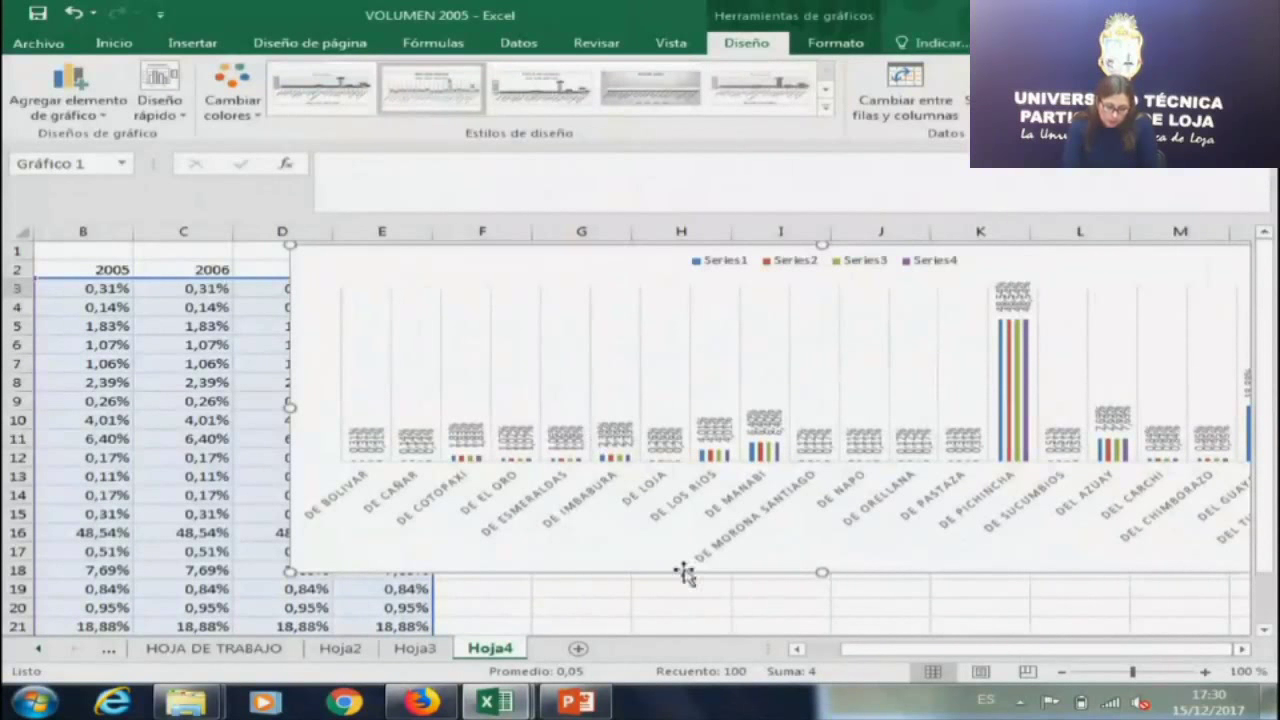
pyautogui.moveTo(676, 247); pyautogui.dragTo(469, 261)
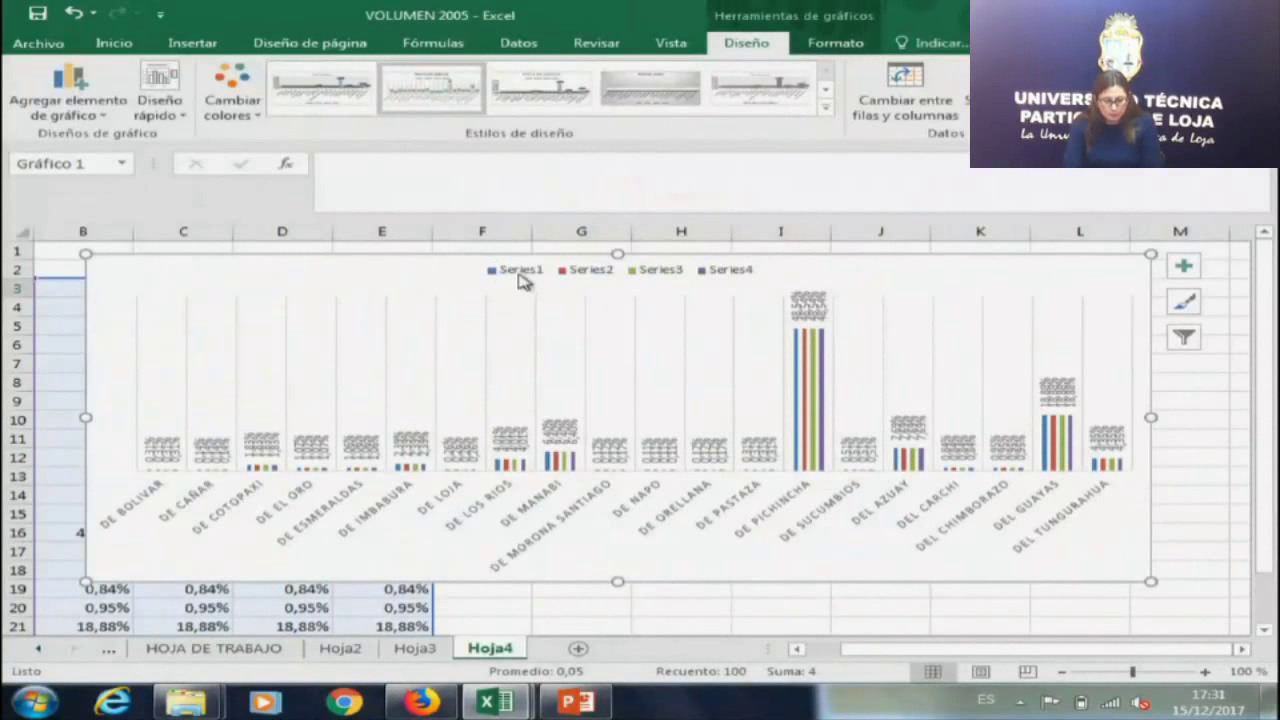
# Try naming the chart's fourth series años and removing it from the data source, and discard the changes.
pyautogui.click(1185, 338)
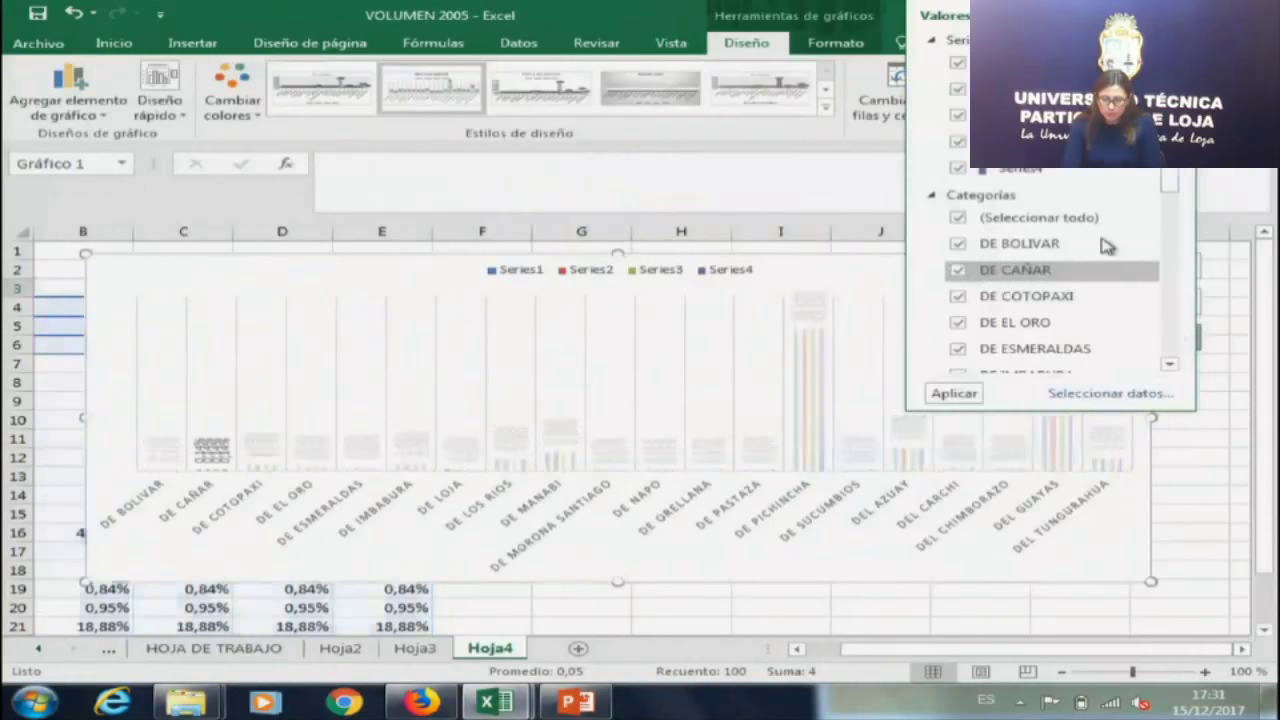
pyautogui.click(1105, 393)
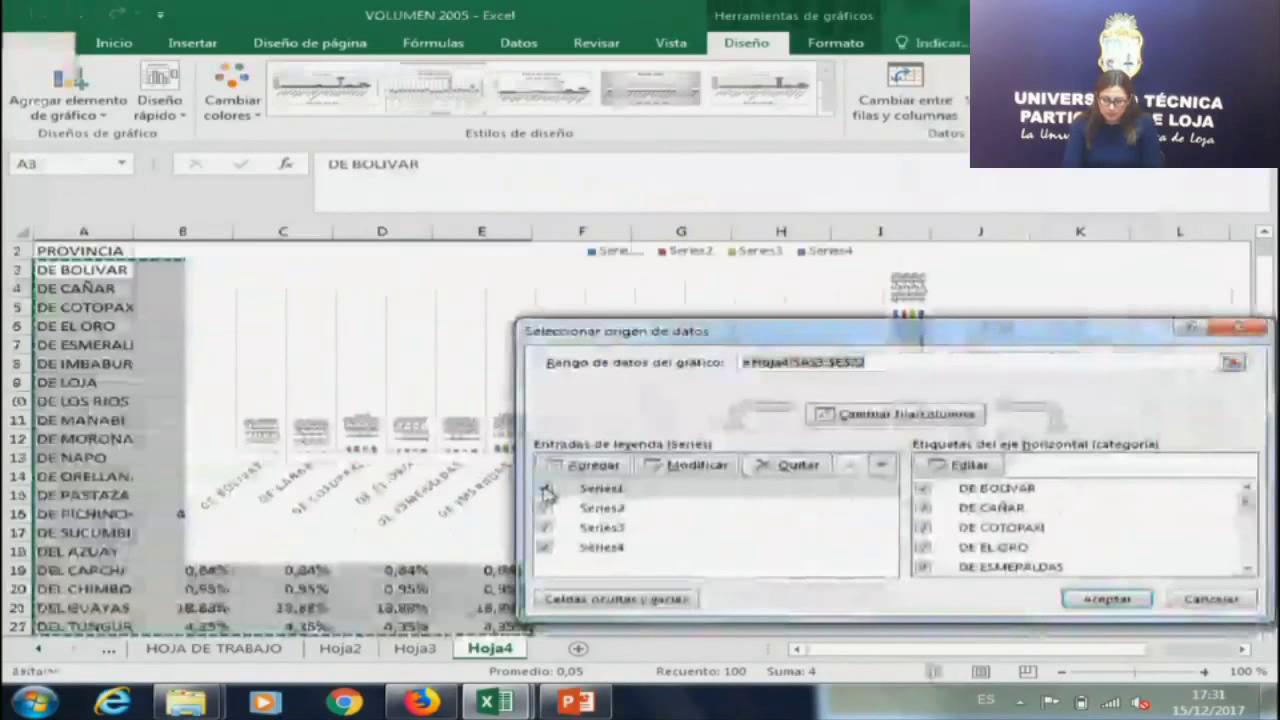
pyautogui.click(601, 547)
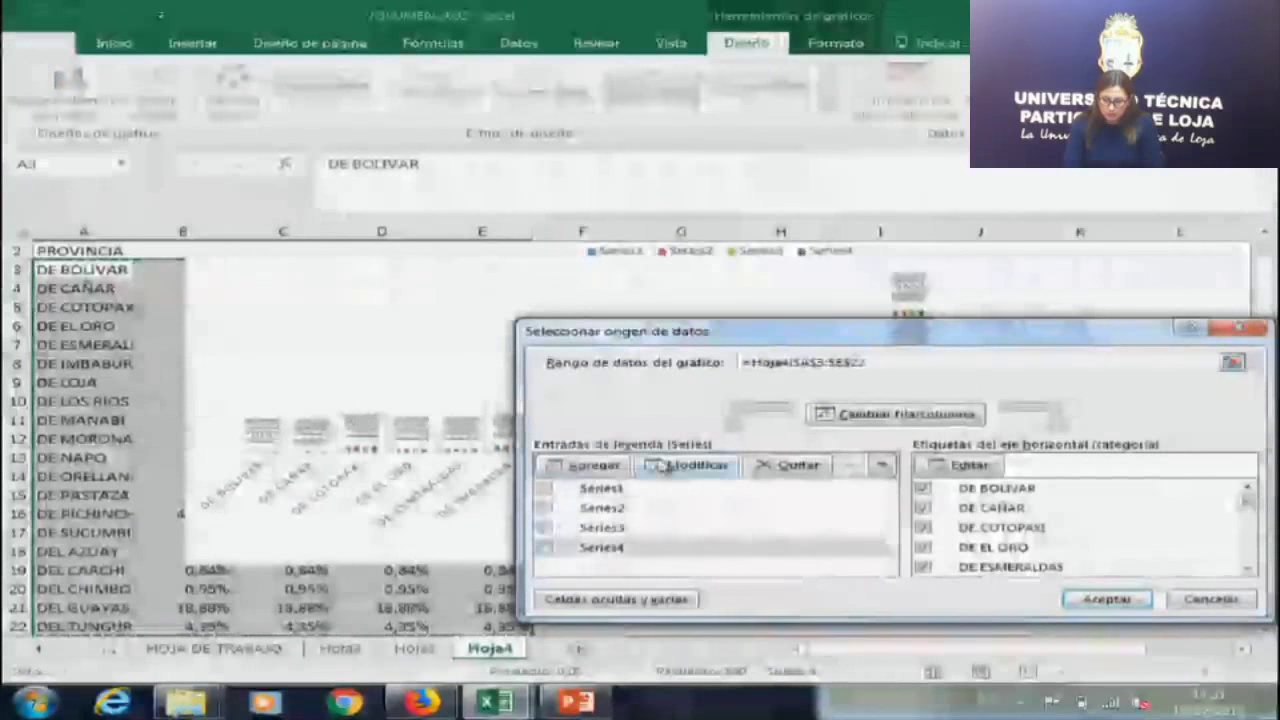
pyautogui.click(729, 471)
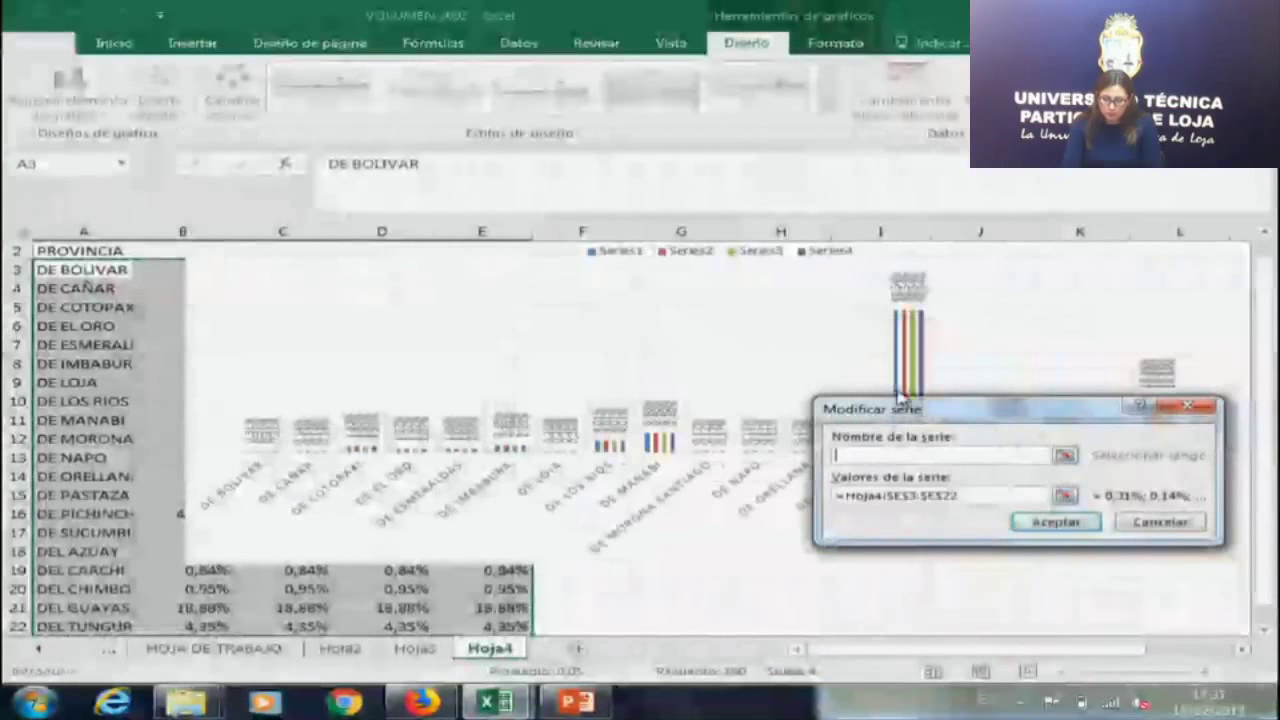
pyautogui.write('años')
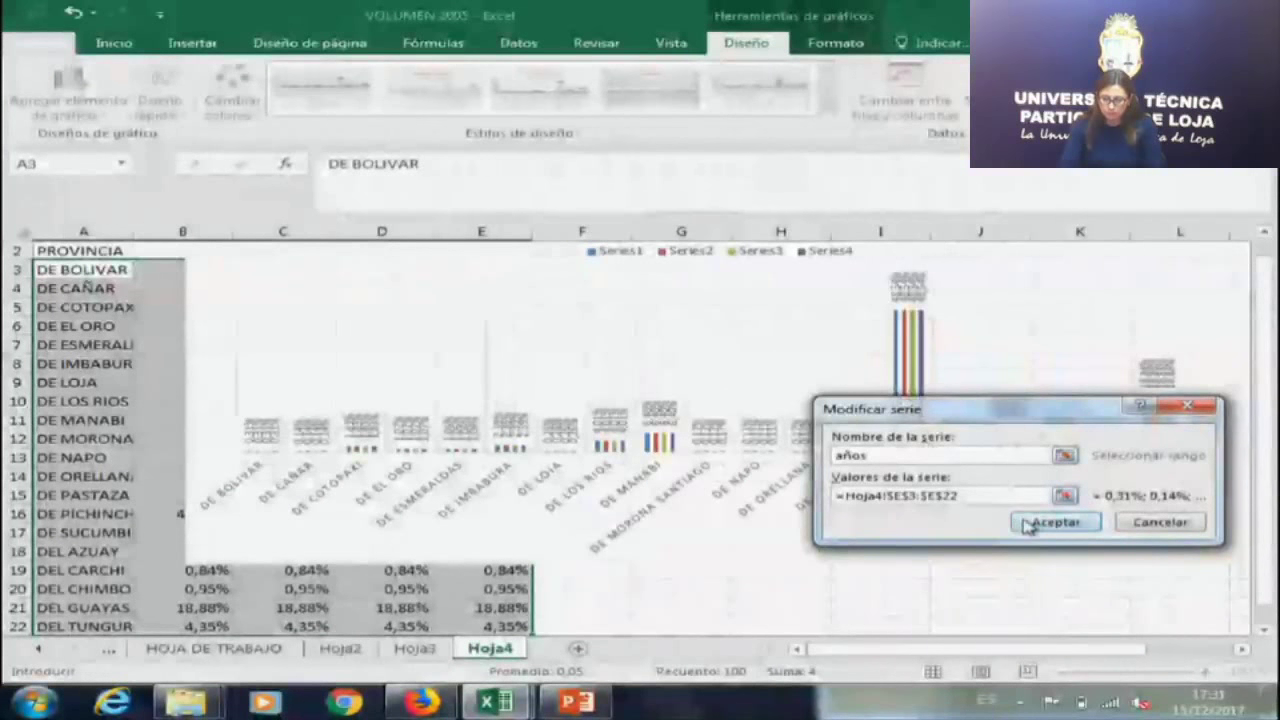
pyautogui.click(1055, 522)
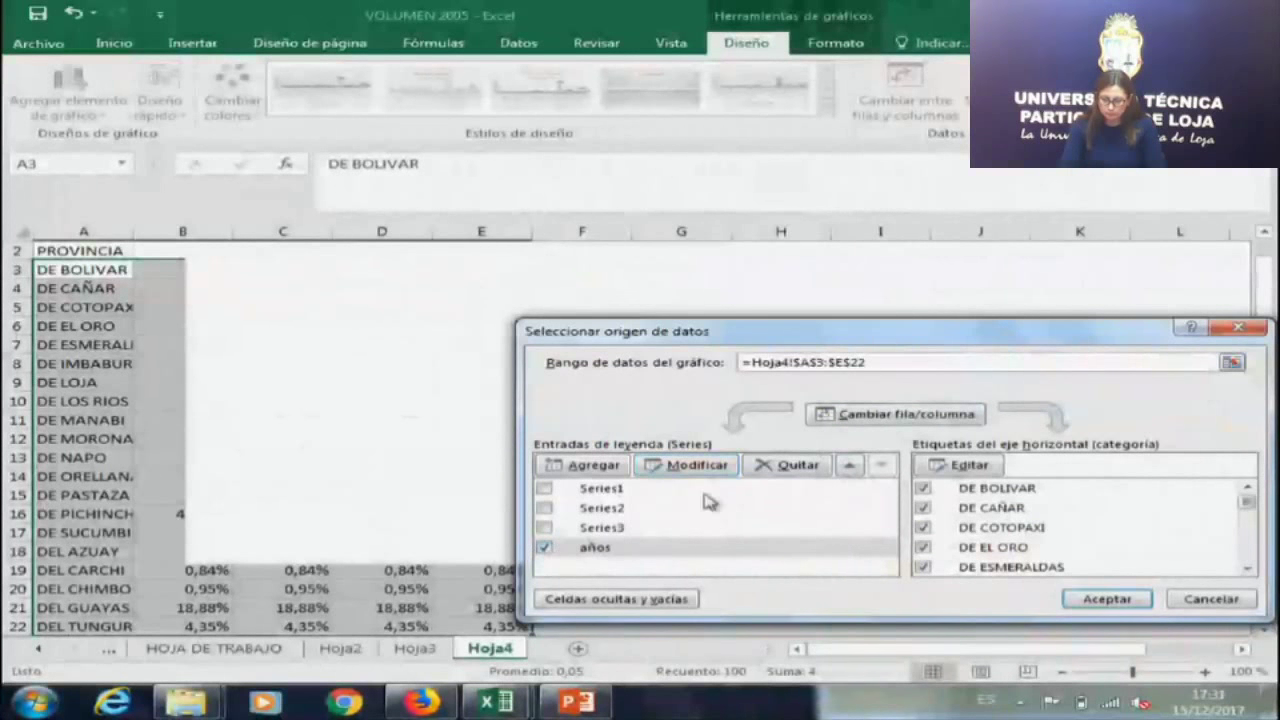
pyautogui.click(781, 468)
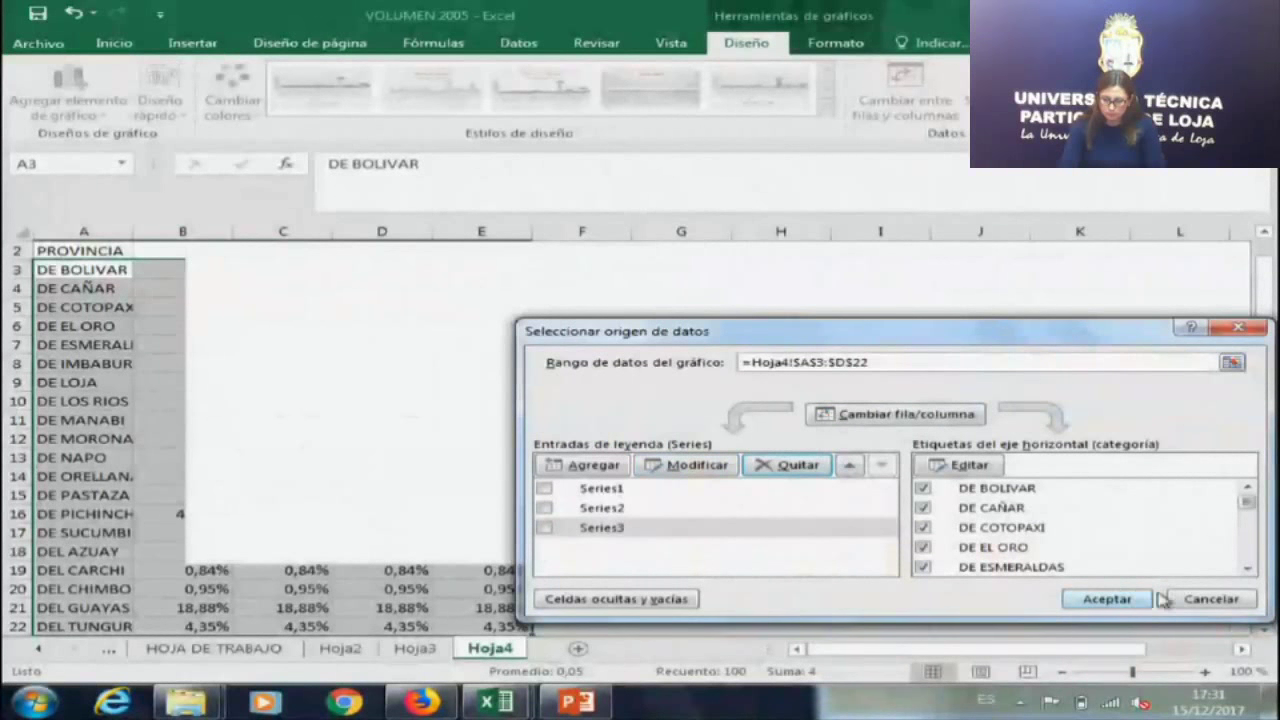
pyautogui.click(1195, 608)
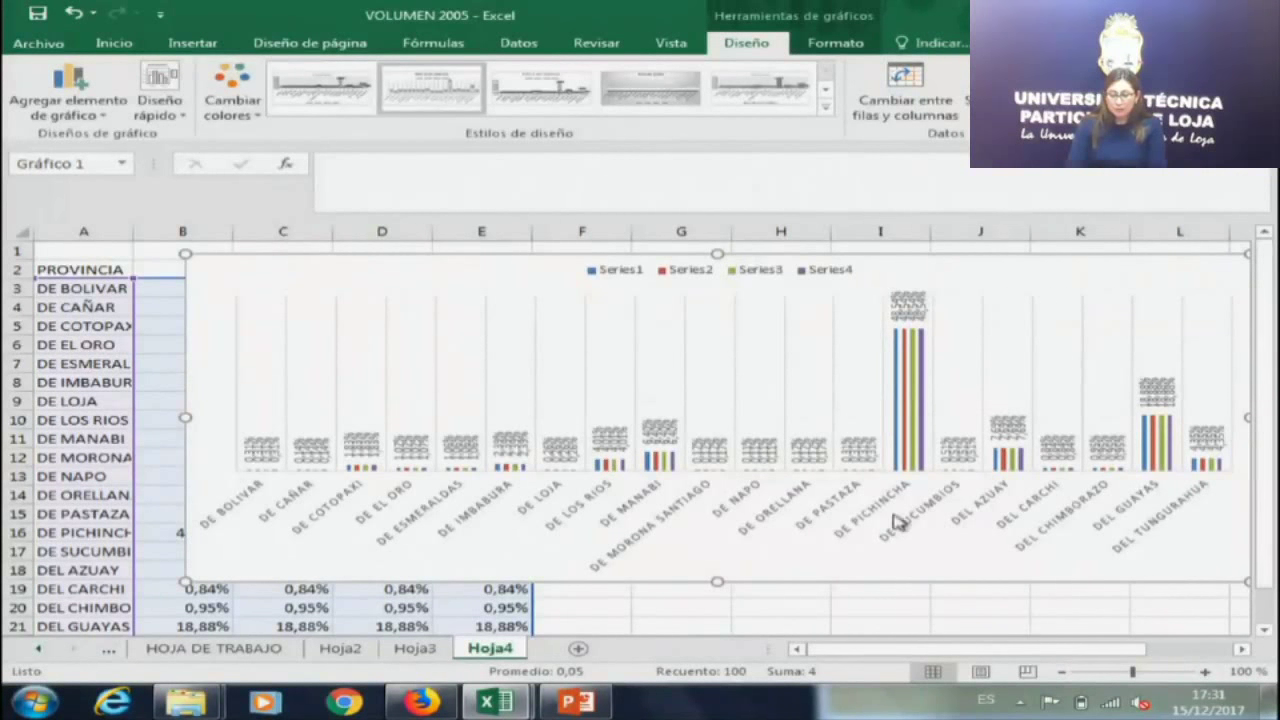
# Move and shrink the chart to end at about column I, row 16, and delete it from the sheet.
pyautogui.moveTo(895, 270); pyautogui.dragTo(771, 262)
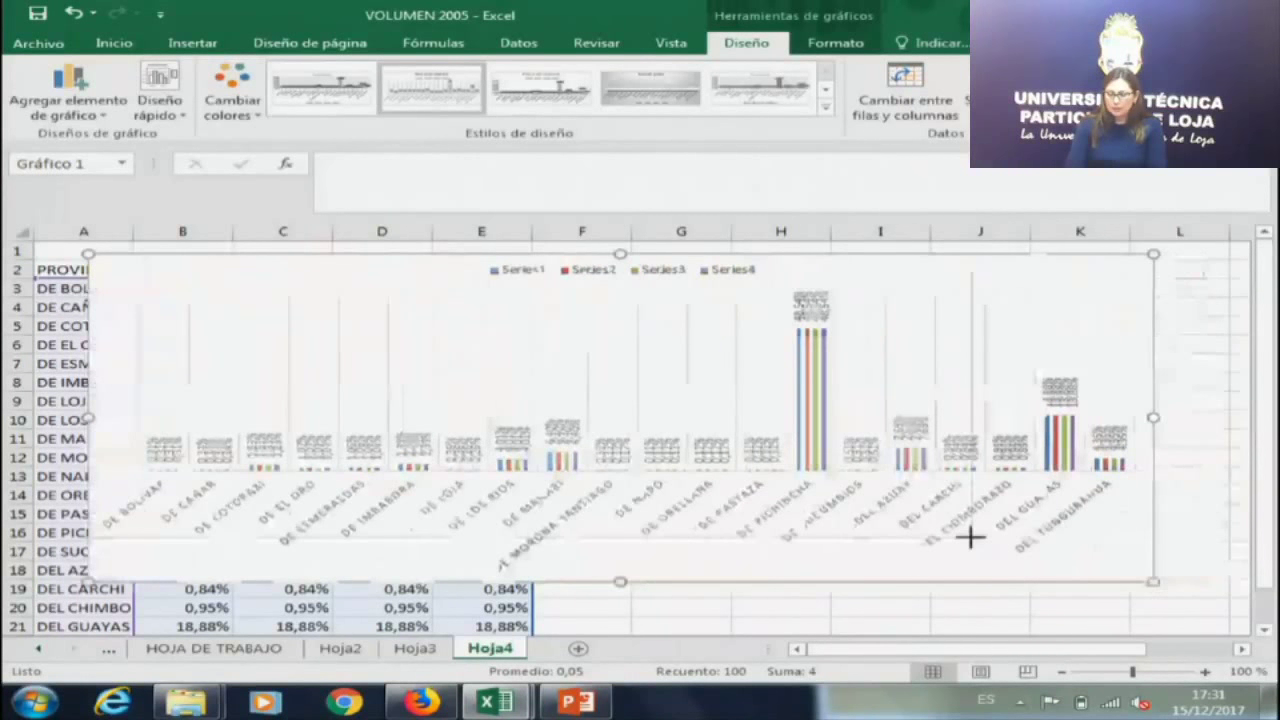
pyautogui.moveTo(969, 537); pyautogui.dragTo(971, 537)
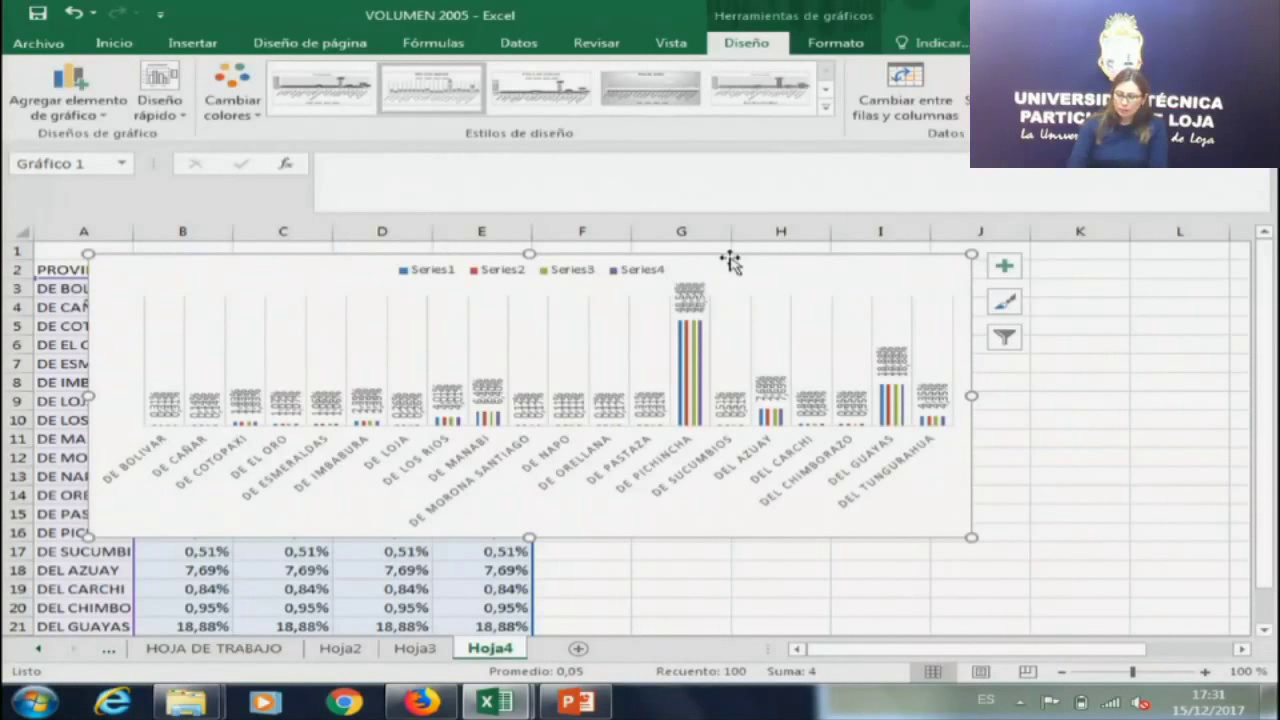
pyautogui.press('Escape')
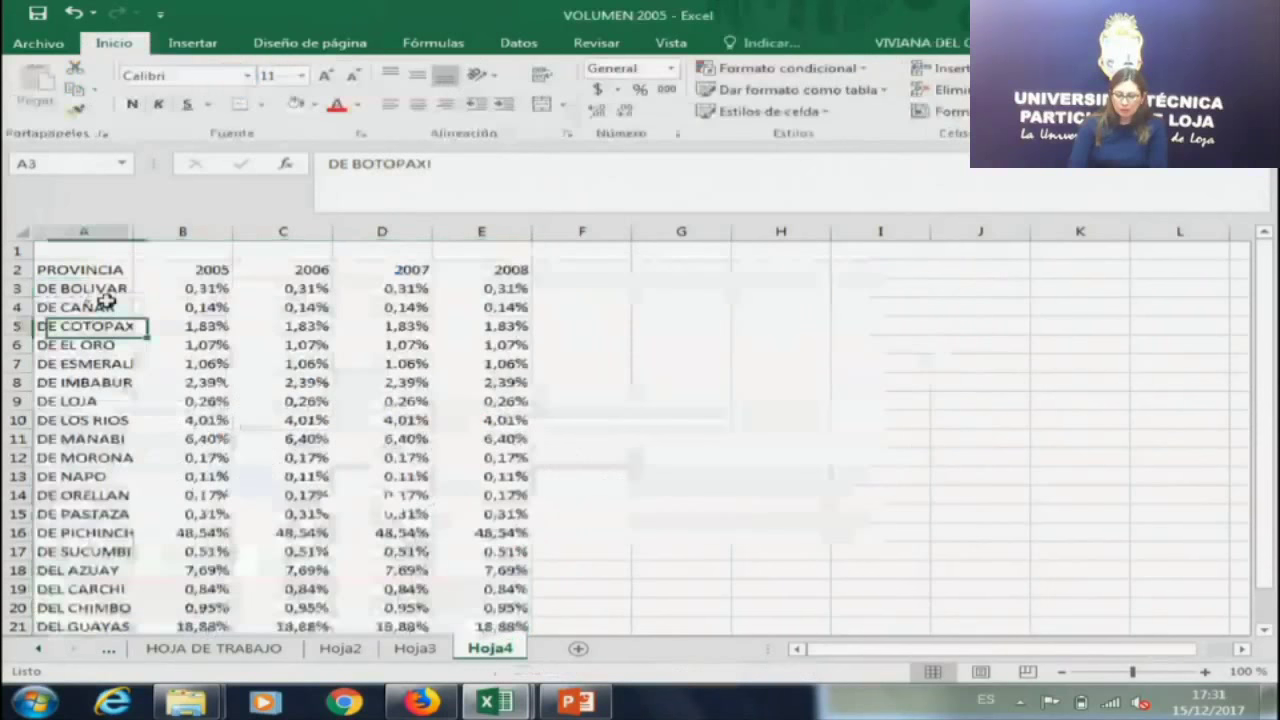
# Make the PROVINCIA and year headers in A2:E2 bold.
pyautogui.moveTo(80, 269); pyautogui.dragTo(500, 269)
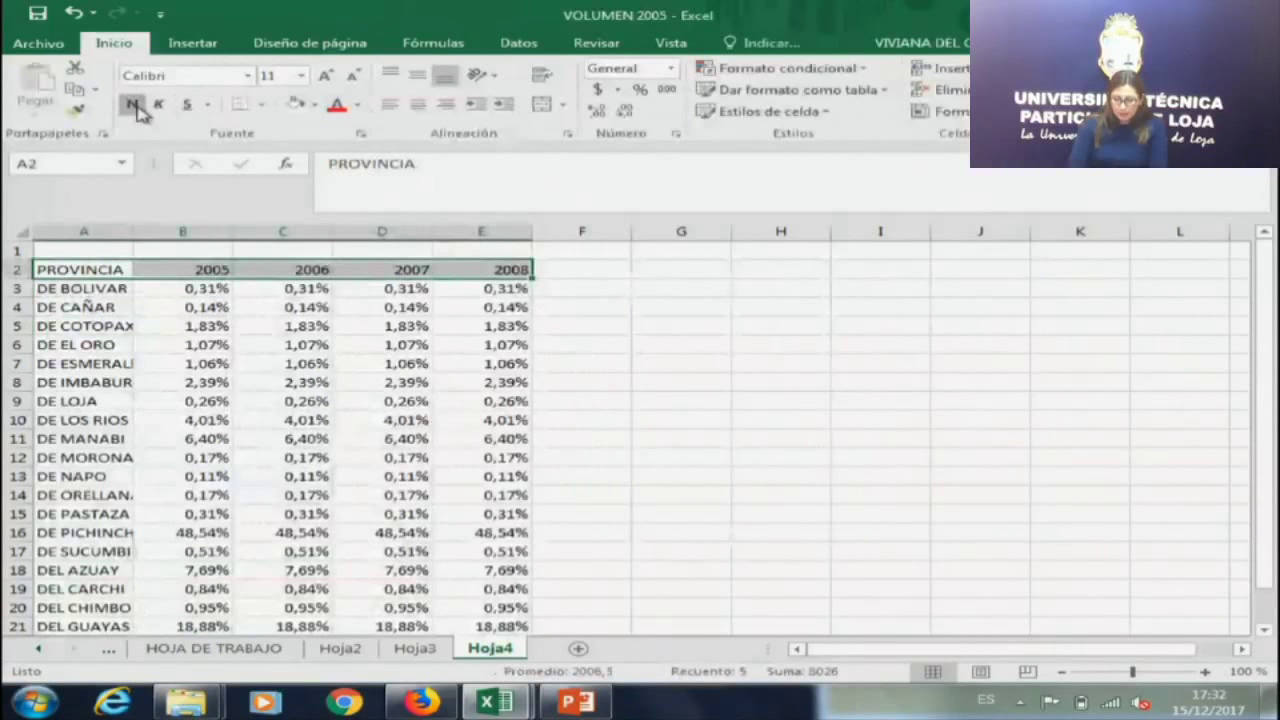
pyautogui.click(136, 106)
pyautogui.click(300, 440)
pyautogui.click(560, 454)
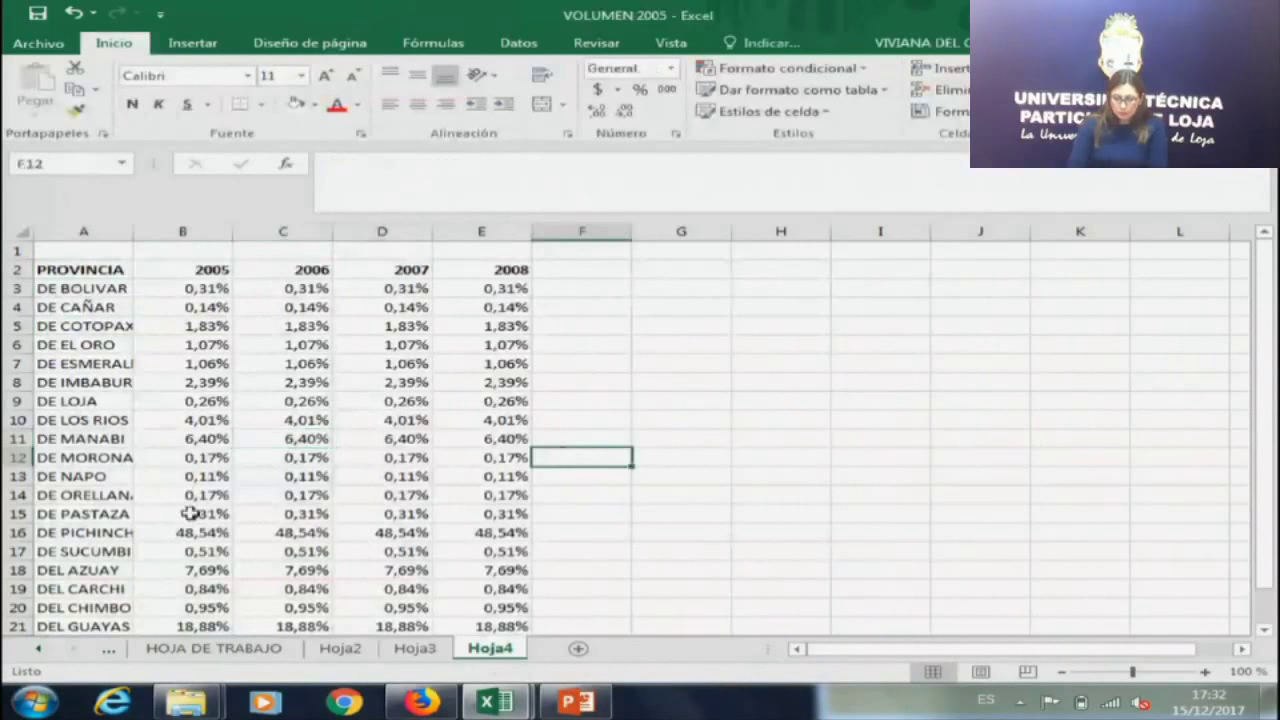
pyautogui.click(165, 533)
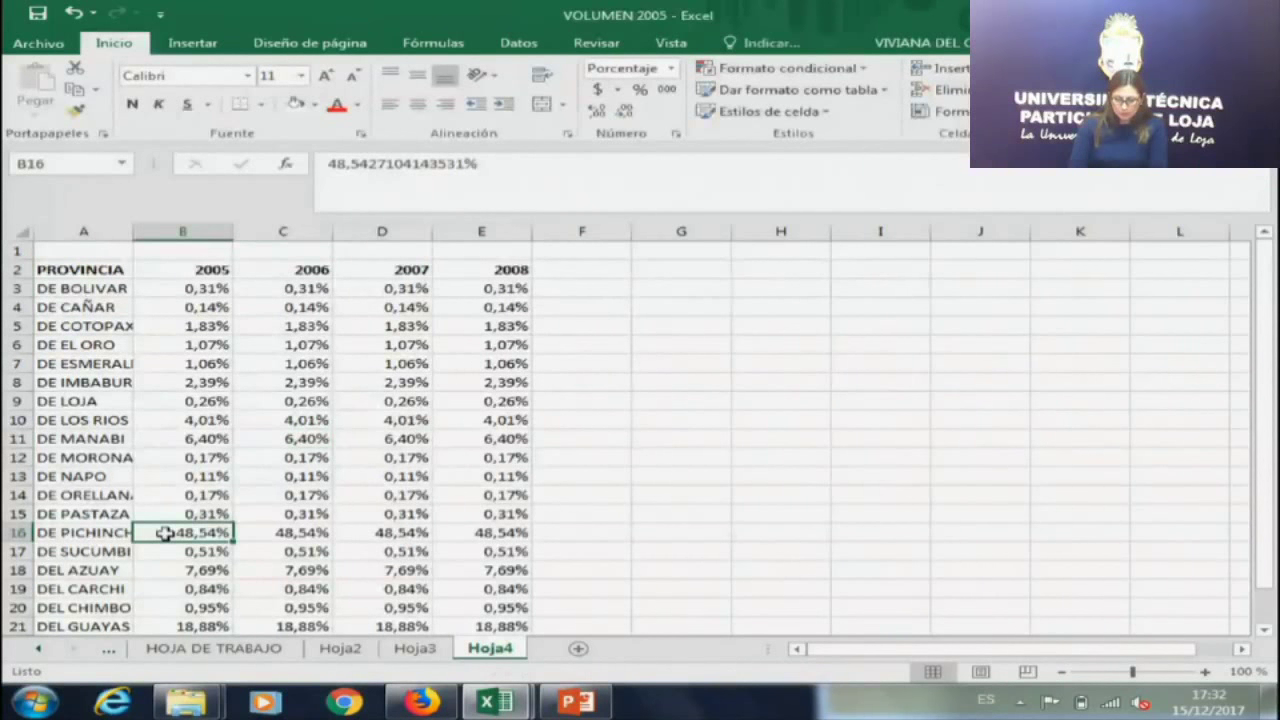
# Turn on filtering for the table whose headers are in A2:E2.
pyautogui.click(100, 270)
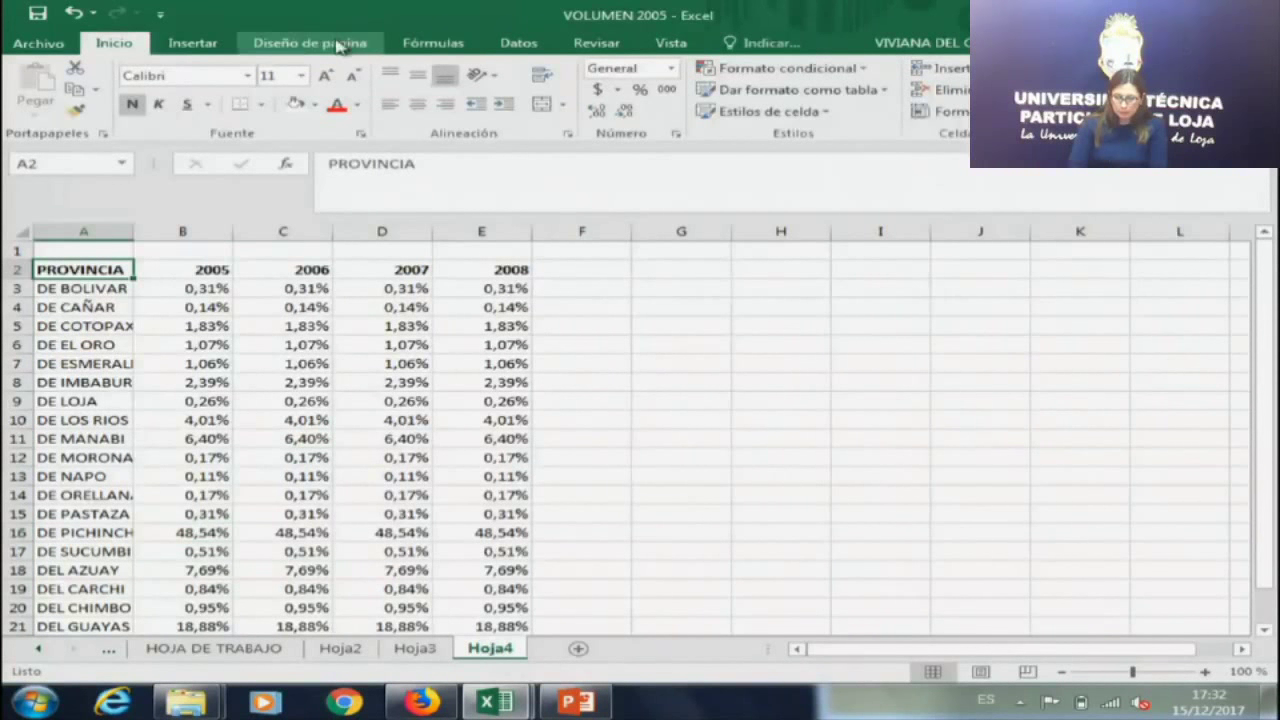
pyautogui.click(517, 43)
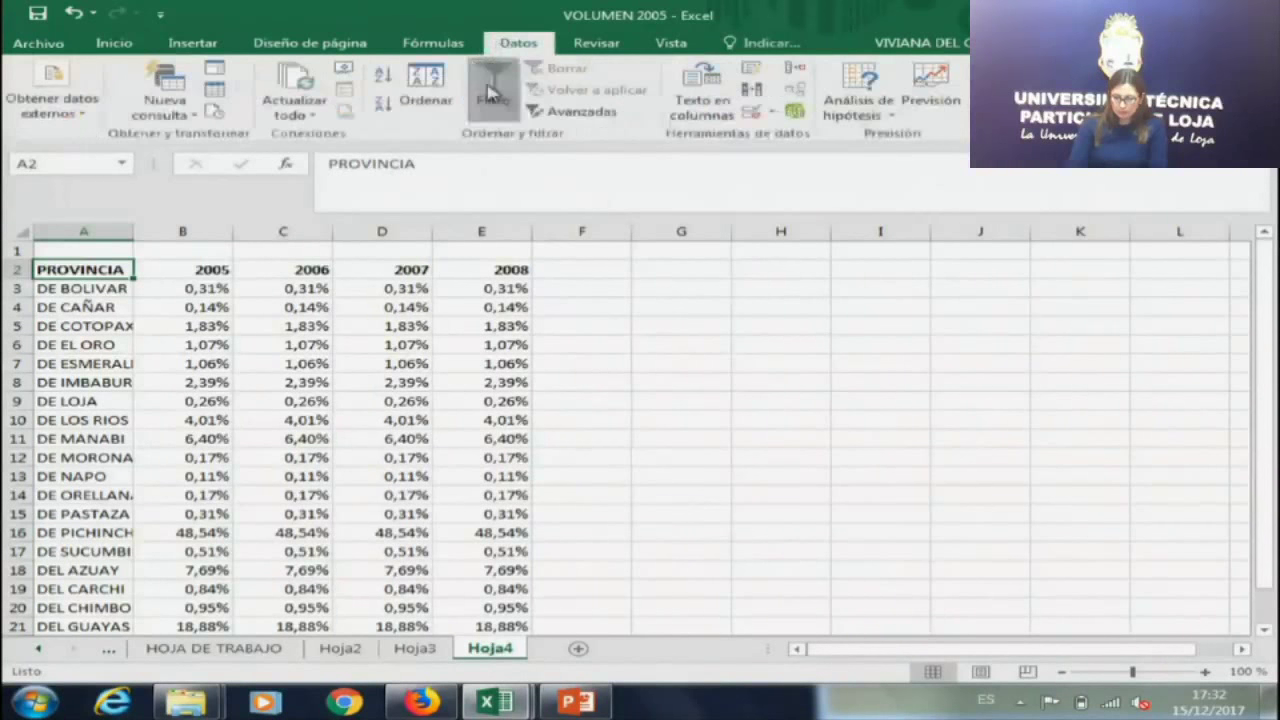
pyautogui.click(492, 95)
# Filter PROVINCIA to show only Imbabura, Los Rios, Manabi, Pichincha, Azuay, Guayas and Tungurahua.
pyautogui.click(122, 270)
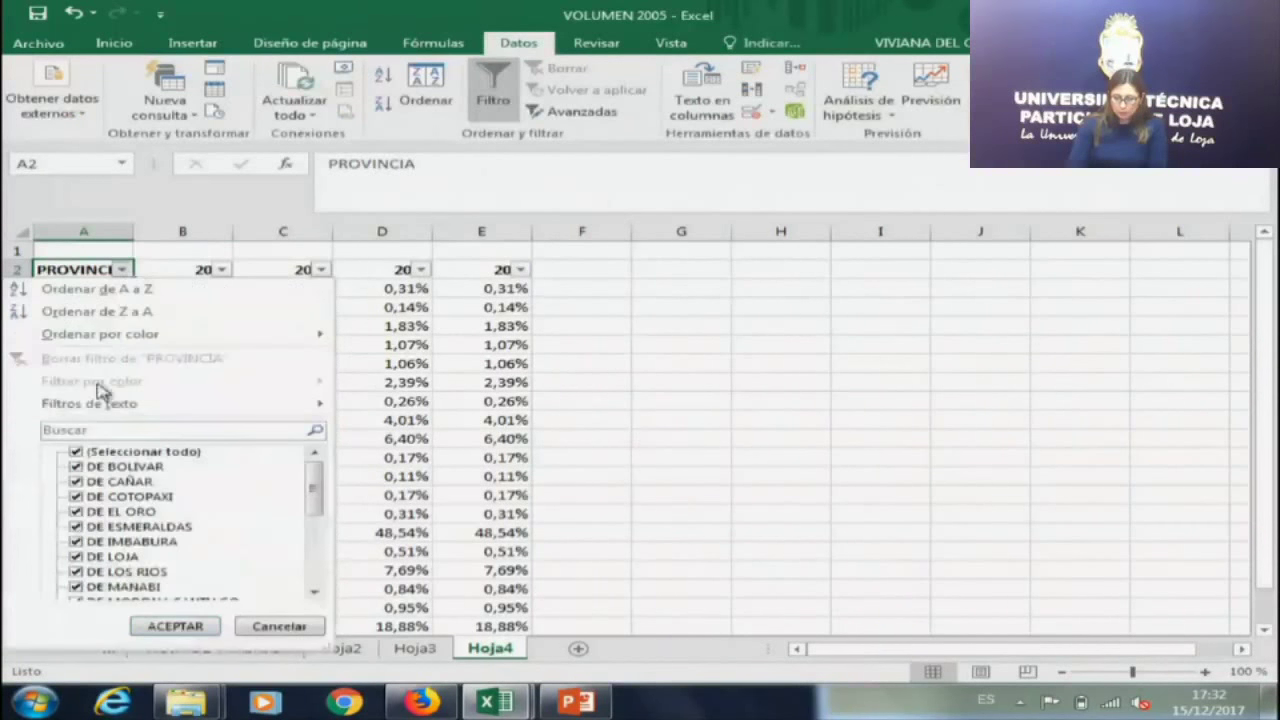
pyautogui.click(76, 452)
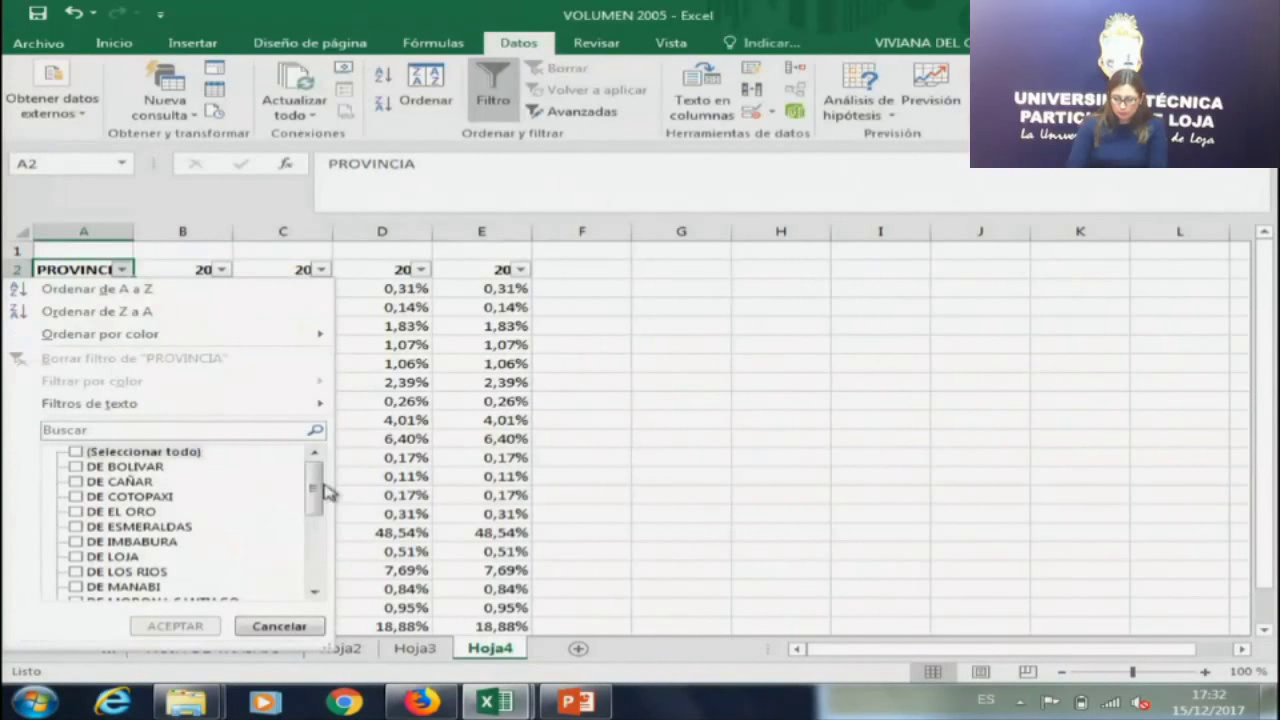
pyautogui.moveTo(323, 491); pyautogui.dragTo(320, 497)
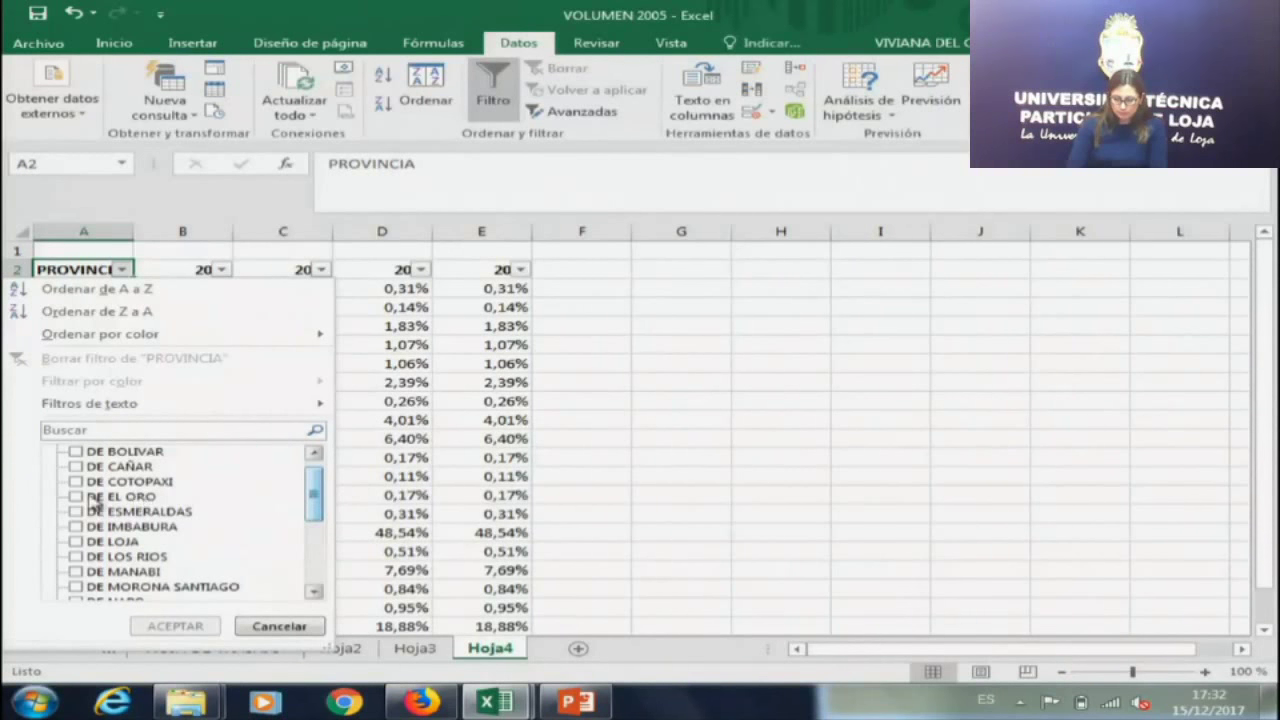
pyautogui.click(77, 527)
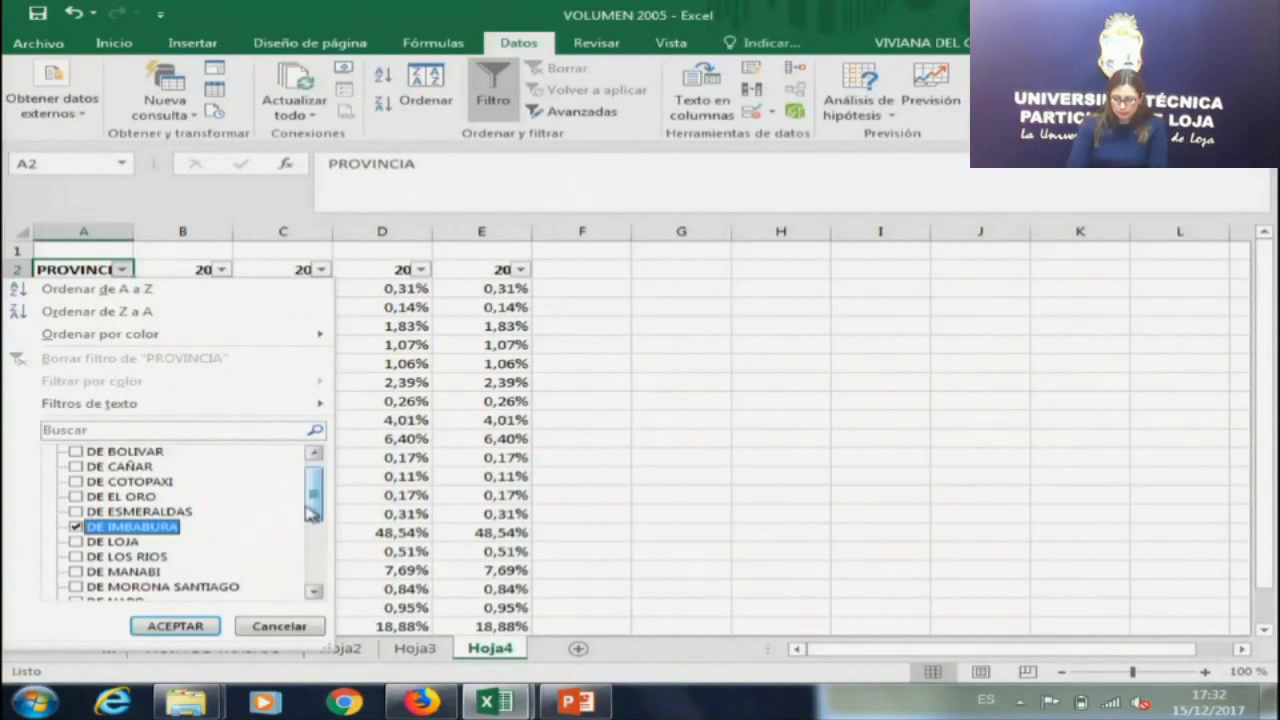
pyautogui.click(106, 557)
pyautogui.click(108, 571)
pyautogui.moveTo(316, 505); pyautogui.dragTo(316, 557)
pyautogui.click(79, 527)
pyautogui.click(77, 557)
pyautogui.click(78, 557)
pyautogui.click(77, 571)
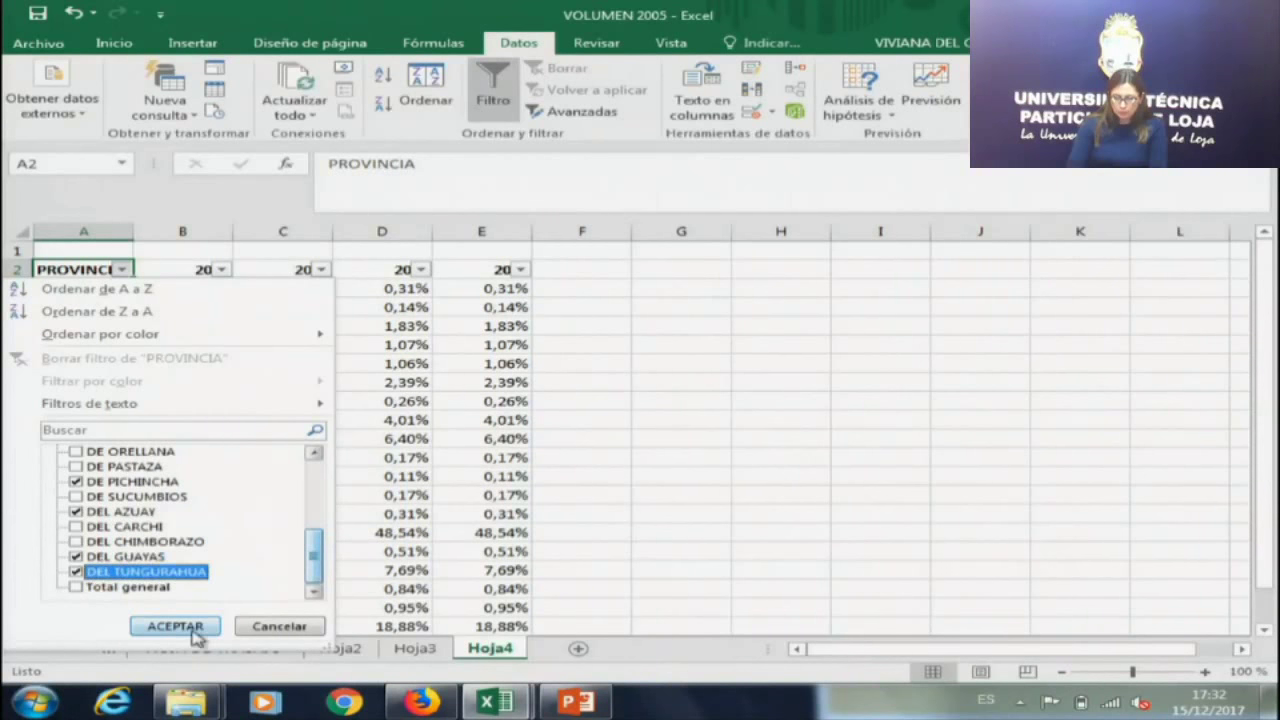
pyautogui.click(176, 627)
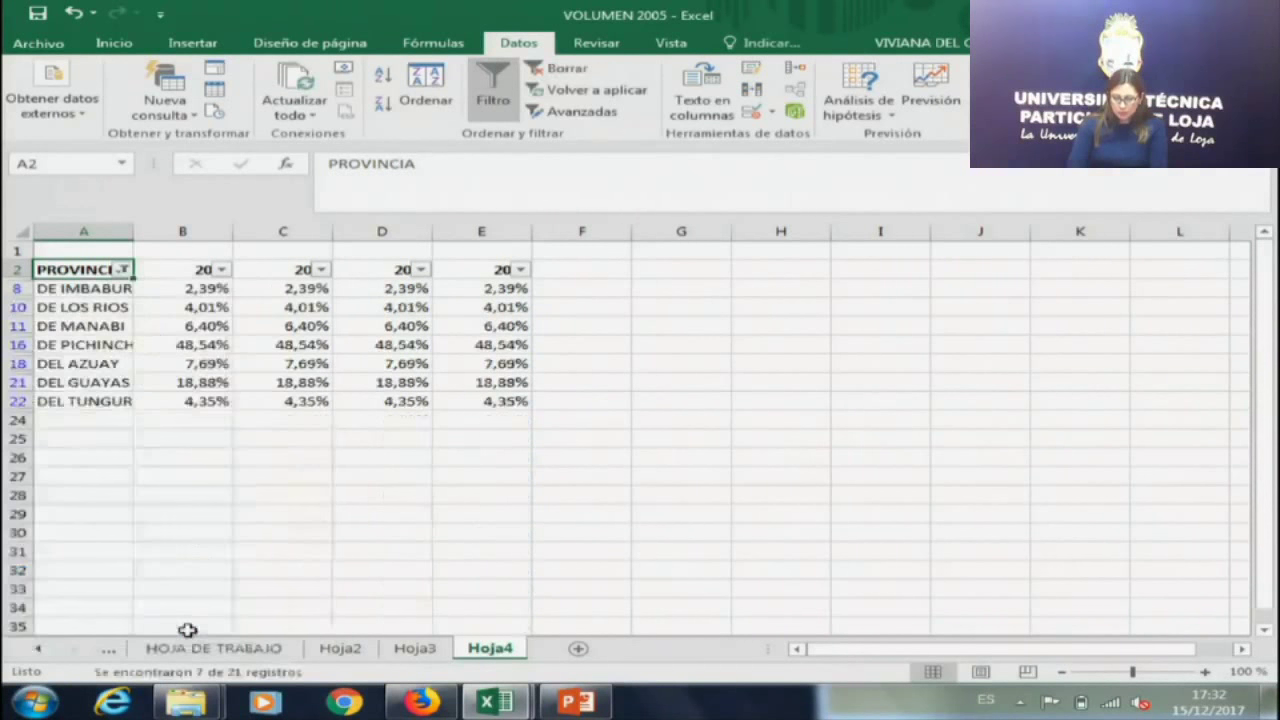
# Insert a 2-D clustered column chart from the filtered provinces and their percentages in A8:E22.
pyautogui.moveTo(200, 288); pyautogui.dragTo(210, 402)
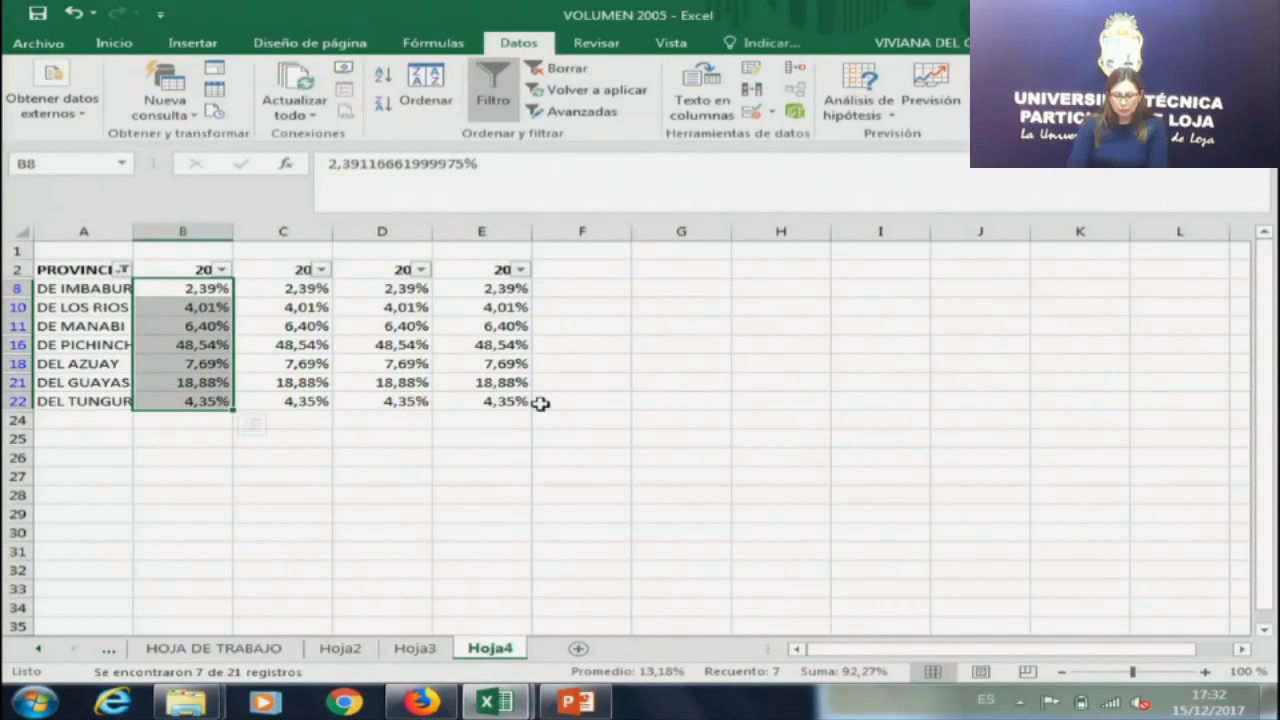
pyautogui.moveTo(298, 293); pyautogui.dragTo(320, 401)
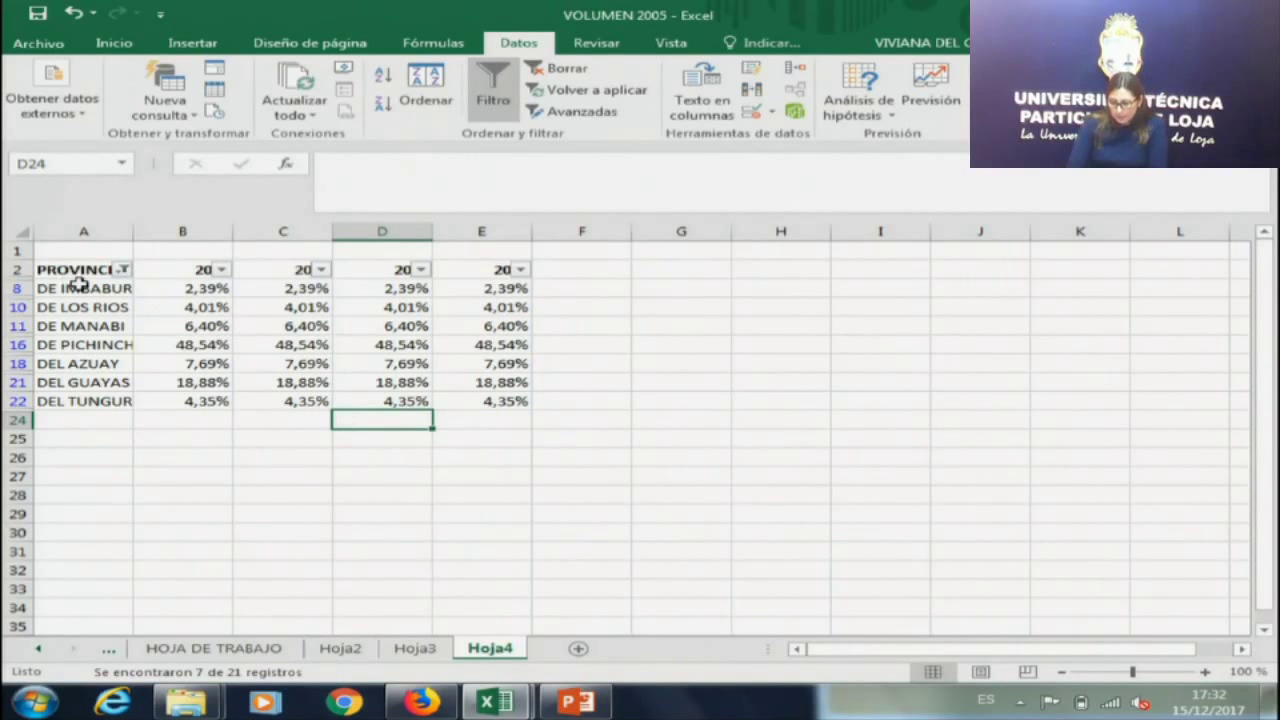
pyautogui.moveTo(80, 285); pyautogui.dragTo(478, 400)
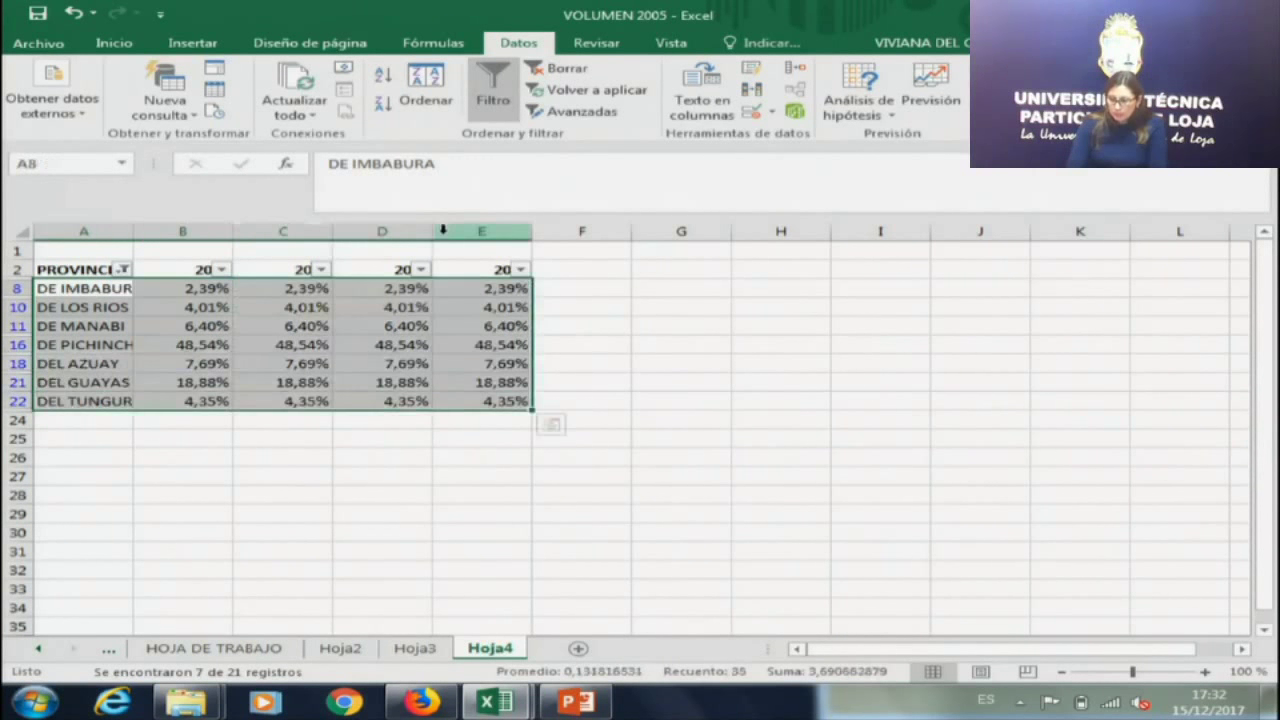
pyautogui.click(110, 43)
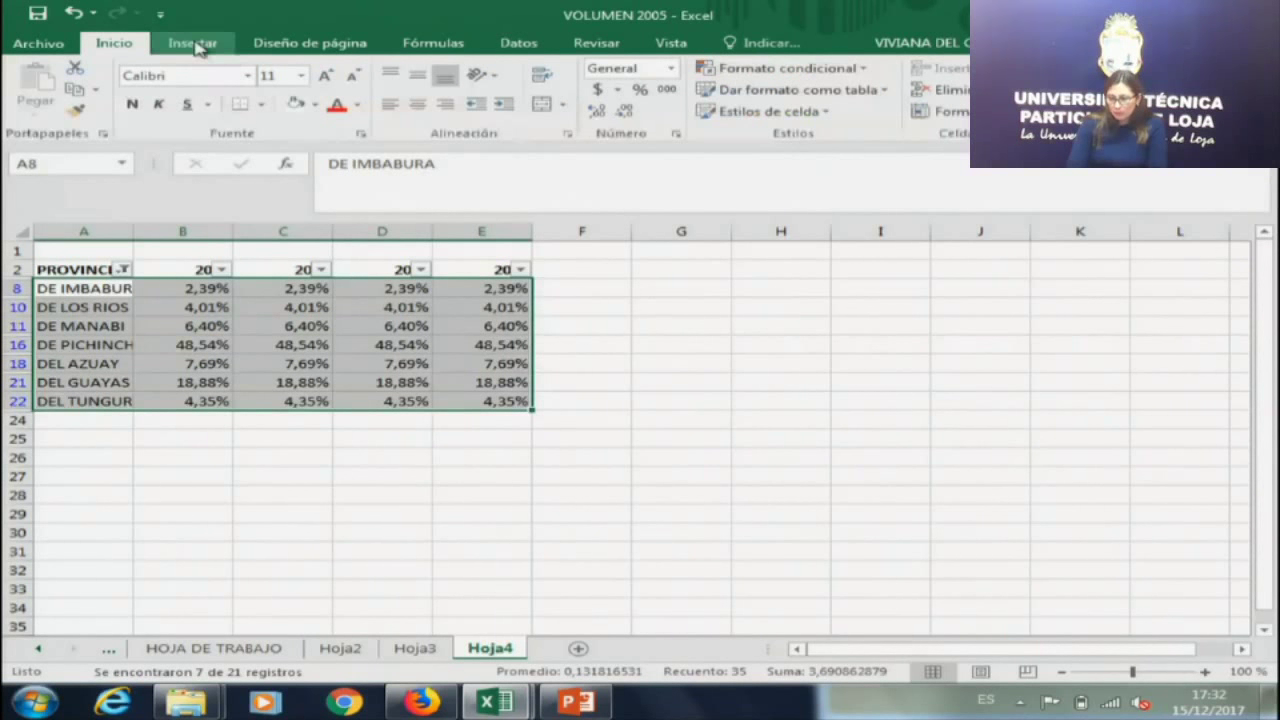
pyautogui.click(188, 42)
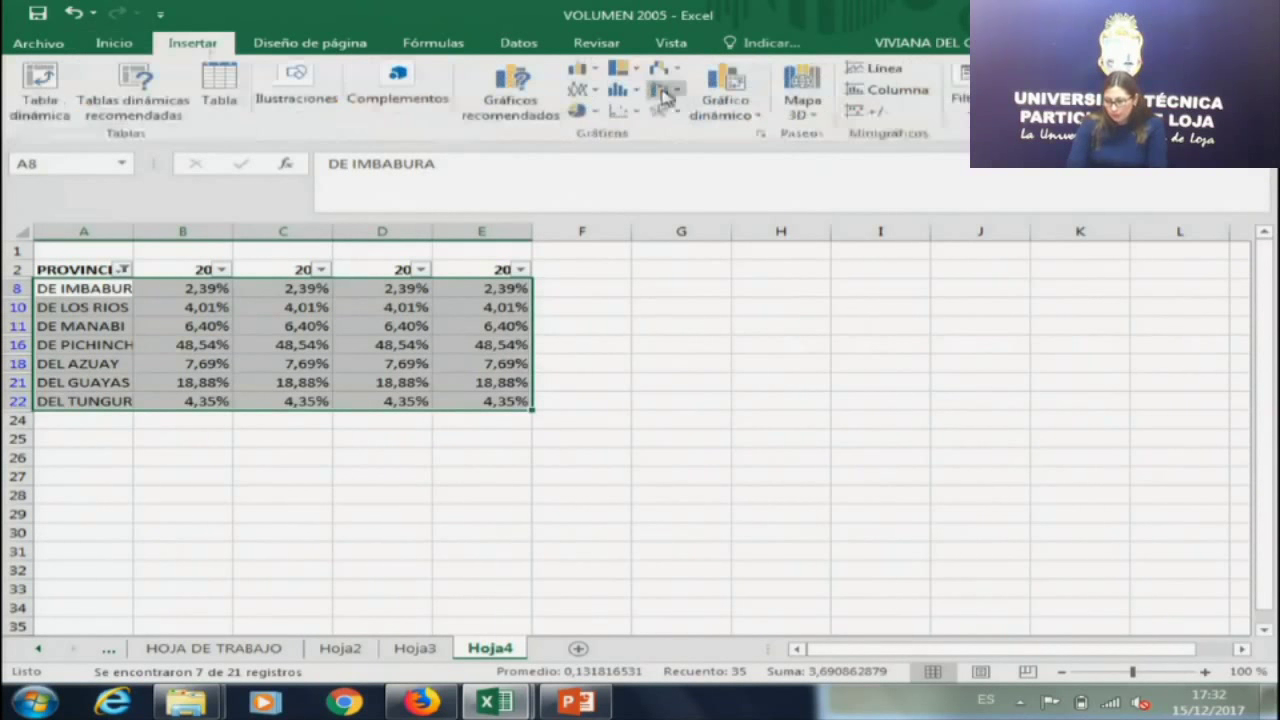
pyautogui.click(578, 68)
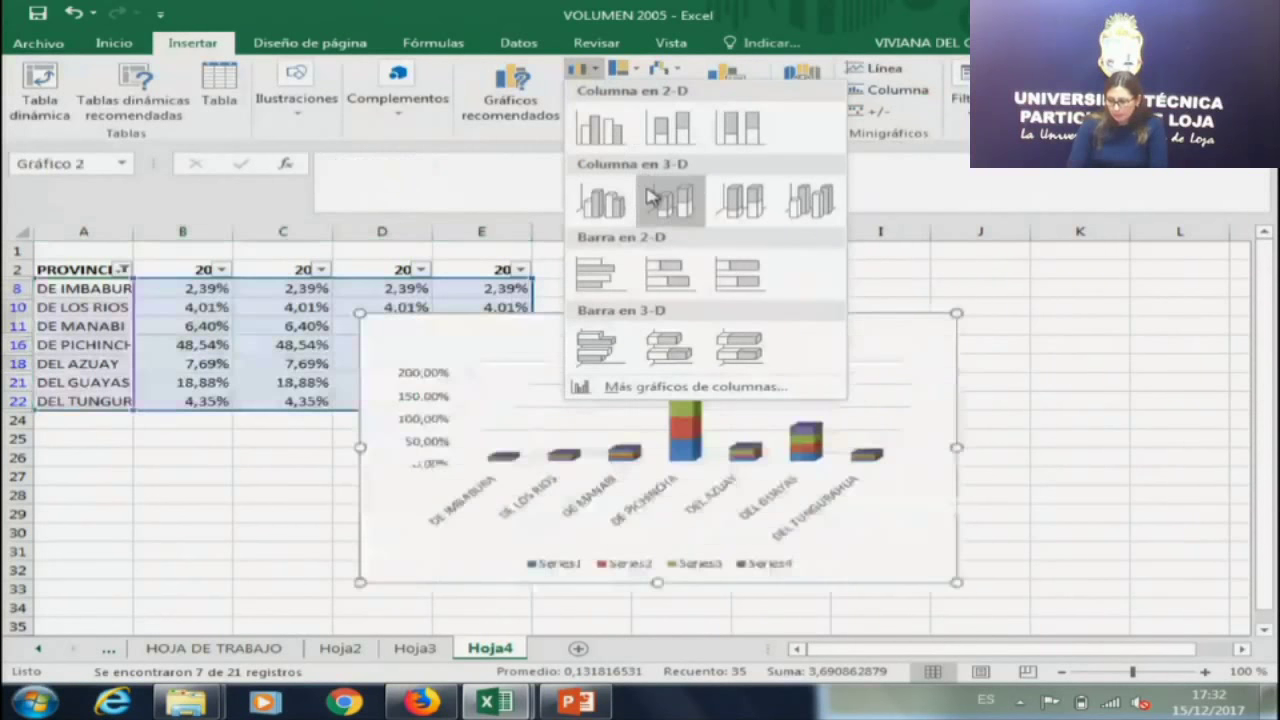
pyautogui.click(603, 132)
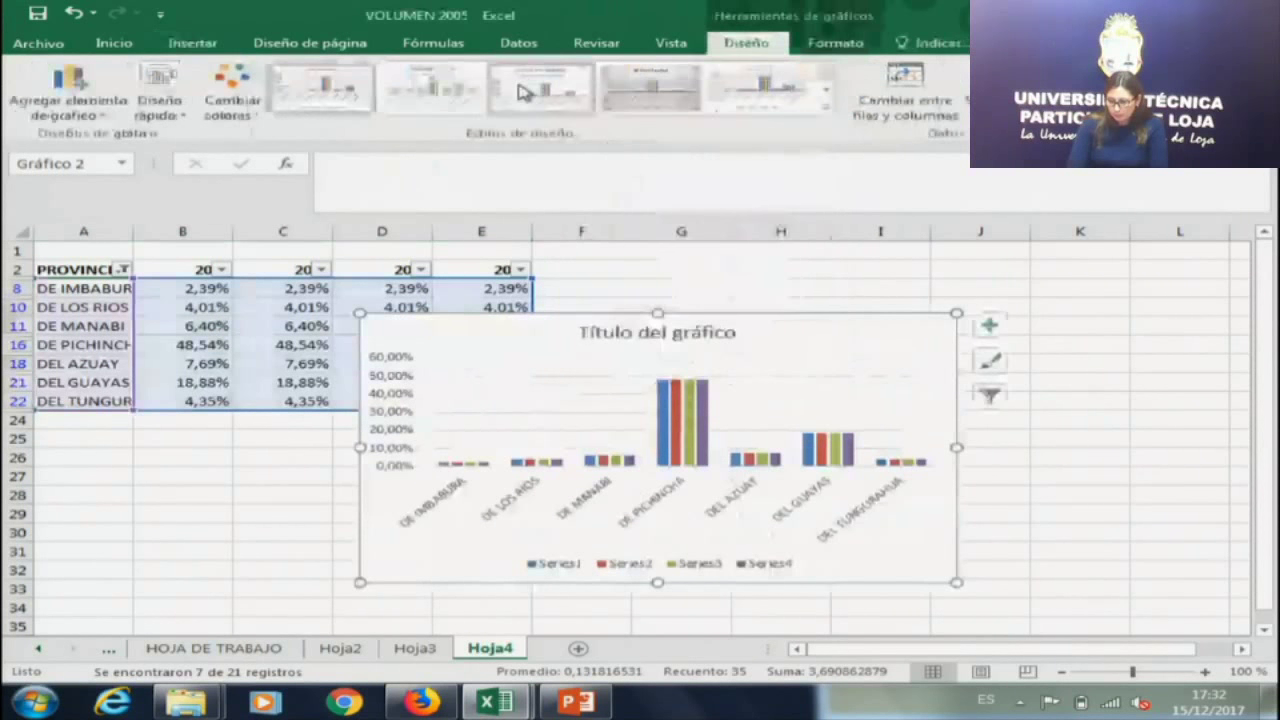
# Apply the second preset chart style with data labels, and move and enlarge the chart to span about columns F to L.
pyautogui.click(458, 90)
pyautogui.moveTo(894, 334); pyautogui.dragTo(1080, 306)
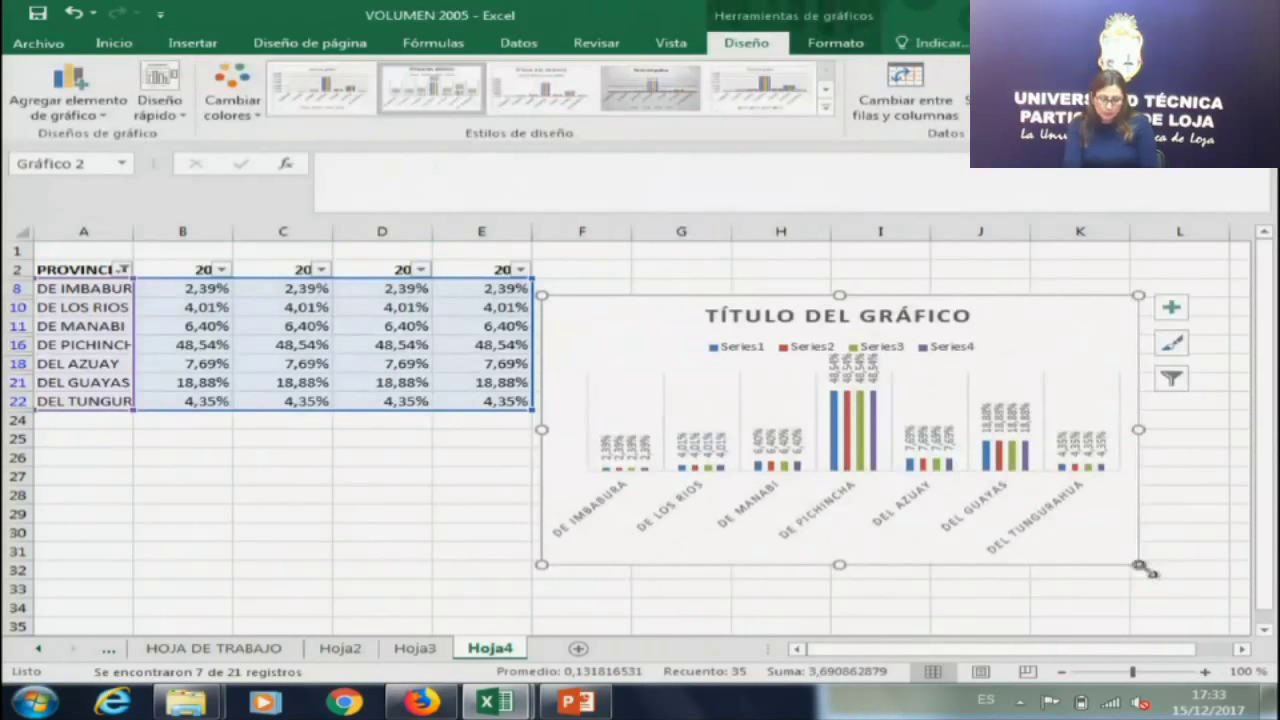
pyautogui.moveTo(1141, 566); pyautogui.dragTo(1185, 577)
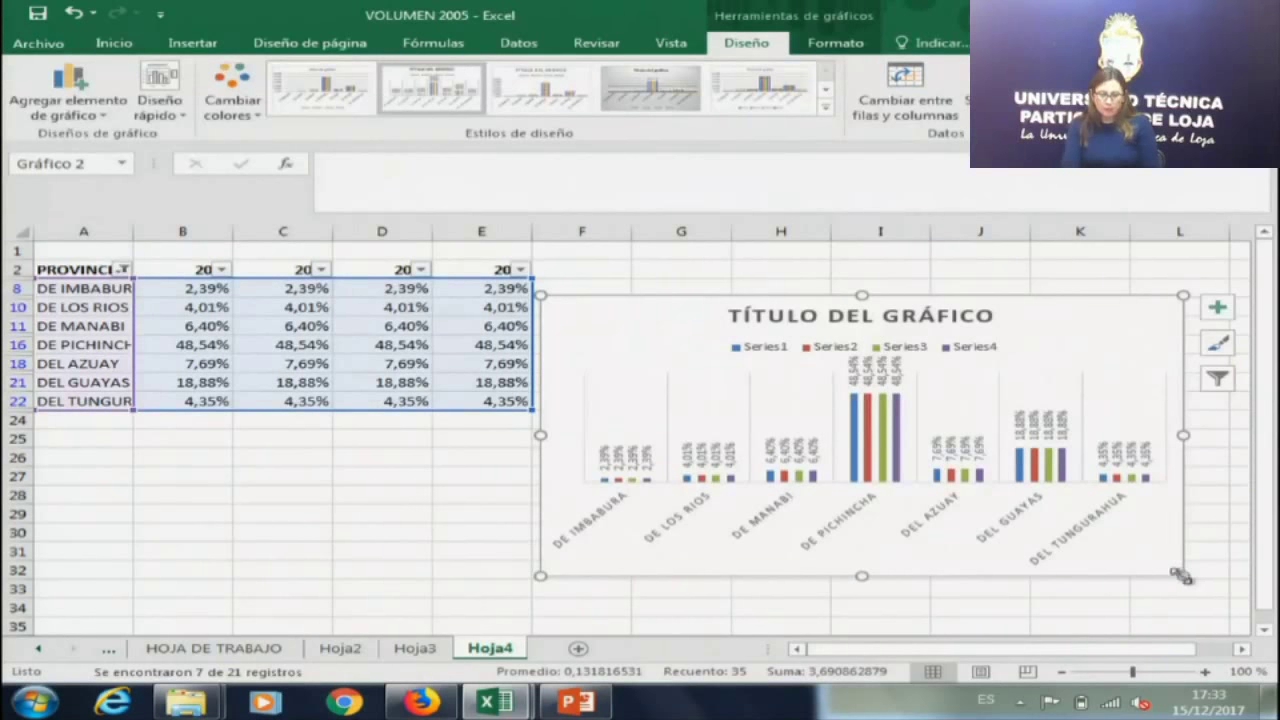
# Delete the chart's title and try the third and fourth preset styles before reapplying the second one.
pyautogui.click(888, 308)
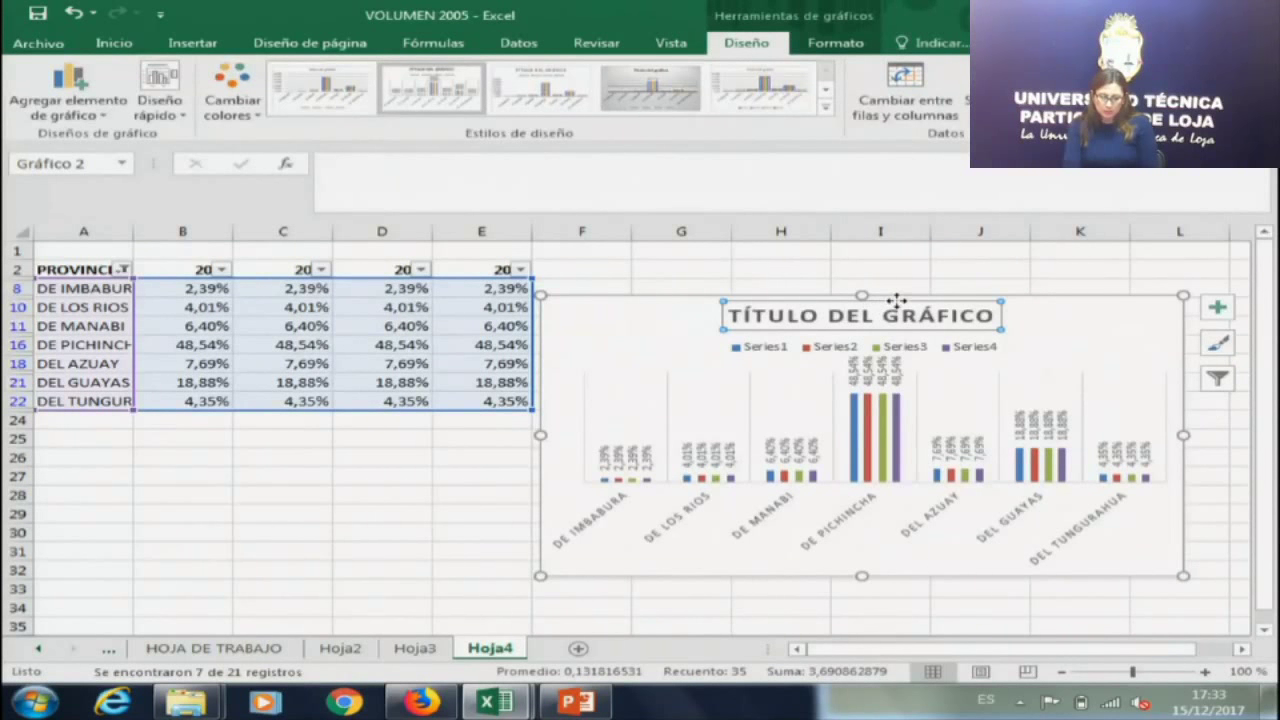
pyautogui.press('Delete')
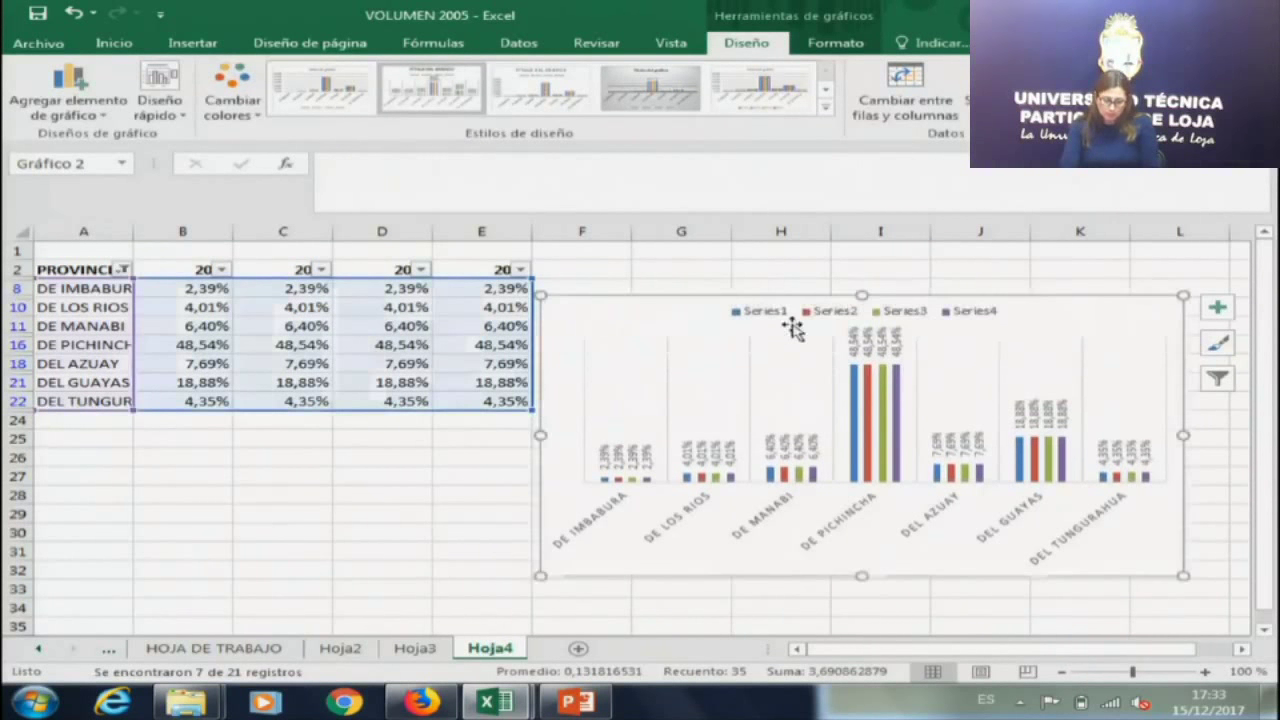
pyautogui.click(595, 102)
pyautogui.click(690, 100)
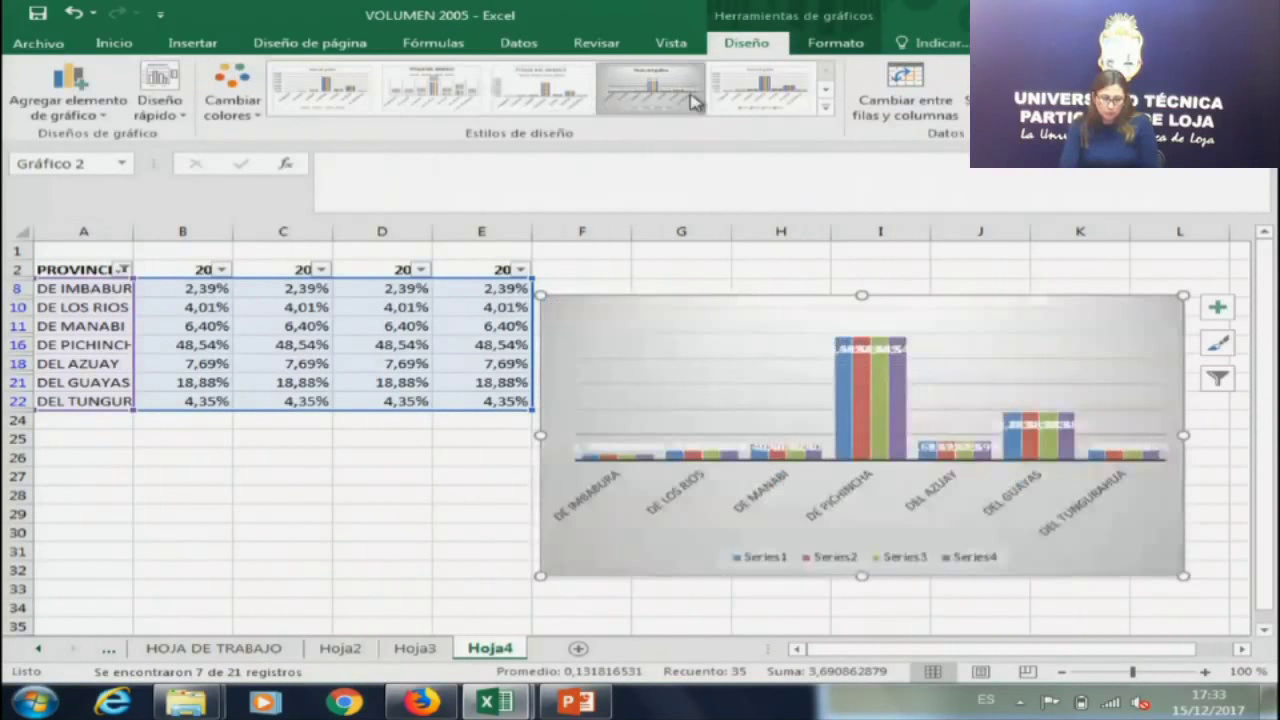
pyautogui.click(430, 90)
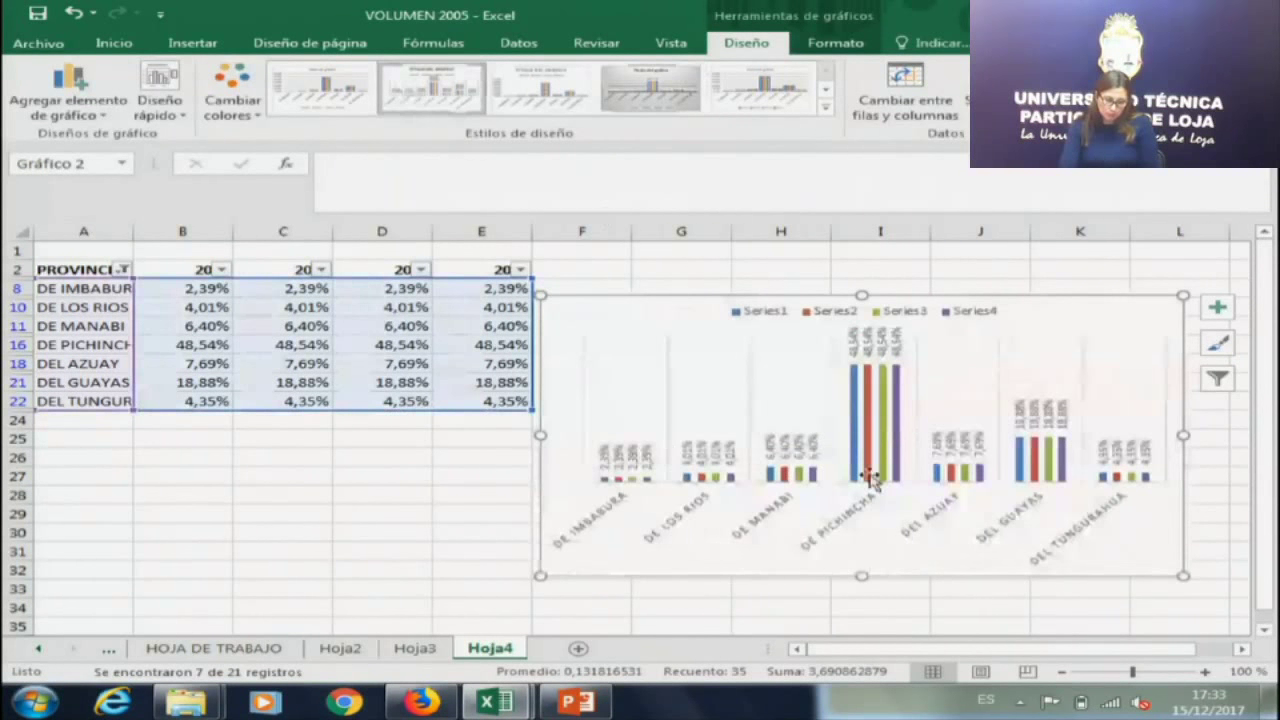
# Examine the column chart against the 2005 percentages of Manabi, Pichincha and Guayas in the filtered table.
pyautogui.click(375, 527)
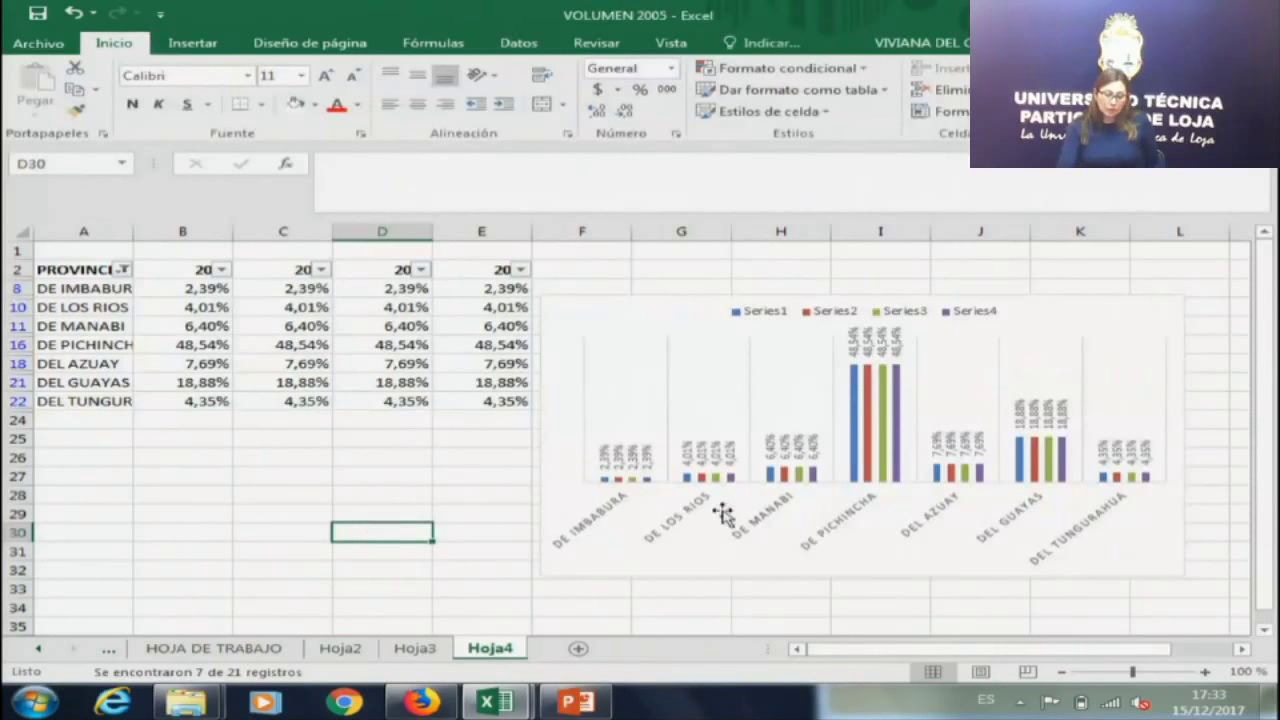
pyautogui.moveTo(641, 485)
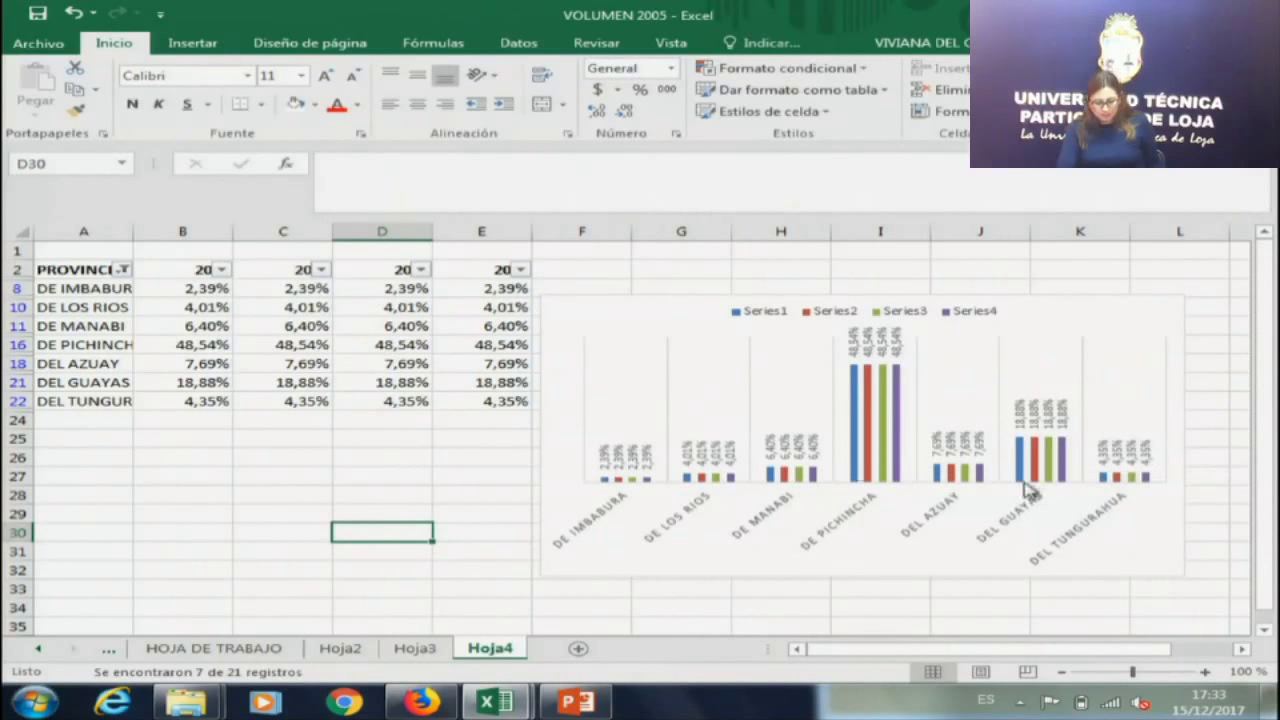
pyautogui.click(275, 462)
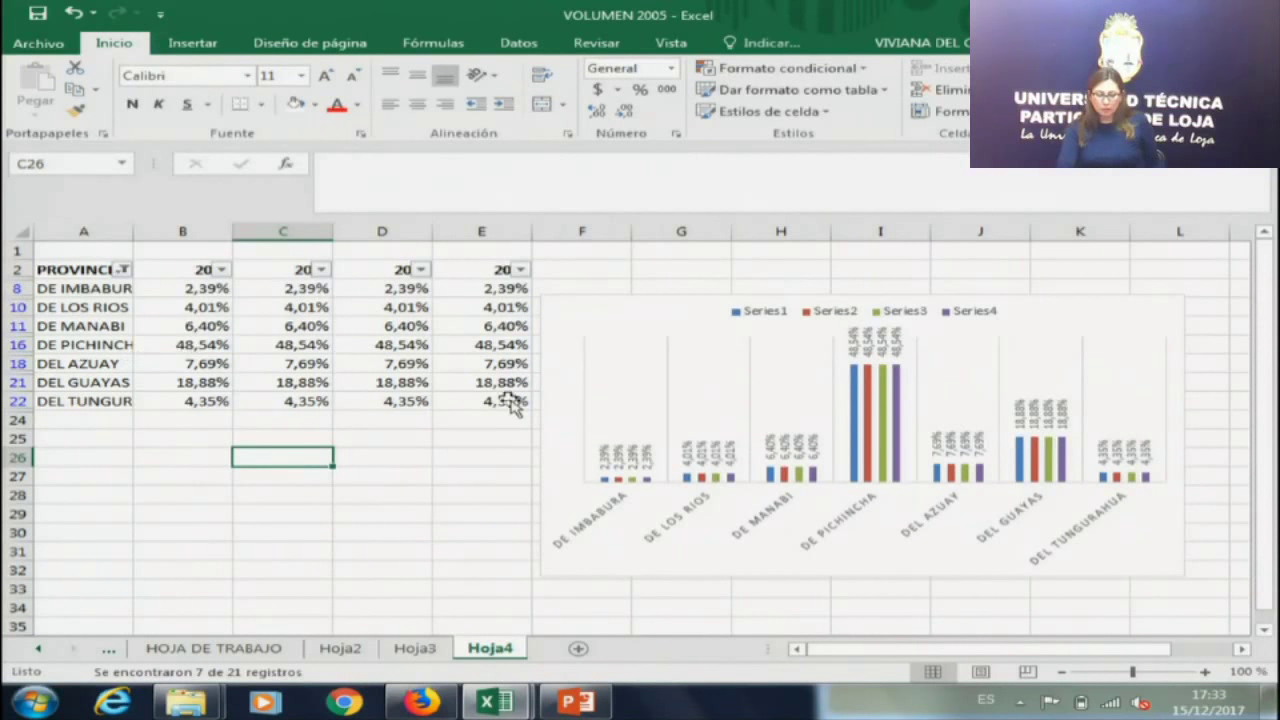
pyautogui.click(162, 345)
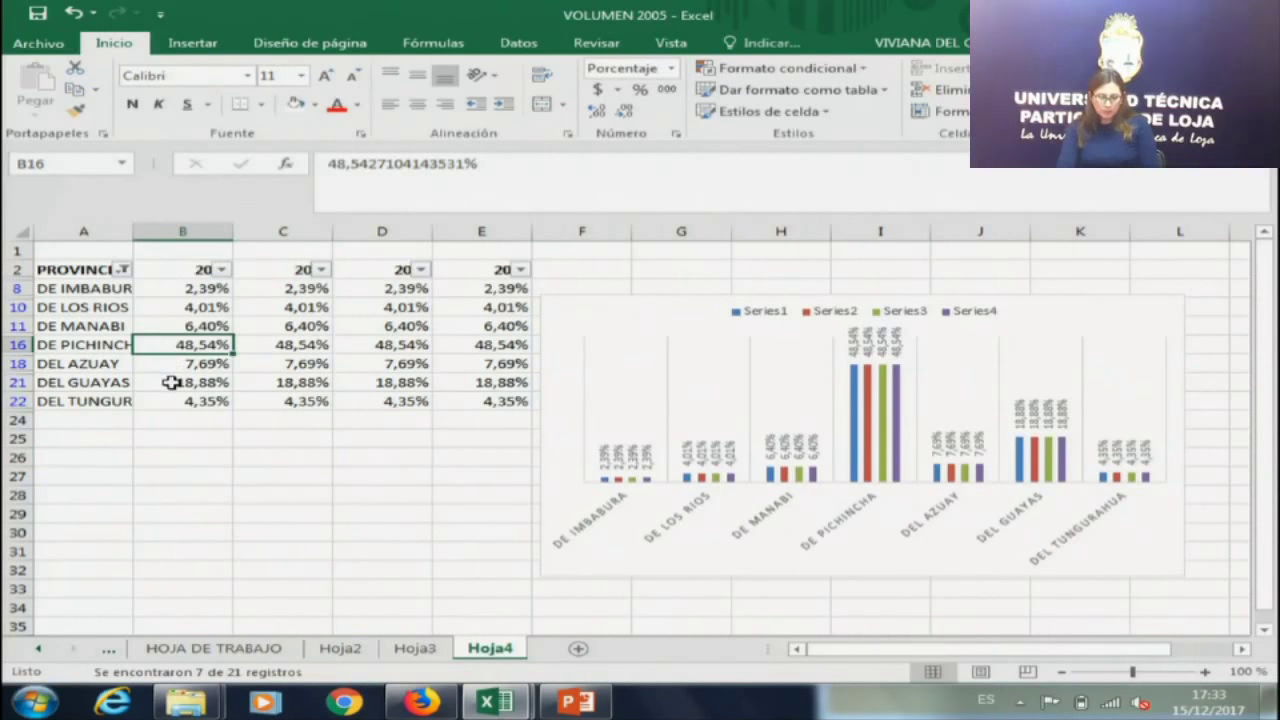
pyautogui.click(176, 326)
pyautogui.click(167, 382)
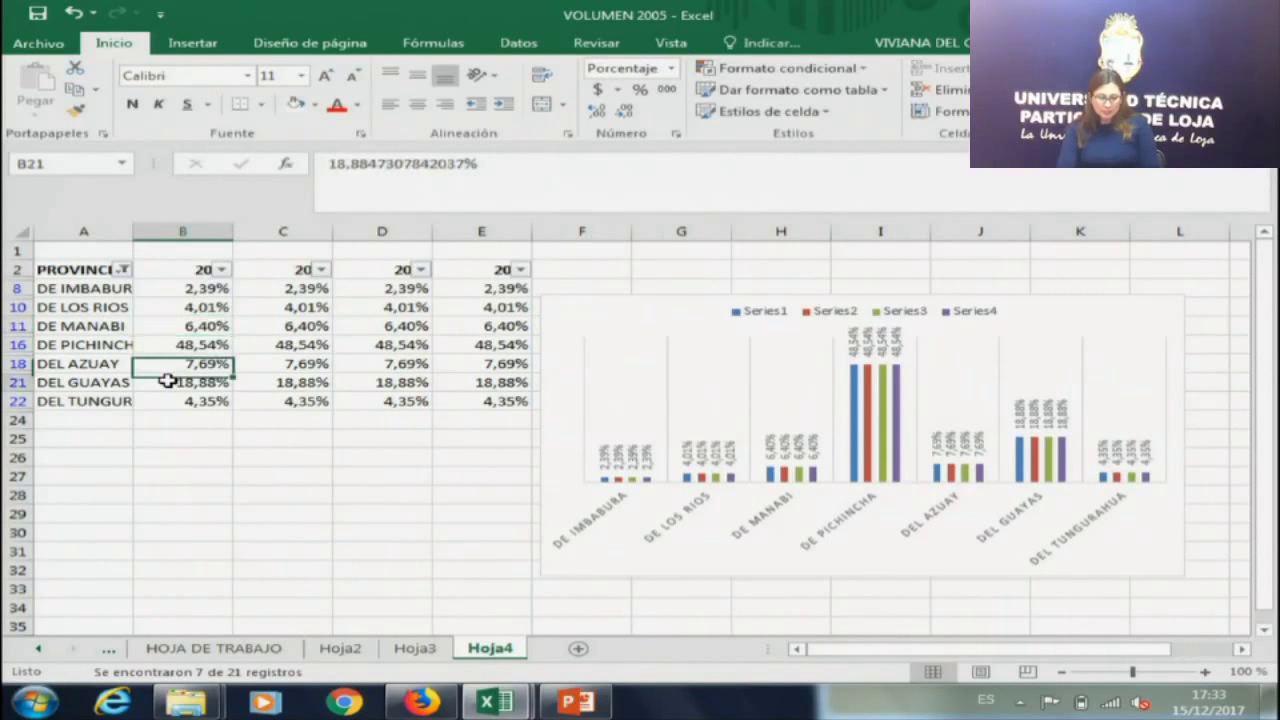
pyautogui.click(122, 270)
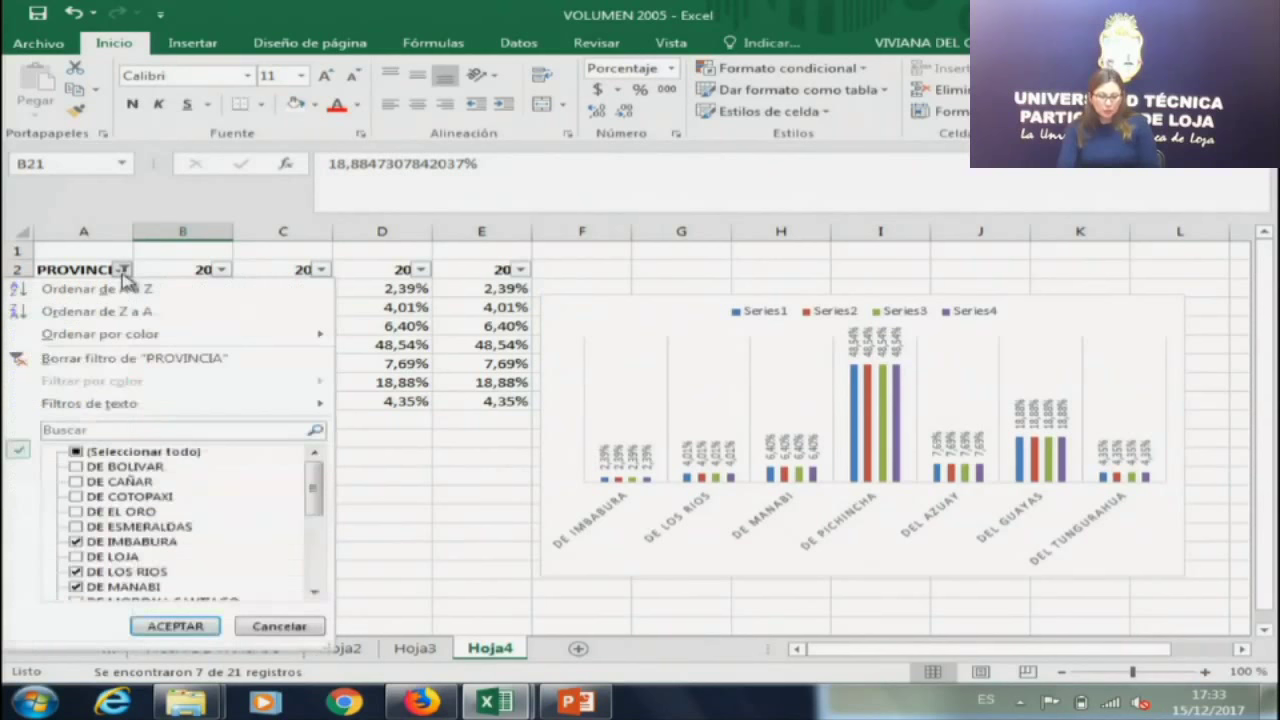
pyautogui.press('Escape')
pyautogui.click(190, 345)
pyautogui.click(189, 382)
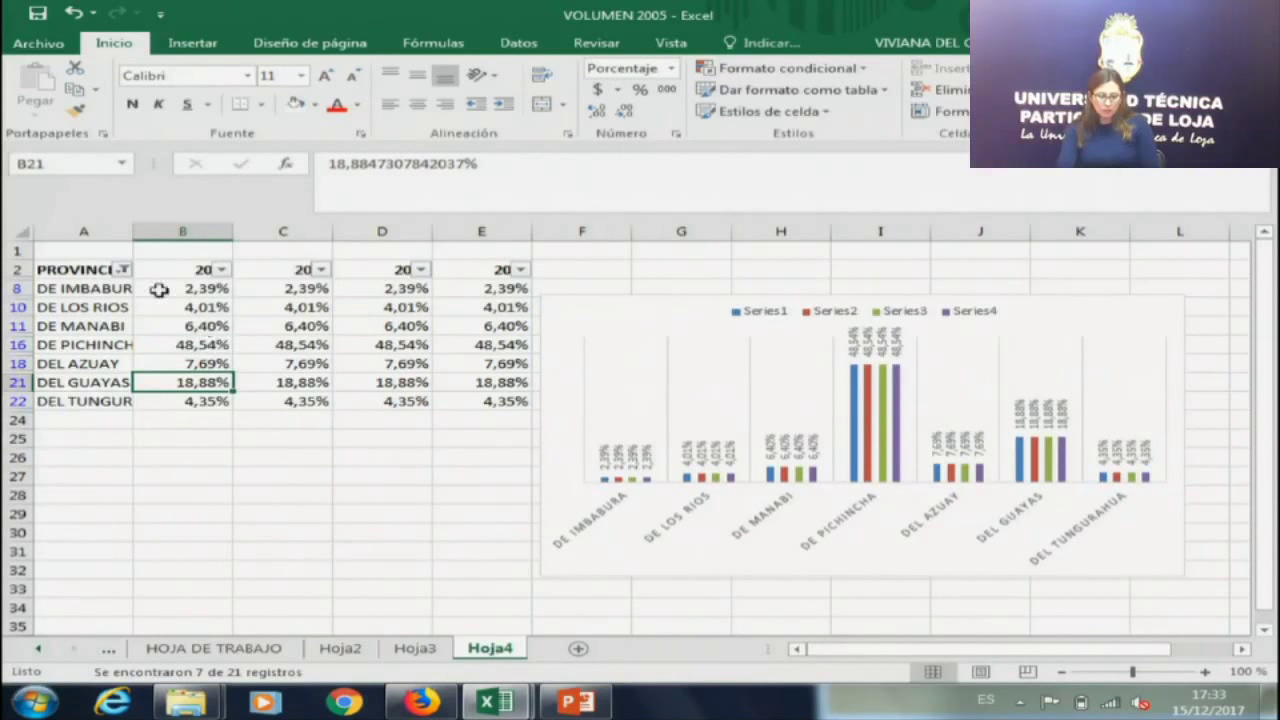
# Narrow the PROVINCIA filter to Manabi, Pichincha and Guayas by excluding Imbabura, Los Rios, Azuay and Tungurahua.
pyautogui.click(123, 270)
pyautogui.click(78, 541)
pyautogui.click(78, 571)
pyautogui.moveTo(308, 508); pyautogui.dragTo(305, 572)
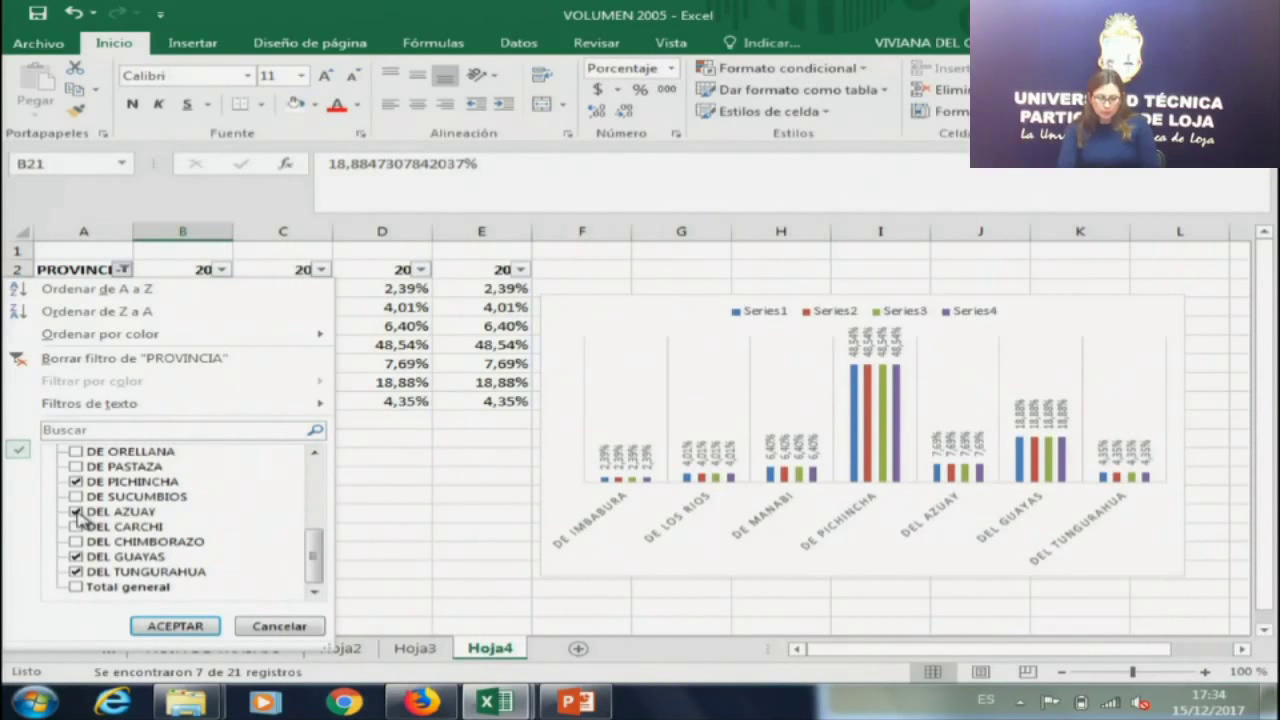
pyautogui.click(78, 513)
pyautogui.click(76, 572)
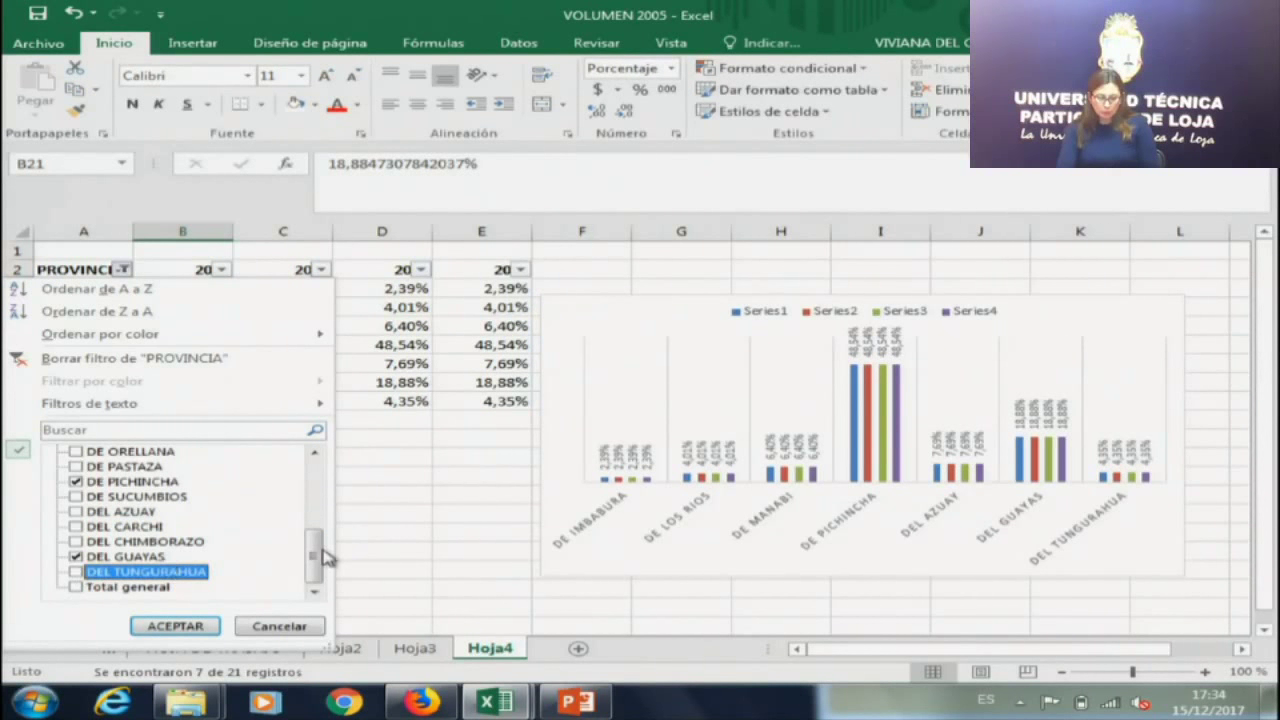
pyautogui.scroll(2, 326, 557)
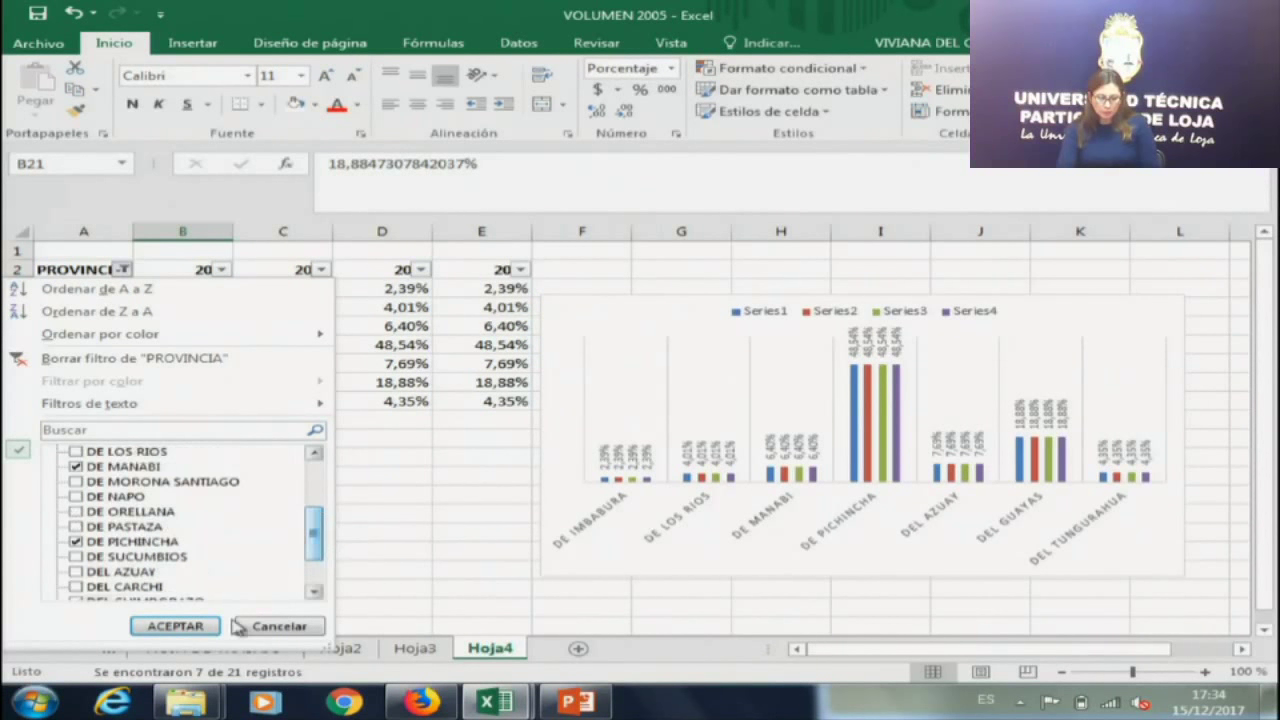
pyautogui.click(200, 625)
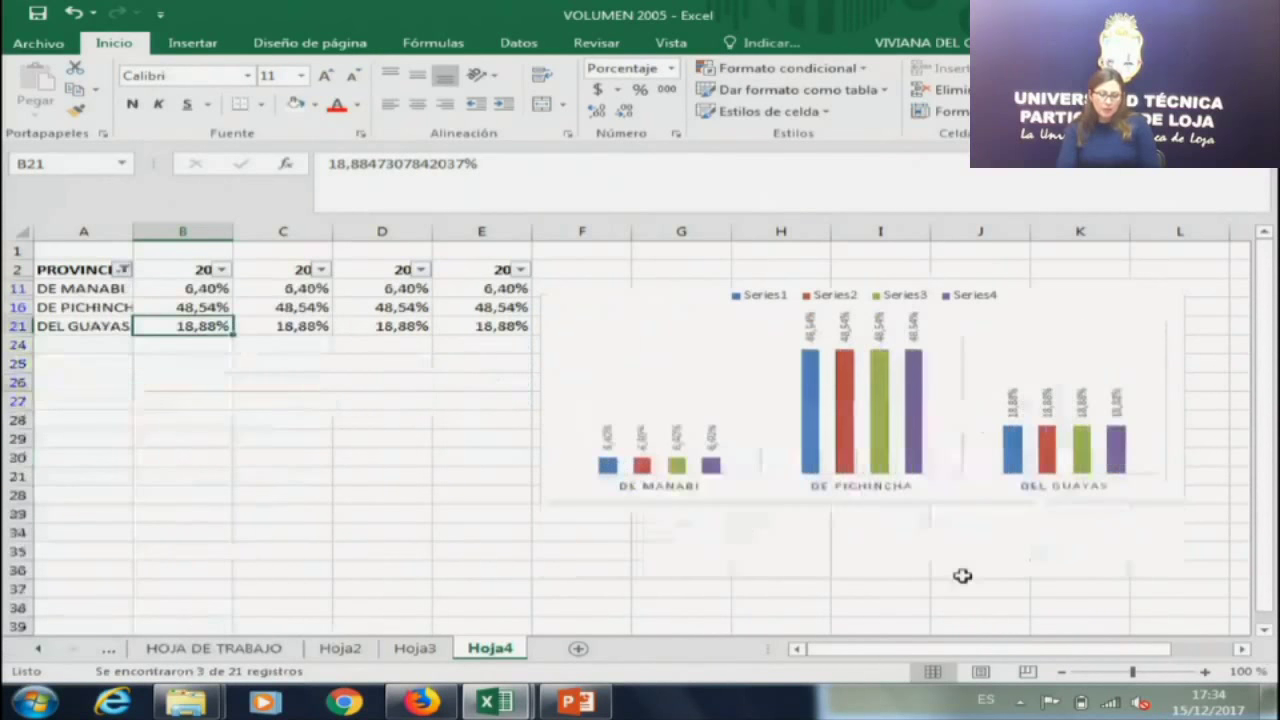
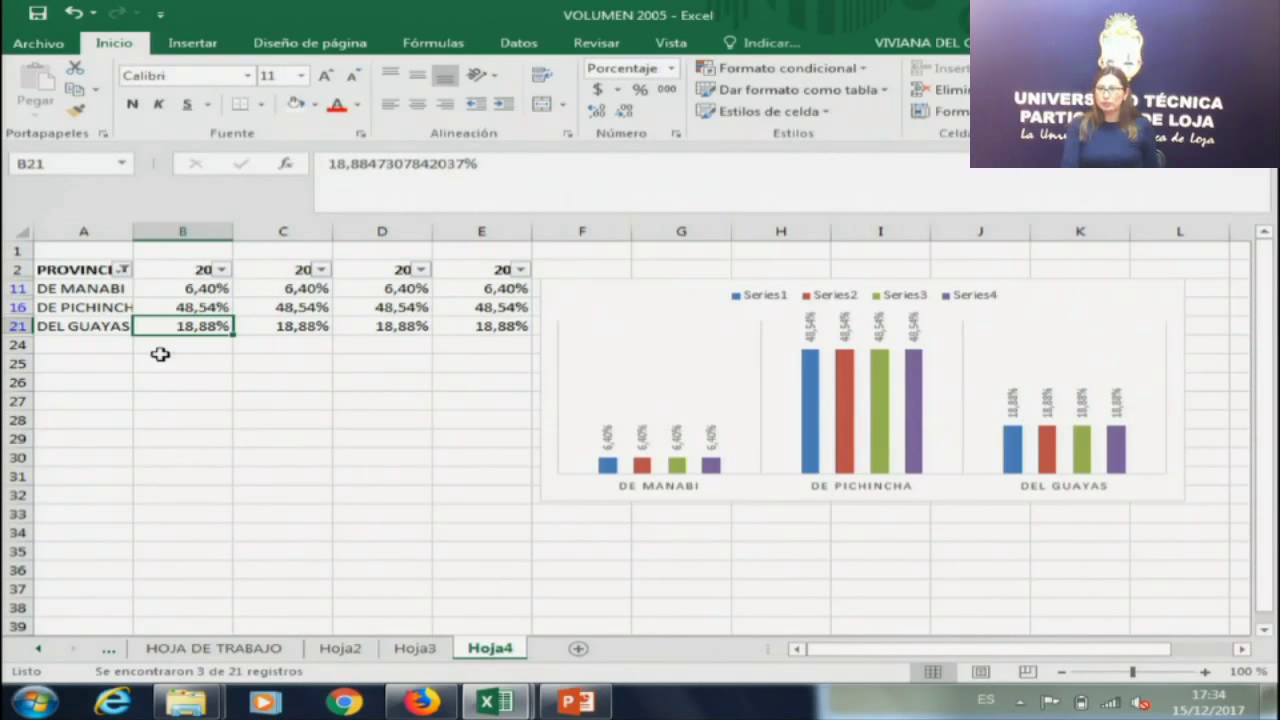
# Clear the PROVINCIA filter and remove the column chart from the sheet.
pyautogui.click(123, 270)
pyautogui.click(120, 358)
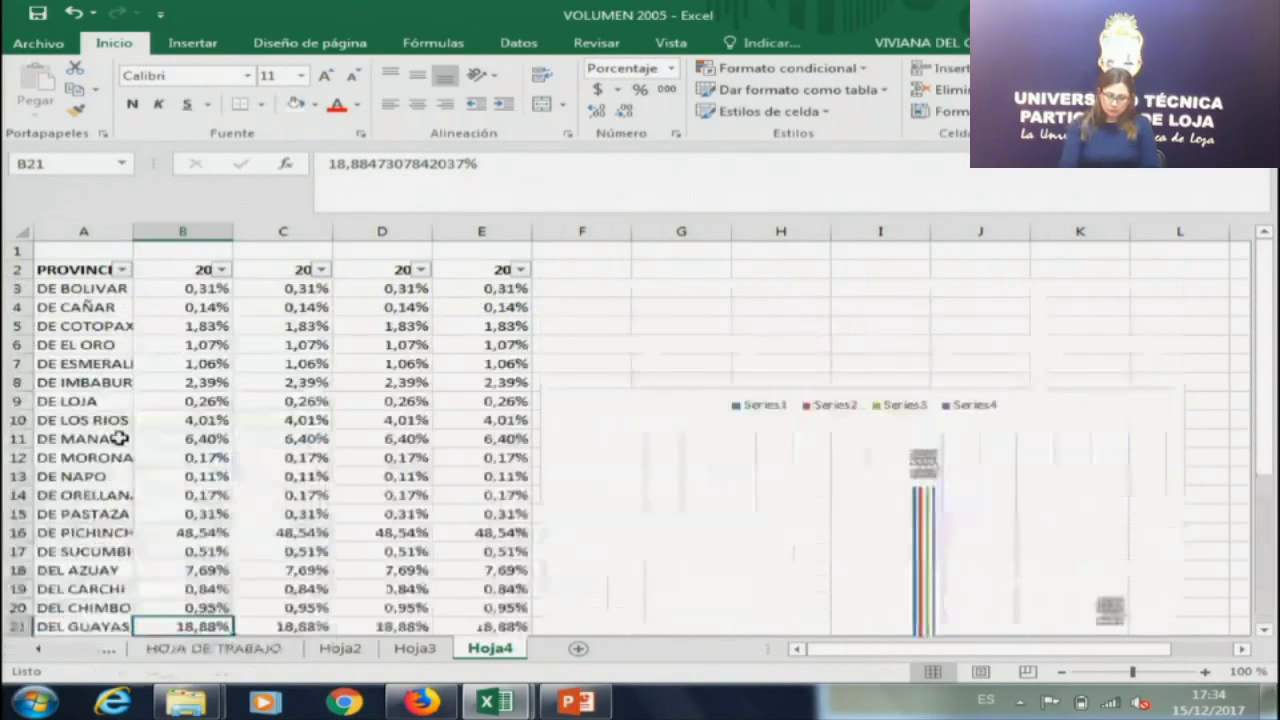
pyautogui.click(150, 305)
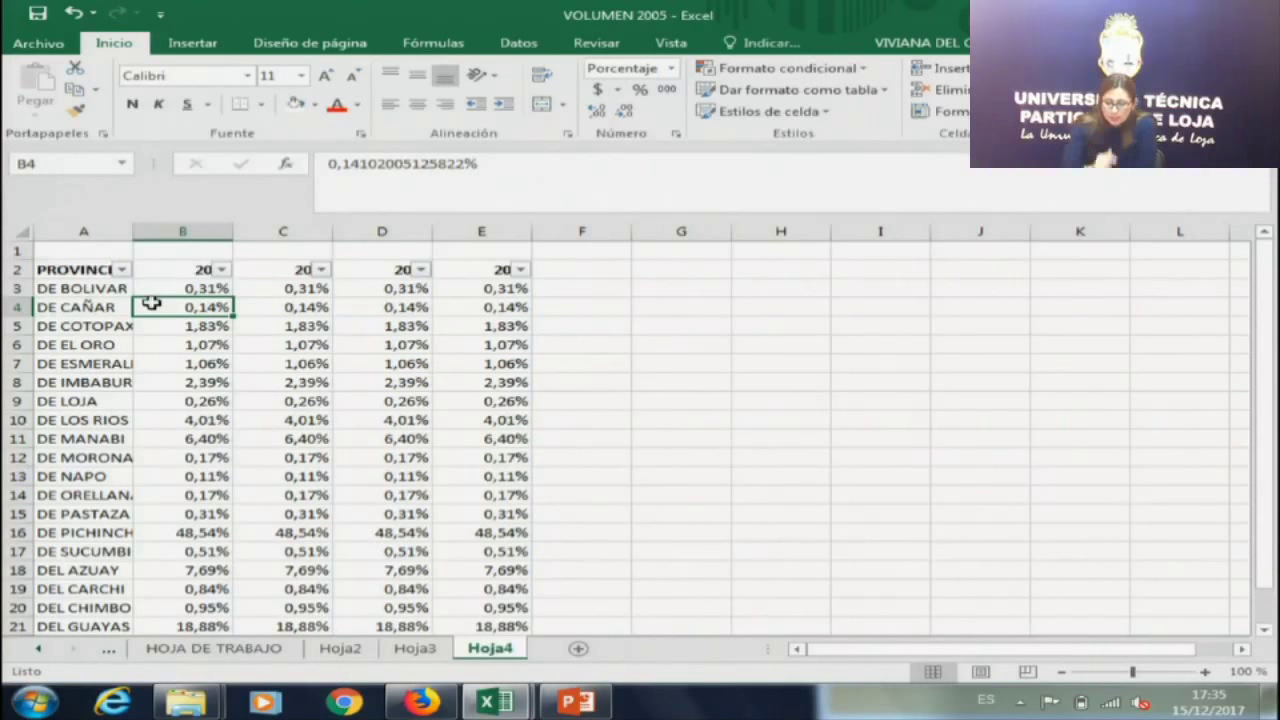
# Permanently delete the Hoja4 sheet from the workbook.
pyautogui.rightClick(492, 652)
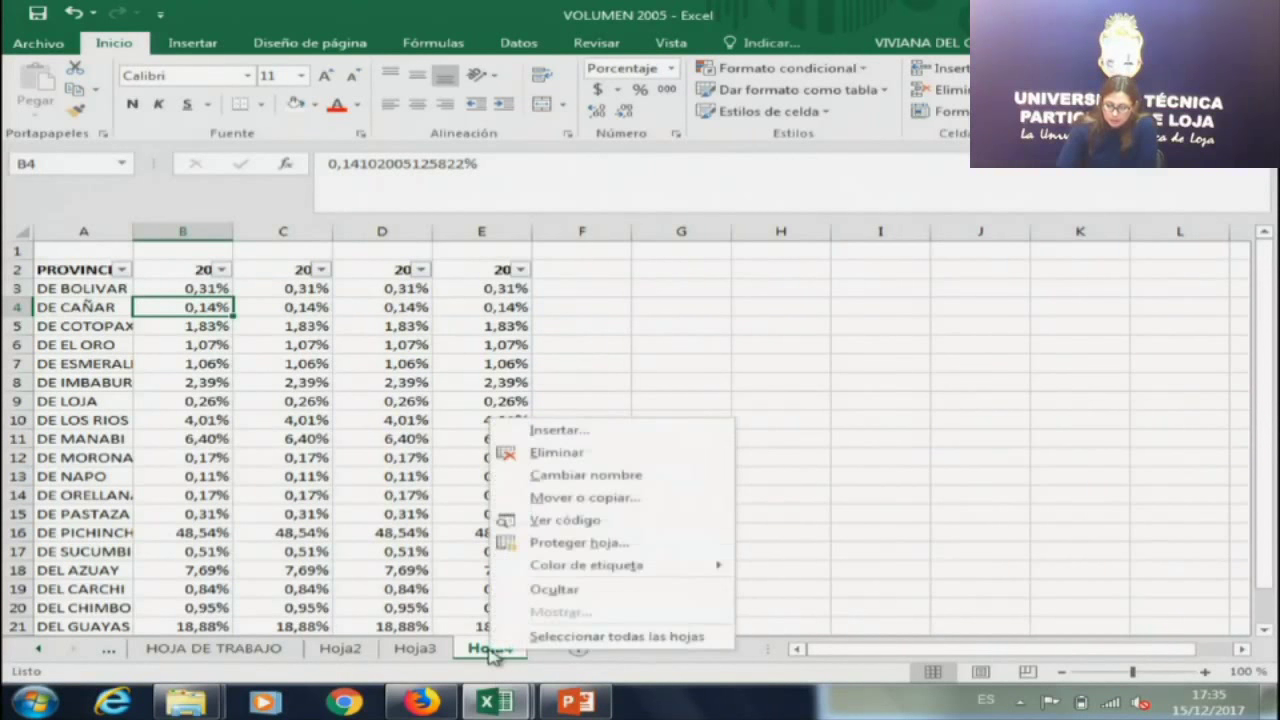
pyautogui.click(632, 461)
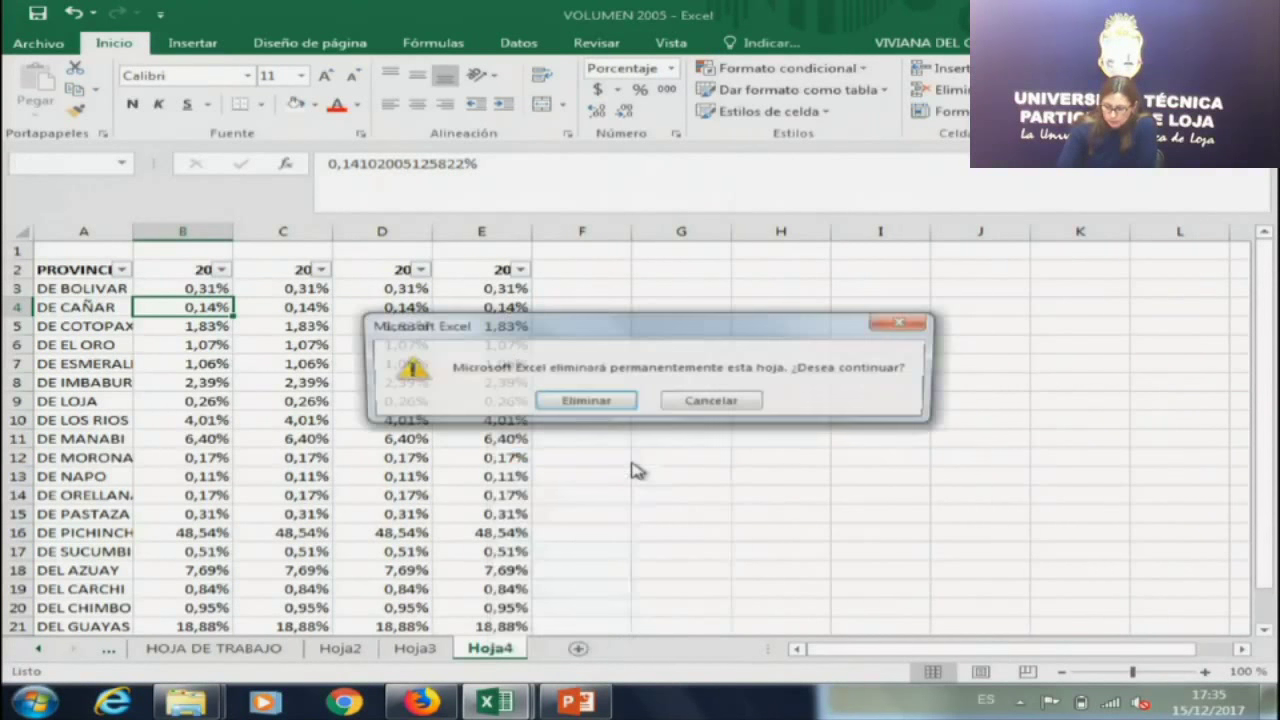
pyautogui.click(560, 401)
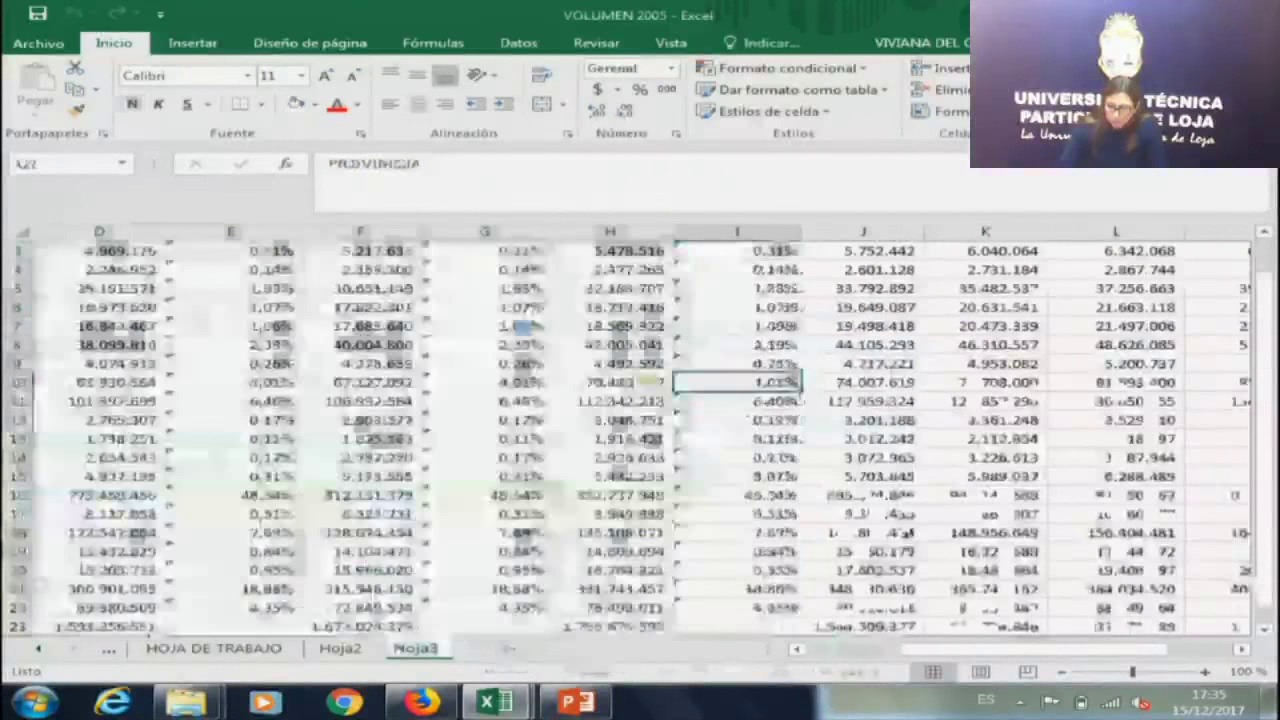
pyautogui.hscroll(-3, 985, 635)
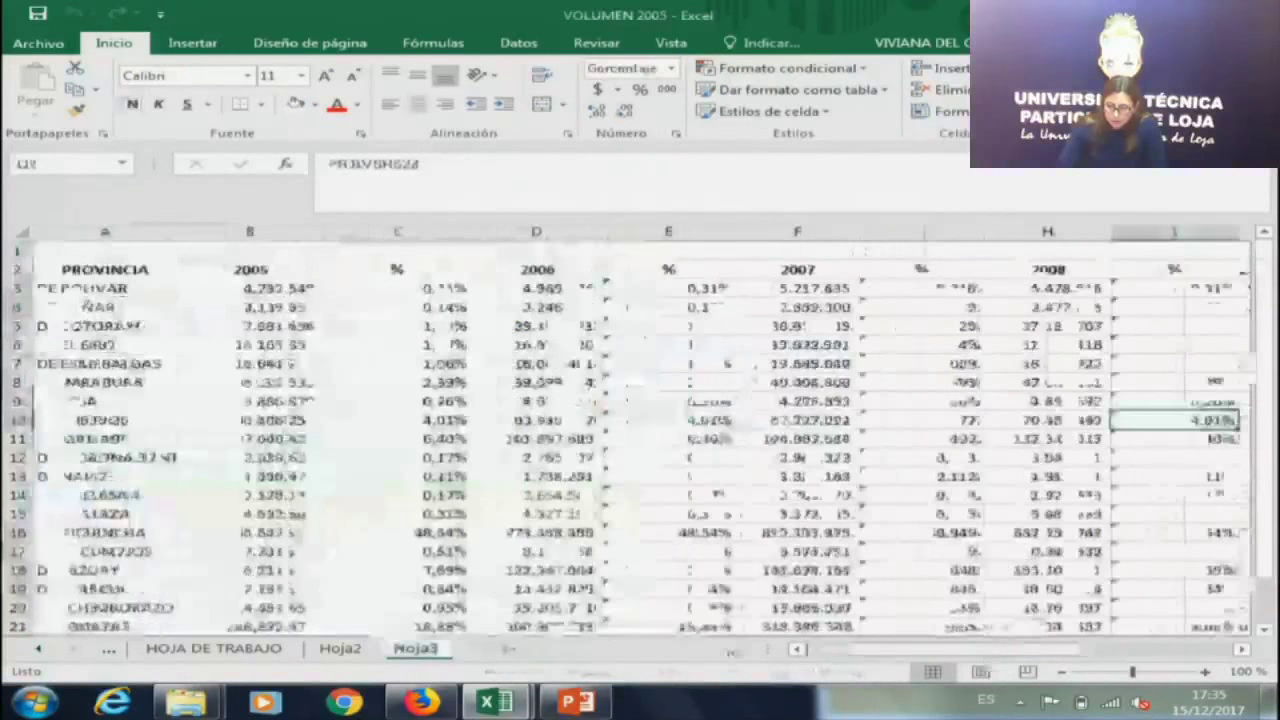
pyautogui.rightClick(410, 418)
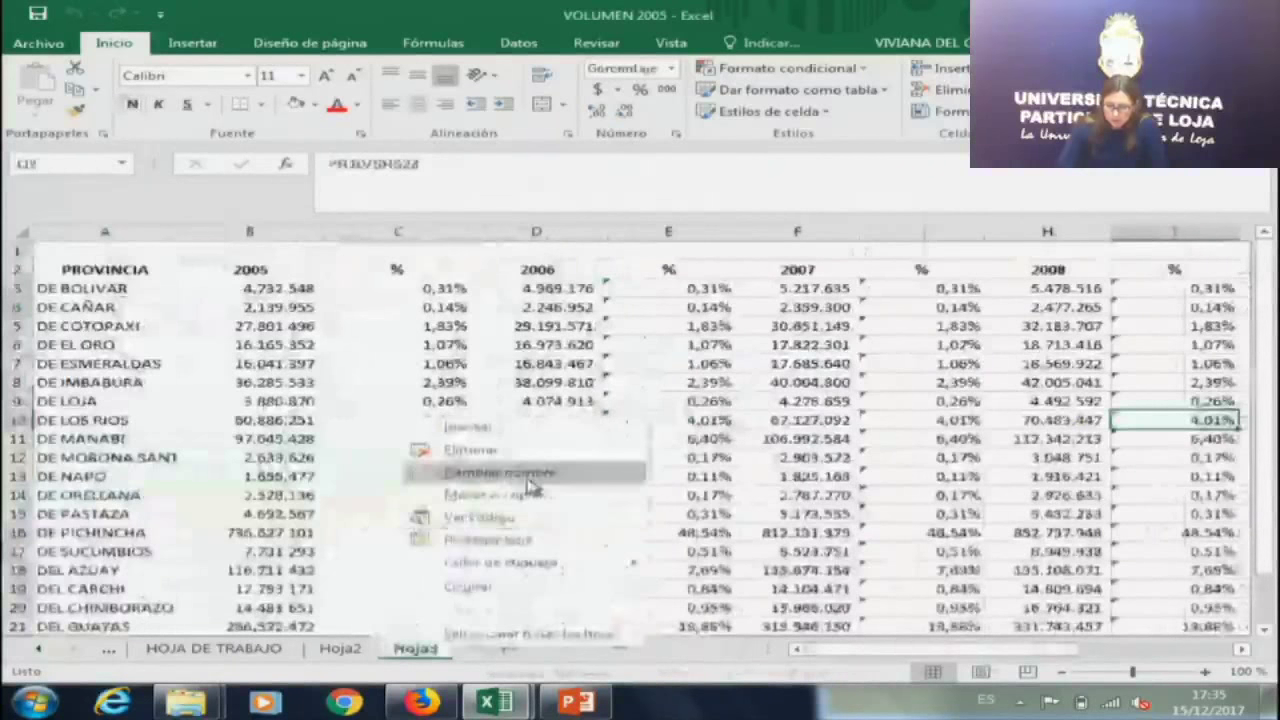
pyautogui.click(557, 451)
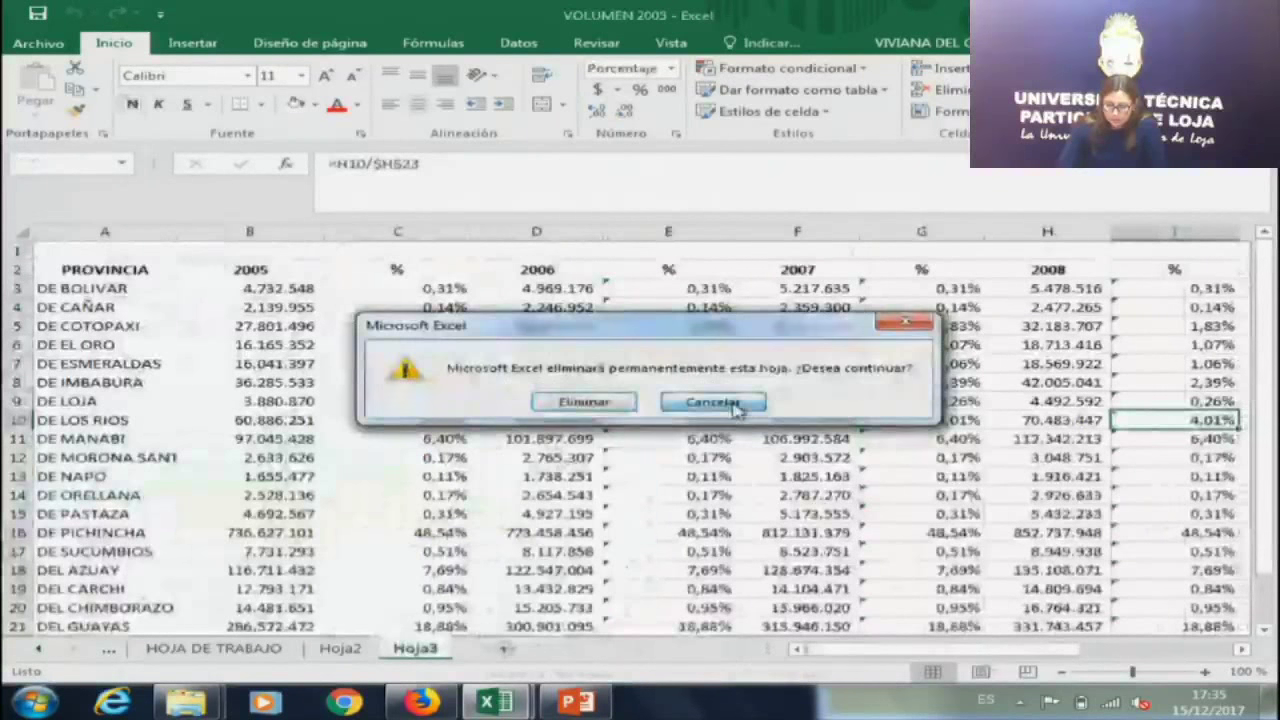
pyautogui.click(749, 400)
# Delete all year and percentage columns from 2006 onward in Hoja3, keeping only PROVINCIA, 2005 and its percentage.
pyautogui.click(677, 383)
pyautogui.moveTo(548, 222); pyautogui.dragTo(935, 231)
pyautogui.rightClick(935, 231)
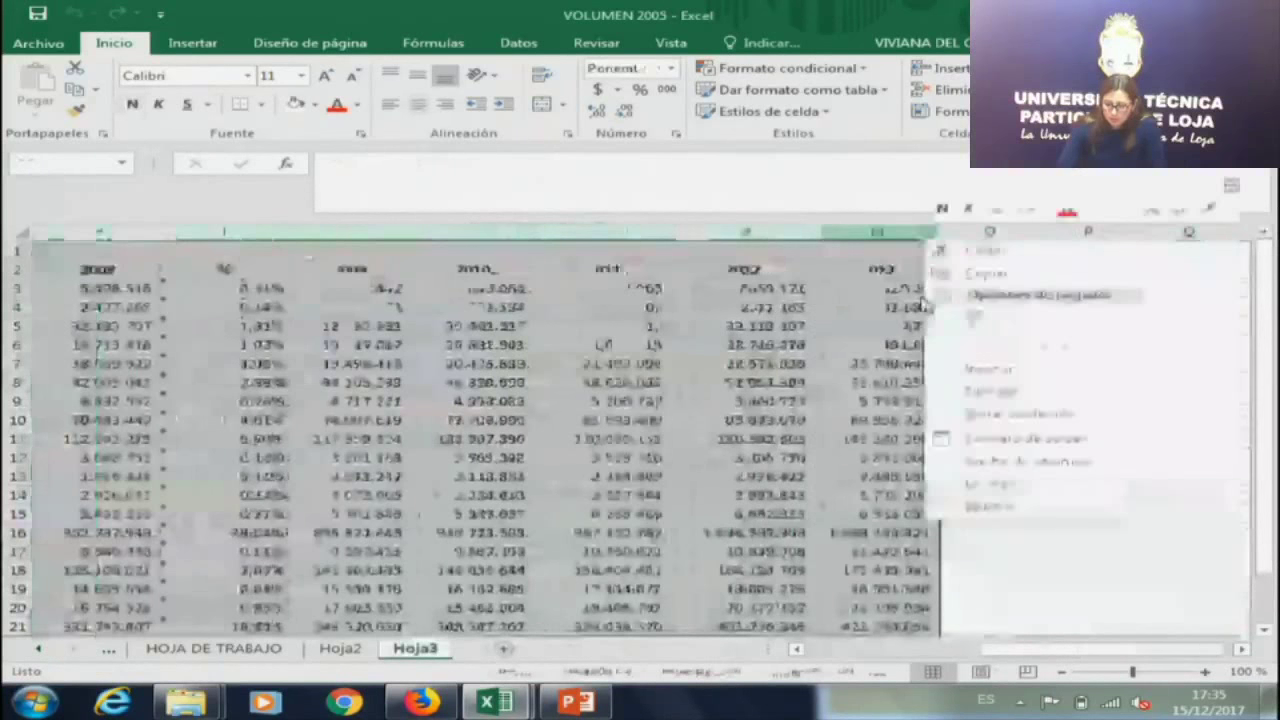
pyautogui.click(974, 384)
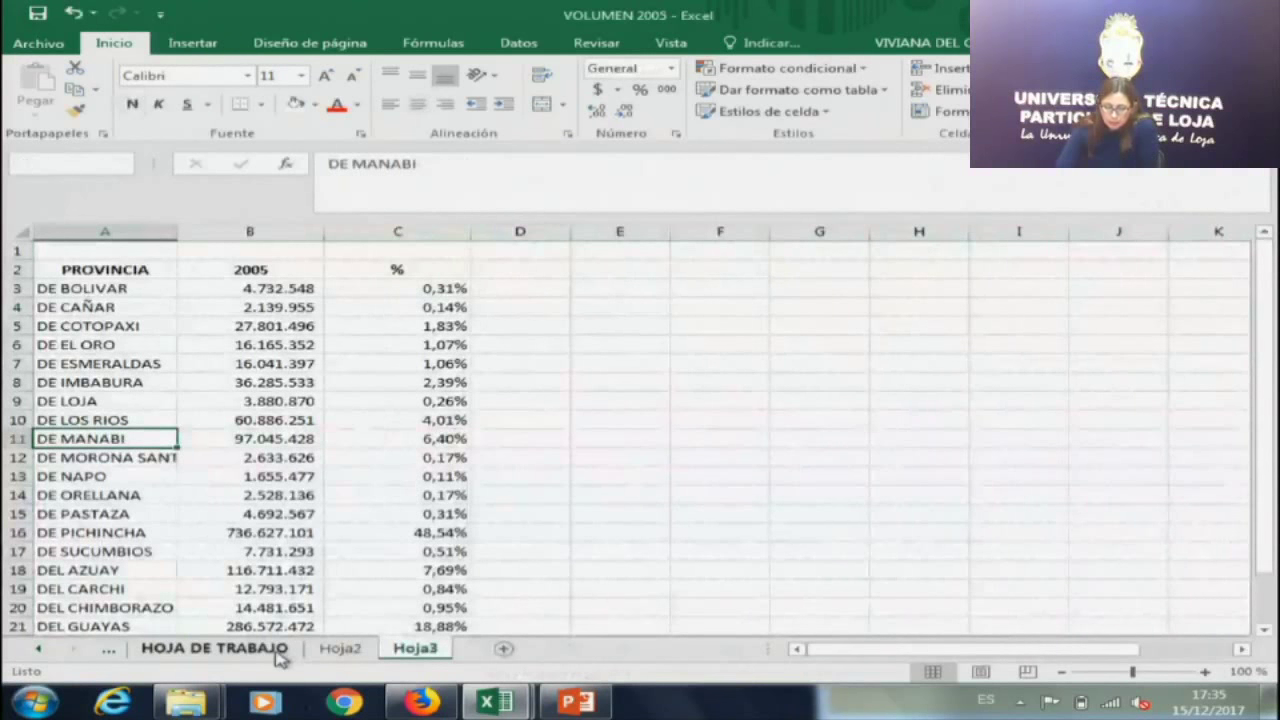
# Replace PROVINCIA with REGION as the row field of the HOJA DE TRABAJO pivot table and check the COSTA and SIERRA rows.
pyautogui.click(281, 656)
pyautogui.click(751, 532)
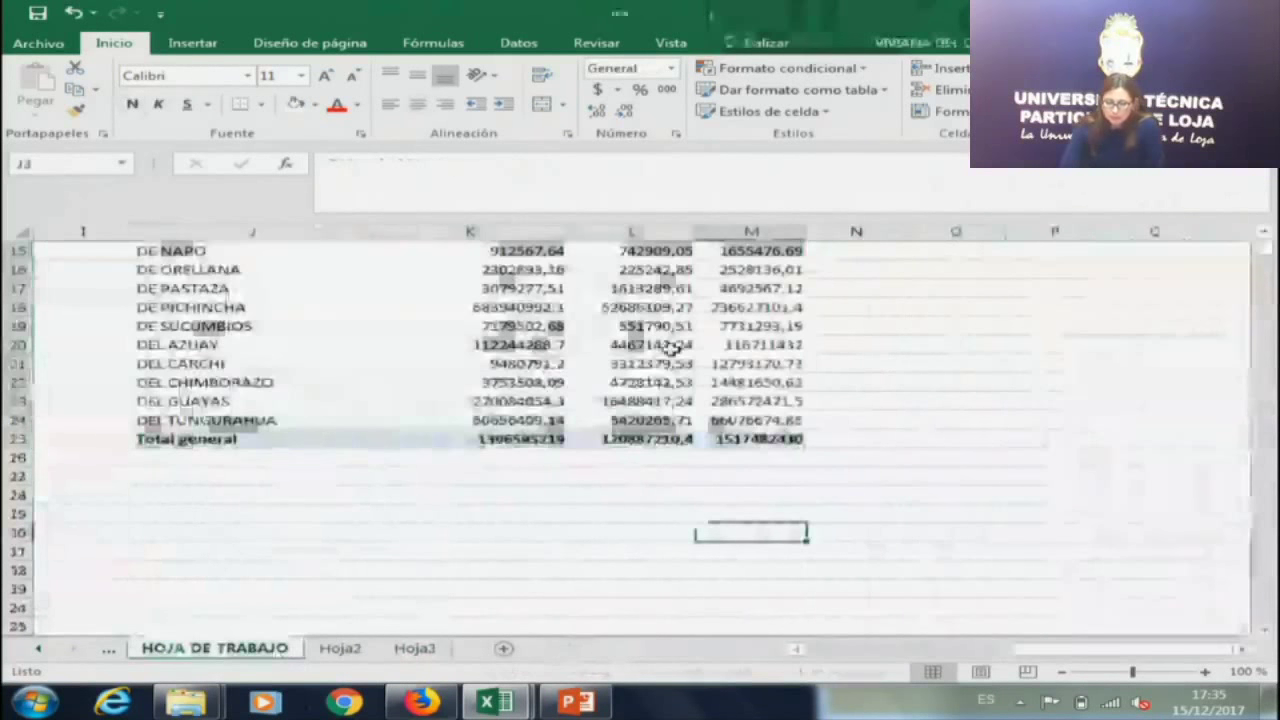
pyautogui.click(675, 345)
pyautogui.scroll(5, 937, 251)
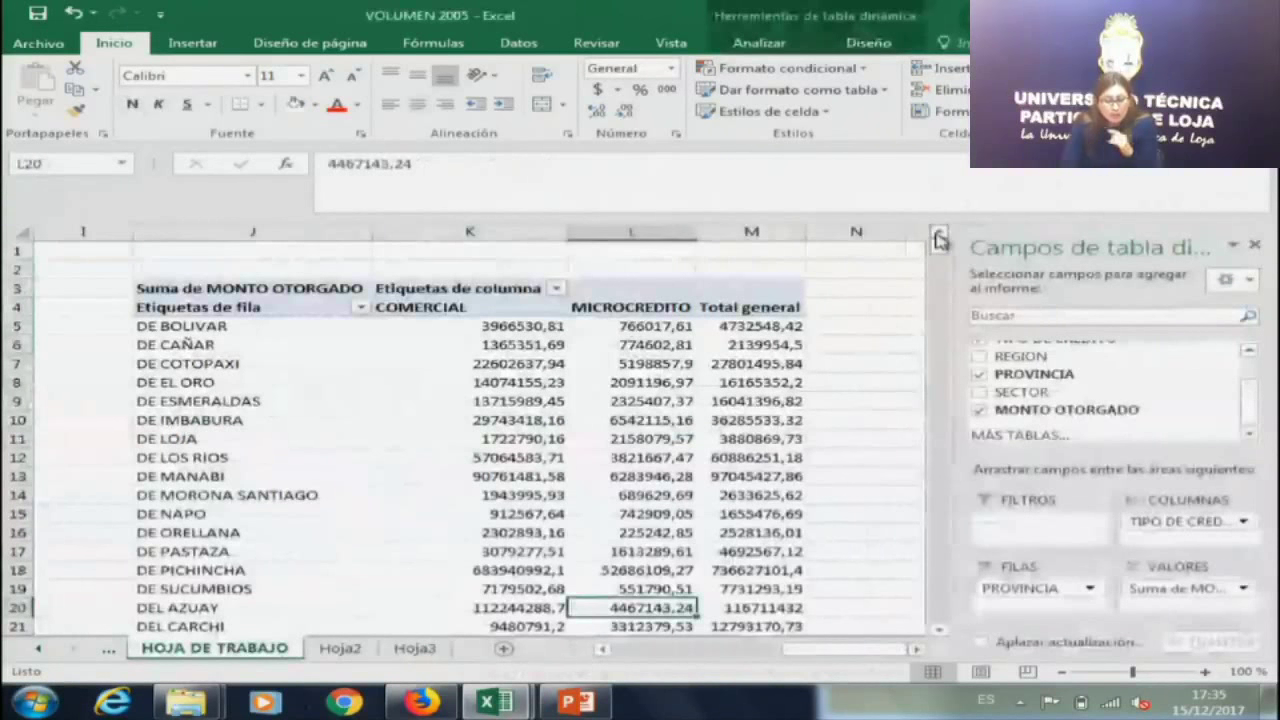
pyautogui.click(979, 374)
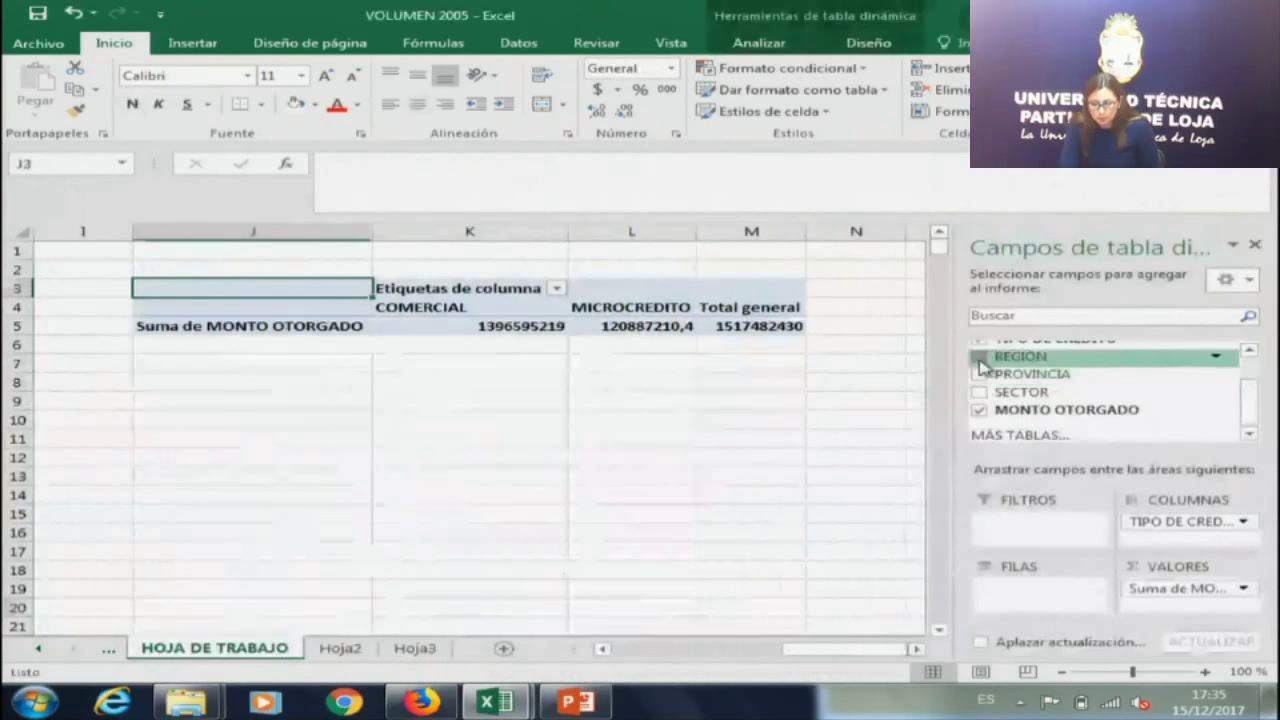
pyautogui.click(979, 357)
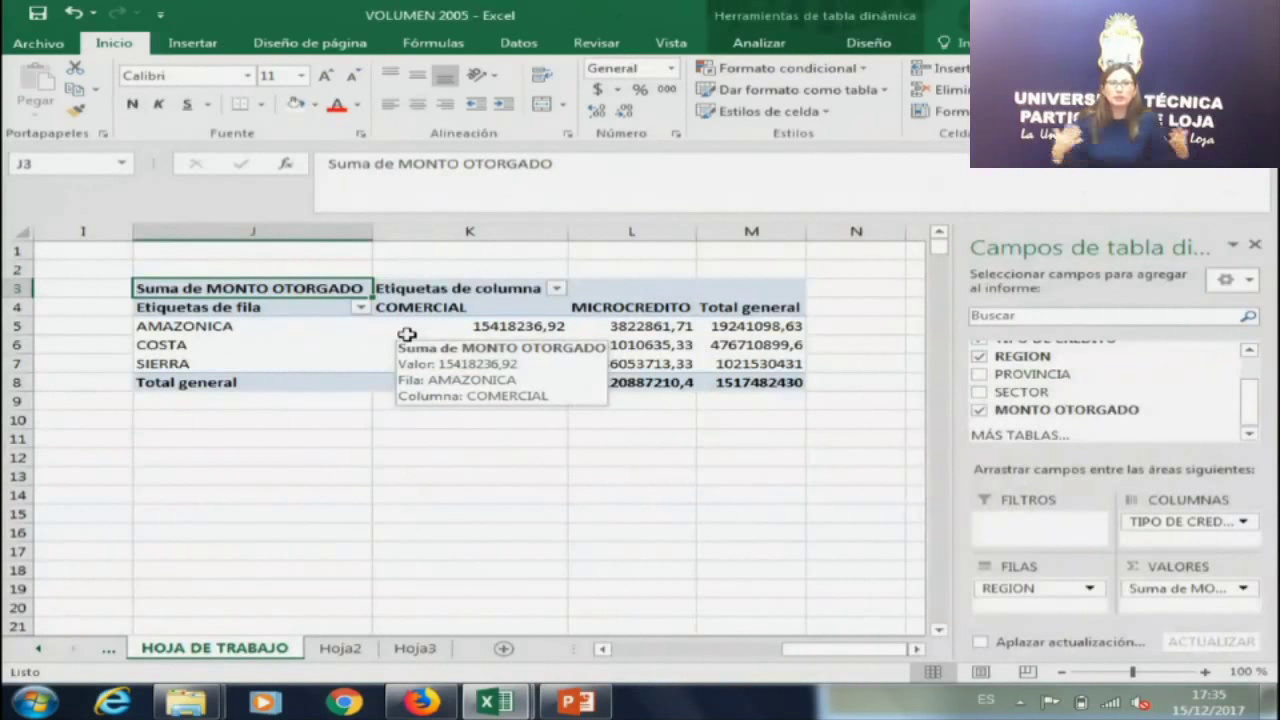
pyautogui.click(177, 344)
pyautogui.click(185, 364)
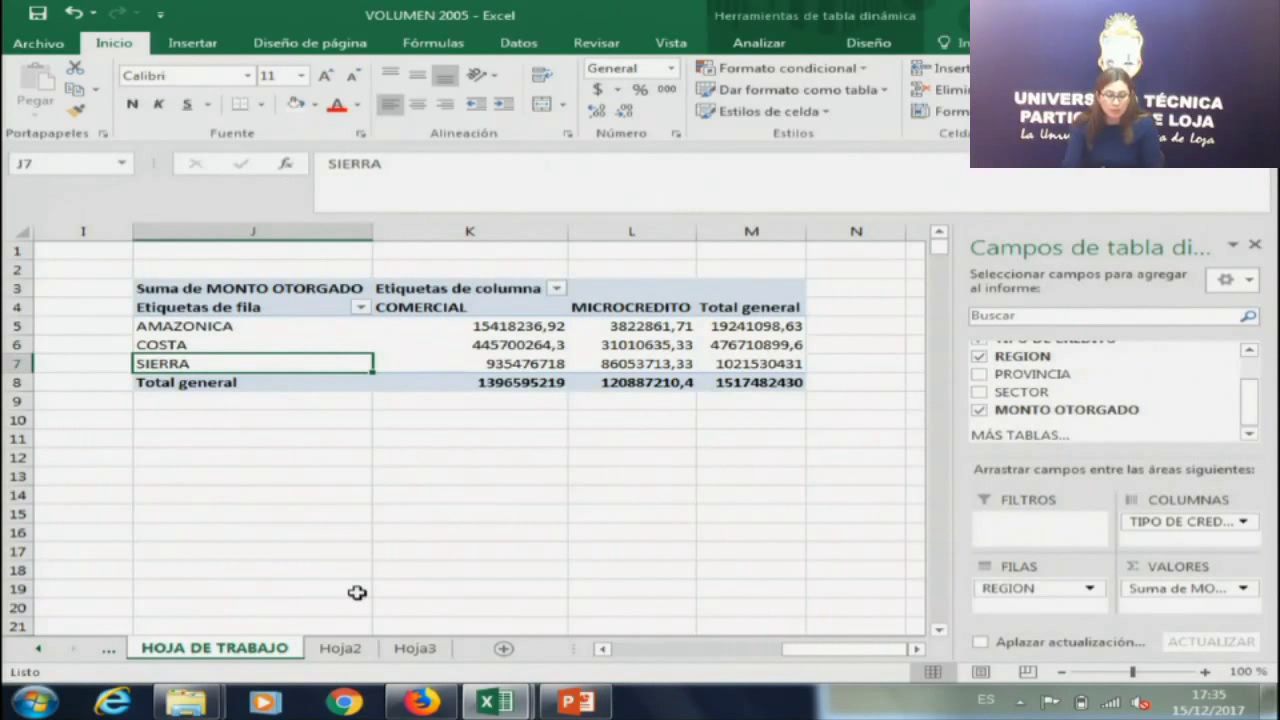
# Replace REGION with SECTOR as the pivot table's row field and copy the entire resulting table.
pyautogui.click(983, 358)
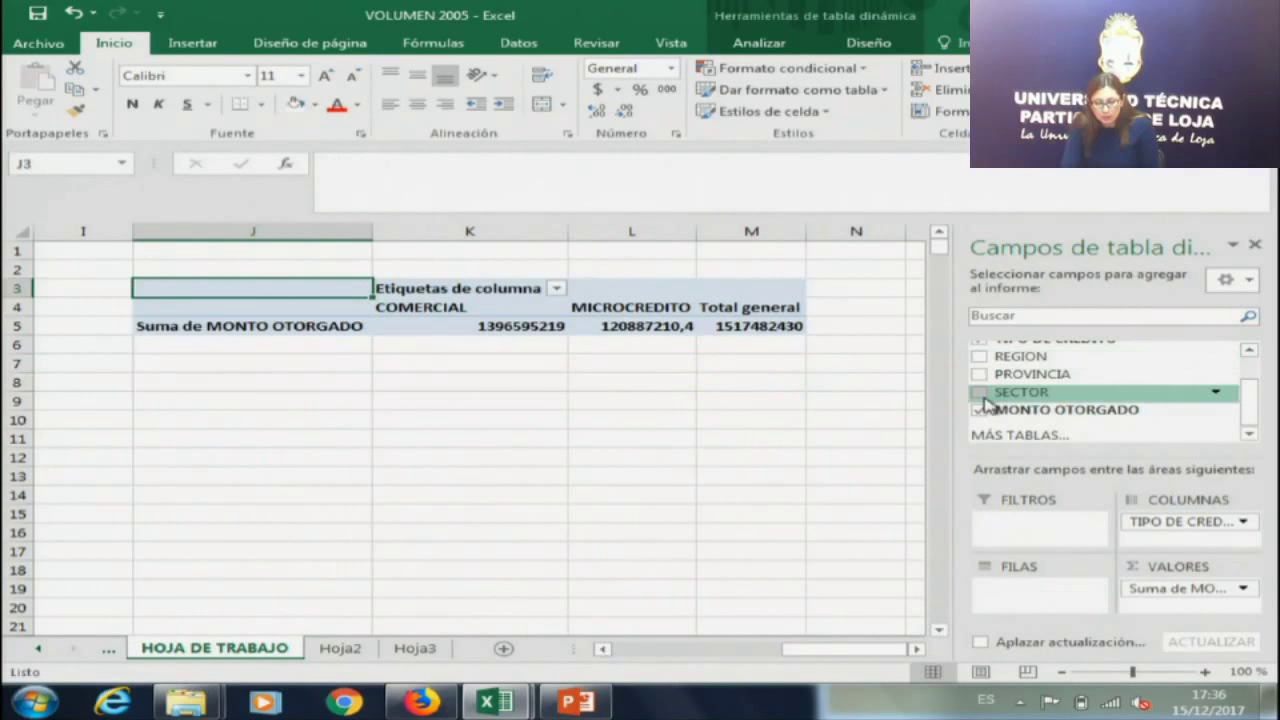
pyautogui.click(984, 399)
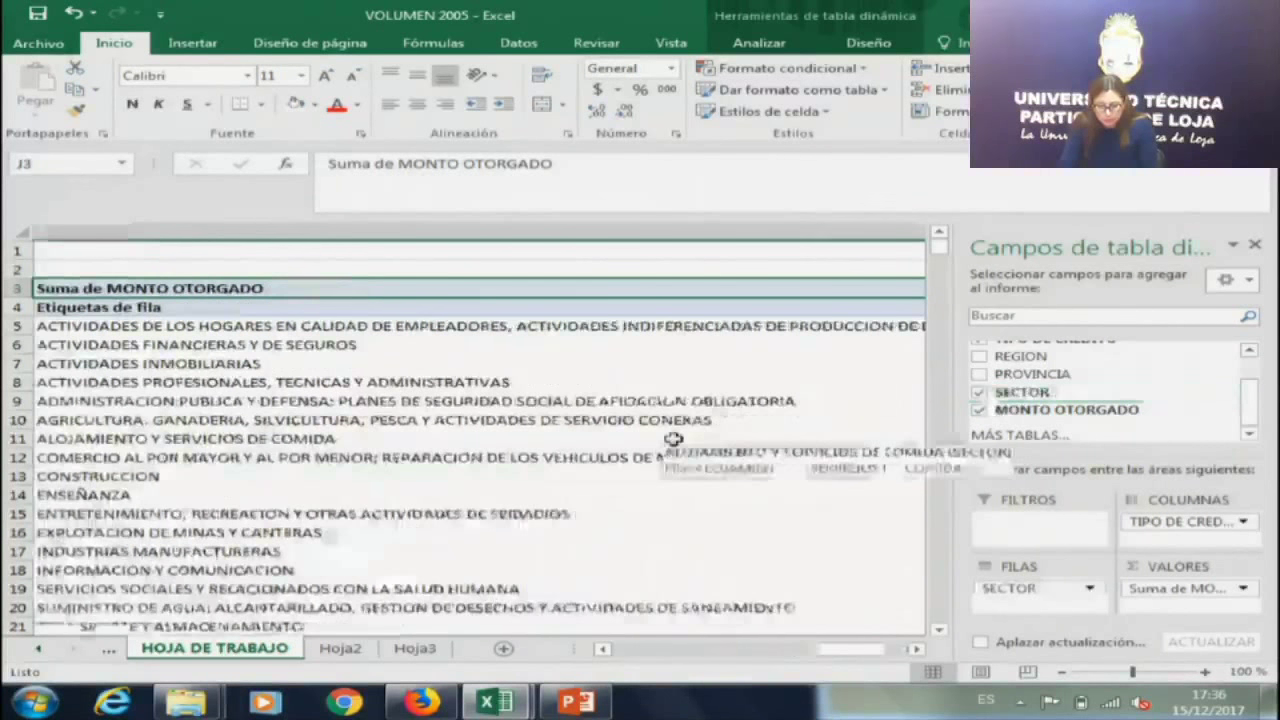
pyautogui.moveTo(468, 352); pyautogui.dragTo(470, 466)
pyautogui.hotkey('ctrl', 'c')
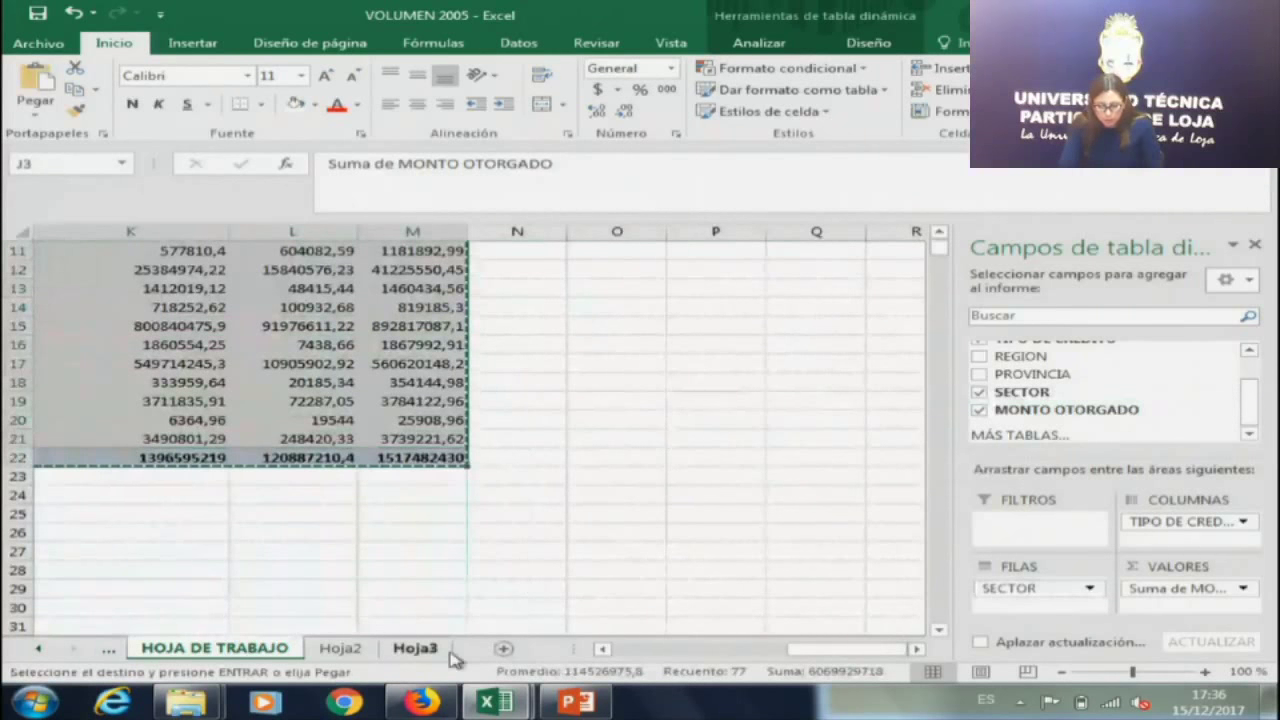
# Paste the copied table as values from A2 of a new sheet and delete its top row, Suma de MONTO OTORGADO.
pyautogui.click(503, 648)
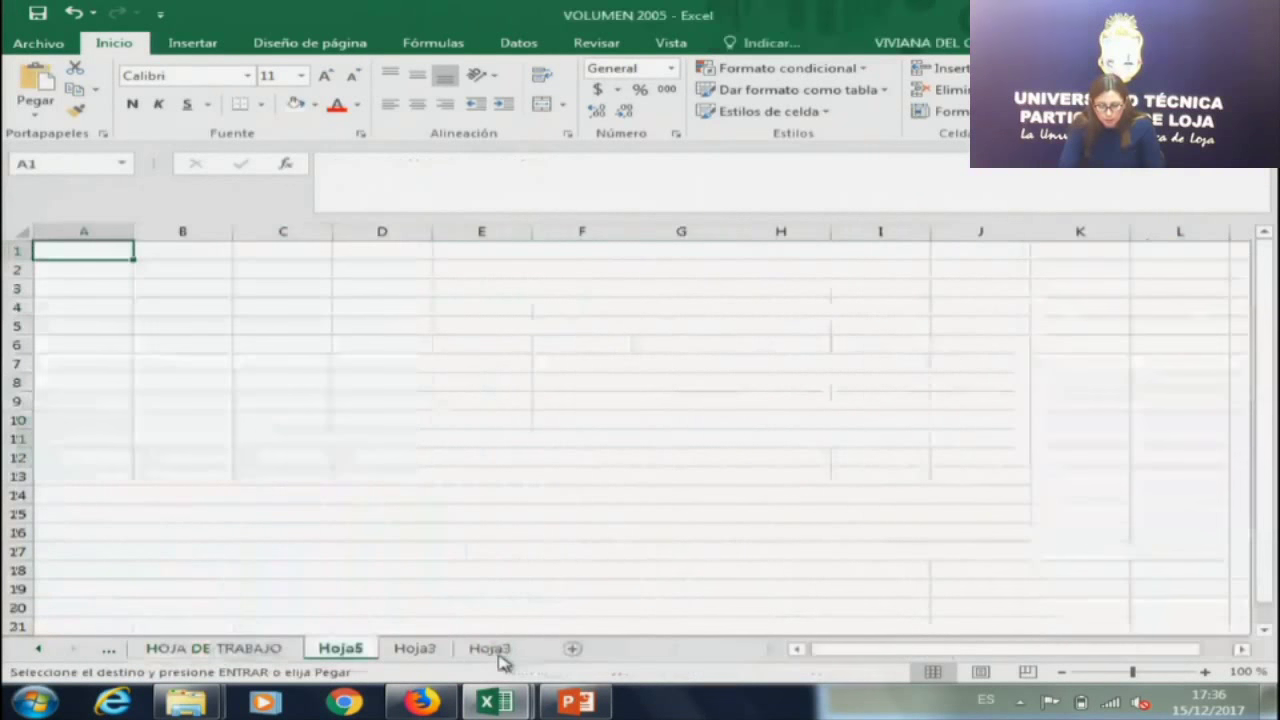
pyautogui.rightClick(55, 266)
pyautogui.click(143, 346)
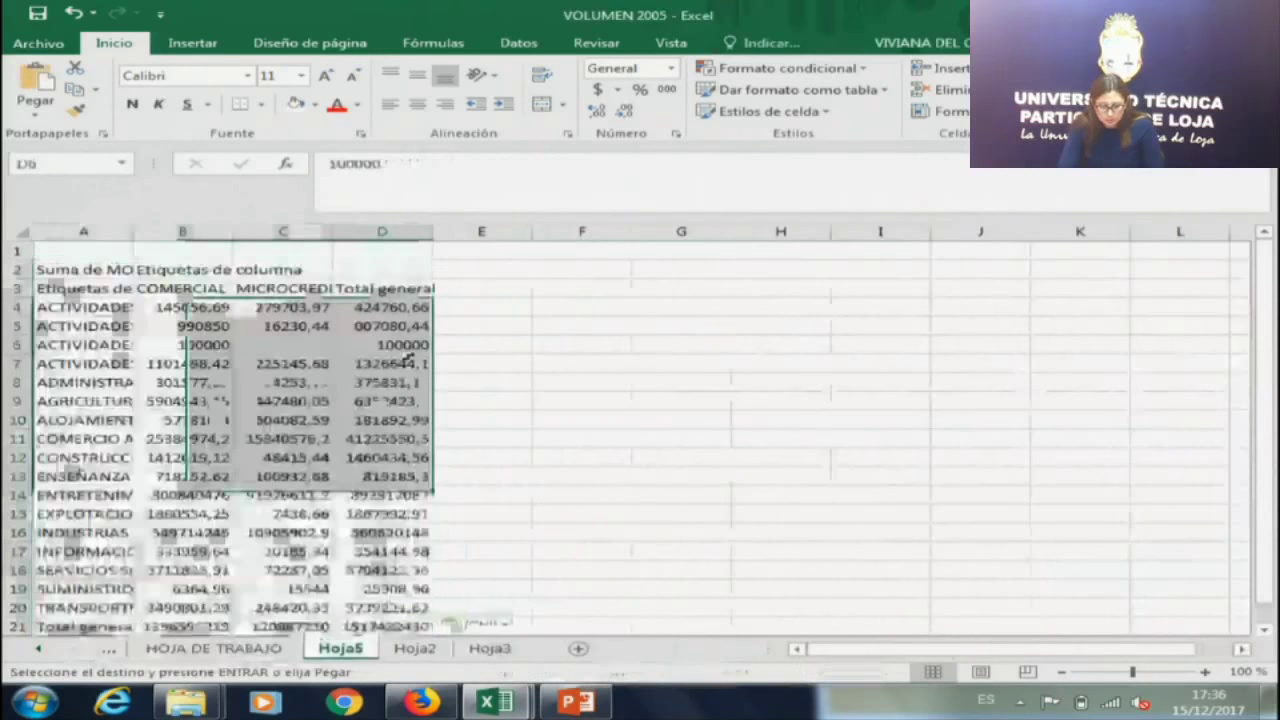
pyautogui.click(16, 269)
pyautogui.rightClick(20, 271)
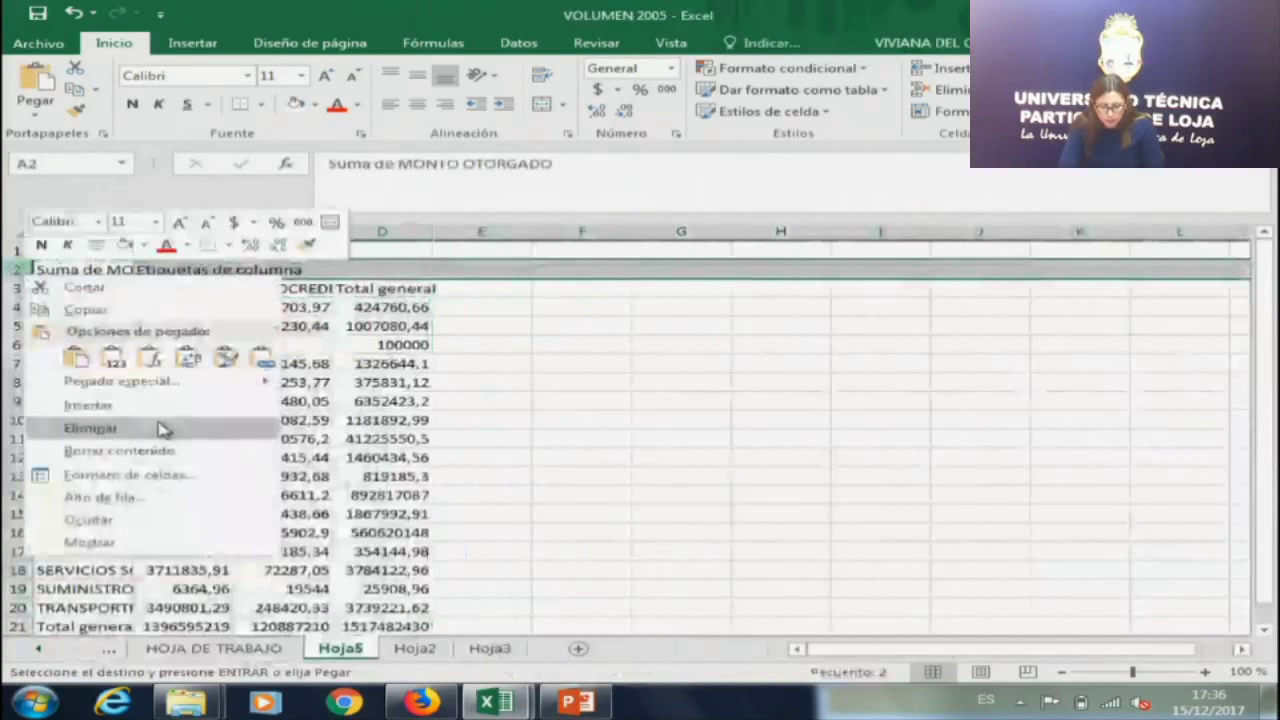
pyautogui.click(163, 428)
# Delete the COMERCIAL and MICROCREDITO columns and head the two remaining columns SECTOR ECONOMICO and 2005.
pyautogui.write('SECTOR ECONOMICO')
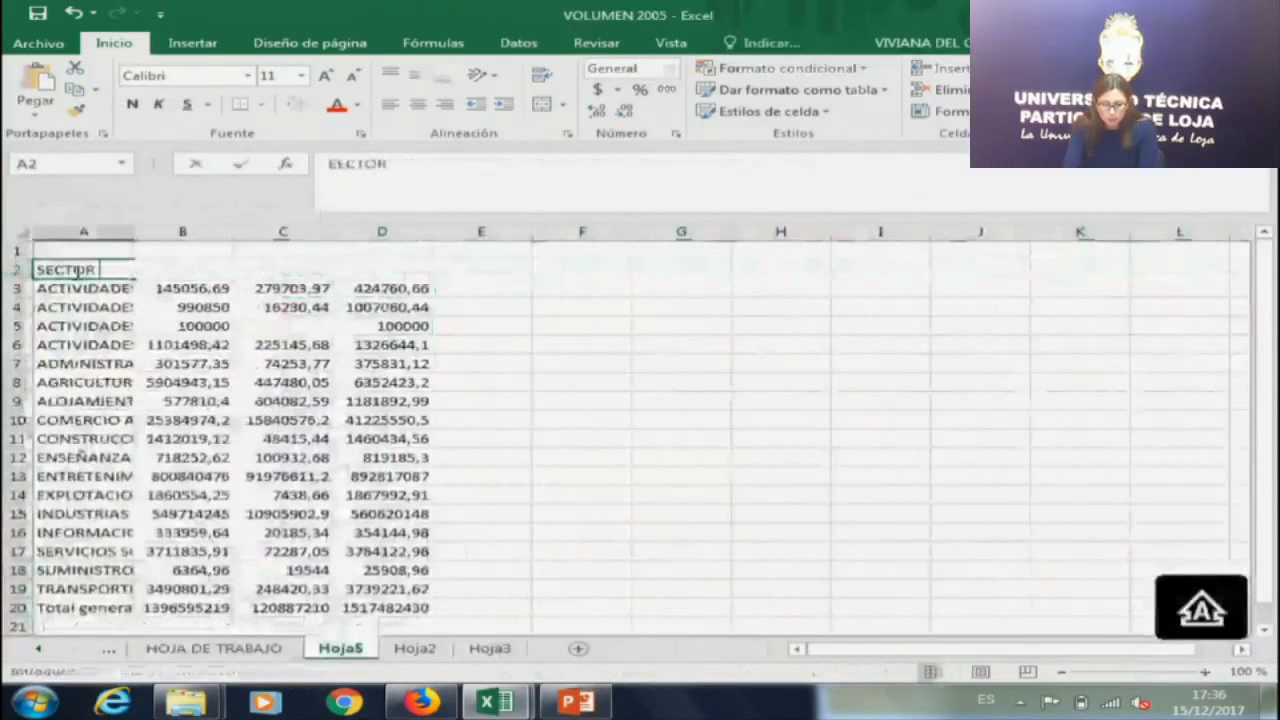
pyautogui.press('Return')
pyautogui.moveTo(133, 231); pyautogui.dragTo(403, 232)
pyautogui.rightClick(403, 232)
pyautogui.click(445, 394)
pyautogui.click(333, 344)
pyautogui.click(340, 266)
pyautogui.write('2005')
pyautogui.press('Return')
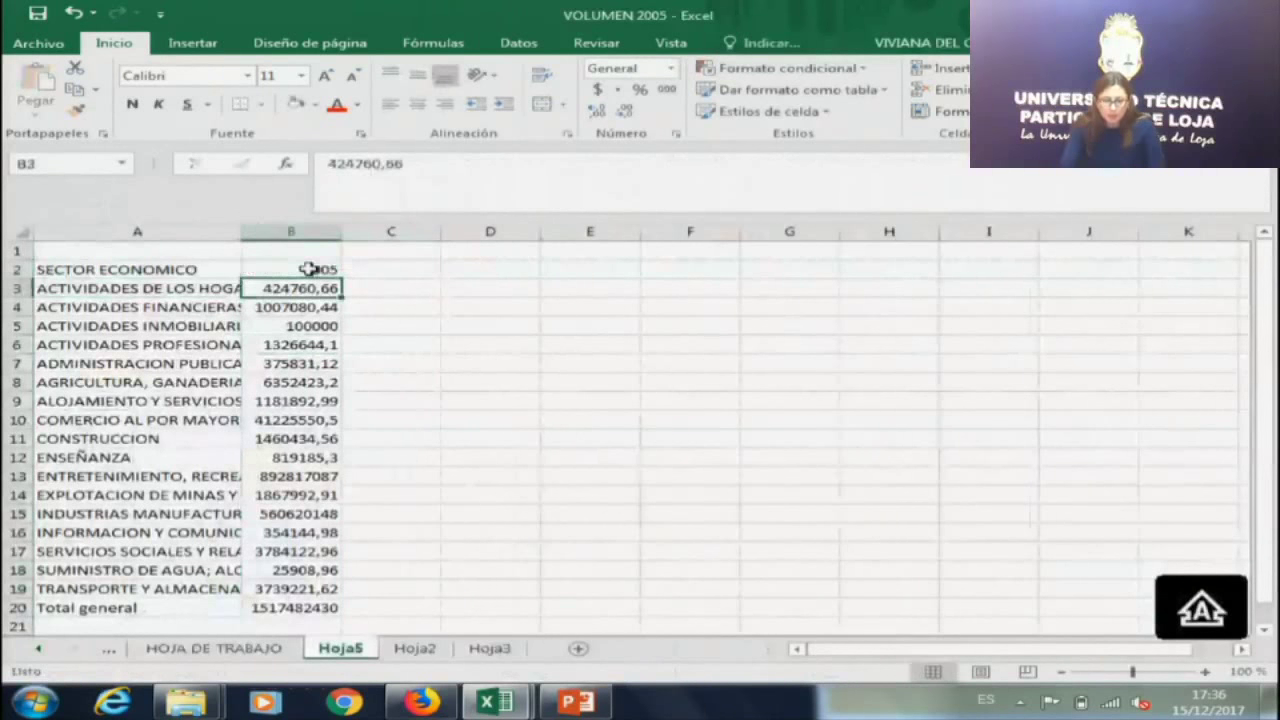
# Bold the header row and fit the sector names by wrapping their text in a wider column A.
pyautogui.moveTo(242, 231); pyautogui.dragTo(350, 254)
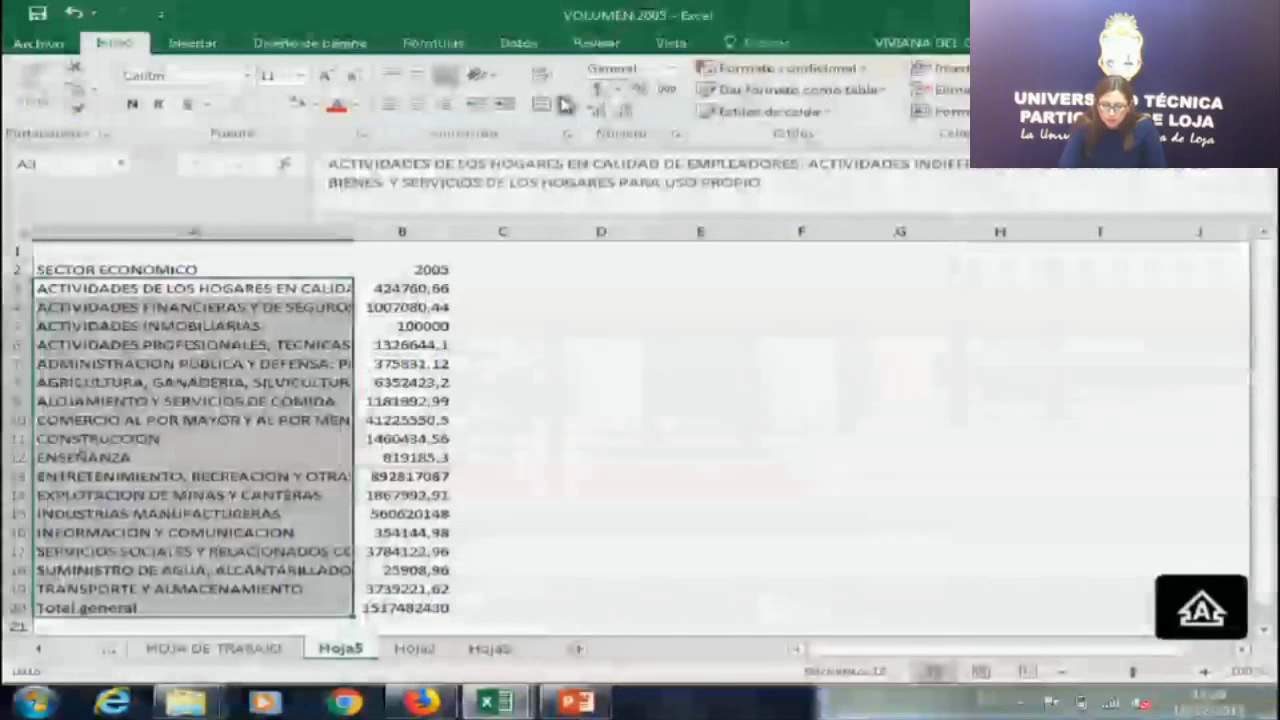
pyautogui.click(563, 103)
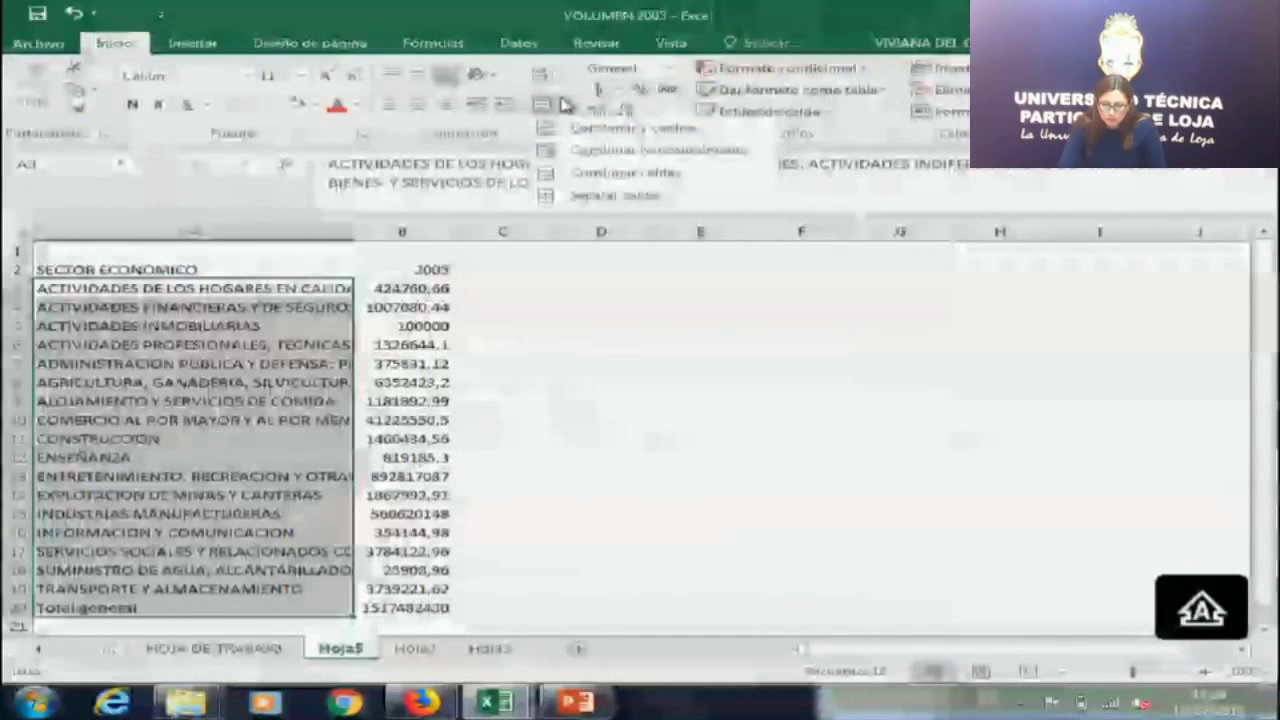
pyautogui.click(541, 75)
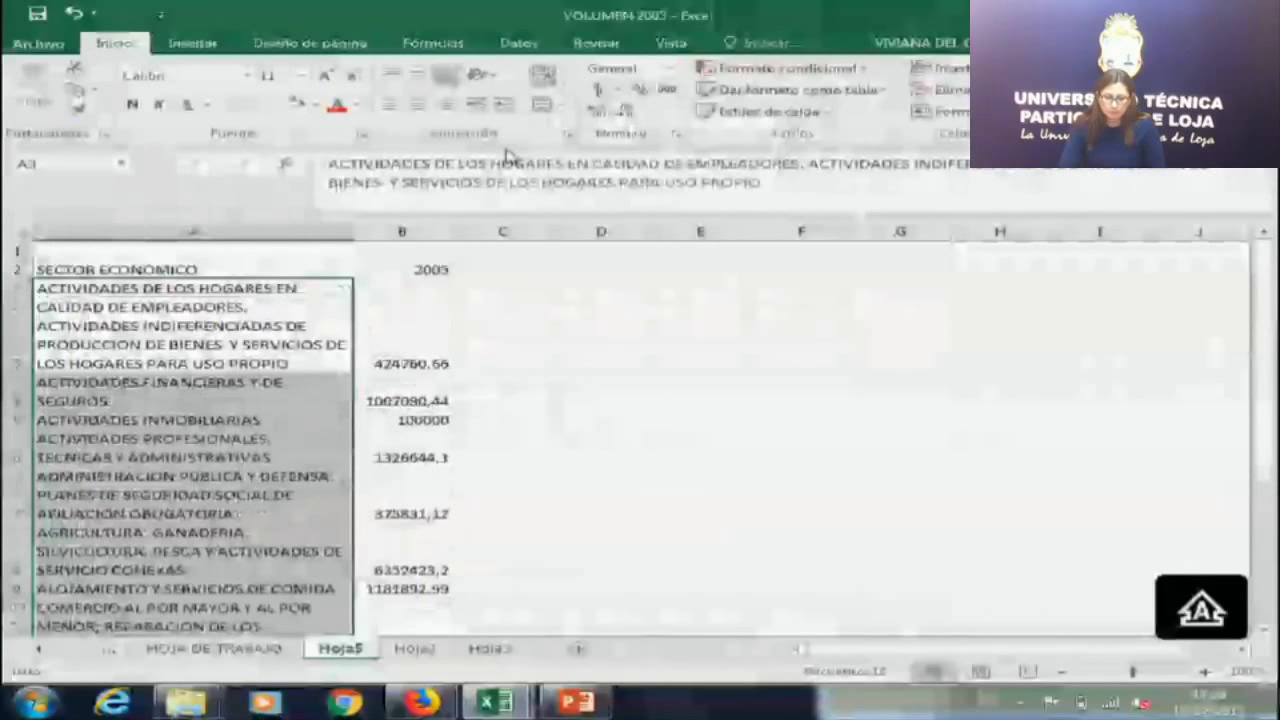
pyautogui.click(405, 400)
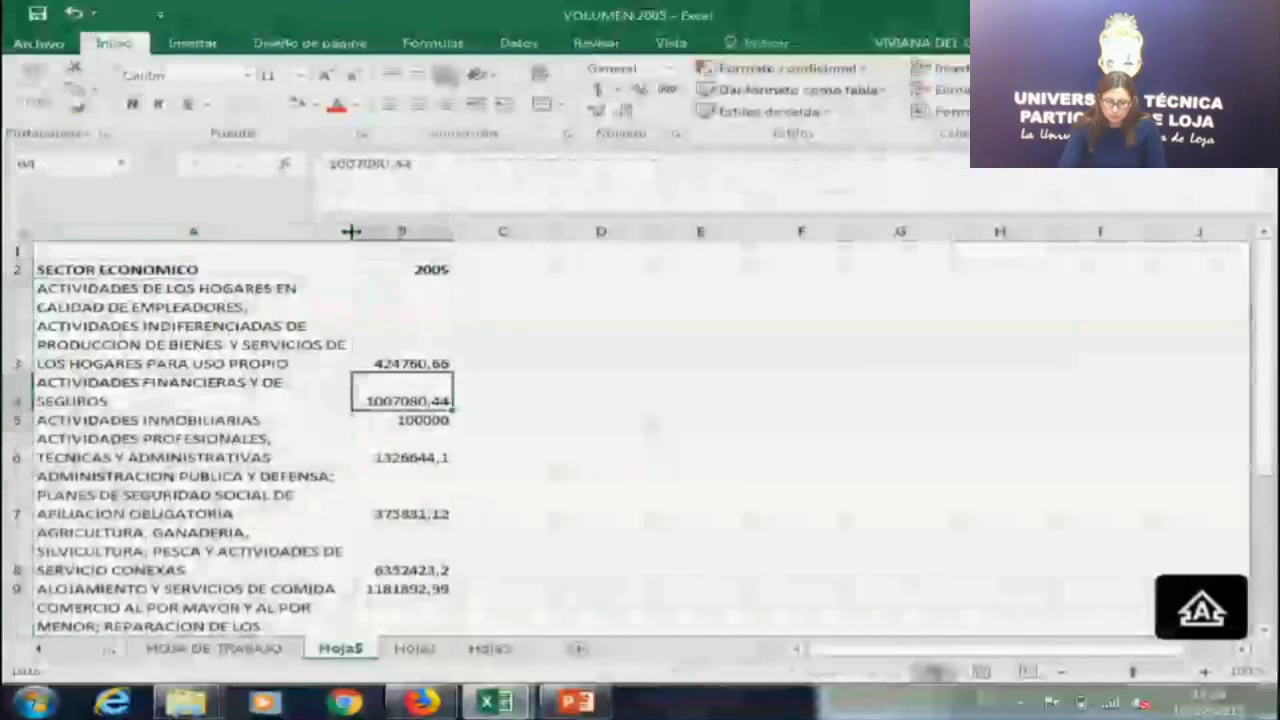
pyautogui.moveTo(350, 231); pyautogui.dragTo(445, 231)
pyautogui.click(260, 298)
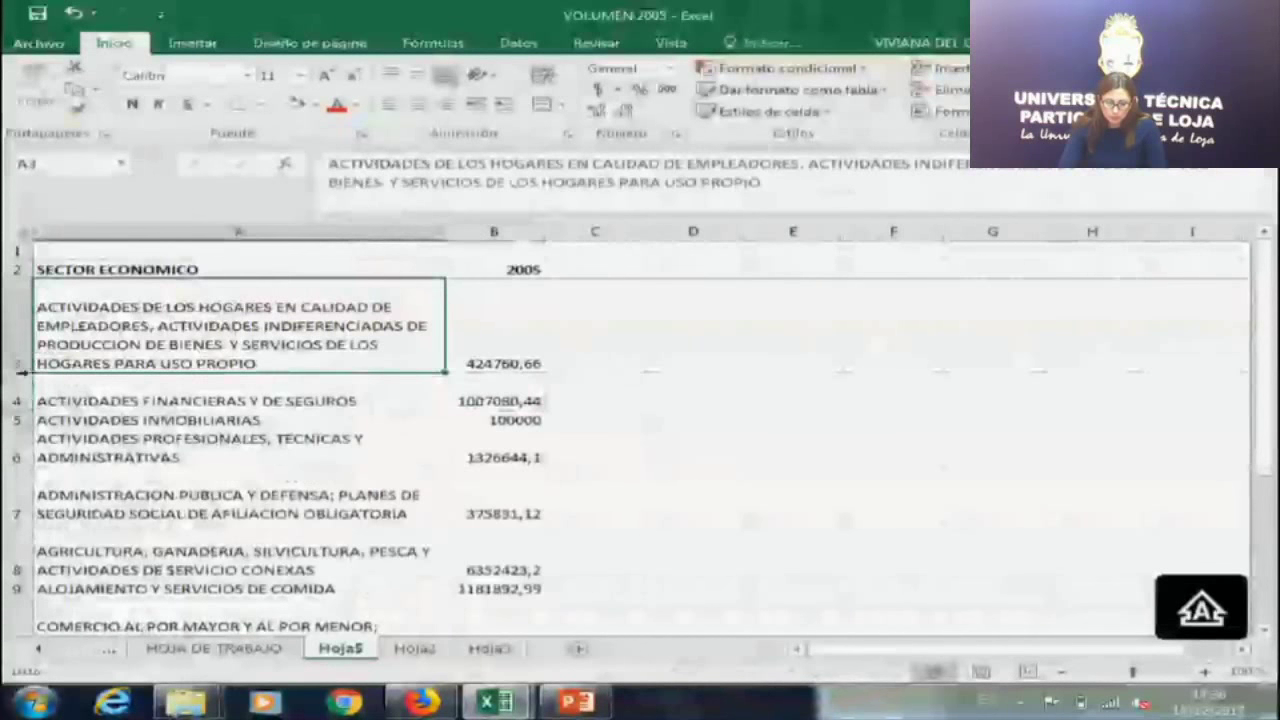
# Autofit the heights of rows 3, 7, 8, 10 and 18 to their wrapped sector names.
pyautogui.doubleClick(20, 372)
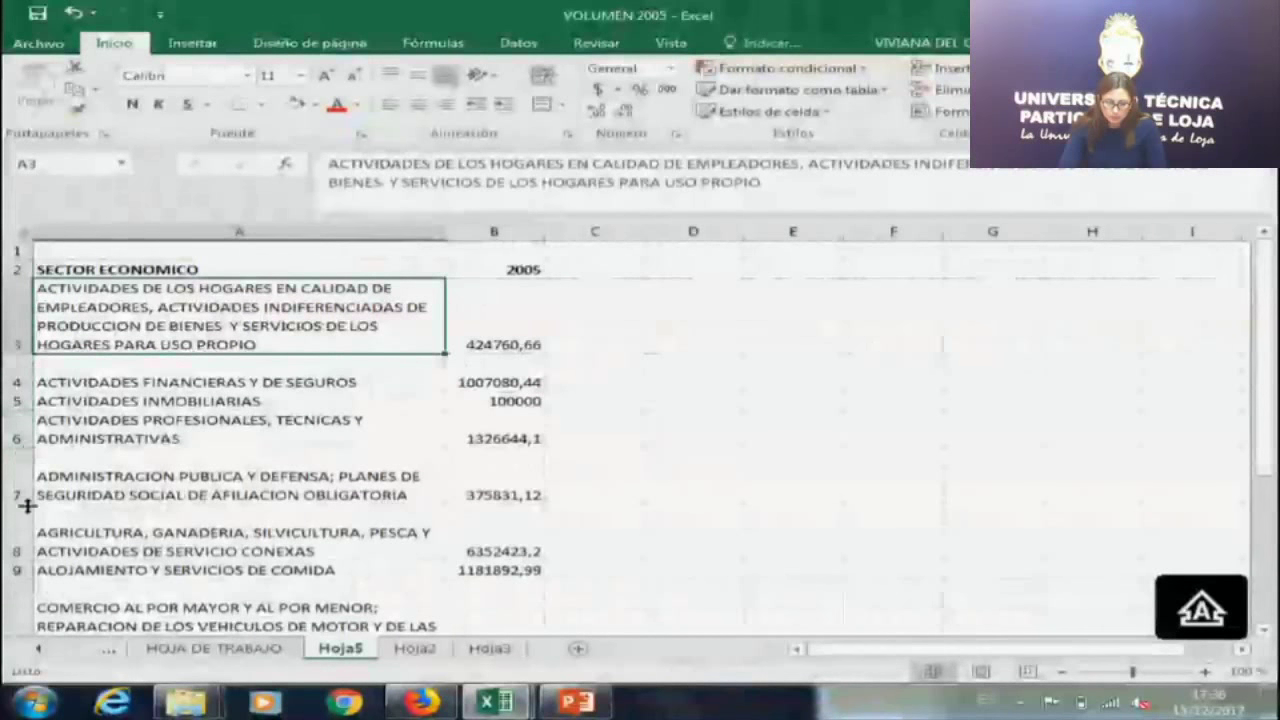
pyautogui.doubleClick(27, 506)
pyautogui.doubleClick(22, 541)
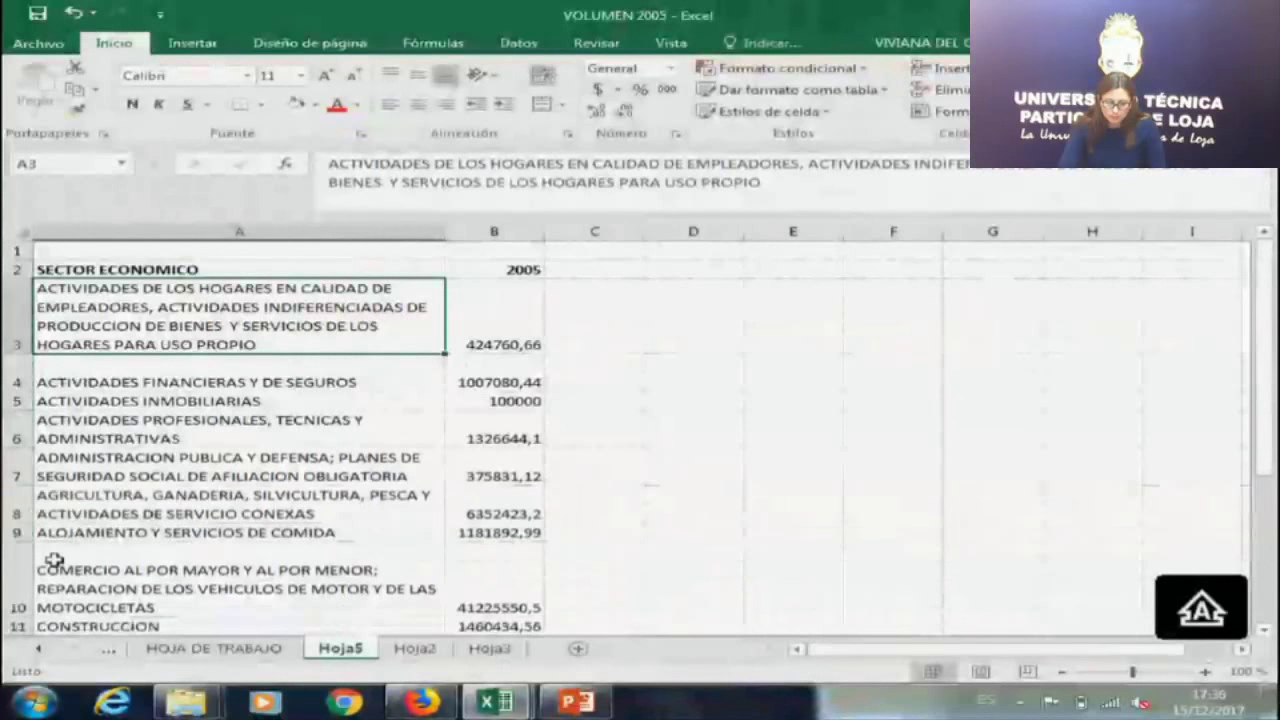
pyautogui.click(20, 605)
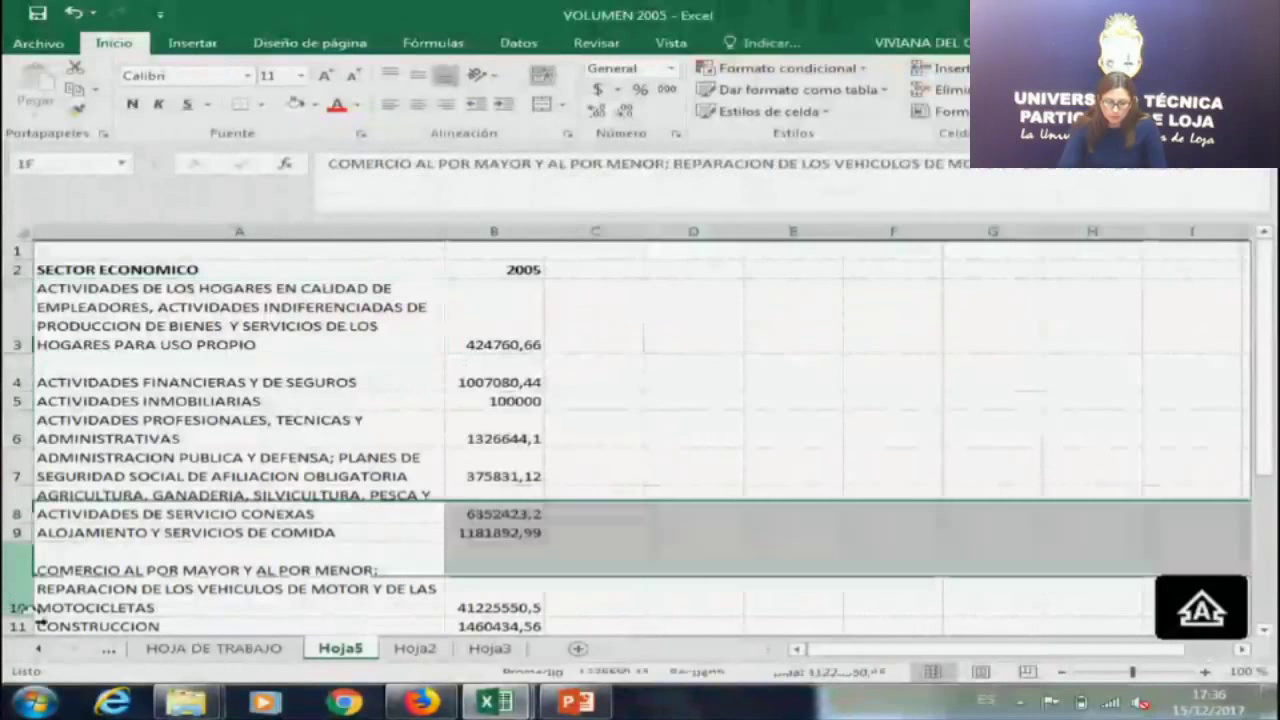
pyautogui.doubleClick(22, 616)
pyautogui.click(88, 622)
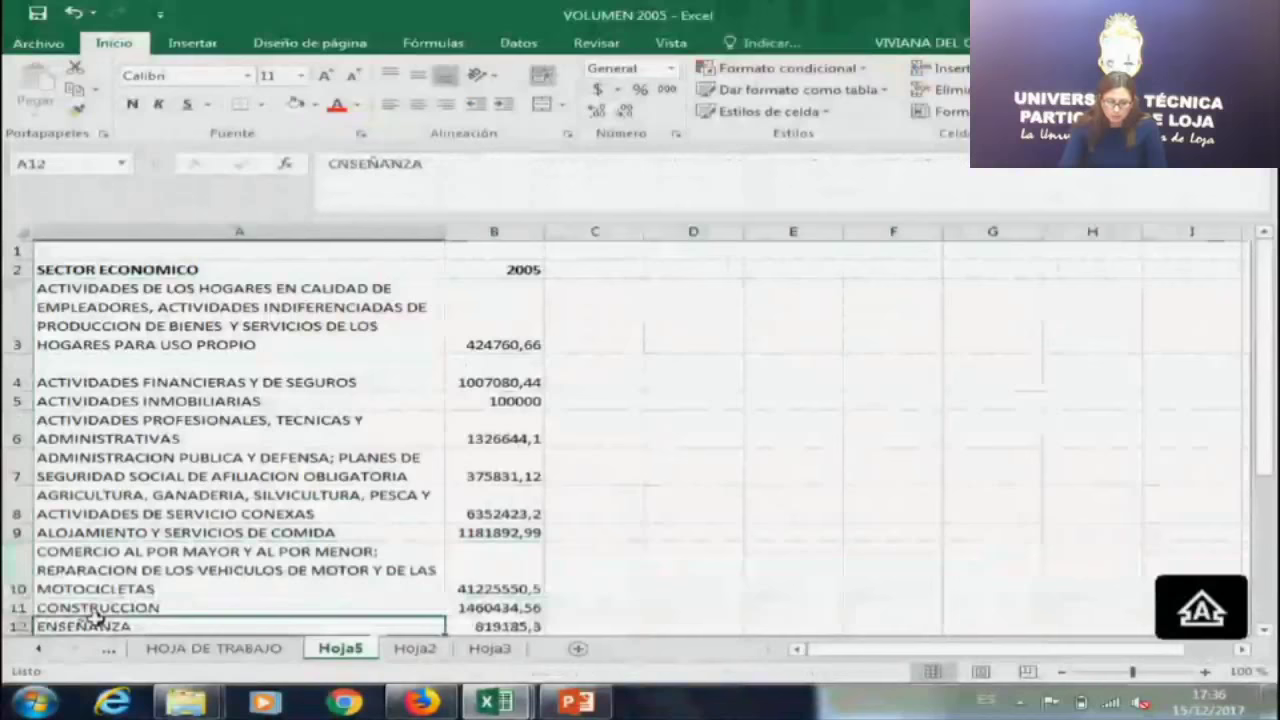
pyautogui.press('Down')
pyautogui.press('Down')
pyautogui.click(95, 618)
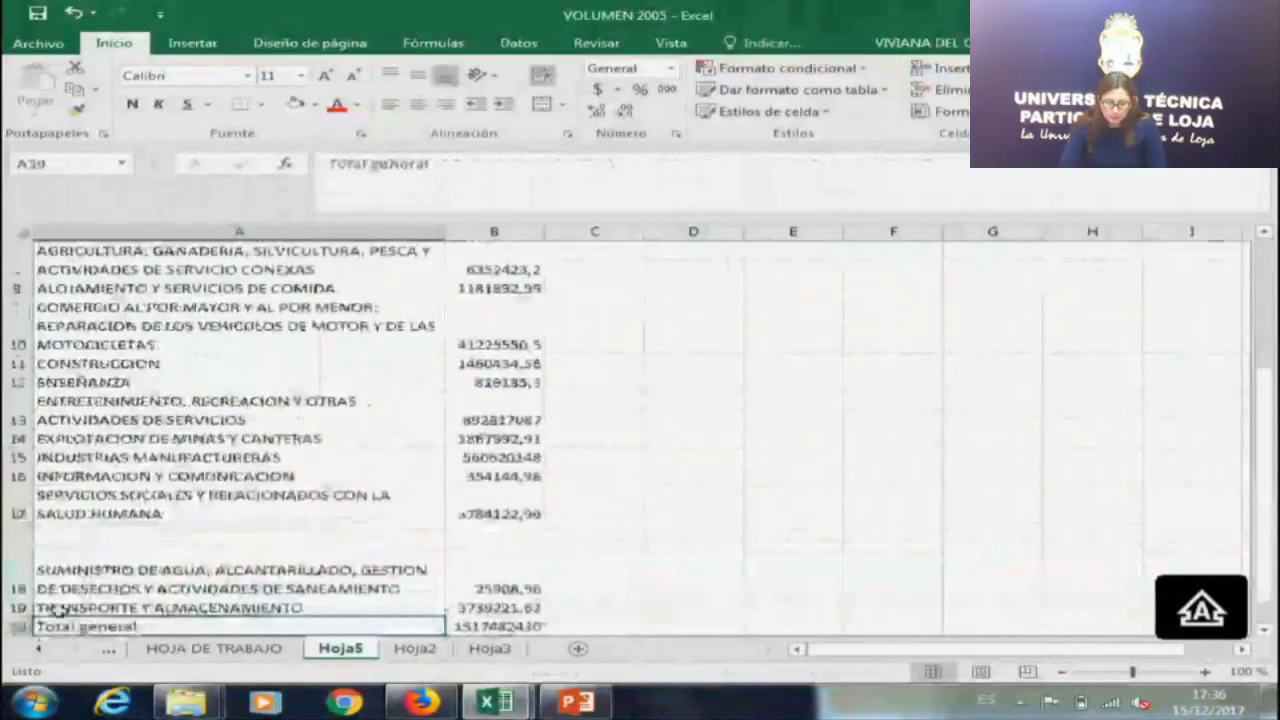
pyautogui.click(370, 543)
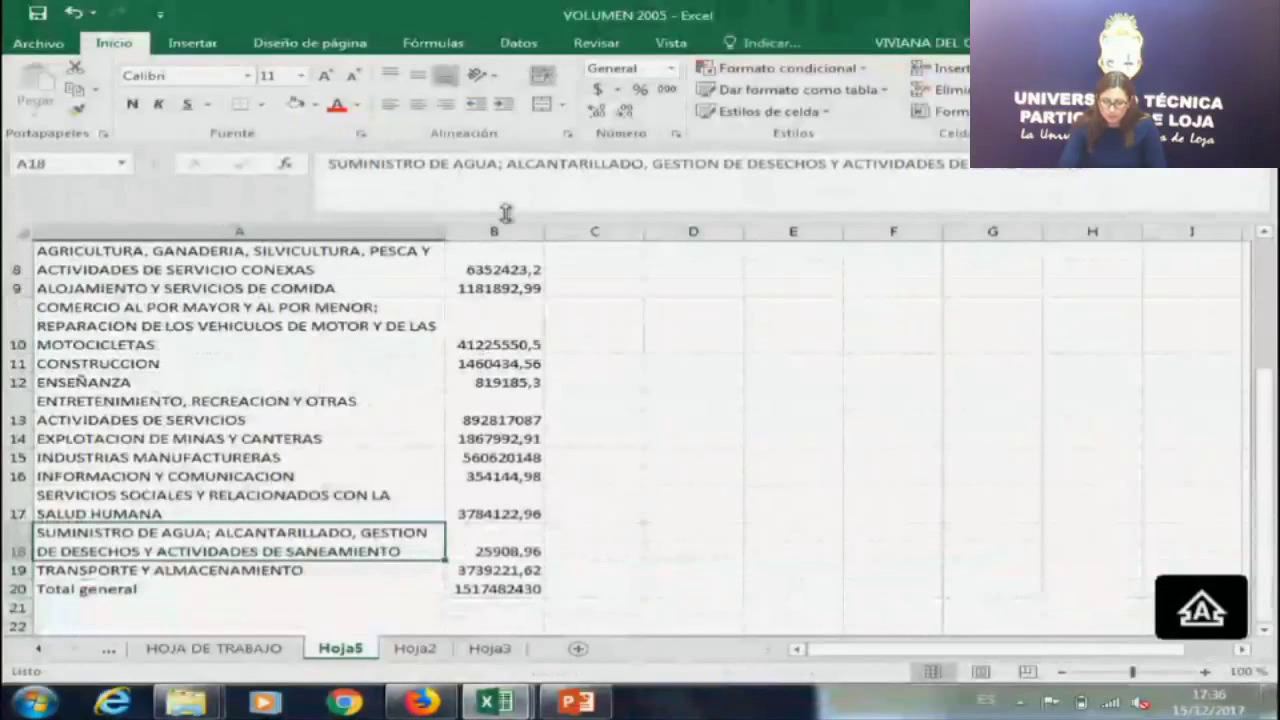
# Bold the Total general row and format the 2005 amounts with thousands separators and no decimals.
pyautogui.doubleClick(544, 228)
pyautogui.moveTo(490, 589); pyautogui.dragTo(502, 8)
pyautogui.hotkey('ctrl', 'n')
pyautogui.click(667, 89)
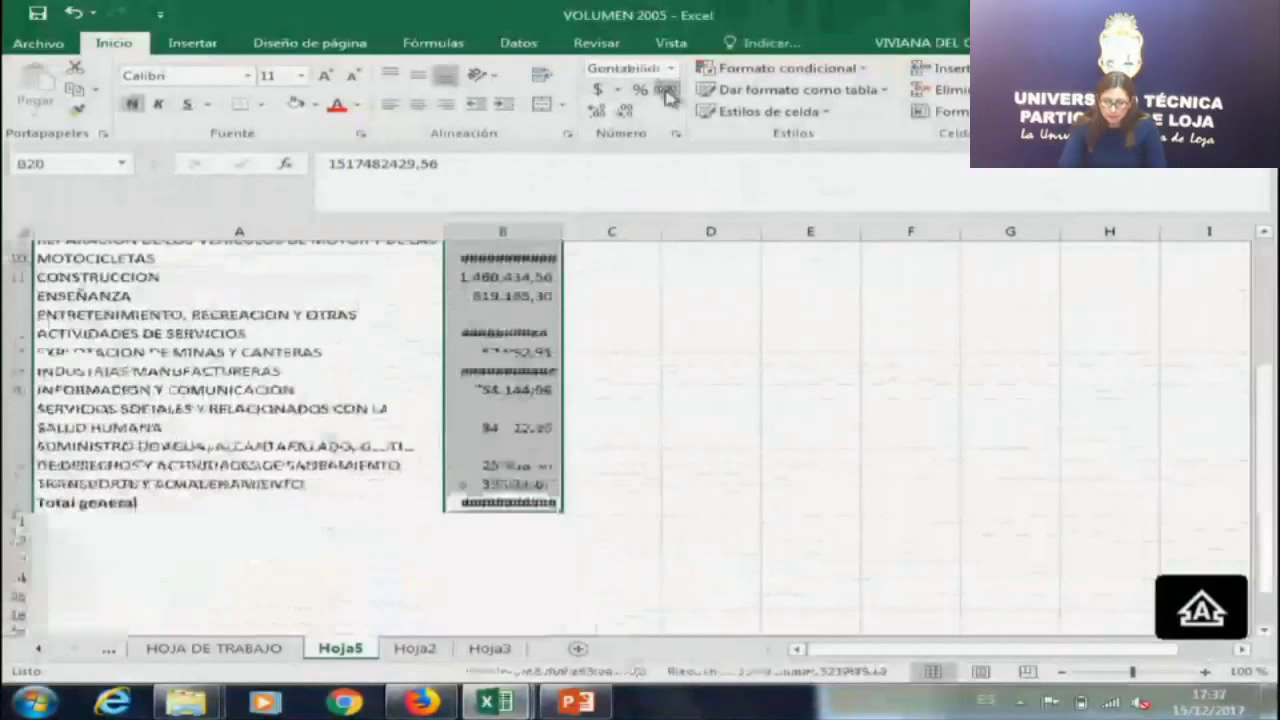
pyautogui.click(624, 113)
pyautogui.click(624, 113)
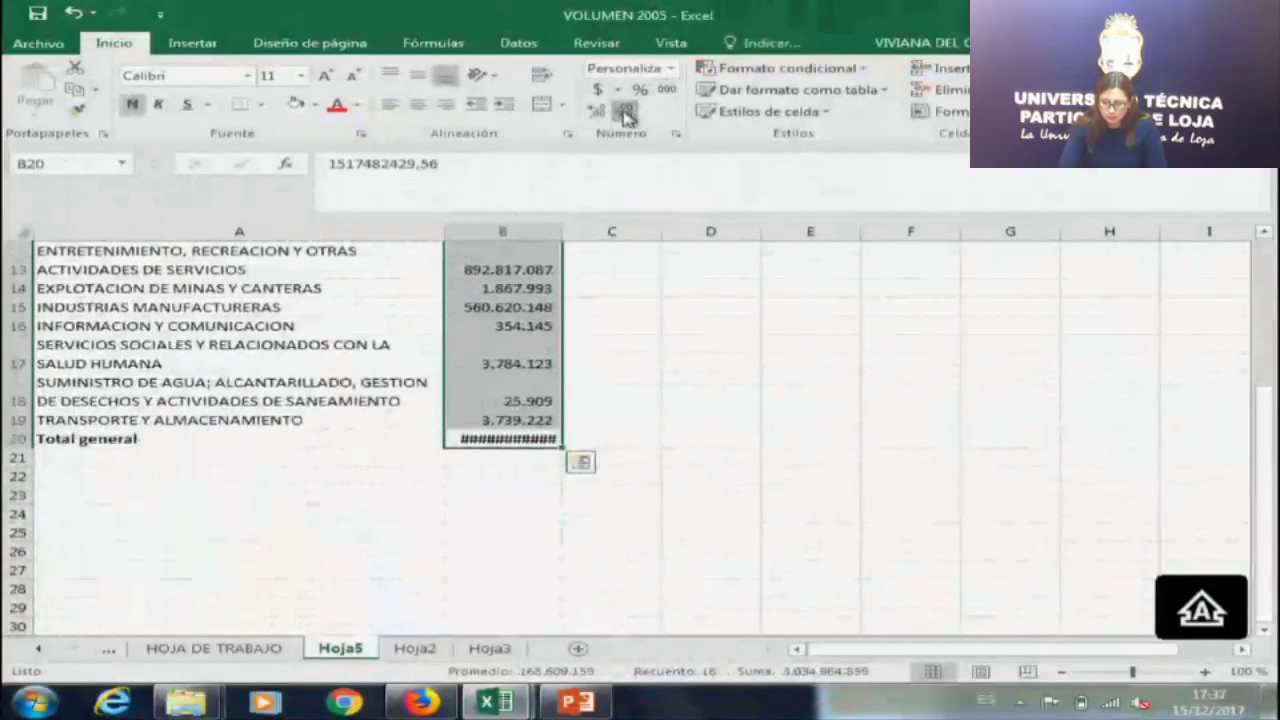
# Widen column B enough to show the complete Total general amount.
pyautogui.click(591, 400)
pyautogui.click(552, 440)
pyautogui.moveTo(565, 241); pyautogui.dragTo(578, 232)
pyautogui.click(524, 494)
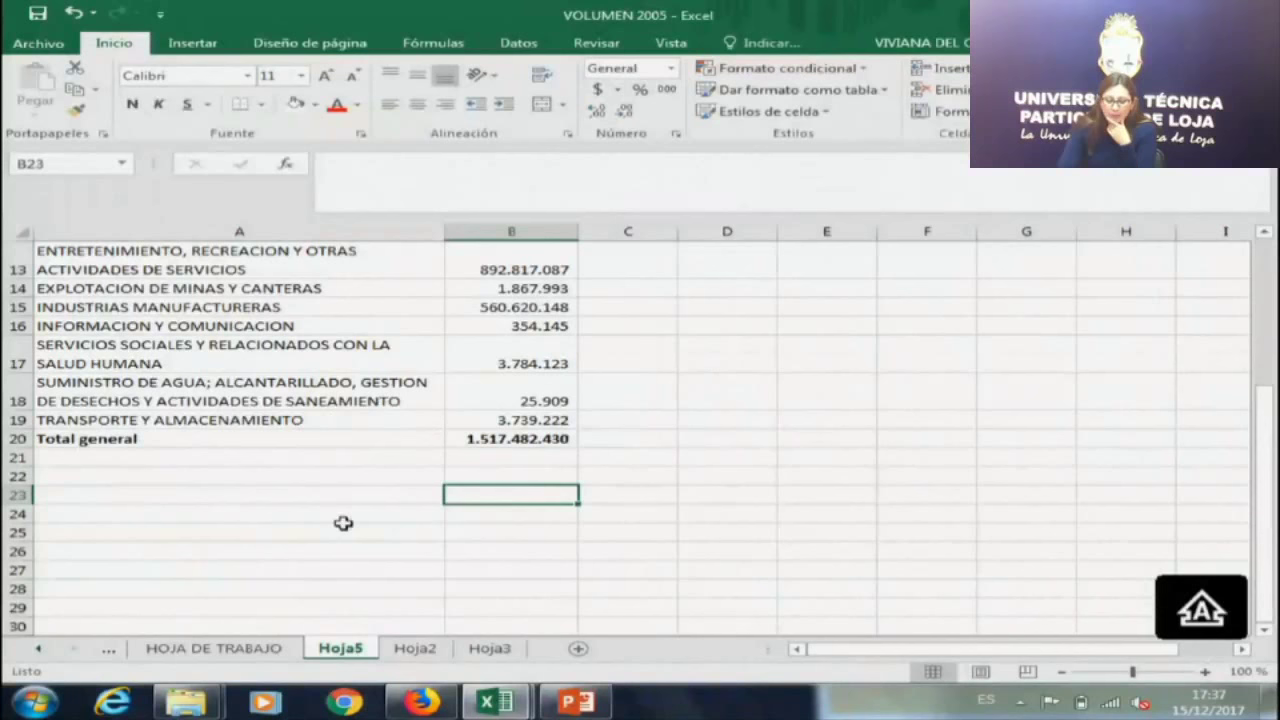
# Select all the MONTO OTORGADO amounts in HOJA DE TRABAJO, from G3 to the last record, to check their sum.
pyautogui.click(424, 652)
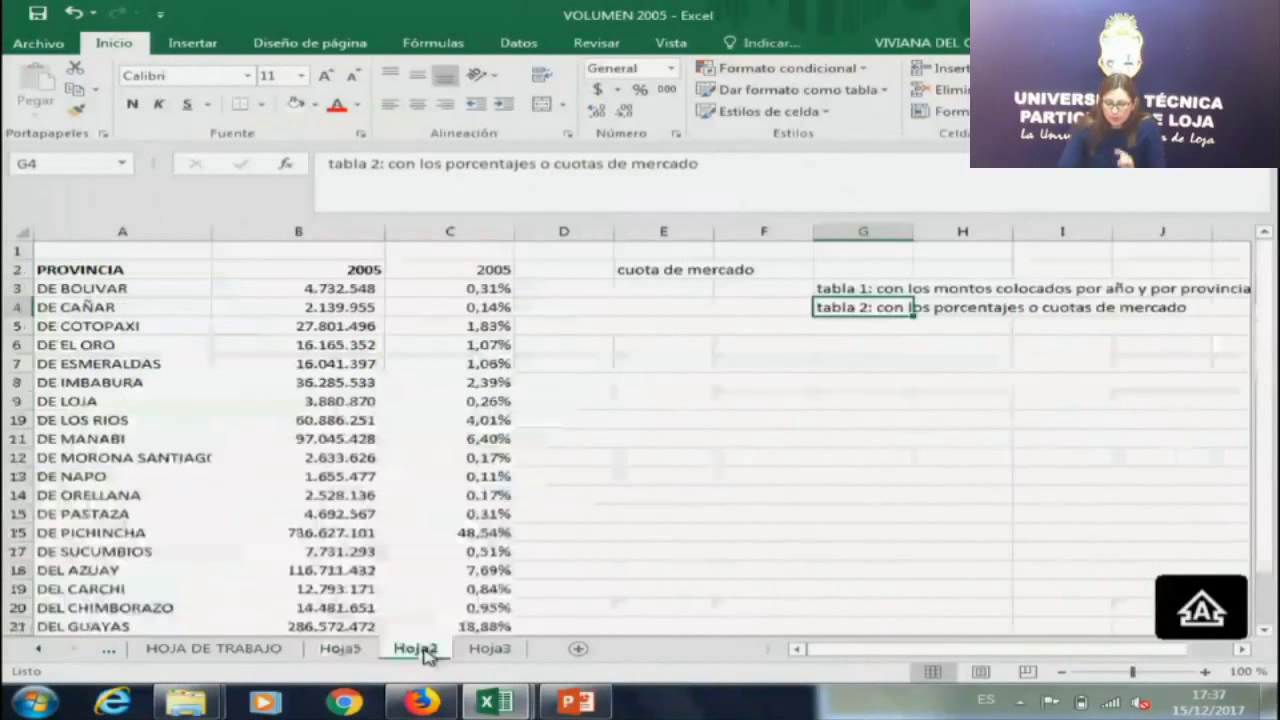
pyautogui.click(298, 326)
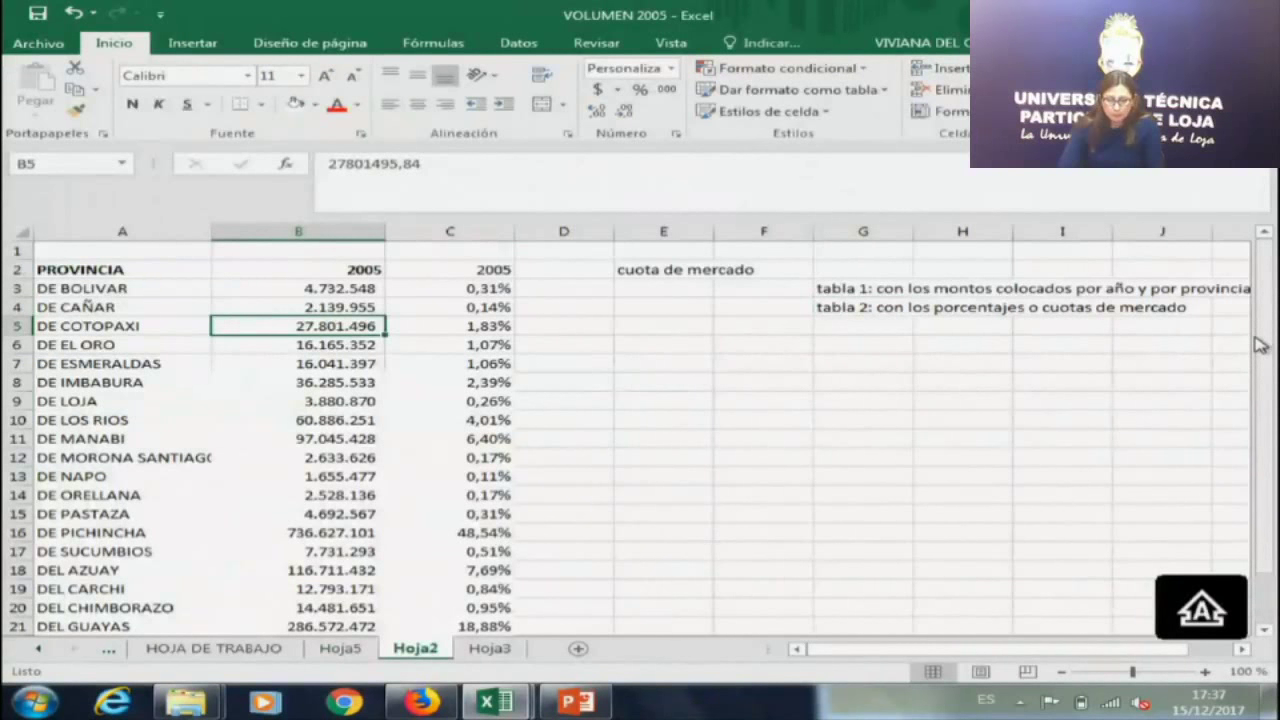
pyautogui.moveTo(1268, 343); pyautogui.dragTo(1268, 352)
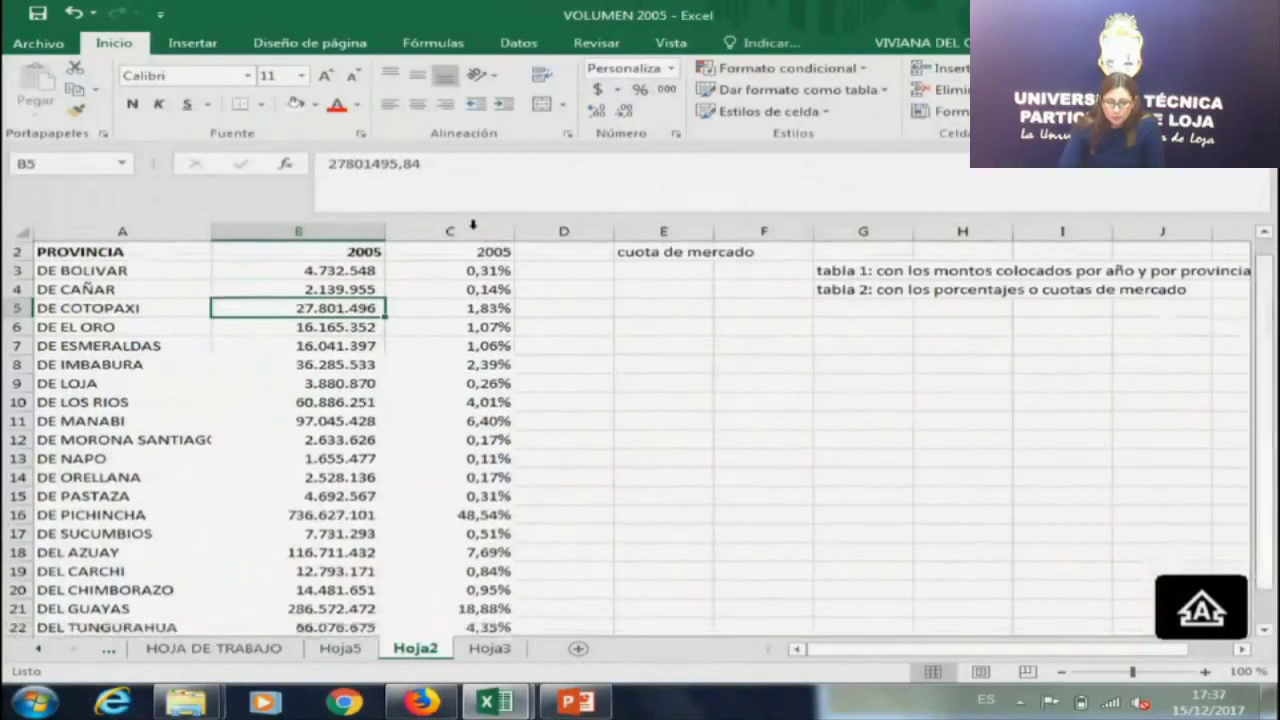
pyautogui.click(222, 652)
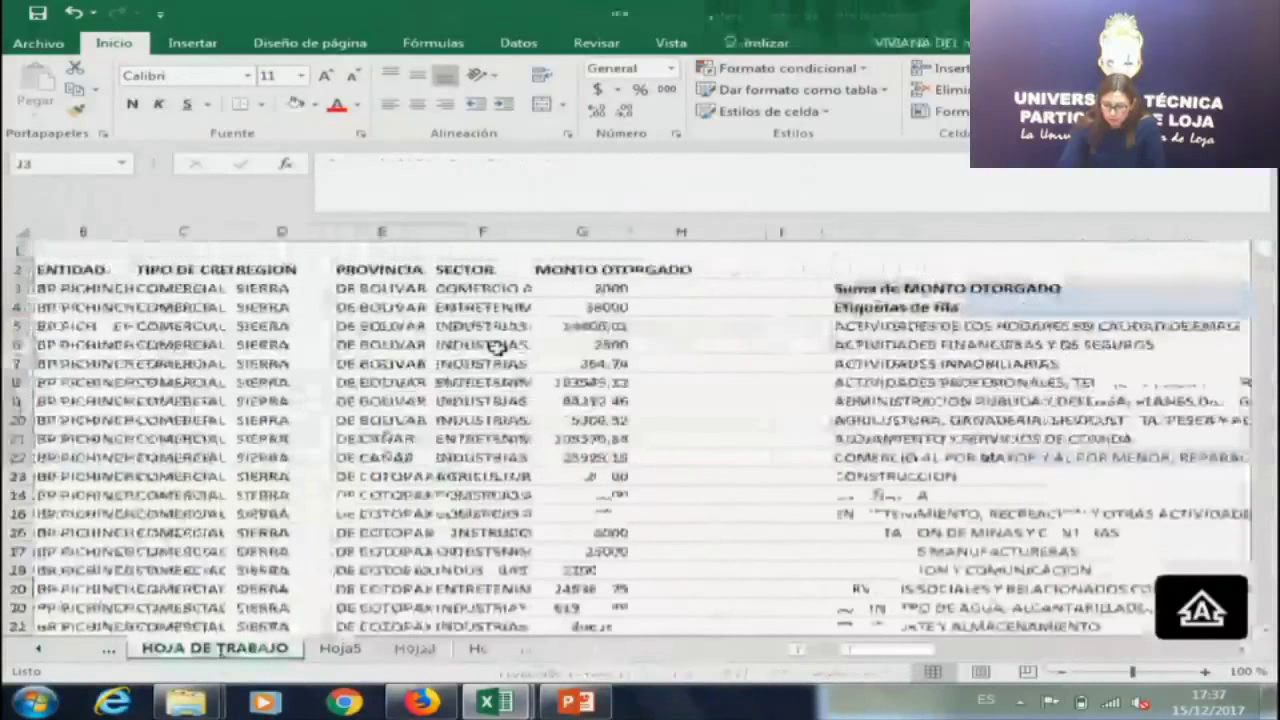
pyautogui.click(584, 305)
pyautogui.moveTo(582, 291); pyautogui.dragTo(590, 632)
pyautogui.click(657, 625)
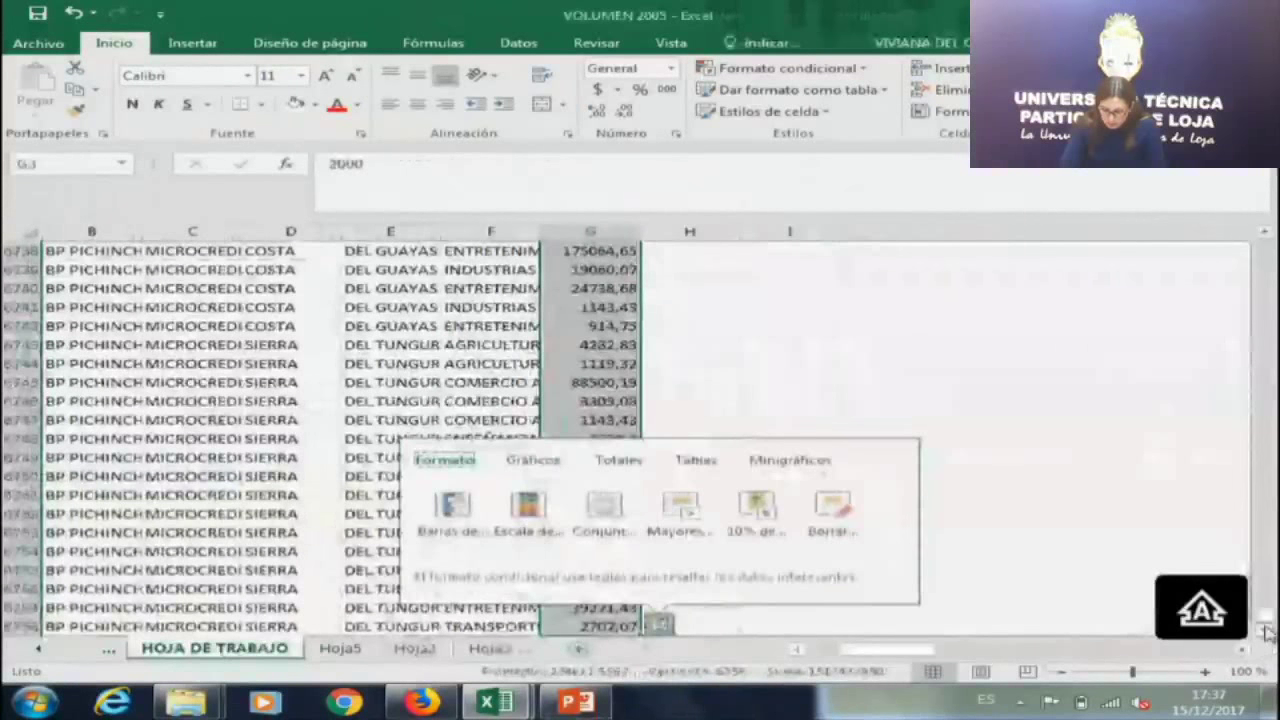
pyautogui.scroll(-1, 822, 640)
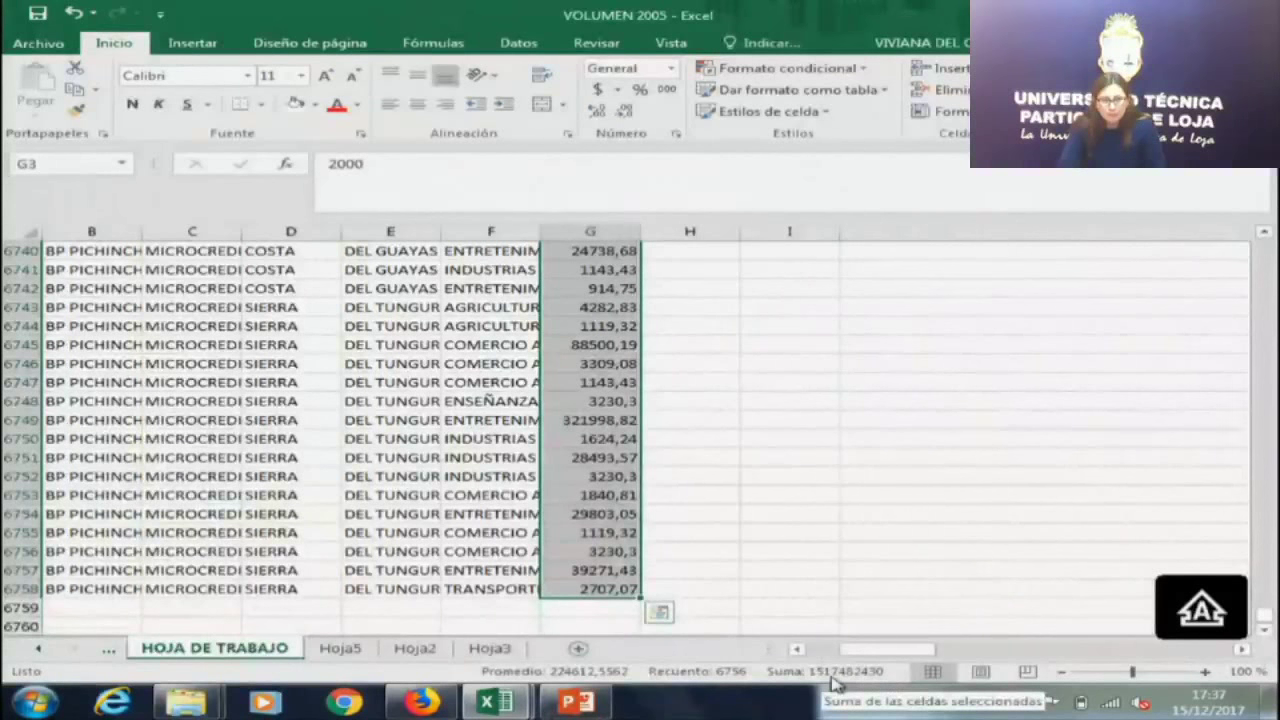
# Compare the Total general by province in Hoja3 with the sector total in Hoja5.
pyautogui.click(487, 649)
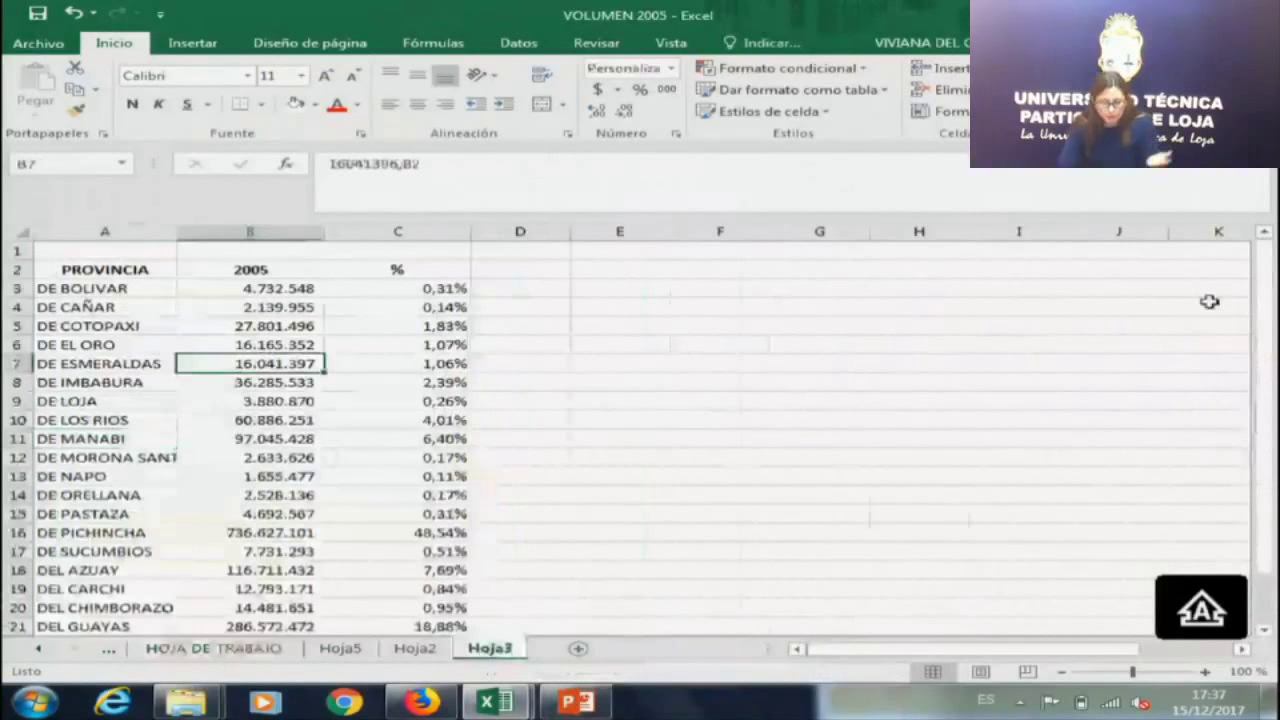
pyautogui.moveTo(1265, 316); pyautogui.dragTo(1266, 376)
pyautogui.click(297, 607)
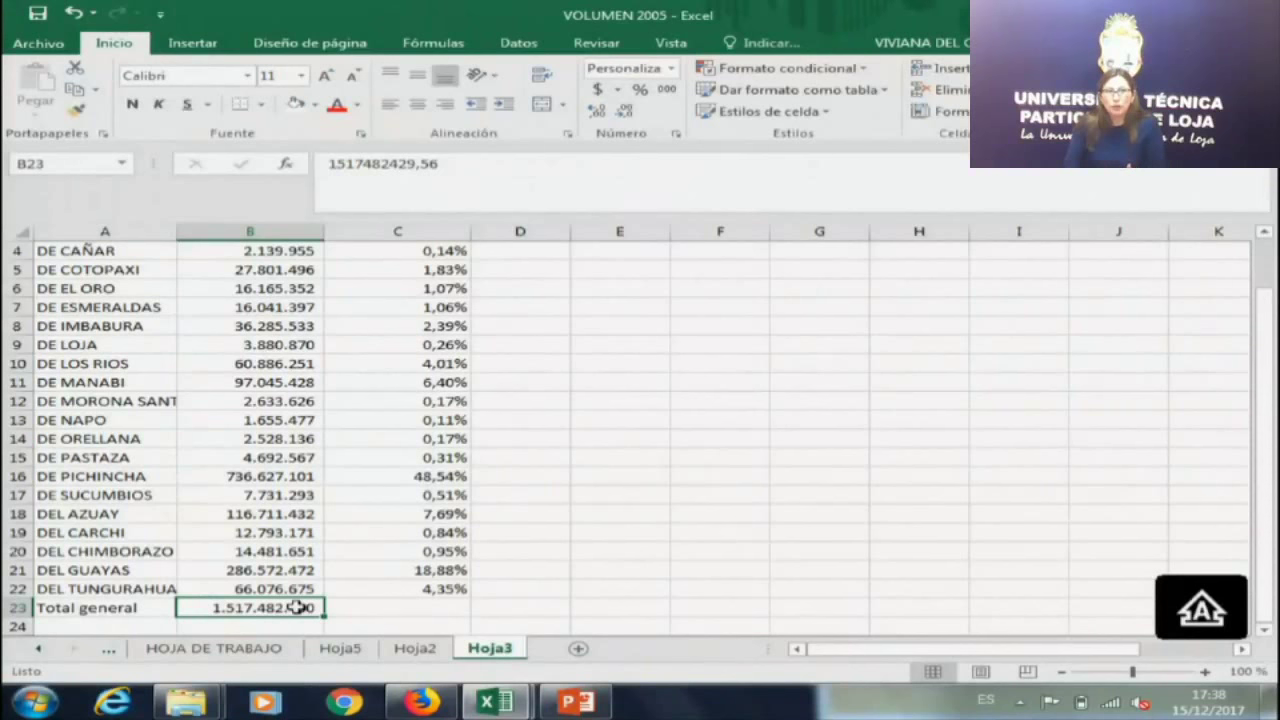
pyautogui.click(355, 652)
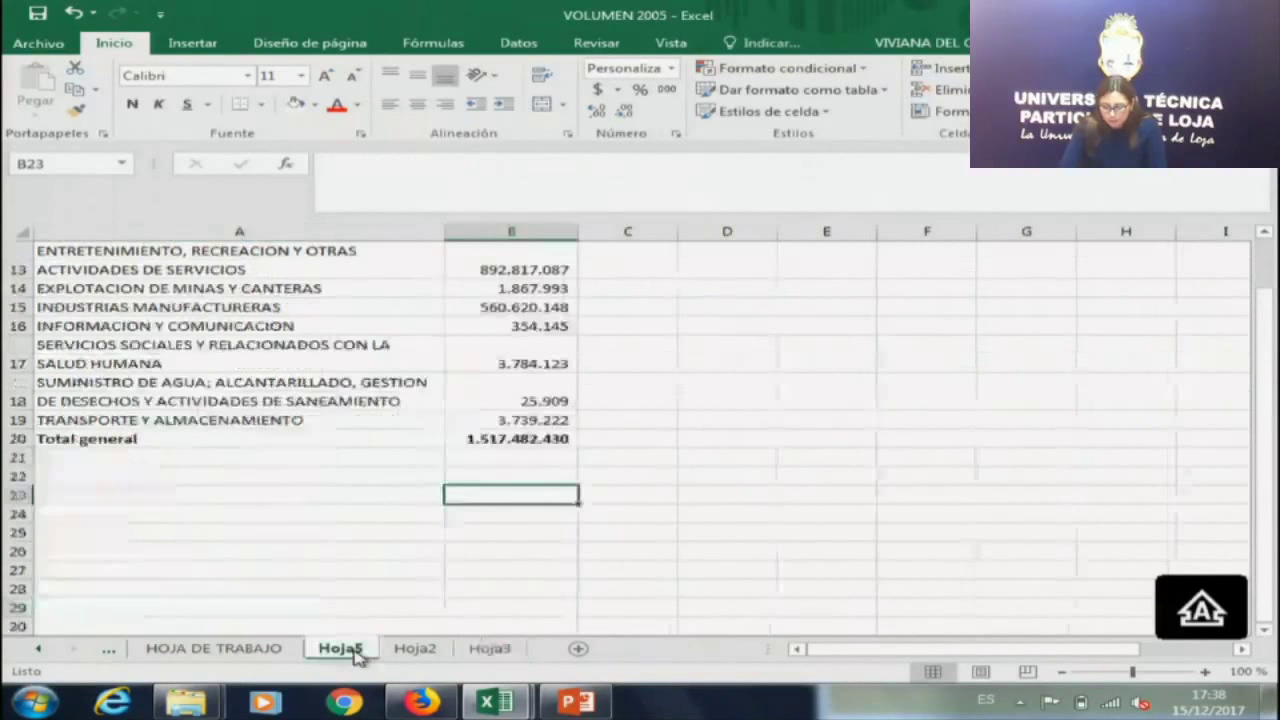
# Rename the Hoja3 sheet as POR TERRITORIO.
pyautogui.rightClick(490, 648)
pyautogui.click(586, 480)
pyautogui.write('por')
pyautogui.press('BackSpace')
pyautogui.press('BackSpace')
pyautogui.press('BackSpace')
pyautogui.write('POR TER')
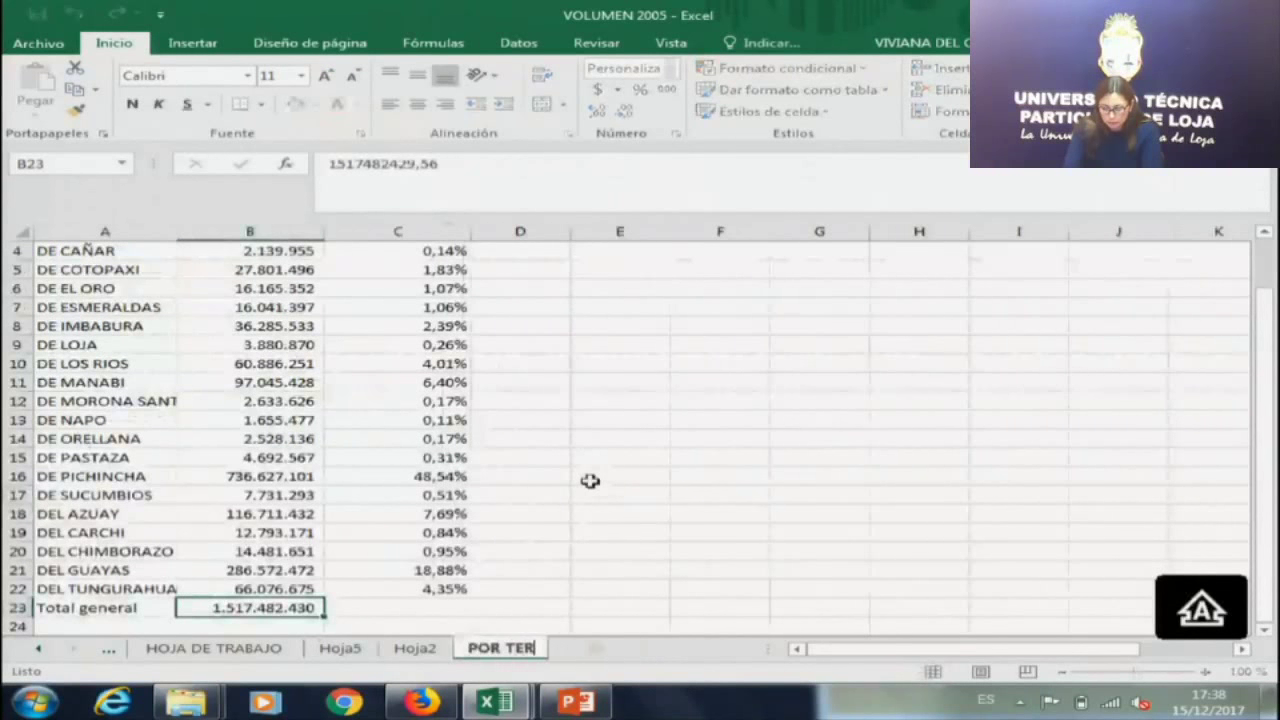
pyautogui.write('RITORIO')
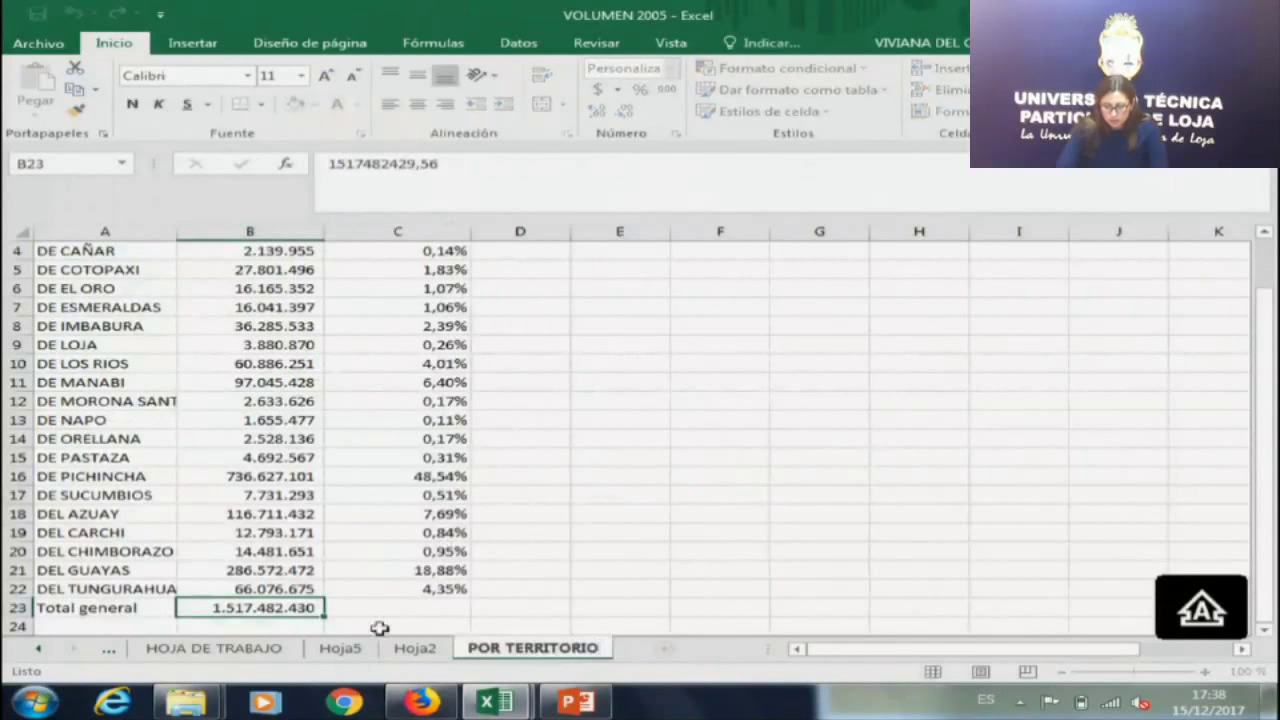
pyautogui.press('Return')
# Rename the Hoja5 sheet as PORSECTORECO.
pyautogui.rightClick(340, 648)
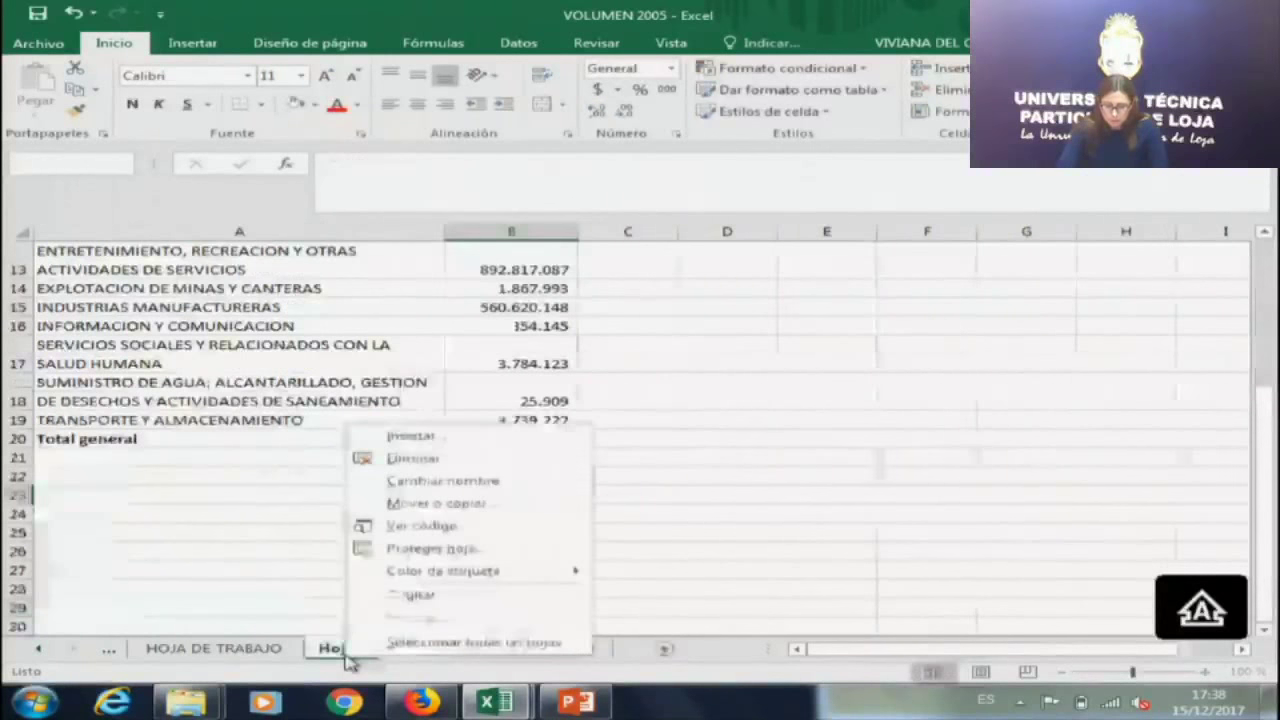
pyautogui.click(508, 479)
pyautogui.write('PORSECTORECO')
pyautogui.click(474, 472)
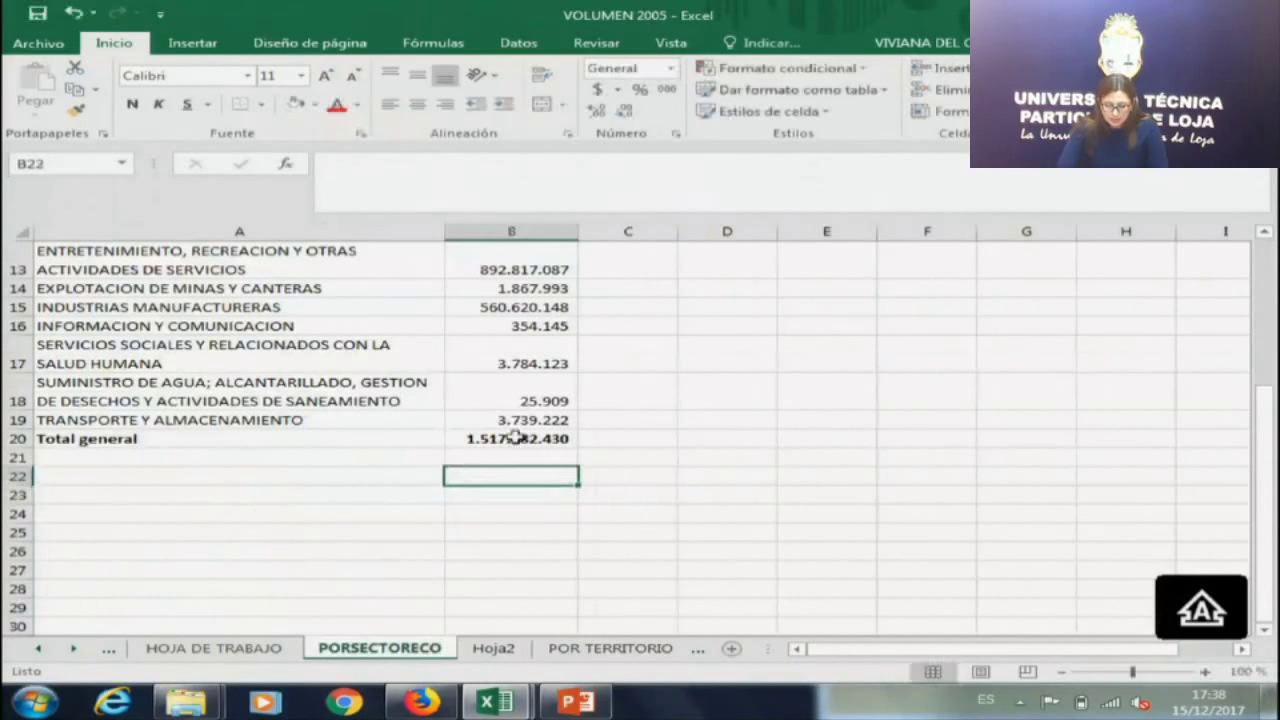
# Add a % header in C2 and calculate the first sector's share in C3 with =B3/$B$20.
pyautogui.click(515, 438)
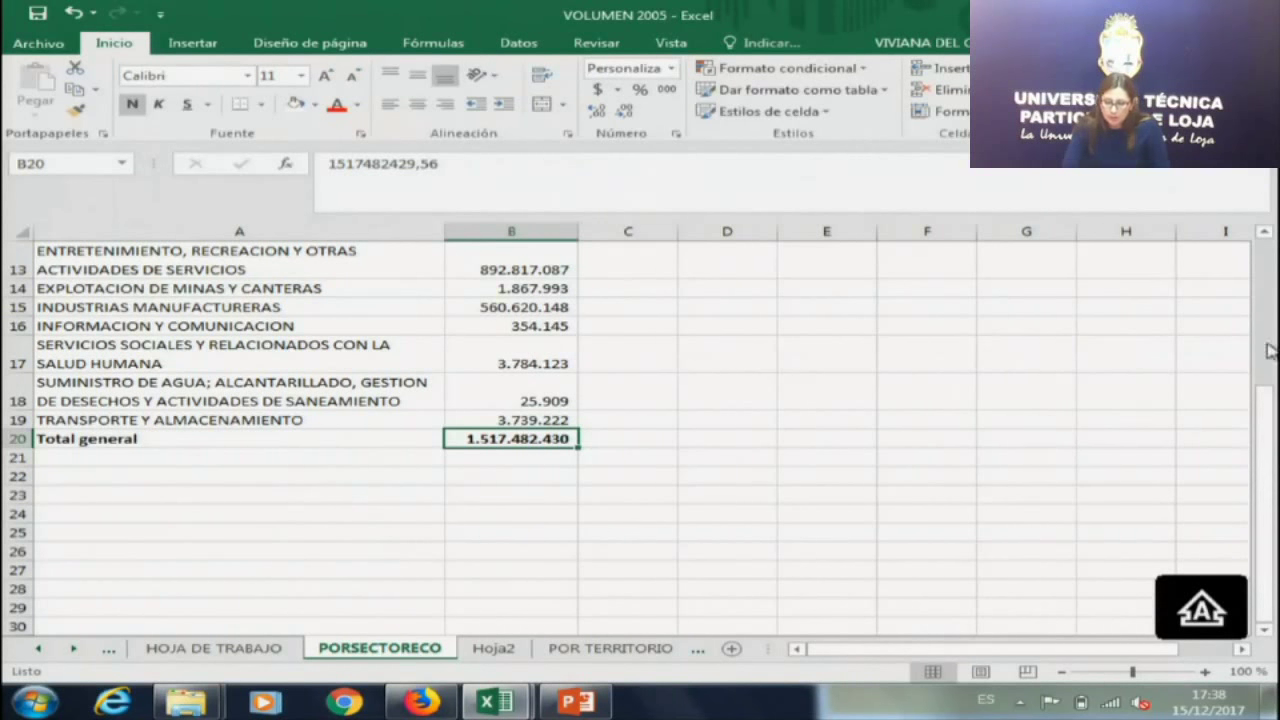
pyautogui.moveTo(1263, 411); pyautogui.dragTo(1262, 258)
pyautogui.click(645, 272)
pyautogui.write('%')
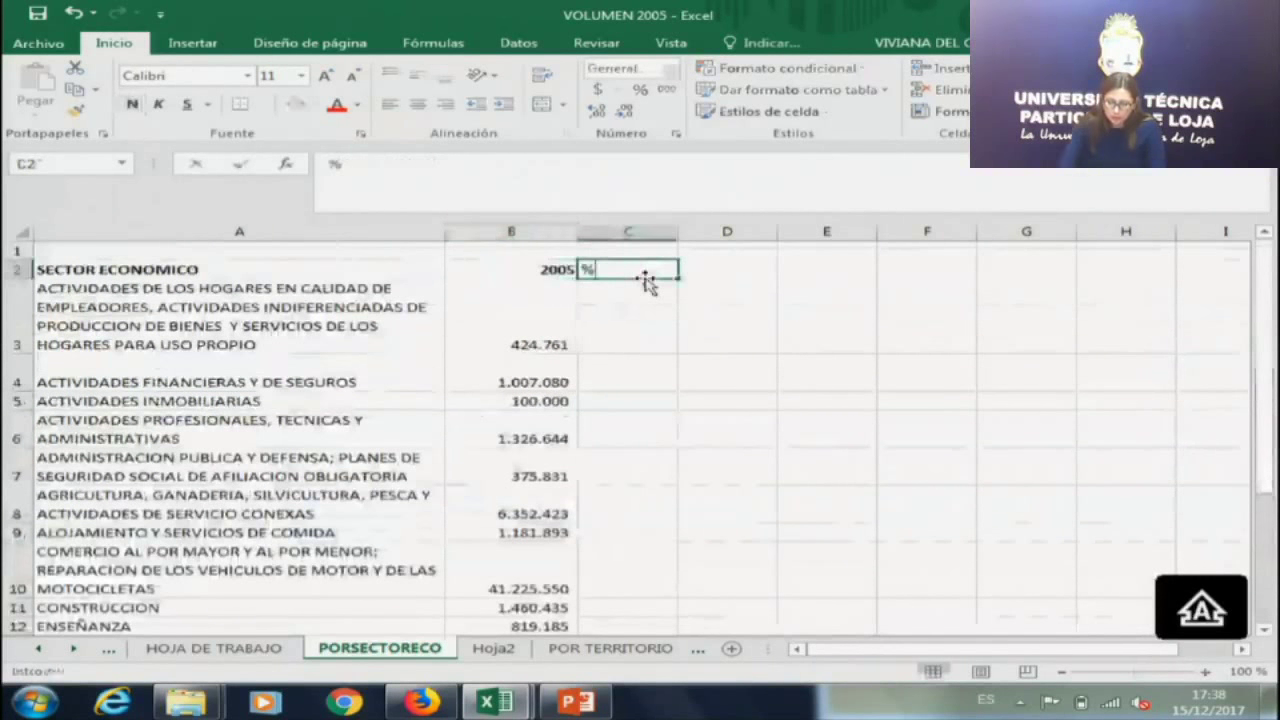
pyautogui.press('Return')
pyautogui.write('=')
pyautogui.press('Left')
pyautogui.write('/')
pyautogui.moveTo(1272, 333); pyautogui.dragTo(1266, 350)
pyautogui.click(520, 589)
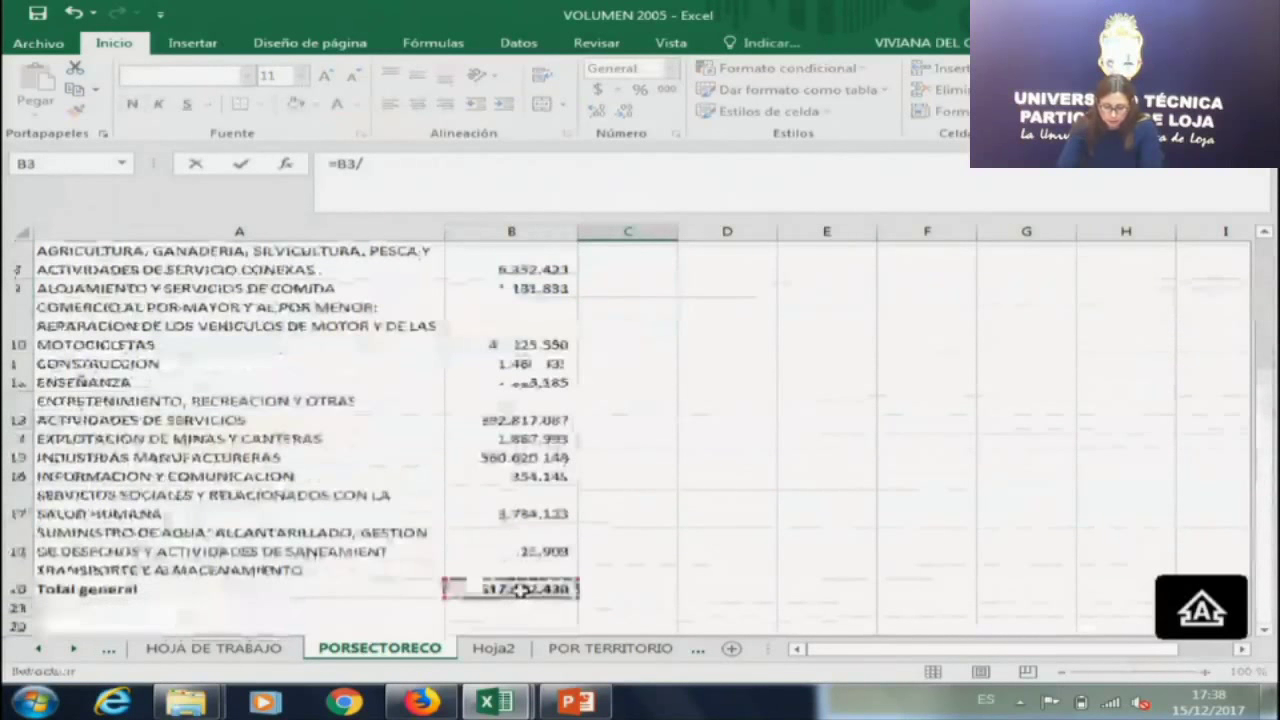
pyautogui.press('F4')
pyautogui.press('Return')
# Fill the share formula down column C to the Total general row and format it as percentages with two decimals.
pyautogui.click(651, 343)
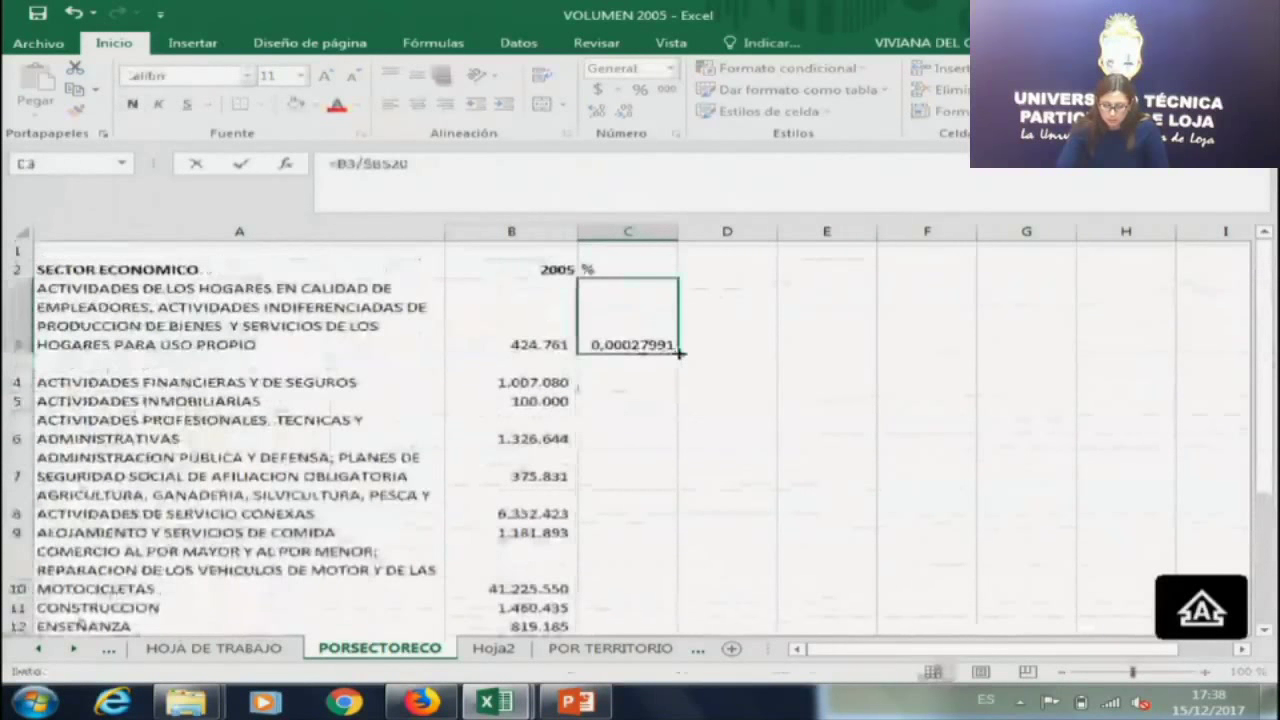
pyautogui.doubleClick(679, 352)
pyautogui.click(640, 89)
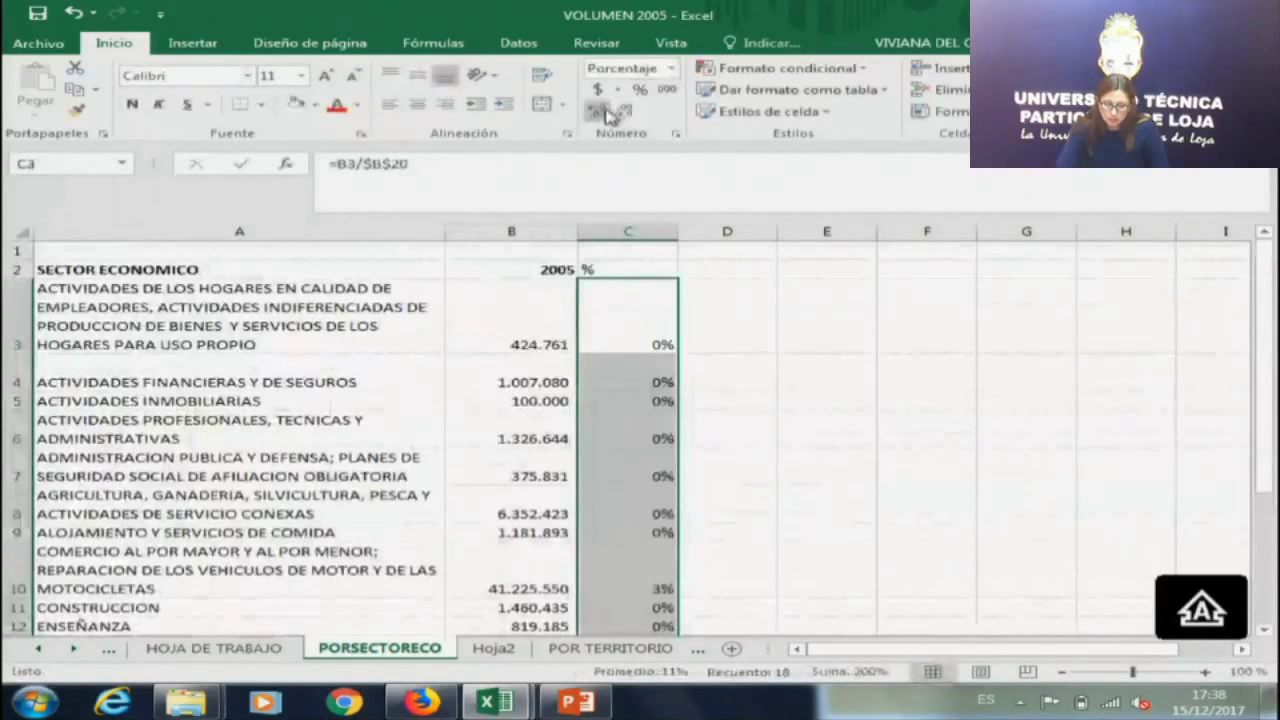
pyautogui.click(598, 112)
pyautogui.click(600, 113)
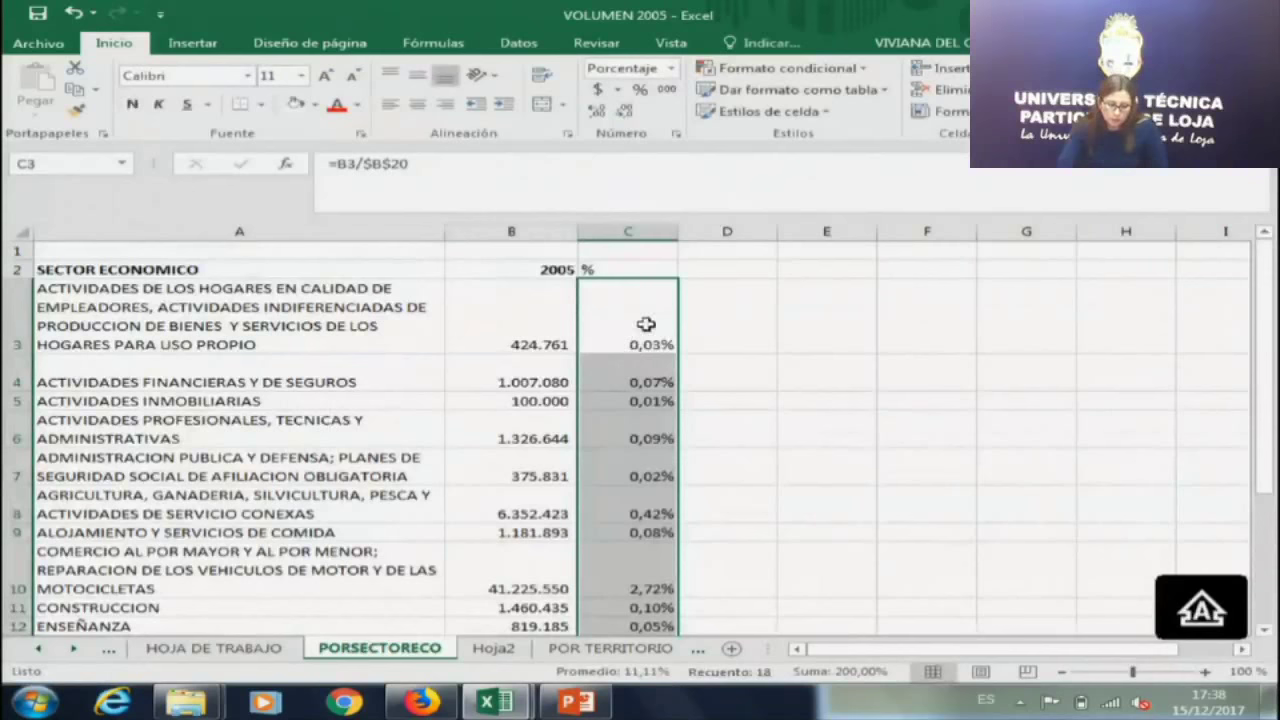
# Highlight the ENTRETENIMIENTO, RECREACION Y OTRAS ACTIVIDADES DE SERVICIOS row in yellow from column A to C.
pyautogui.click(640, 372)
pyautogui.press('Down')
pyautogui.press('Down')
pyautogui.press('Down')
pyautogui.press('Down')
pyautogui.press('Down')
pyautogui.press('Down')
pyautogui.press('Down')
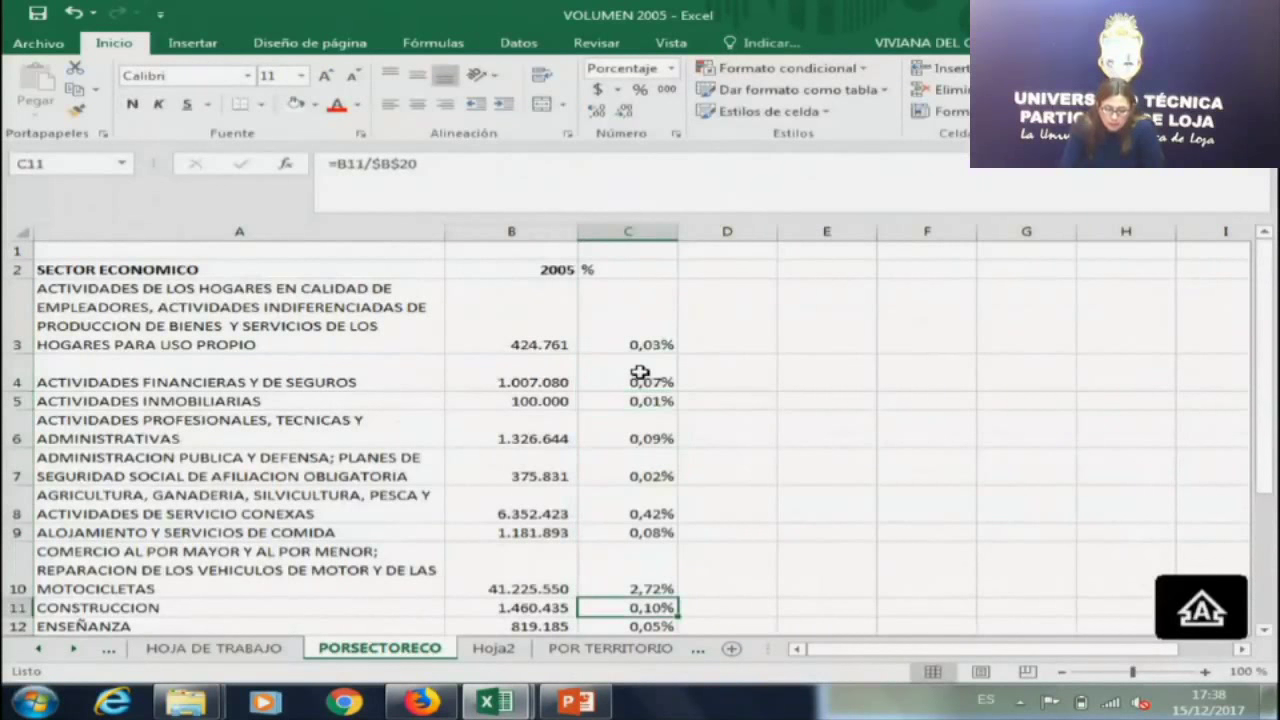
pyautogui.press('Down')
pyautogui.press('Down')
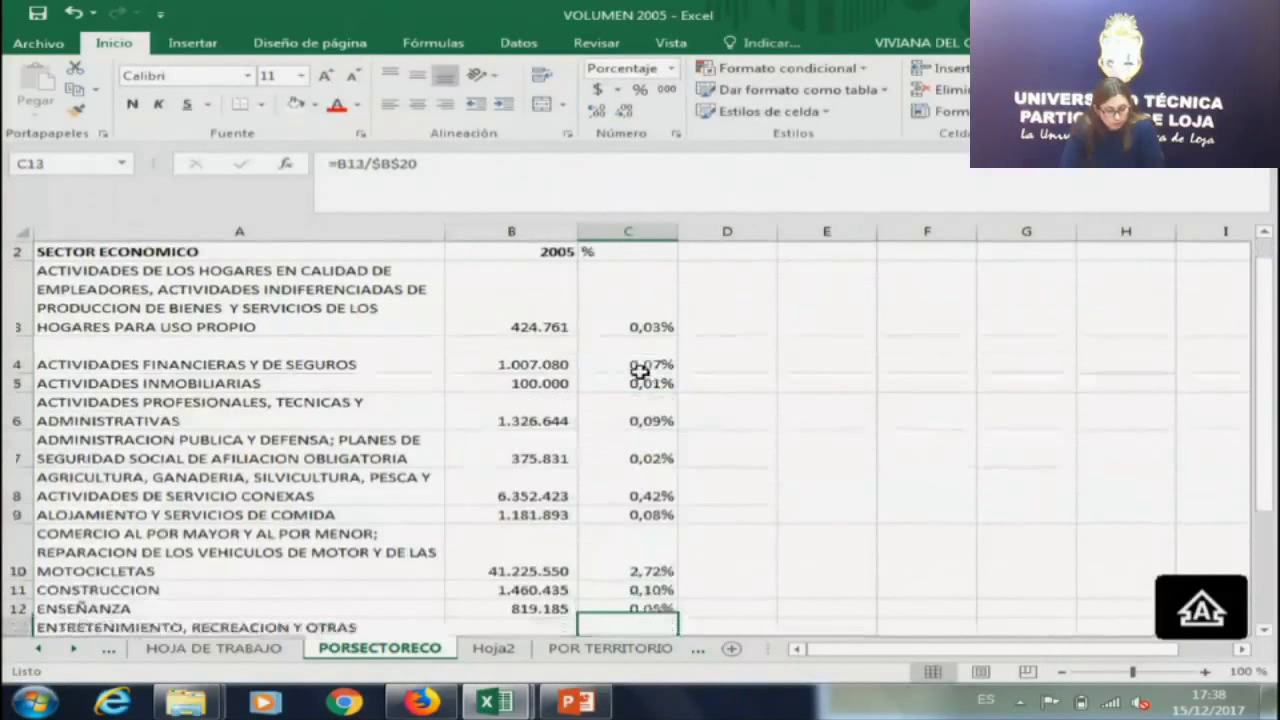
pyautogui.scroll(-1, 640, 370)
pyautogui.hotkey('shift', 'Left')
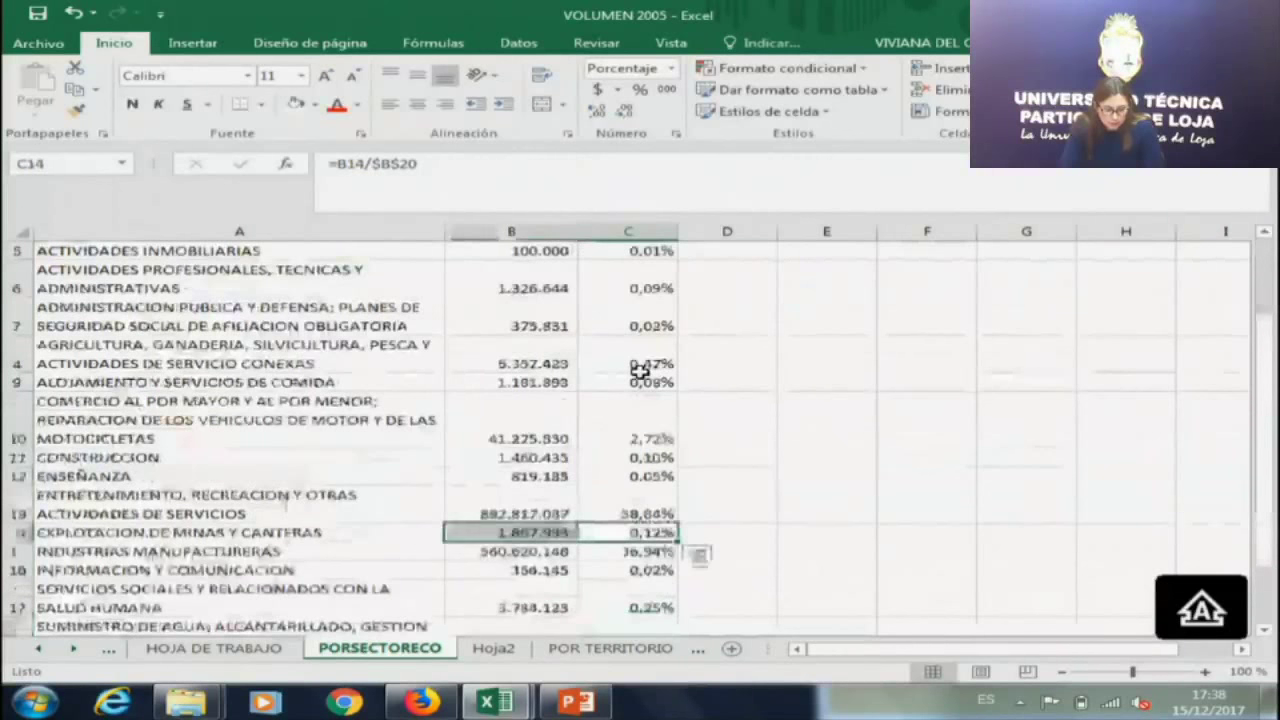
pyautogui.hotkey('shift', 'Left')
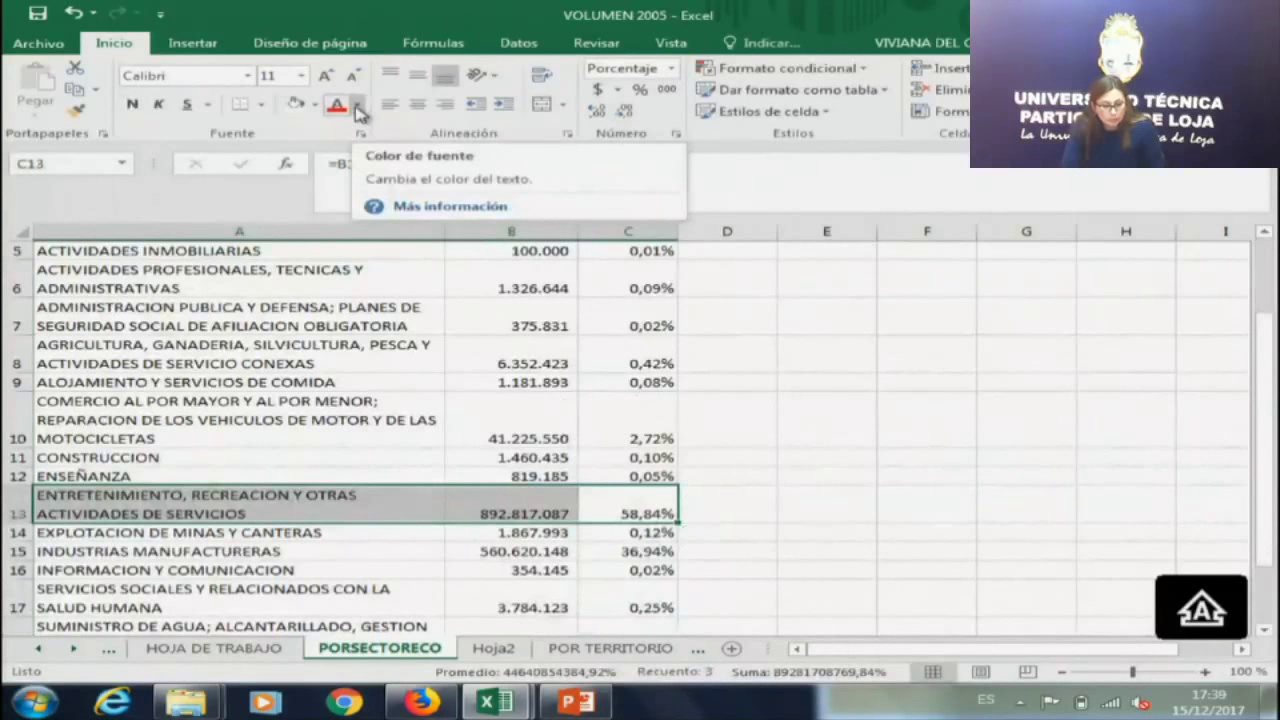
pyautogui.click(357, 106)
pyautogui.click(314, 104)
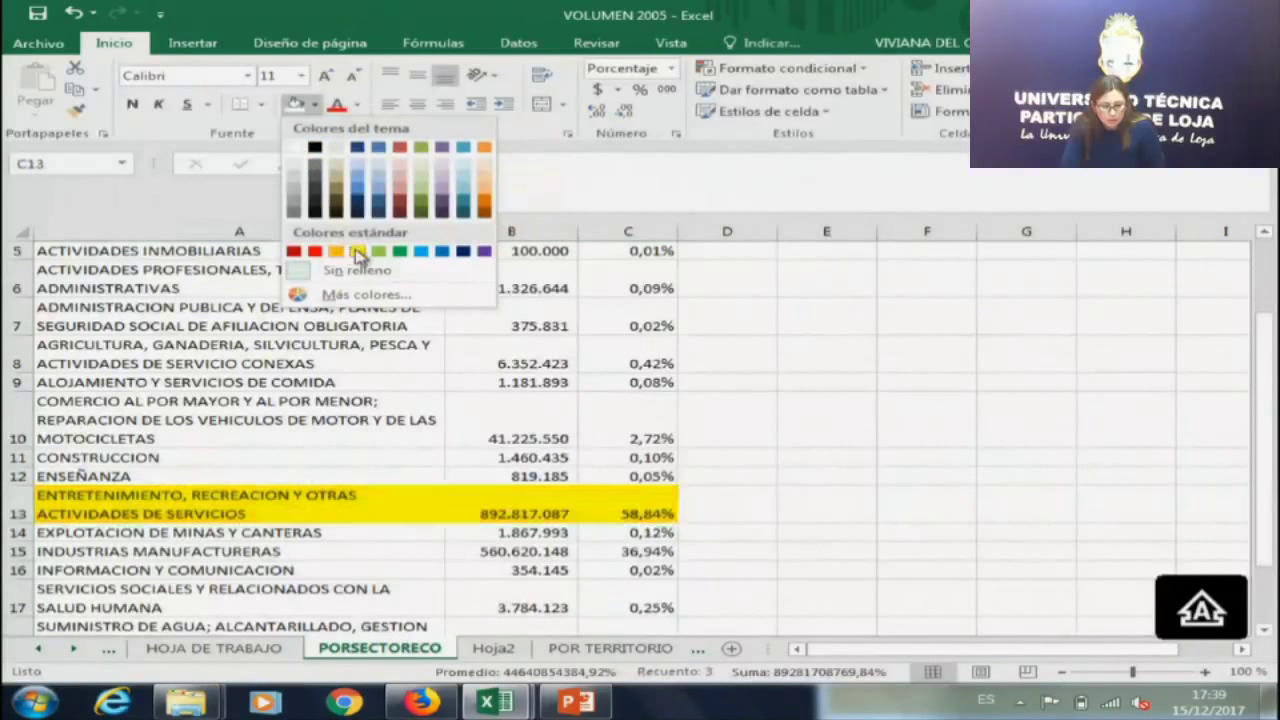
pyautogui.click(357, 250)
# Highlight the INDUSTRIAS MANUFACTURERAS row from column A to C with the same yellow fill.
pyautogui.press('Down')
pyautogui.press('Down')
pyautogui.hotkey('shift', 'Left')
pyautogui.hotkey('shift', 'Left')
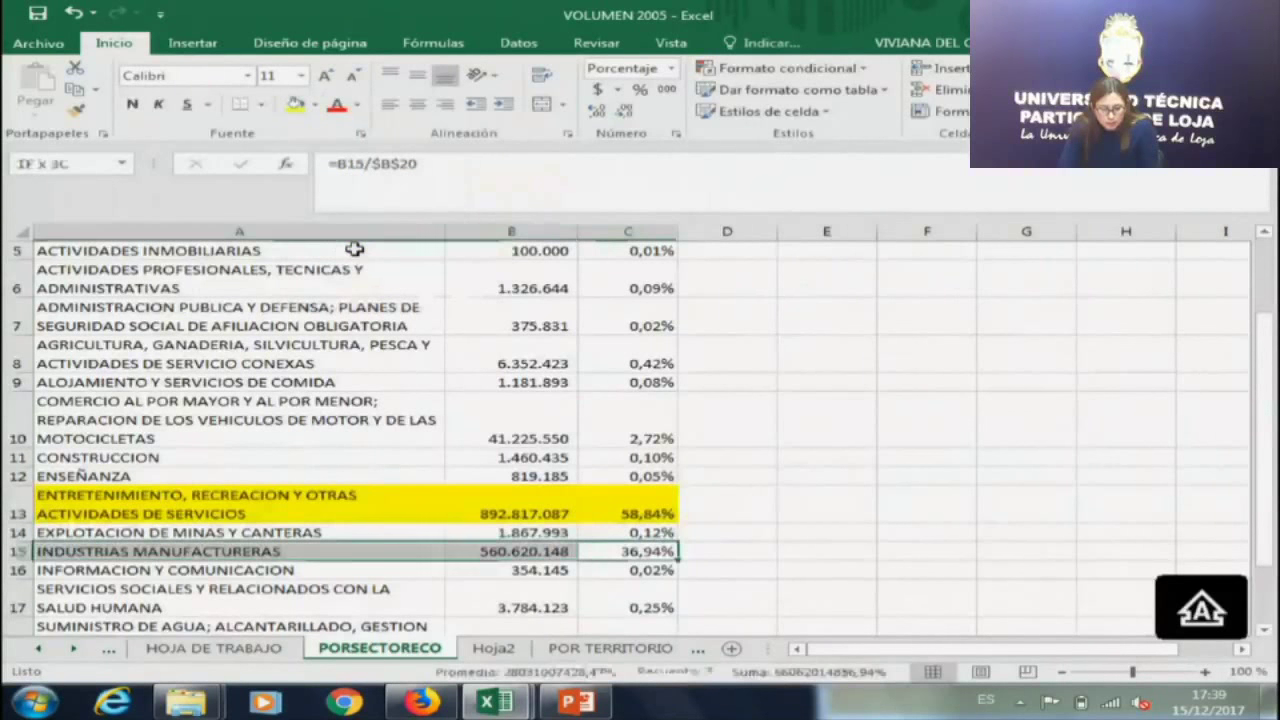
pyautogui.click(296, 104)
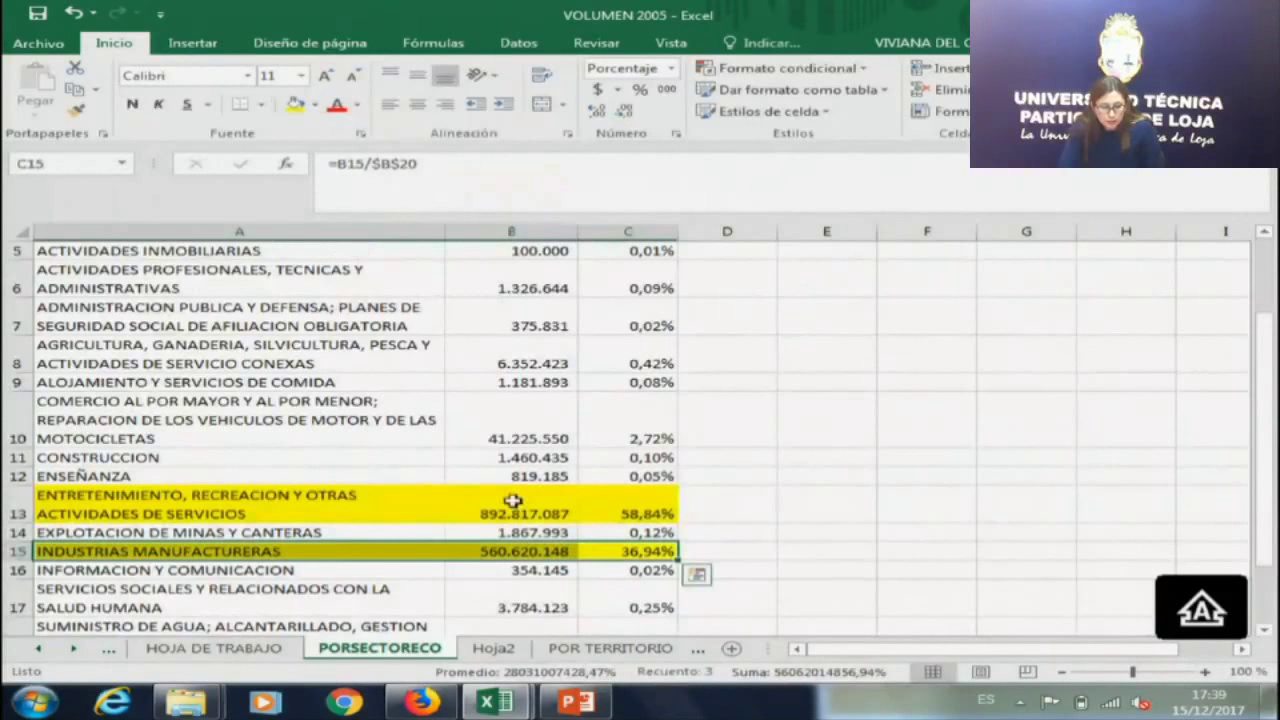
# Examine the shares of the two highlighted sectors, selecting C13:C15 to check their combined percentage.
pyautogui.click(598, 549)
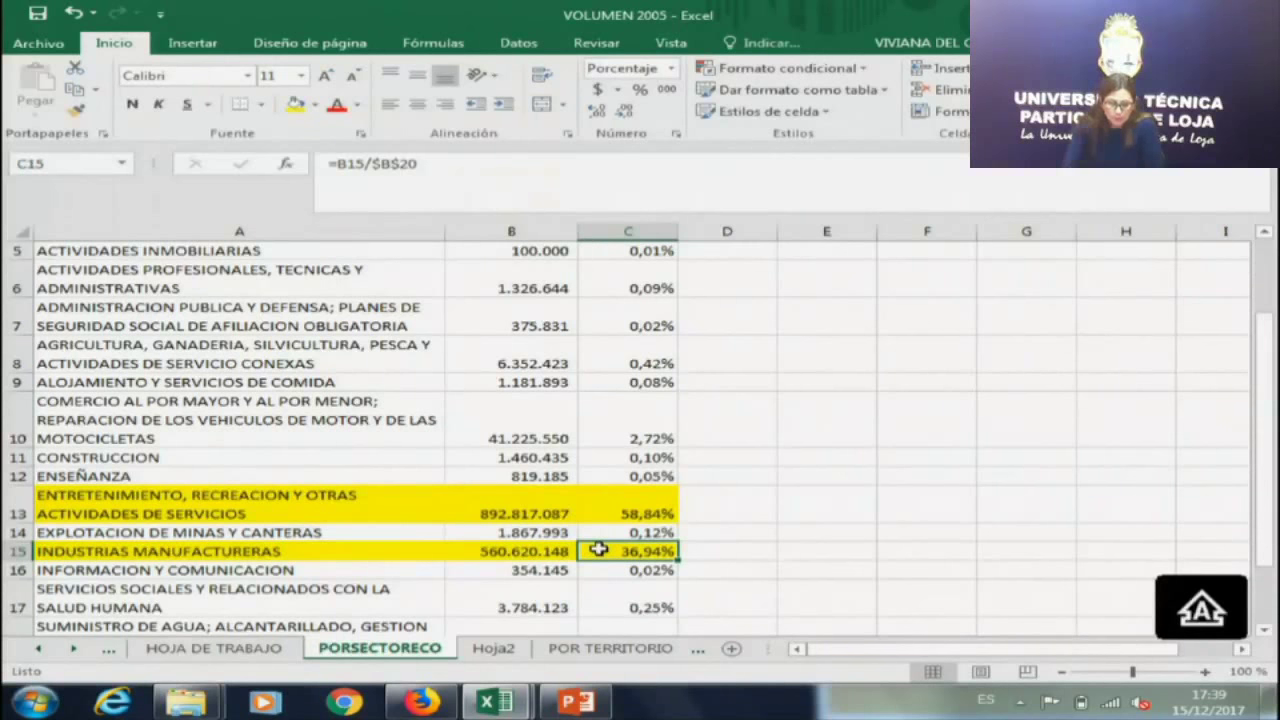
pyautogui.press('Left')
pyautogui.press('Right')
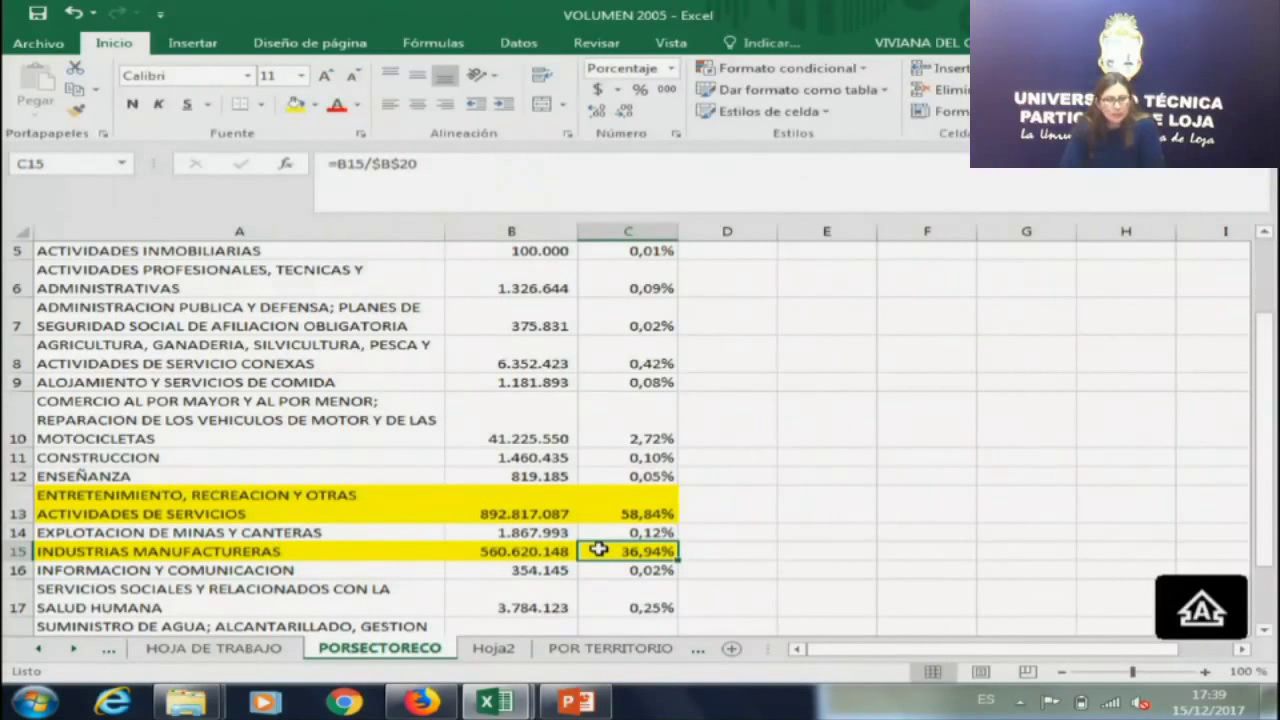
pyautogui.press('Up')
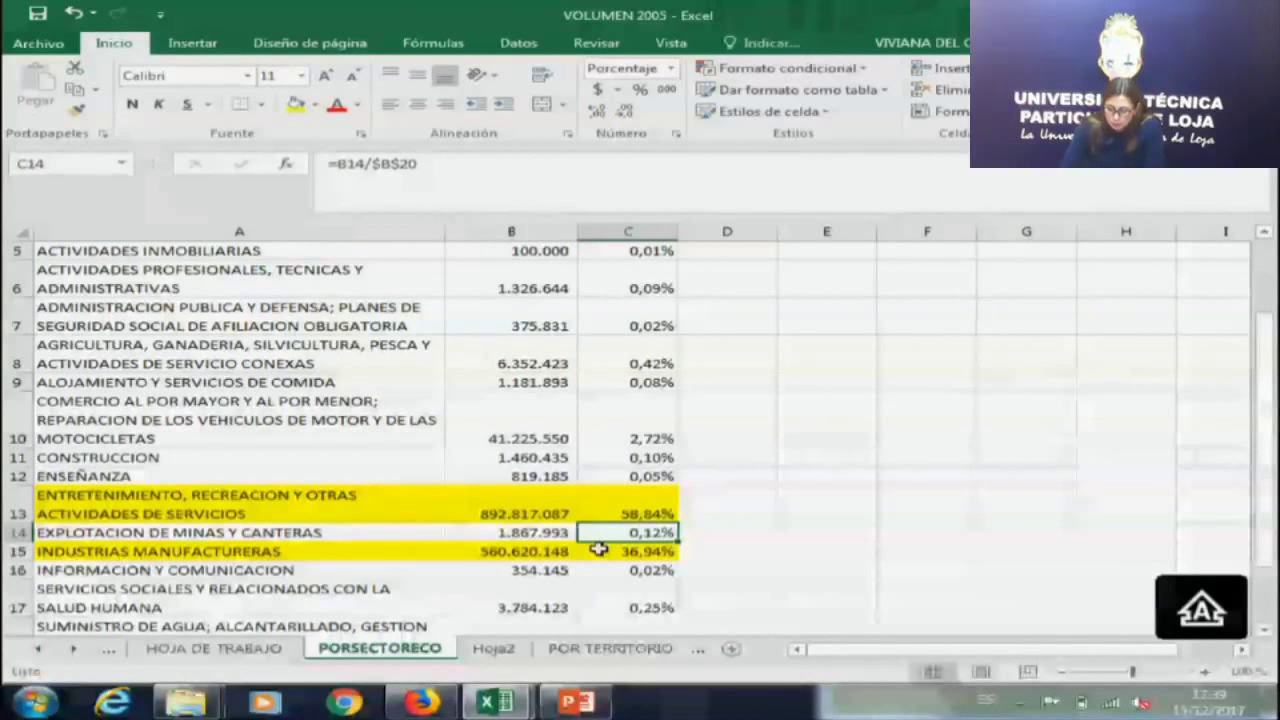
pyautogui.moveTo(628, 504); pyautogui.dragTo(598, 549)
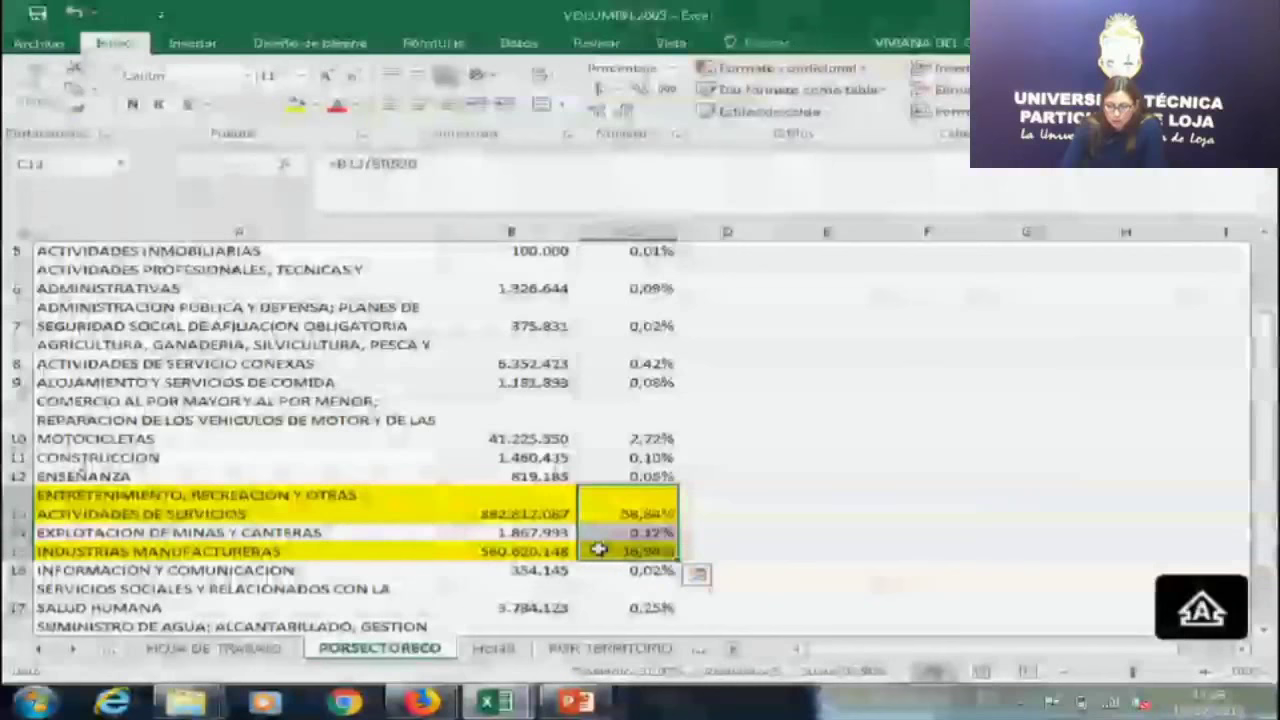
pyautogui.press('Down')
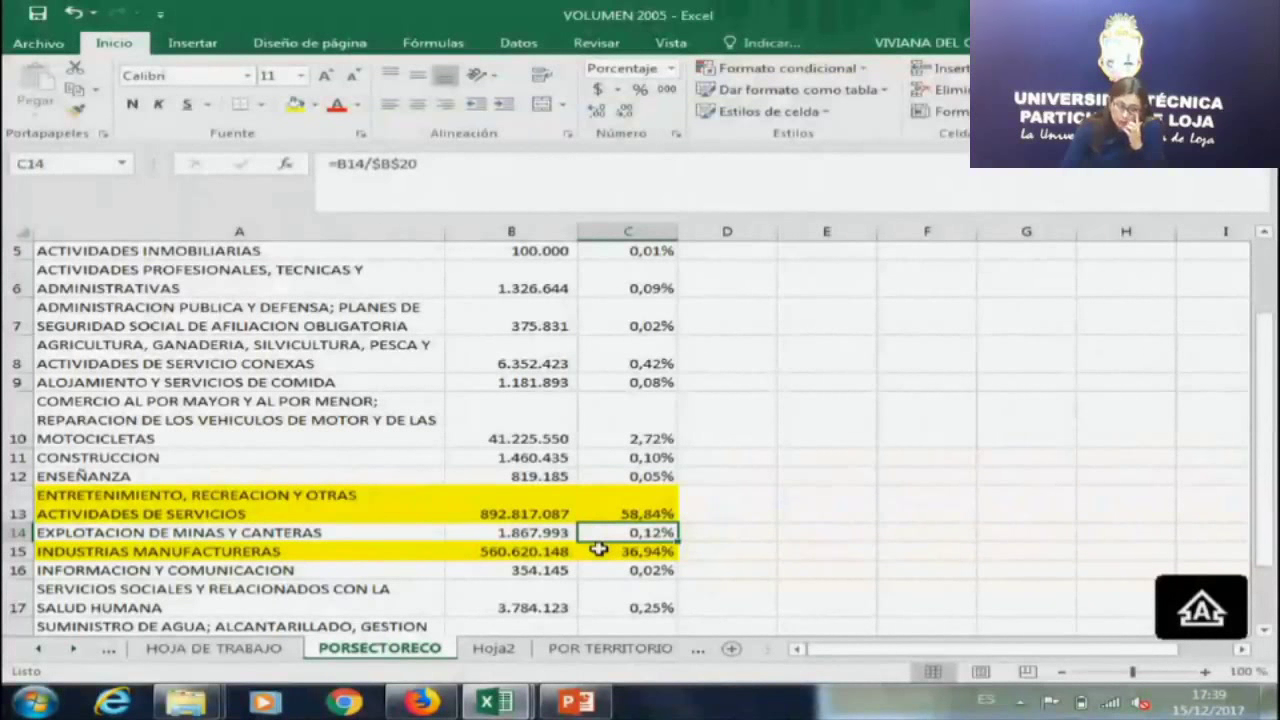
pyautogui.press('Up')
pyautogui.press('Down')
pyautogui.press('Down')
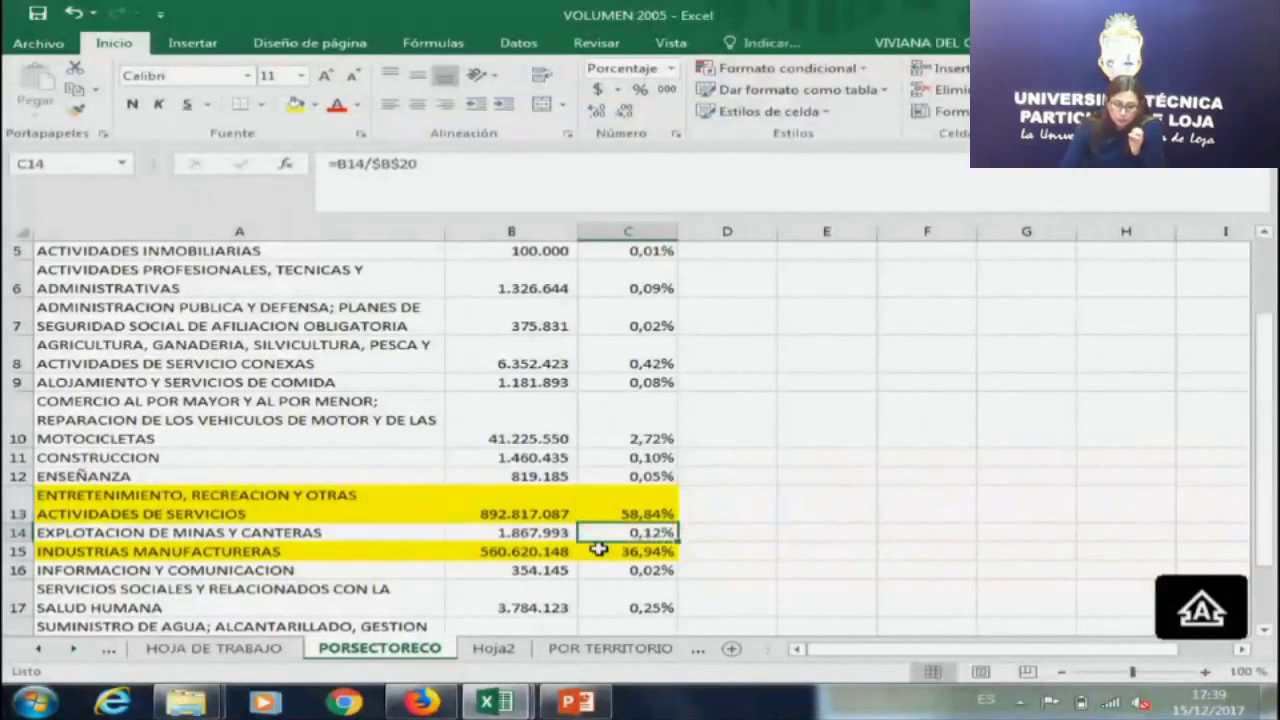
pyautogui.hotkey('shift', 'Up')
pyautogui.hotkey('shift', 'Up')
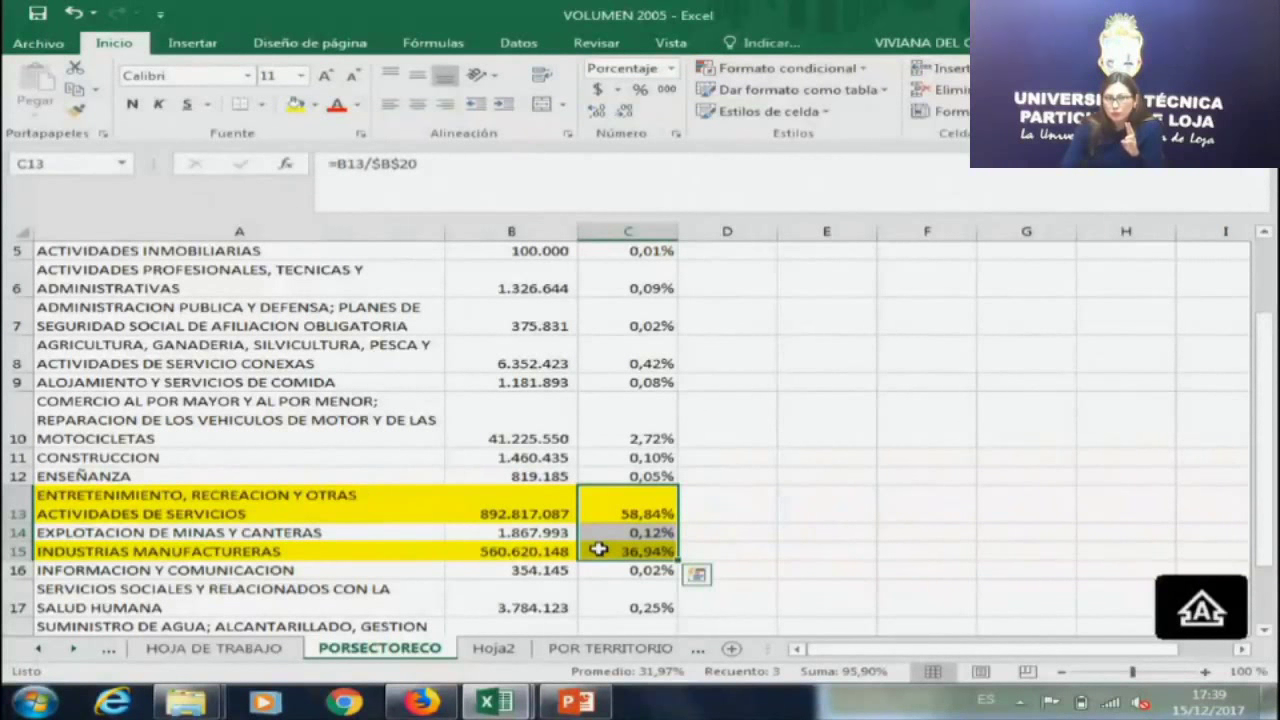
pyautogui.press('Left')
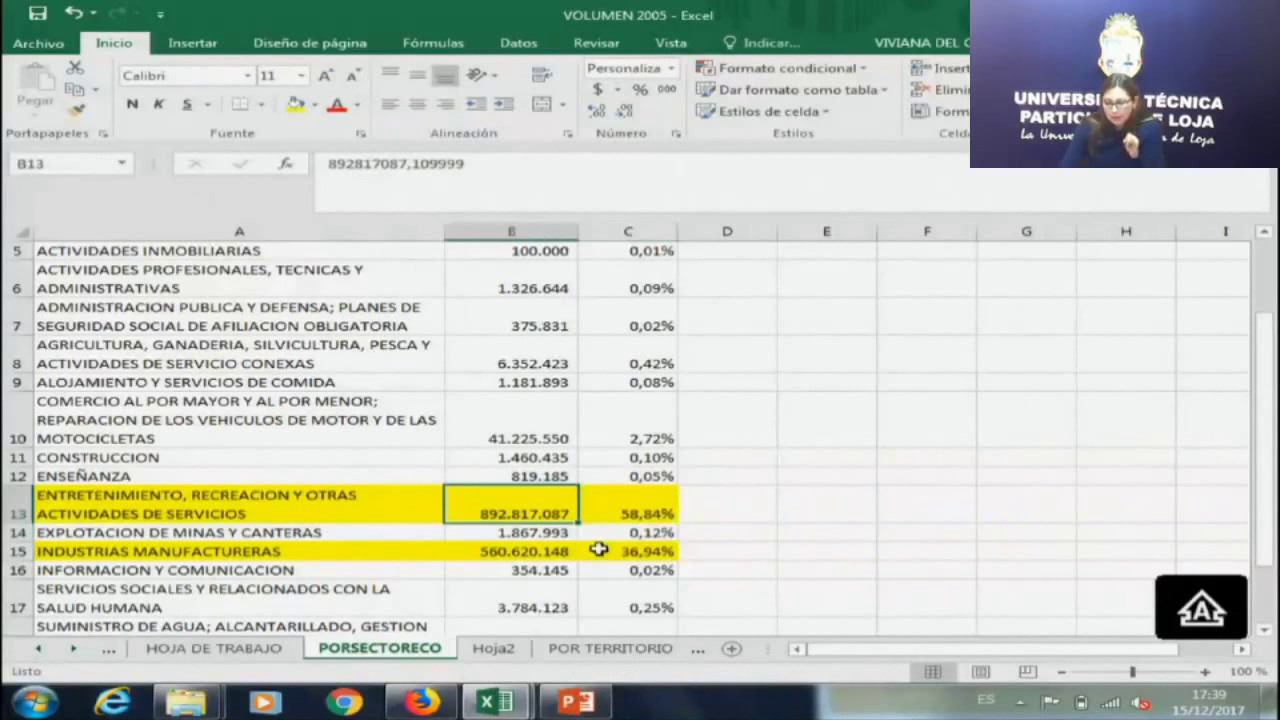
pyautogui.press('Left')
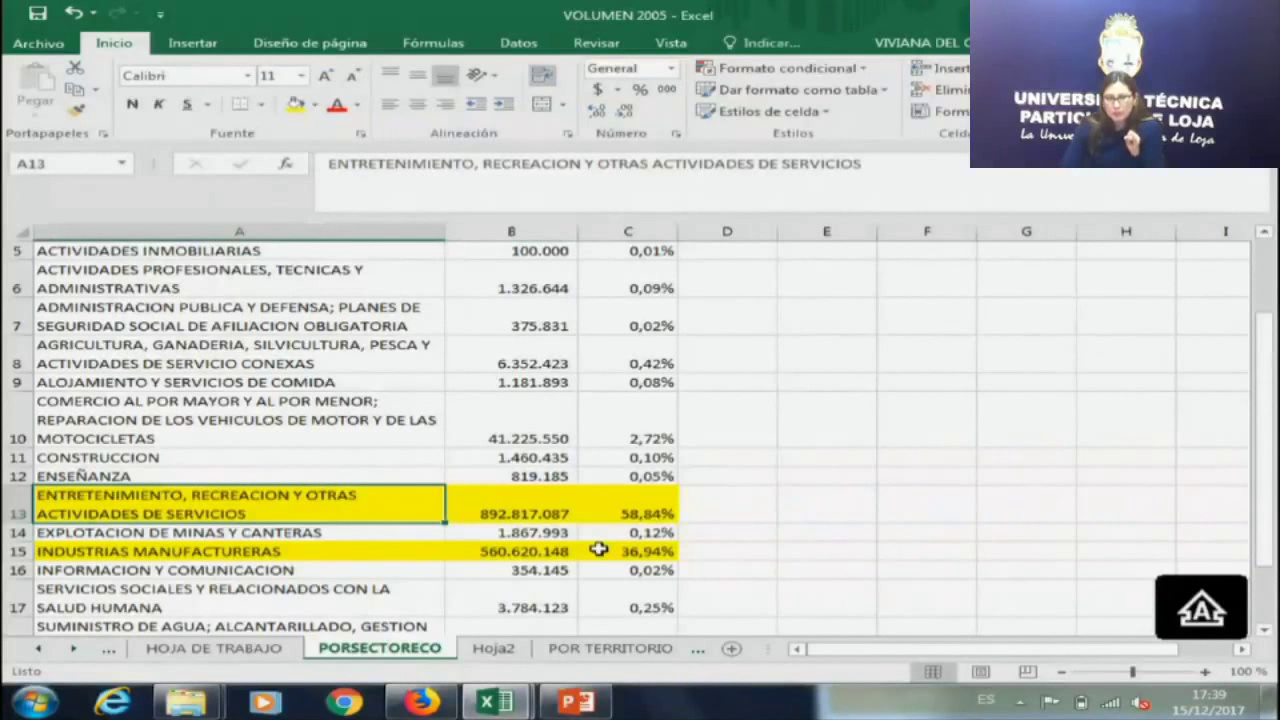
# Compare the percentage shares of the two highlighted sectors, from the entertainment row down to INDUSTRIAS MANUFACTURERAS.
pyautogui.press('Down')
pyautogui.press('Down')
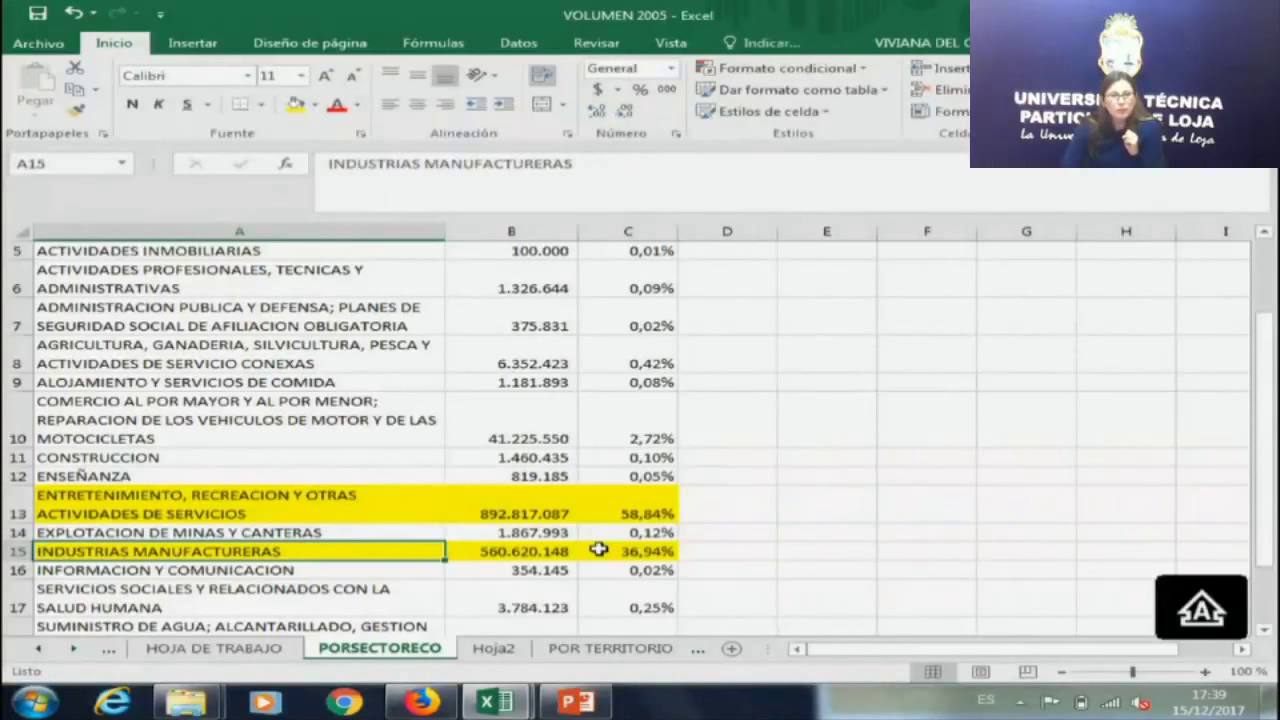
pyautogui.press('Right')
pyautogui.press('Right')
pyautogui.press('Up')
pyautogui.press('Up')
pyautogui.press('Up')
pyautogui.press('Down')
pyautogui.press('Down')
pyautogui.press('Down')
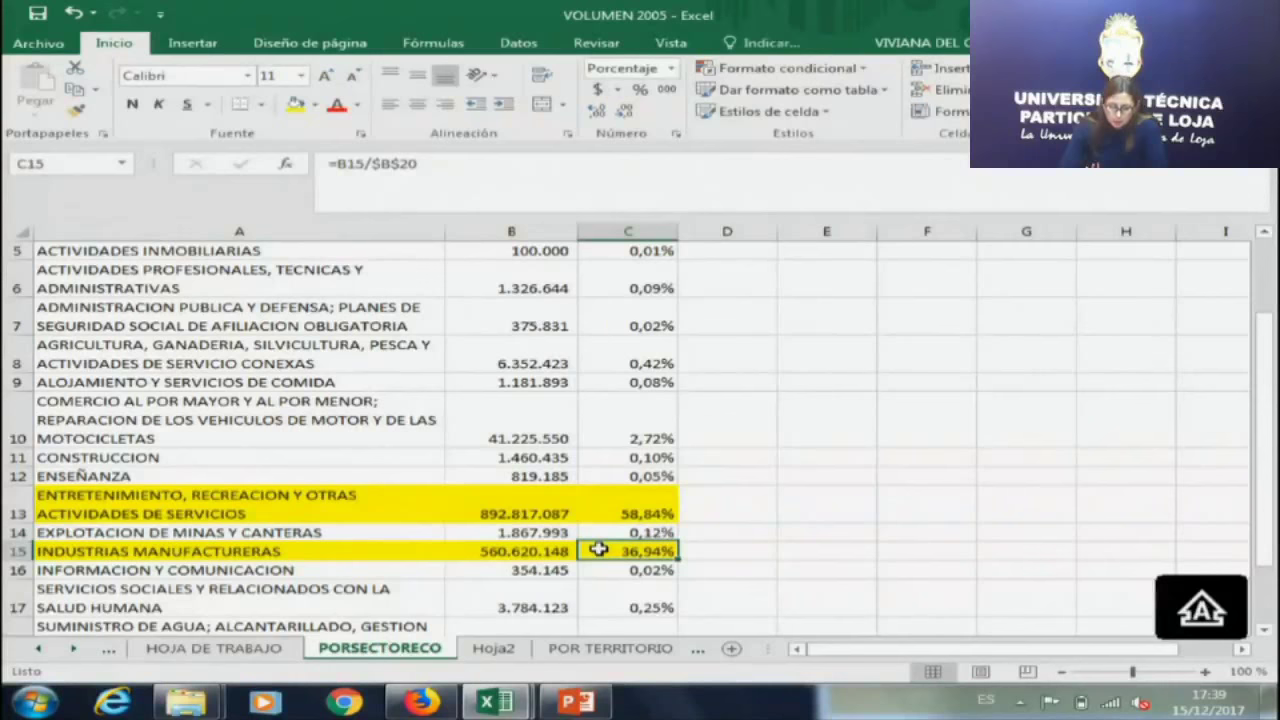
# Review the sectors around the highlighted rows, ending on the share of COMERCIO AL POR MAYOR Y AL POR MENOR in C10.
pyautogui.press('Down')
pyautogui.press('Down')
pyautogui.press('Down')
pyautogui.press('Down')
pyautogui.press('Up')
pyautogui.press('Up')
pyautogui.press('Up')
pyautogui.press('Up')
pyautogui.press('Up')
pyautogui.press('Up')
pyautogui.press('Up')
pyautogui.press('Up')
pyautogui.press('Left')
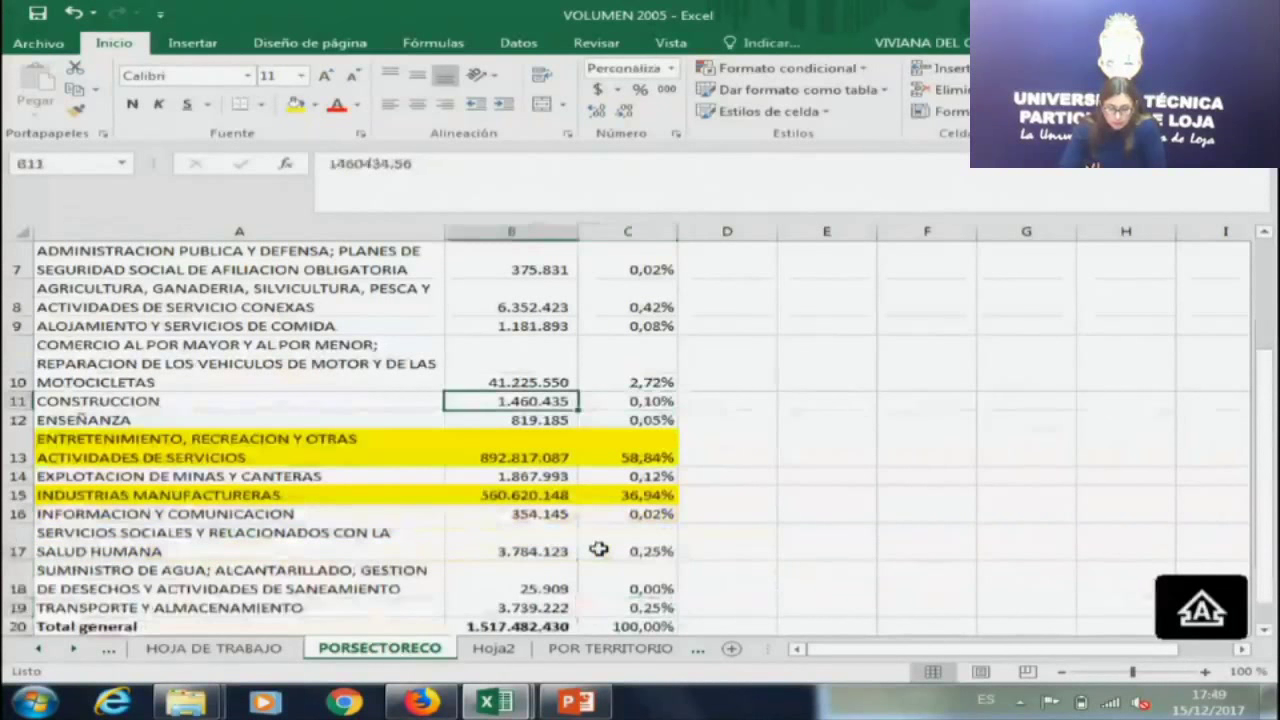
pyautogui.press('Up')
pyautogui.press('Left')
pyautogui.press('Right')
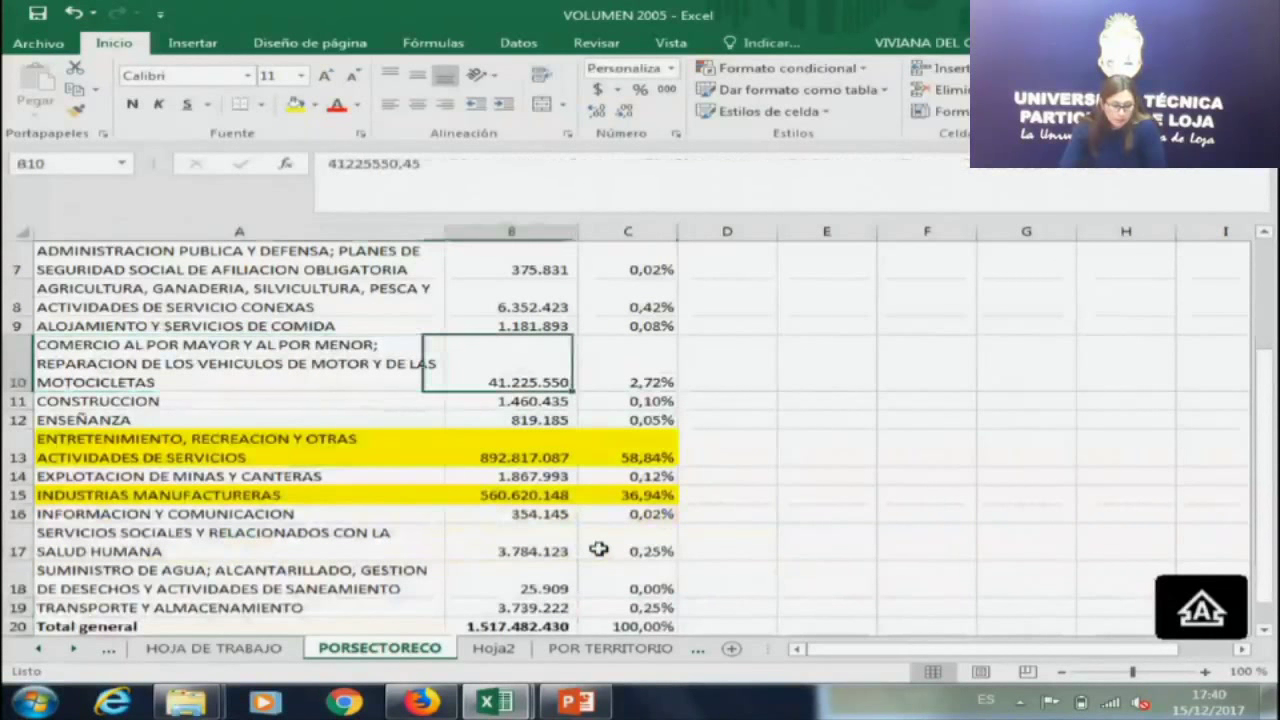
pyautogui.press('Right')
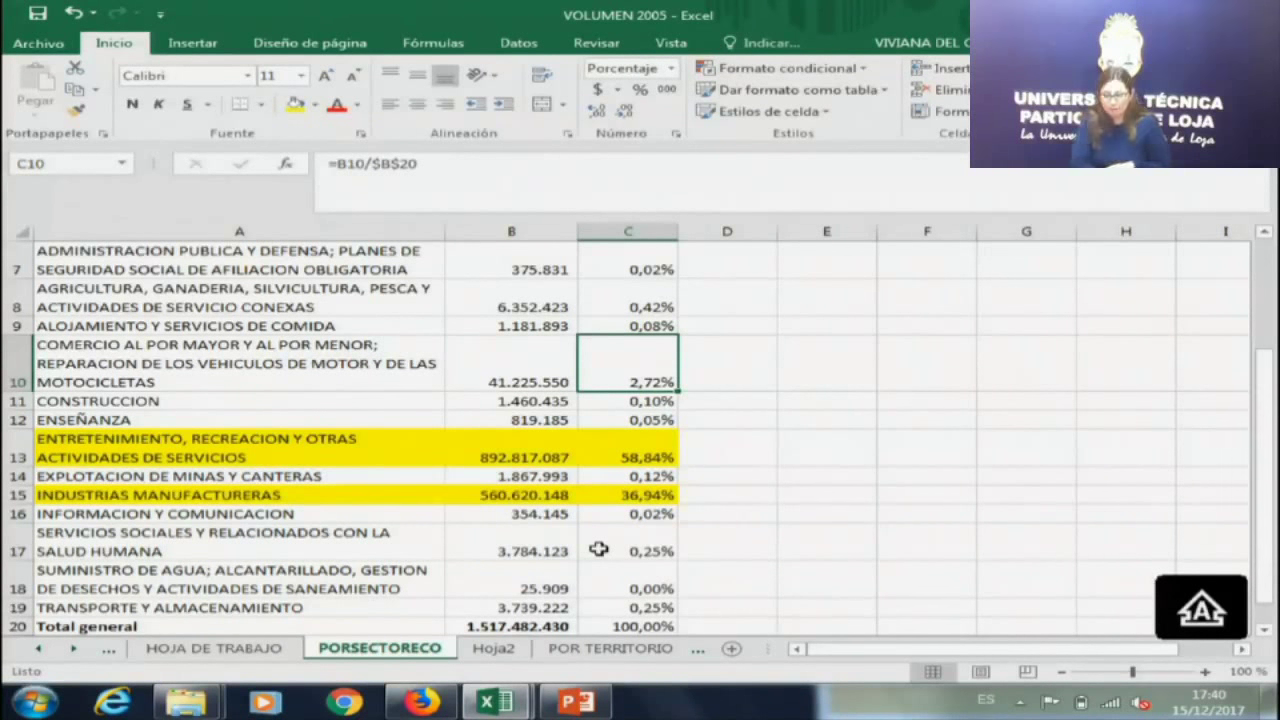
# Check the 2005 amounts in column B against the percentages in column C for rows 13 to 15.
pyautogui.press('Down')
pyautogui.press('Down')
pyautogui.press('Down')
pyautogui.press('Down')
pyautogui.press('Down')
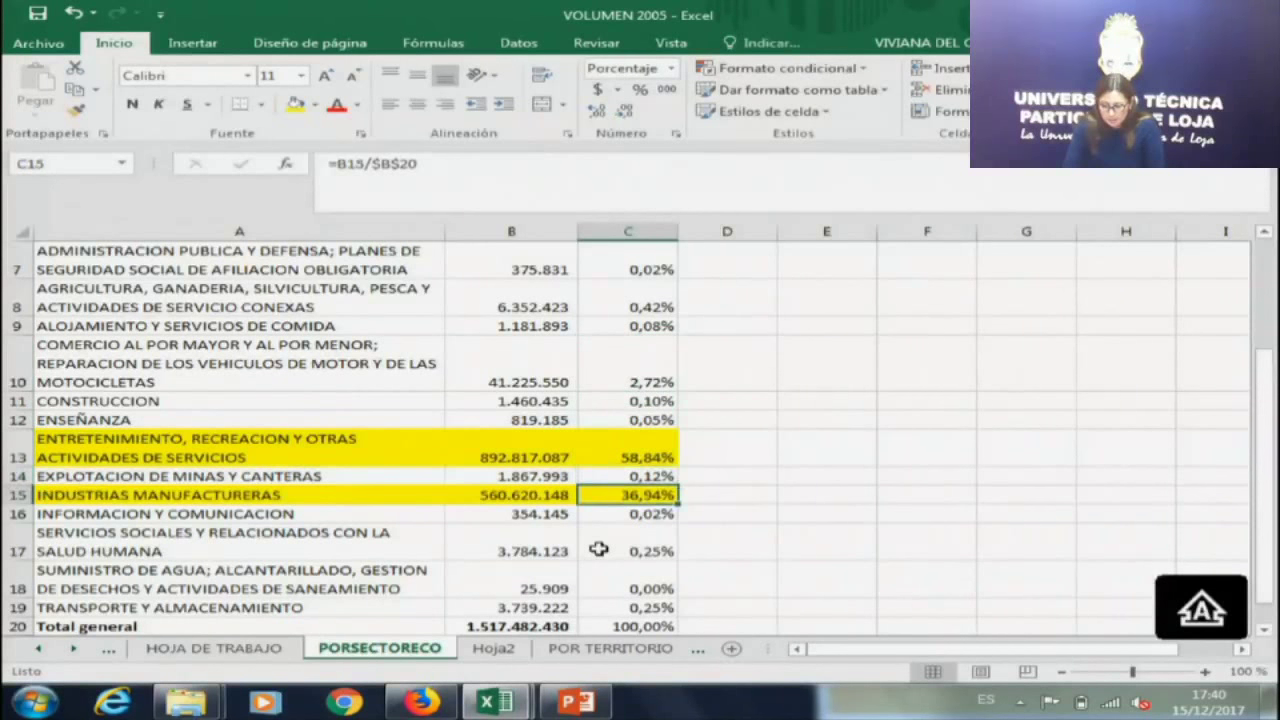
pyautogui.press('Up')
pyautogui.press('Up')
pyautogui.press('Left')
pyautogui.press('Down')
pyautogui.press('Down')
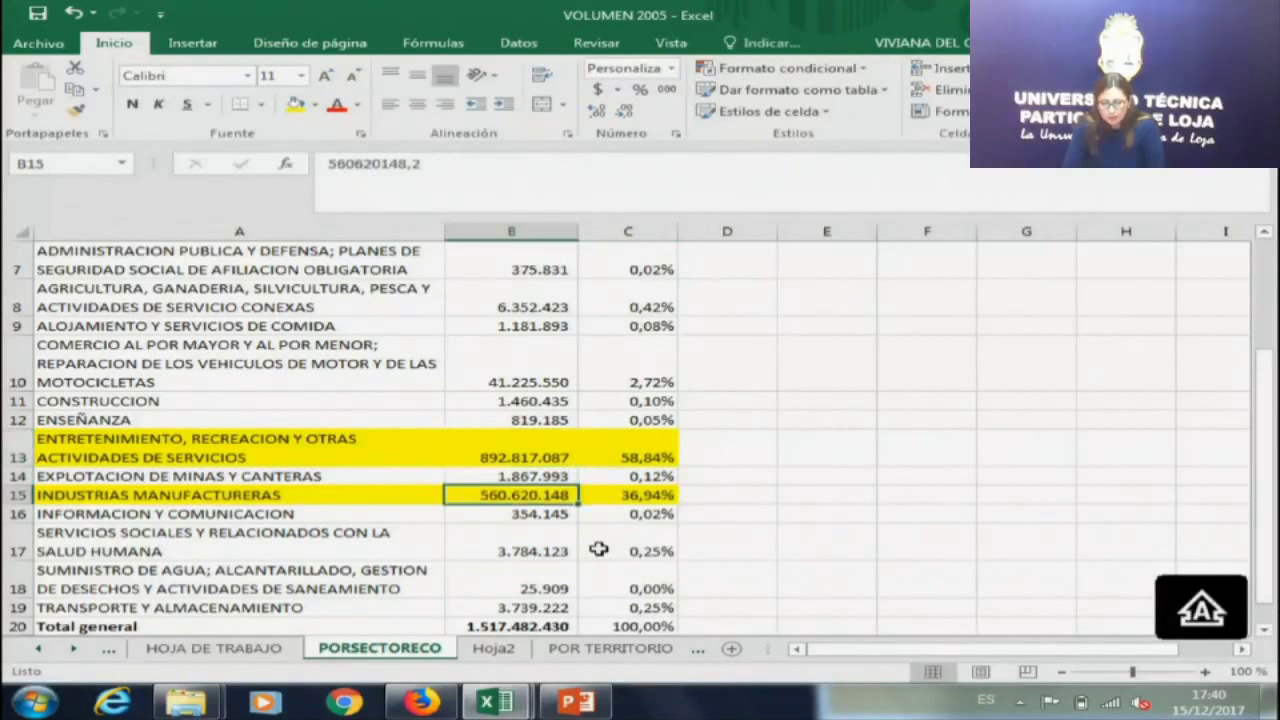
pyautogui.press('Right')
pyautogui.press('Up')
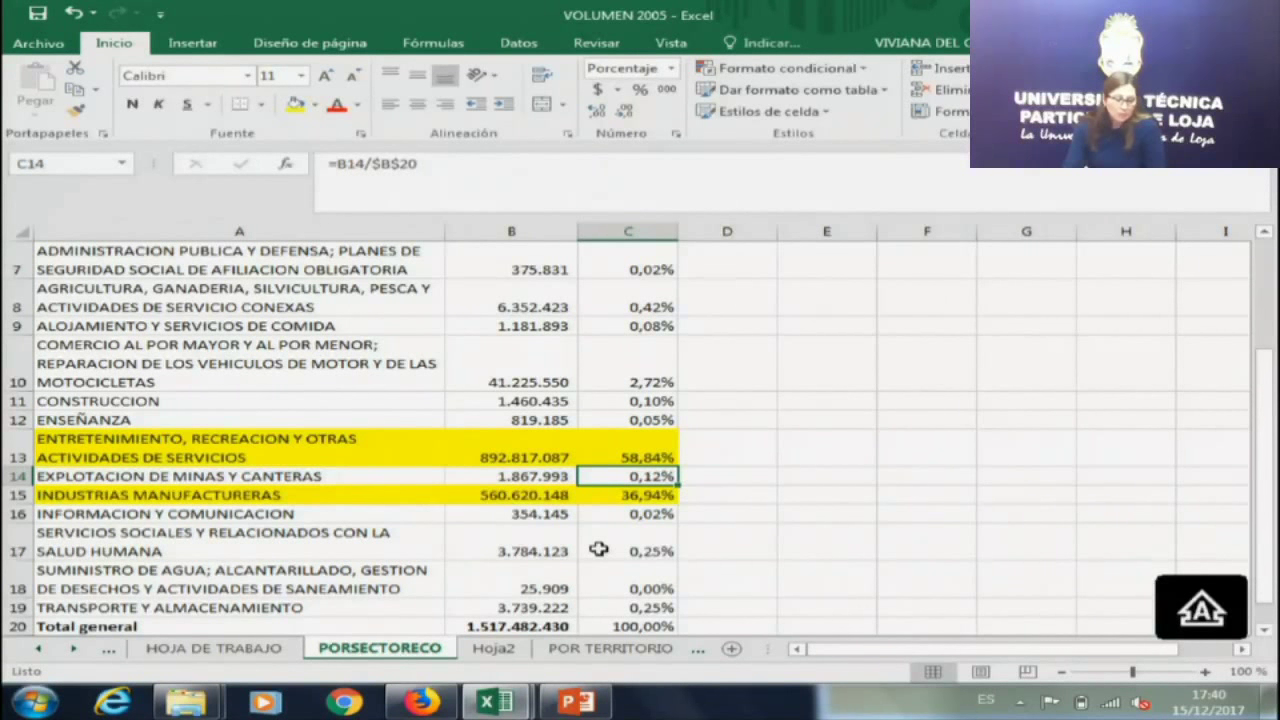
pyautogui.press('Up')
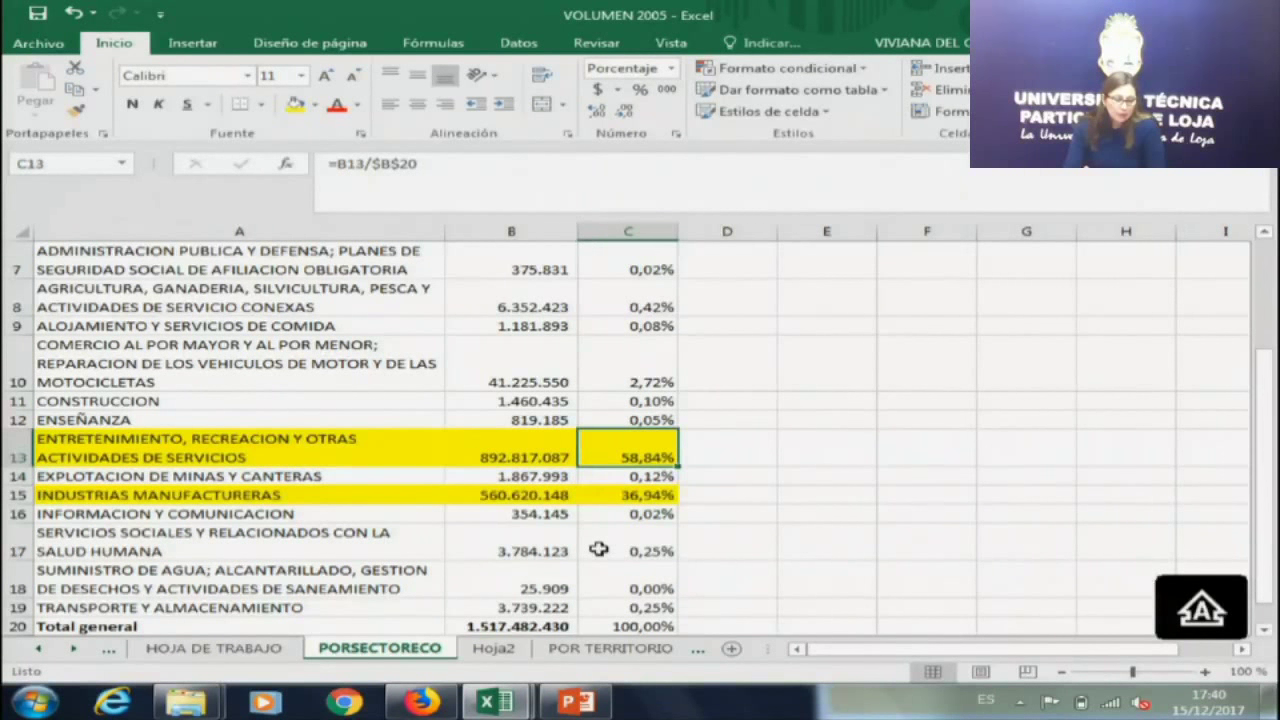
# Examine the 2005 amounts and percentage shares of the unhighlighted sectors in the upper rows of the table.
pyautogui.press('Up')
pyautogui.press('Up')
pyautogui.press('Up')
pyautogui.press('Up')
pyautogui.press('Up')
pyautogui.press('Up')
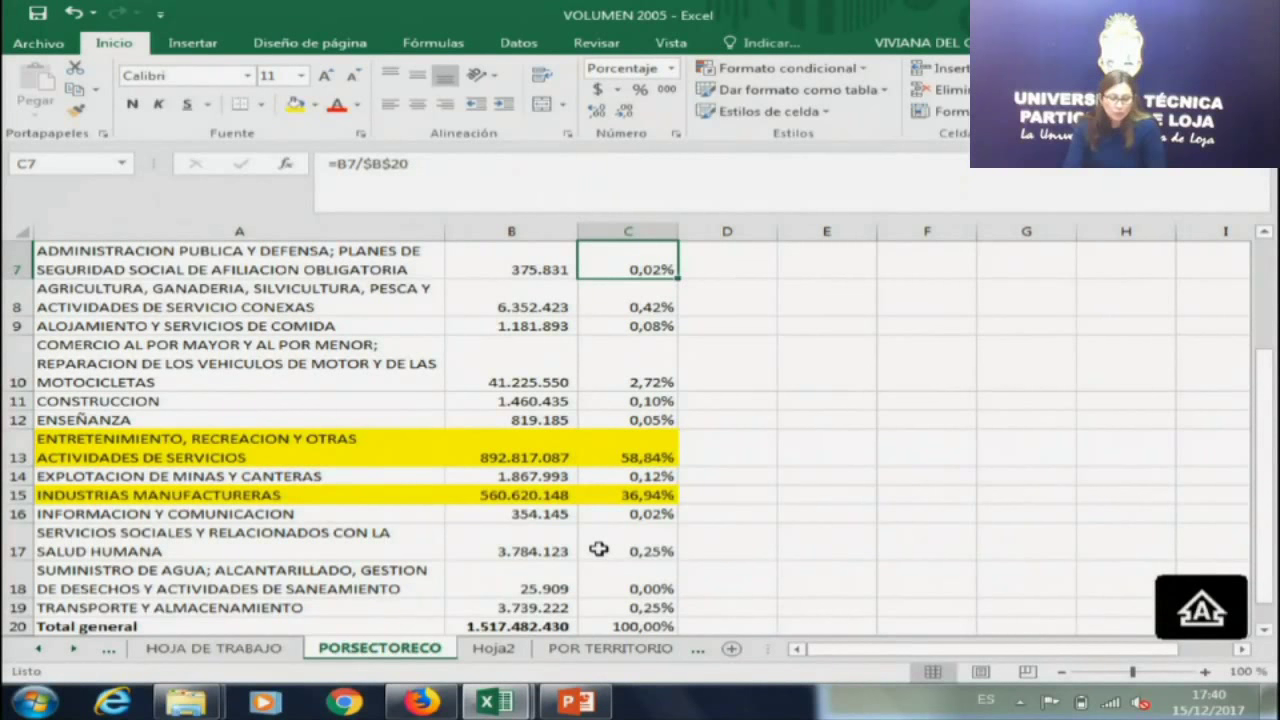
pyautogui.press('Up')
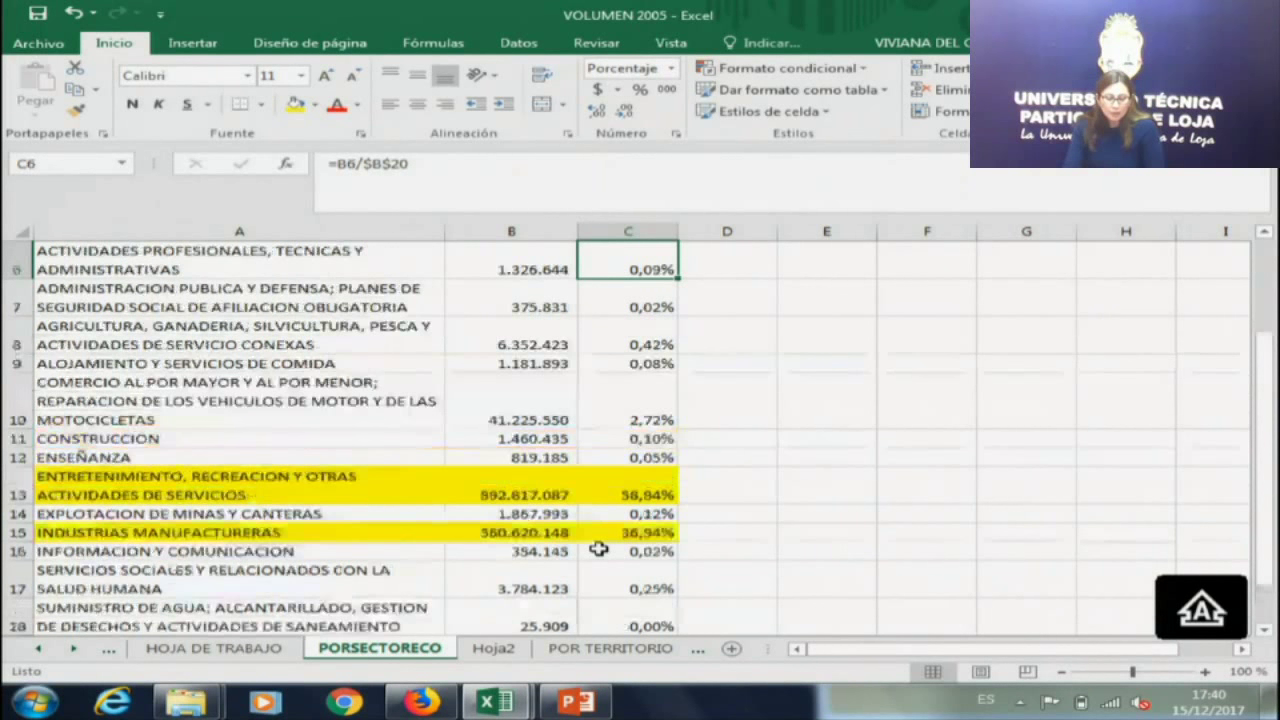
pyautogui.press('Up')
pyautogui.press('Up')
pyautogui.press('Up')
pyautogui.press('Up')
pyautogui.press('Right')
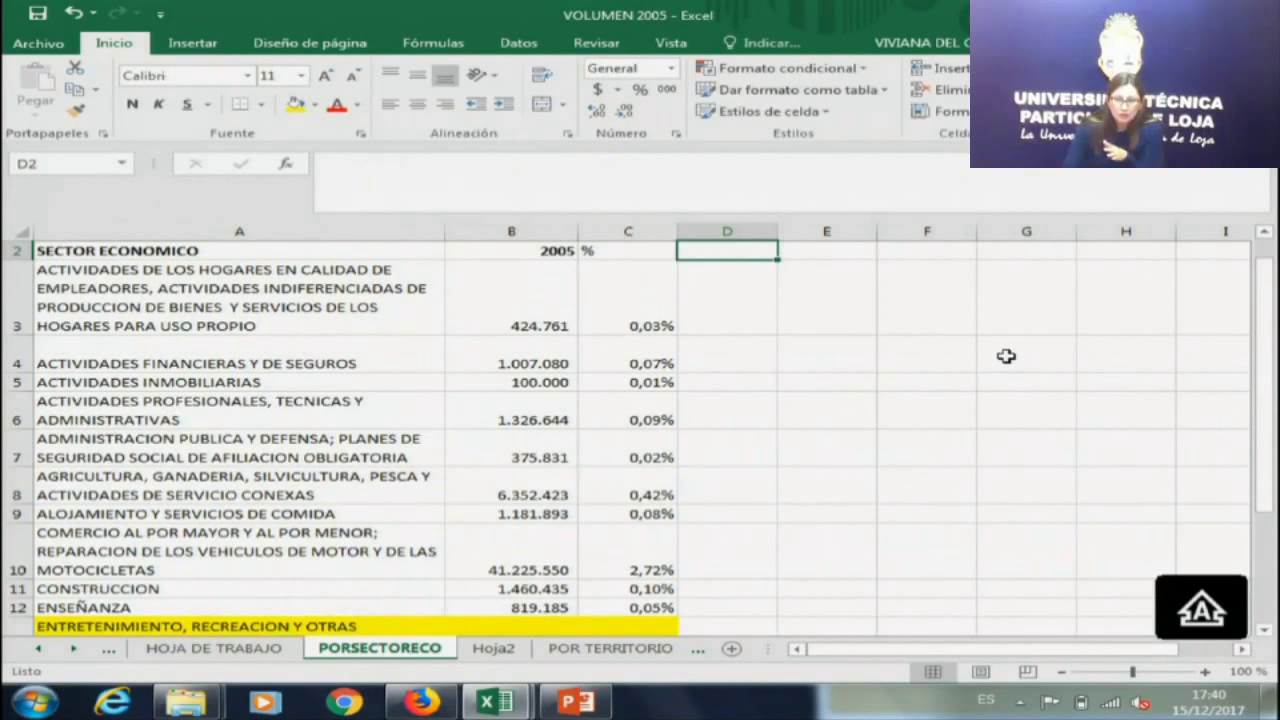
pyautogui.click(537, 277)
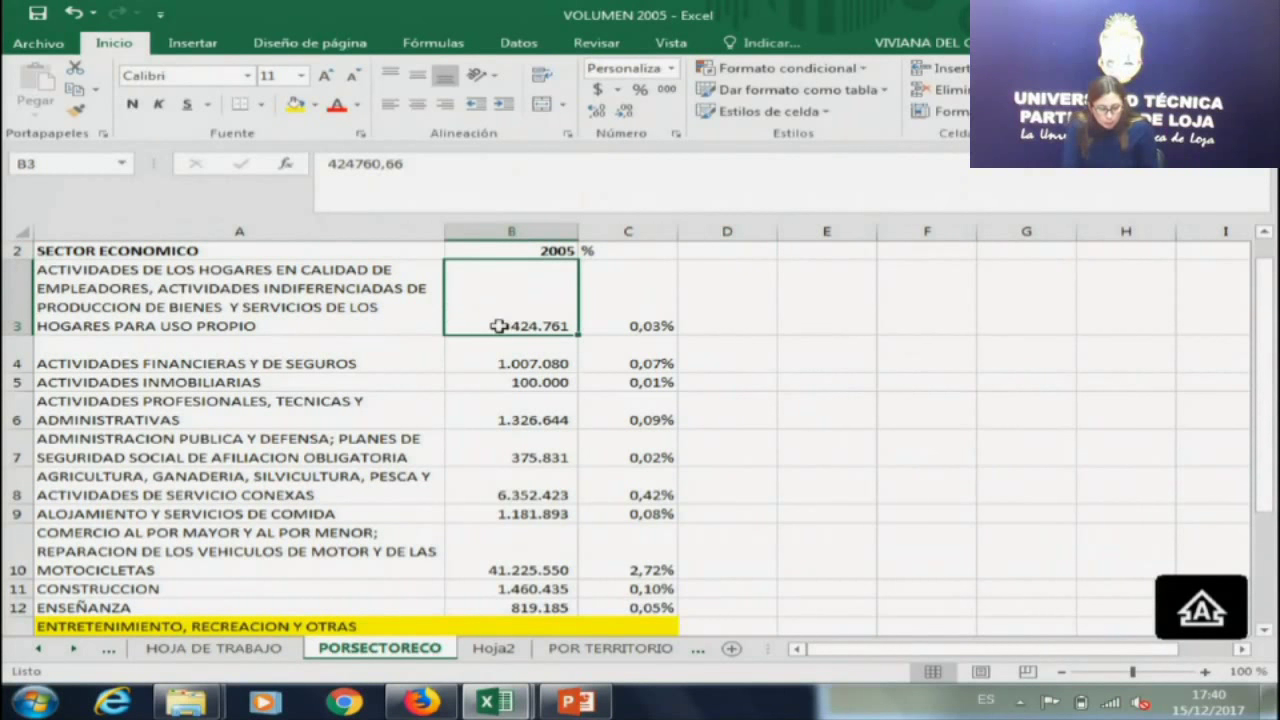
pyautogui.click(500, 381)
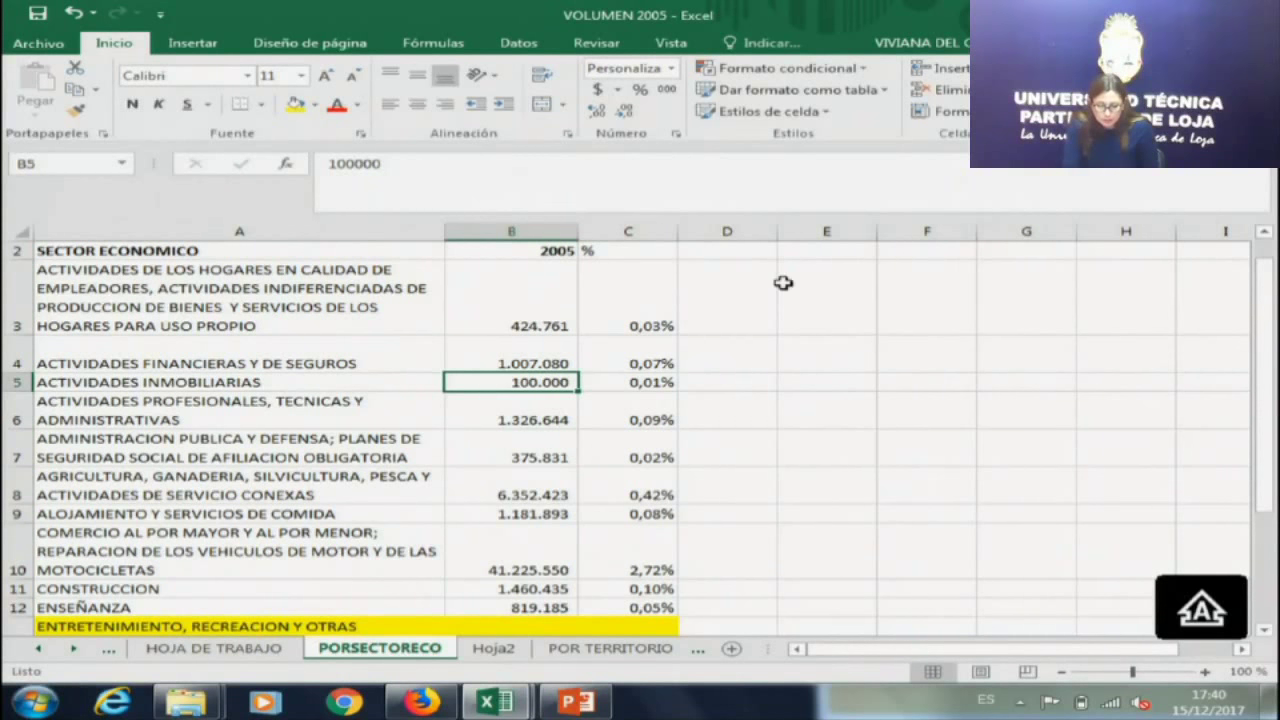
pyautogui.click(626, 280)
pyautogui.click(624, 382)
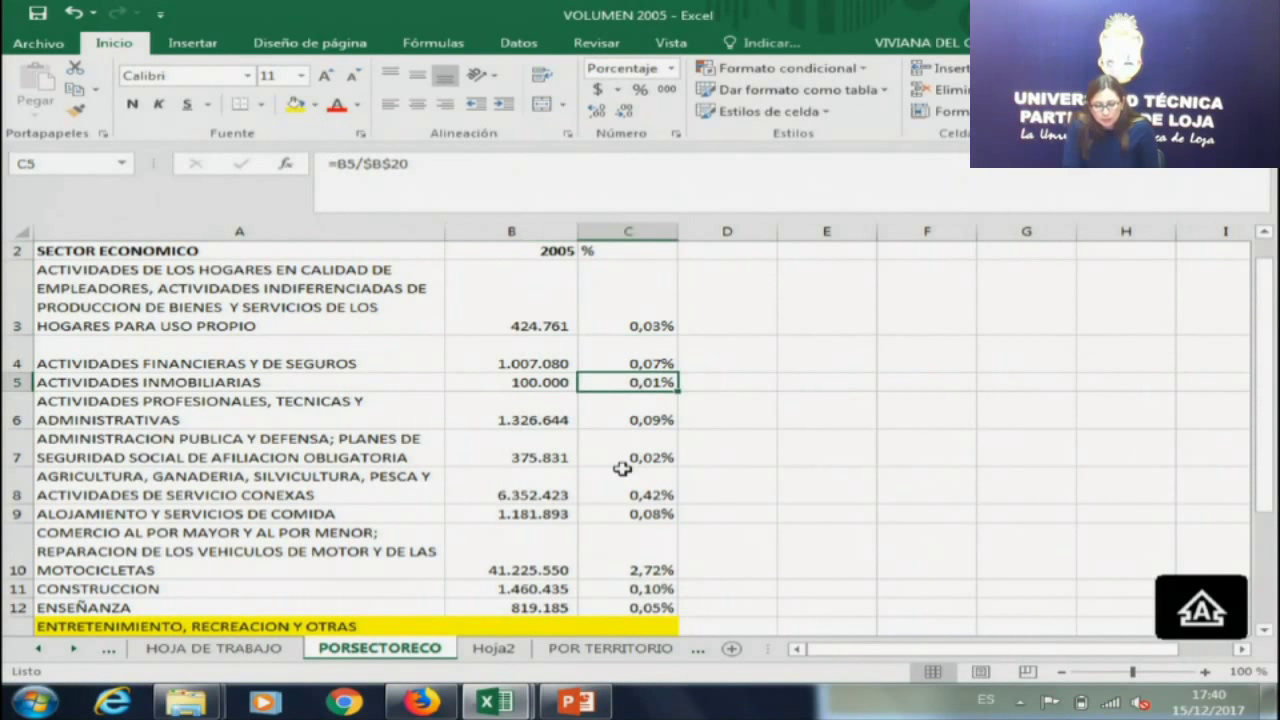
pyautogui.click(622, 469)
# Select A13:C15 across both highlighted sectors, and scan the sector names in column A from the top rows to below Total general.
pyautogui.moveTo(1267, 410); pyautogui.dragTo(1268, 520)
pyautogui.moveTo(100, 410); pyautogui.dragTo(634, 452)
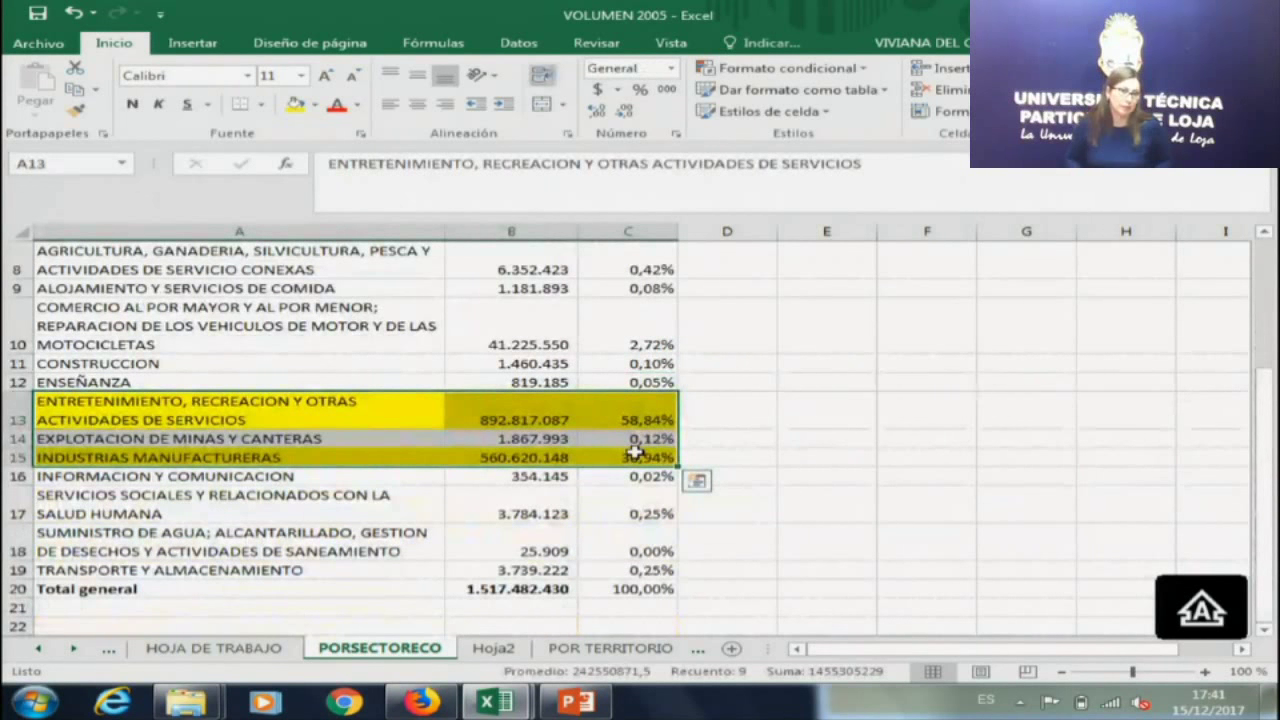
pyautogui.press('Up')
pyautogui.press('Up')
pyautogui.press('Up')
pyautogui.press('Up')
pyautogui.press('Up')
pyautogui.press('Up')
pyautogui.press('Up')
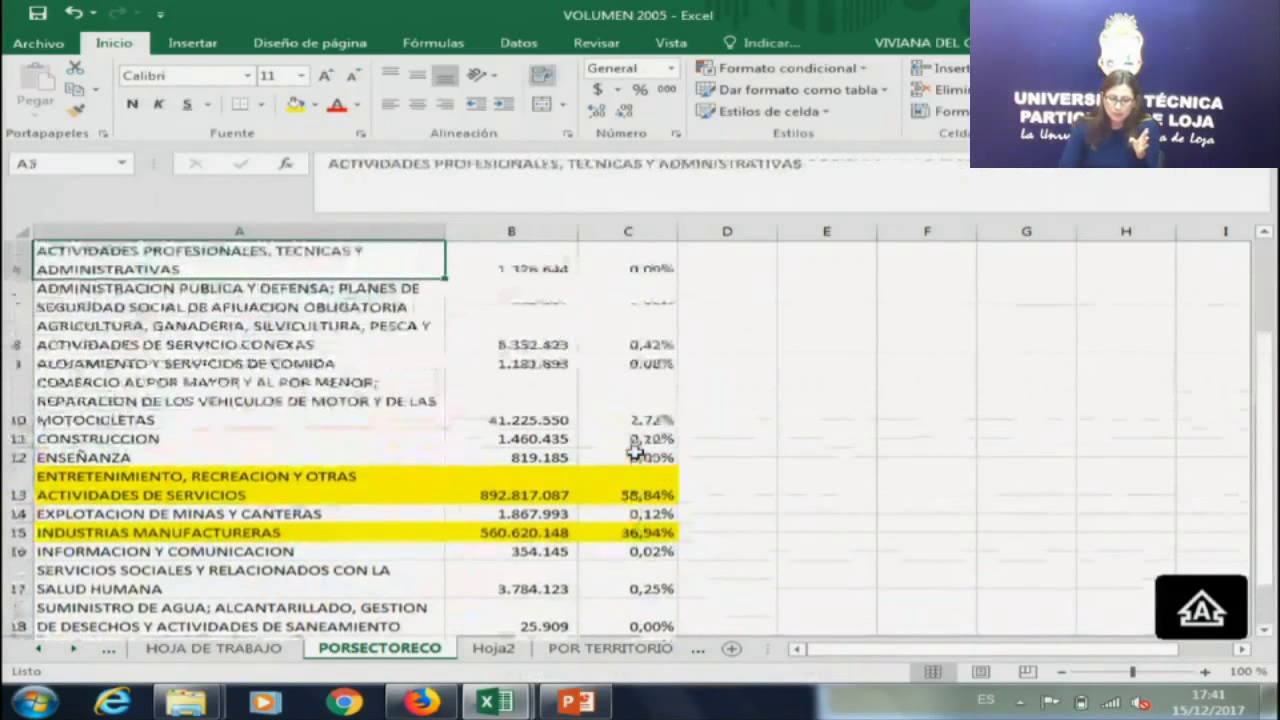
pyautogui.press('Up')
pyautogui.press('Up')
pyautogui.press('Up')
pyautogui.press('Down')
pyautogui.press('Down')
pyautogui.press('Down')
pyautogui.press('Down')
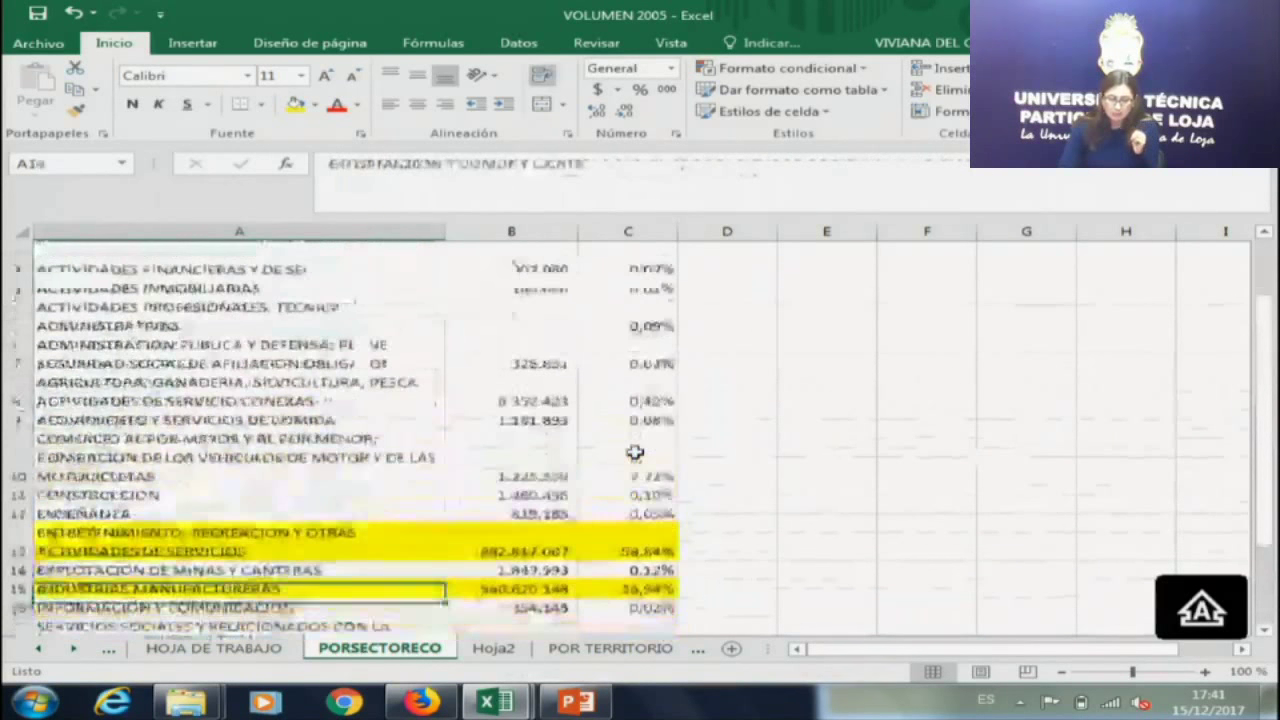
pyautogui.press('Down')
pyautogui.press('Down')
pyautogui.press('Down')
pyautogui.press('Down')
pyautogui.press('Down')
pyautogui.press('Down')
pyautogui.press('Down')
pyautogui.press('Down')
pyautogui.press('Down')
pyautogui.press('Down')
pyautogui.press('Down')
pyautogui.press('Down')
pyautogui.press('Down')
pyautogui.press('Up')
pyautogui.press('Up')
pyautogui.press('Up')
pyautogui.press('Up')
pyautogui.press('Up')
pyautogui.press('Up')
pyautogui.press('Up')
pyautogui.press('Up')
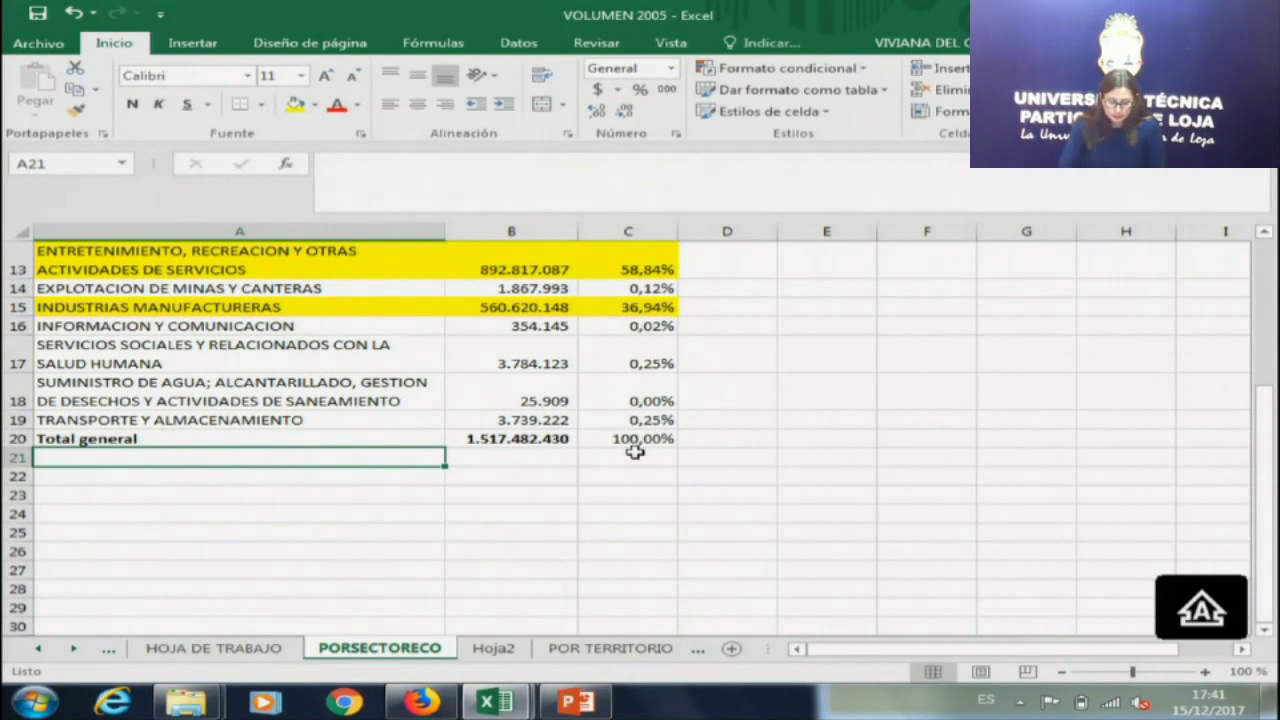
# Switch to the VOLUMEN DE CREDITO ENERO - DICIEMBRE 2016 workbook and examine the filtered data columns on Hoja1, from ENTIDAD to SUBSECTOR.
pyautogui.moveTo(519, 707)
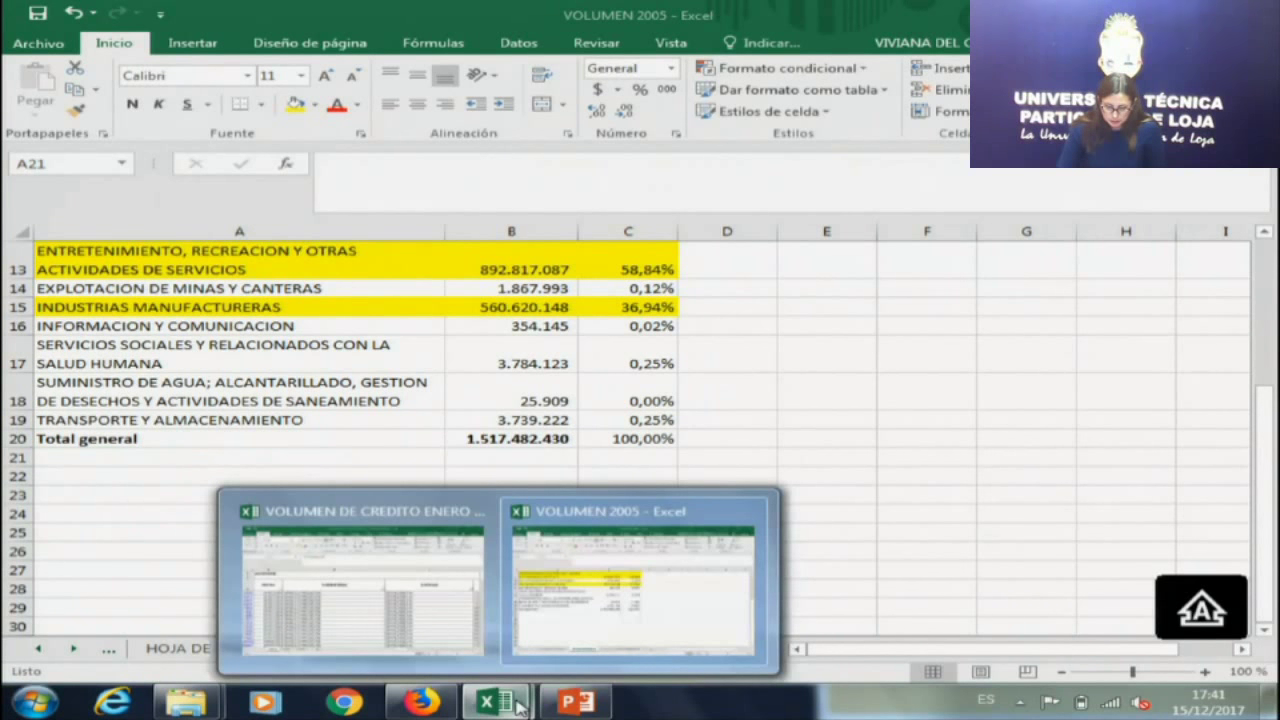
pyautogui.click(392, 571)
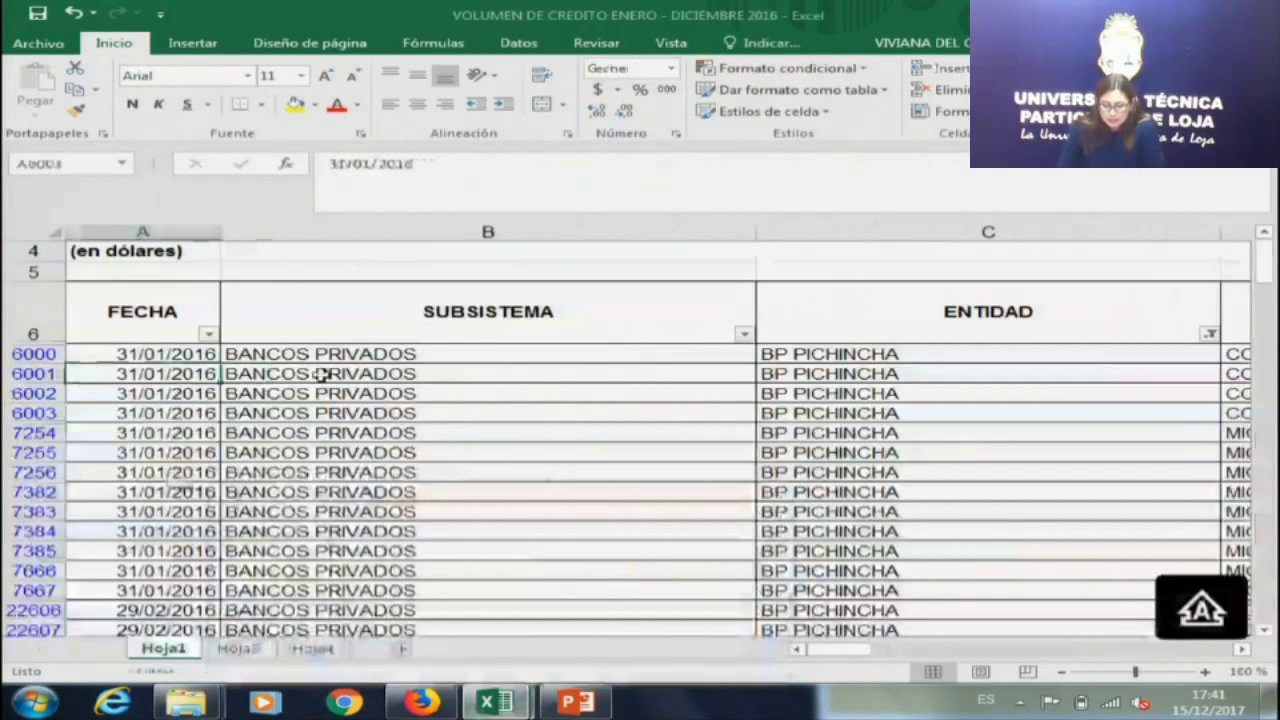
pyautogui.press('Right')
pyautogui.press('Right')
pyautogui.press('Right')
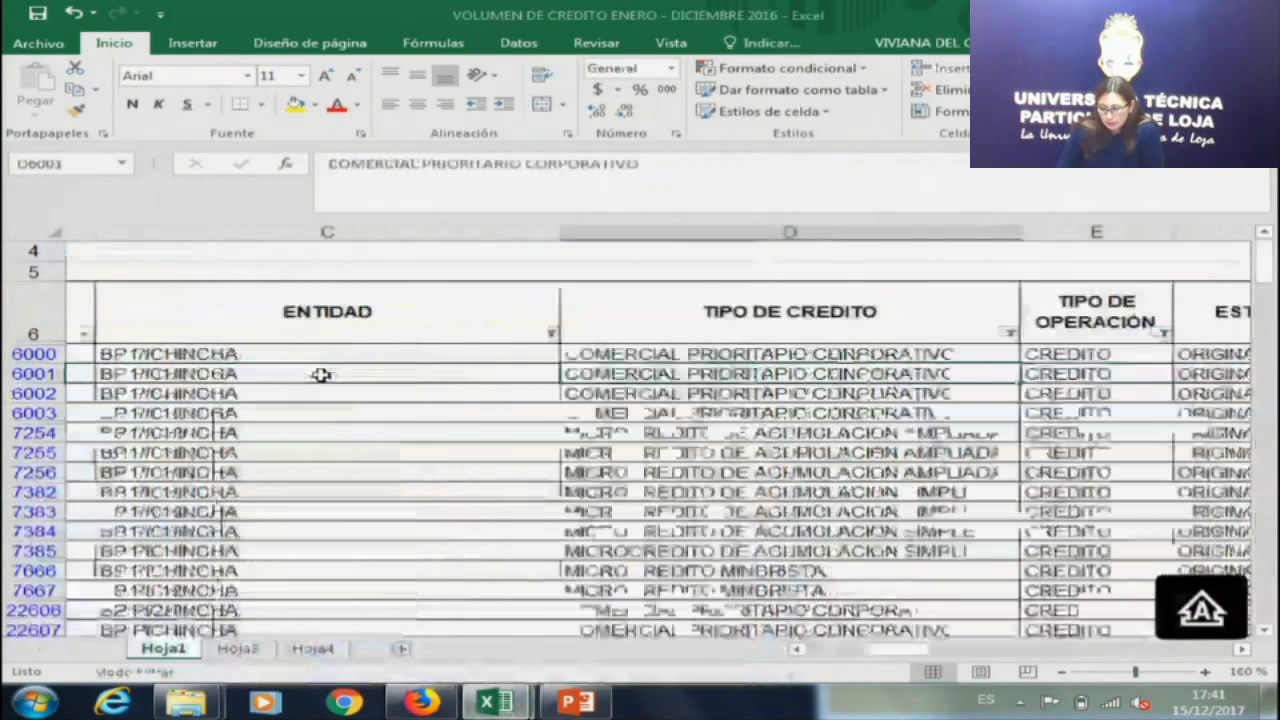
pyautogui.press('Right')
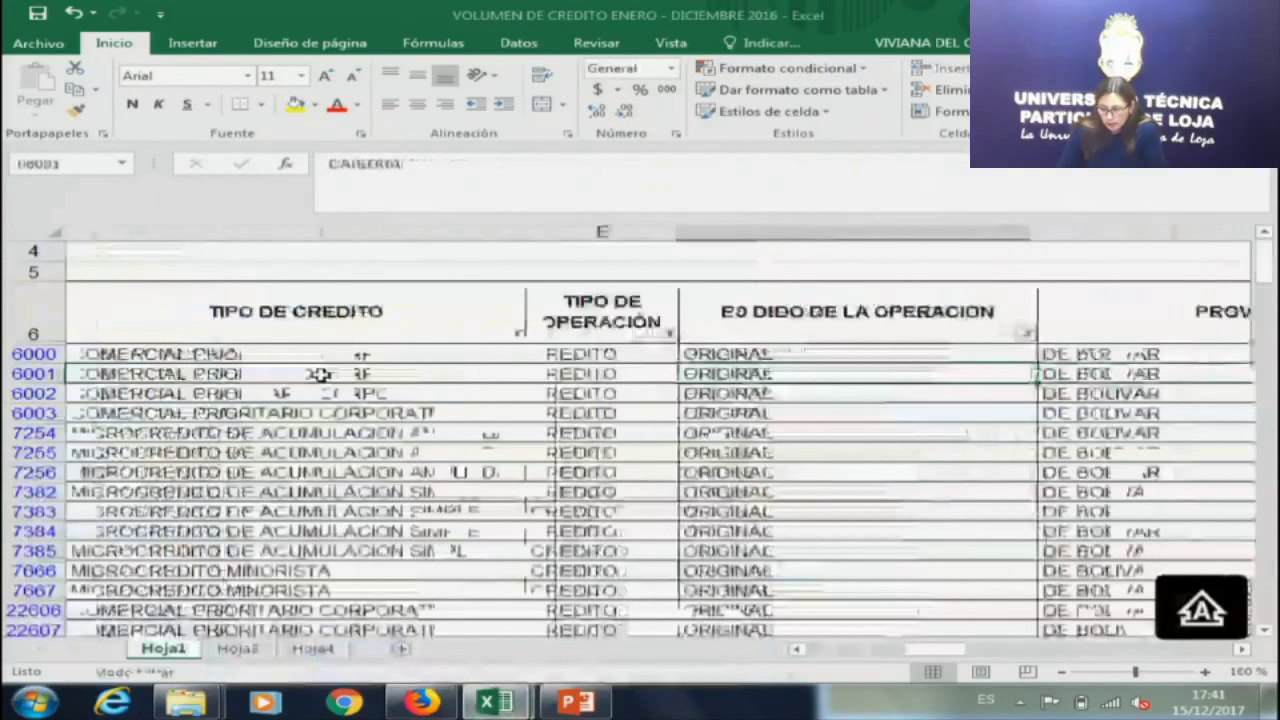
pyautogui.press('Right')
pyautogui.press('Right')
pyautogui.press('Right')
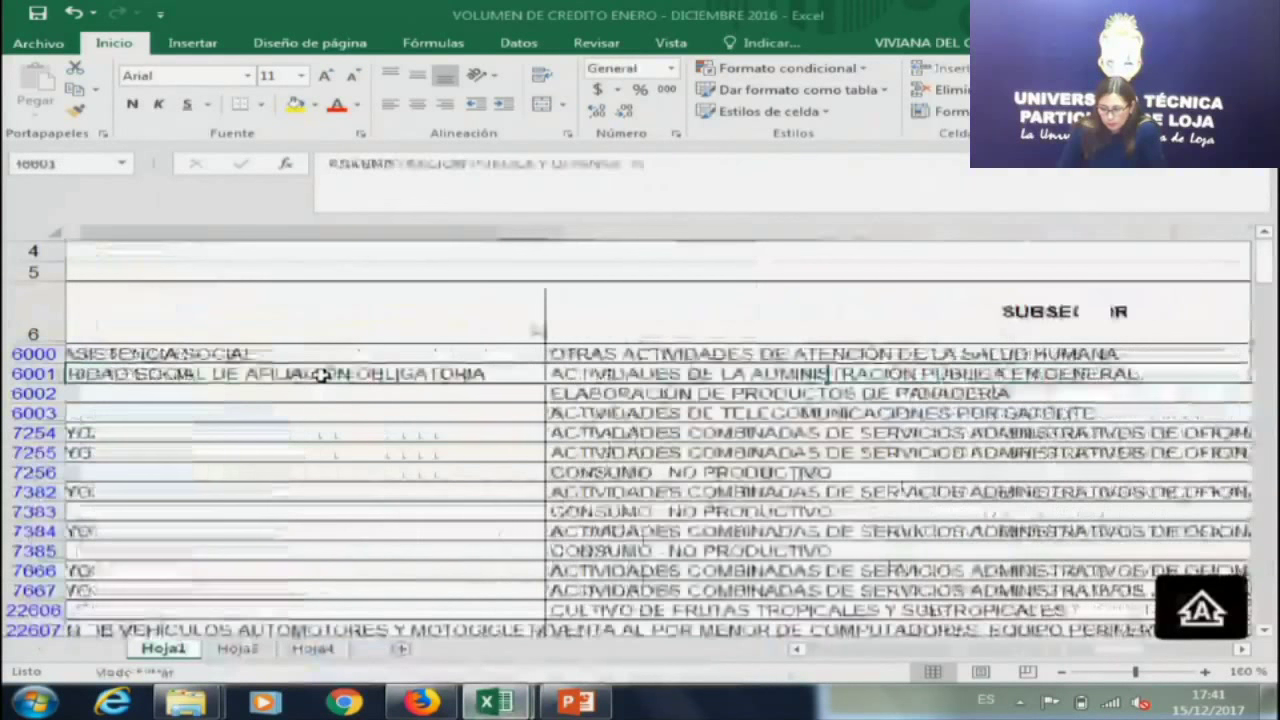
pyautogui.press('Left')
pyautogui.press('Left')
pyautogui.press('Left')
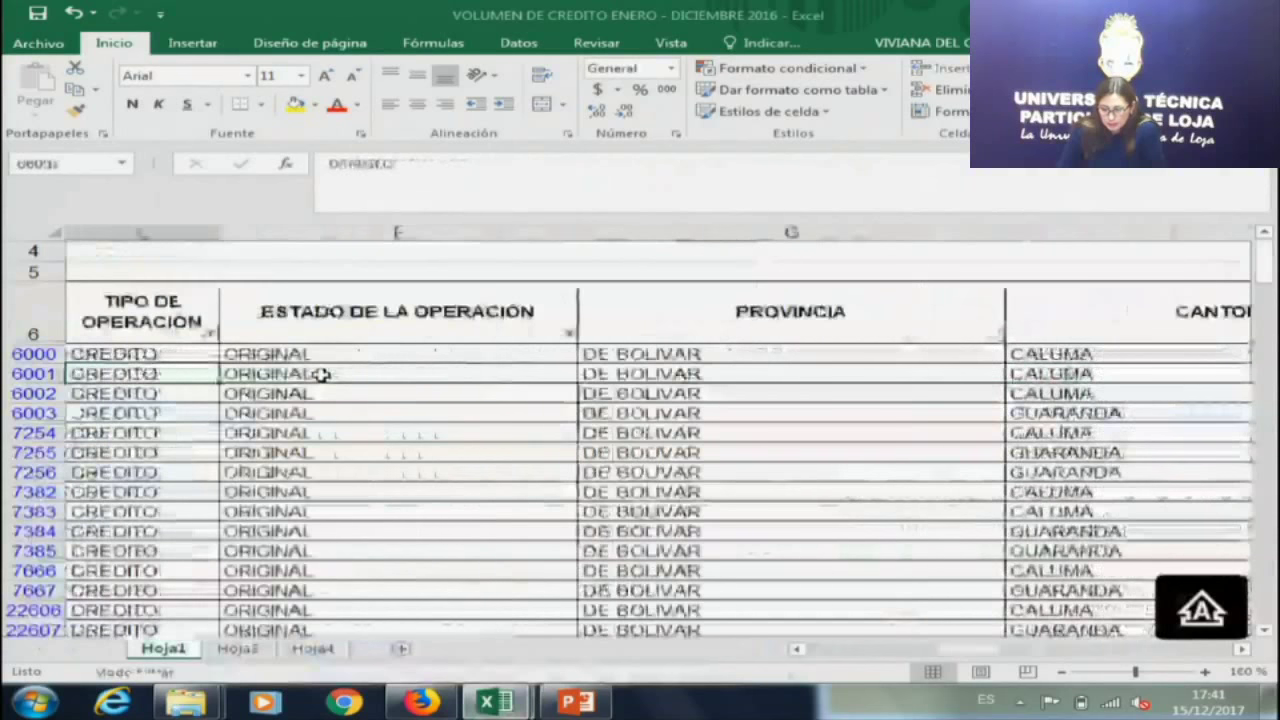
pyautogui.press('Right')
pyautogui.press('Left')
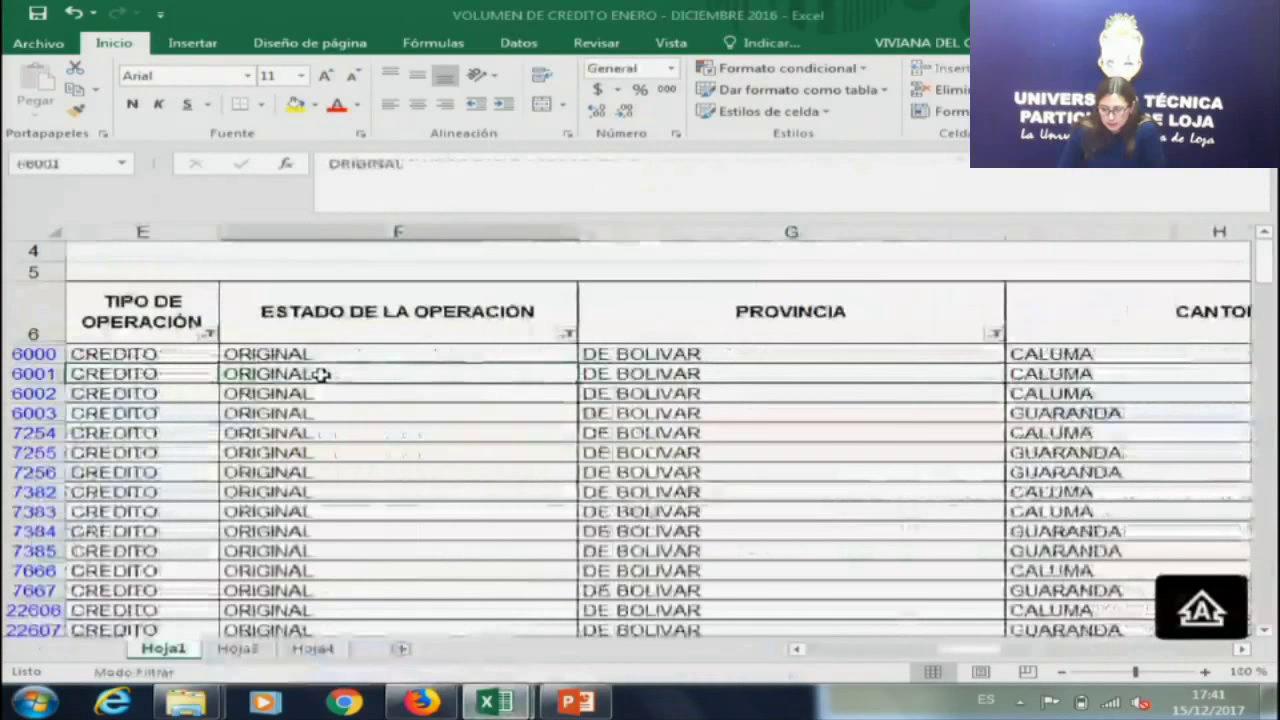
pyautogui.press('Left')
pyautogui.press('Left')
pyautogui.press('Right')
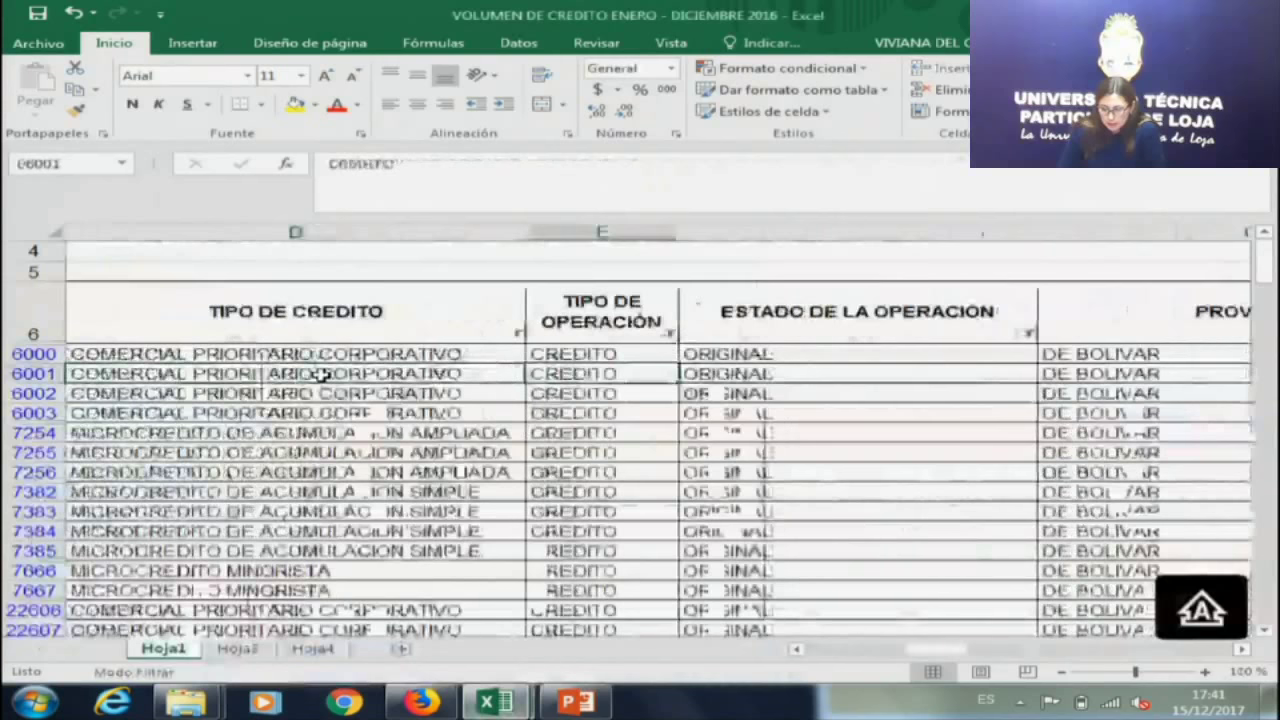
pyautogui.press('Right')
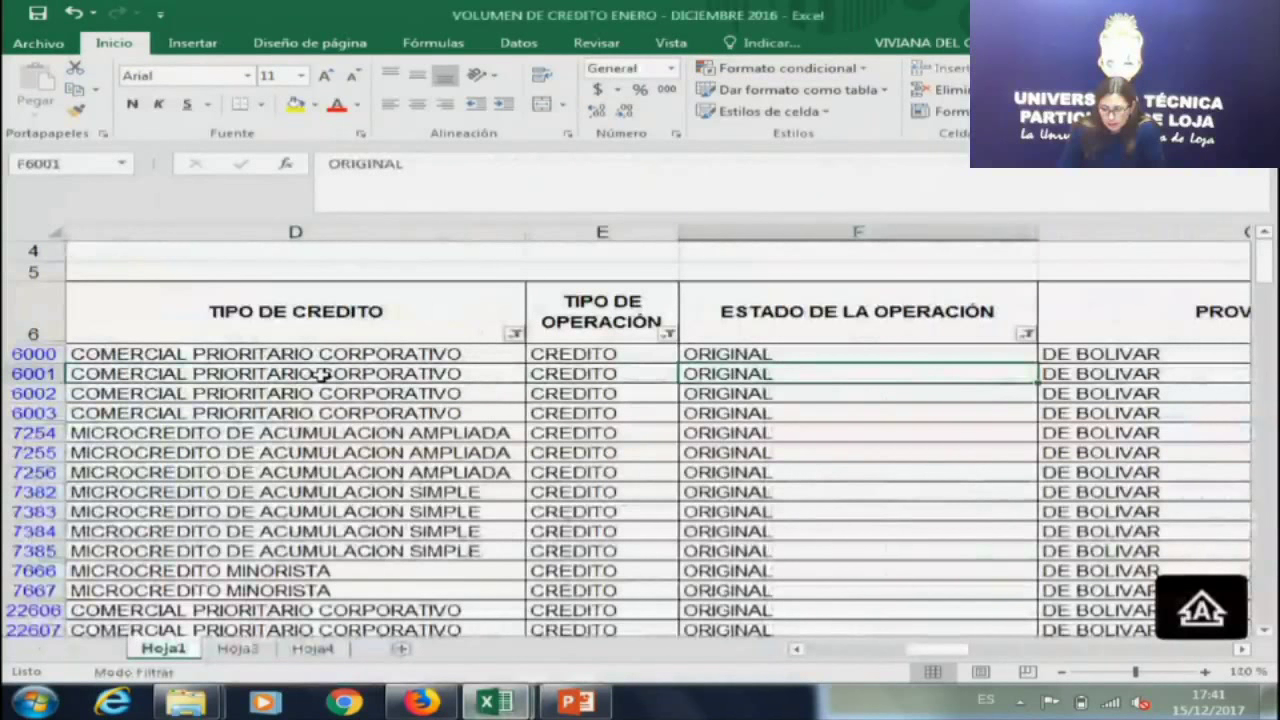
pyautogui.press('Right')
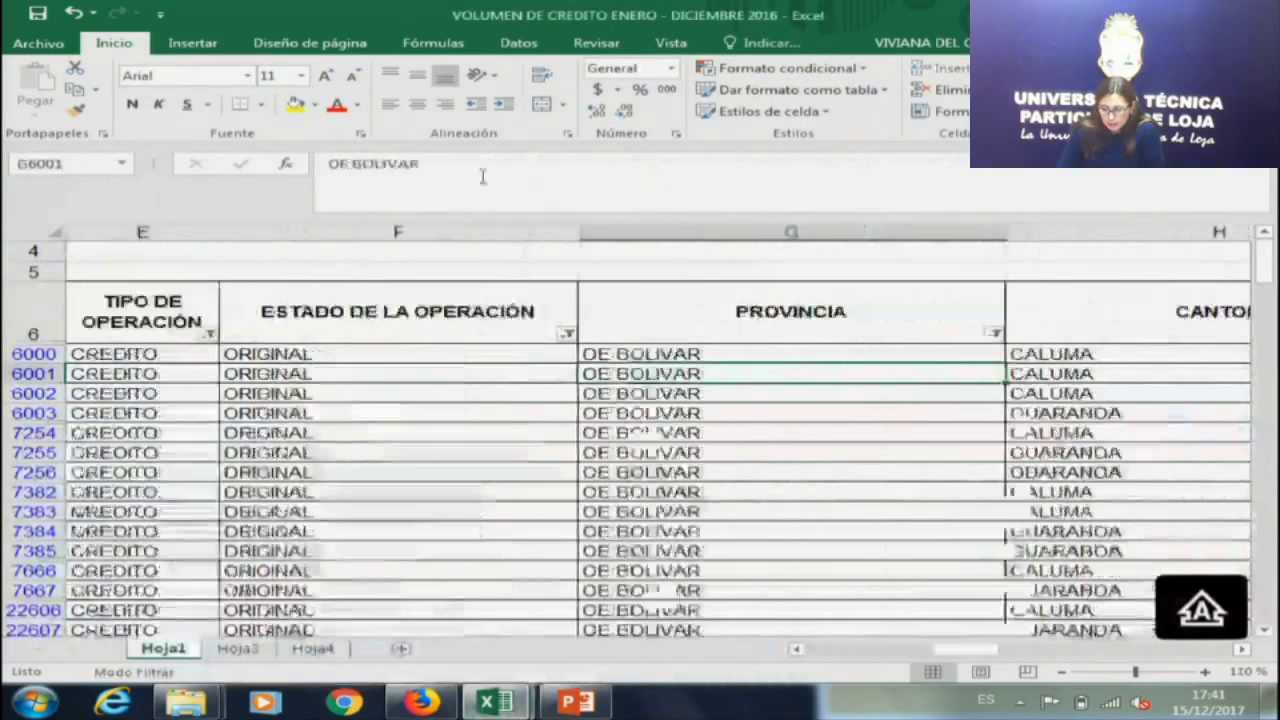
# Compare the column layout of Hoja3 with Hoja1, ending on the PROVINCIA heading in Hoja1.
pyautogui.click(236, 649)
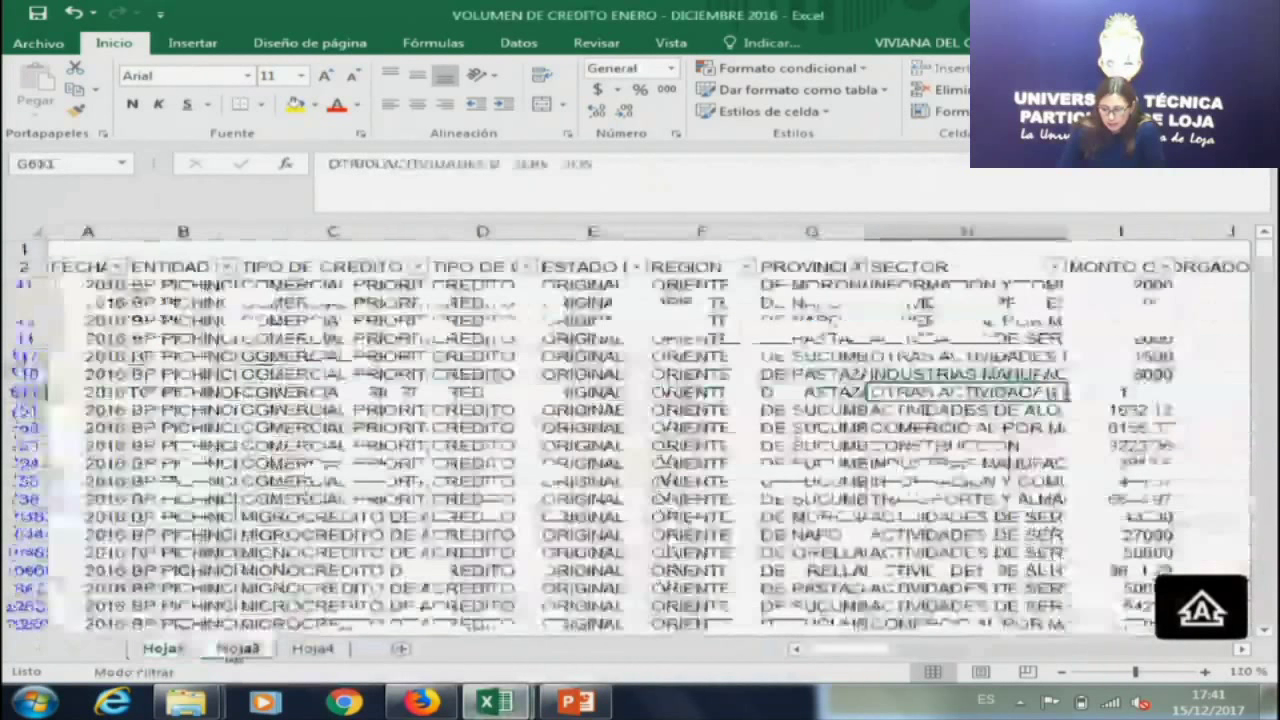
pyautogui.click(163, 649)
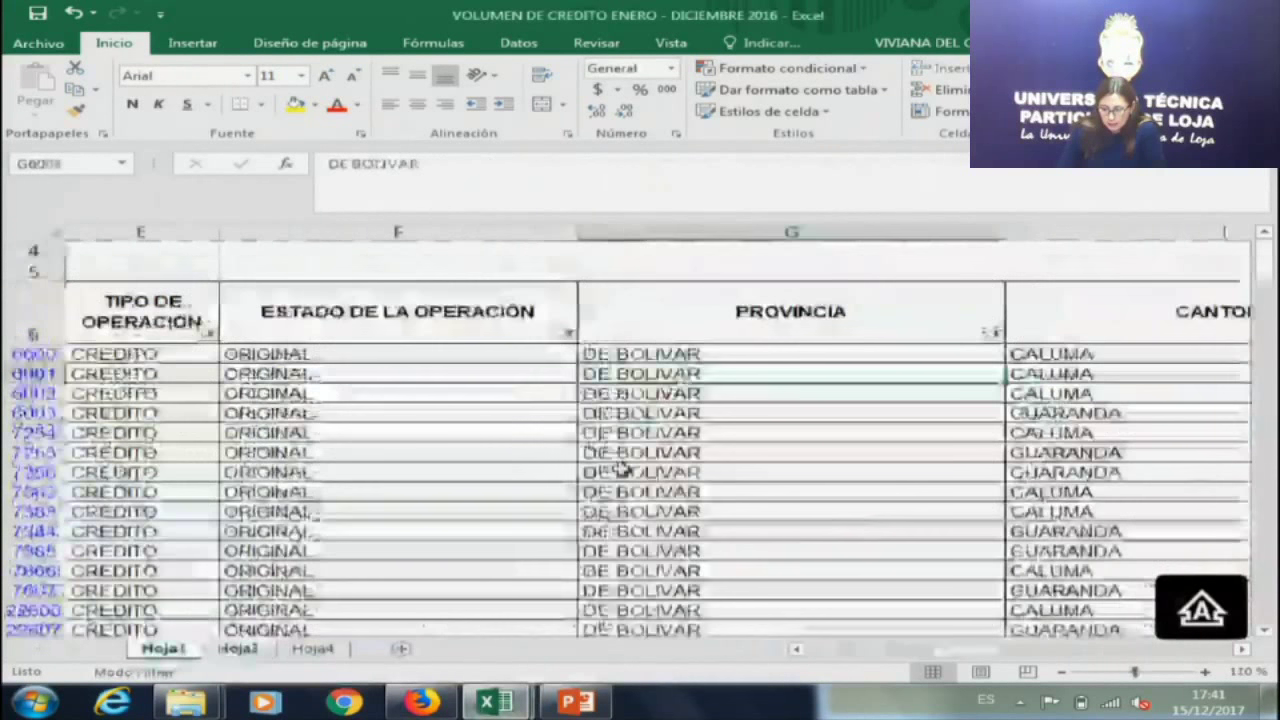
pyautogui.hotkey('ctrl', 'Up')
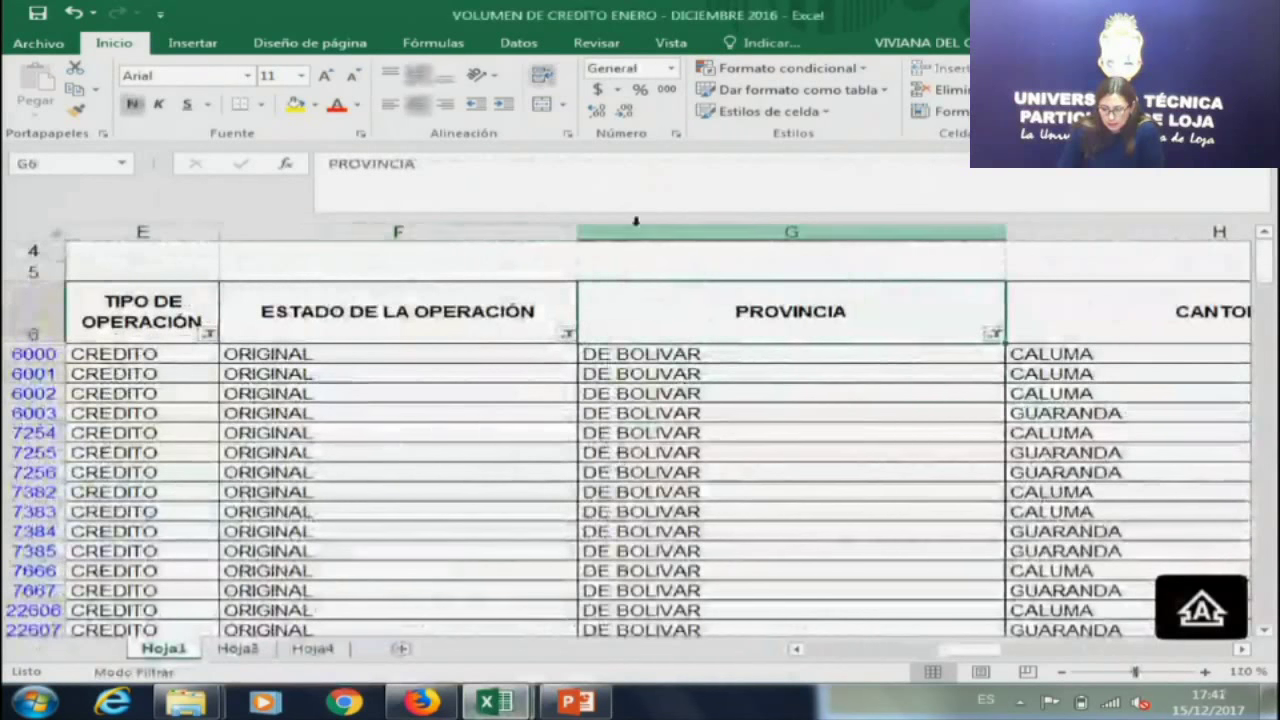
# Examine the REGION, PROVINCIA, SECTOR and amount columns on Hoja3, and check the PROVINCIA filter options without changing them.
pyautogui.click(240, 649)
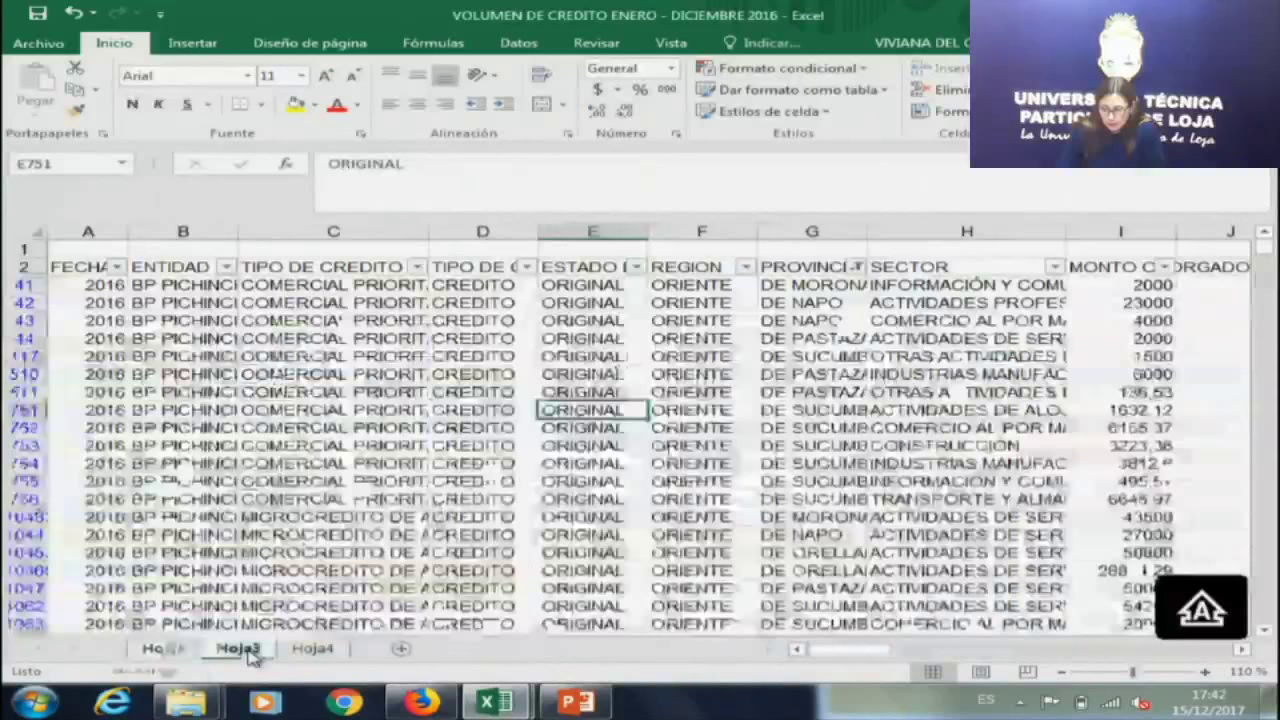
pyautogui.click(706, 268)
pyautogui.click(708, 356)
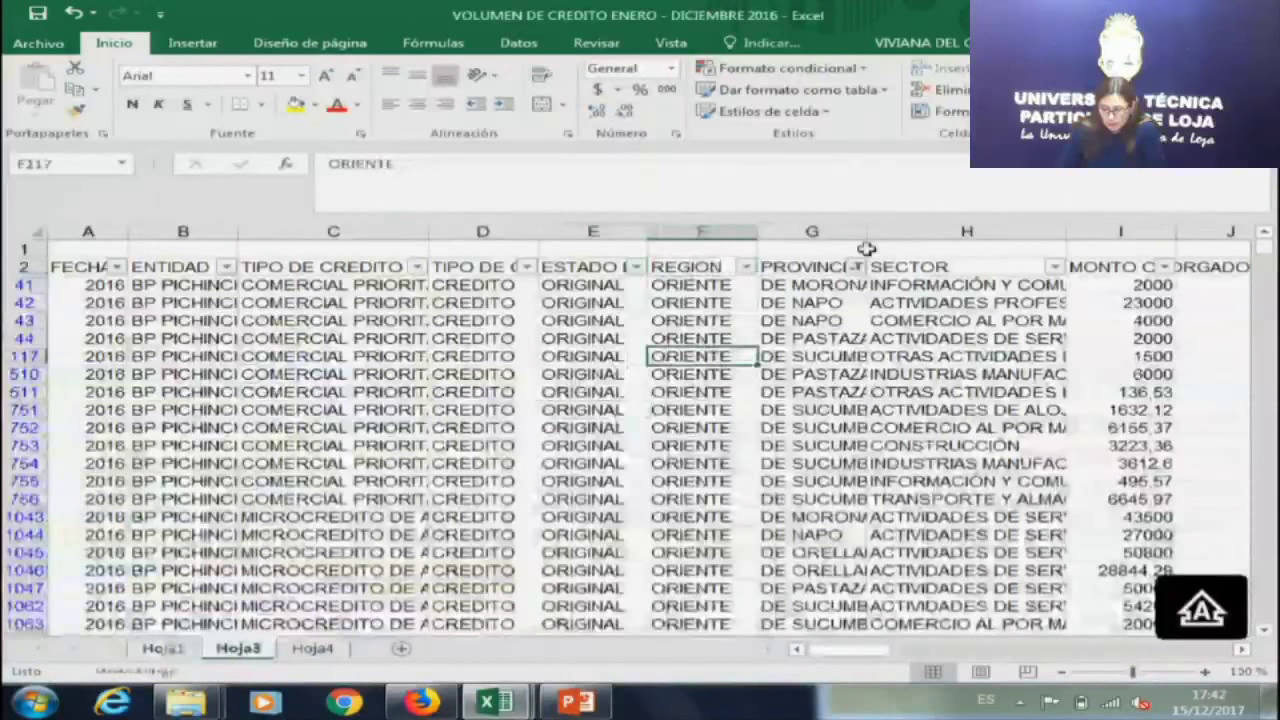
pyautogui.click(857, 267)
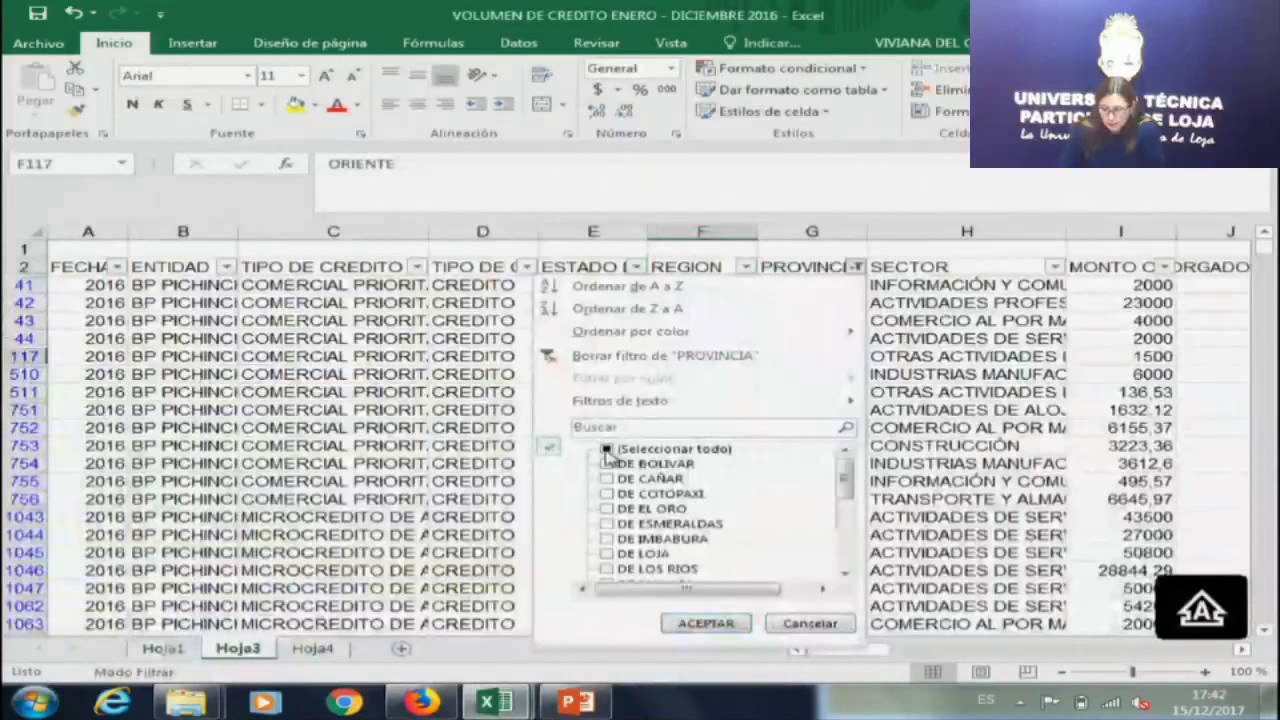
pyautogui.press('Escape')
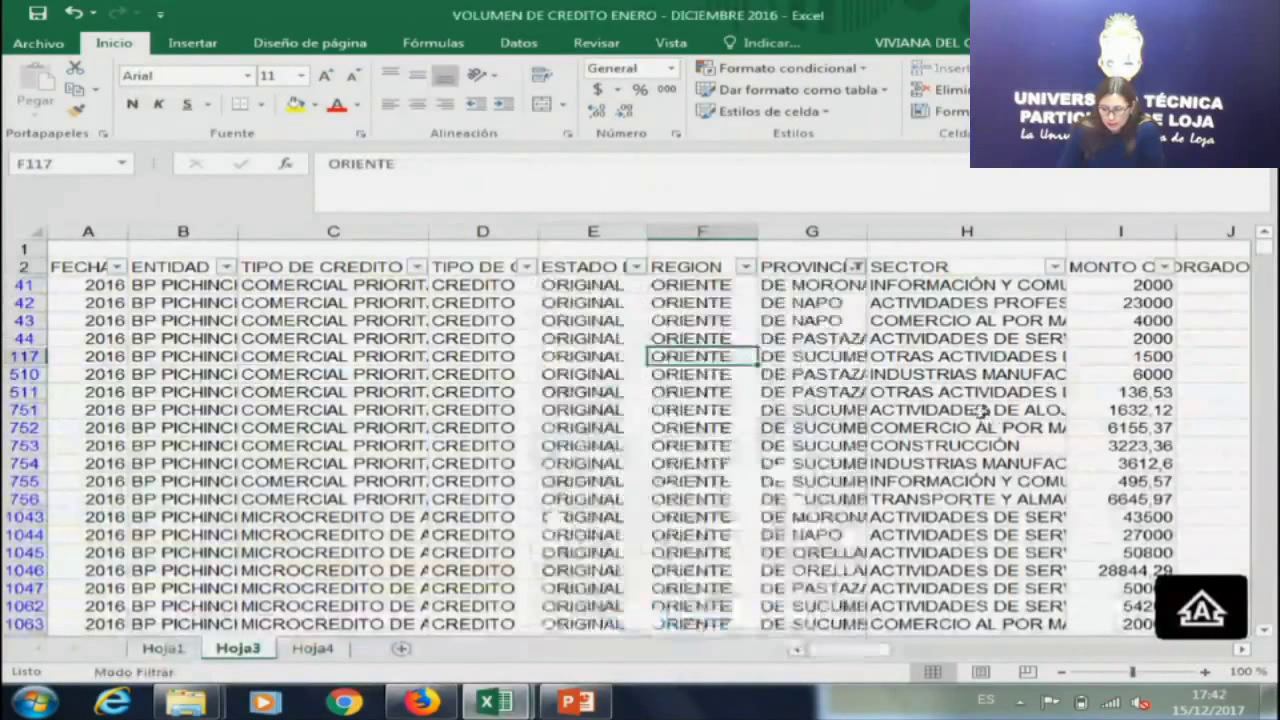
pyautogui.press('Up')
pyautogui.press('Right')
pyautogui.press('Right')
pyautogui.press('Right')
pyautogui.press('Right')
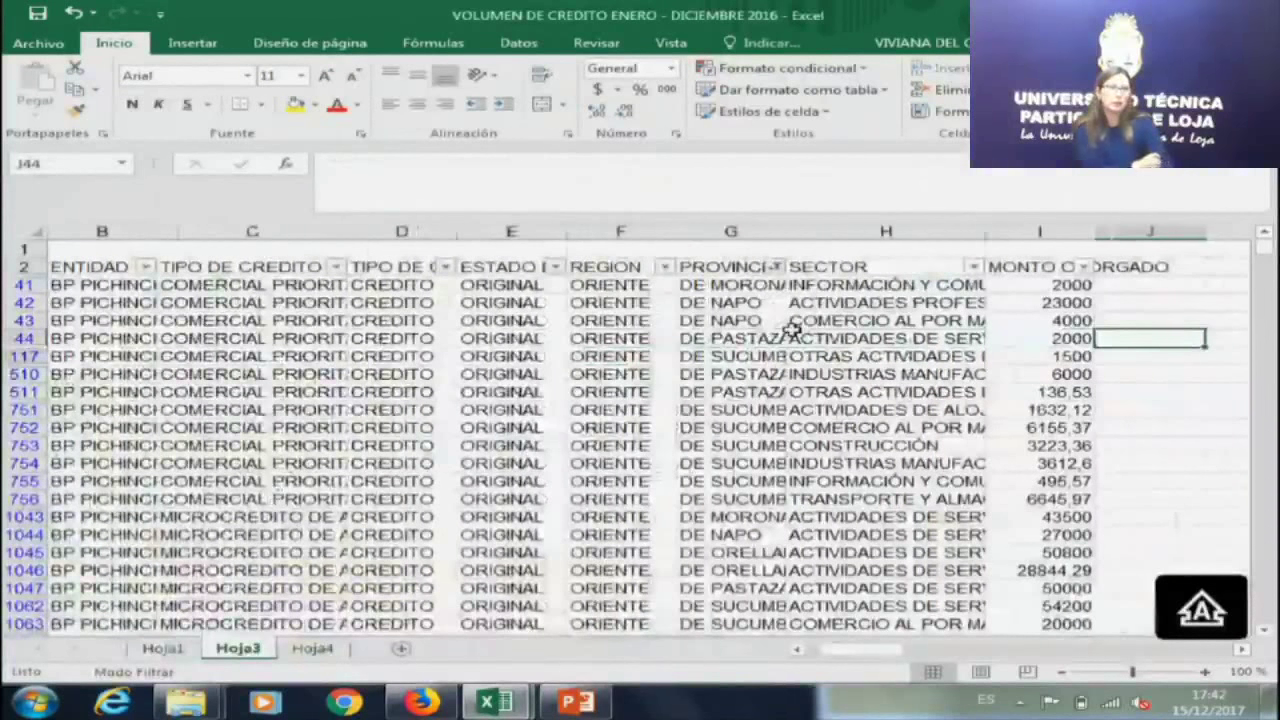
# Switch to the VOLUMEN 2005 workbook and select cell C24 below the sector table on PORSECTORECO.
pyautogui.click(498, 704)
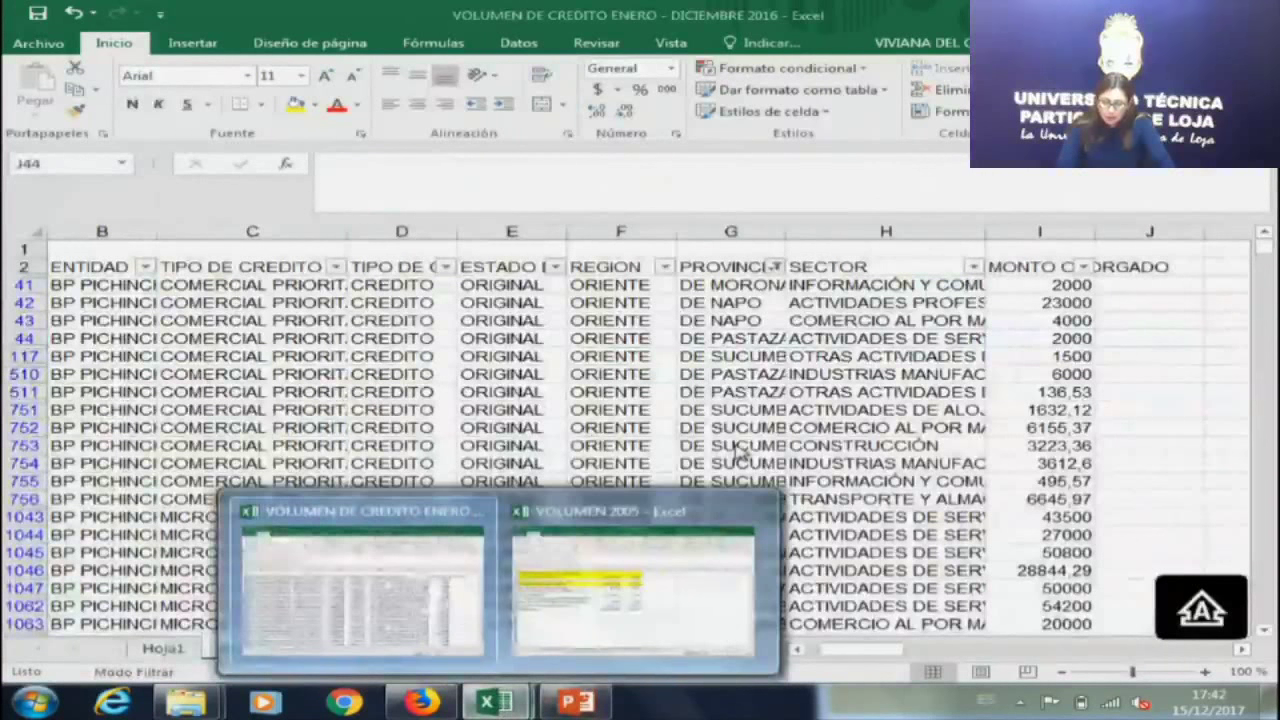
pyautogui.click(362, 580)
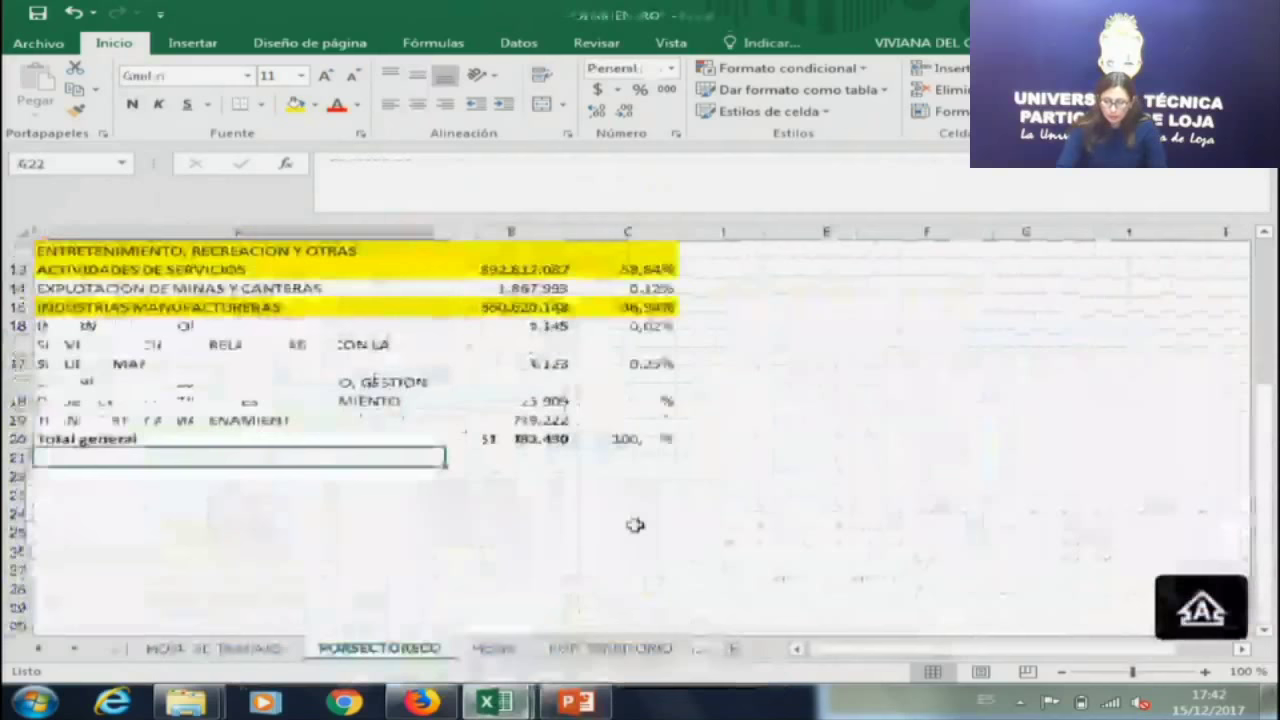
pyautogui.click(635, 516)
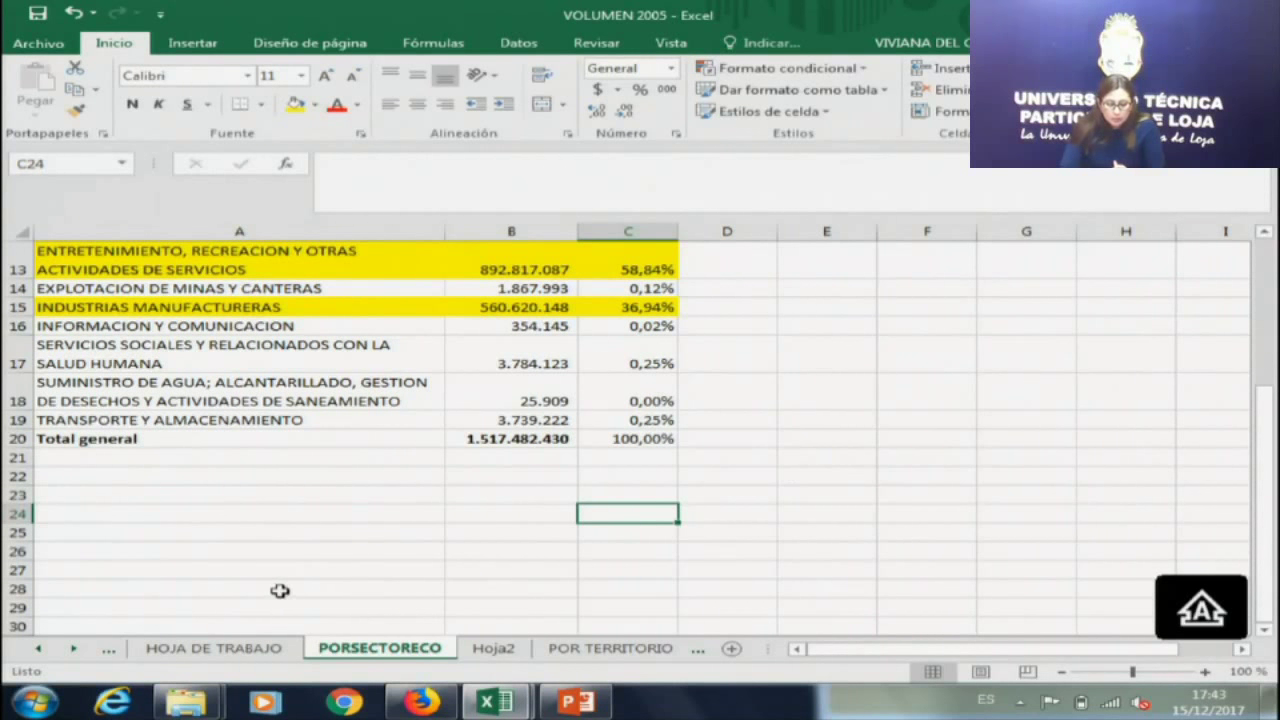
# In the pivot table on HOJA DE TRABAJO, replace SECTOR with PROVINCIA as the row field.
pyautogui.click(224, 650)
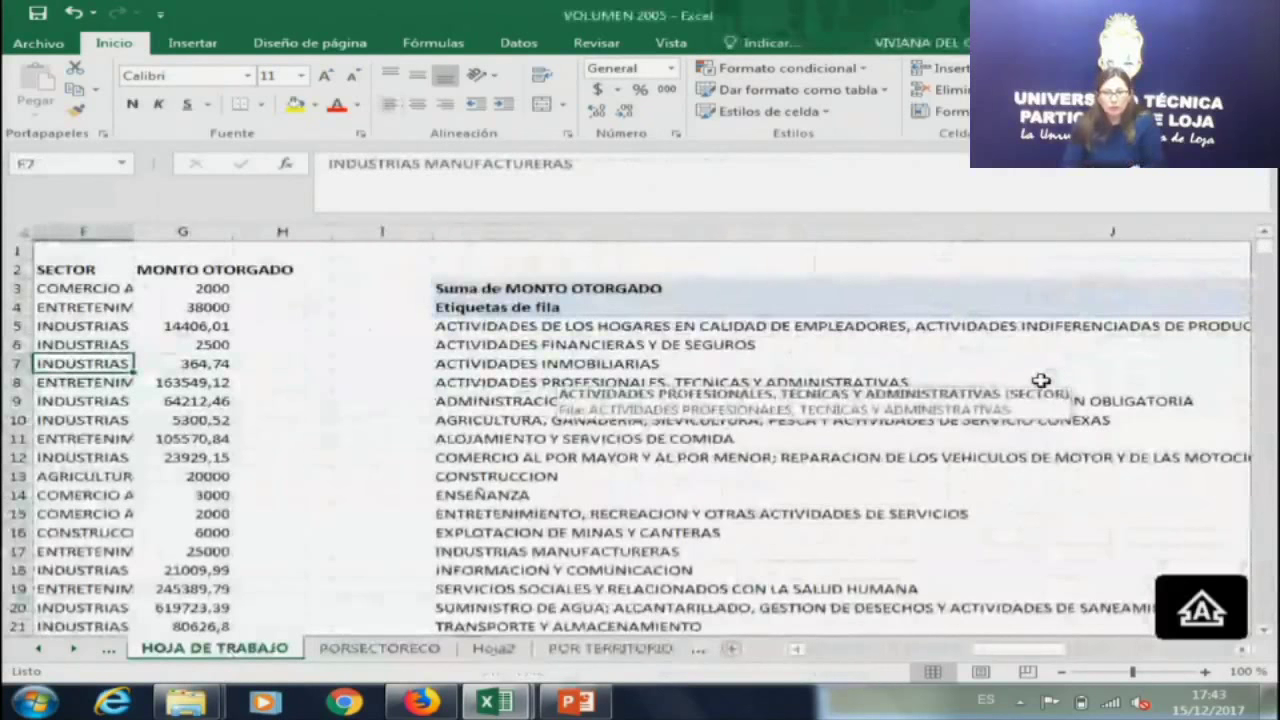
pyautogui.press('Right')
pyautogui.press('Right')
pyautogui.press('Right')
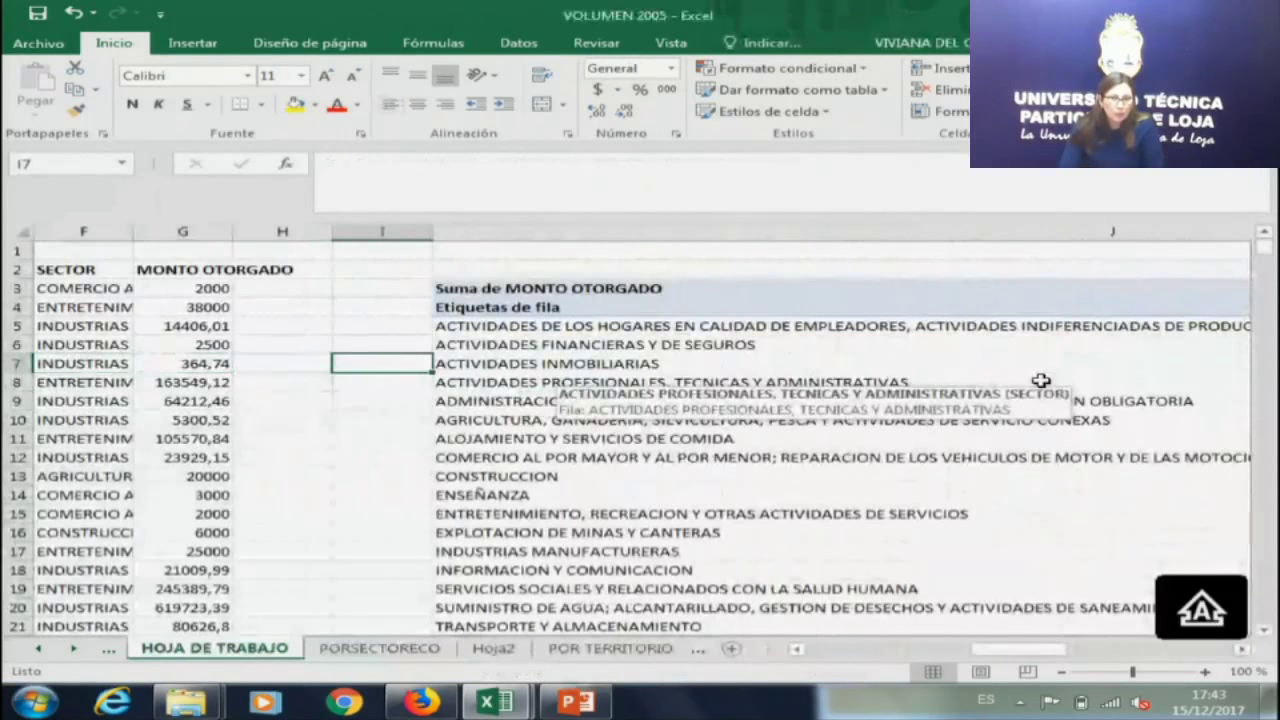
pyautogui.press('Right')
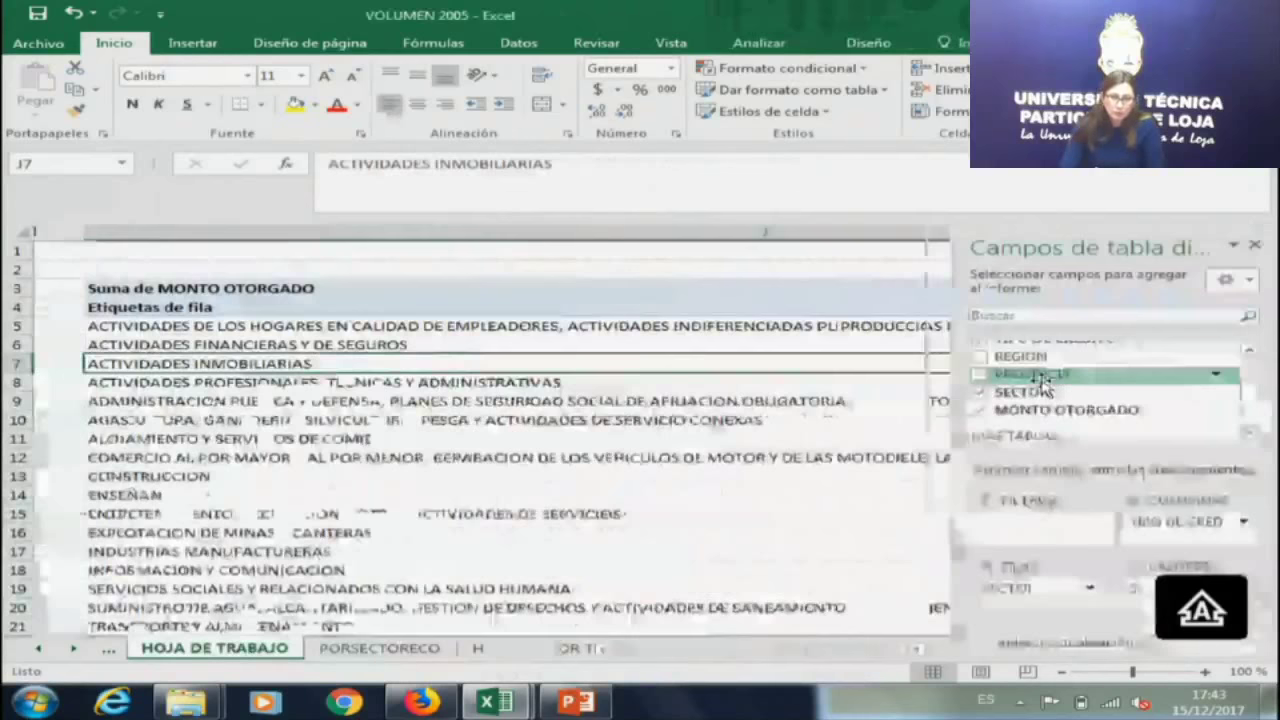
pyautogui.click(982, 391)
pyautogui.click(978, 375)
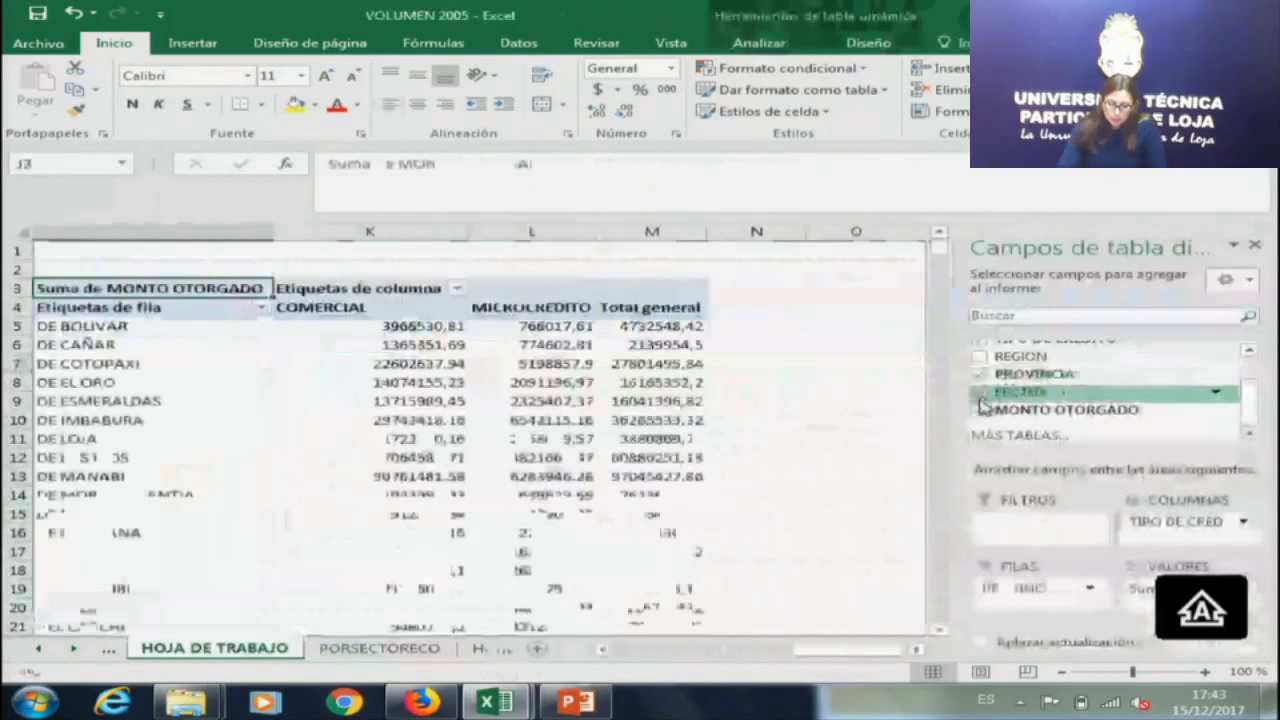
# Replace PROVINCIA with REGION as the pivot table's row field to show the amounts by region.
pyautogui.click(978, 373)
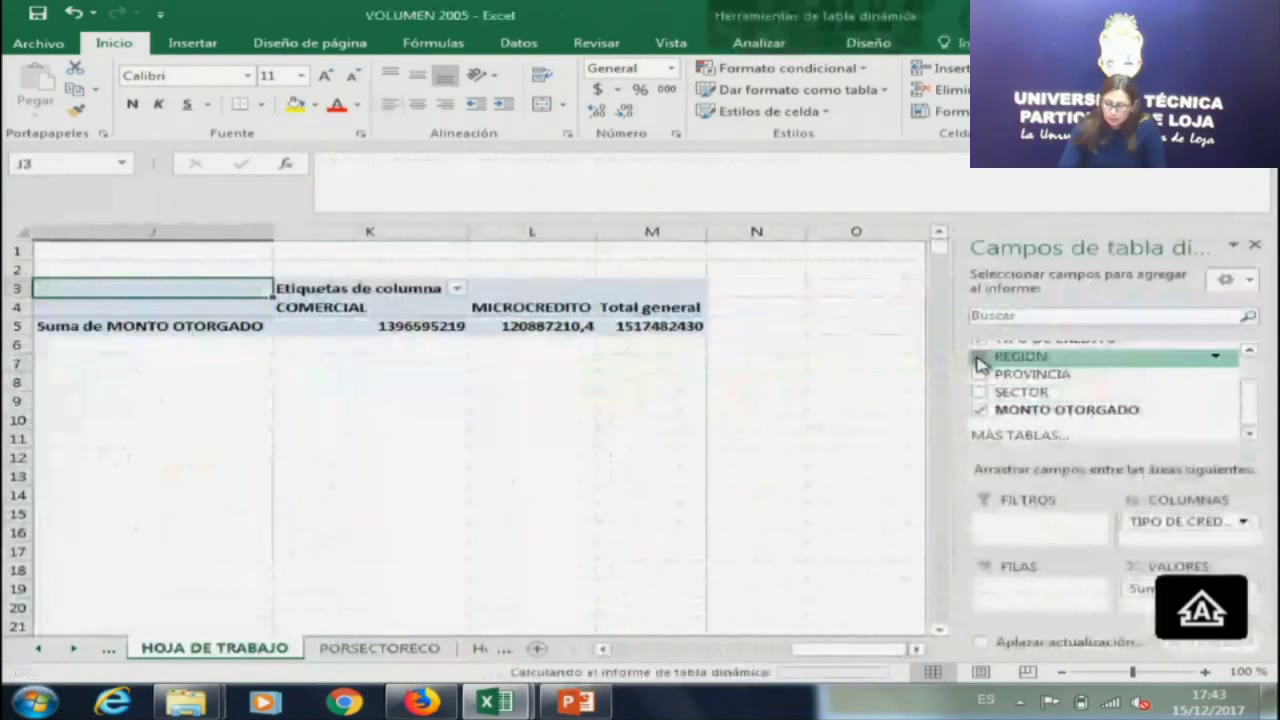
pyautogui.click(978, 356)
pyautogui.scroll(2, 1250, 370)
pyautogui.scroll(-1, 1252, 371)
pyautogui.scroll(1, 1252, 371)
pyautogui.scroll(-1, 1252, 373)
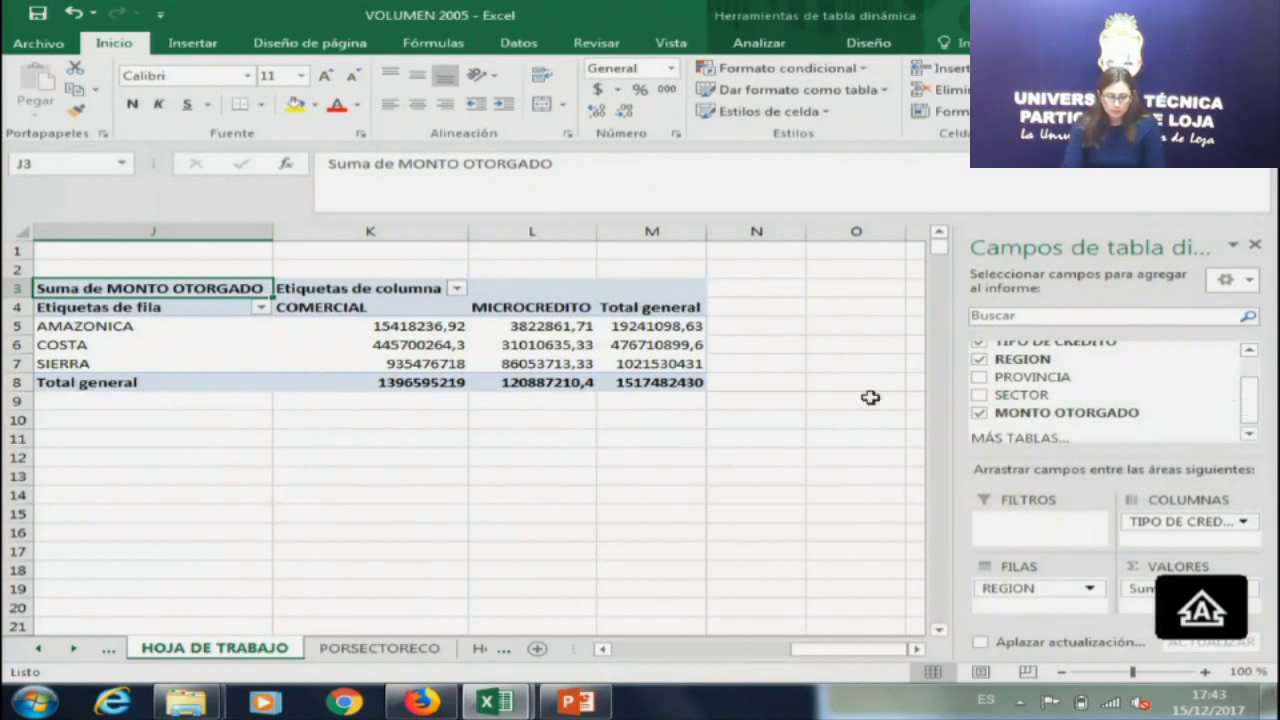
# Swap REGION back to PROVINCIA in the pivot rows, and inspect the DE IMBABURA and DE NAPO rows.
pyautogui.click(979, 360)
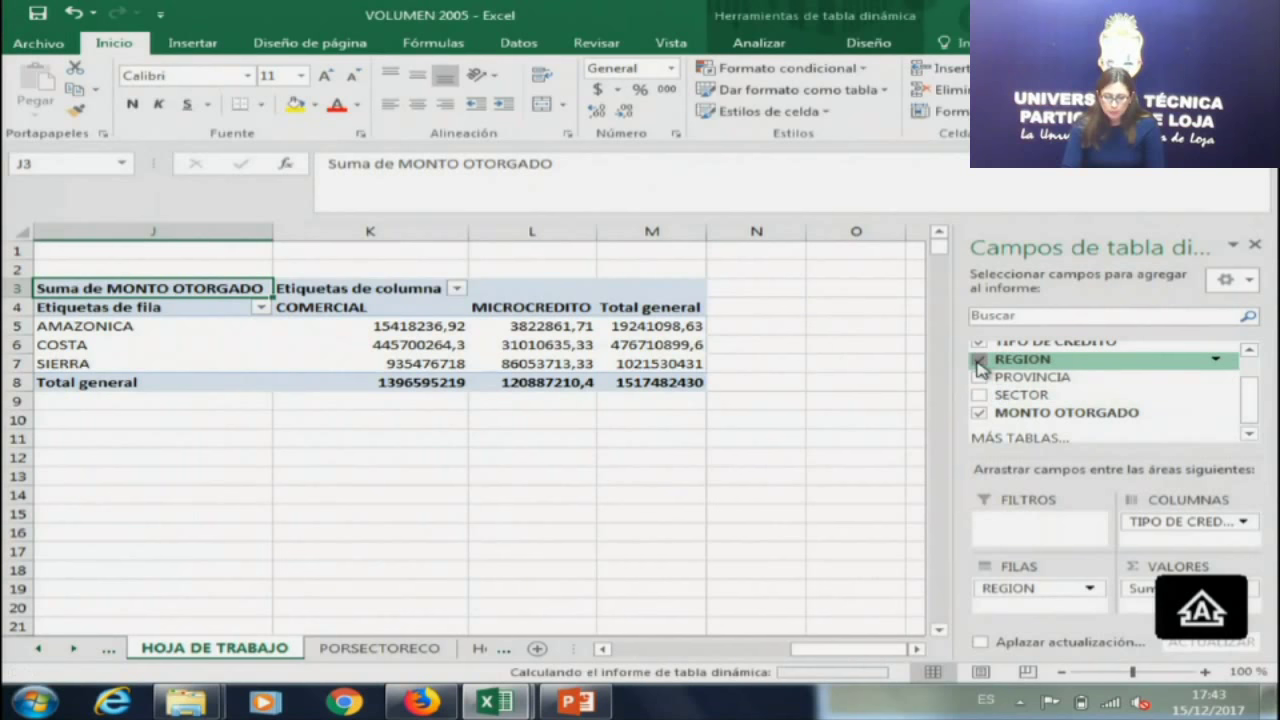
pyautogui.click(979, 378)
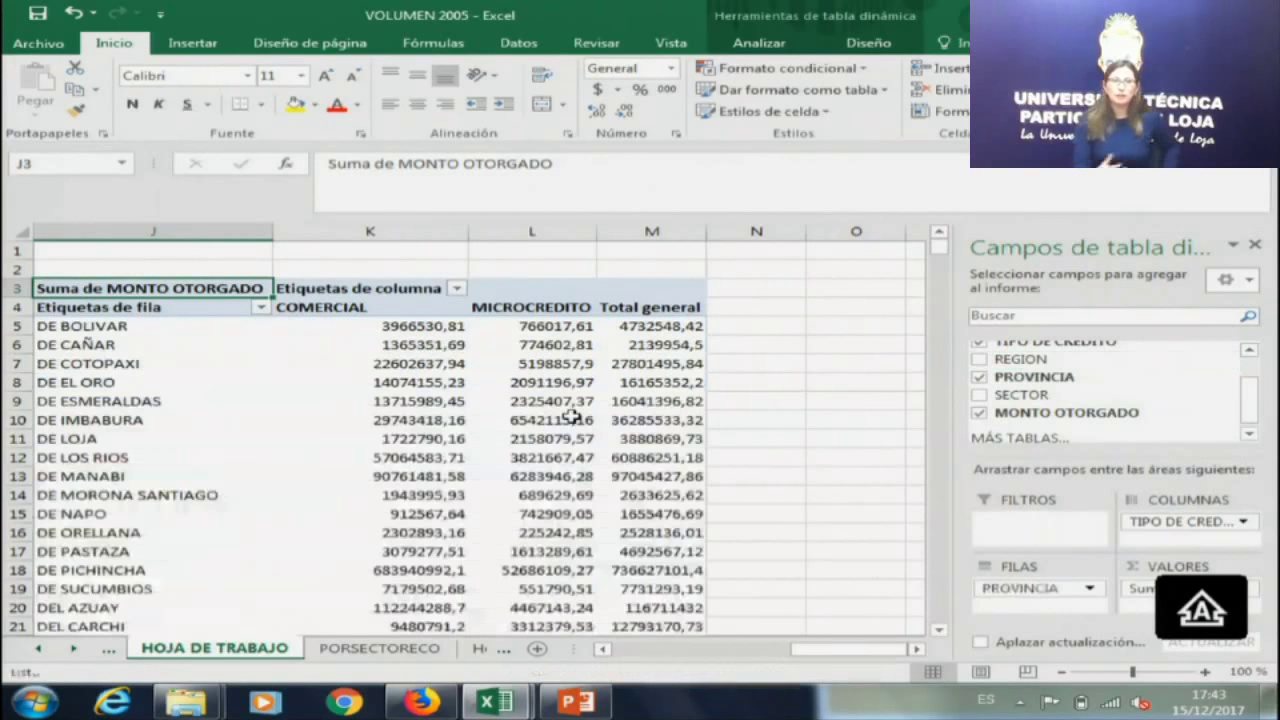
pyautogui.click(455, 419)
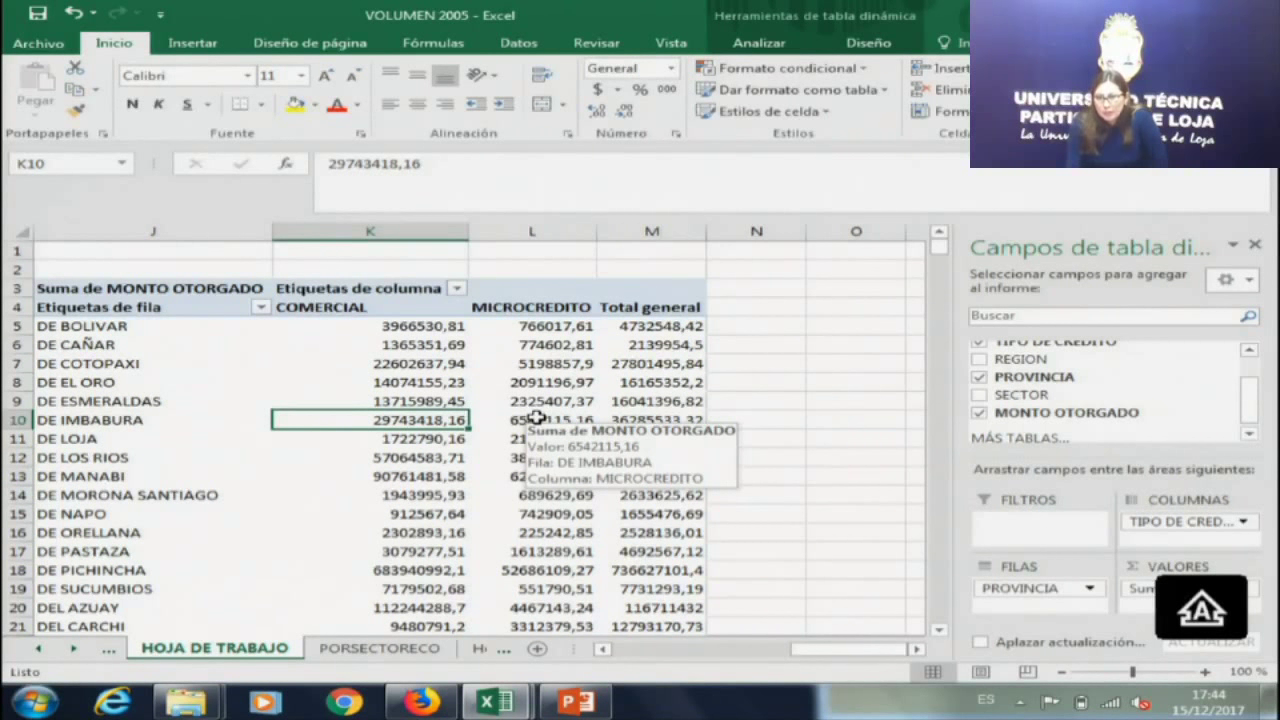
pyautogui.click(438, 513)
pyautogui.press('Left')
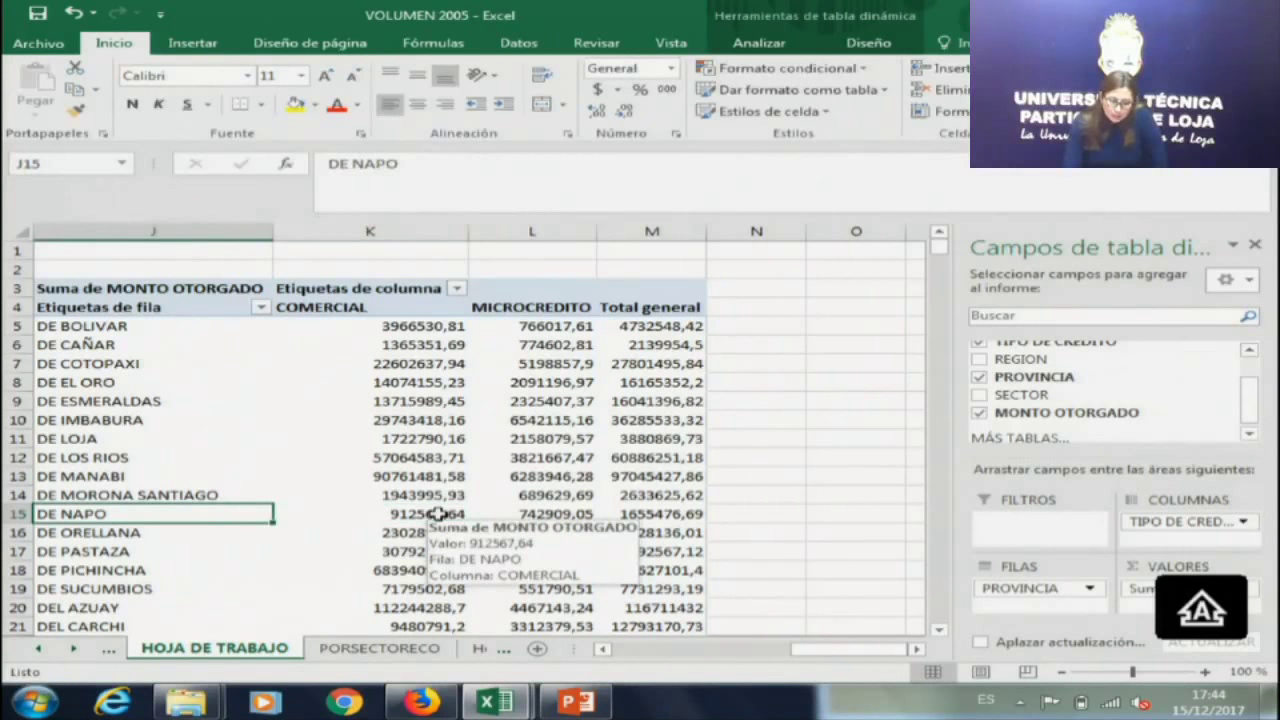
# Look over the source data from column A, and remove PROVINCIA from the pivot rows to leave only the credit-type totals.
pyautogui.press('Home')
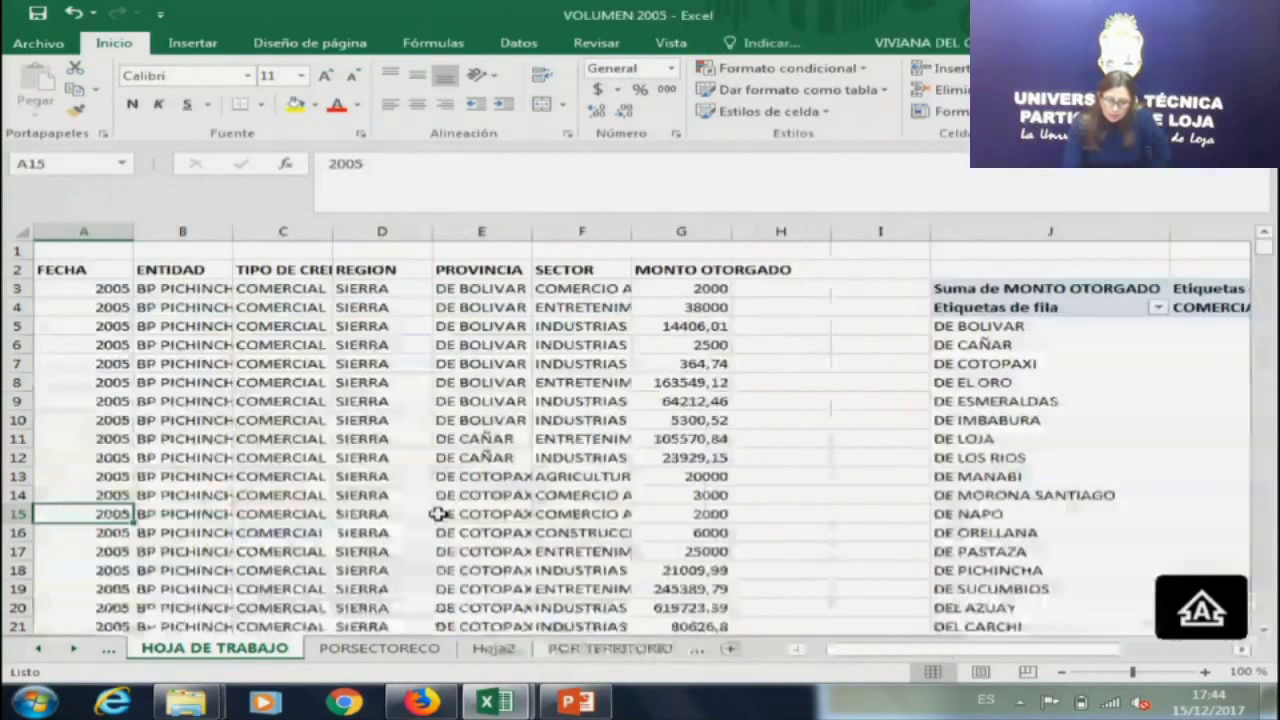
pyautogui.scroll(-10, 438, 513)
pyautogui.scroll(10, 460, 480)
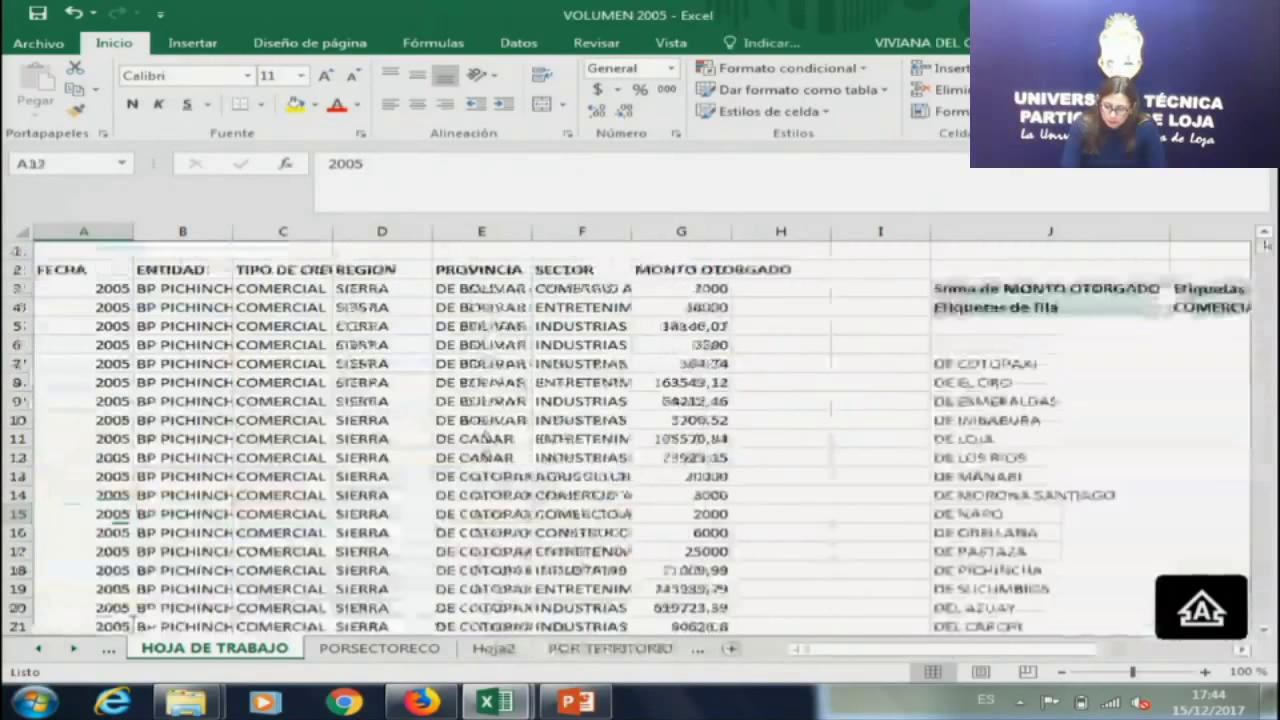
pyautogui.moveTo(955, 648); pyautogui.dragTo(990, 648)
pyautogui.click(975, 420)
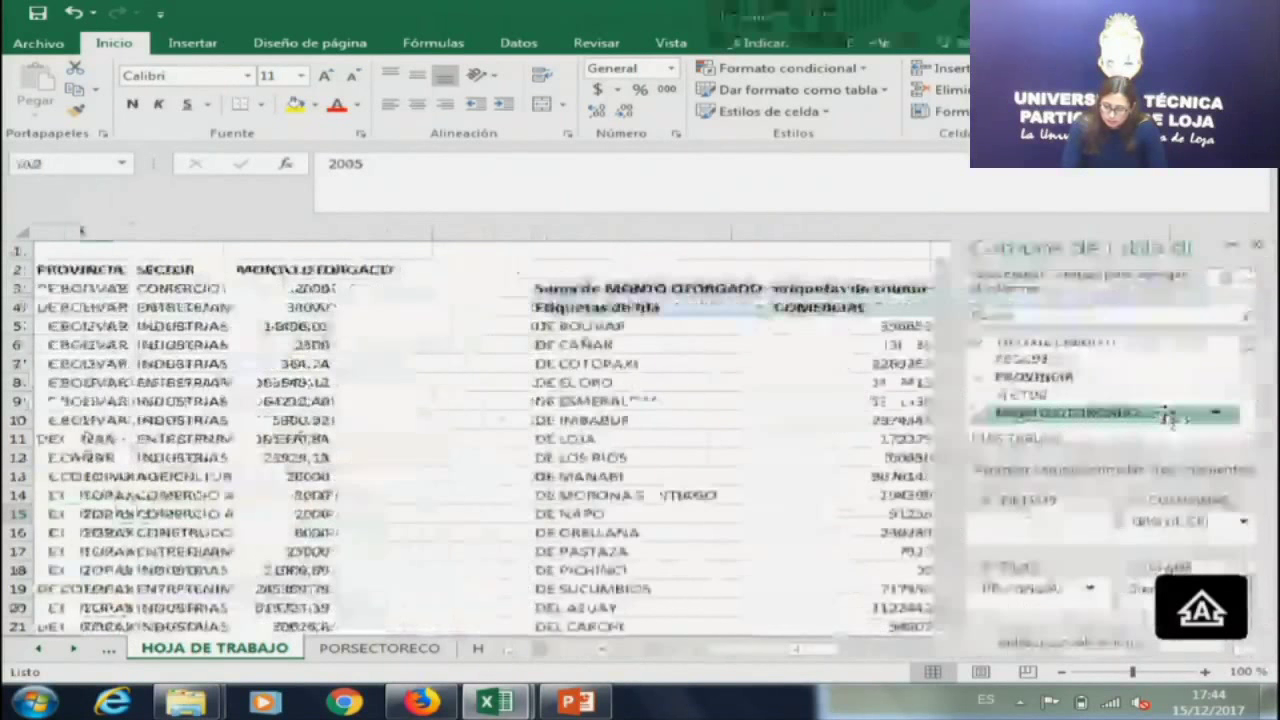
pyautogui.click(980, 377)
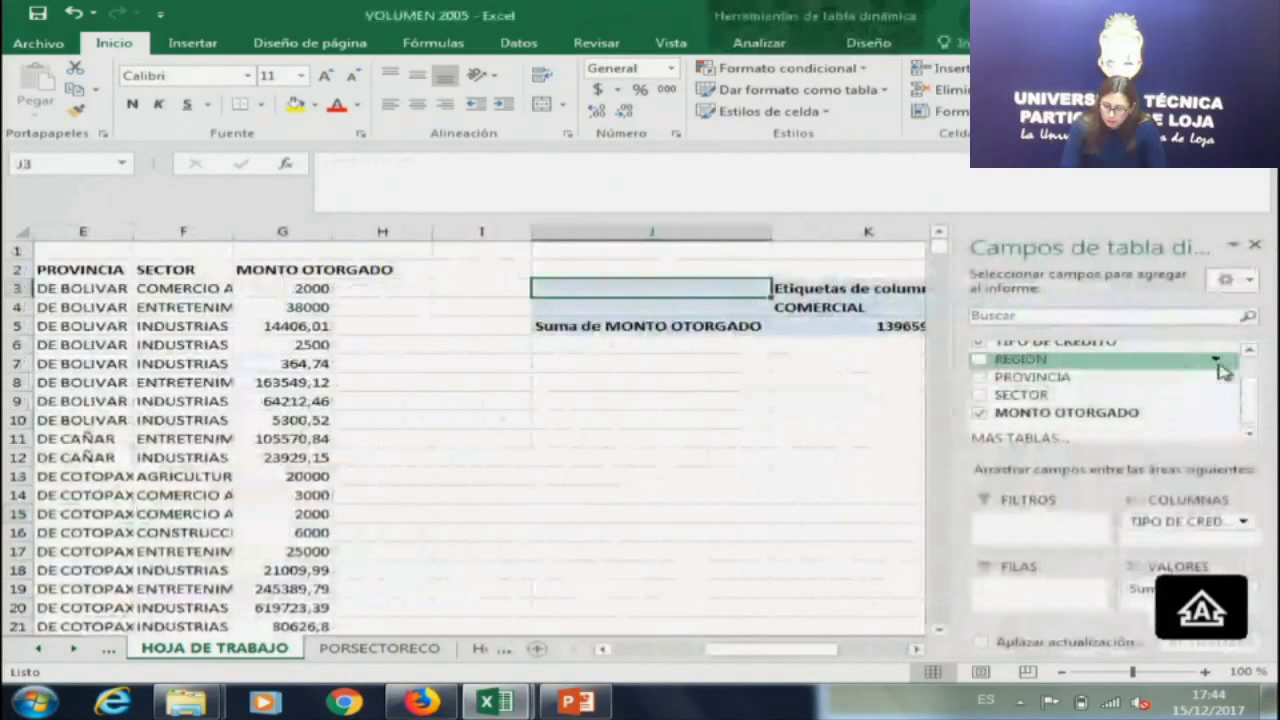
pyautogui.scroll(2, 1224, 370)
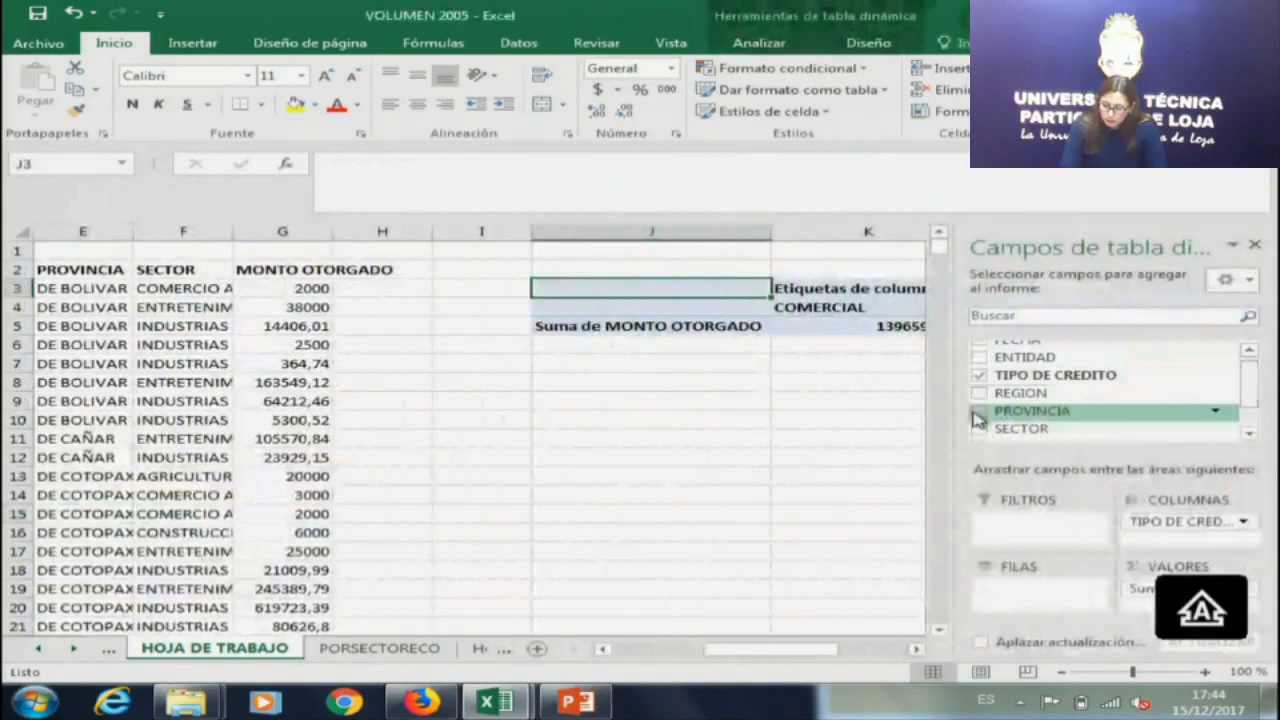
# Check the pivot's Total general cell, and enter the years 2005 and 2006 in O13 and O14.
pyautogui.click(855, 356)
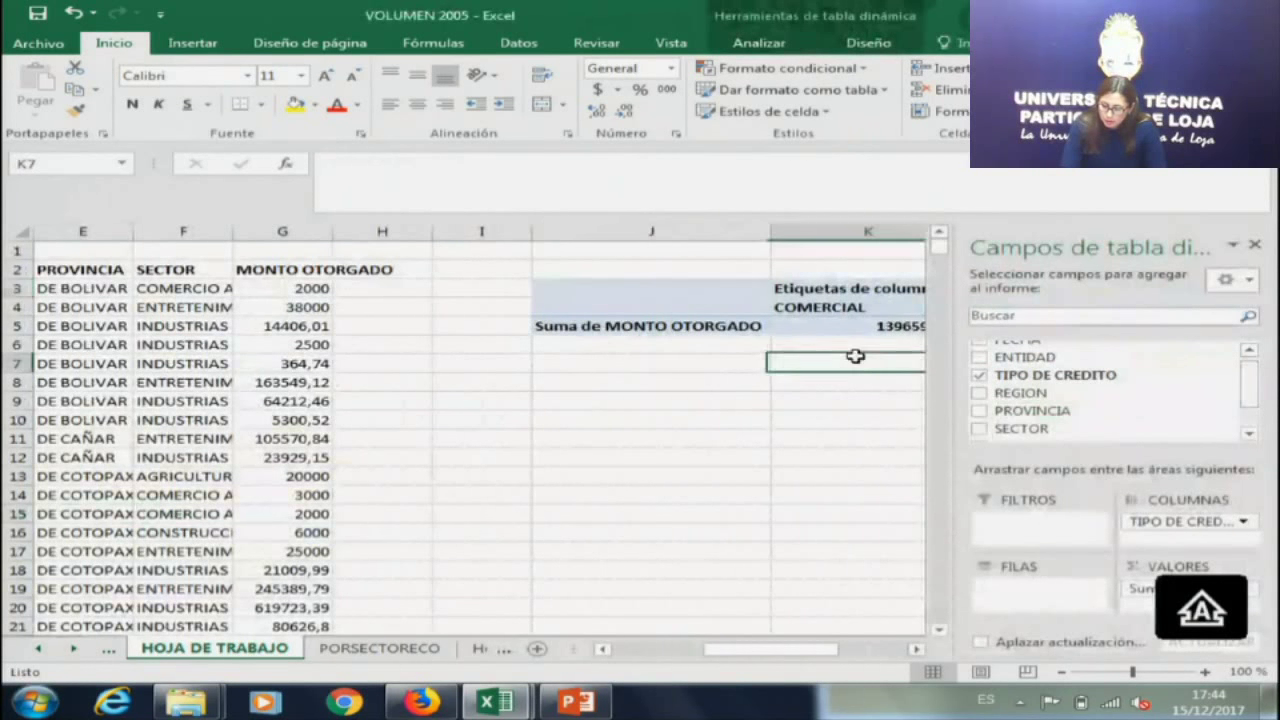
pyautogui.press('Up')
pyautogui.press('Up')
pyautogui.press('Right')
pyautogui.press('Right')
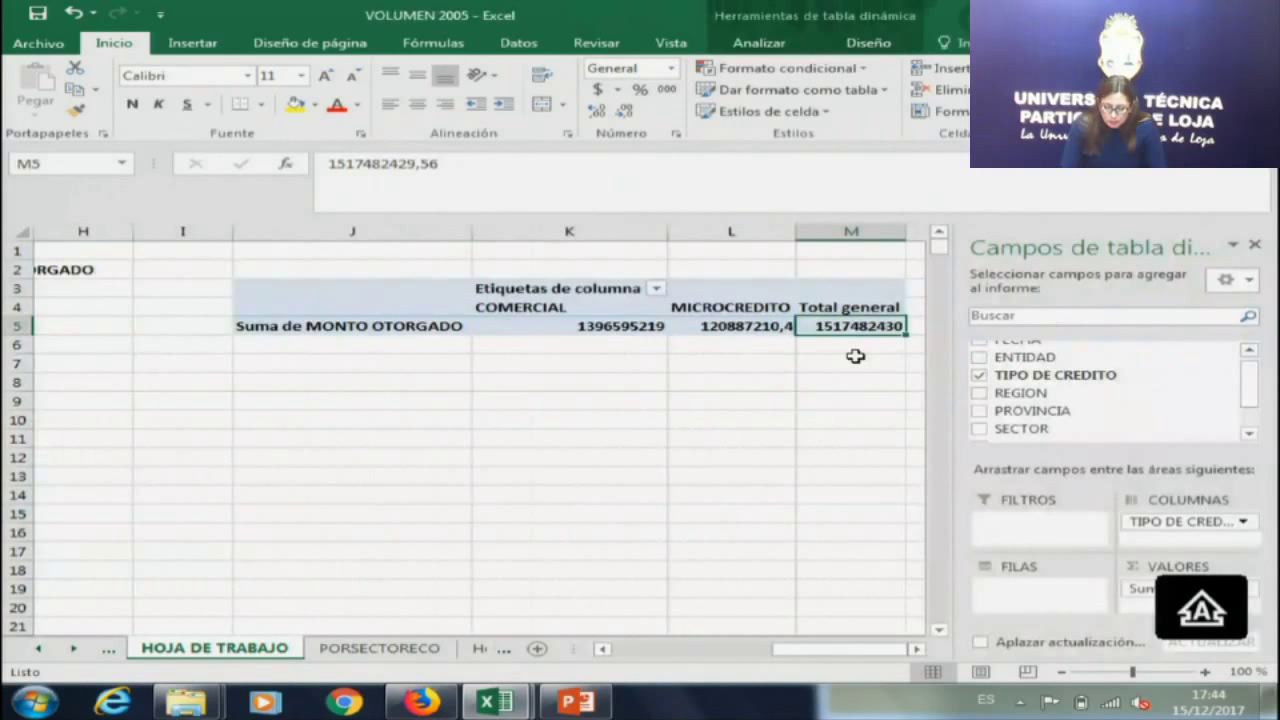
pyautogui.press('Right')
pyautogui.press('Left')
pyautogui.press('Down')
pyautogui.press('Down')
pyautogui.press('Down')
pyautogui.press('Down')
pyautogui.press('Left')
pyautogui.press('Down')
pyautogui.press('Down')
pyautogui.press('Down')
pyautogui.press('Down')
pyautogui.press('Right')
pyautogui.press('Right')
pyautogui.press('Right')
pyautogui.write('2005')
pyautogui.press('Return')
pyautogui.write('2006')
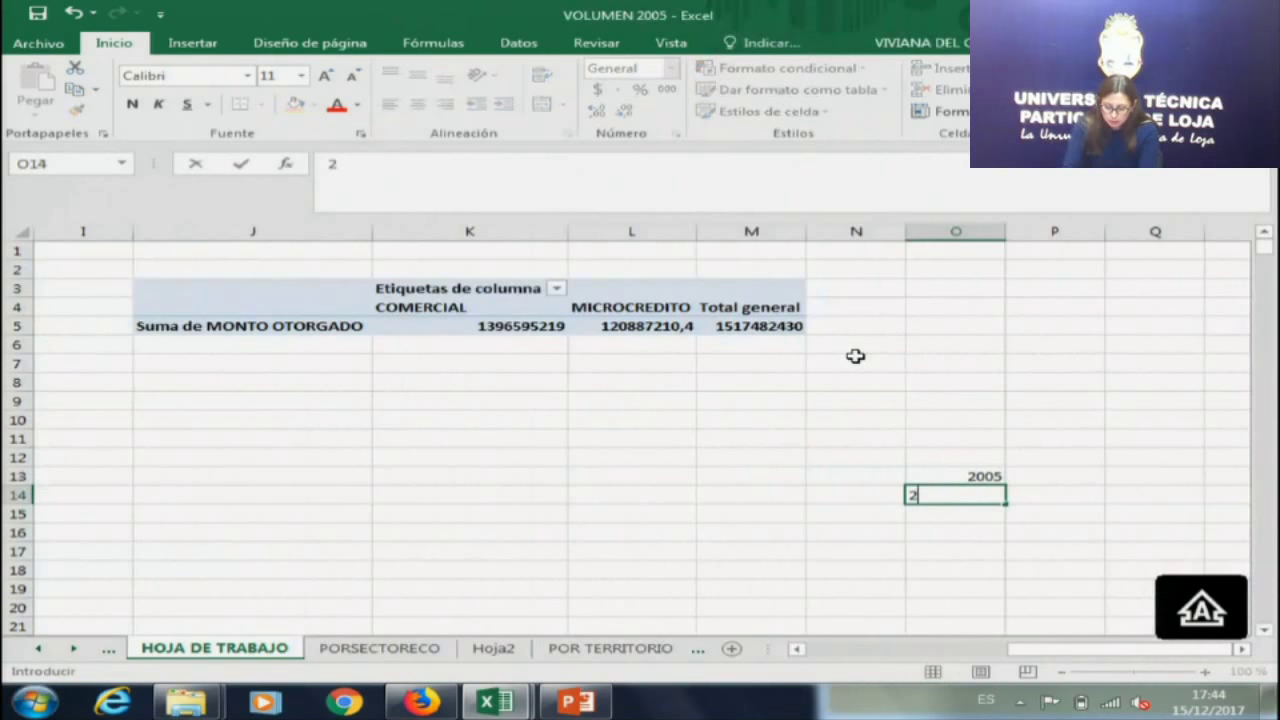
pyautogui.press('Return')
# Extend the year series from O13:O14 down to 2016 in O24.
pyautogui.press('Up')
pyautogui.press('Up')
pyautogui.hotkey('shift', 'Down')
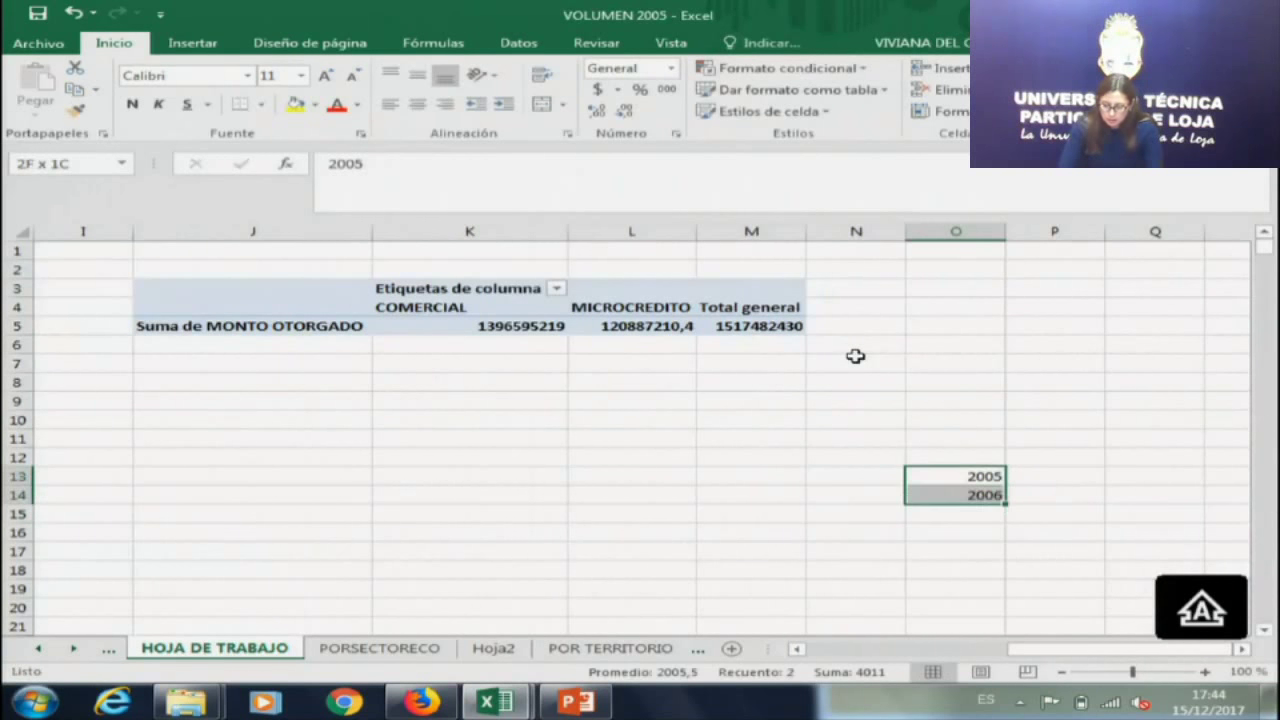
pyautogui.moveTo(1006, 505); pyautogui.dragTo(1000, 605)
# Link P13 to the pivot's Total general in M5, and format it with thousands separators and no decimals.
pyautogui.click(1051, 398)
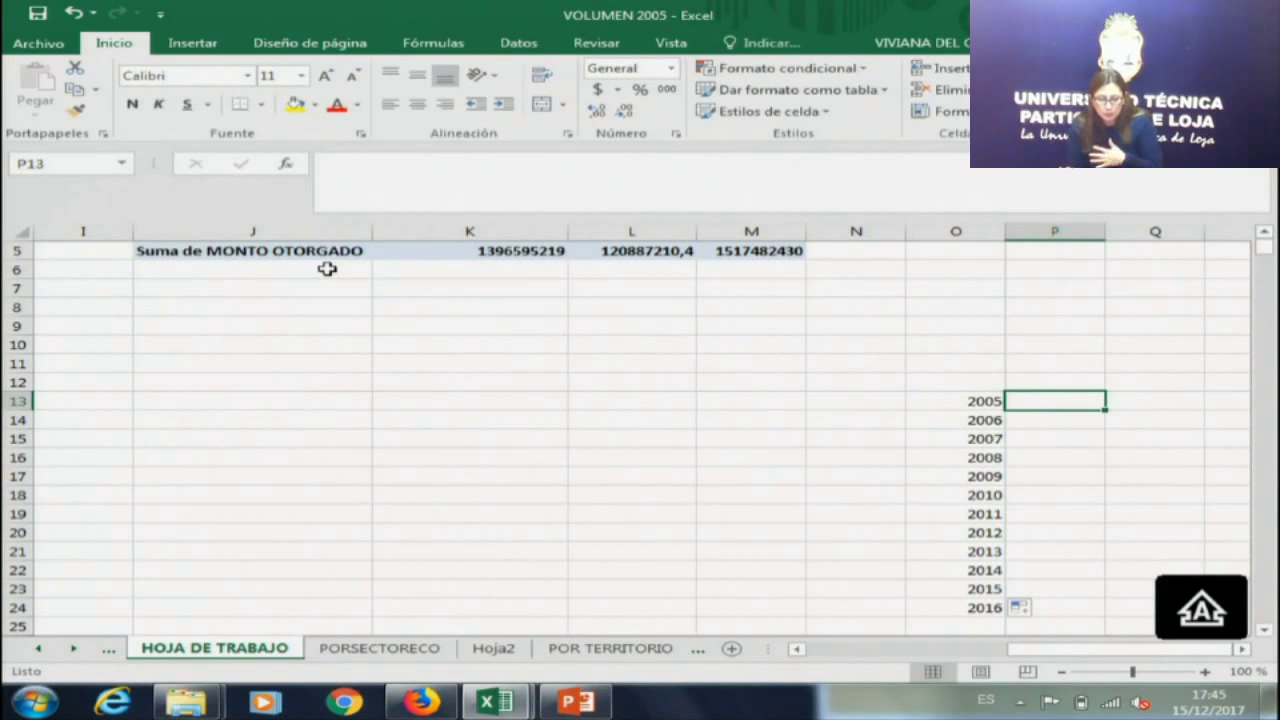
pyautogui.write('=')
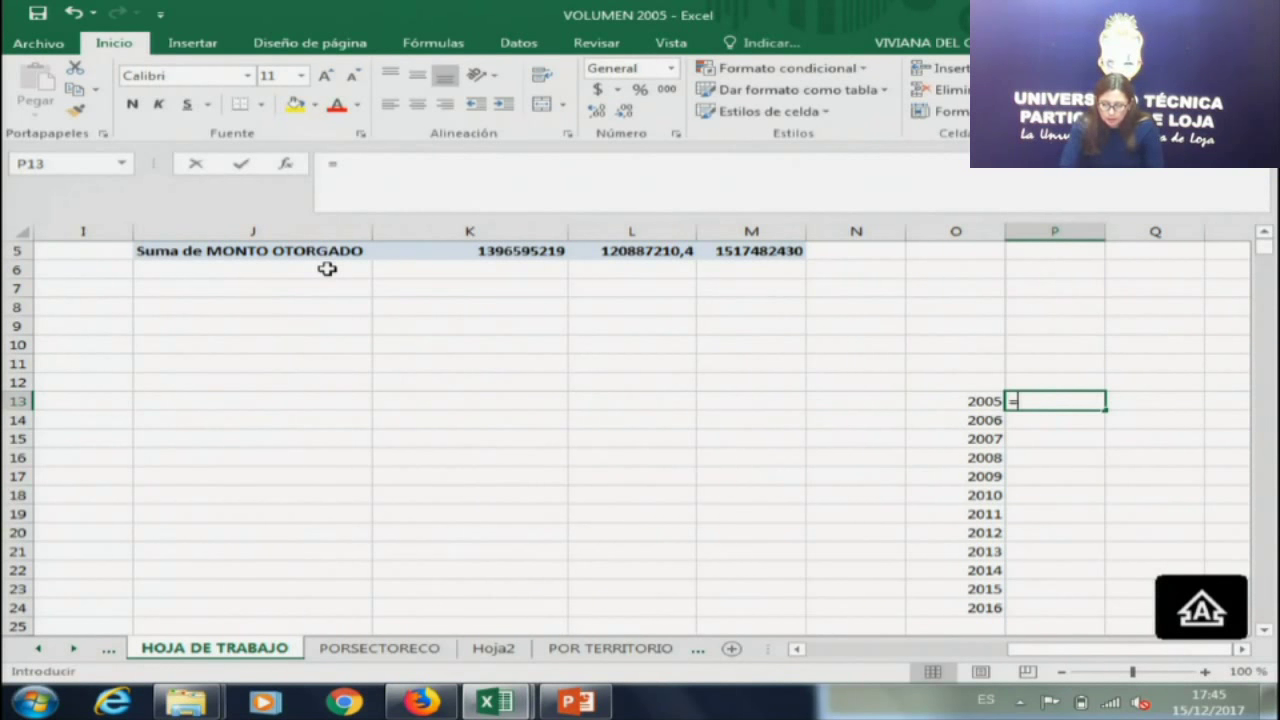
pyautogui.click(728, 254)
pyautogui.press('Return')
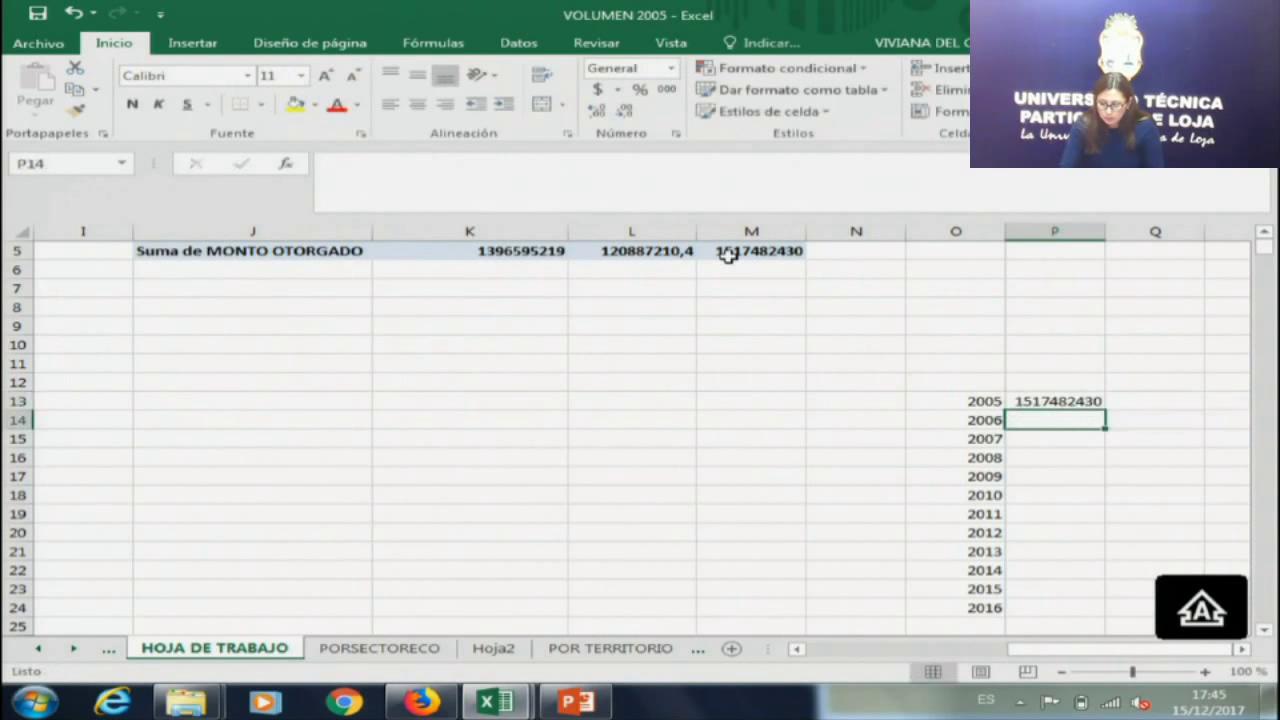
pyautogui.press('Up')
pyautogui.click(672, 89)
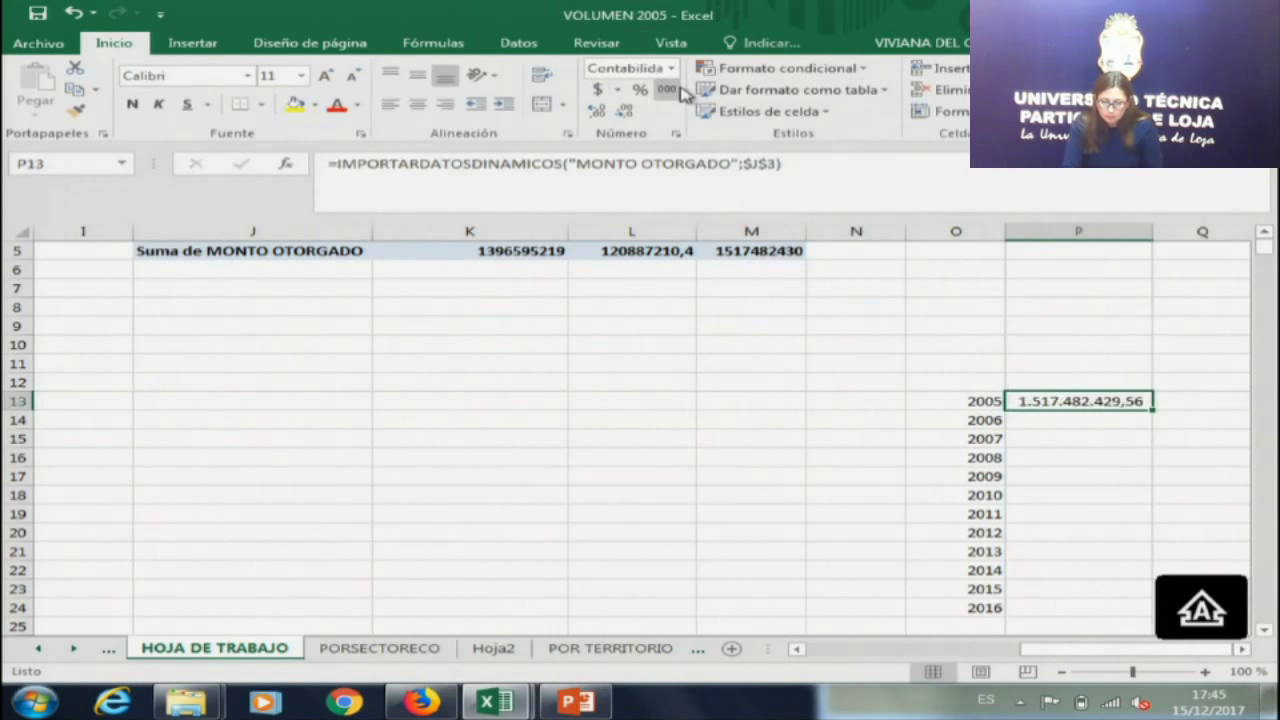
pyautogui.click(625, 110)
pyautogui.click(625, 110)
# Highlight the range O13:P24, and enter the formula =P13*1,10 for 2006 in P14.
pyautogui.moveTo(1051, 418); pyautogui.dragTo(1070, 608)
pyautogui.moveTo(984, 400); pyautogui.dragTo(990, 458)
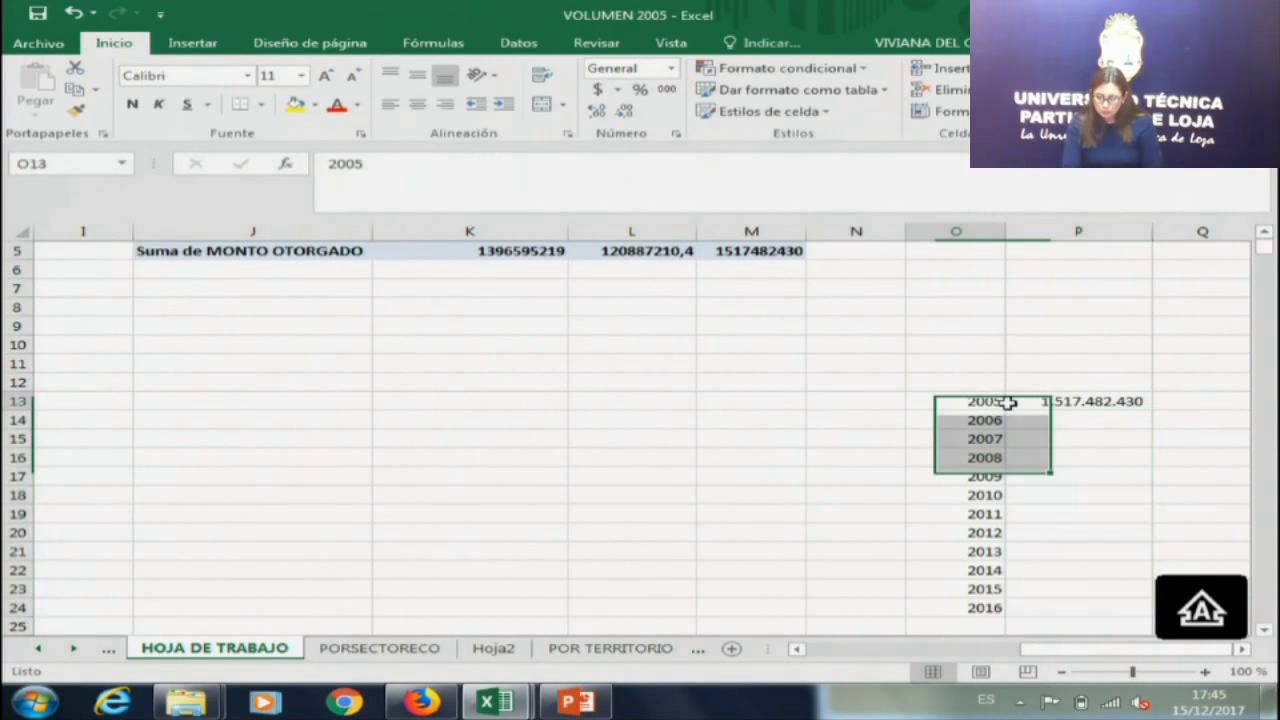
pyautogui.moveTo(1008, 401); pyautogui.dragTo(1070, 608)
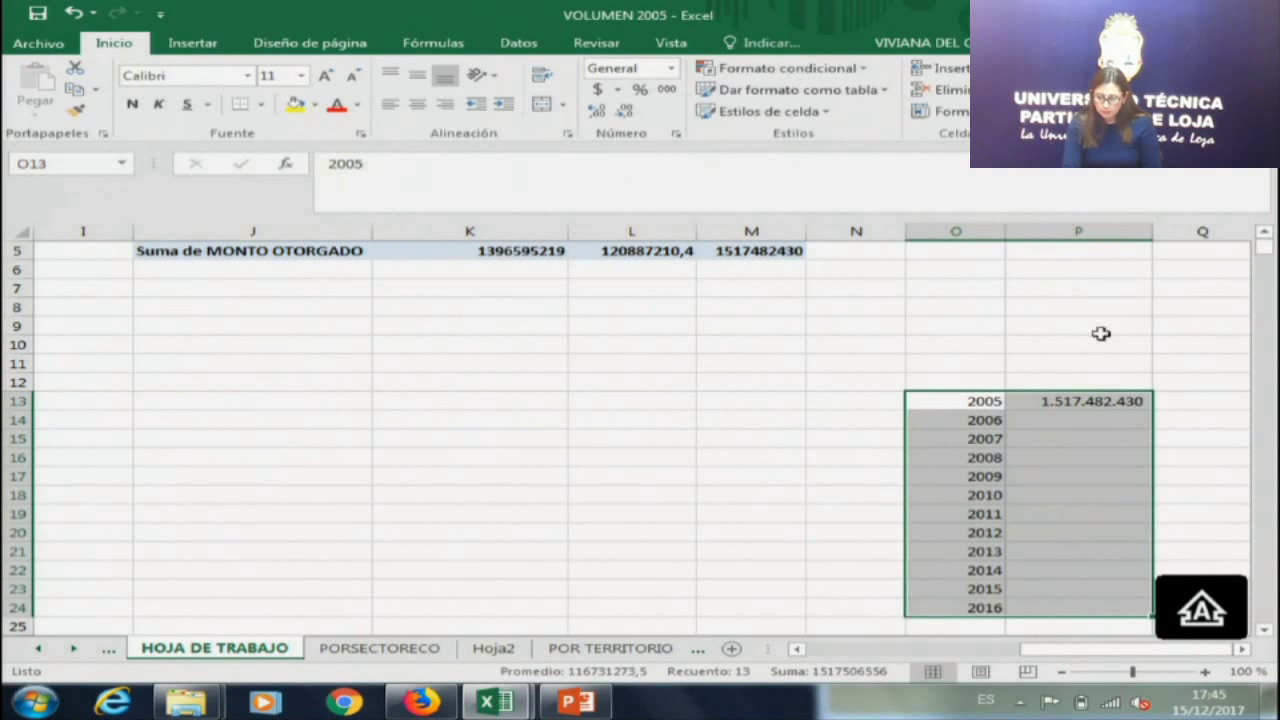
pyautogui.click(1071, 419)
pyautogui.write('=')
pyautogui.press('Up')
pyautogui.write('*1,10')
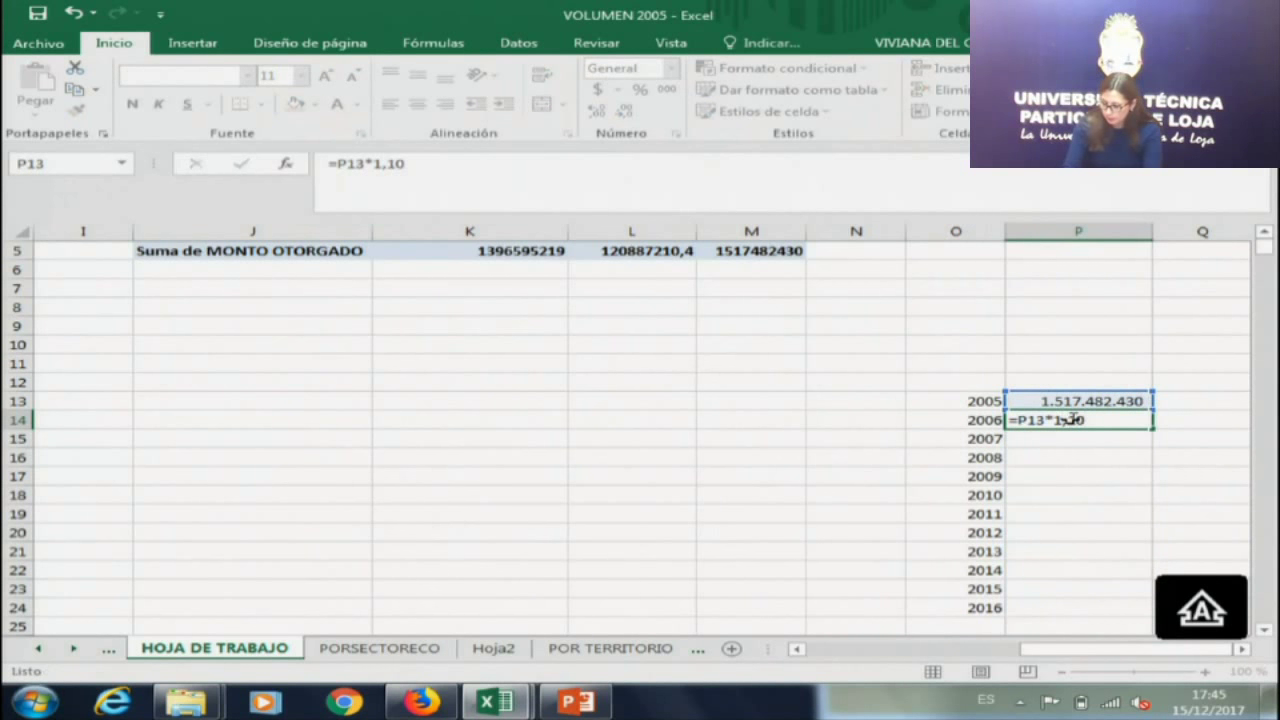
pyautogui.press('Return')
# Fill the growth formula in P14 down through the 2016 row, P24.
pyautogui.click(1072, 403)
pyautogui.click(1120, 420)
pyautogui.moveTo(1152, 429); pyautogui.dragTo(1088, 507)
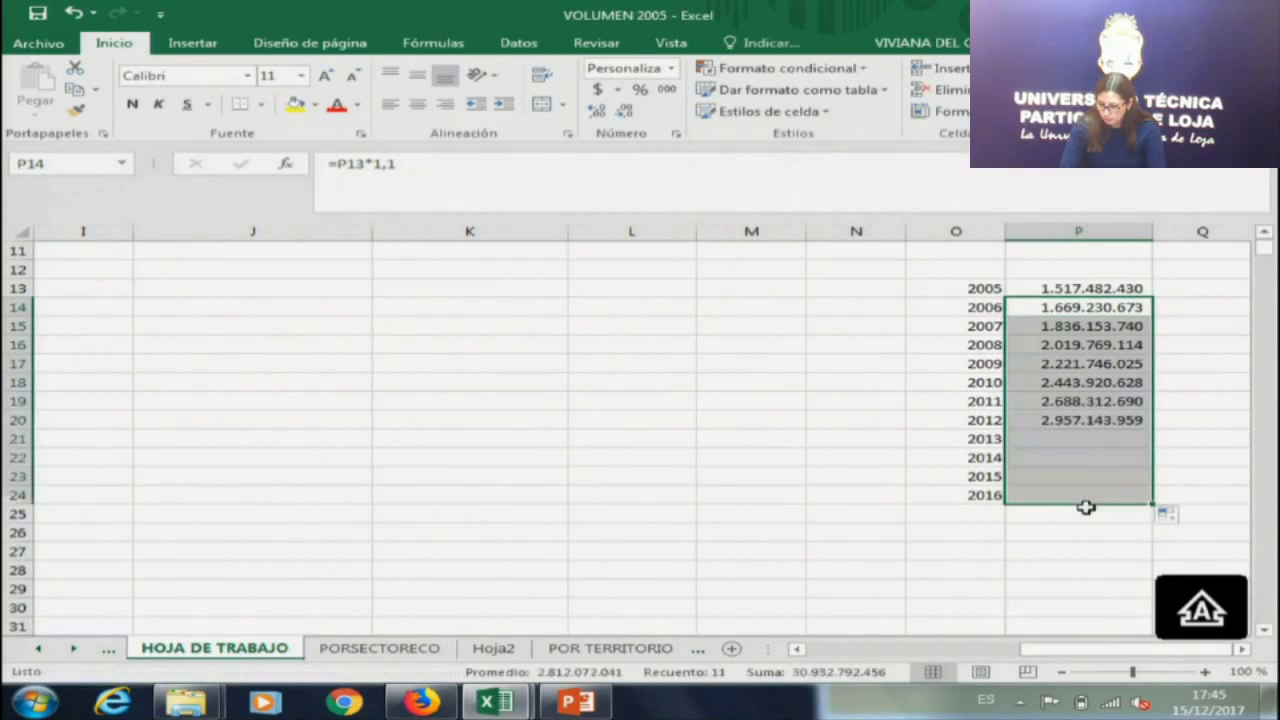
# Add the headers AÑOS in O12 and CREDITO PRODUCTIVO in P12 above the year and credit columns.
pyautogui.moveTo(982, 288); pyautogui.dragTo(975, 494)
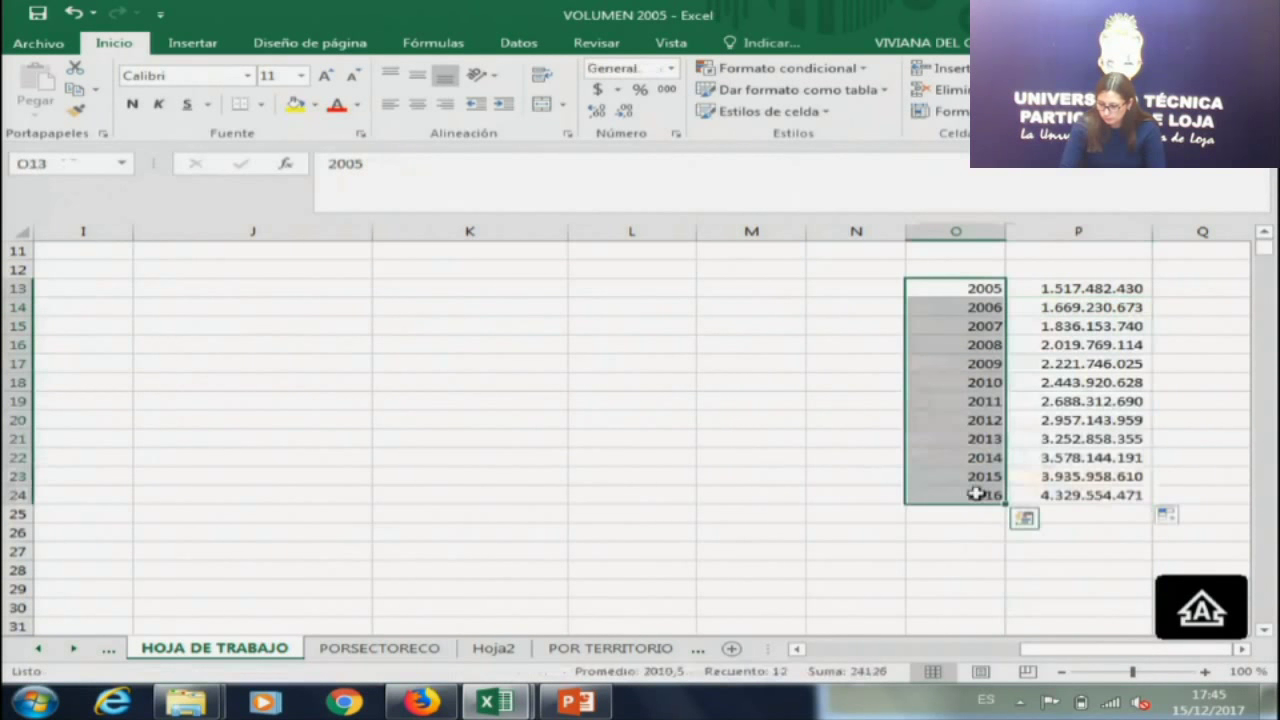
pyautogui.click(1122, 400)
pyautogui.press('Right')
pyautogui.press('Right')
pyautogui.click(640, 270)
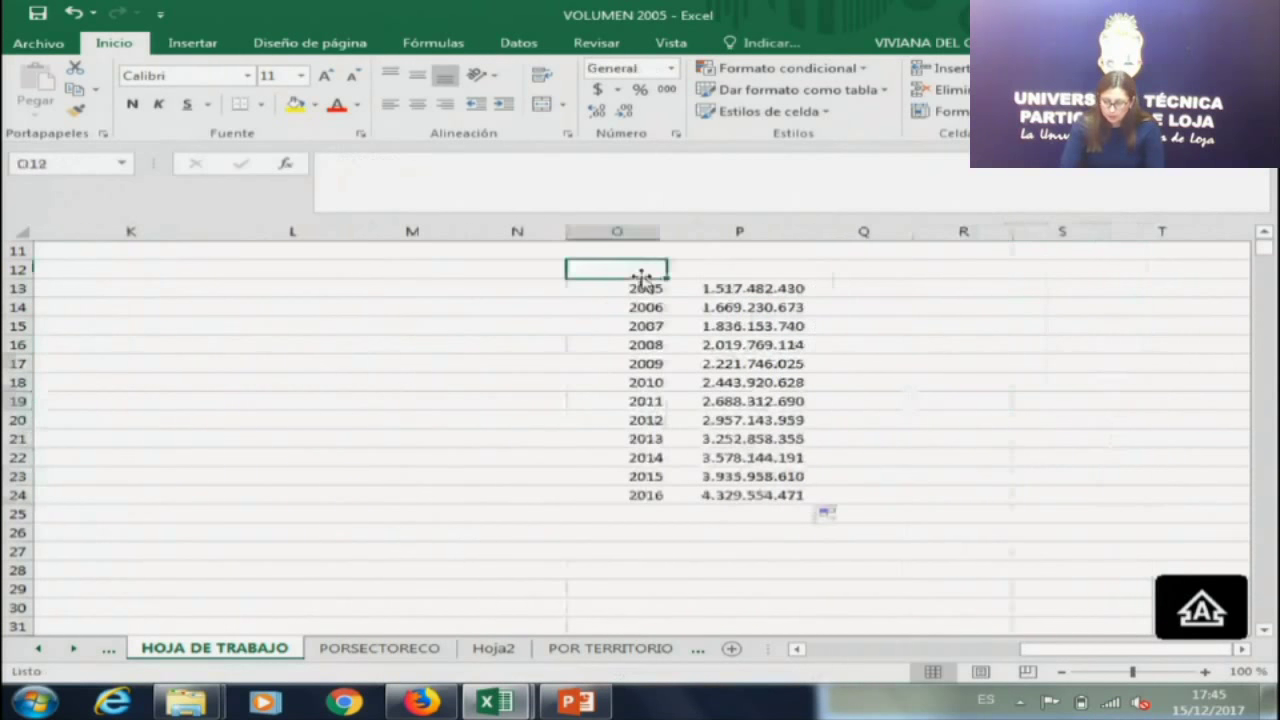
pyautogui.write('AÑOS')
pyautogui.press('Tab')
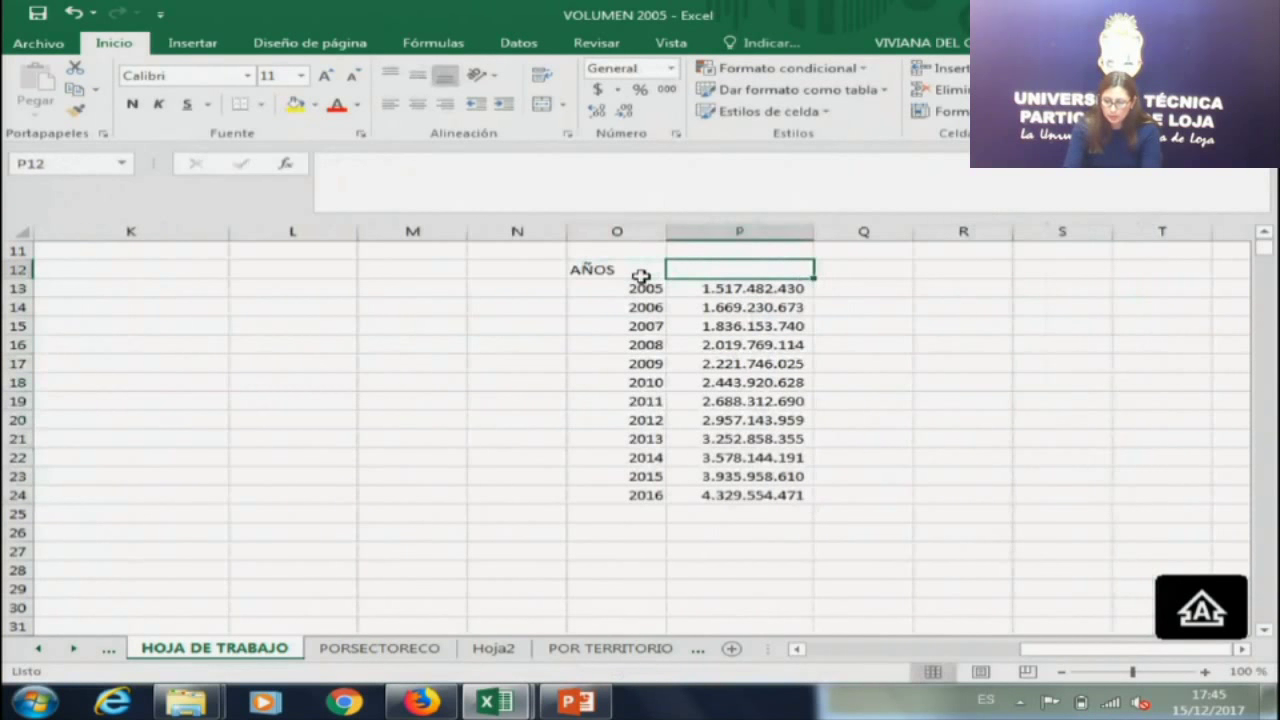
pyautogui.write('CREDITO PRODU')
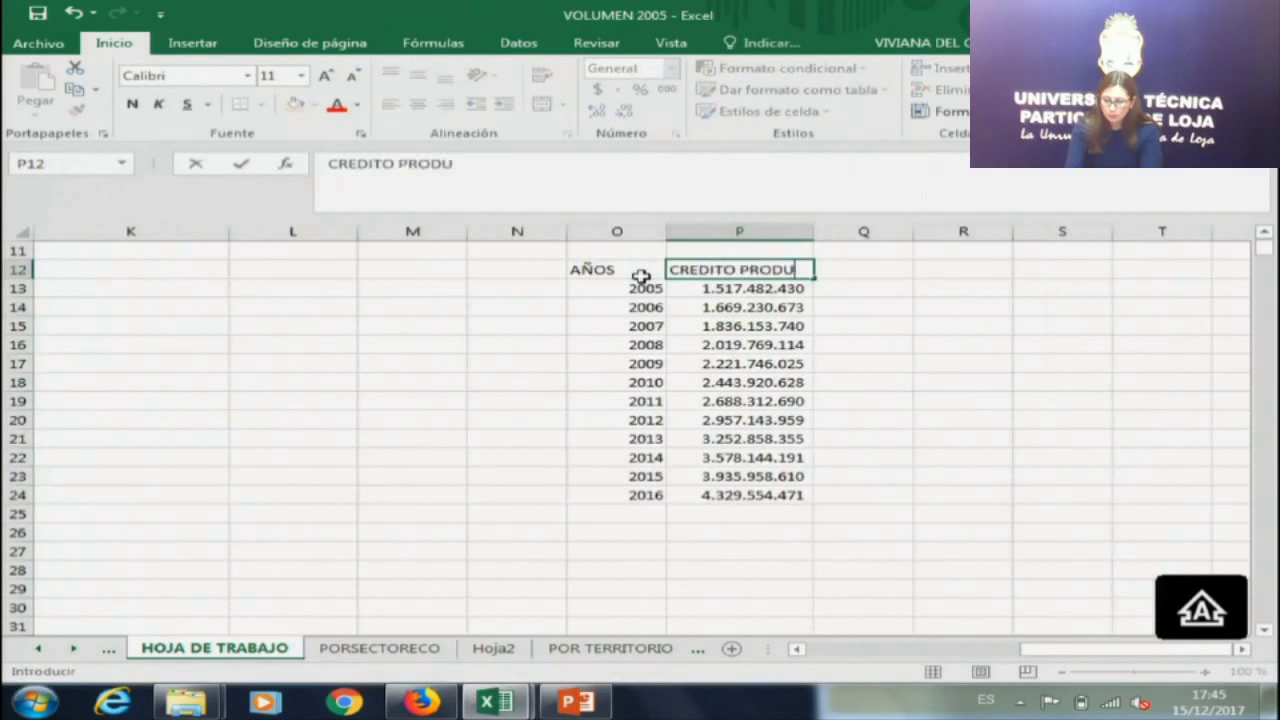
pyautogui.write('CTIVO')
pyautogui.press('Return')
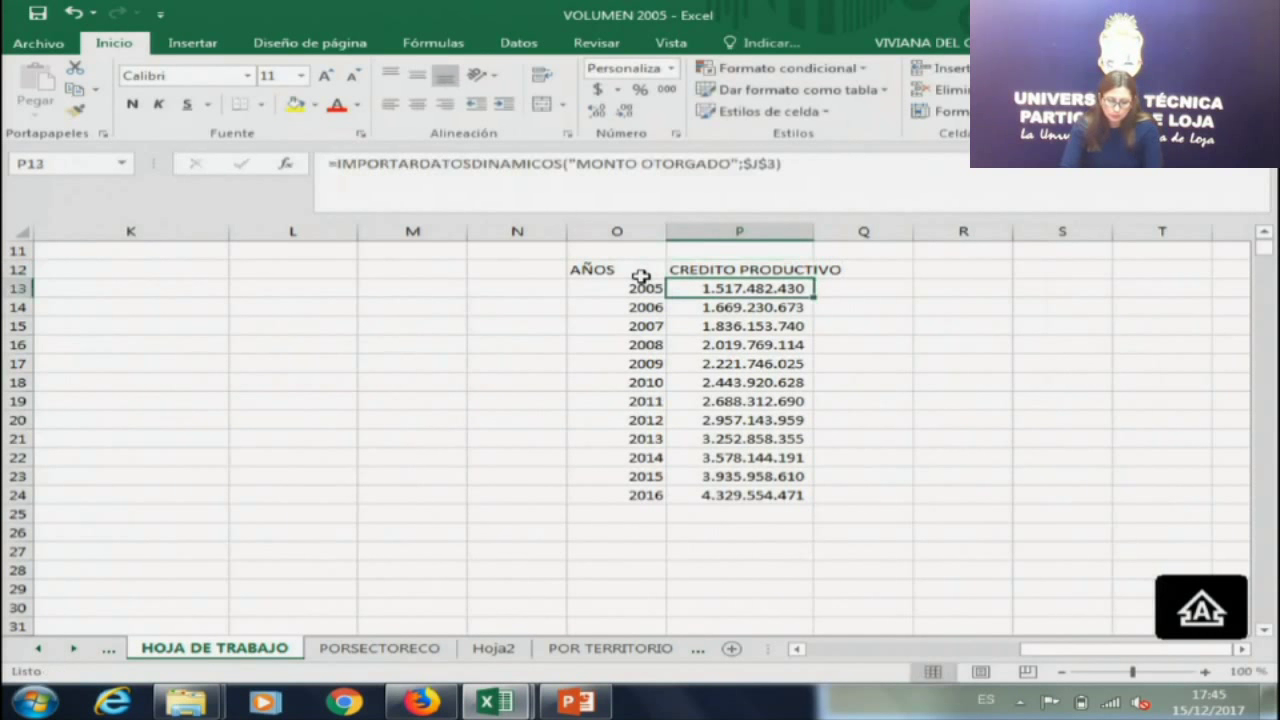
# Insert a stacked line chart from the range O13:P24, and apply the third chart style with data labels and vertical drop lines.
pyautogui.click(641, 273)
pyautogui.moveTo(634, 287); pyautogui.dragTo(790, 496)
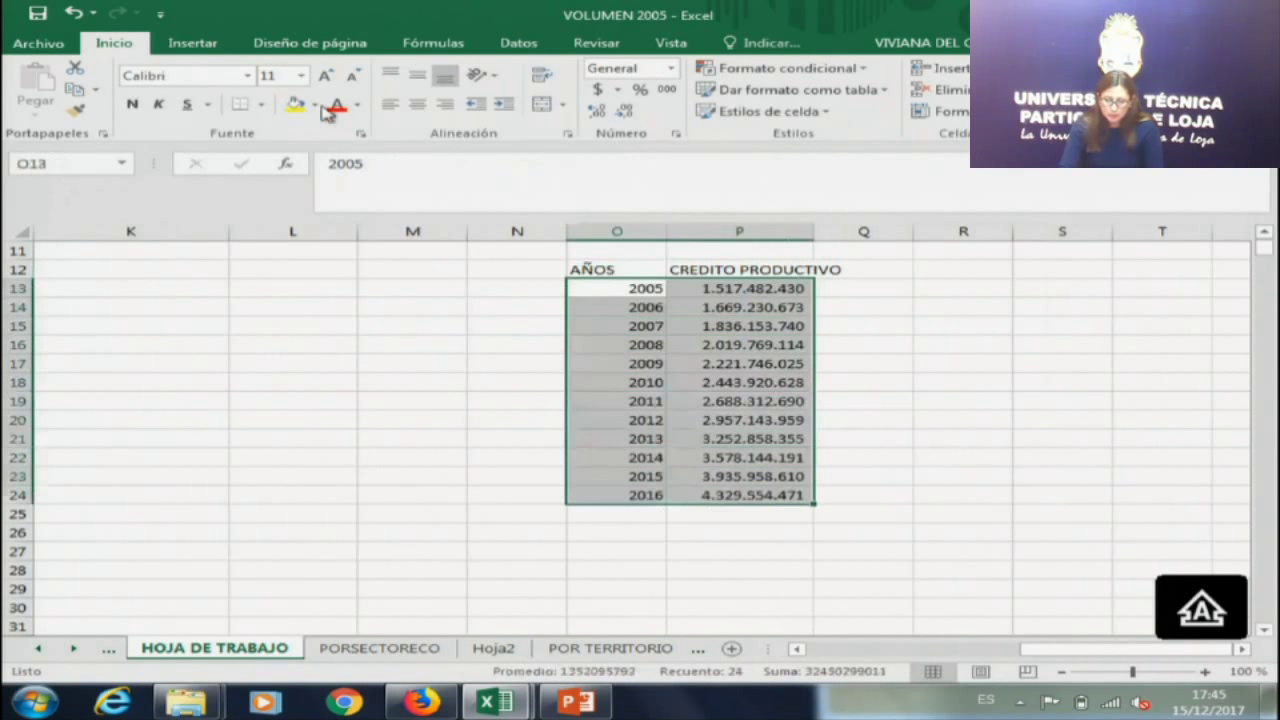
pyautogui.click(193, 42)
pyautogui.click(580, 90)
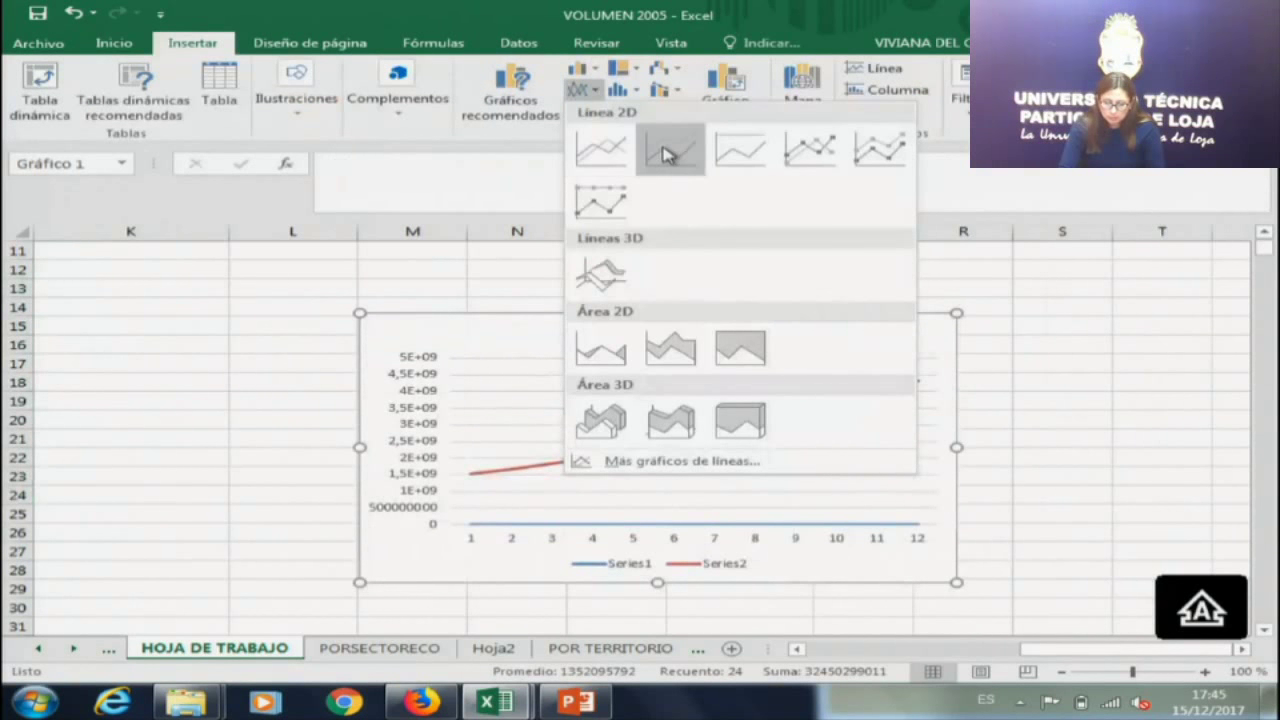
pyautogui.click(668, 152)
pyautogui.click(474, 94)
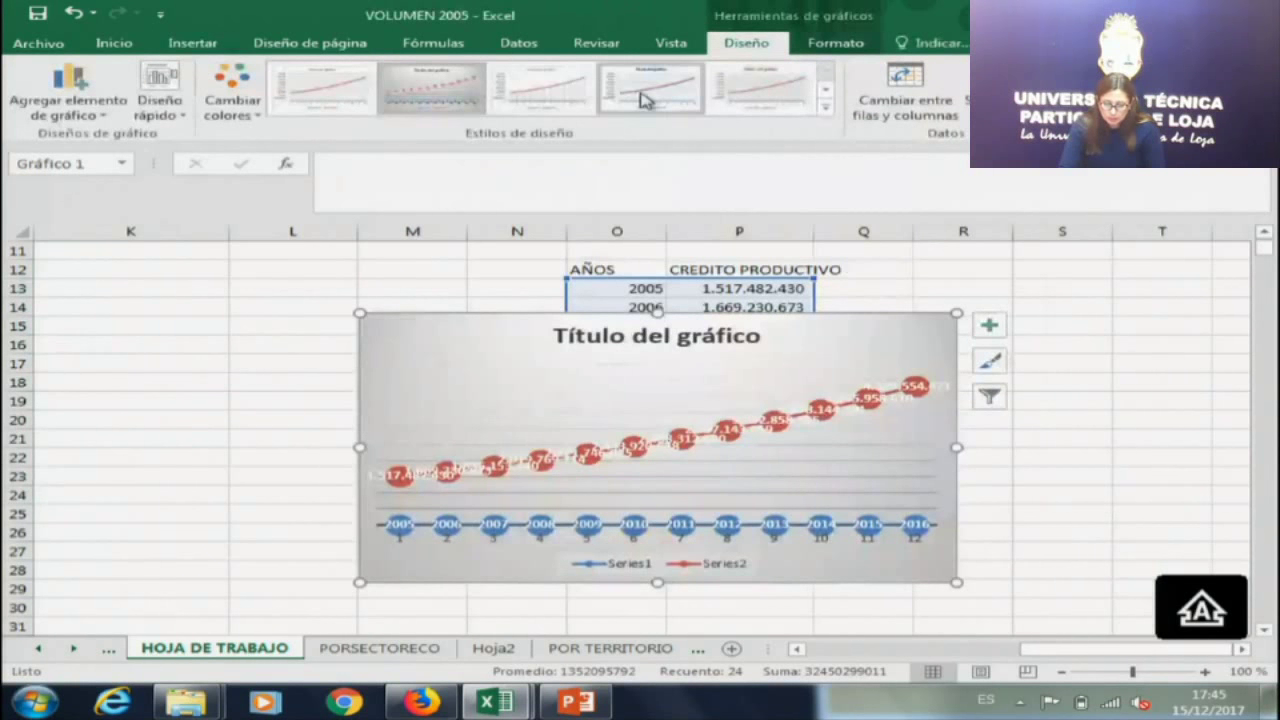
pyautogui.click(580, 98)
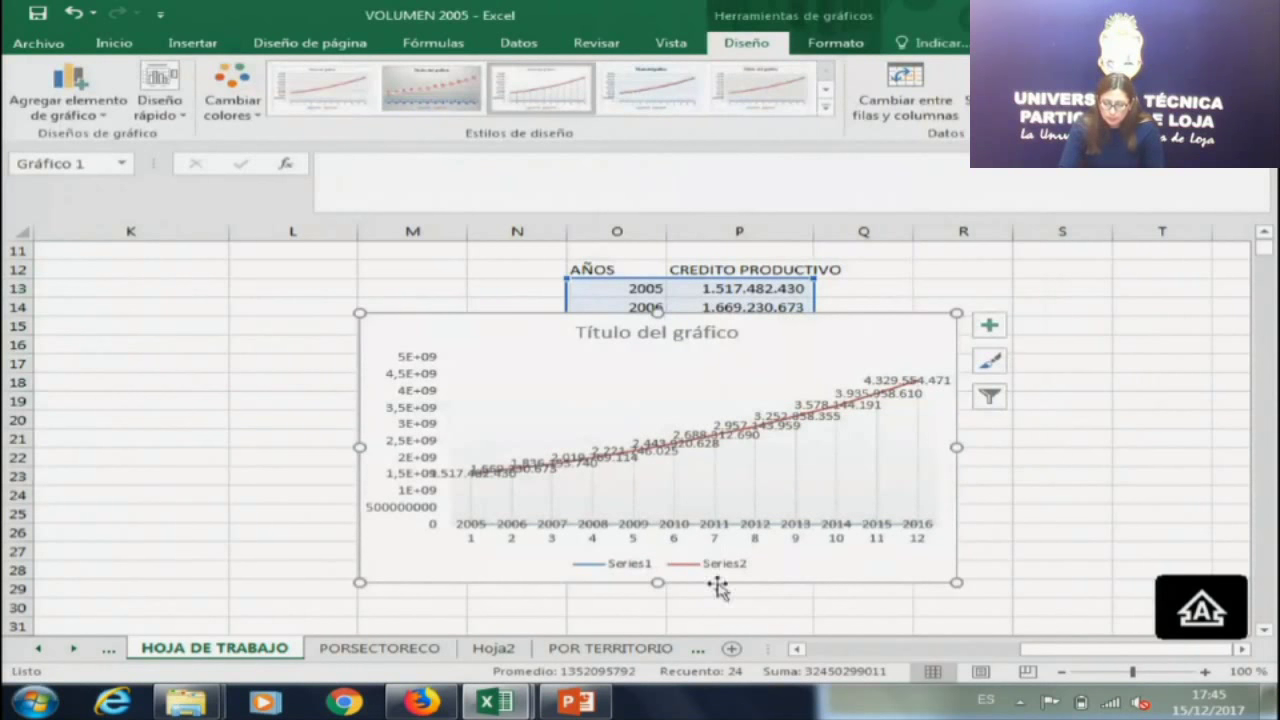
pyautogui.click(988, 396)
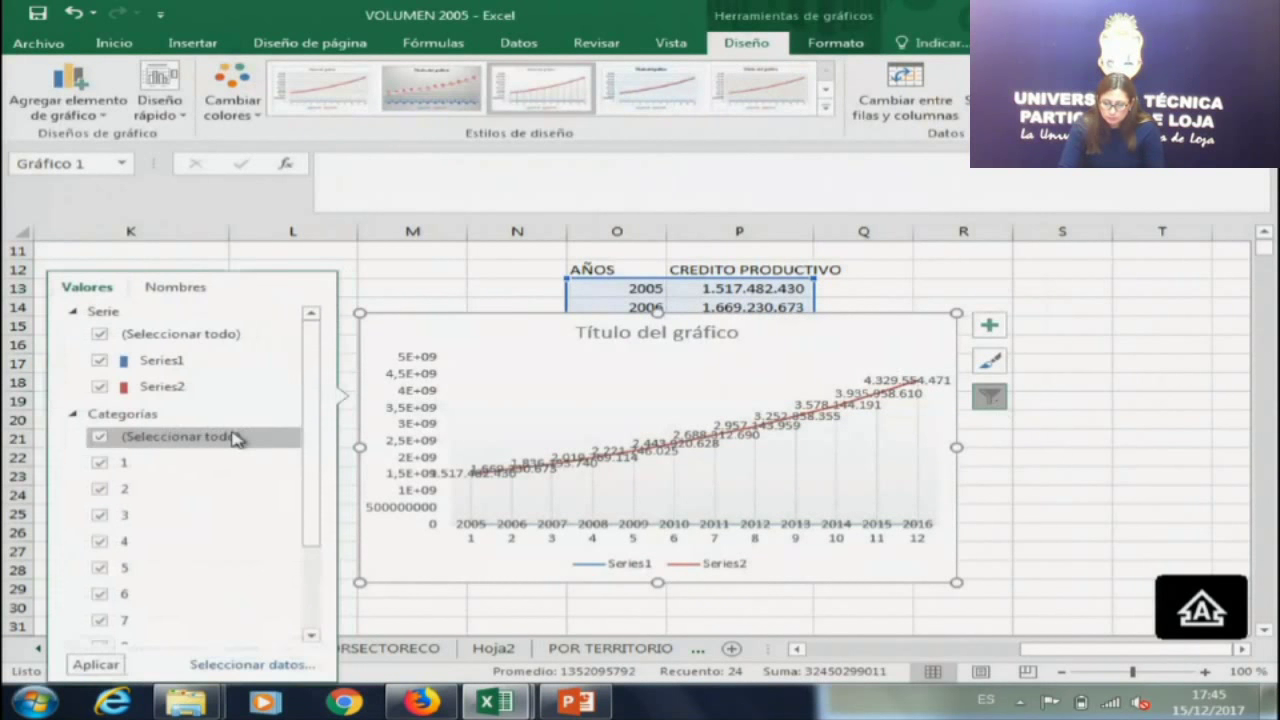
pyautogui.click(232, 666)
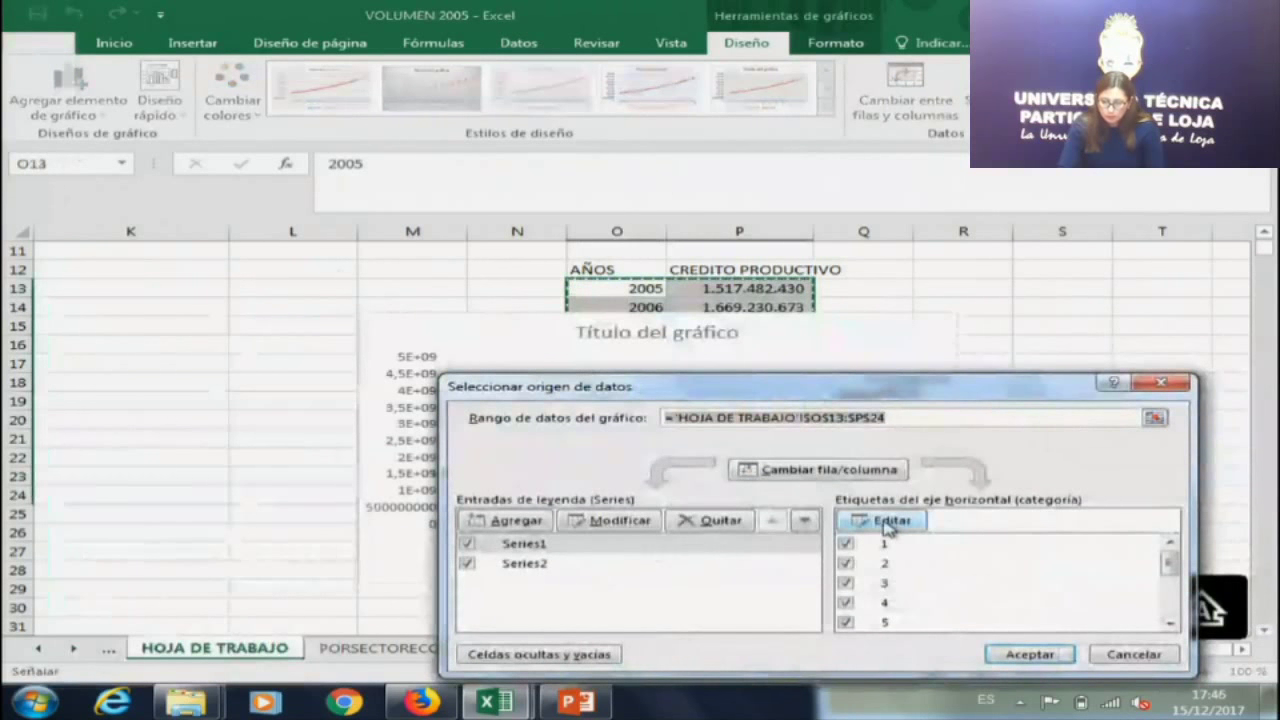
pyautogui.click(889, 523)
pyautogui.moveTo(628, 285); pyautogui.dragTo(630, 530)
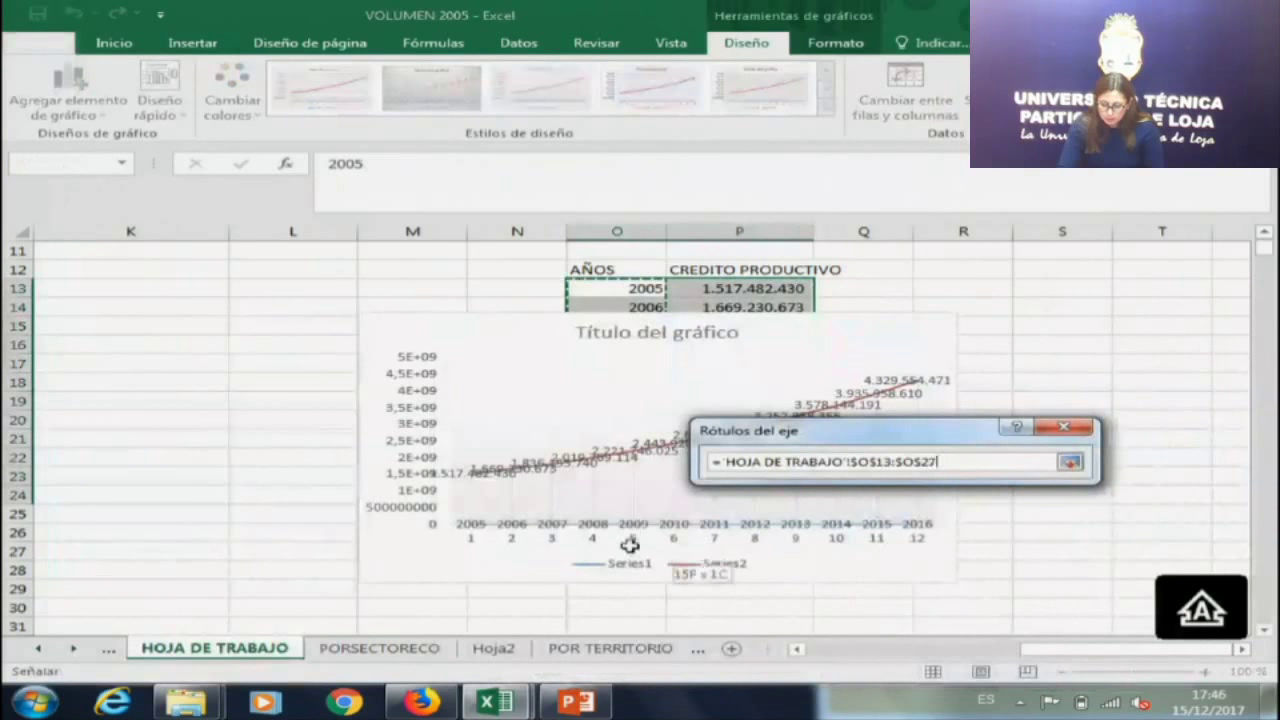
pyautogui.click(935, 502)
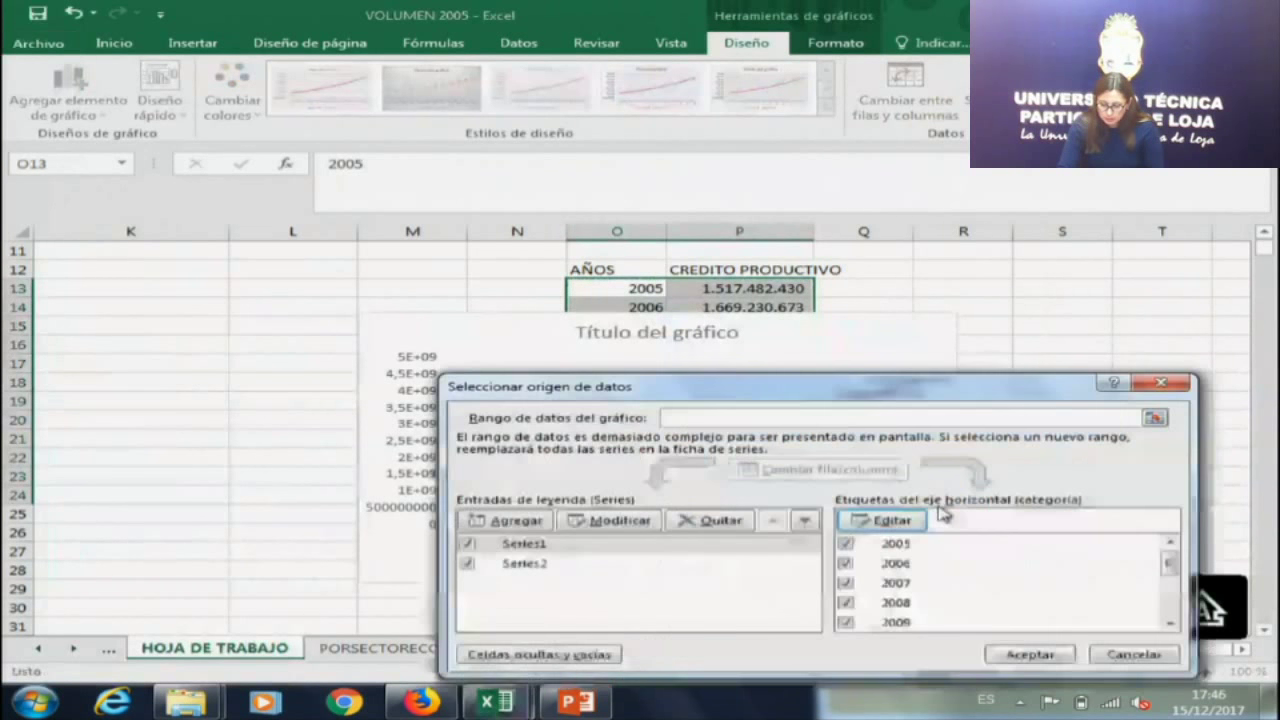
pyautogui.moveTo(940, 386); pyautogui.dragTo(987, 222)
pyautogui.click(1218, 458)
pyautogui.click(1218, 458)
pyautogui.scroll(3, 1100, 420)
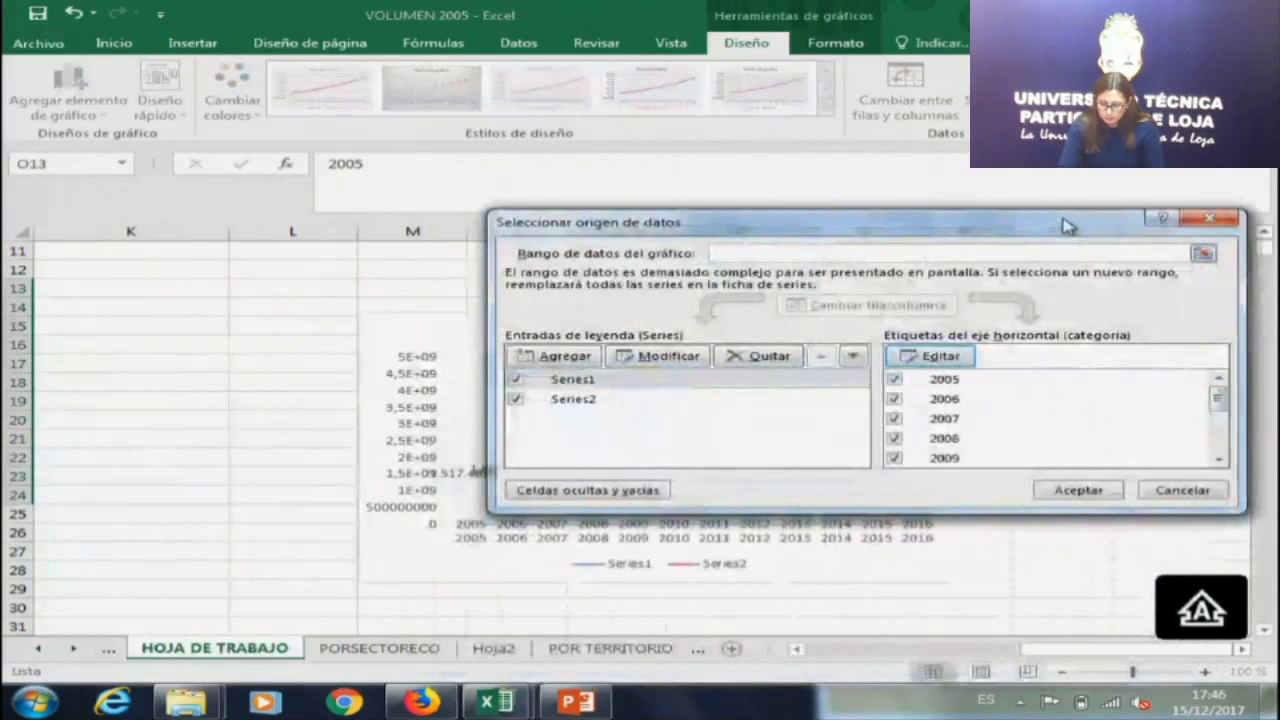
pyautogui.moveTo(1066, 224); pyautogui.dragTo(1012, 521)
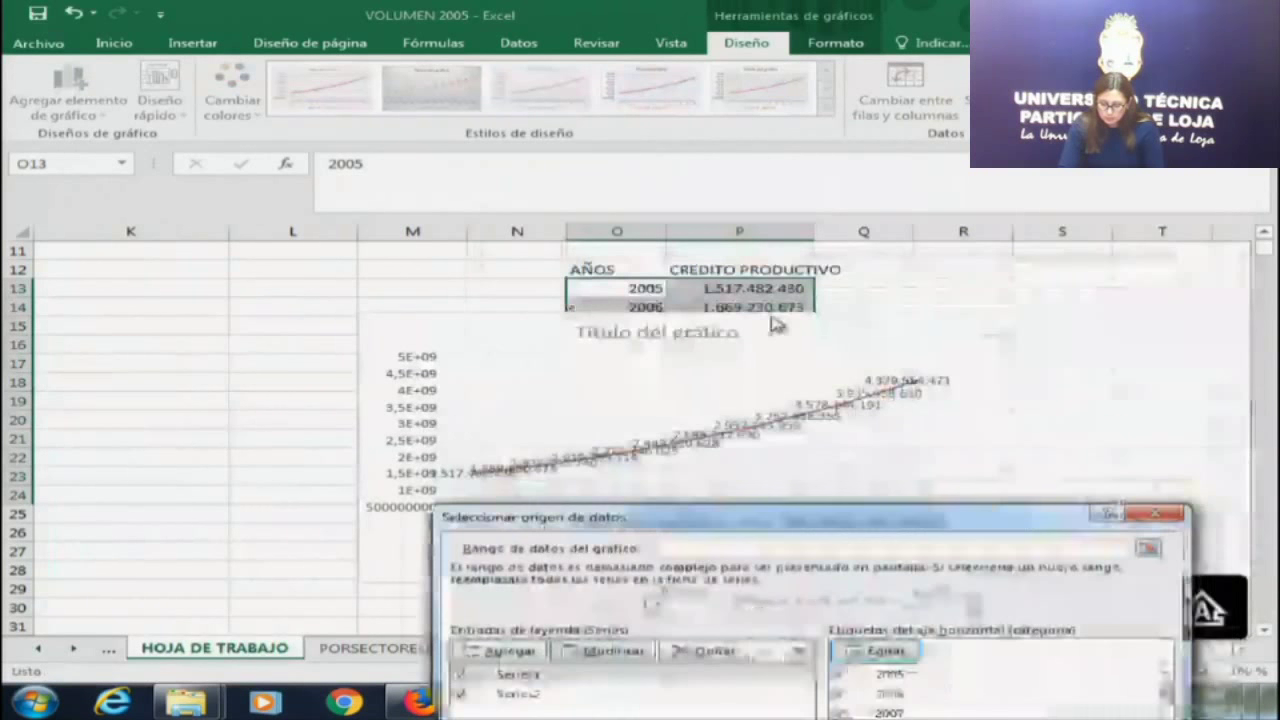
pyautogui.moveTo(810, 517); pyautogui.dragTo(991, 246)
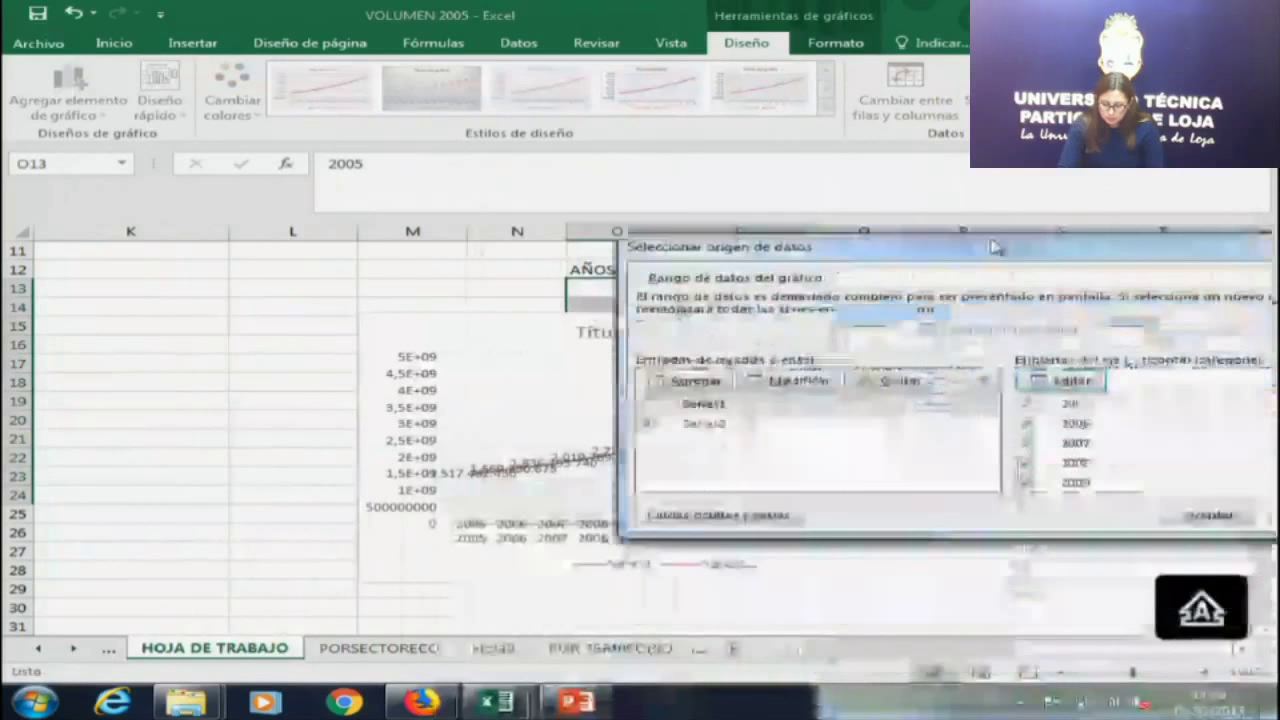
pyautogui.click(646, 416)
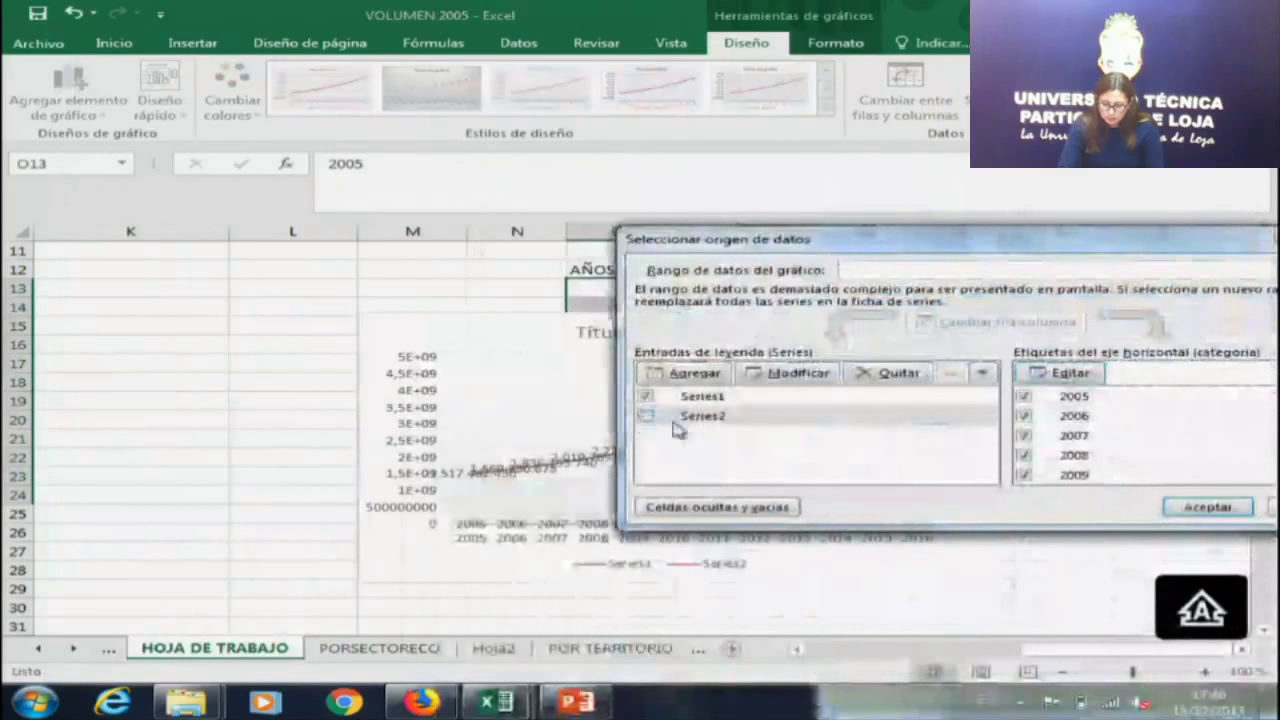
pyautogui.click(891, 373)
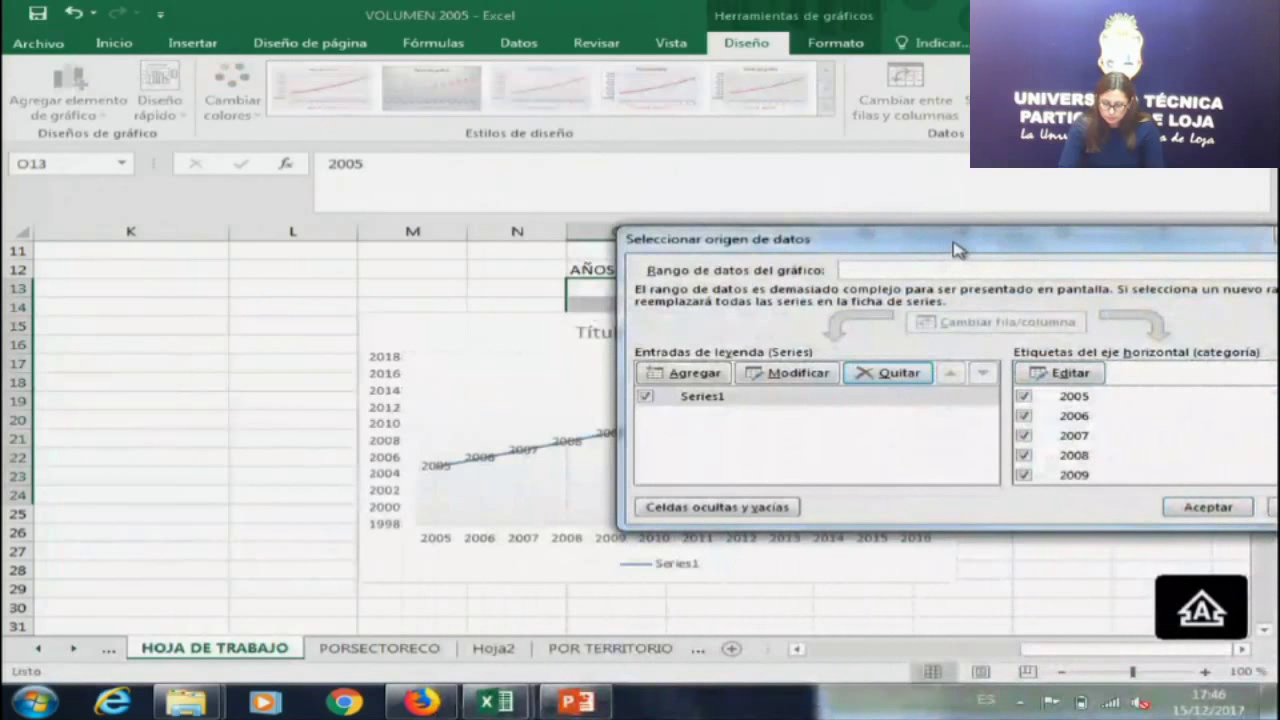
pyautogui.moveTo(957, 242); pyautogui.dragTo(694, 526)
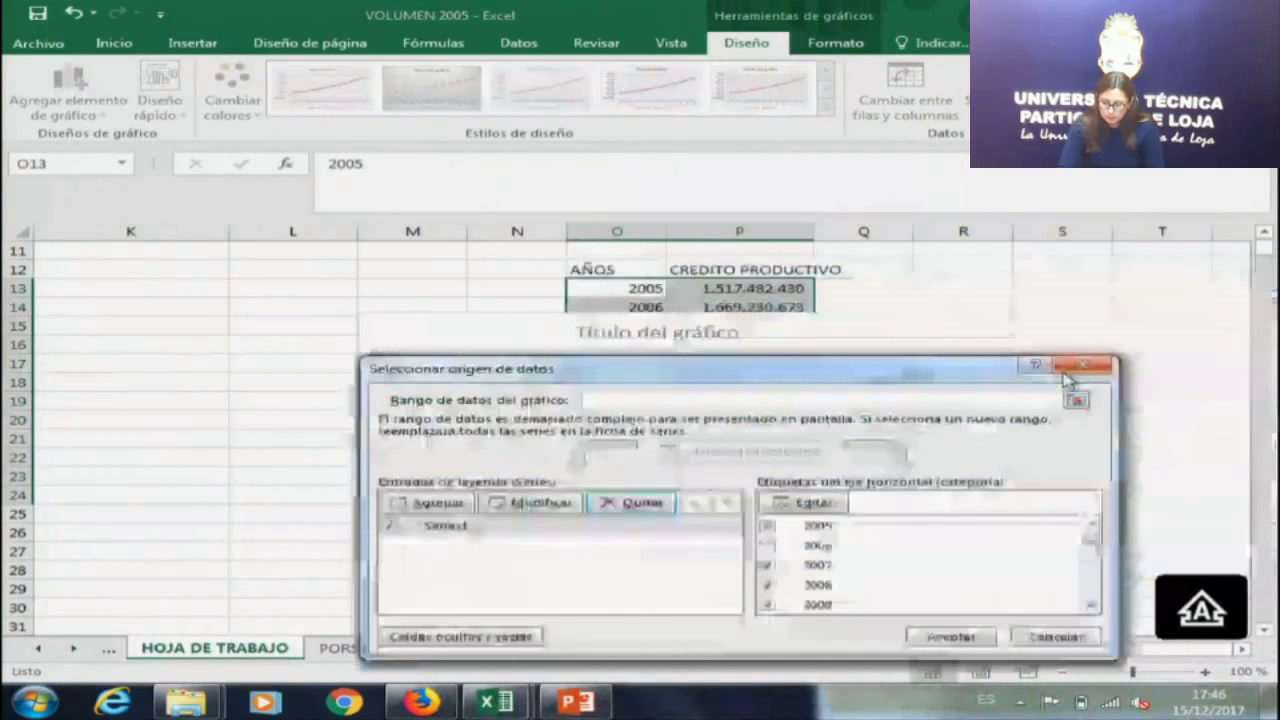
pyautogui.press('Escape')
# Move the line chart beside the data table, and filter Series1 out of it so that only Series2 is plotted.
pyautogui.moveTo(822, 326); pyautogui.dragTo(429, 277)
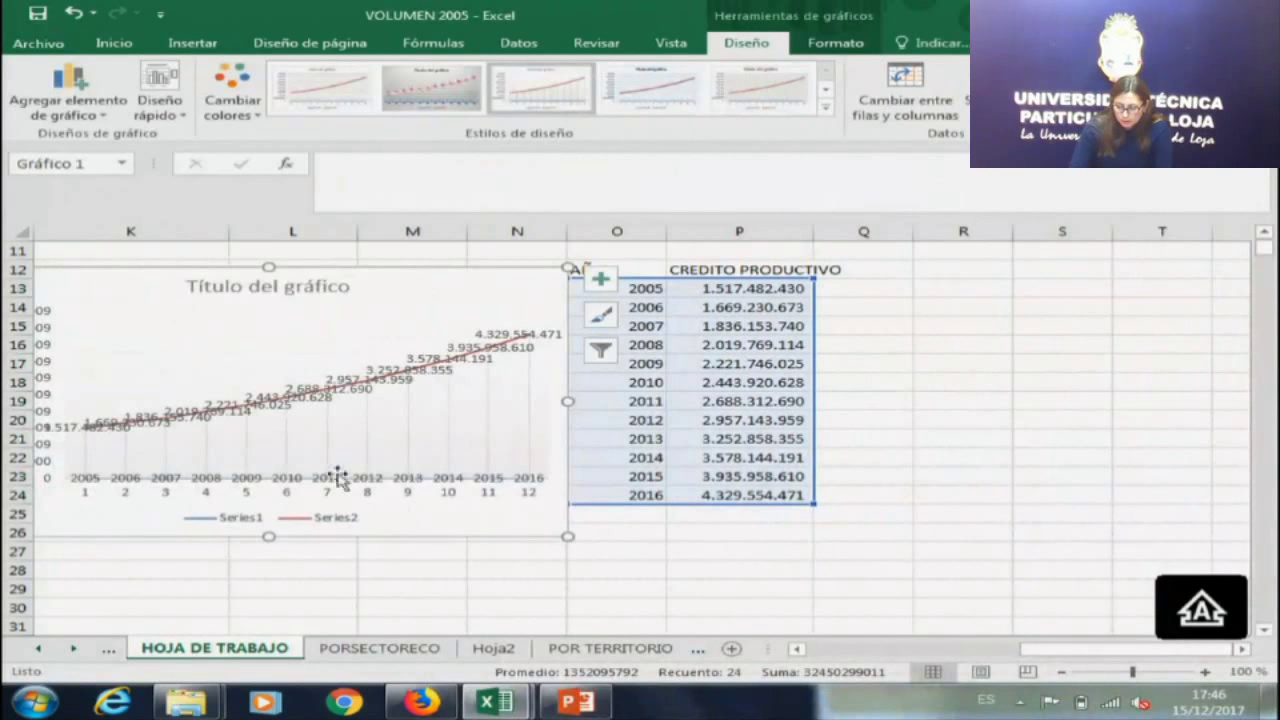
pyautogui.click(600, 350)
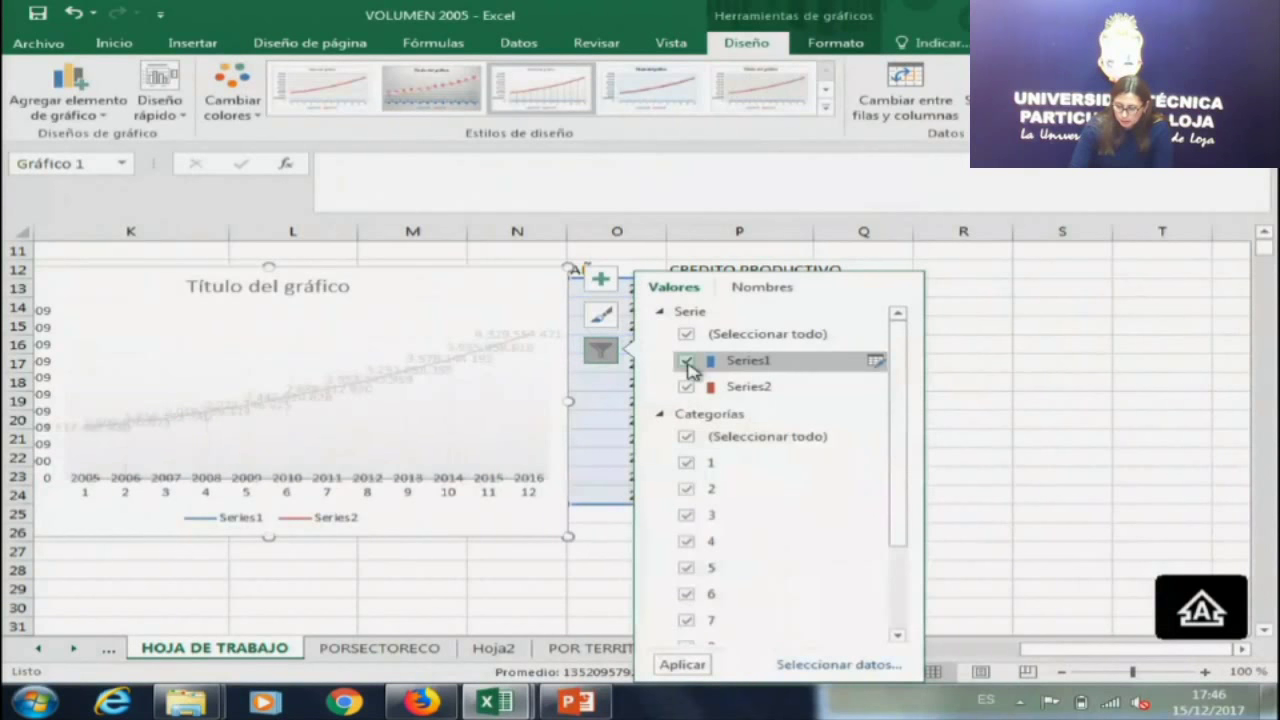
pyautogui.click(686, 362)
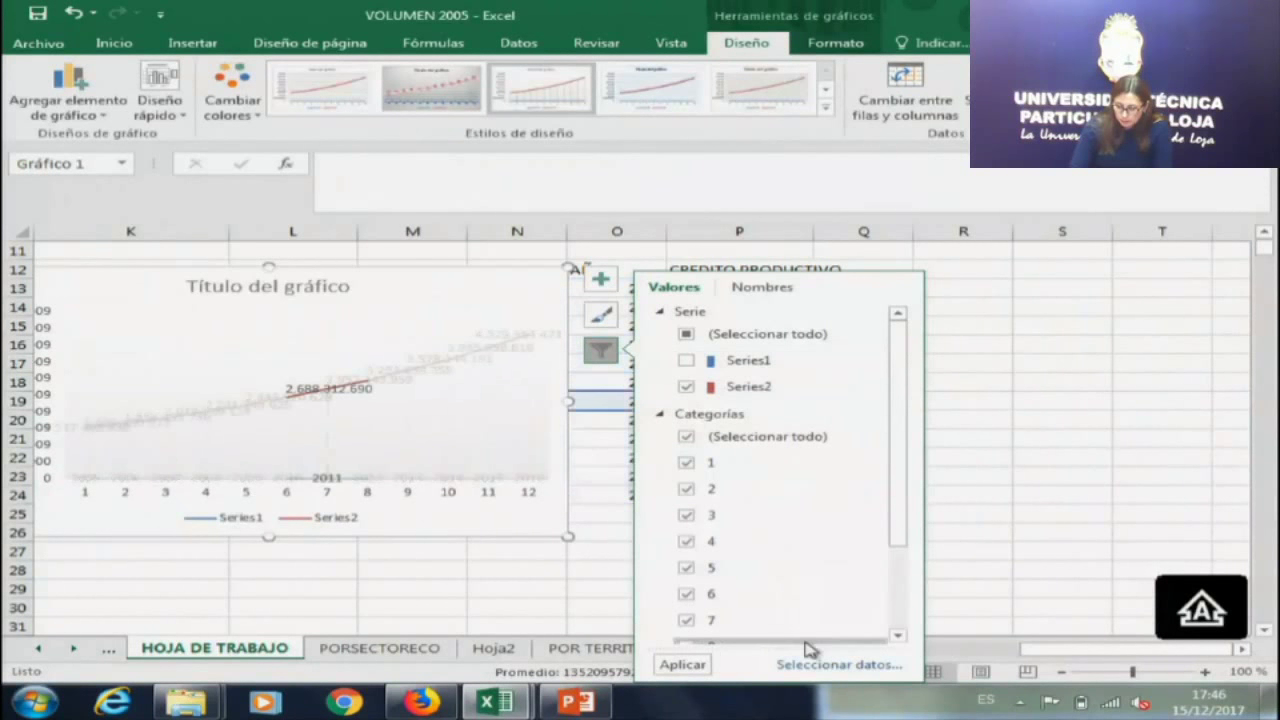
pyautogui.click(683, 665)
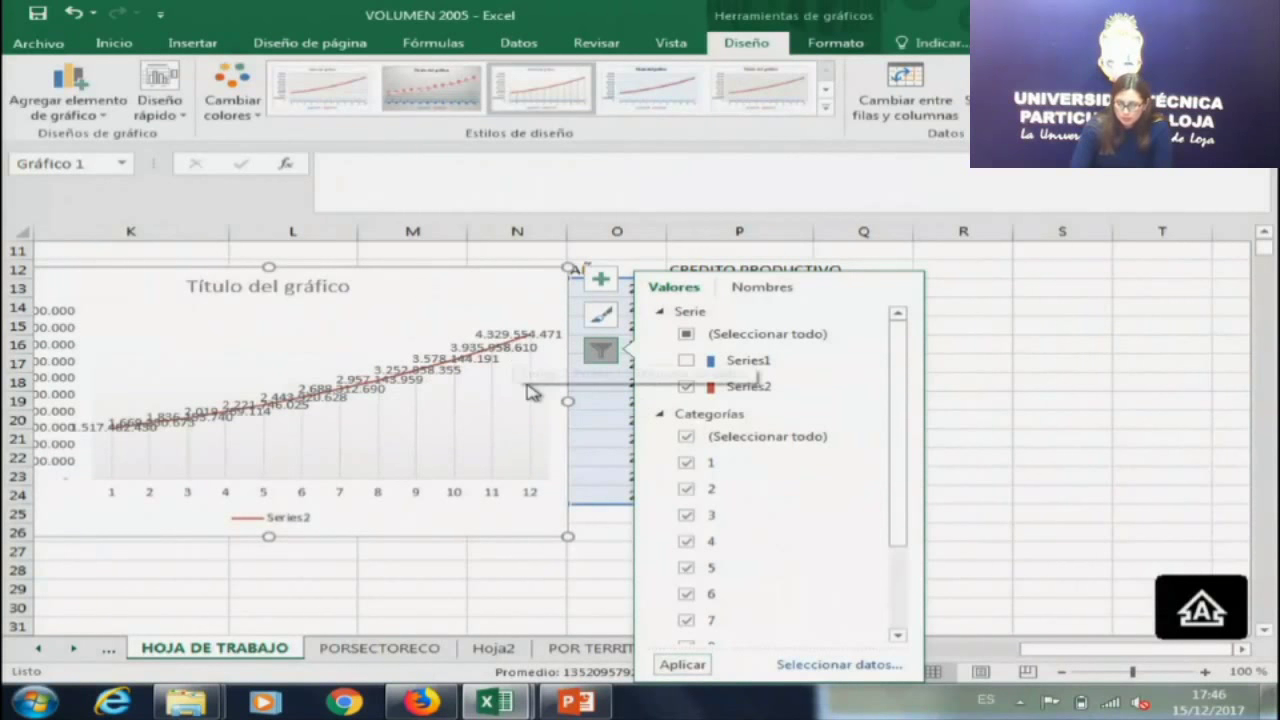
# Use the years 2005–2016 in column O as the chart's horizontal axis labels.
pyautogui.click(818, 666)
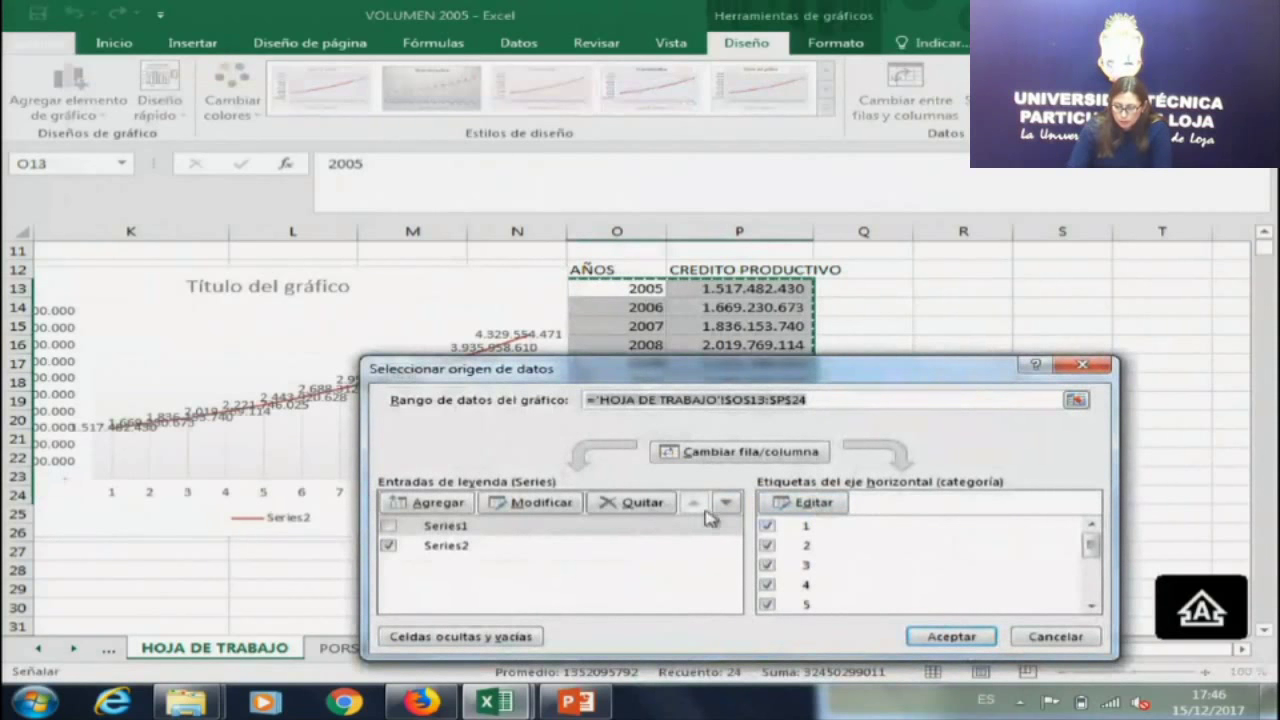
pyautogui.click(784, 508)
pyautogui.moveTo(645, 288); pyautogui.dragTo(626, 485)
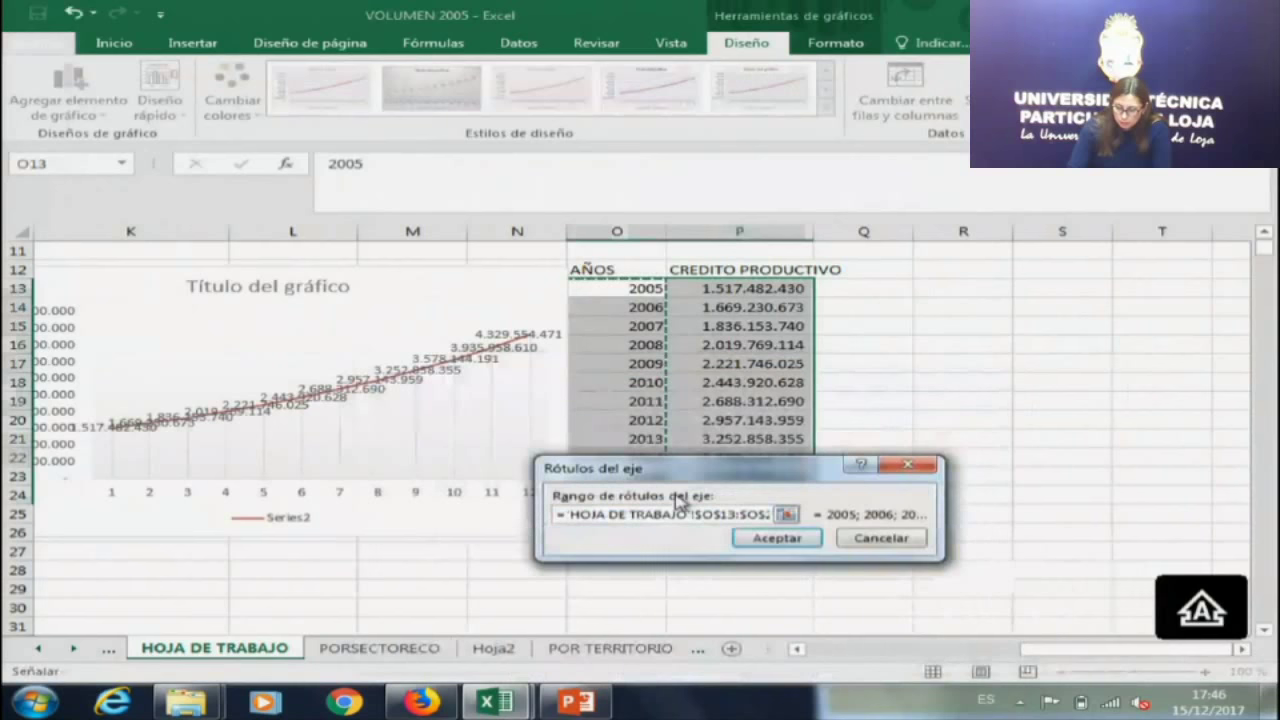
pyautogui.click(777, 538)
pyautogui.scroll(-3, 1090, 580)
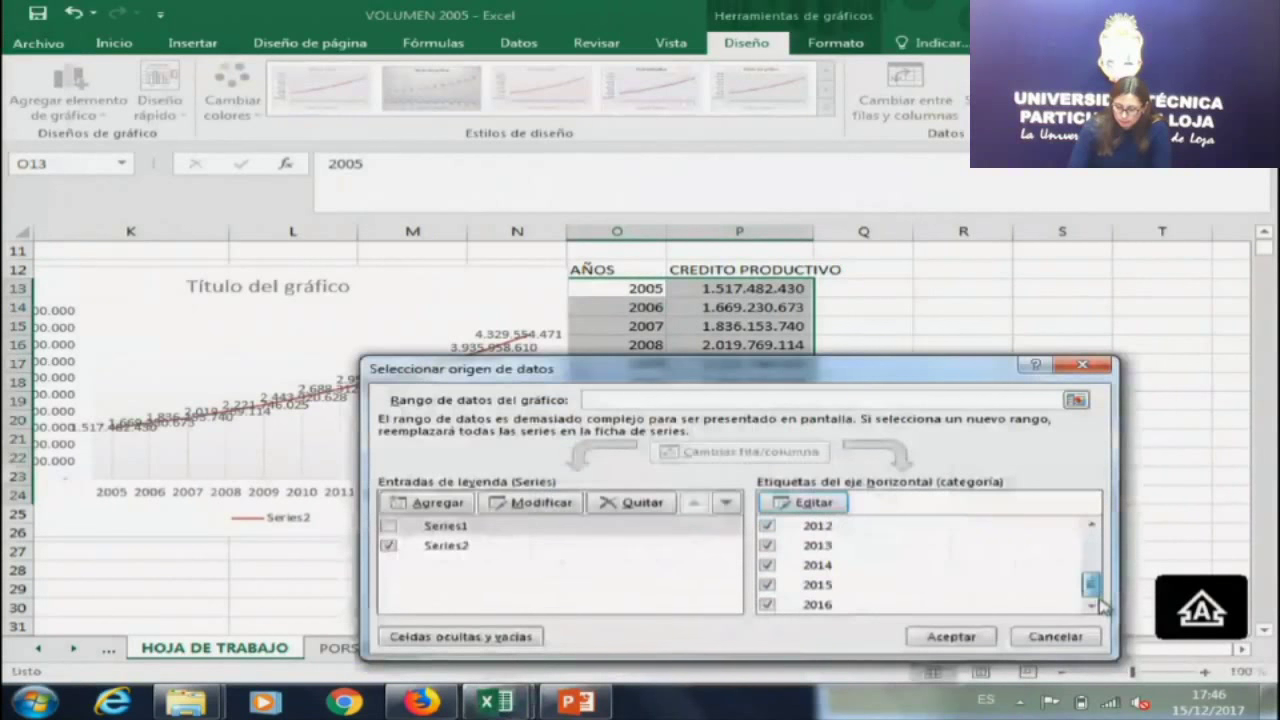
pyautogui.click(949, 636)
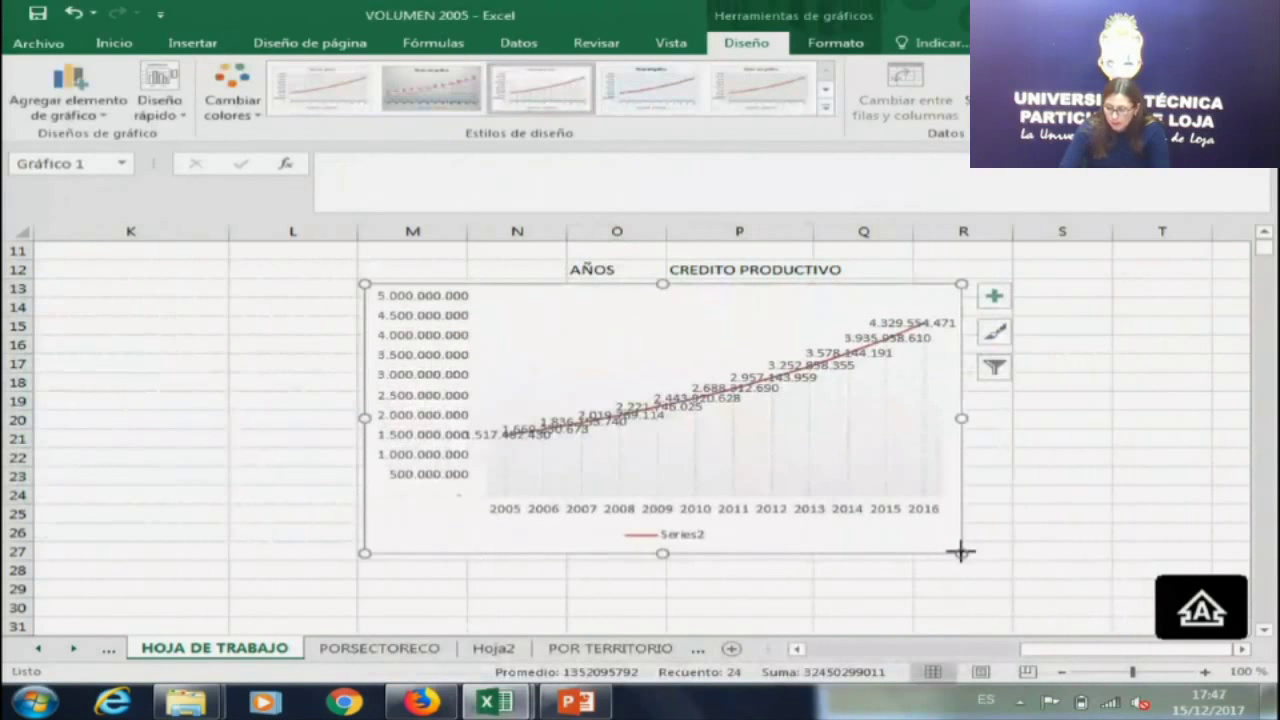
# Widen the line chart to reach column T, and shift it slightly towards column L.
pyautogui.moveTo(960, 551); pyautogui.dragTo(1173, 572)
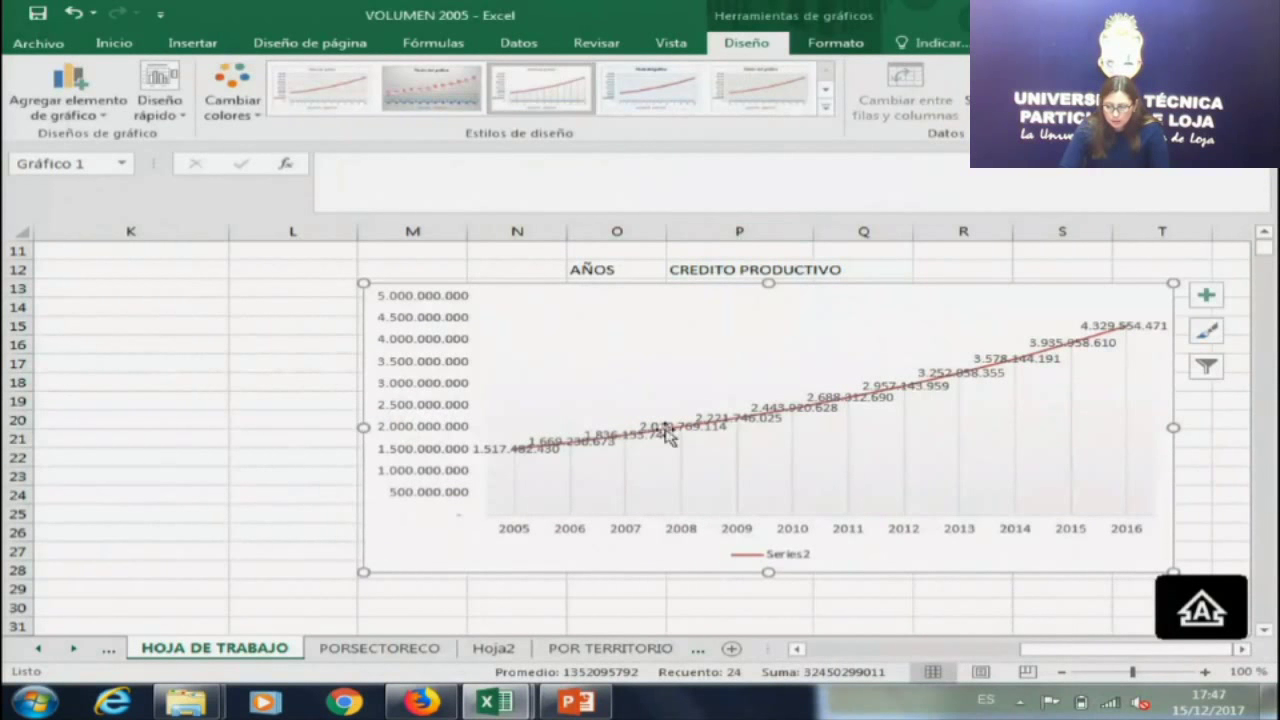
pyautogui.click(530, 455)
pyautogui.moveTo(530, 458)
pyautogui.mouseDown()
pyautogui.moveTo(523, 430)
pyautogui.moveTo(558, 452)
pyautogui.mouseUp()
pyautogui.click(535, 455)
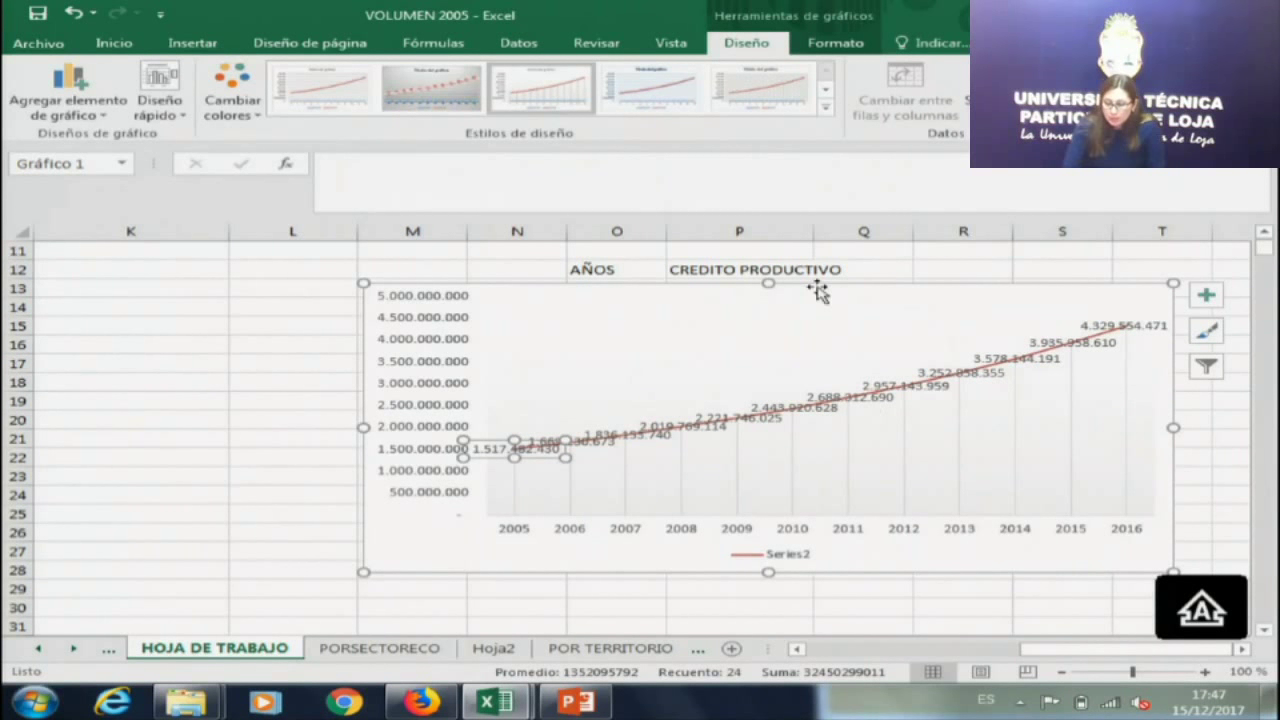
pyautogui.moveTo(818, 288); pyautogui.dragTo(706, 309)
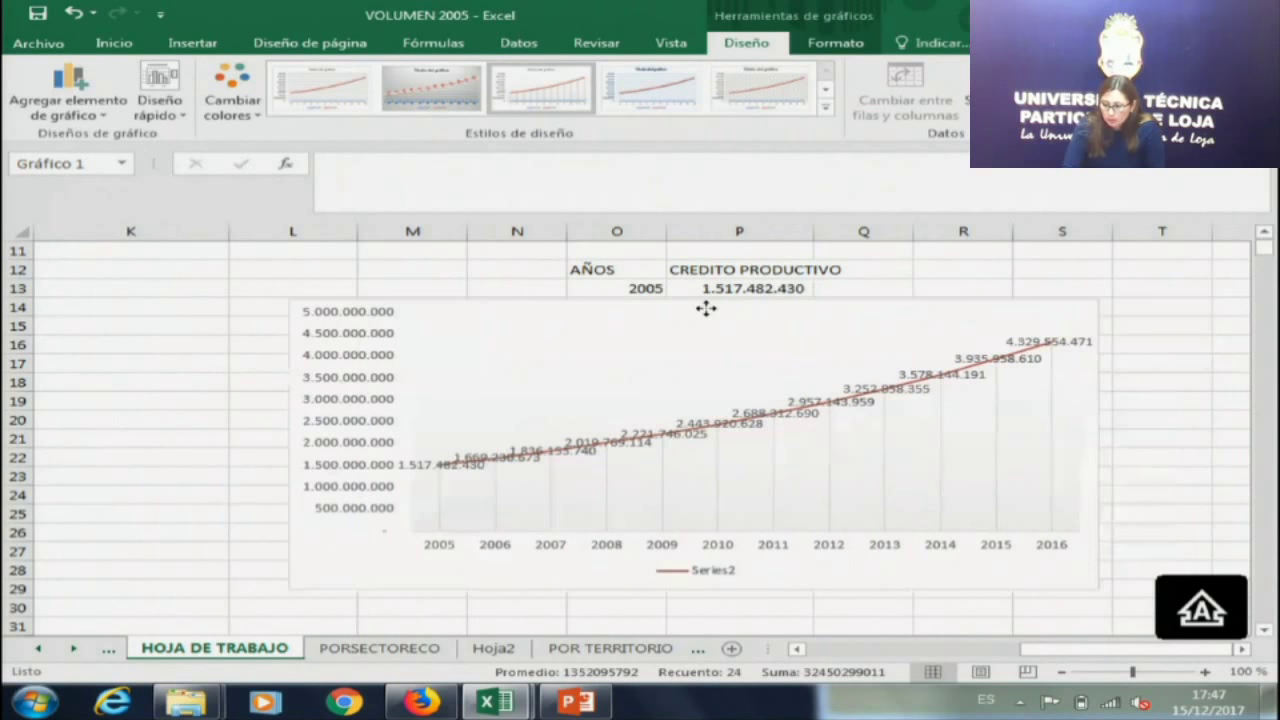
# Change the line chart's type to clustered column.
pyautogui.rightClick(706, 309)
pyautogui.click(760, 392)
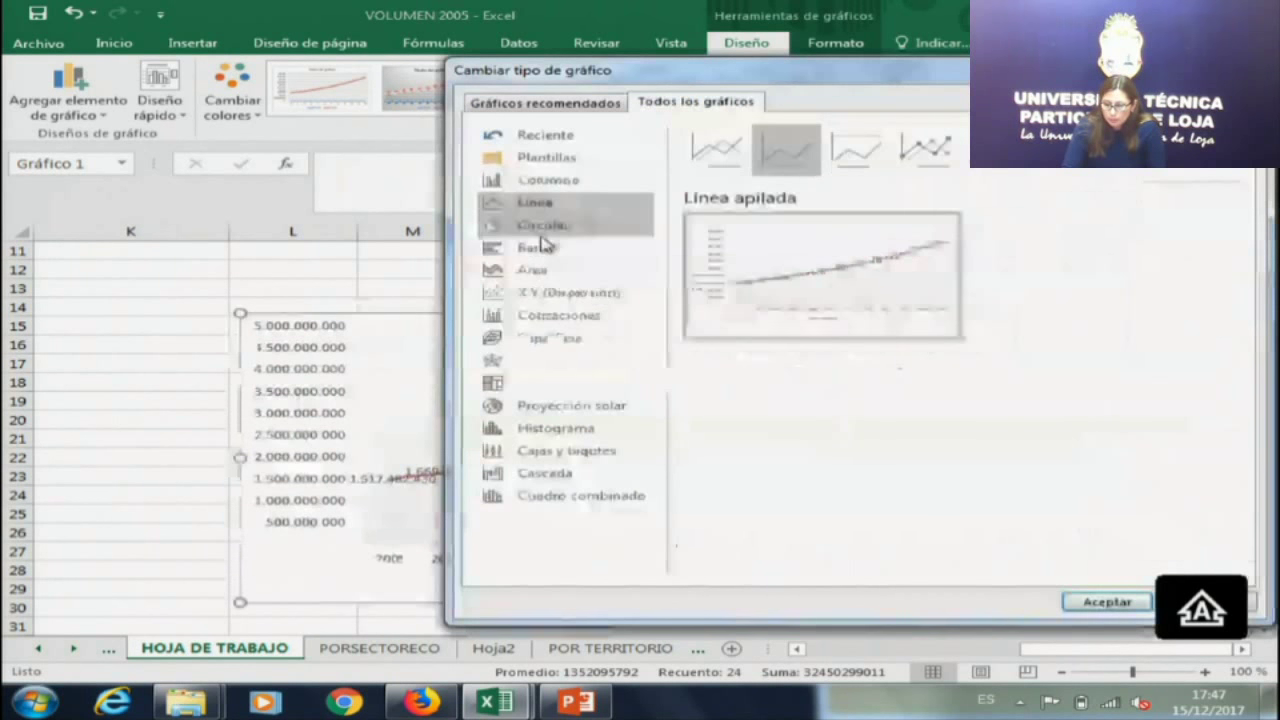
pyautogui.click(565, 180)
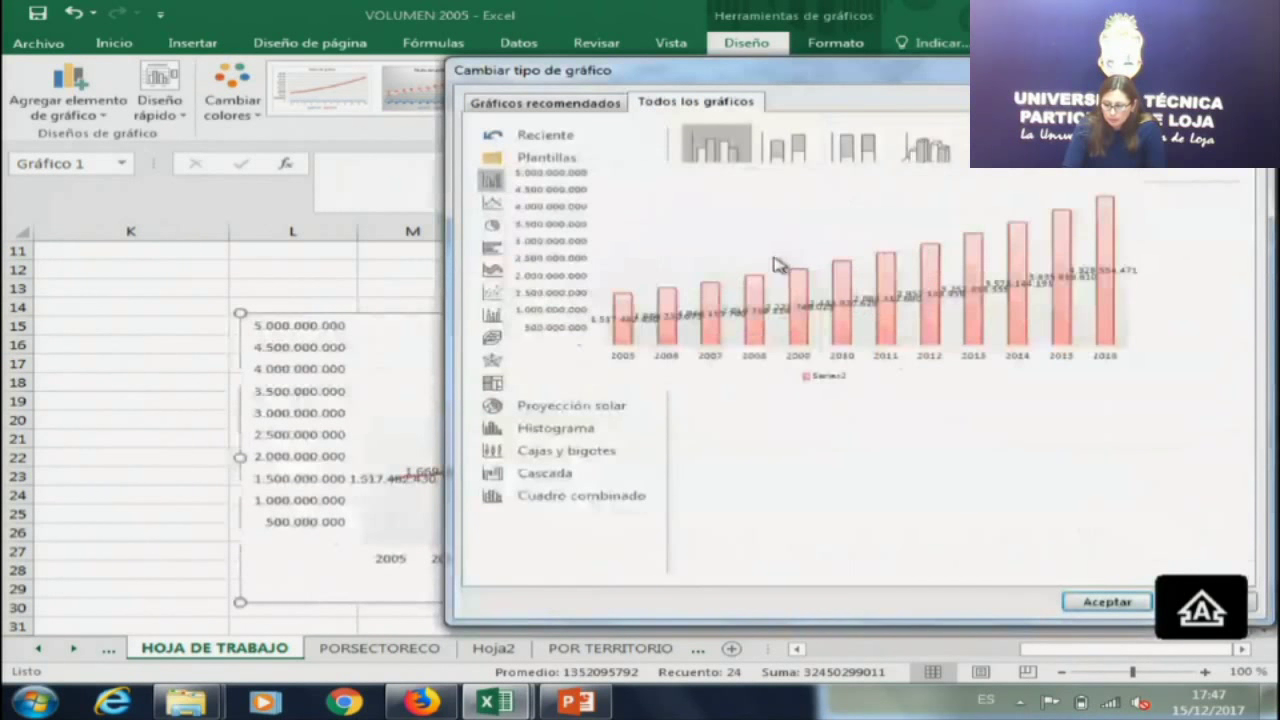
pyautogui.click(1092, 604)
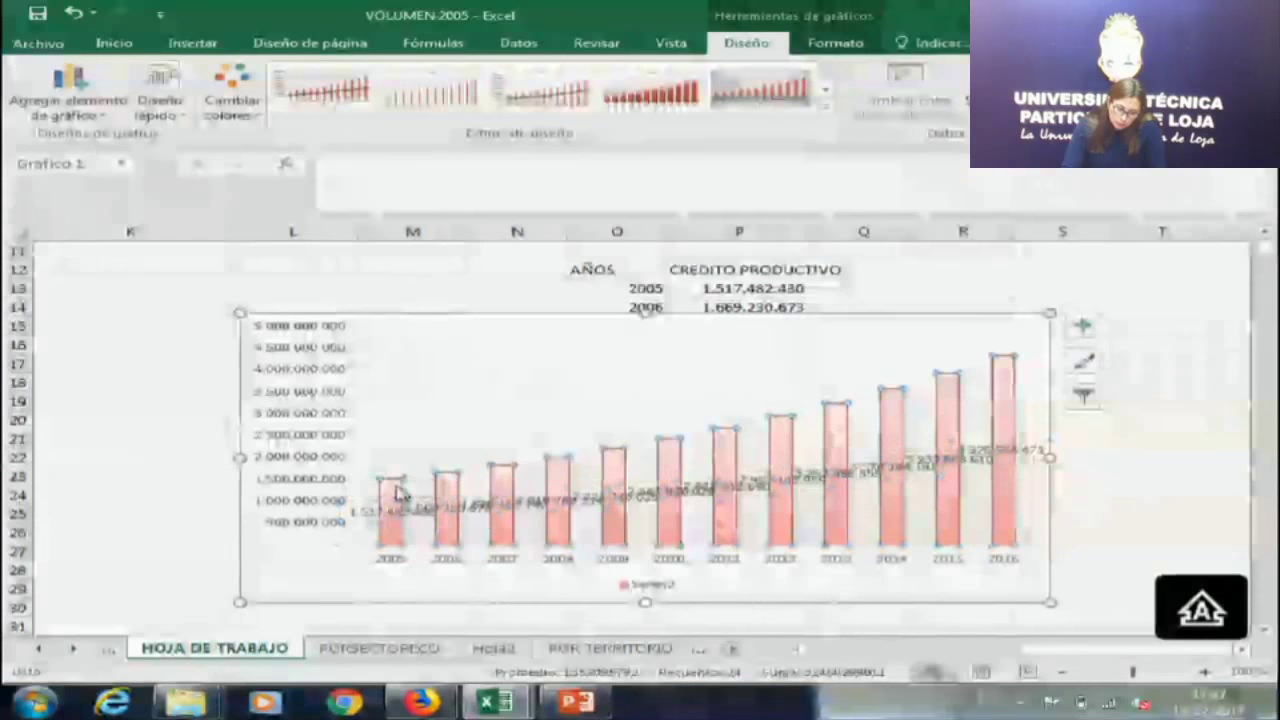
# Reposition the data labels of the first columns in the chart, and delete the chart from the worksheet.
pyautogui.click(388, 508)
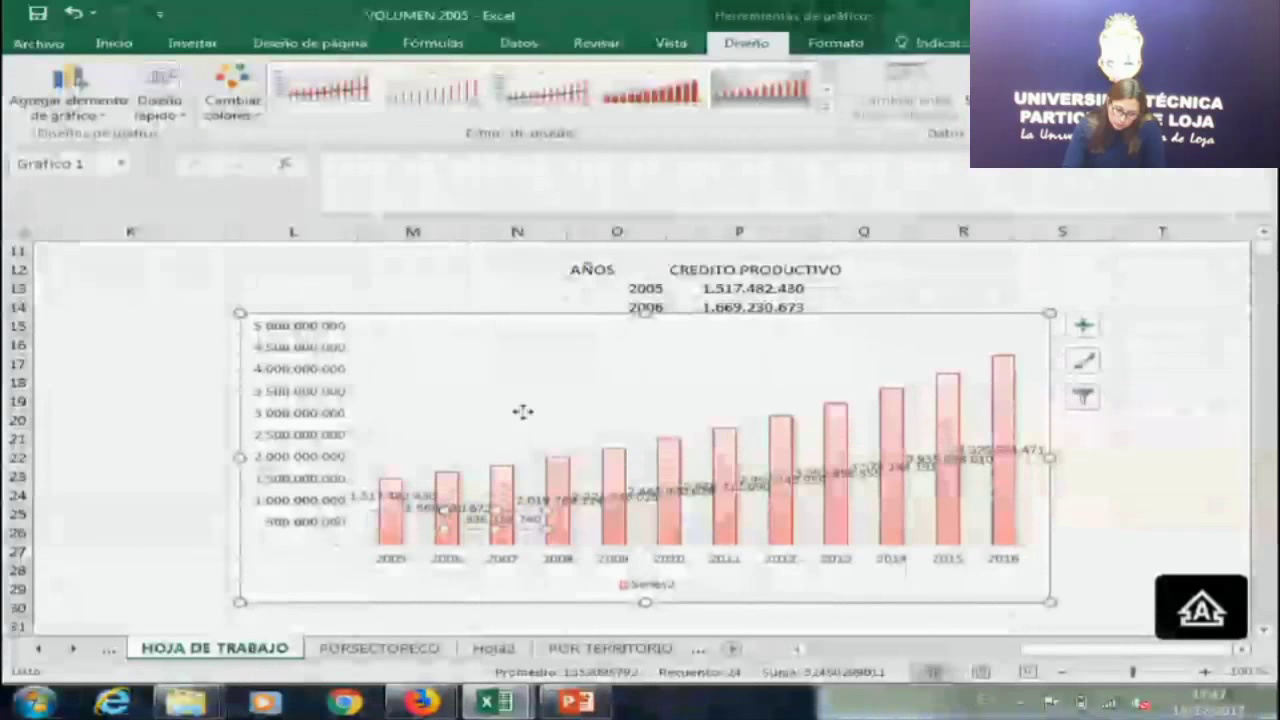
pyautogui.click(523, 409)
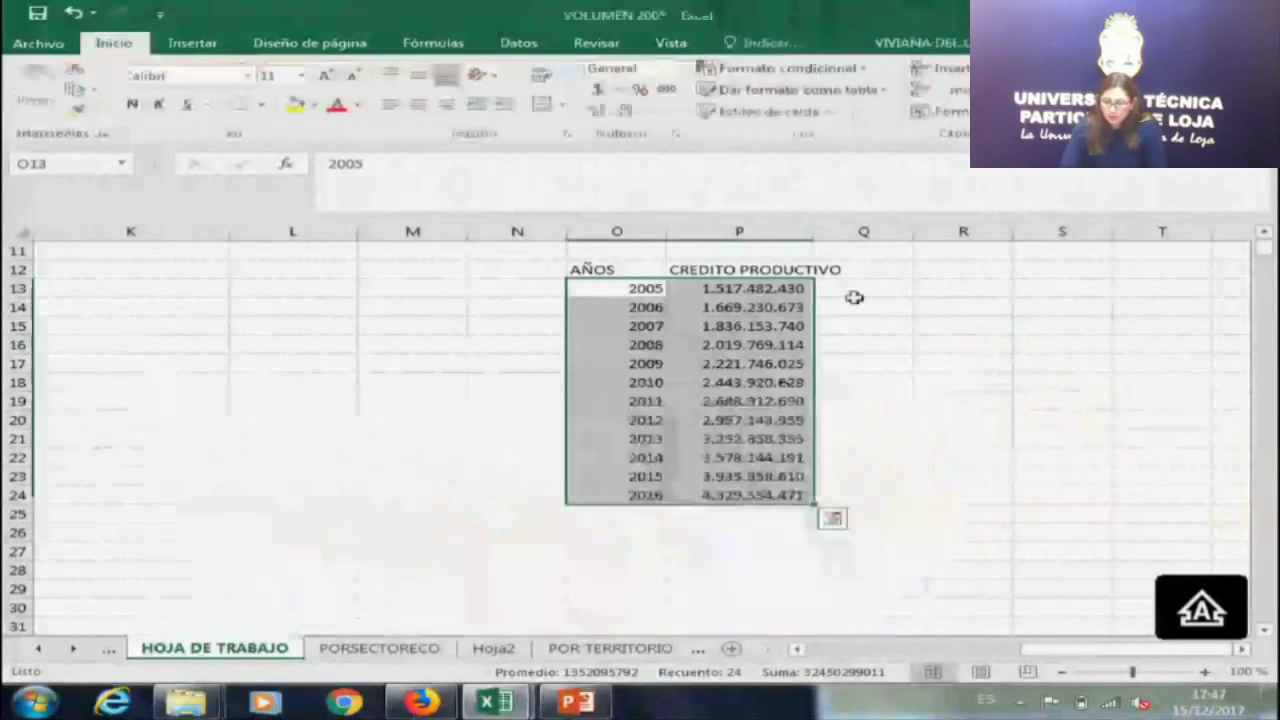
pyautogui.click(864, 288)
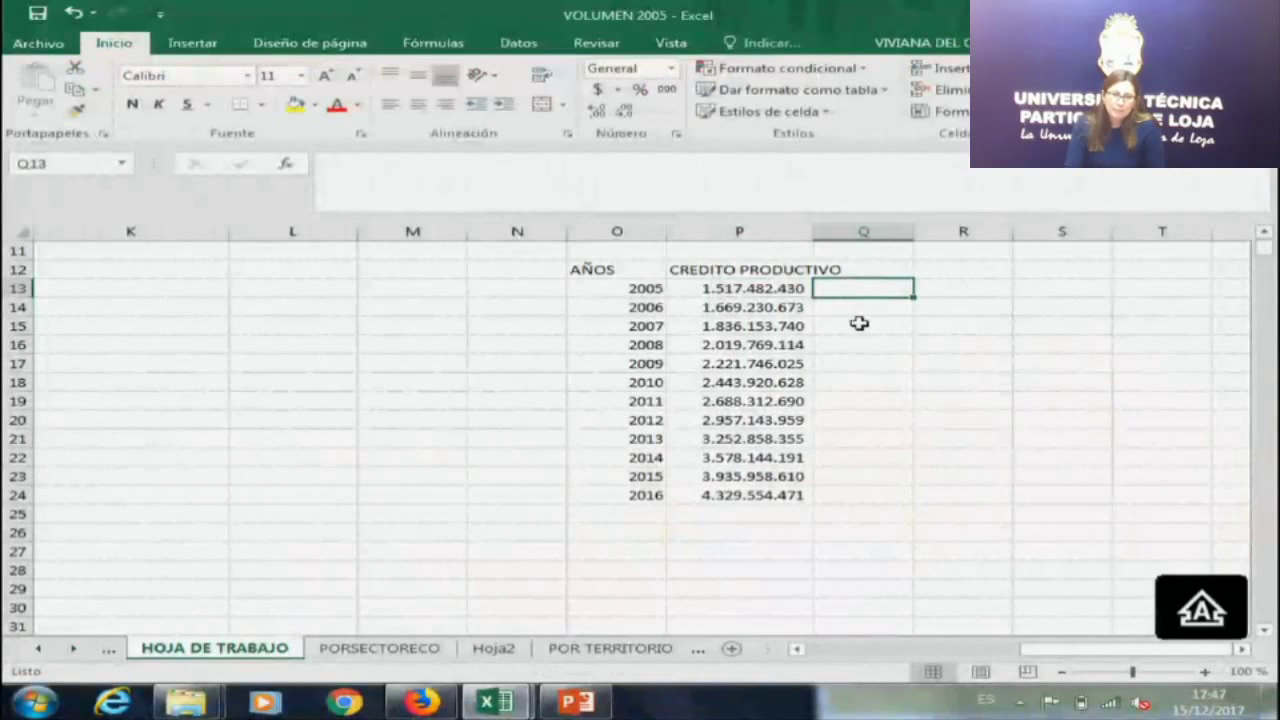
pyautogui.click(688, 362)
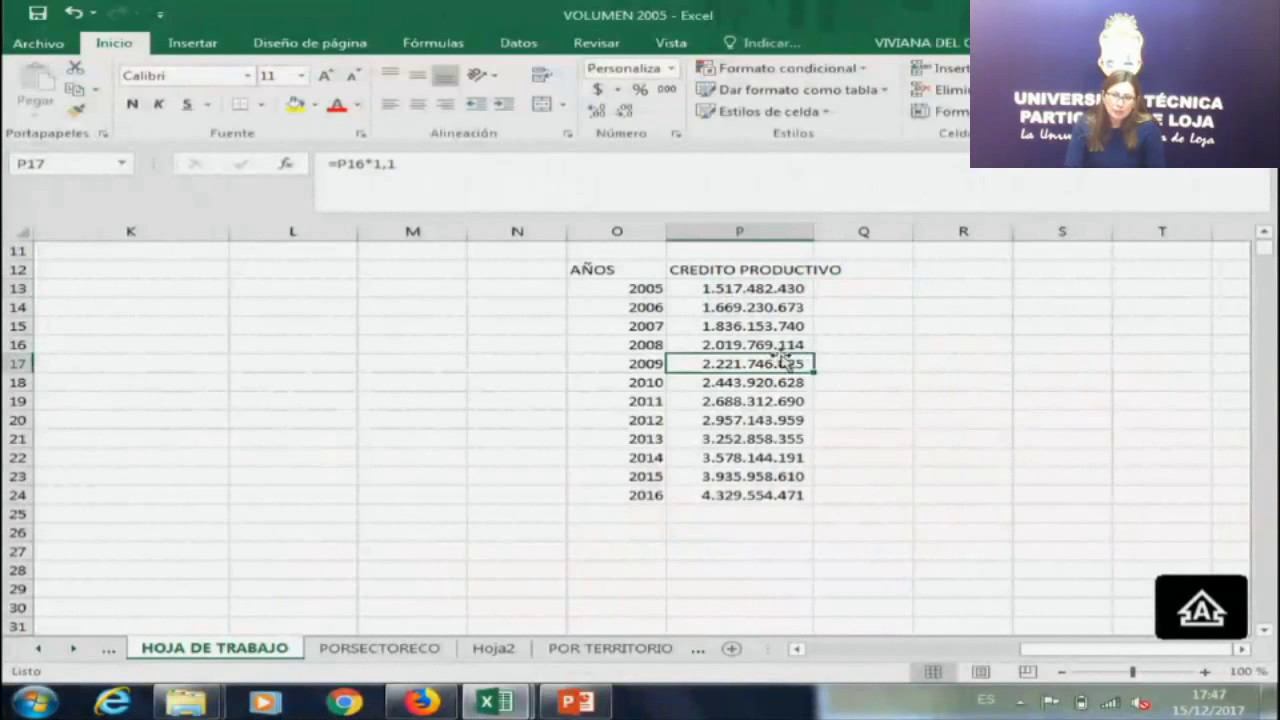
pyautogui.click(890, 357)
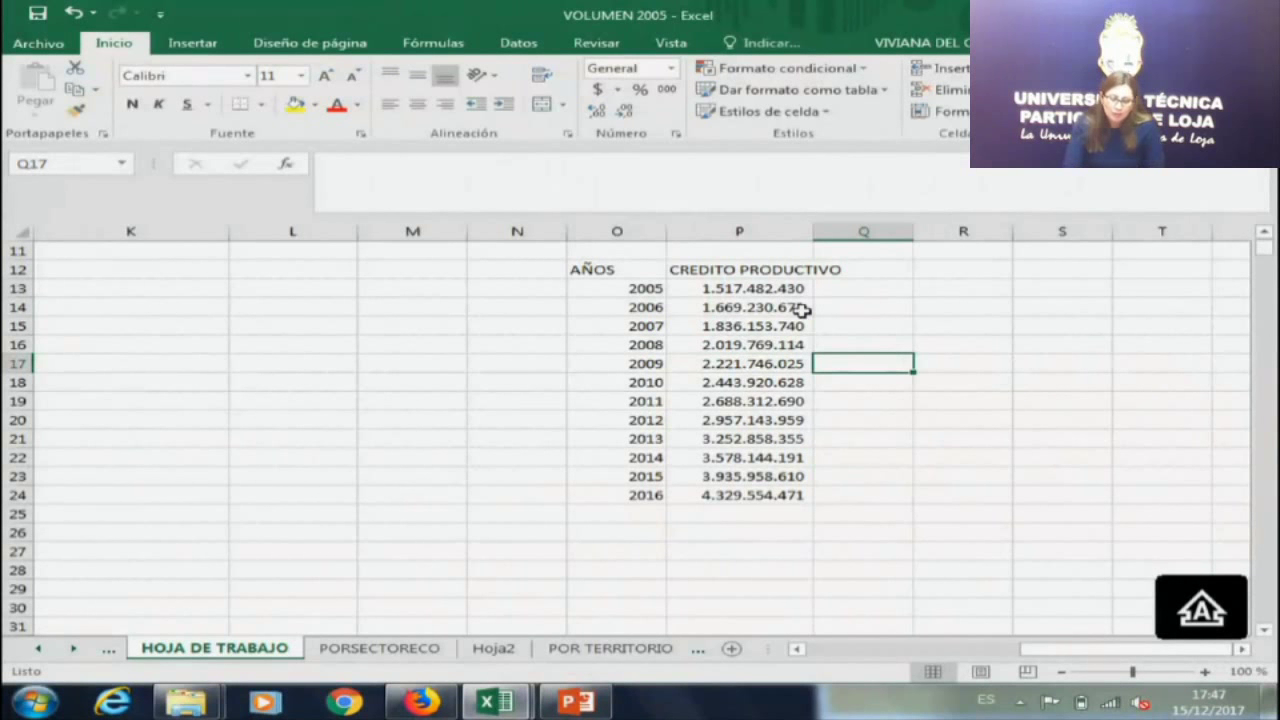
pyautogui.moveTo(726, 304); pyautogui.dragTo(742, 476)
# Enter the formula =(P14-P13)/1 in Q14 to compare the 2006 credit with 2005.
pyautogui.click(862, 307)
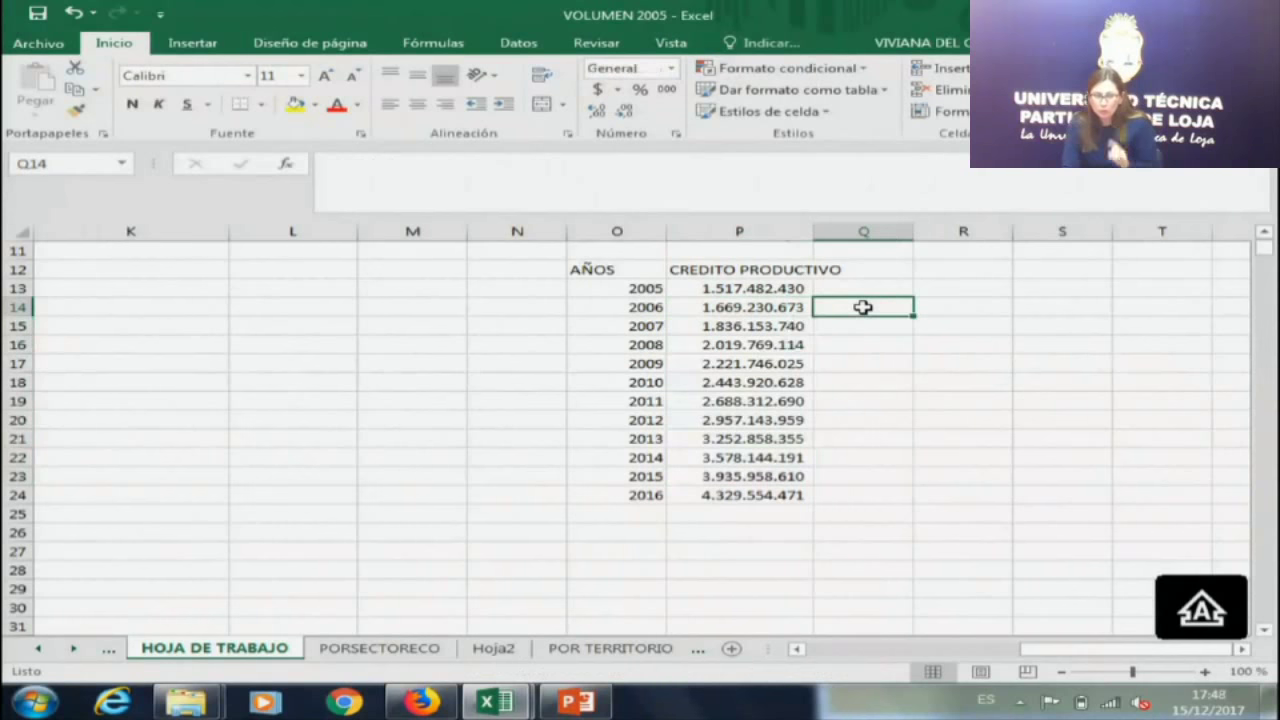
pyautogui.write('=(')
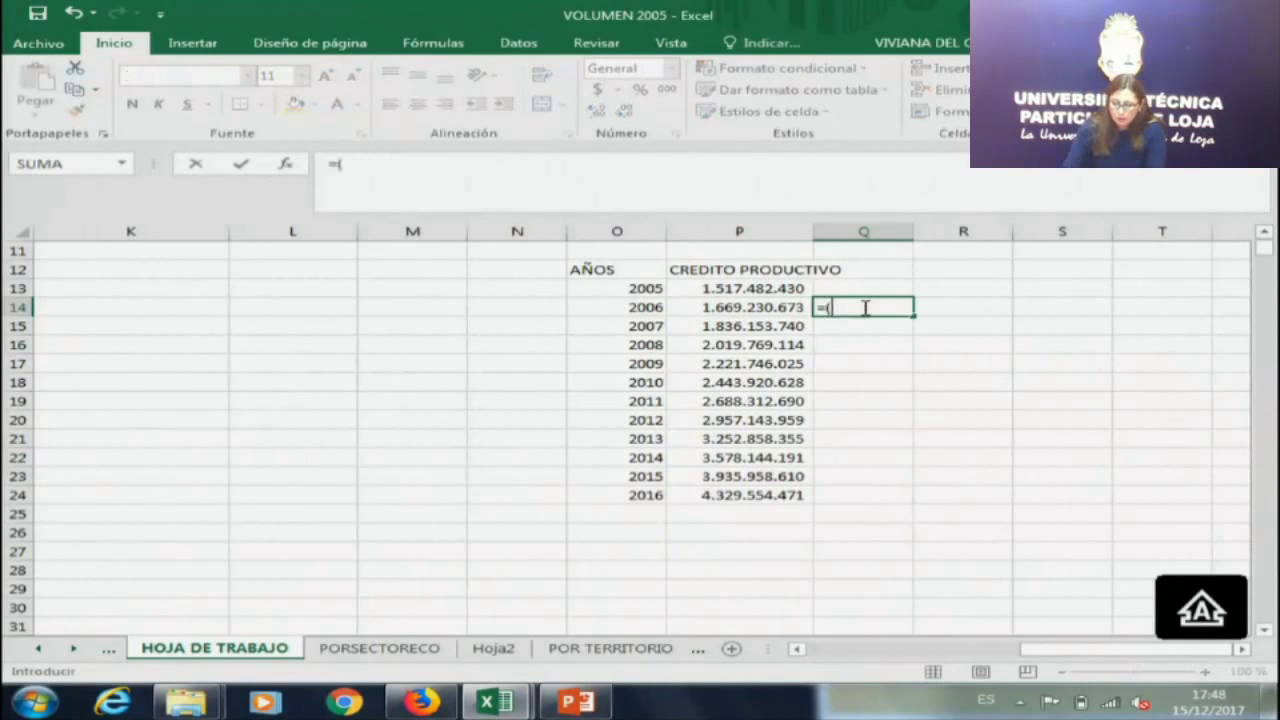
pyautogui.press('Left')
pyautogui.write('-')
pyautogui.press('Left')
pyautogui.press('Up')
pyautogui.write(')/1')
pyautogui.press('Return')
# Try to replace the formula in Q14 with the ratio P14/P13 minus 1.
pyautogui.click(884, 307)
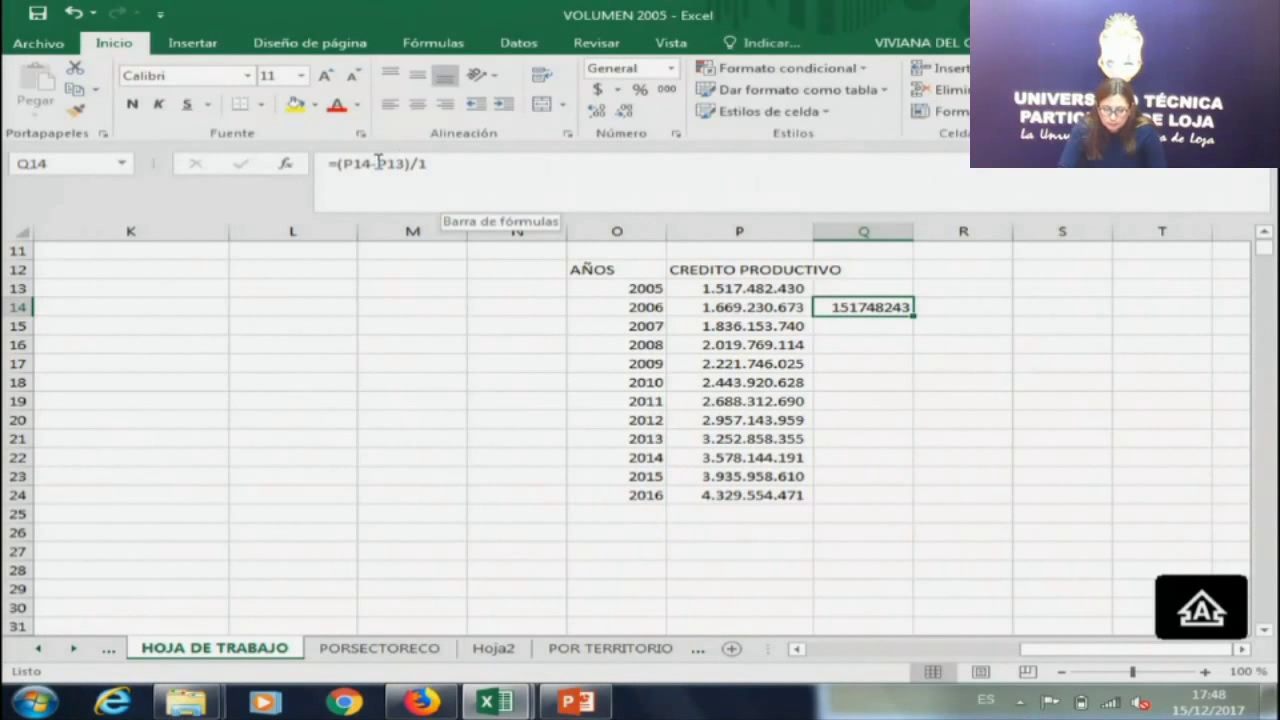
pyautogui.click(425, 163)
pyautogui.moveTo(425, 163); pyautogui.dragTo(286, 165)
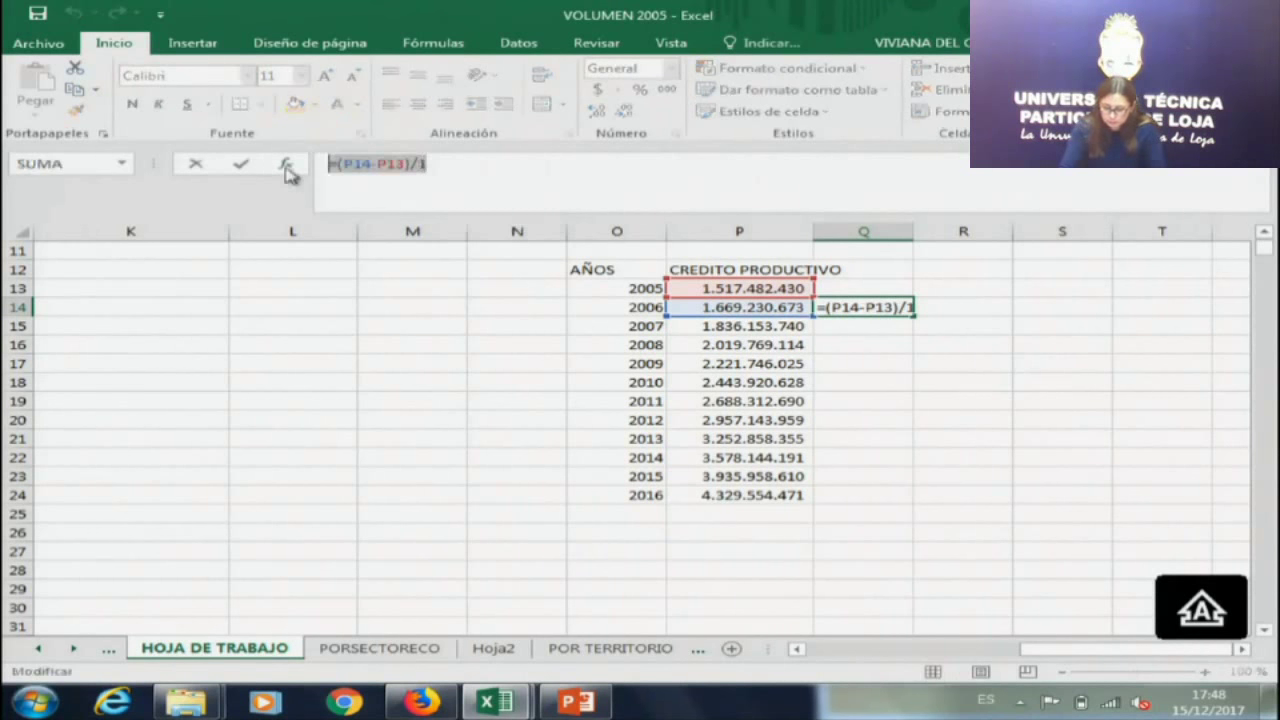
pyautogui.press('BackSpace')
pyautogui.write('=(')
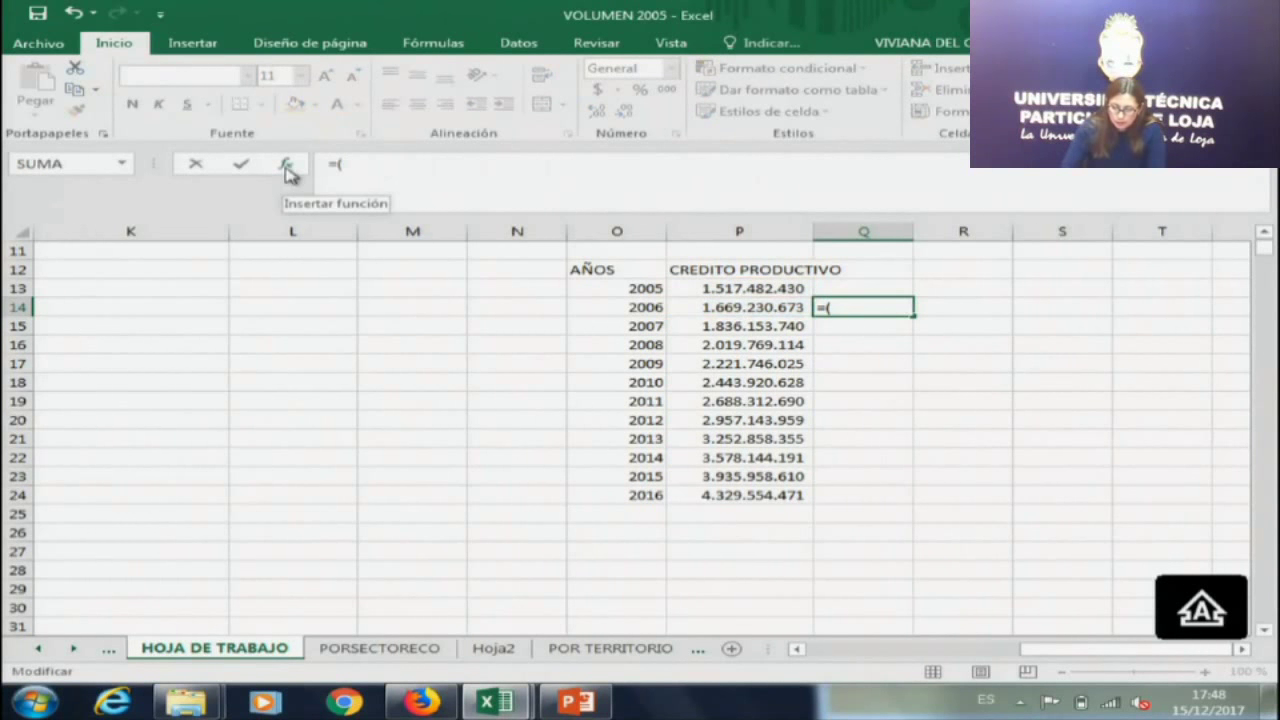
pyautogui.click(775, 311)
pyautogui.write('/')
pyautogui.click(762, 288)
pyautogui.write(')-1(')
pyautogui.press('Return')
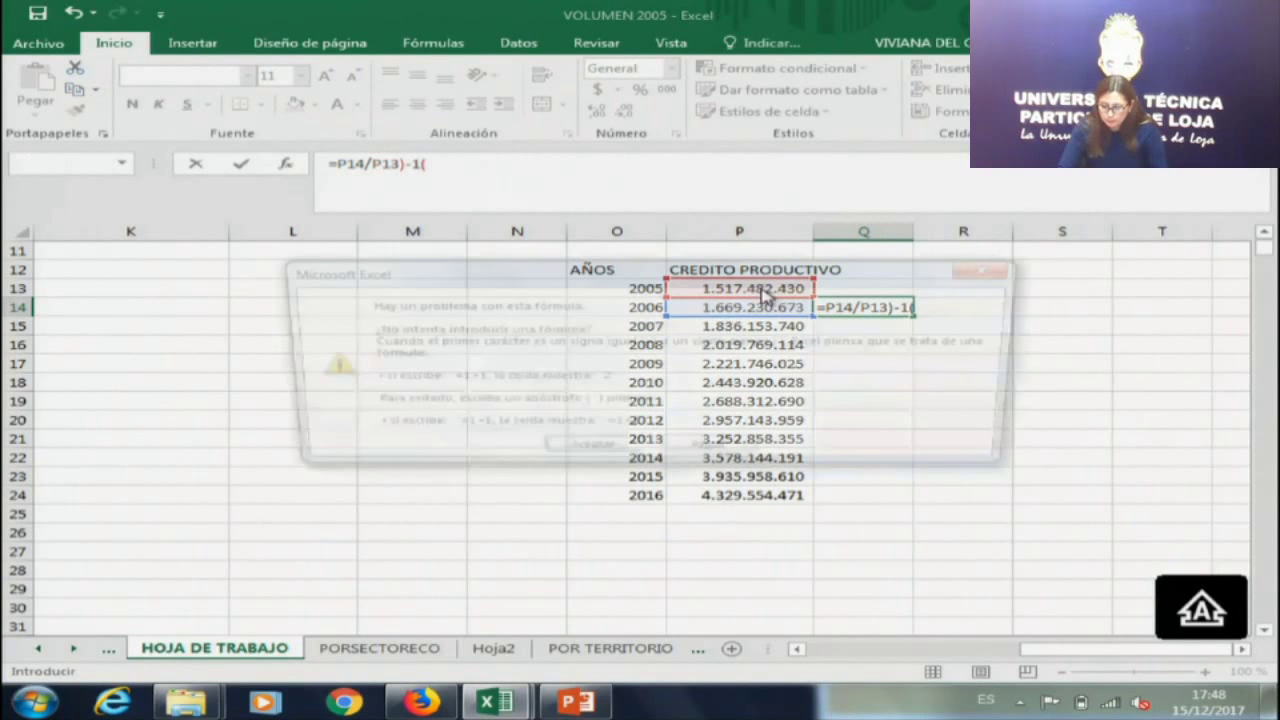
pyautogui.click(598, 533)
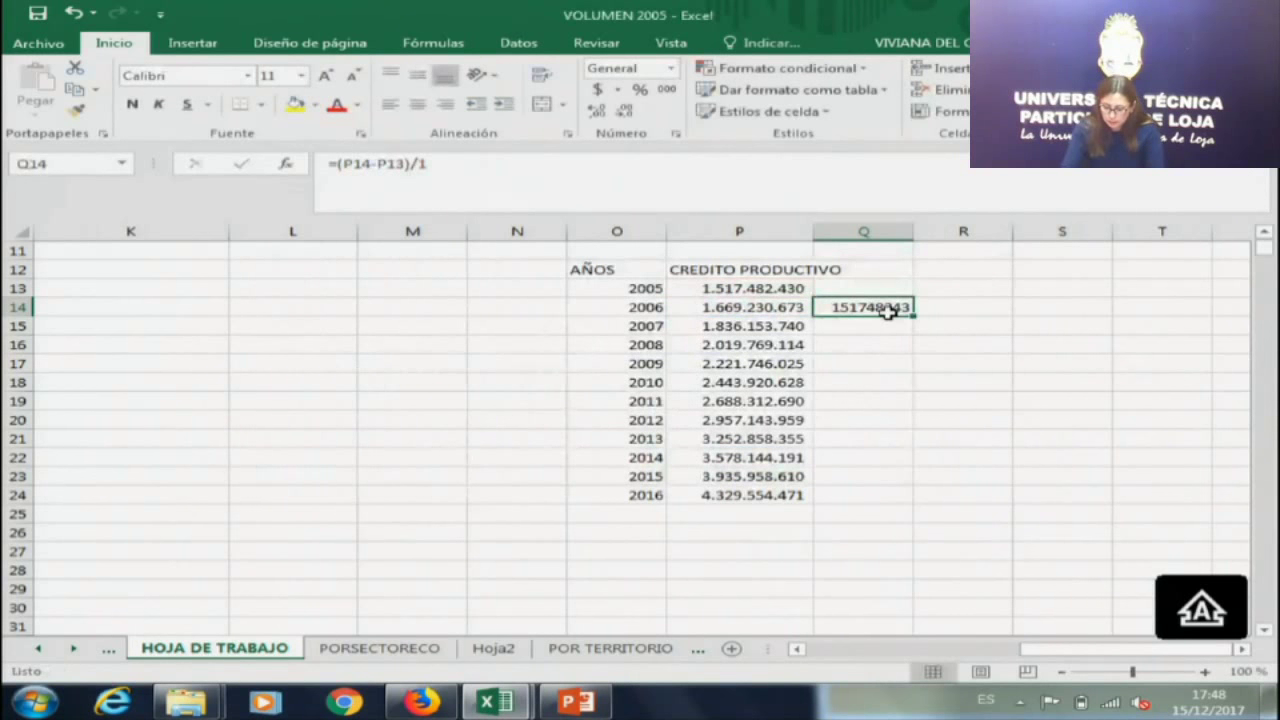
pyautogui.press('BackSpace')
pyautogui.press('Escape')
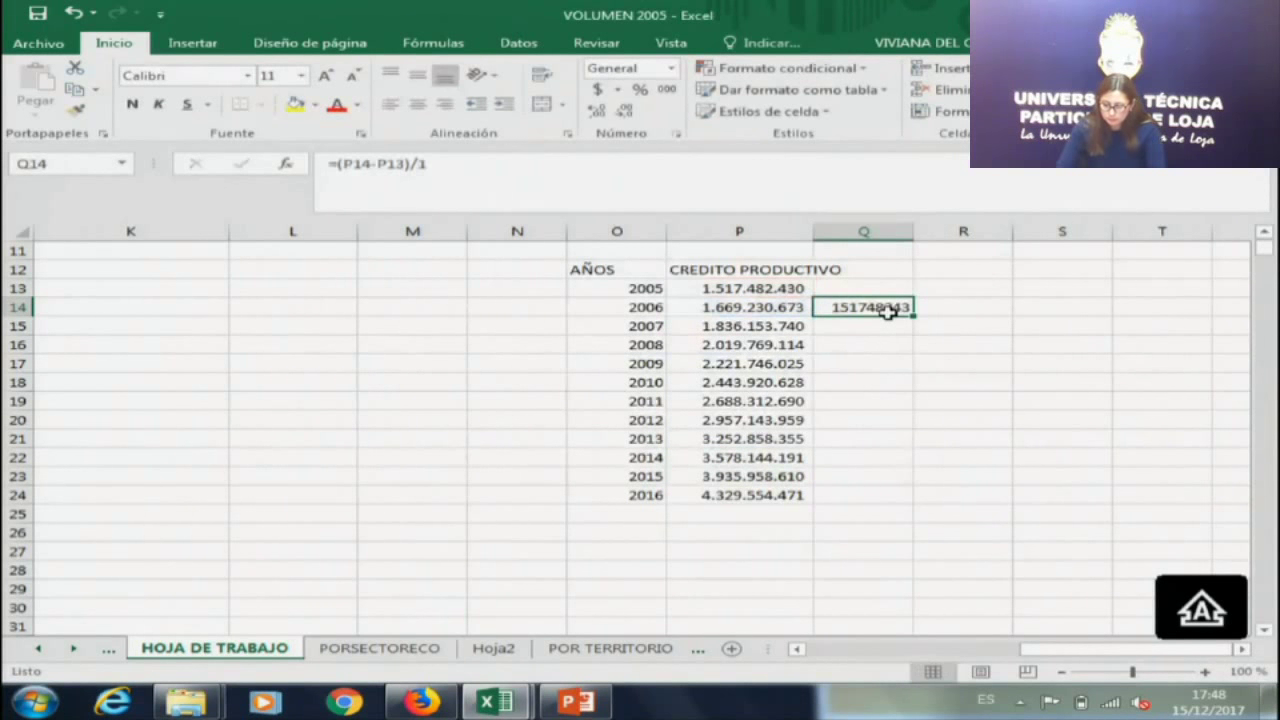
# Clear Q14 and enter the growth rate formula =(P14/P13)-1.
pyautogui.press('BackSpace')
pyautogui.press('Return')
pyautogui.click(889, 311)
pyautogui.write('=(')
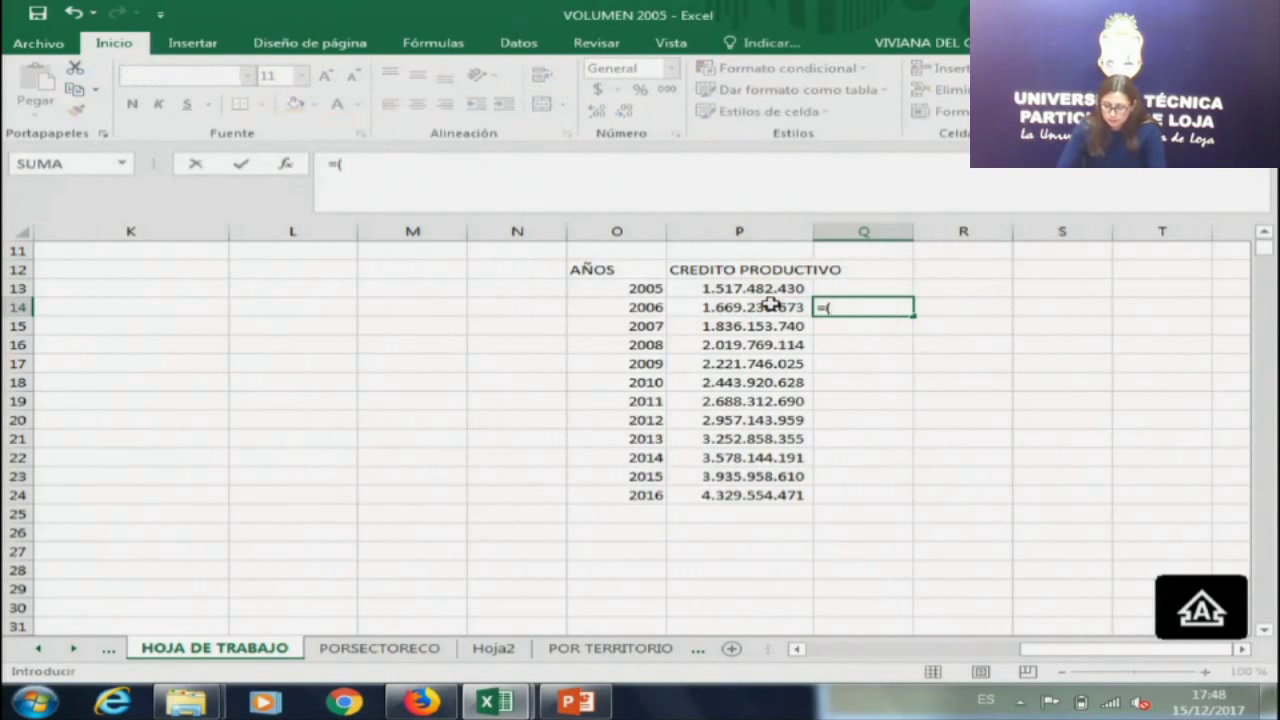
pyautogui.click(760, 307)
pyautogui.write('/')
pyautogui.click(760, 290)
pyautogui.write(')')
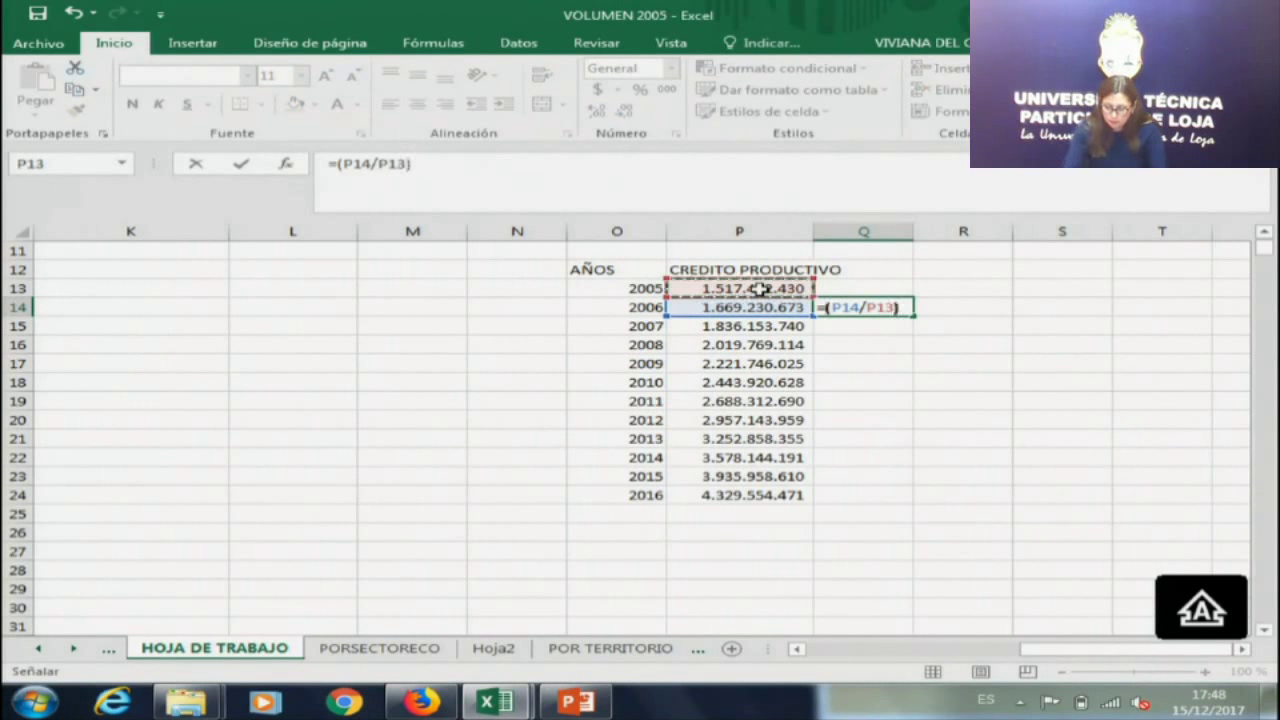
pyautogui.write('-1')
pyautogui.press('Return')
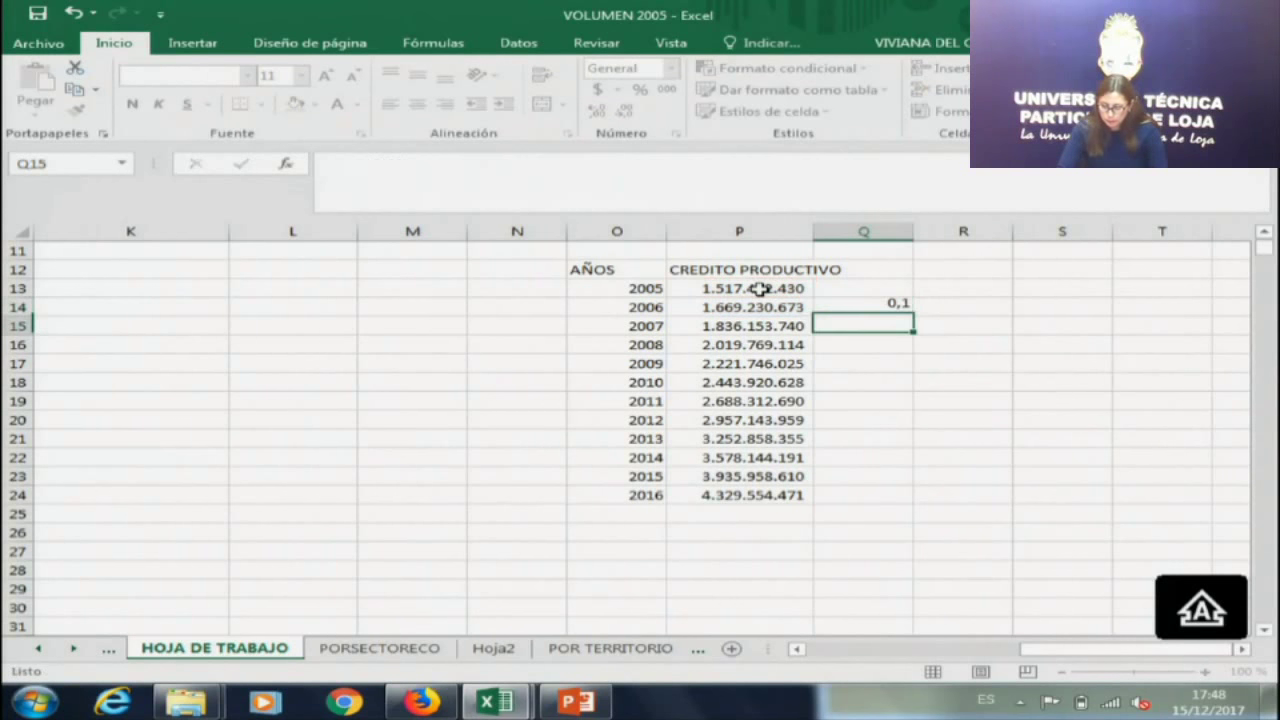
# Fill the growth formula from Q14 down to Q24 and format the range as percentages.
pyautogui.click(905, 307)
pyautogui.moveTo(912, 316); pyautogui.dragTo(890, 505)
pyautogui.click(641, 91)
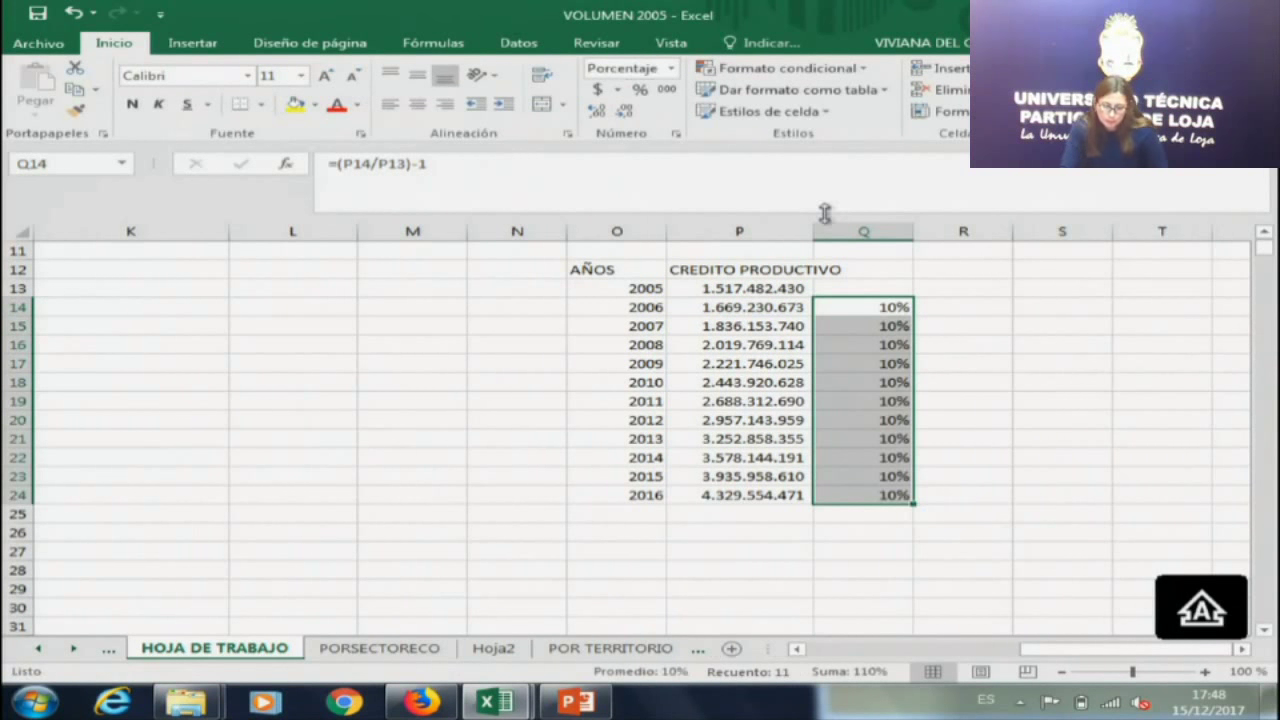
# Overwrite the growth rates for 2007–2009 in Q15:Q17 with 12%, 14% and 11%.
pyautogui.click(862, 325)
pyautogui.moveTo(866, 337); pyautogui.dragTo(866, 401)
pyautogui.click(869, 326)
pyautogui.write('12')
pyautogui.press('Return')
pyautogui.write('2')
pyautogui.write('4')
pyautogui.press('Return')
pyautogui.write('11')
pyautogui.press('Return')
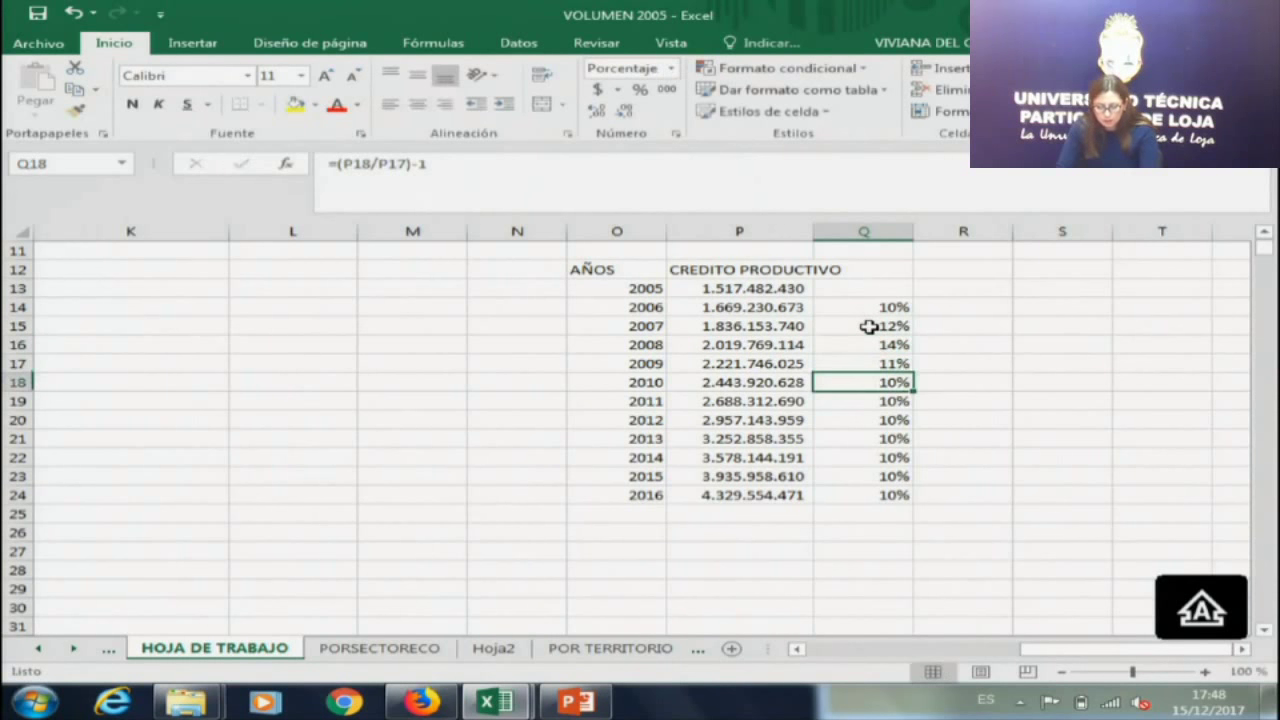
# Set the growth rates for 2010–2012 in Q18:Q20 to 17%, 20% and 18%.
pyautogui.write('17')
pyautogui.press('Return')
pyautogui.write('20')
pyautogui.press('Return')
pyautogui.write('18')
pyautogui.press('Return')
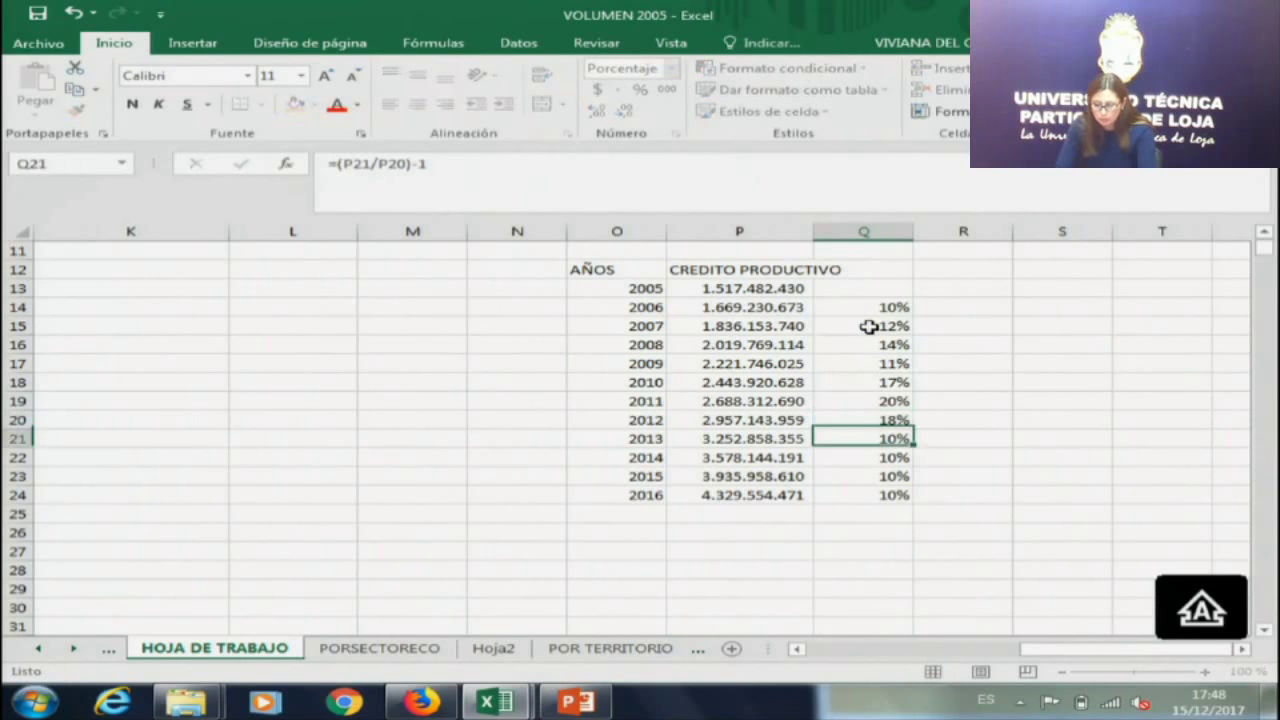
# Set the growth rates for 2013–2016 in Q21:Q24 to 16%, 15%, 18% and 20%.
pyautogui.write('1')
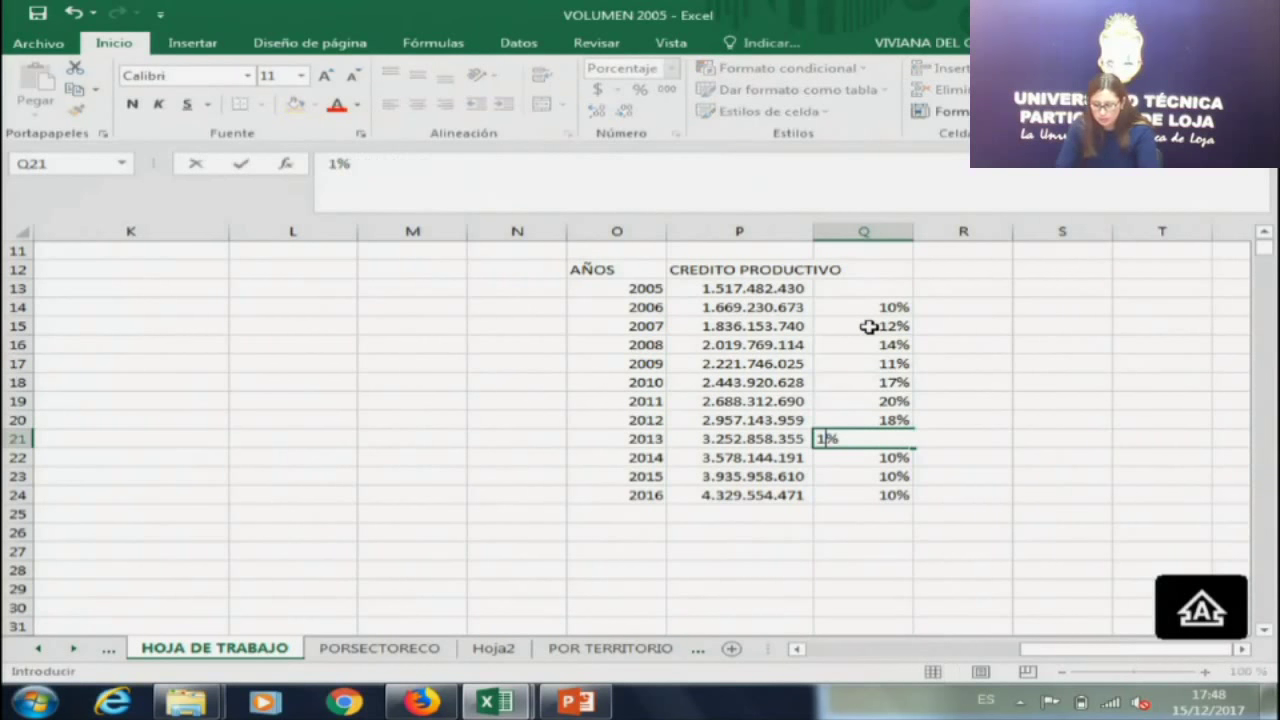
pyautogui.write('6')
pyautogui.press('Return')
pyautogui.write('15')
pyautogui.press('Return')
pyautogui.press('F2')
pyautogui.write('18')
pyautogui.press('Return')
pyautogui.press('F2')
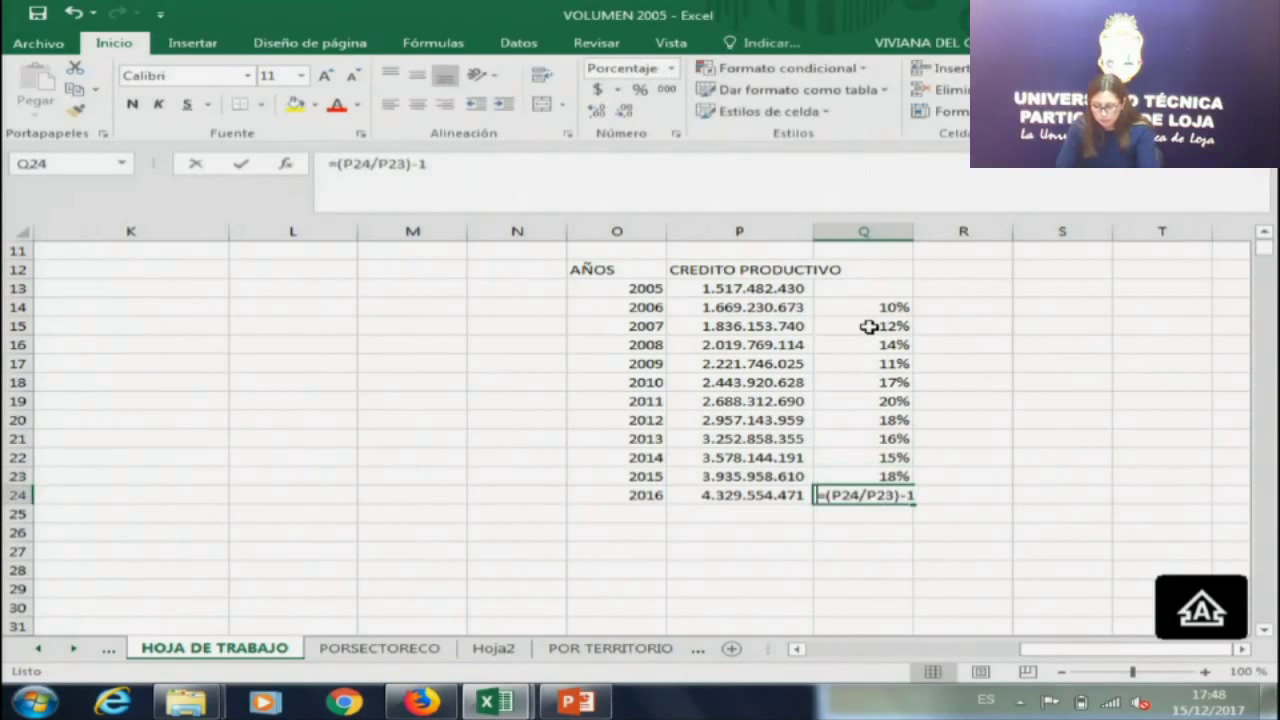
pyautogui.write('20')
pyautogui.press('Return')
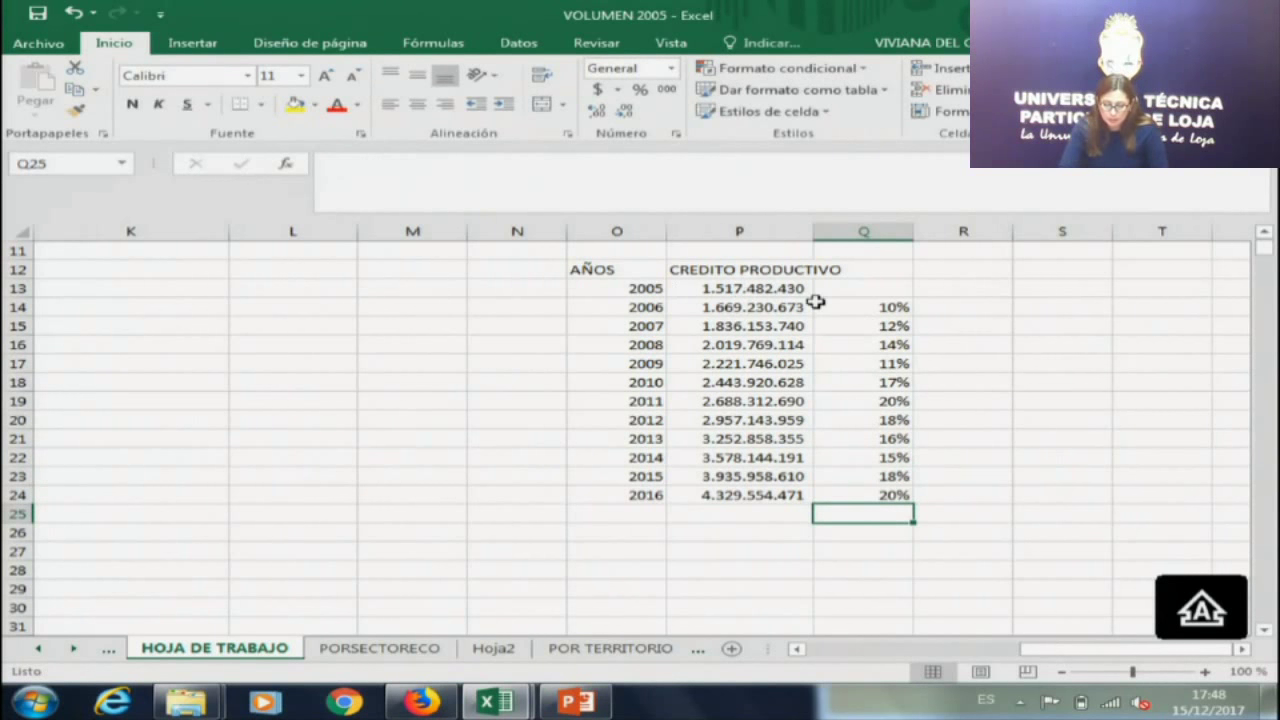
pyautogui.click(848, 302)
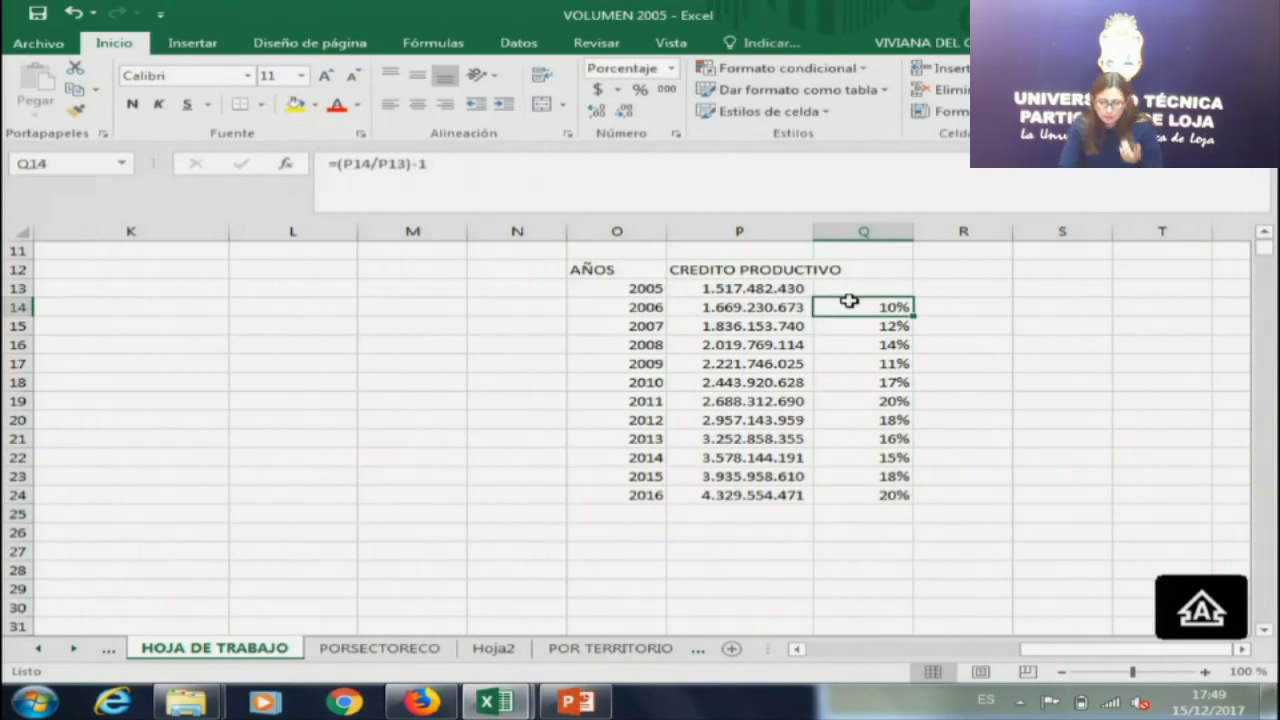
pyautogui.moveTo(717, 288); pyautogui.dragTo(720, 488)
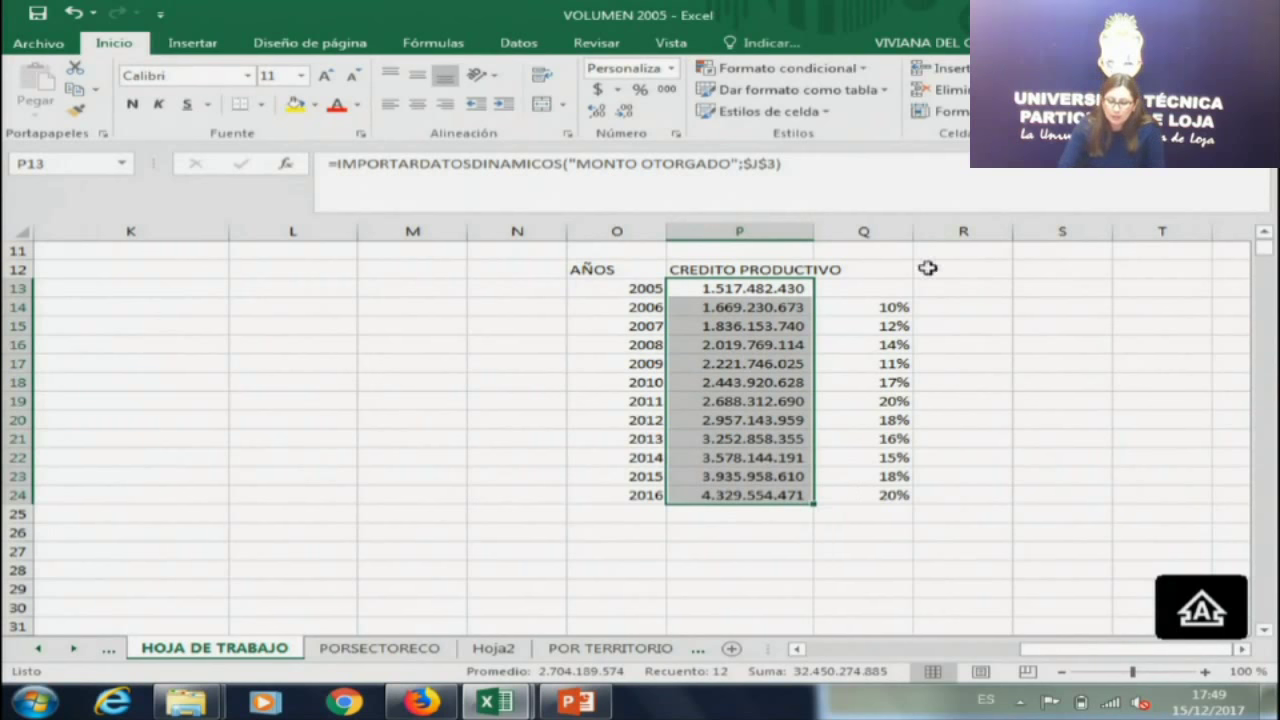
pyautogui.click(876, 308)
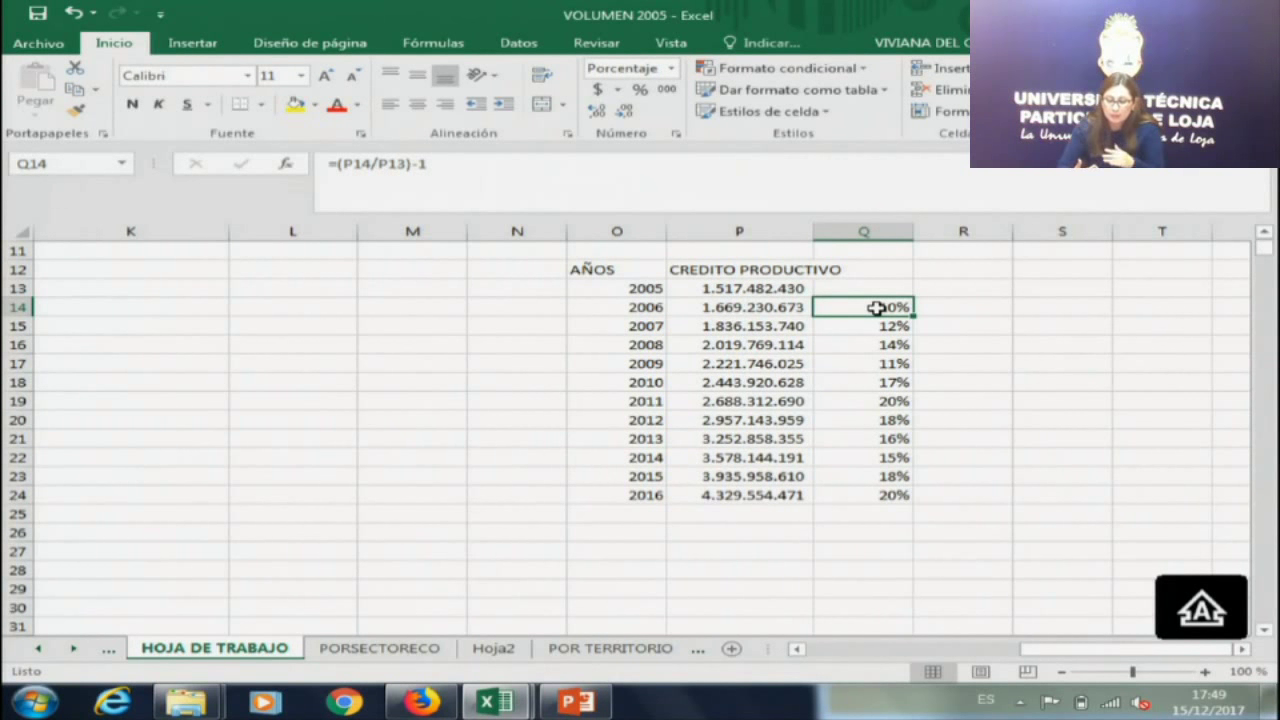
# Insert a blank column before the productive credit column and paste the growth rates into P14:P24 as values in percentage format.
pyautogui.click(758, 230)
pyautogui.hotkey('ctrl', '+')
pyautogui.moveTo(966, 308); pyautogui.dragTo(973, 492)
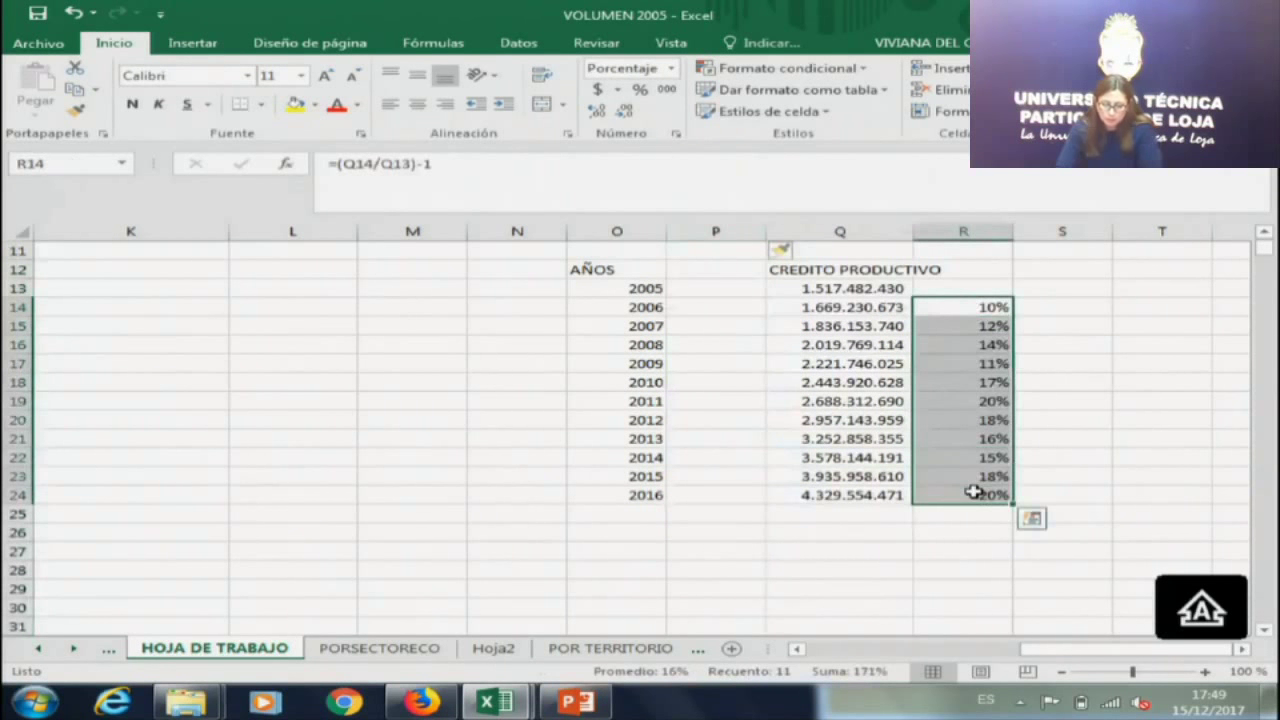
pyautogui.hotkey('ctrl', 'c')
pyautogui.click(677, 306)
pyautogui.rightClick(677, 306)
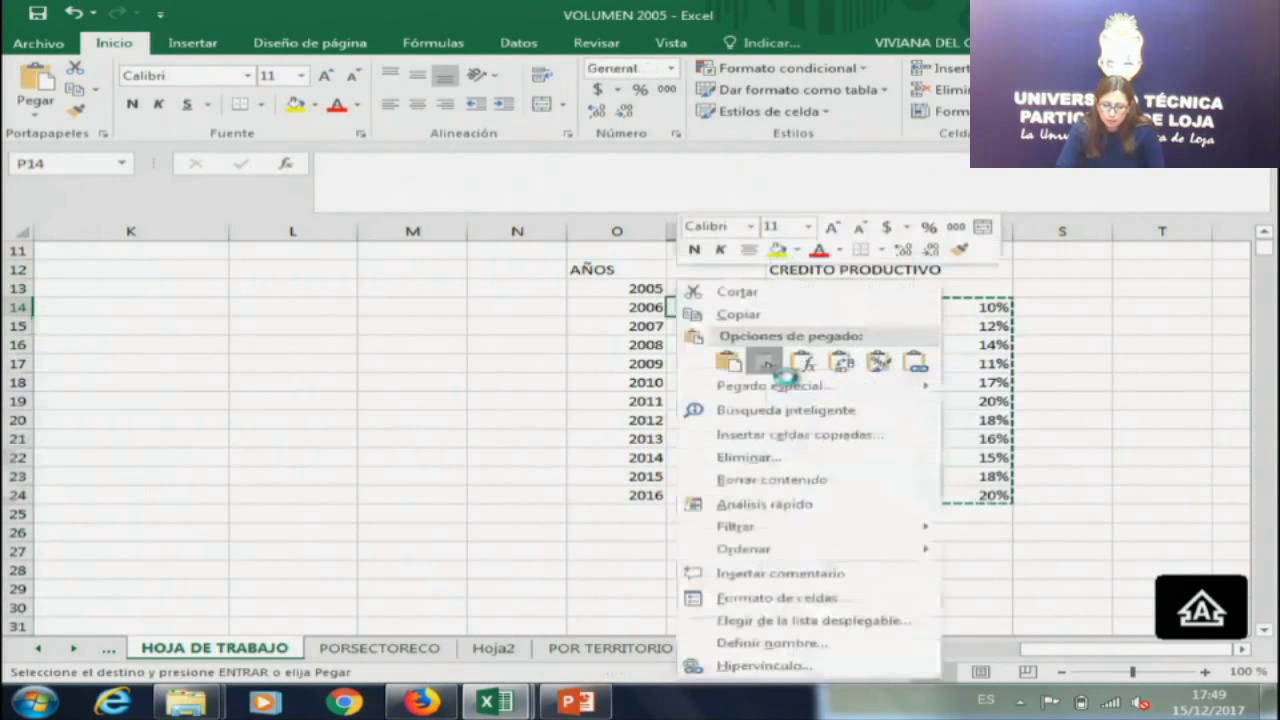
pyautogui.click(765, 363)
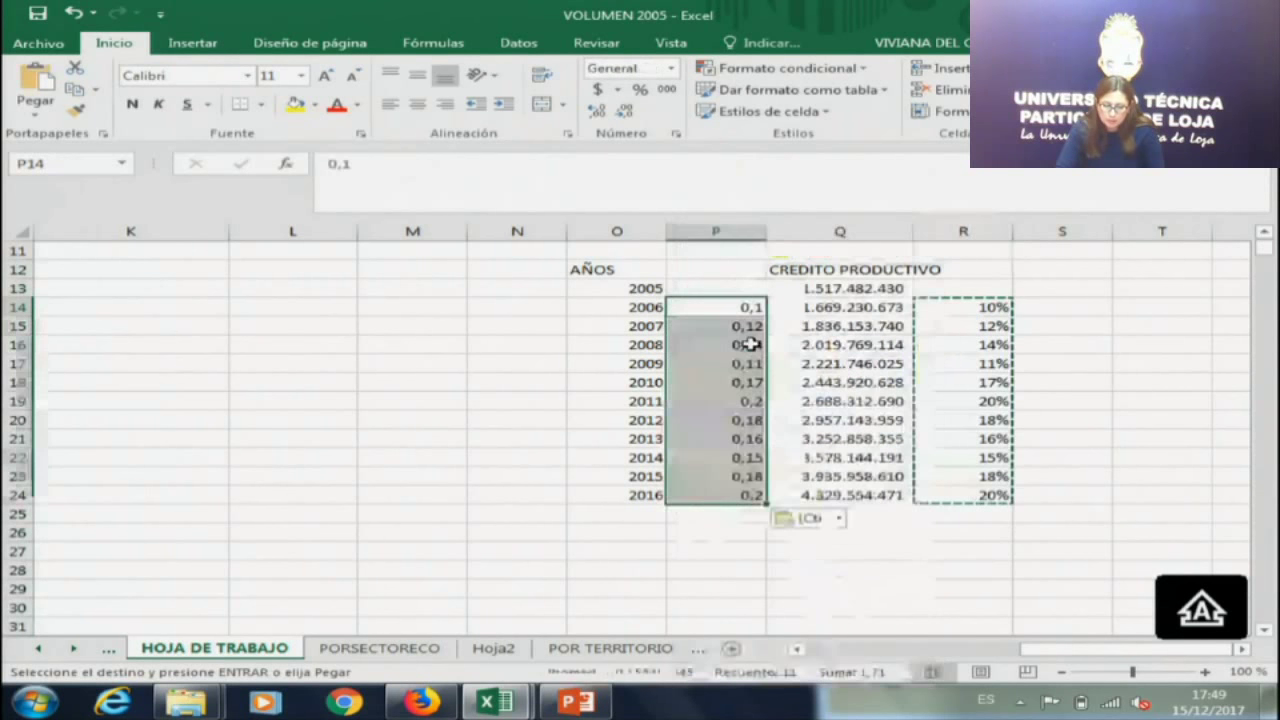
pyautogui.click(886, 406)
# Insert a 2-D line chart from the years and growth rates in O14:P24, and move it over columns K to O.
pyautogui.moveTo(640, 307); pyautogui.dragTo(745, 495)
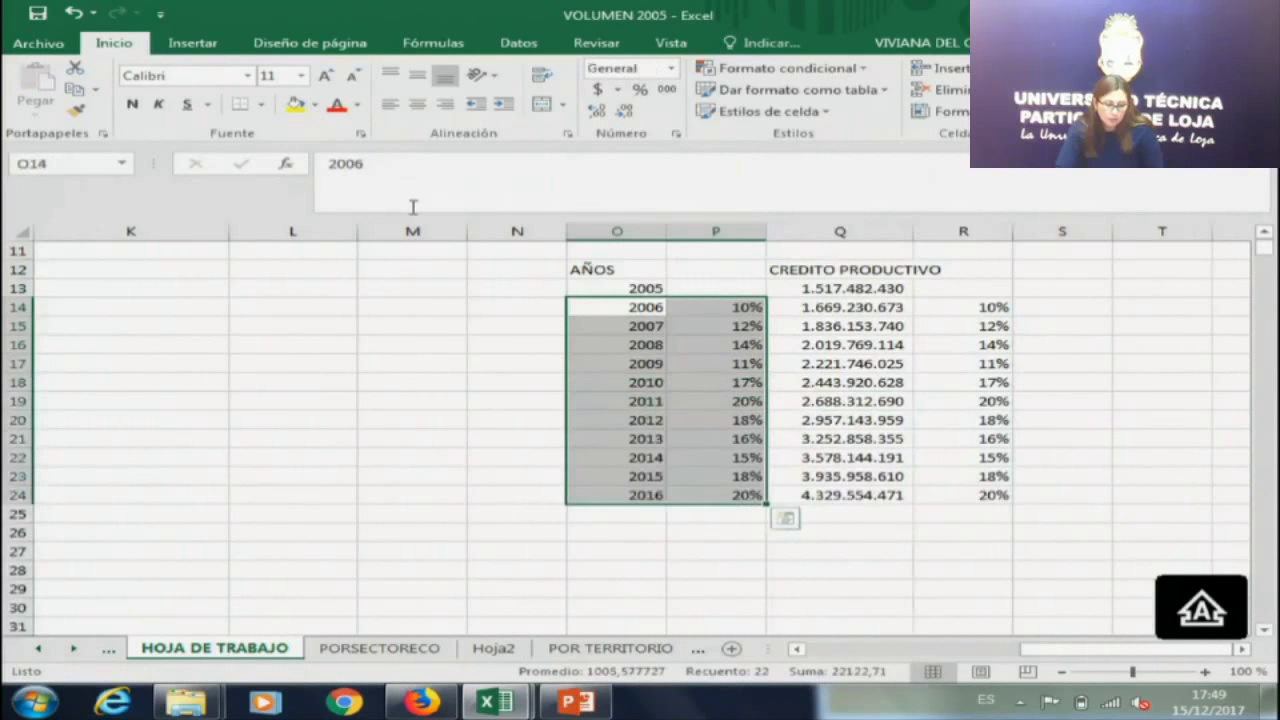
pyautogui.click(192, 43)
pyautogui.click(590, 72)
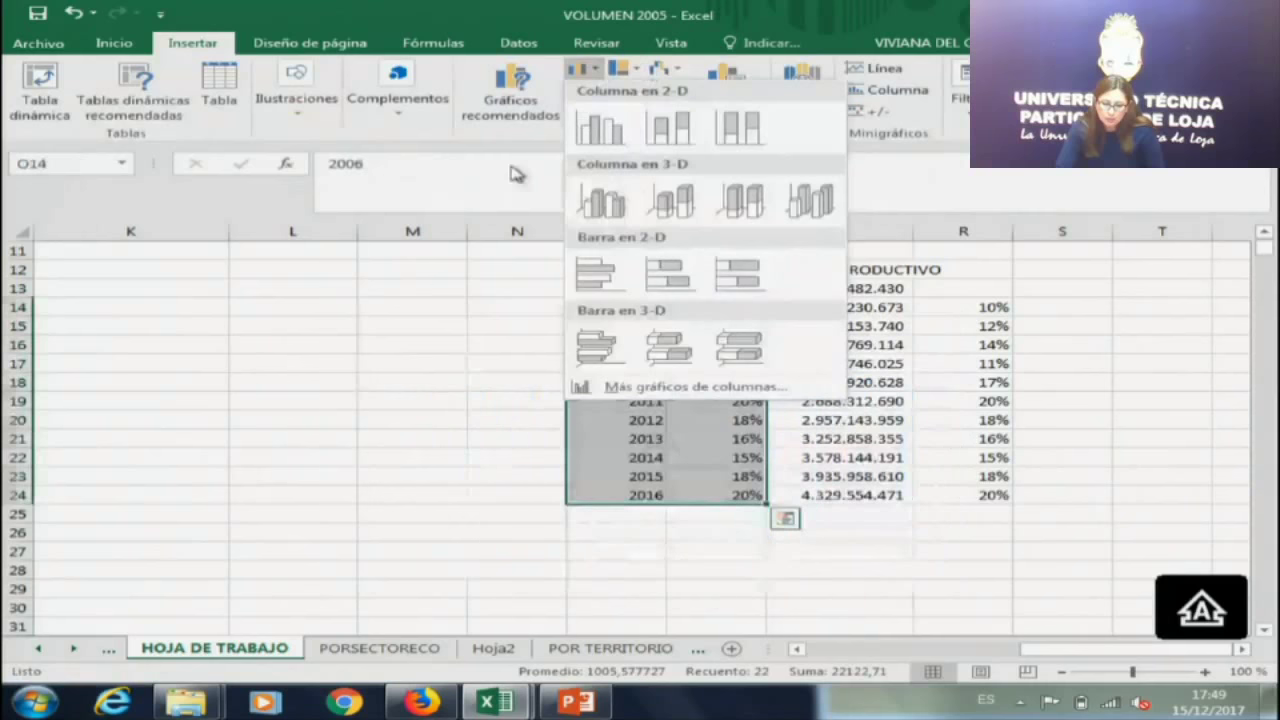
pyautogui.click(515, 170)
pyautogui.click(594, 92)
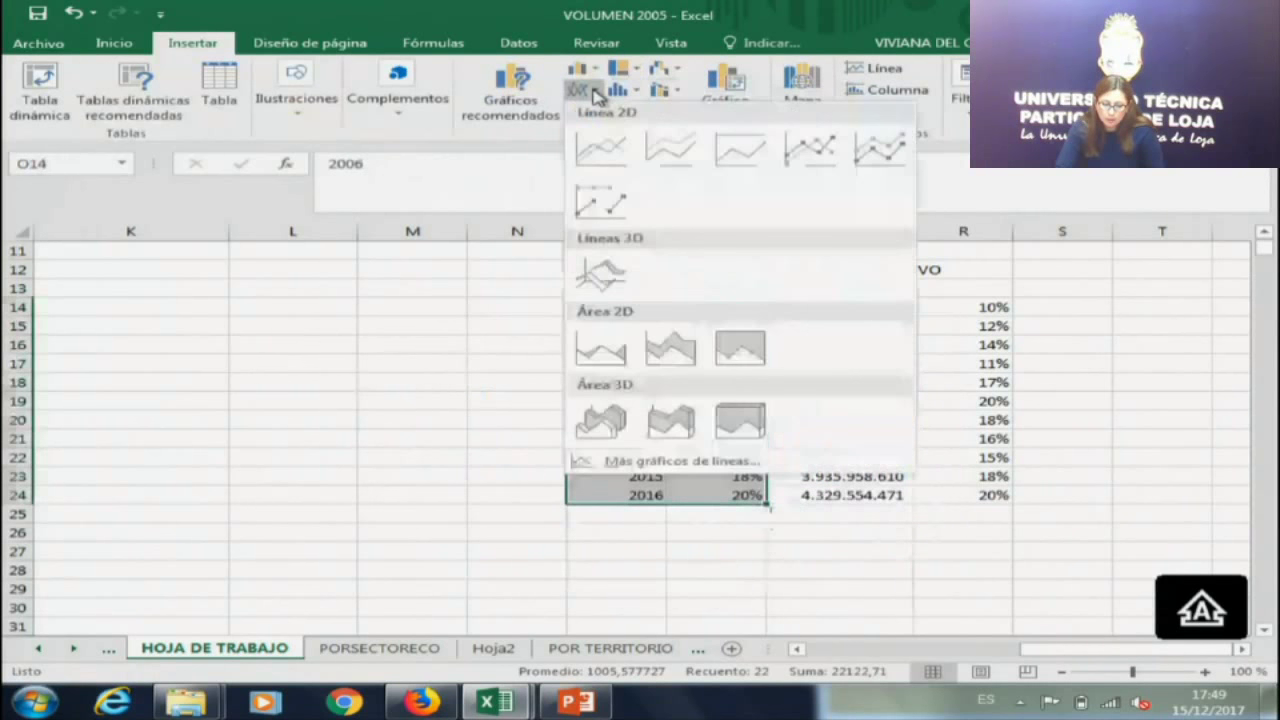
pyautogui.click(600, 148)
pyautogui.moveTo(551, 327); pyautogui.dragTo(214, 334)
# Open the growth chart's data source selection, close it, and delete the chart from the worksheet.
pyautogui.click(553, 93)
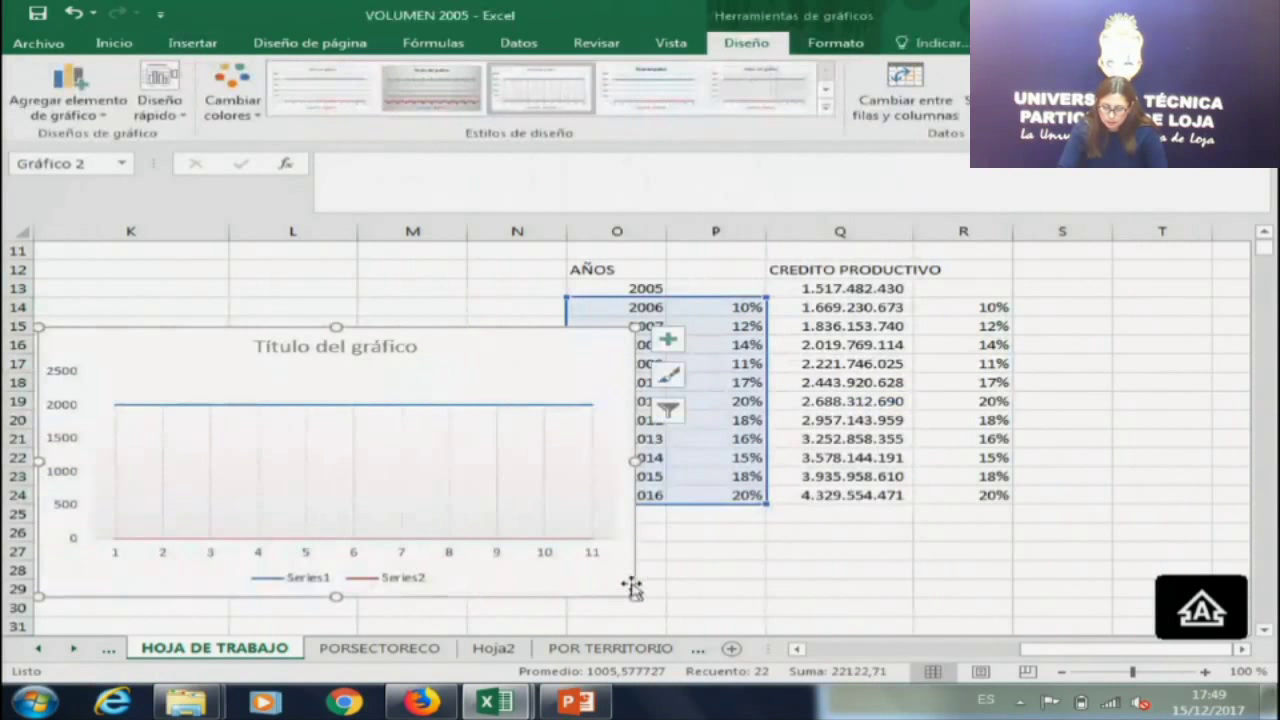
pyautogui.click(668, 410)
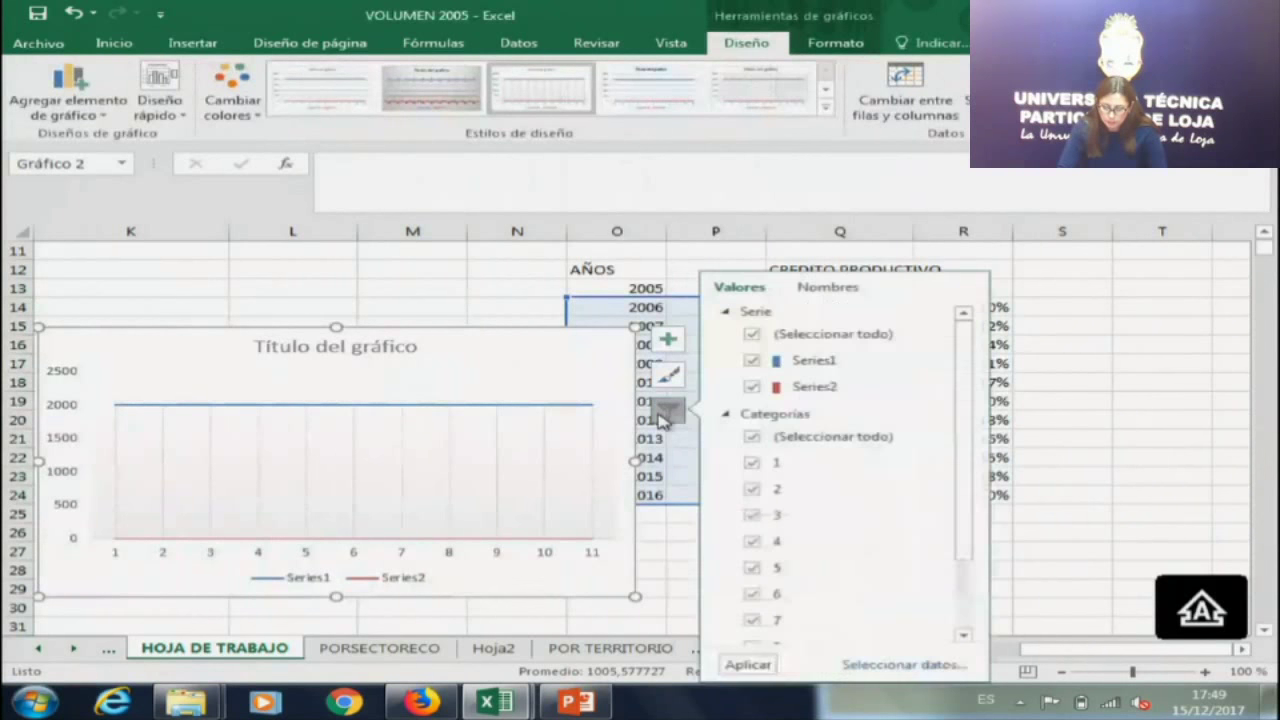
pyautogui.click(922, 664)
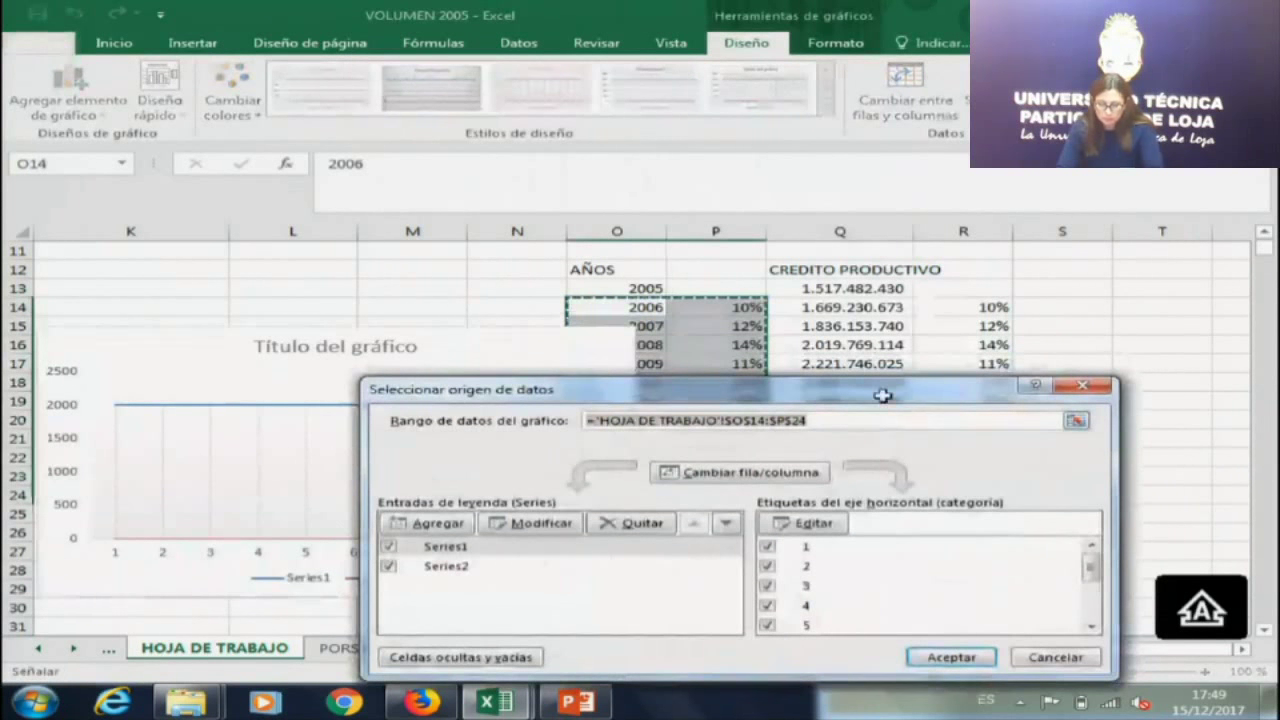
pyautogui.press('Return')
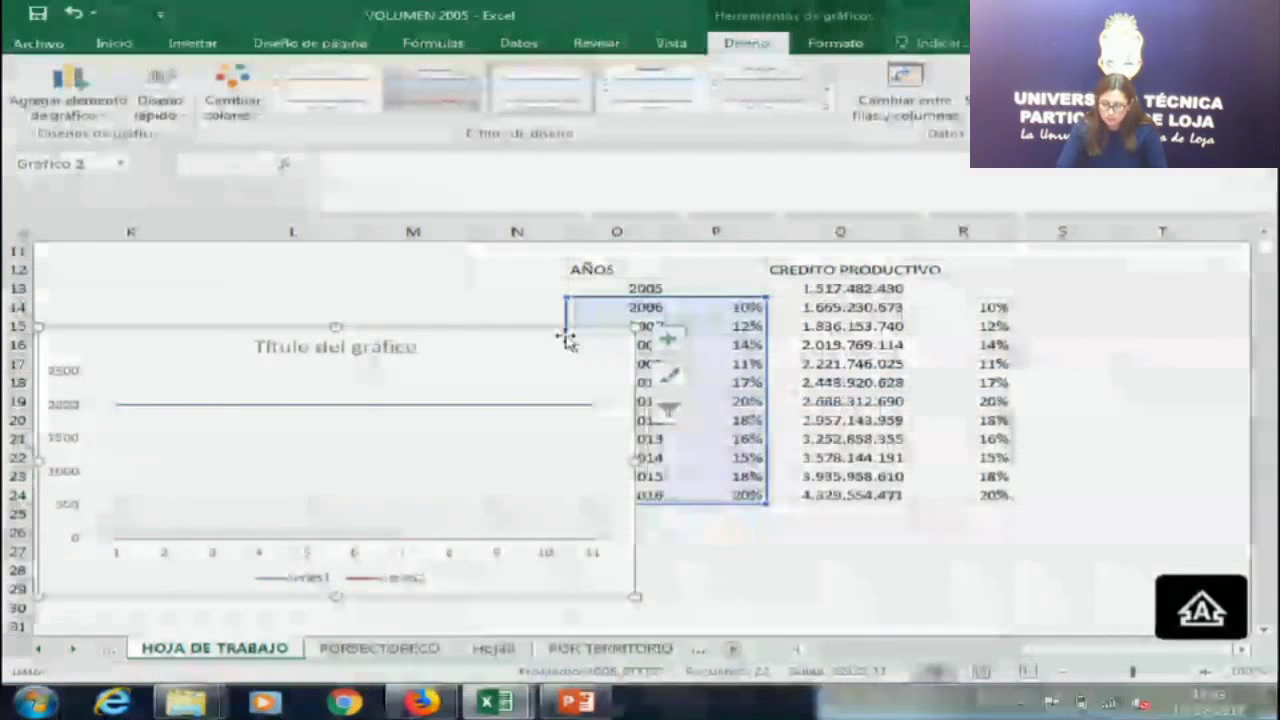
pyautogui.press('Delete')
# Enter the header "Variacion" in cell P12 above the growth rates.
pyautogui.click(683, 271)
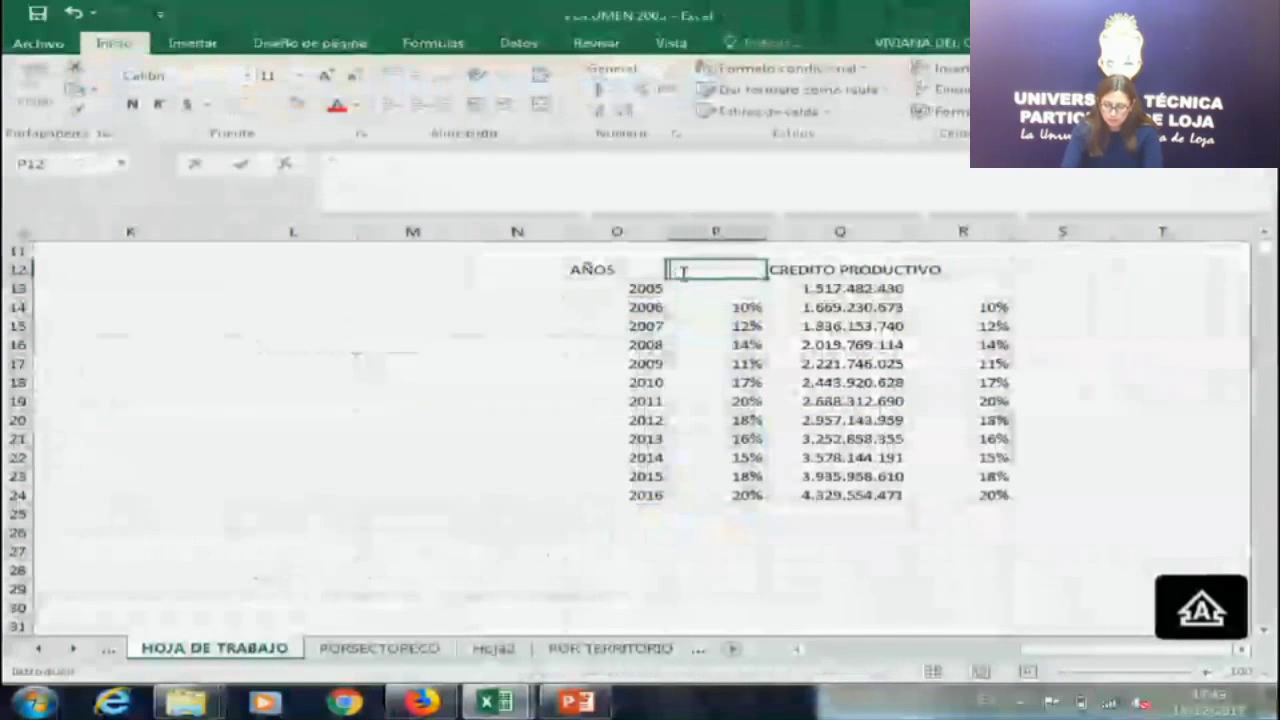
pyautogui.write('VARI')
pyautogui.press('BackSpace')
pyautogui.press('BackSpace')
pyautogui.press('BackSpace')
pyautogui.write('a')
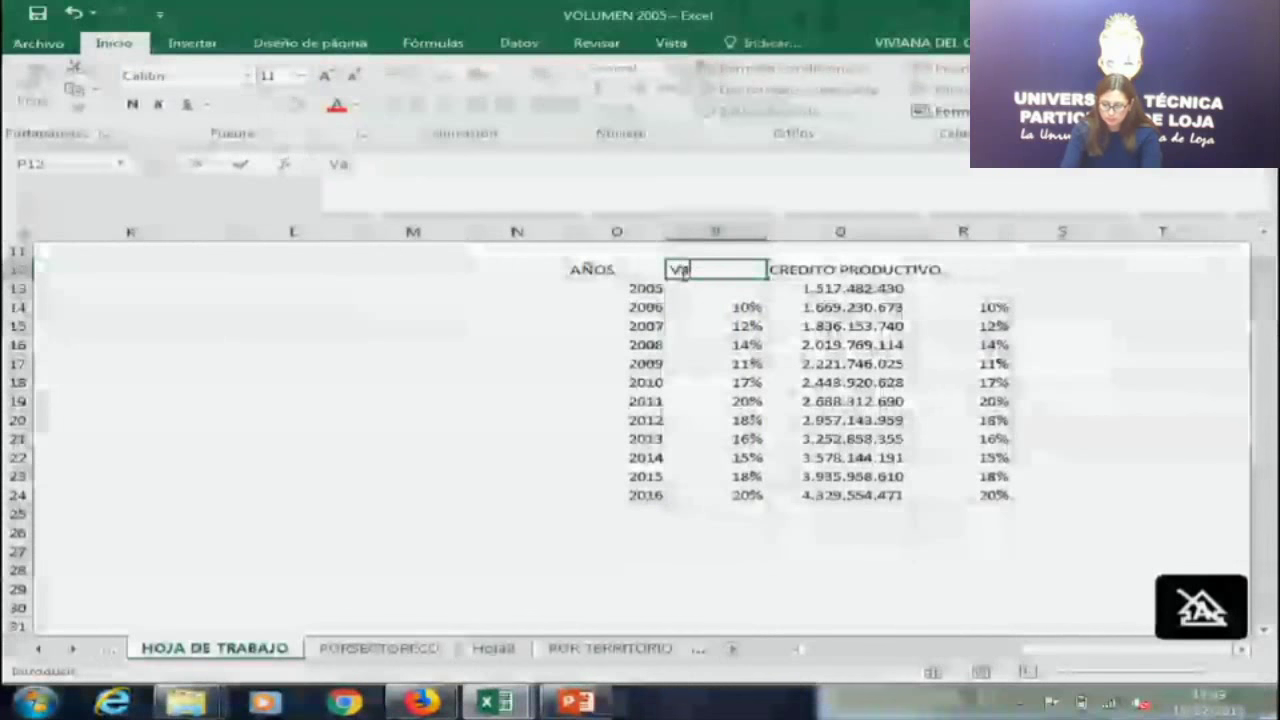
pyautogui.write('riacion')
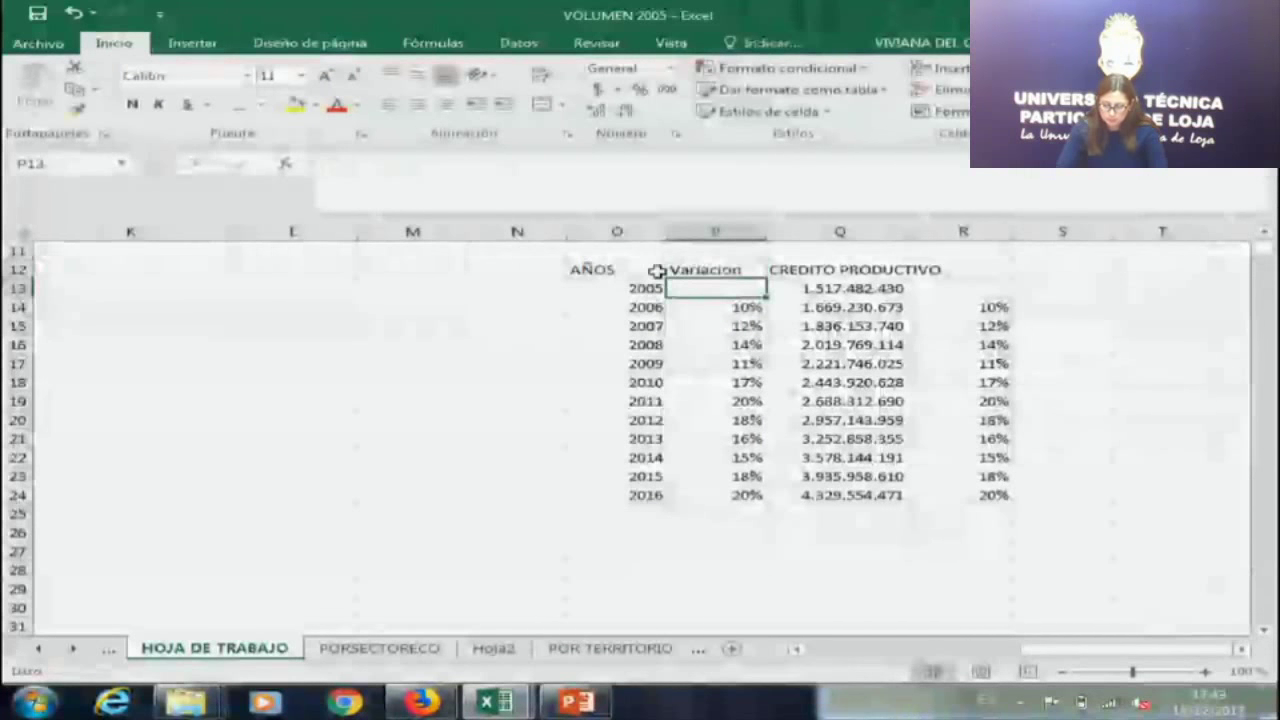
# Insert a 2-D line chart from the years and growth rates in O12:P24, and move it over columns K to P.
pyautogui.moveTo(655, 268); pyautogui.dragTo(709, 492)
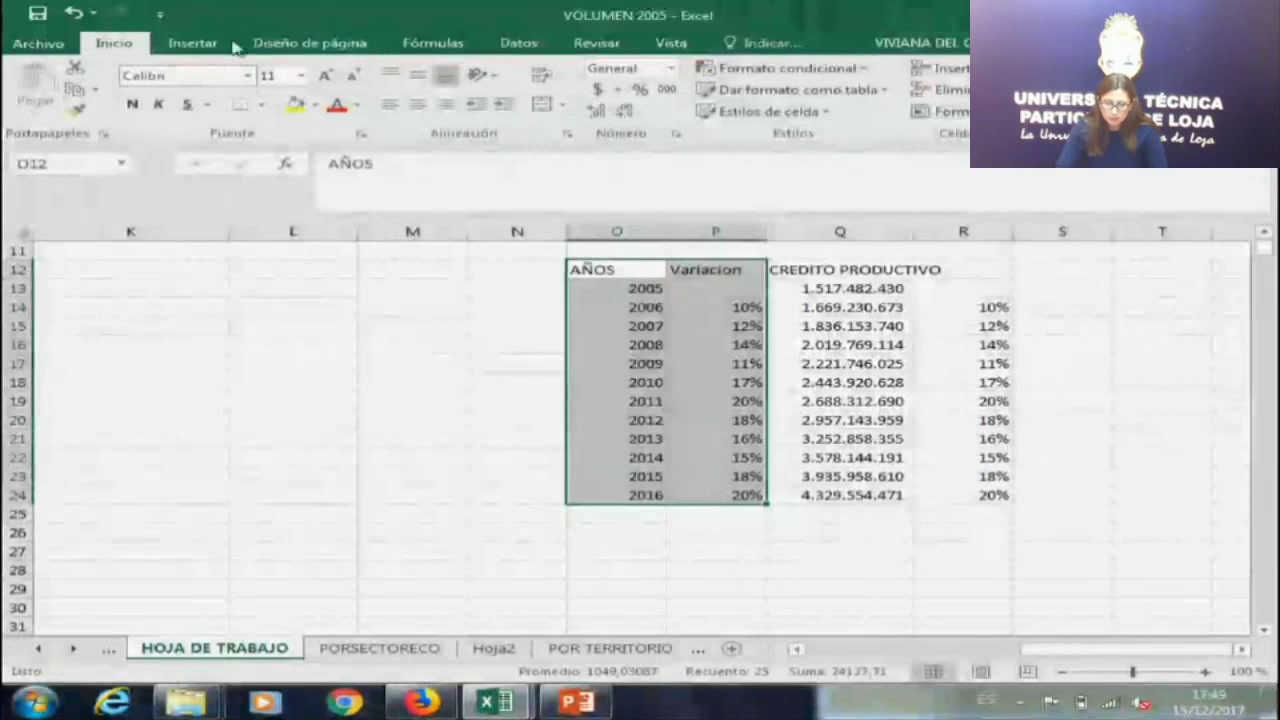
pyautogui.click(195, 43)
pyautogui.click(590, 100)
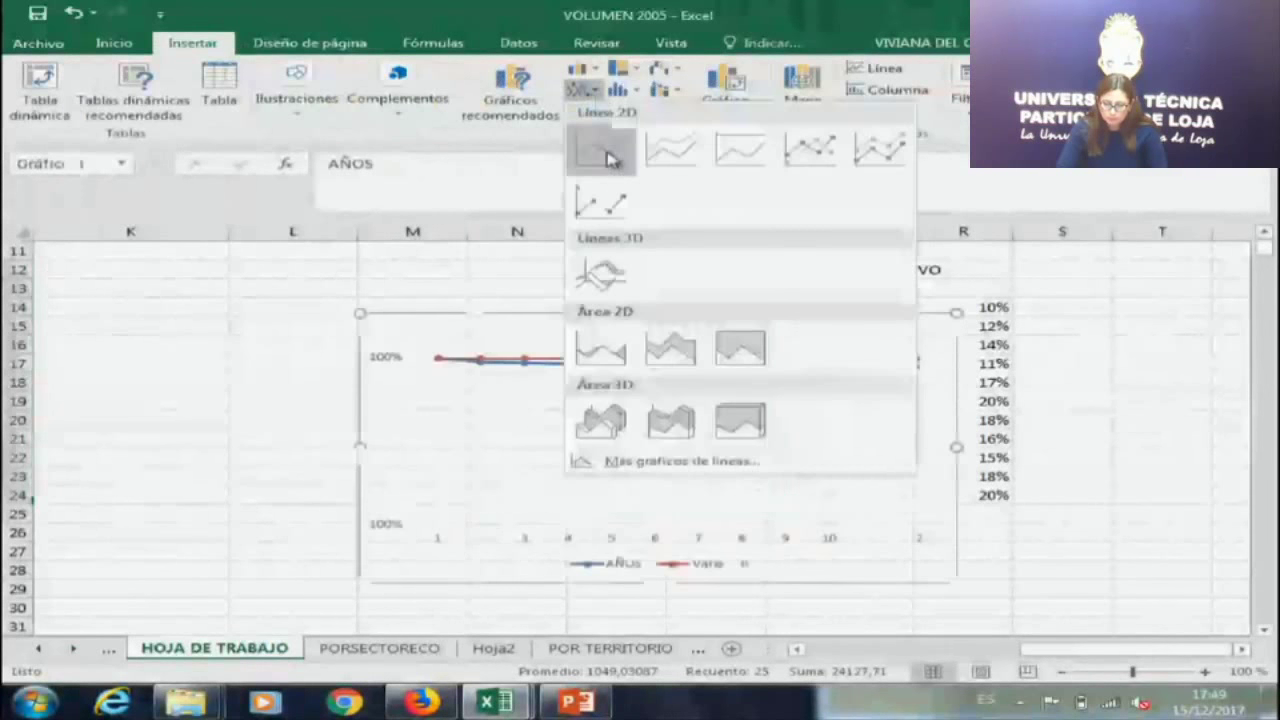
pyautogui.click(600, 148)
pyautogui.moveTo(700, 318); pyautogui.dragTo(420, 320)
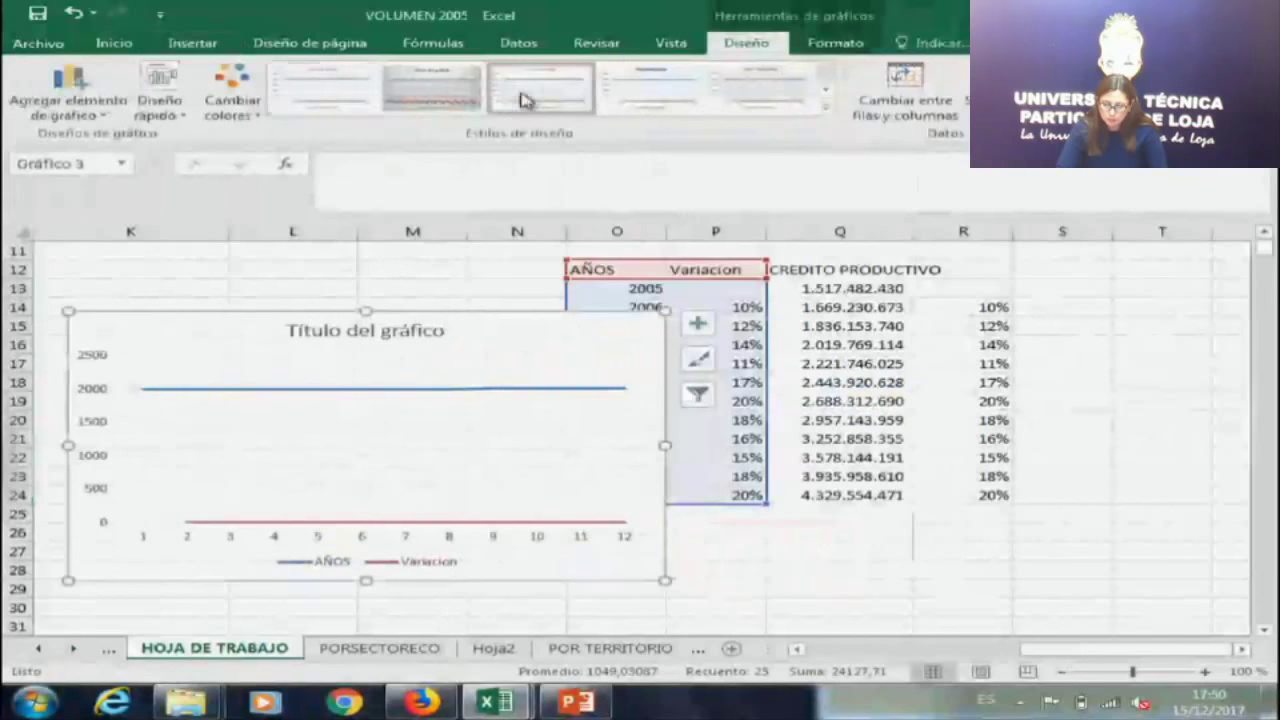
# Set the chart's horizontal axis labels to the years in O13:O24 and exclude the AÑOS series, leaving only Variacion.
pyautogui.click(698, 394)
pyautogui.click(935, 665)
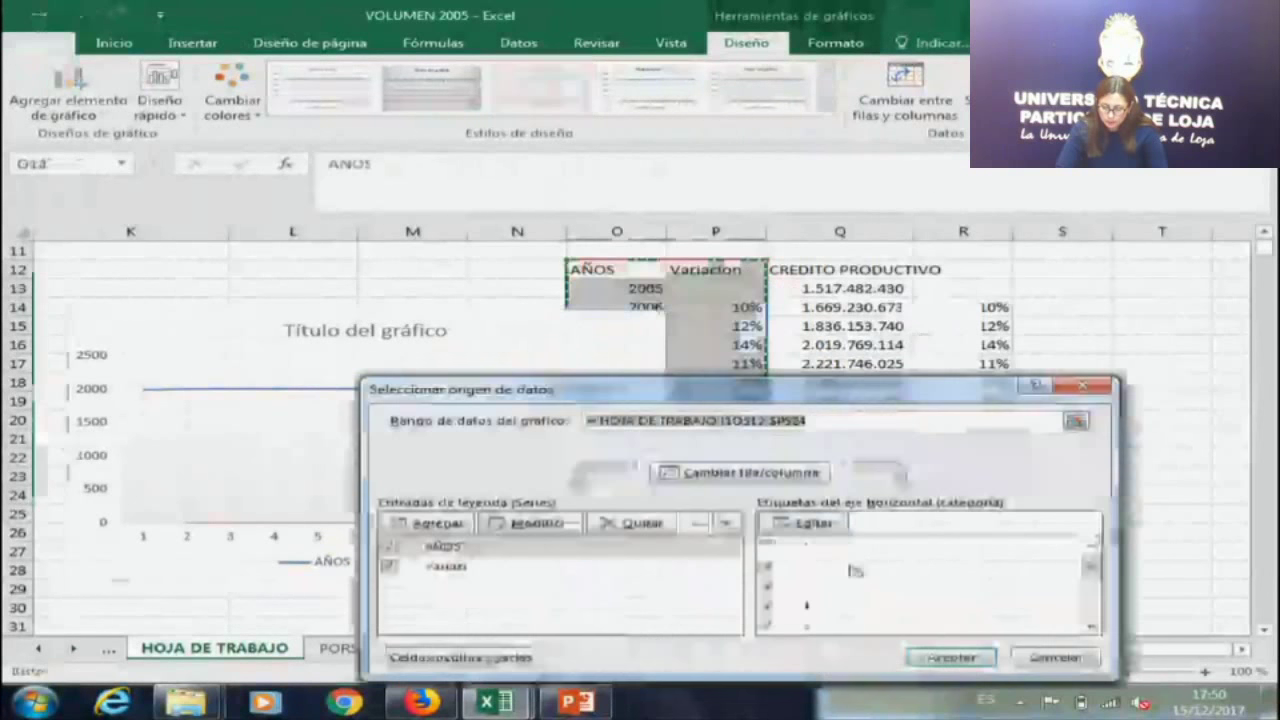
pyautogui.click(809, 603)
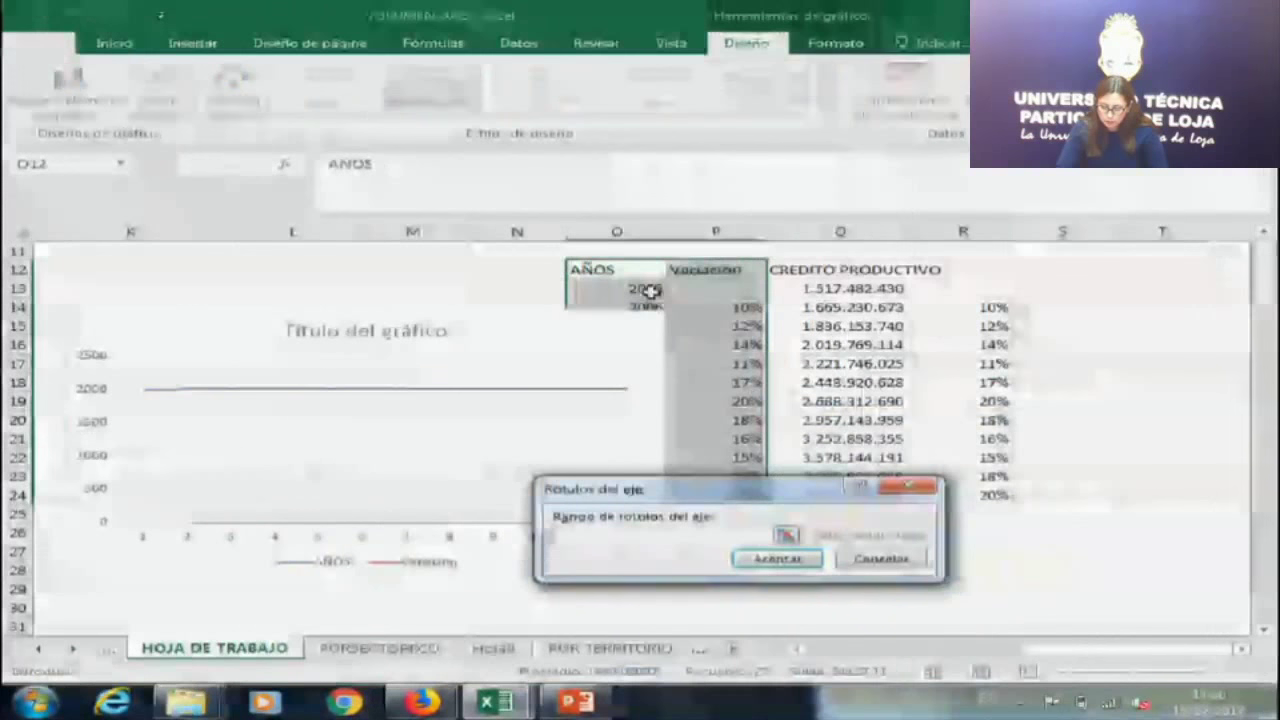
pyautogui.moveTo(650, 290); pyautogui.dragTo(645, 495)
pyautogui.click(790, 562)
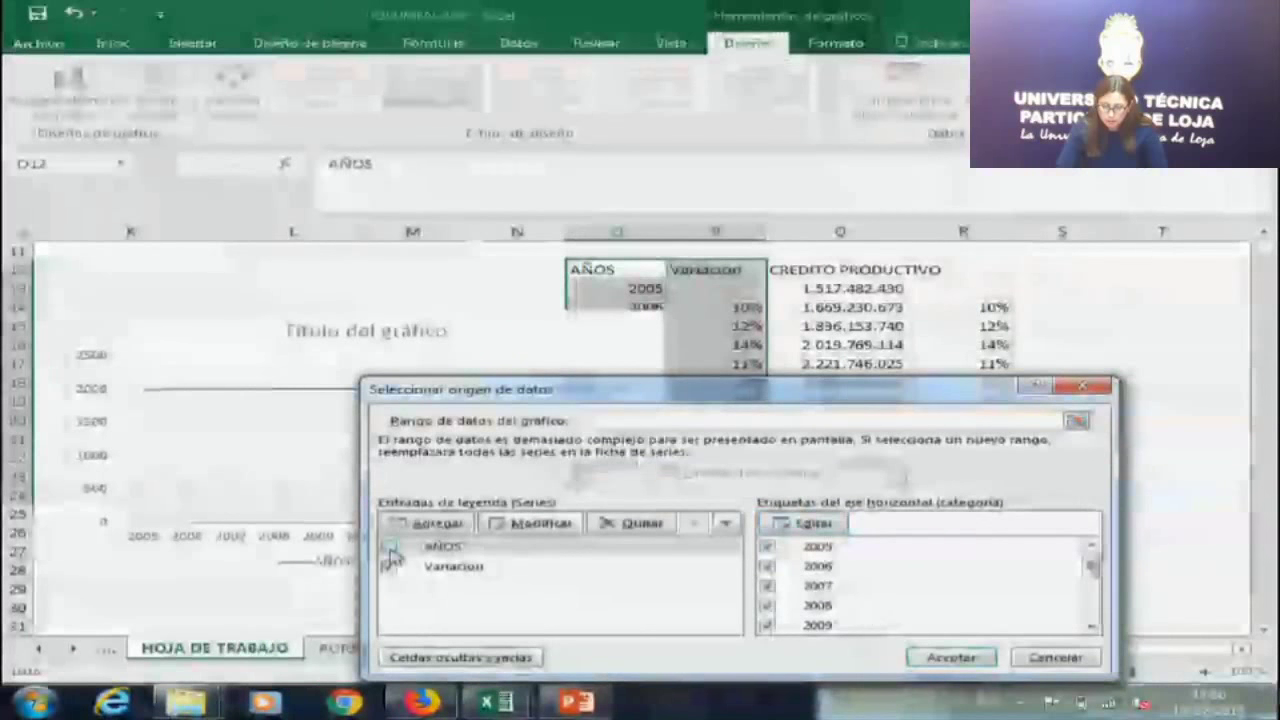
pyautogui.click(953, 664)
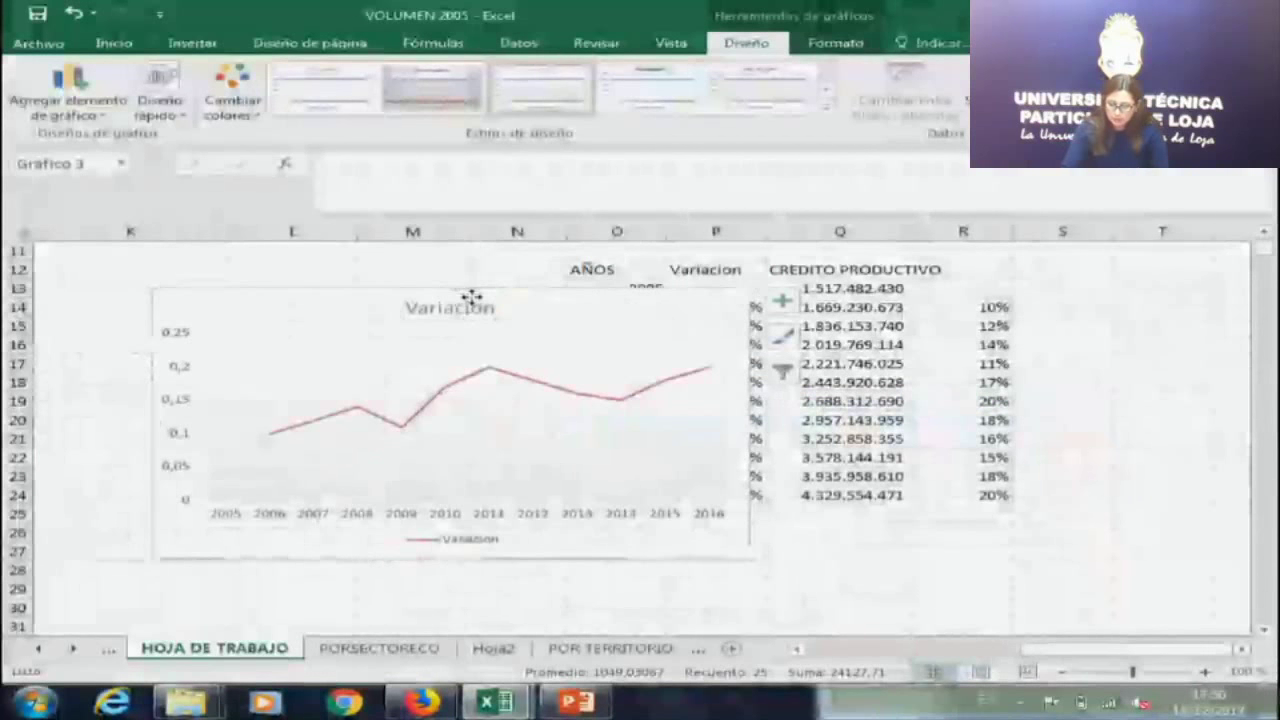
# Delete the growth chart's title and apply a light chart style with percentage data labels and the legend above the plot.
pyautogui.press('Delete')
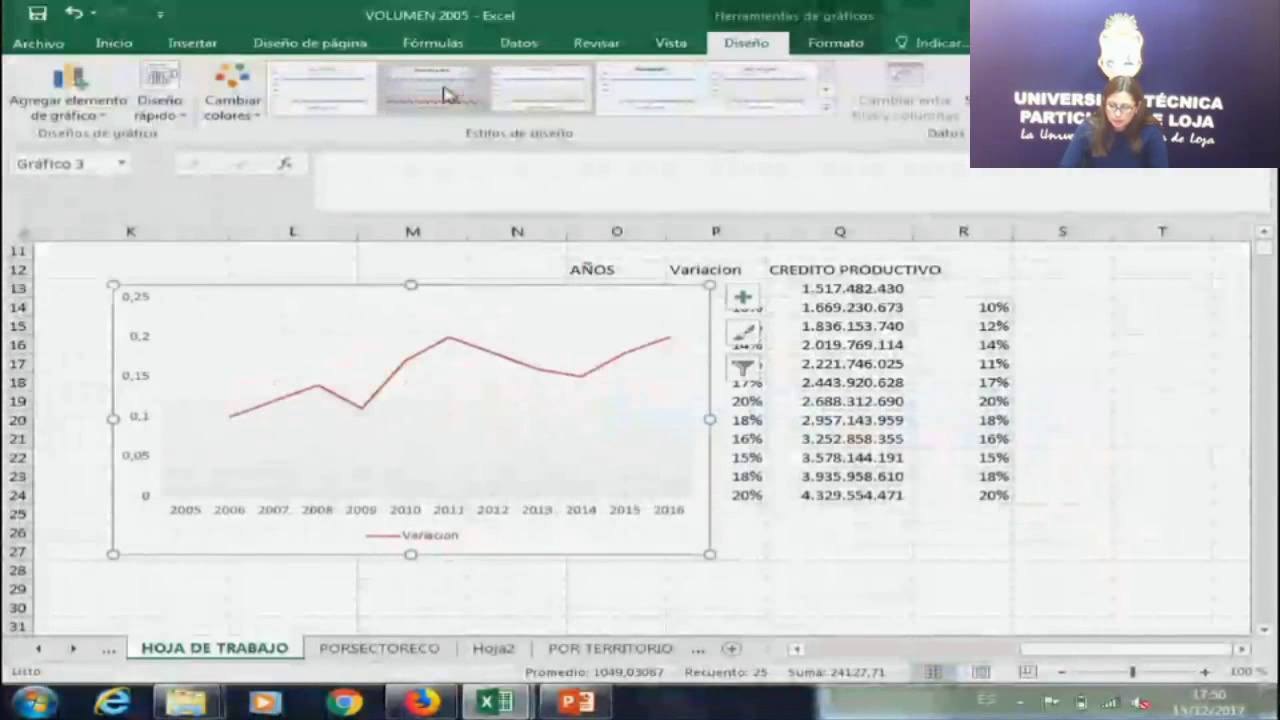
pyautogui.click(432, 92)
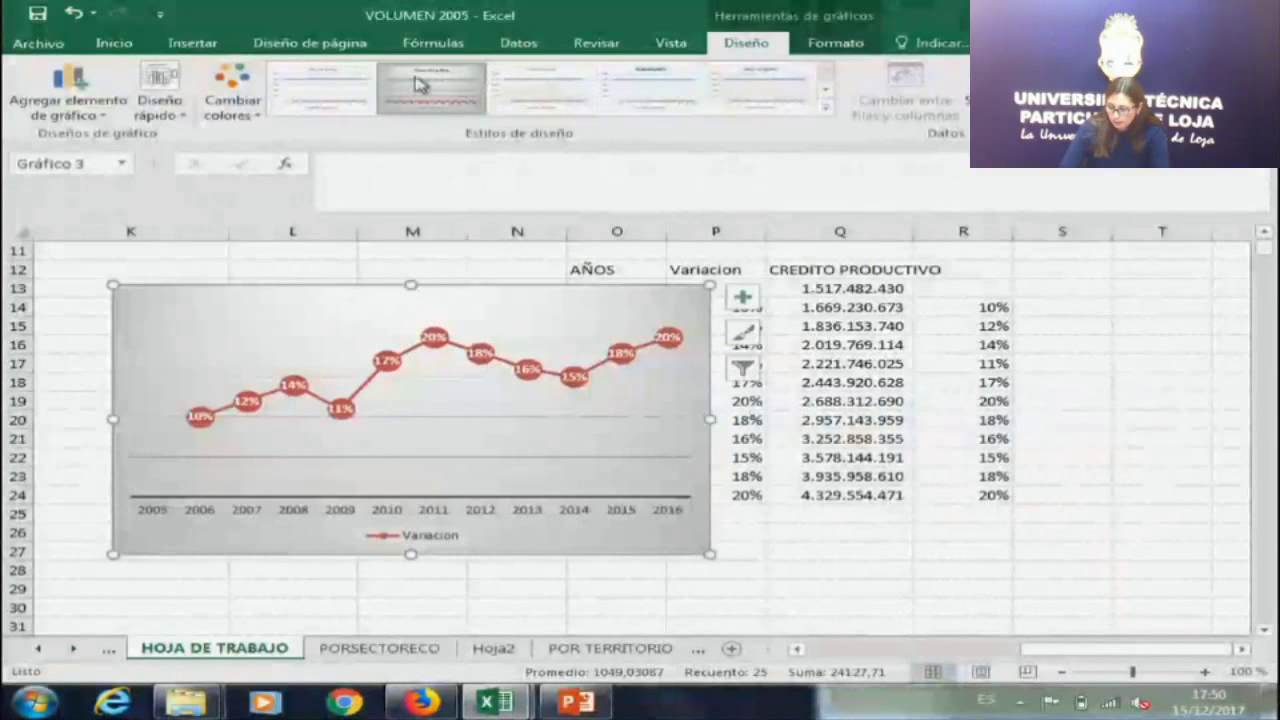
pyautogui.click(555, 88)
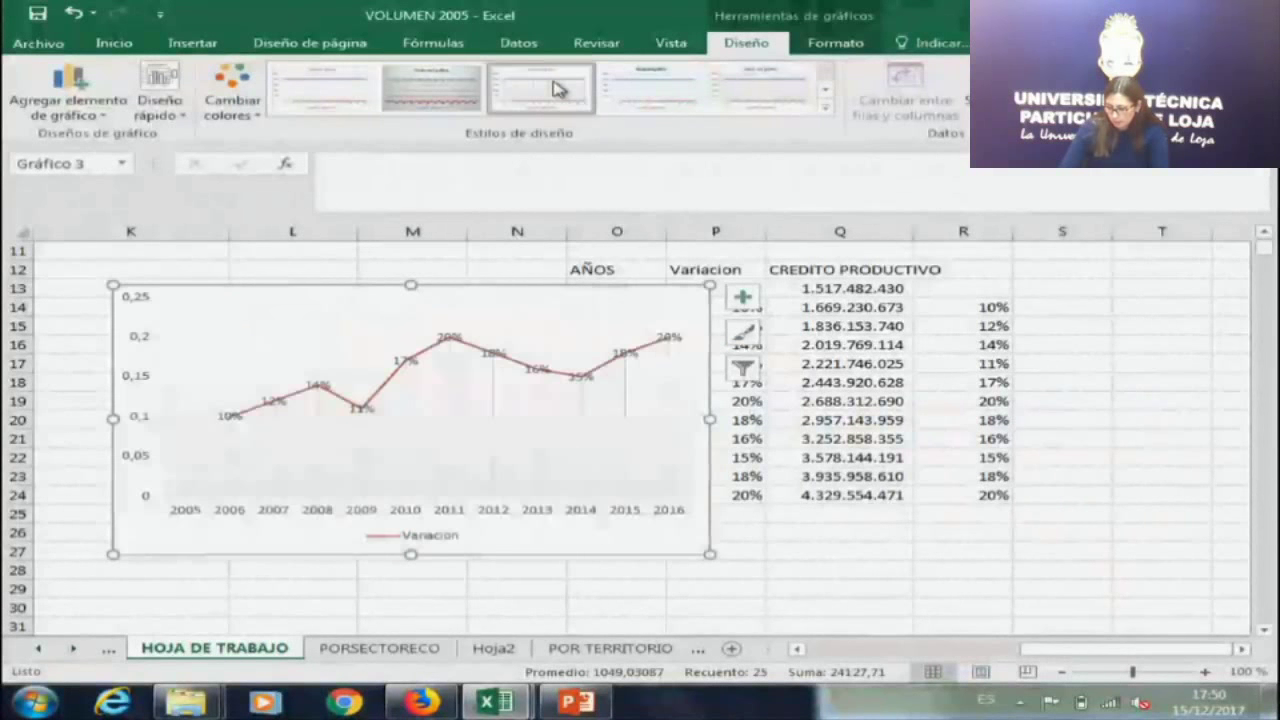
pyautogui.click(655, 90)
pyautogui.click(770, 104)
pyautogui.click(825, 106)
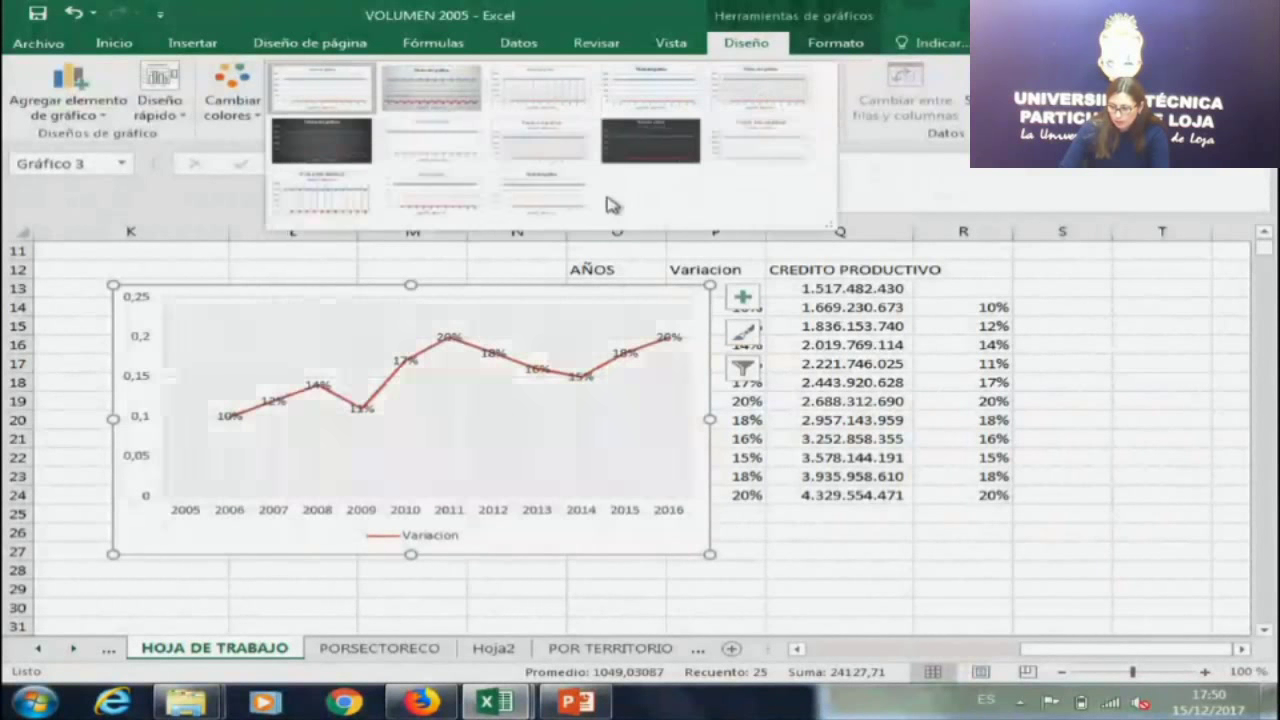
pyautogui.click(777, 136)
pyautogui.click(874, 599)
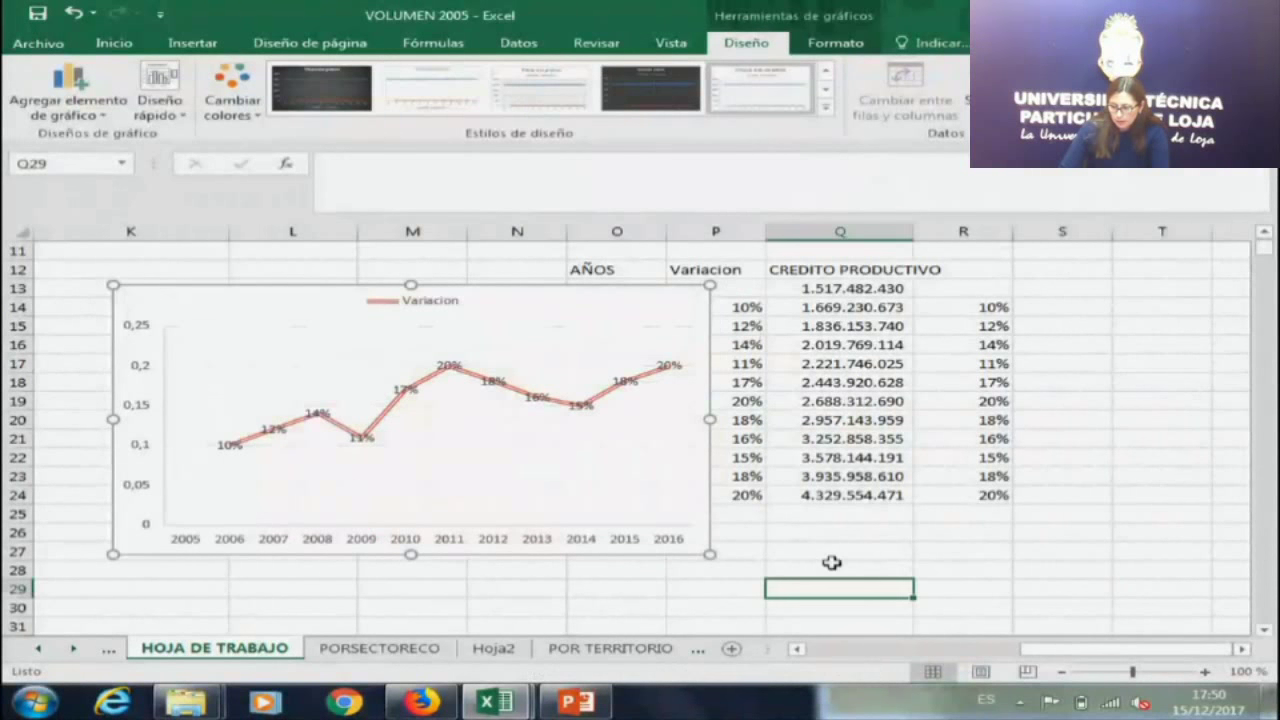
# Make all text in the growth chart bold and shift the chart slightly up and to the left on the worksheet.
pyautogui.click(298, 420)
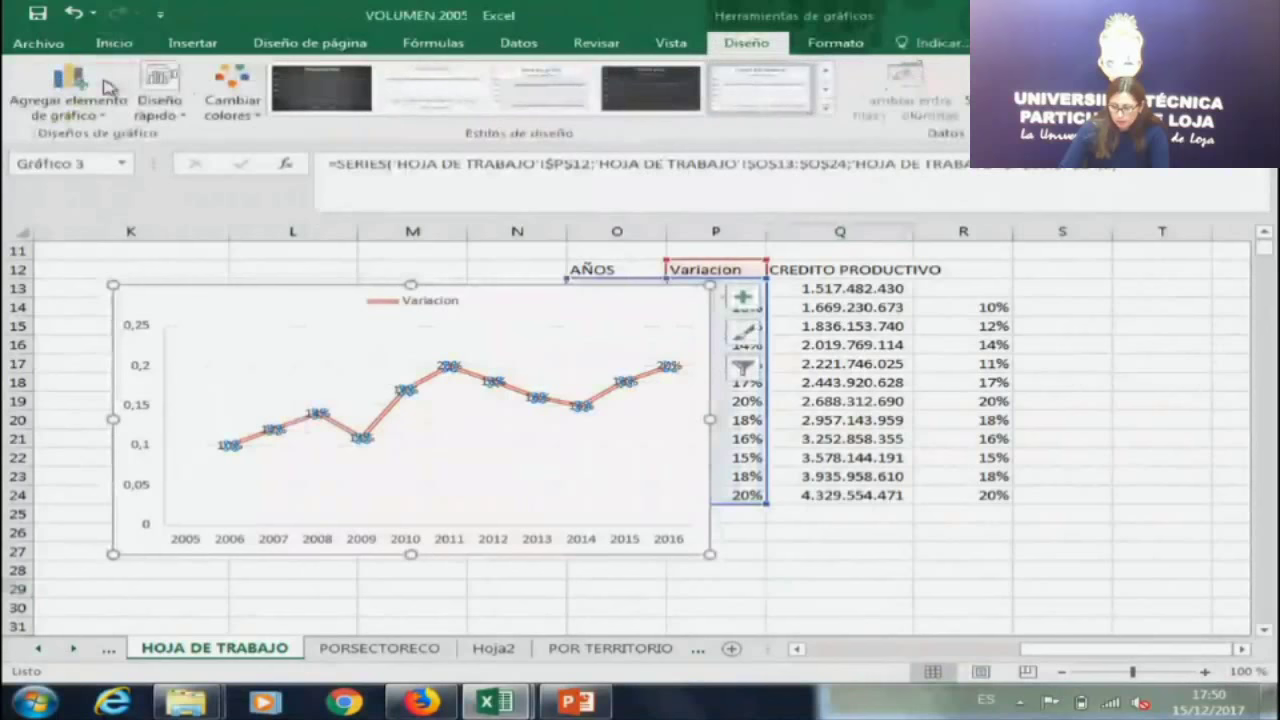
pyautogui.click(102, 46)
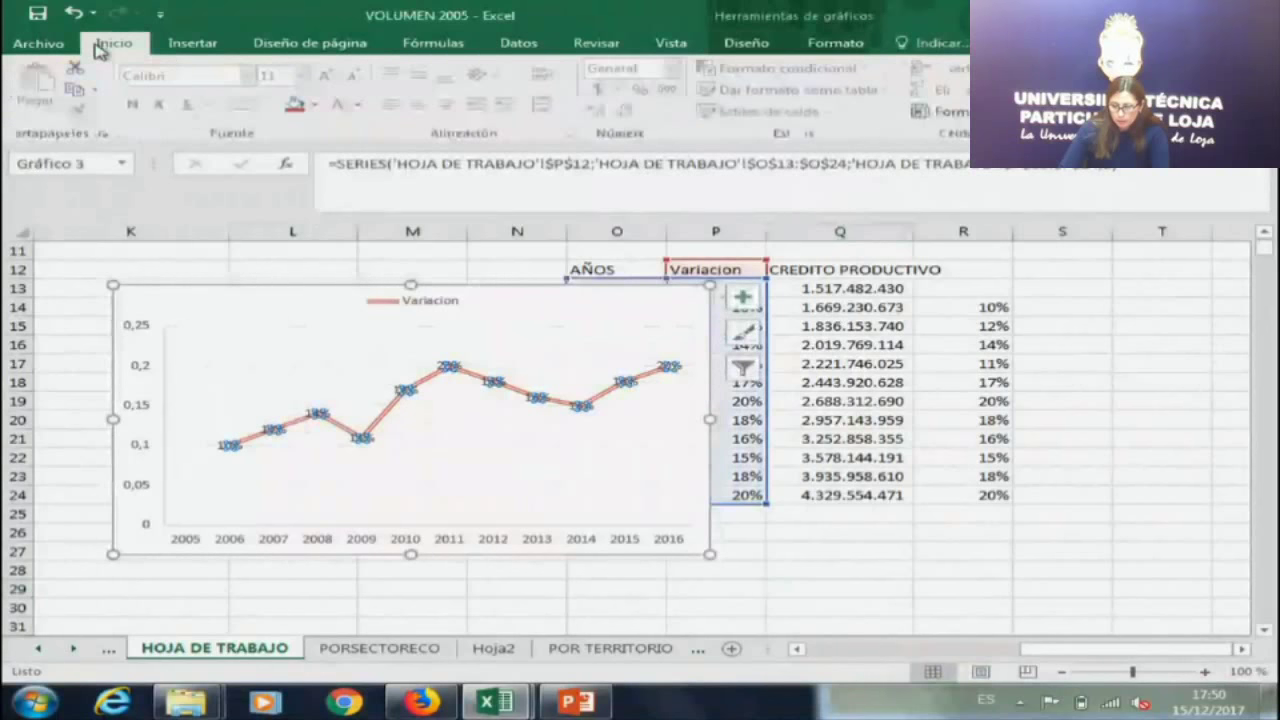
pyautogui.click(297, 397)
pyautogui.click(250, 286)
pyautogui.click(132, 104)
pyautogui.click(475, 447)
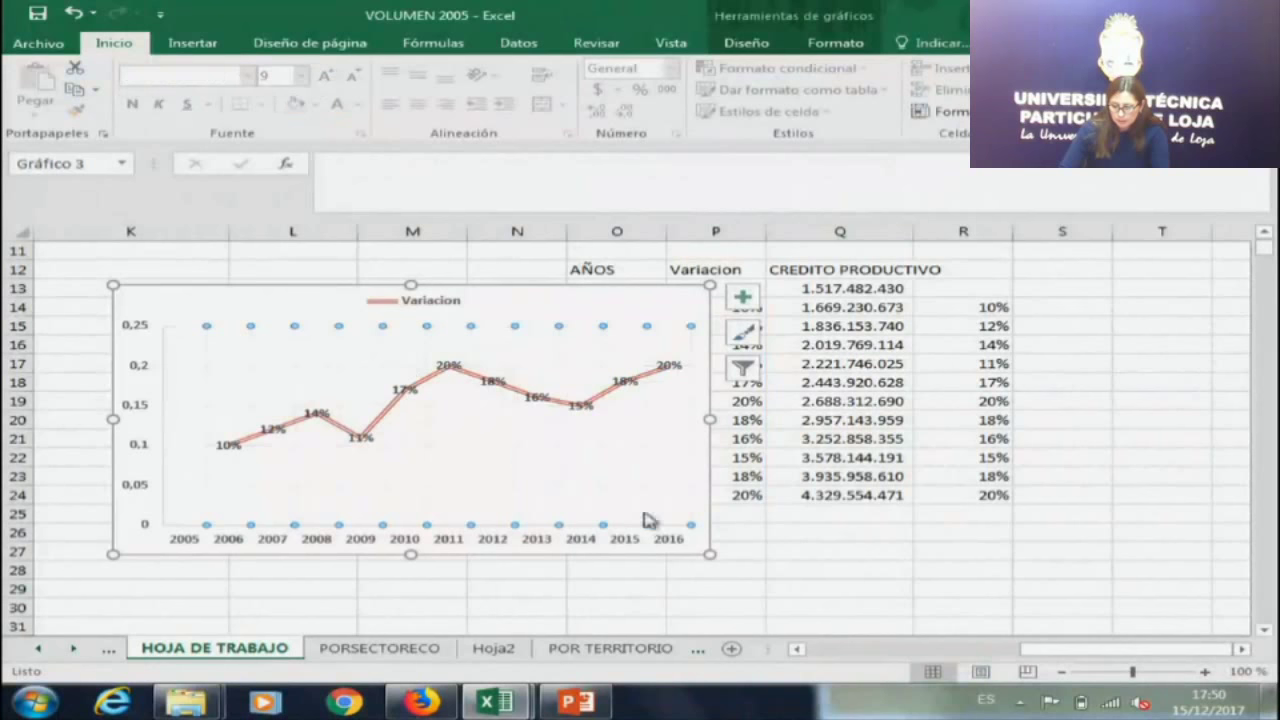
pyautogui.click(950, 551)
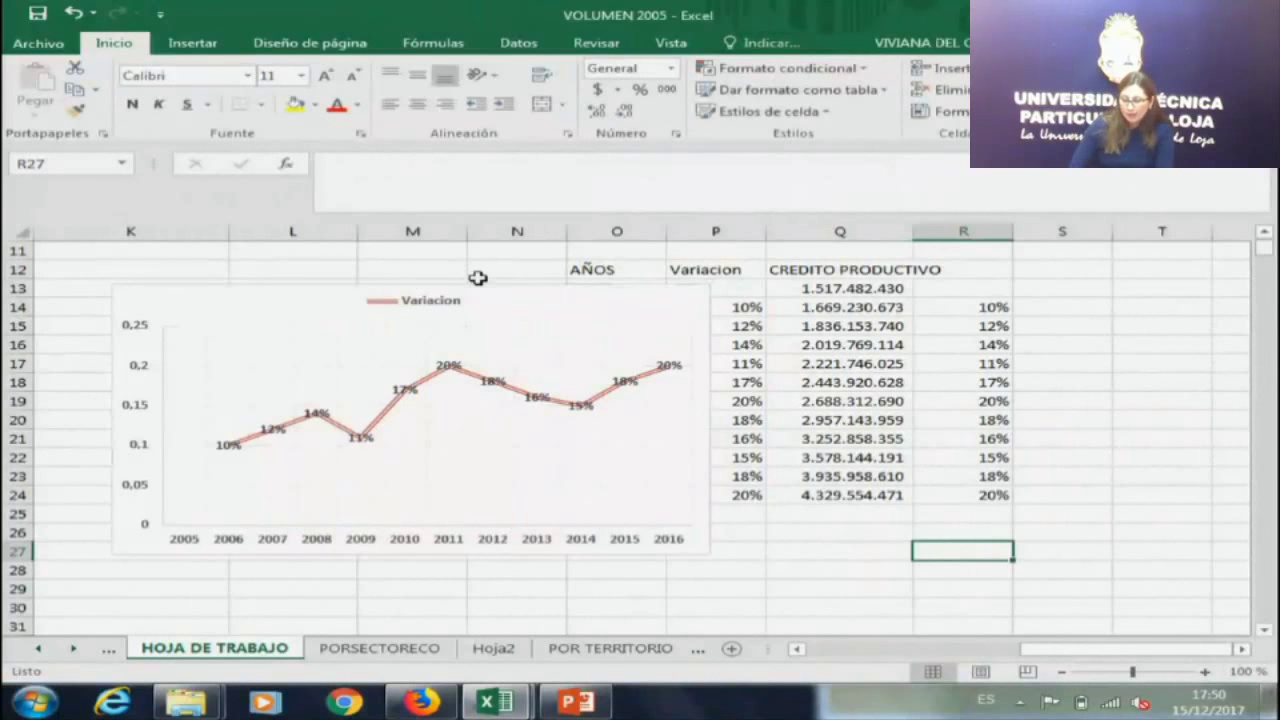
pyautogui.moveTo(486, 286); pyautogui.dragTo(471, 278)
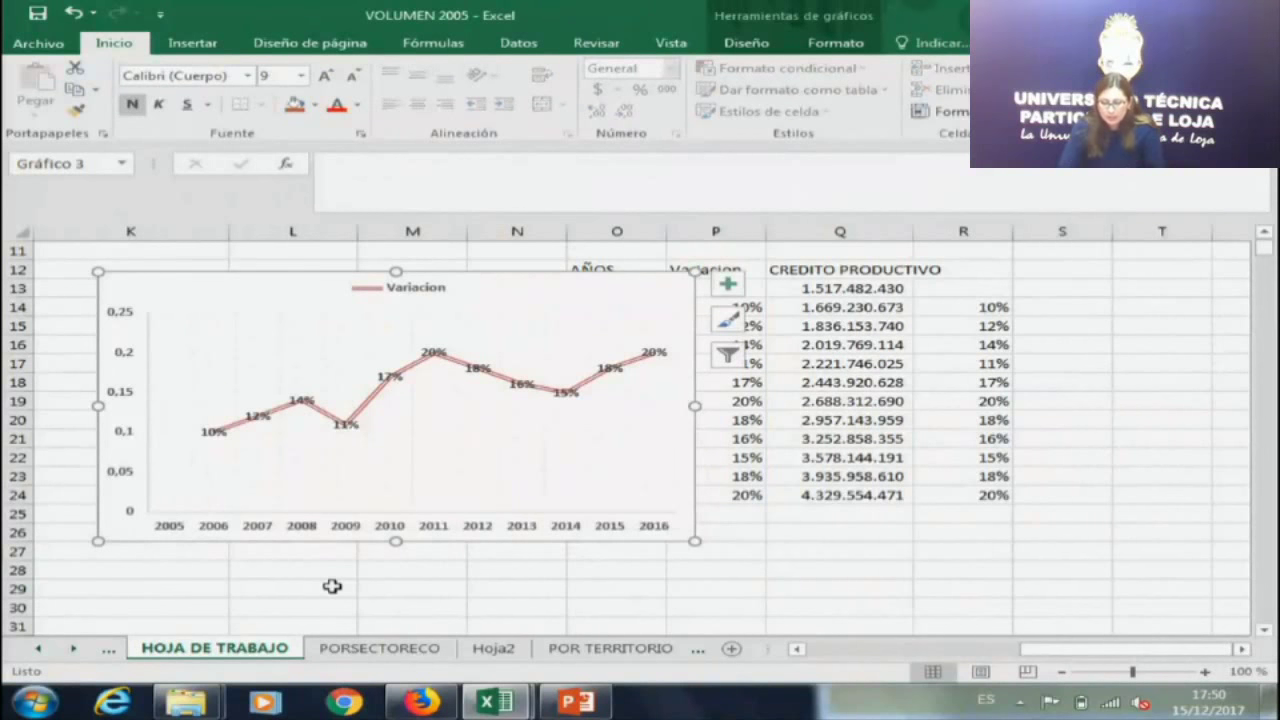
pyautogui.click(222, 588)
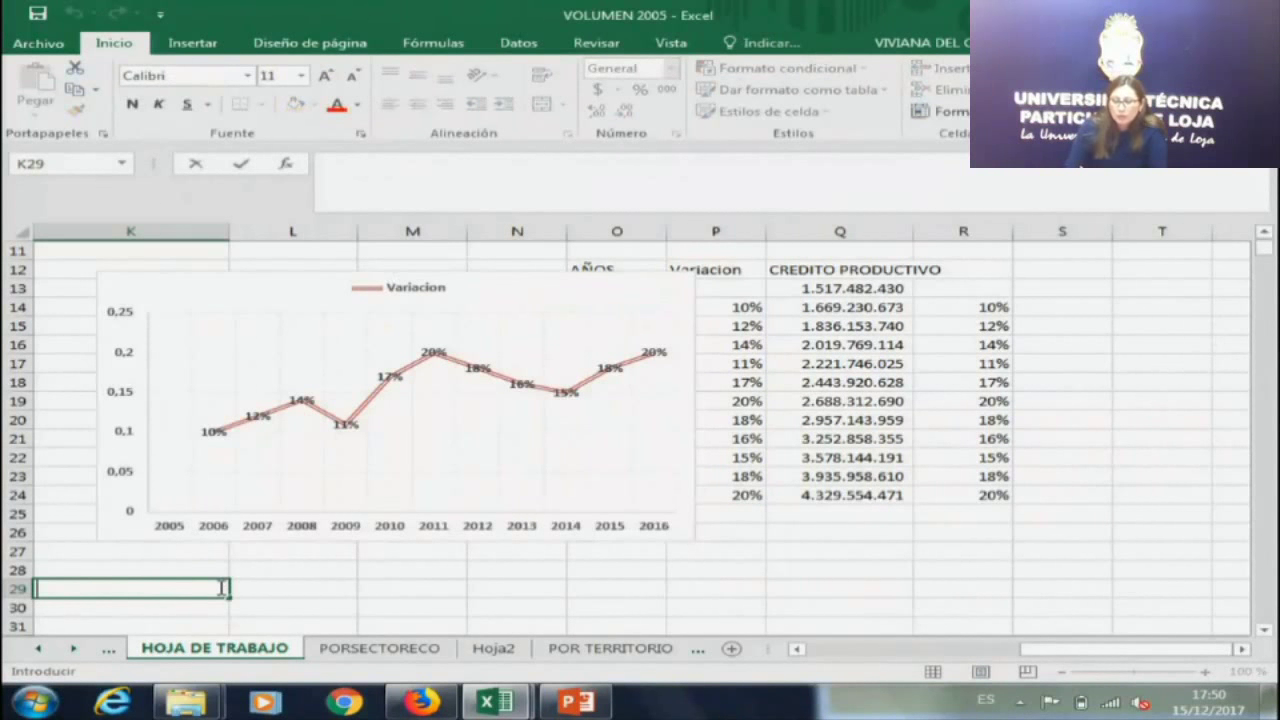